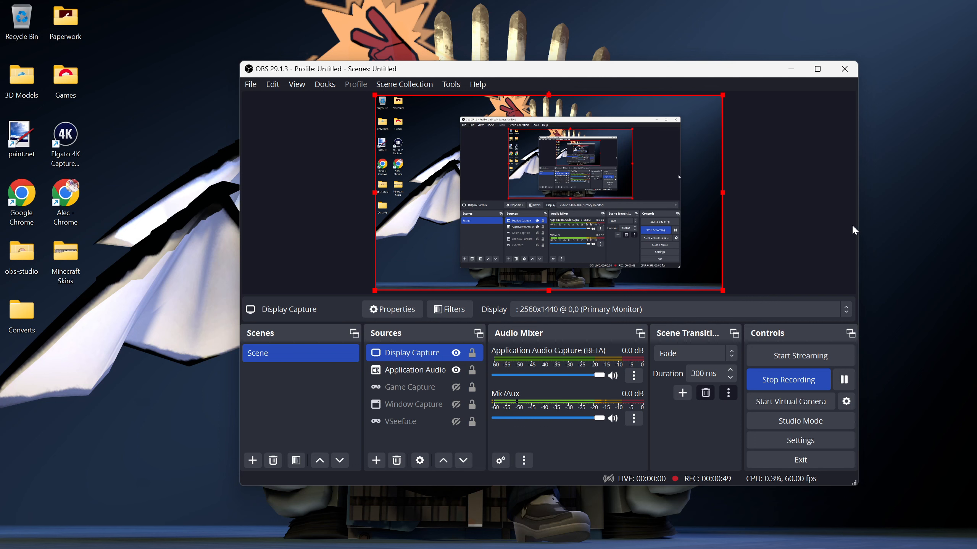
- Open File Explorer and go to Steam\steamapps\common on the Gaming (D:) drive
mouse_move(635, 544)
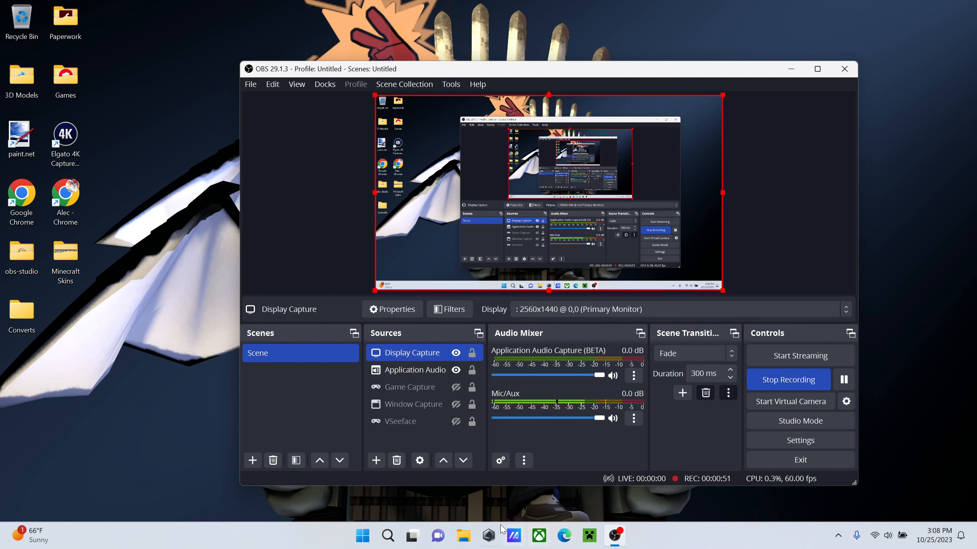
left_click(463, 537)
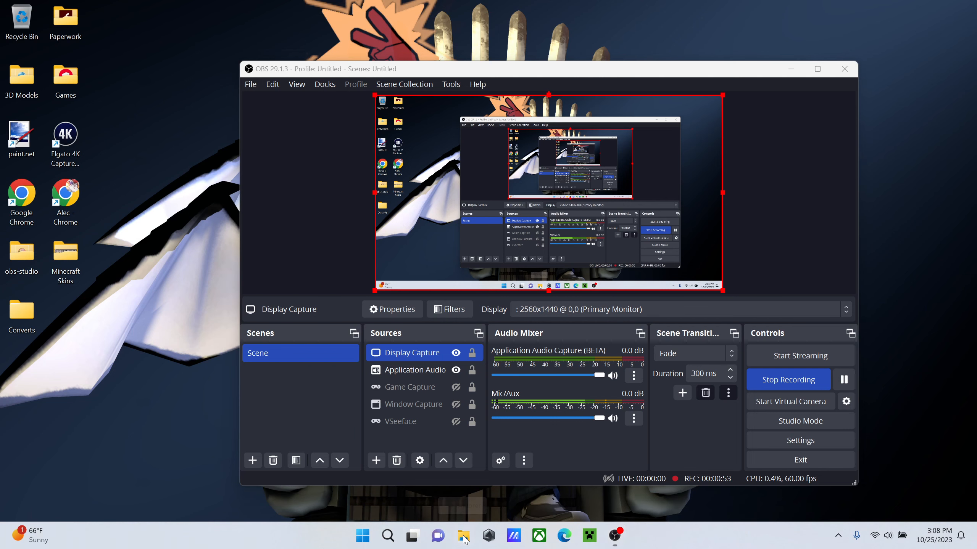
scroll(88, 431, "down", 4)
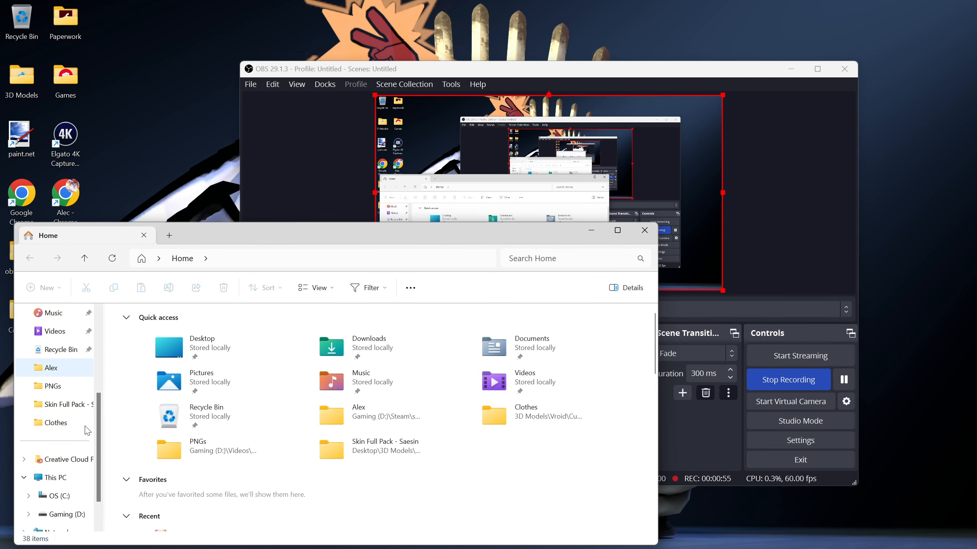
left_click(62, 477)
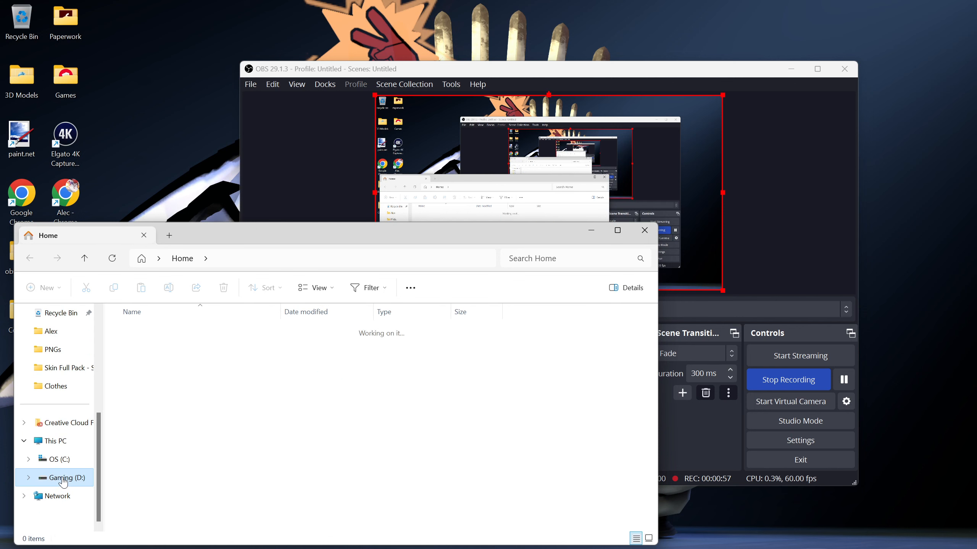
double_click(155, 349)
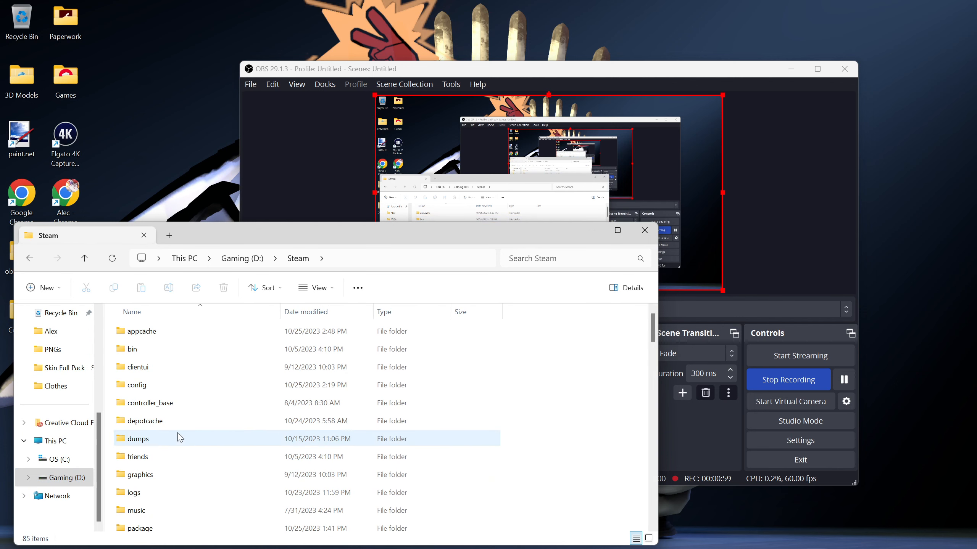
scroll(181, 436, "down", 2)
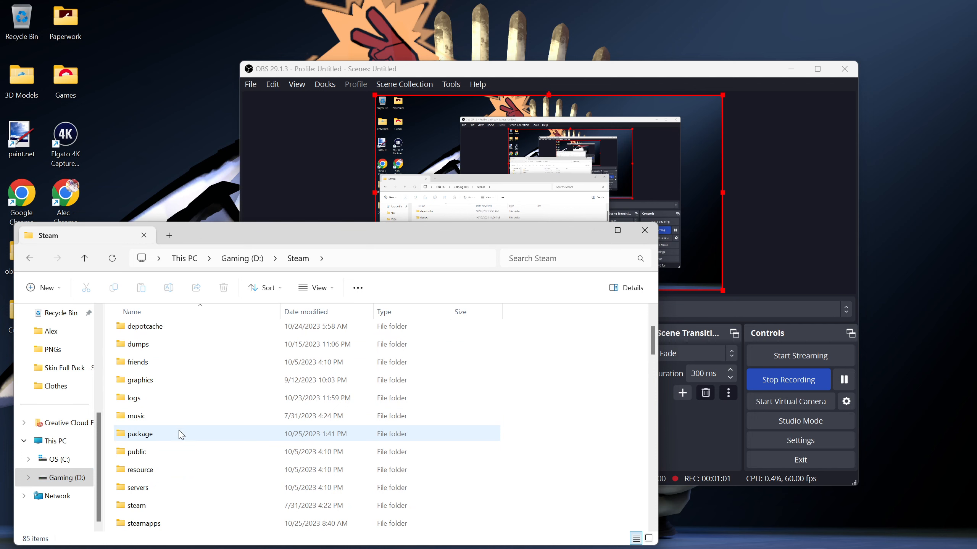
double_click(164, 523)
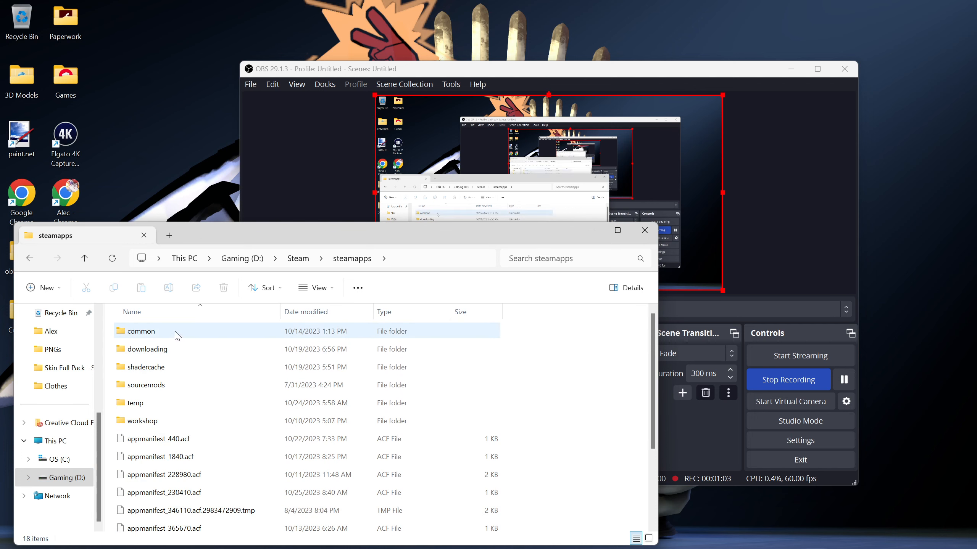
double_click(177, 336)
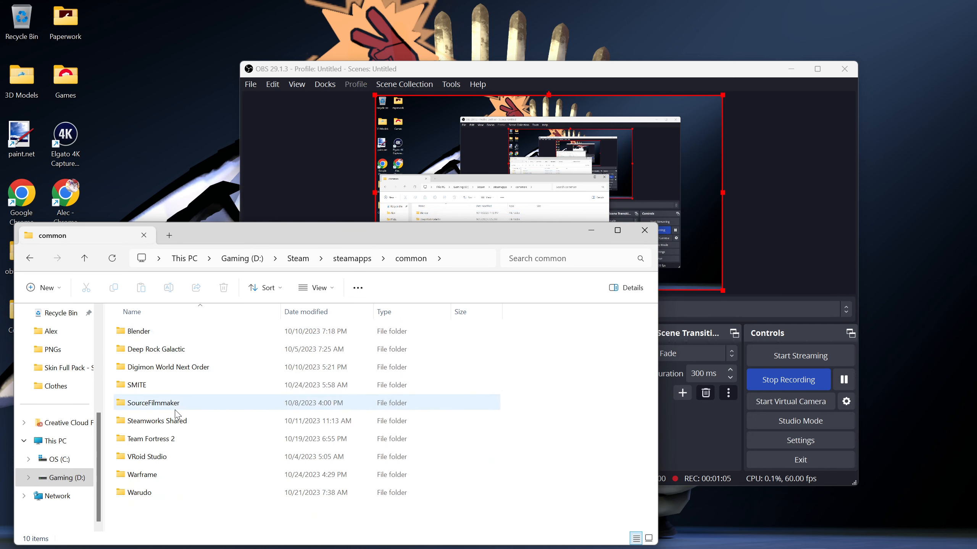
- Open the SourceFilmmaker\game\usermod\materials\models folder and look through its subfolders
double_click(169, 406)
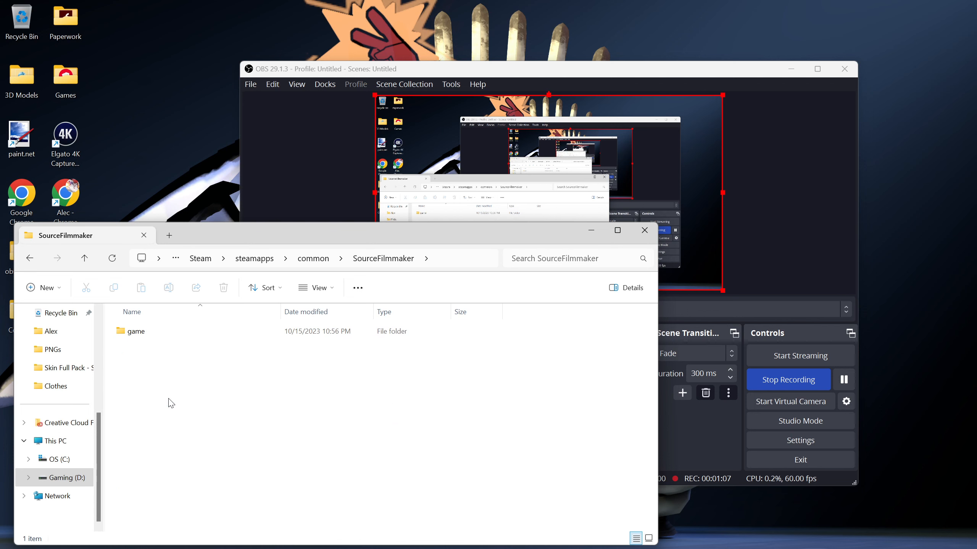
double_click(169, 337)
double_click(187, 458)
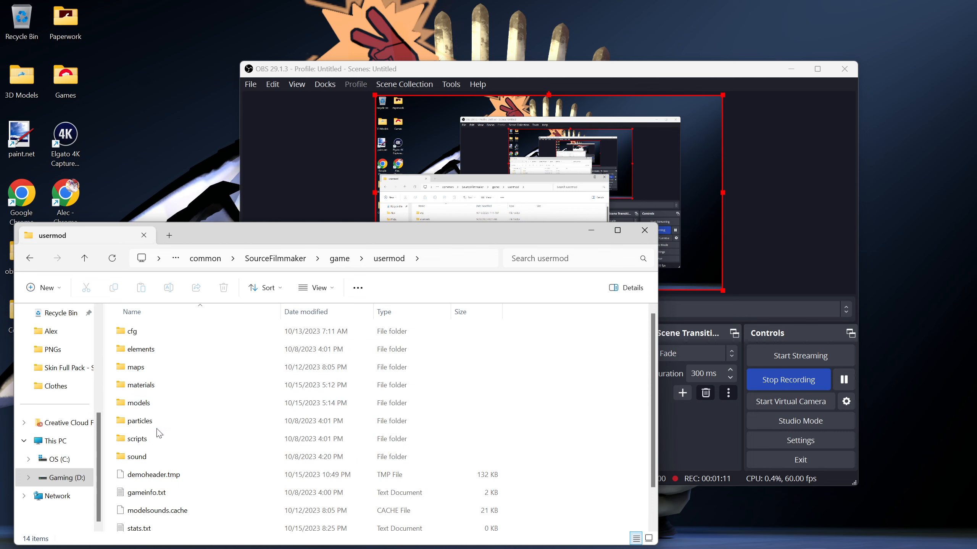
double_click(165, 390)
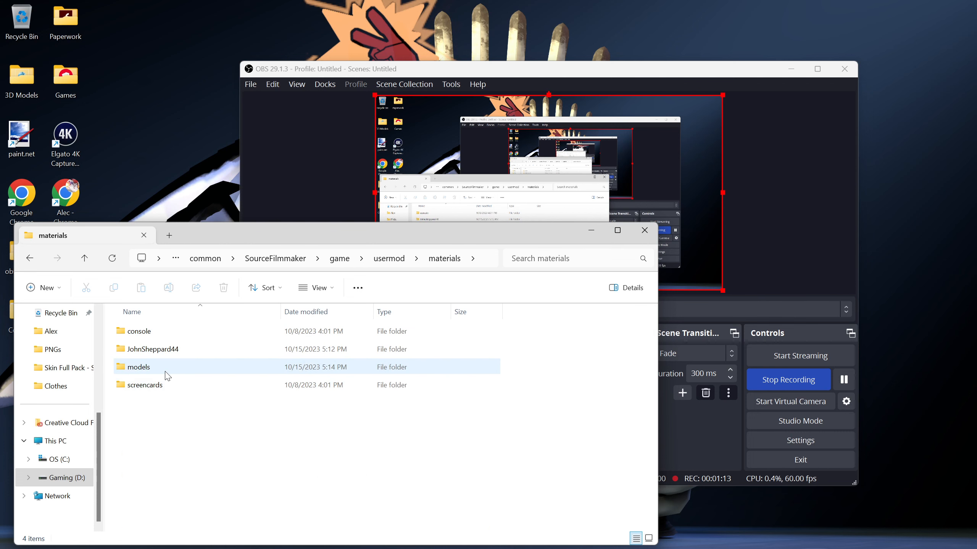
double_click(166, 372)
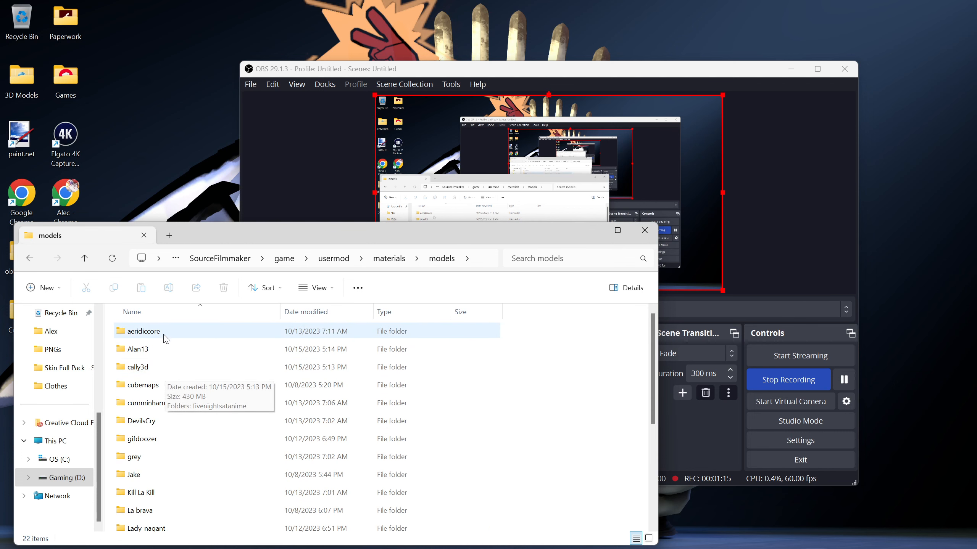
scroll(188, 375, "down", 3)
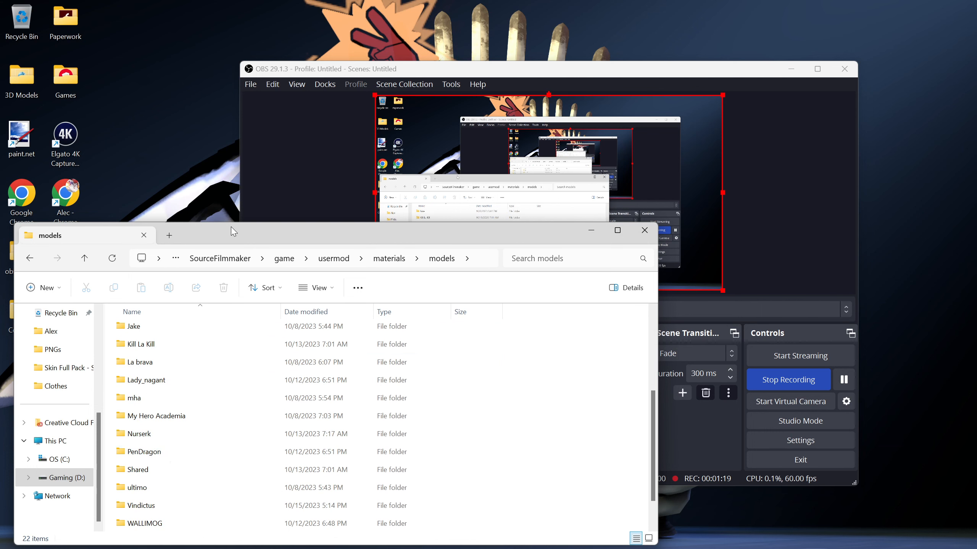
- Move the models folder window up toward the middle of the screen and close the extra Home window
left_click_drag(233, 232, 361, 129)
left_click(94, 238)
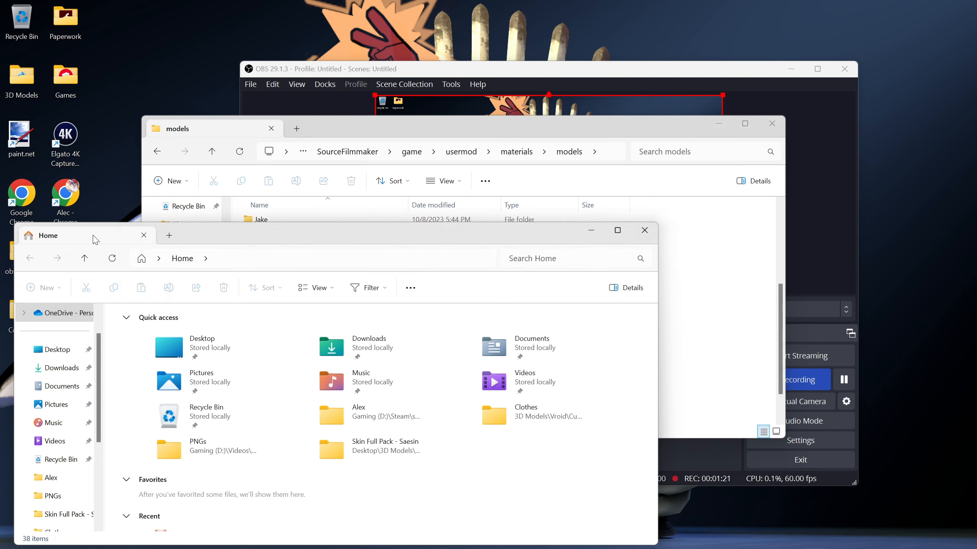
left_click(644, 230)
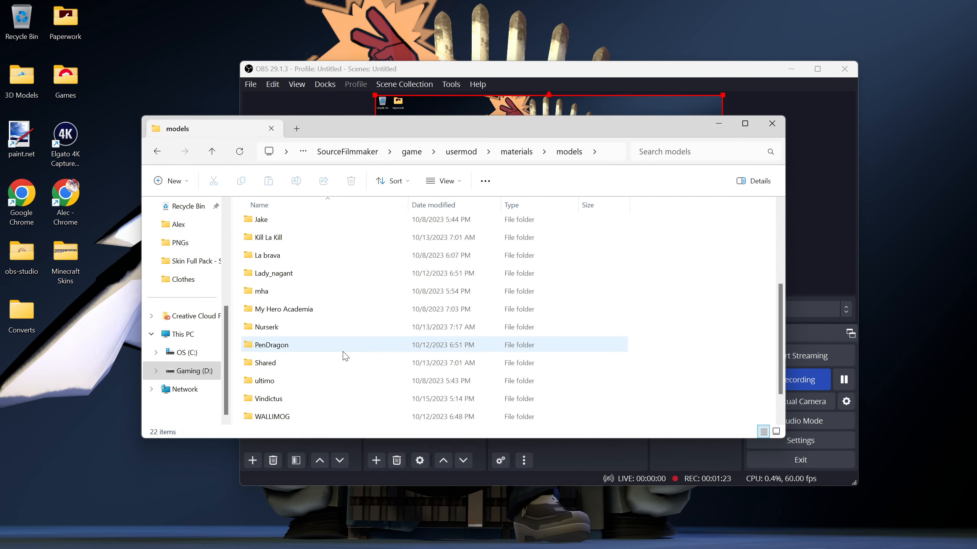
- Open the PenDragon folder, check the material files in its Alex subfolder, and return to PenDragon
double_click(289, 347)
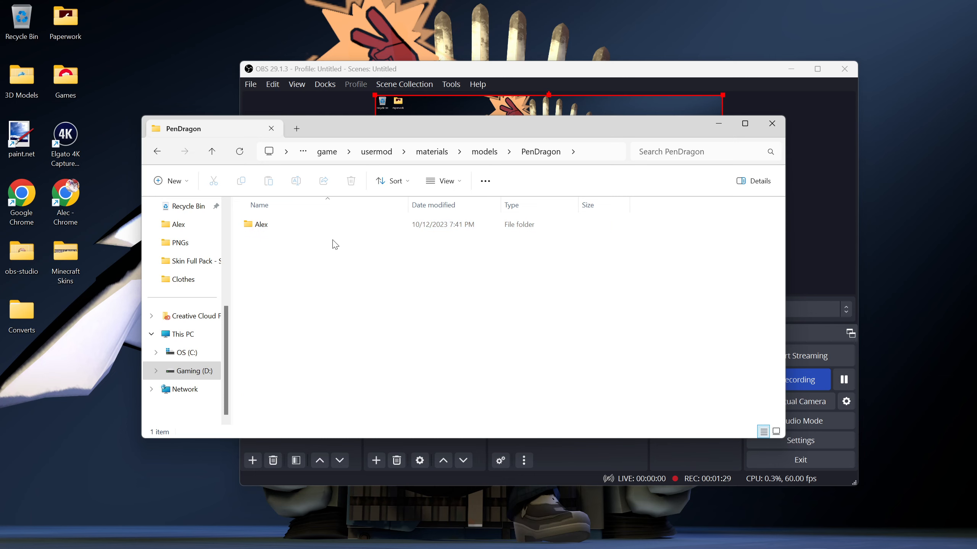
double_click(316, 225)
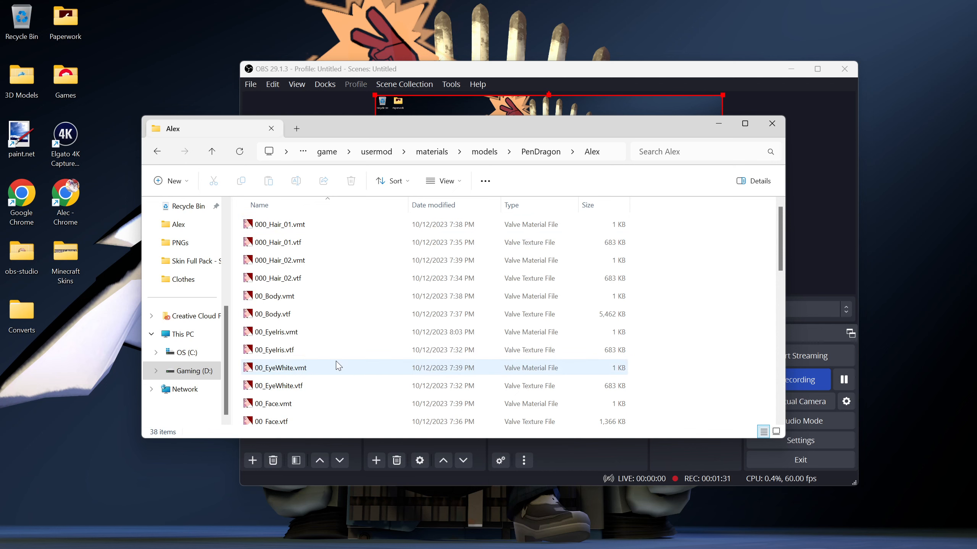
left_click(541, 152)
left_click(310, 293)
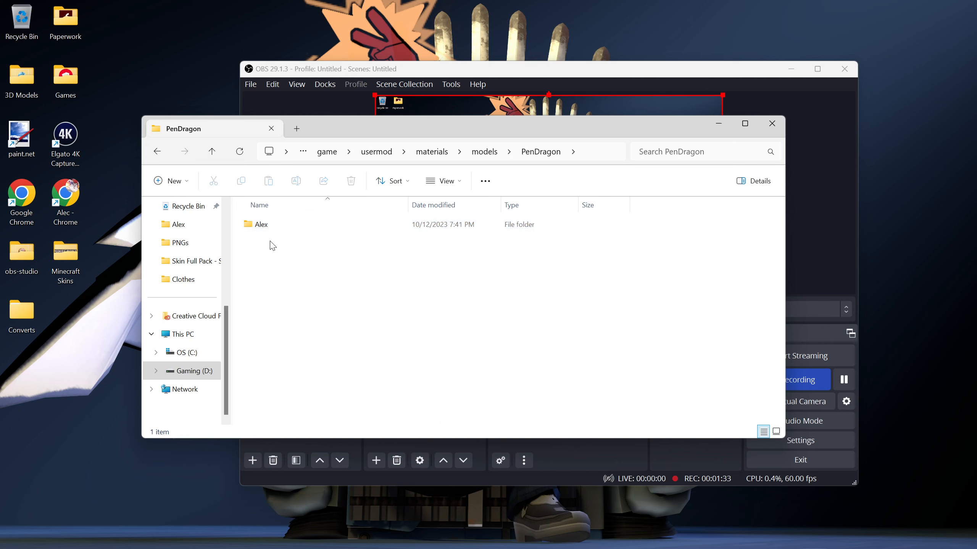
- Create a folder named Foxy inside the PenDragon materials folder and close the window
right_click(266, 245)
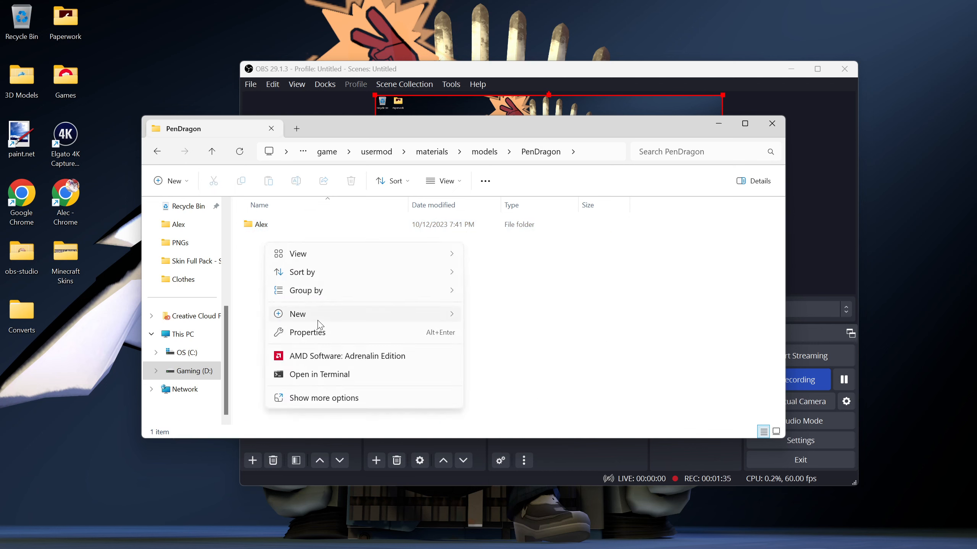
mouse_move(421, 314)
left_click(472, 319)
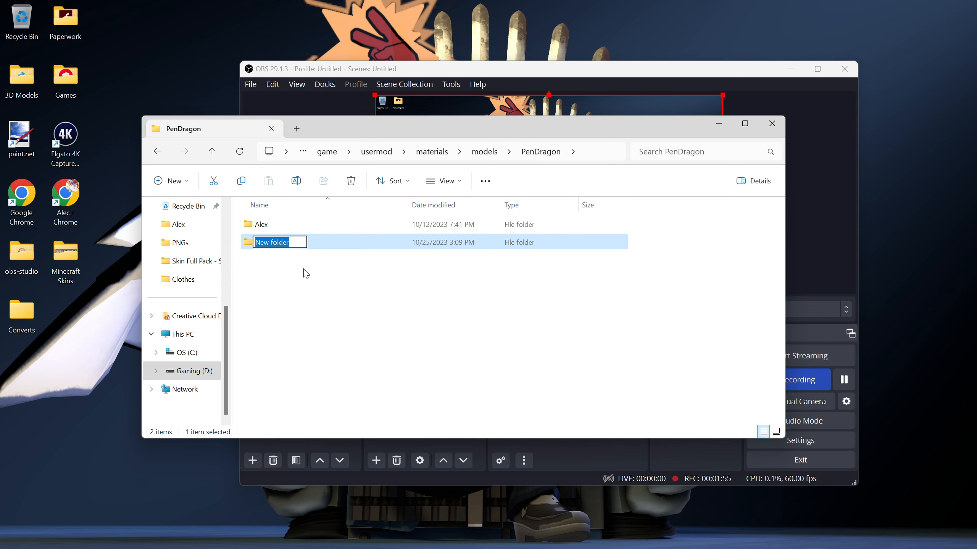
key("BackSpace")
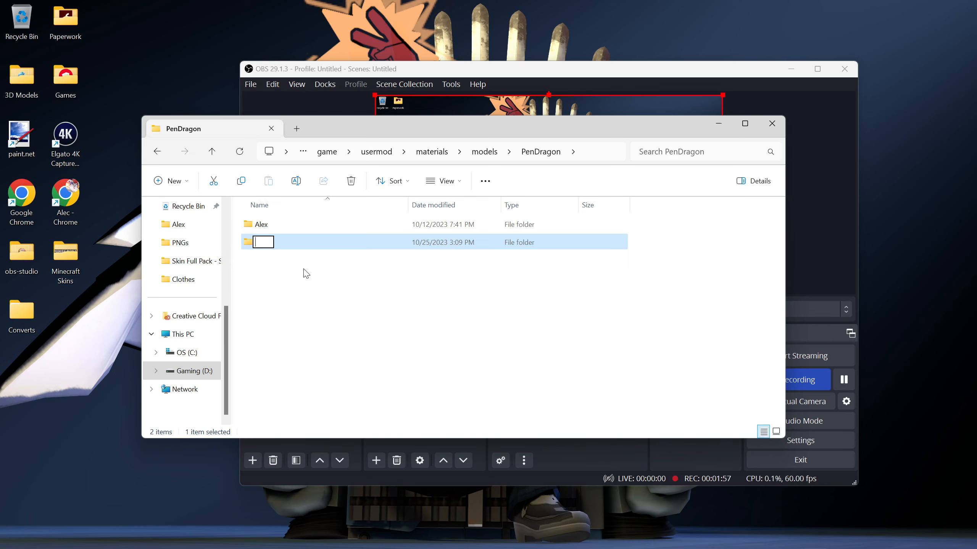
type("Foxy")
key("Return")
left_click(321, 300)
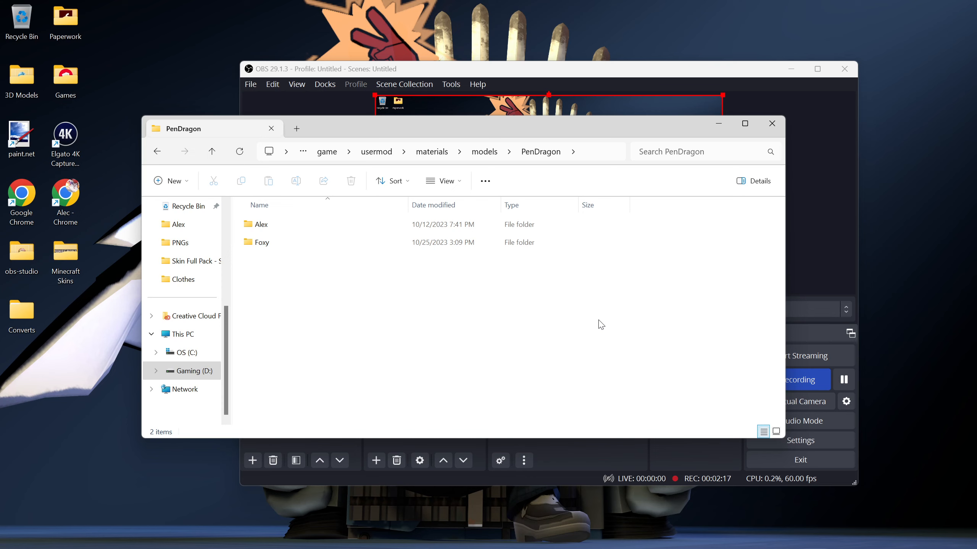
left_click(772, 125)
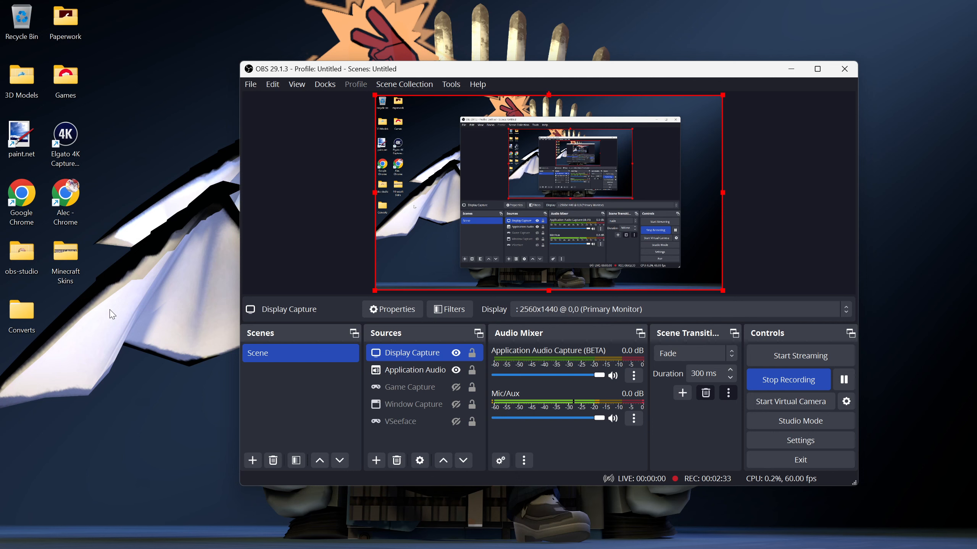
- Open Converts\Foxy from the desktop and check the contents of its Foxy the Pirate Fox and Foxy subfolders
double_click(21, 313)
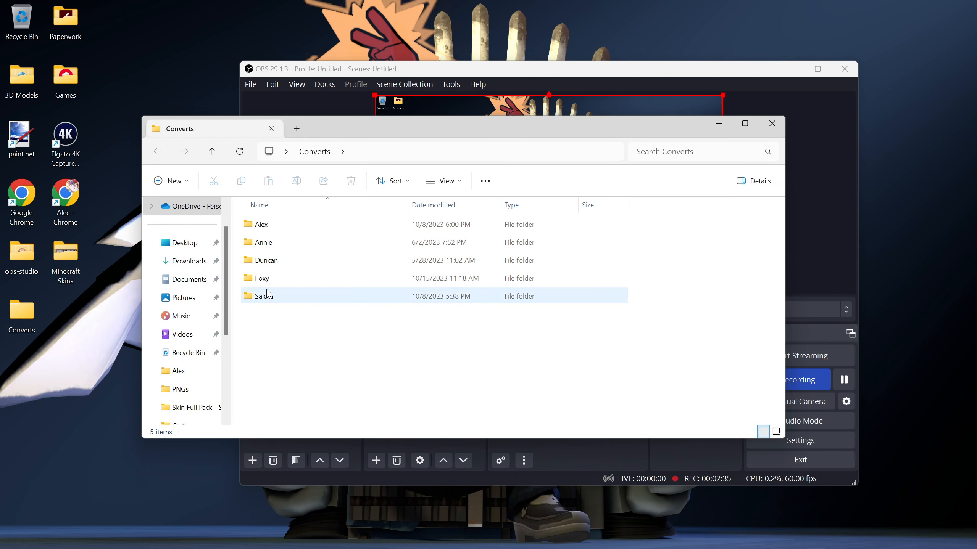
double_click(262, 278)
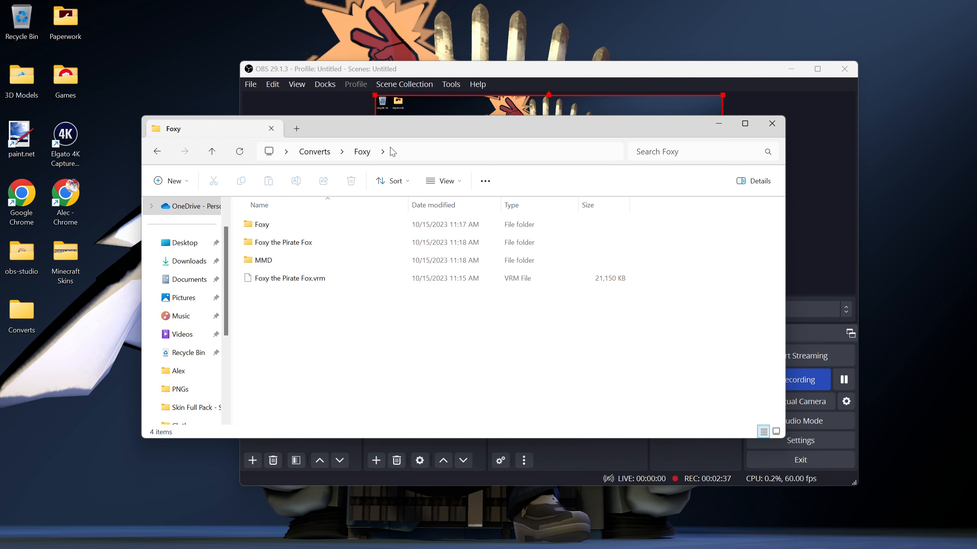
left_click_drag(368, 133, 452, 172)
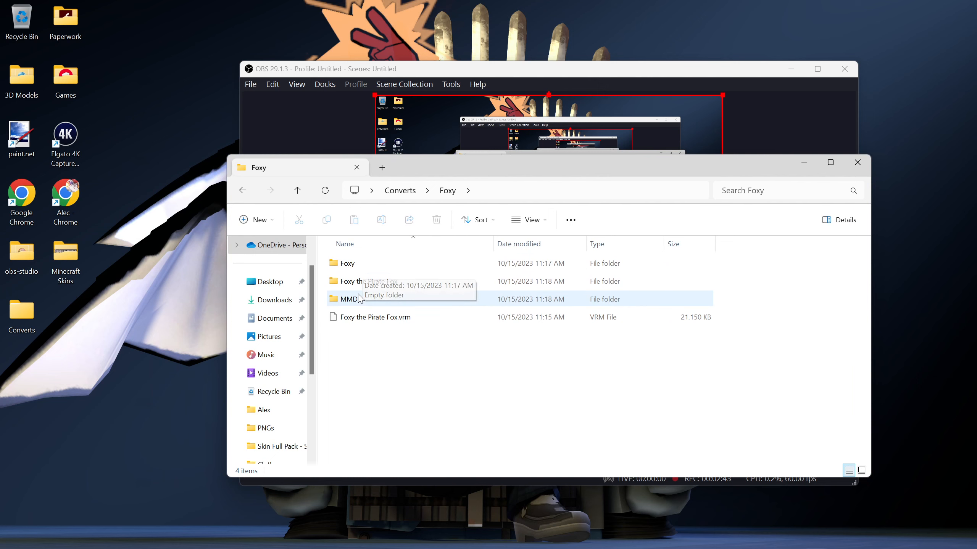
double_click(368, 282)
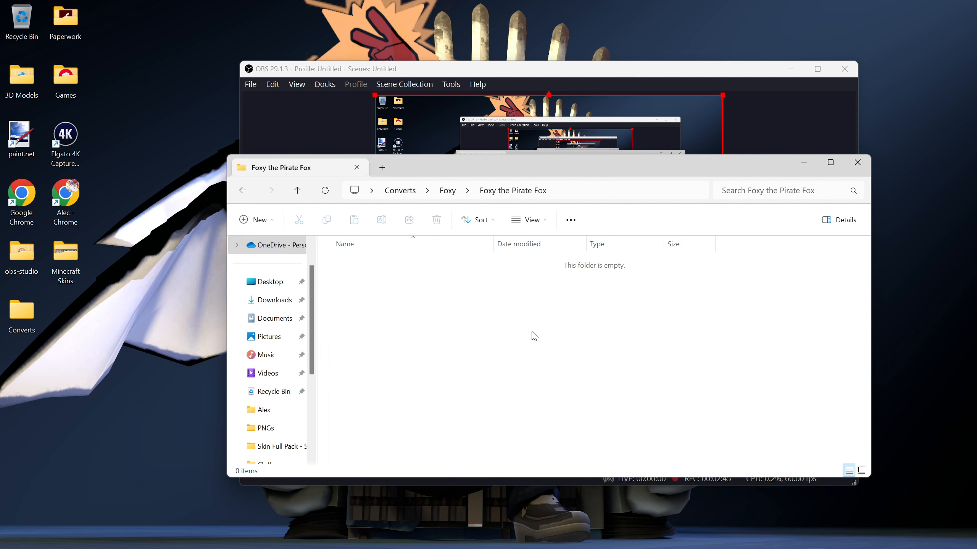
left_click(447, 191)
double_click(375, 264)
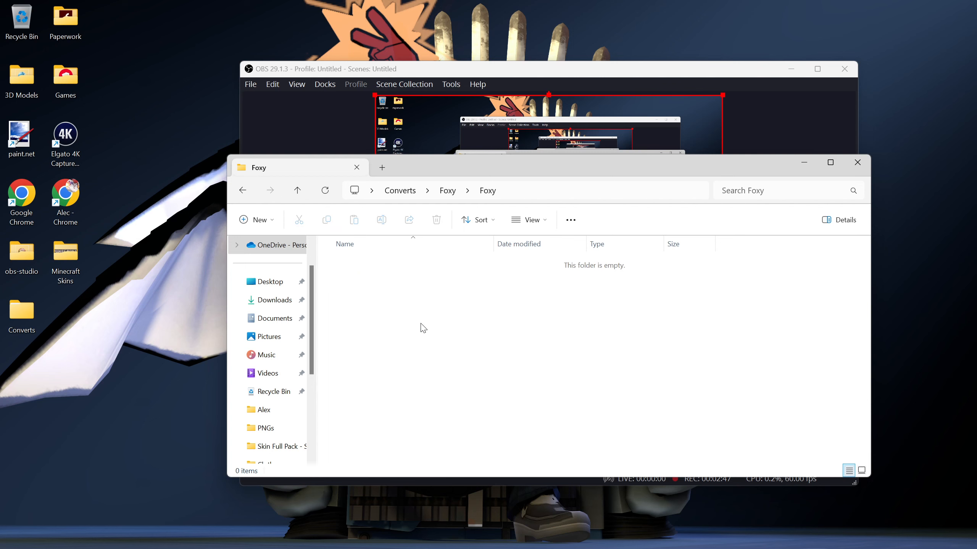
left_click(448, 190)
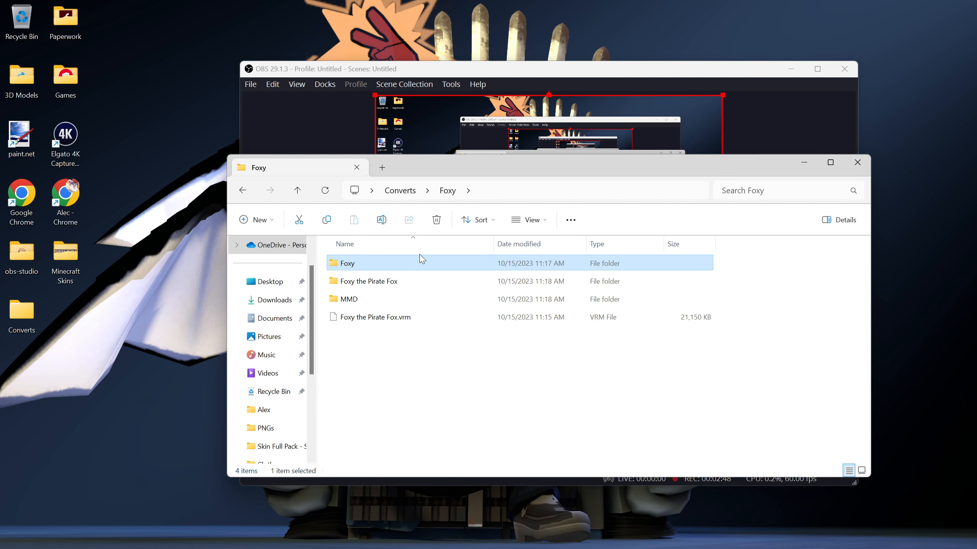
- Copy the Alex.qc file from the Converts\Alex\Alex\Alex folder
left_click(405, 191)
double_click(360, 268)
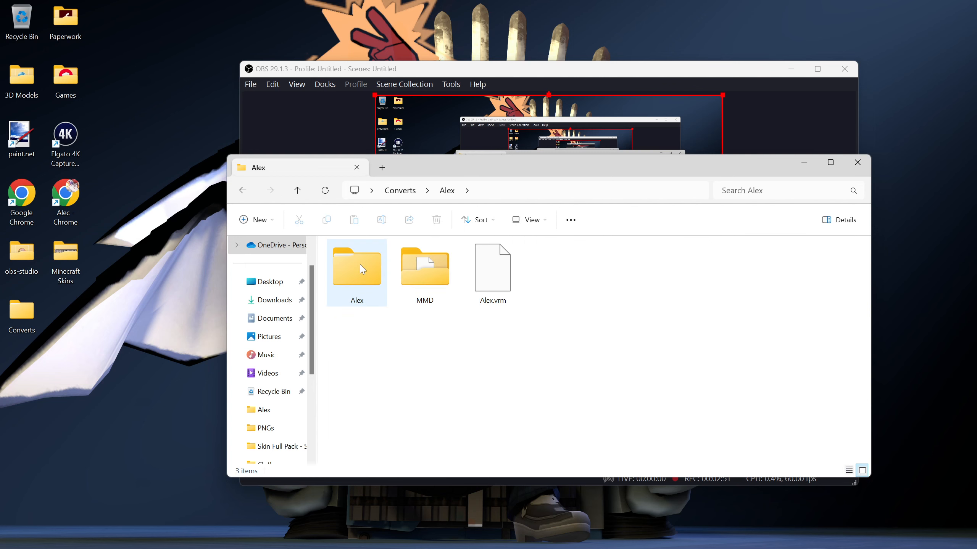
double_click(375, 265)
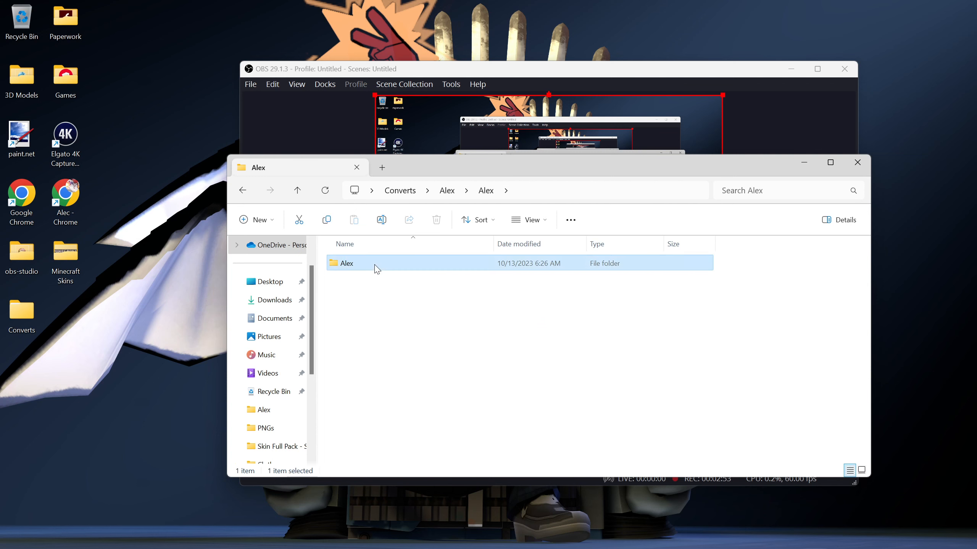
double_click(375, 264)
left_click(371, 324)
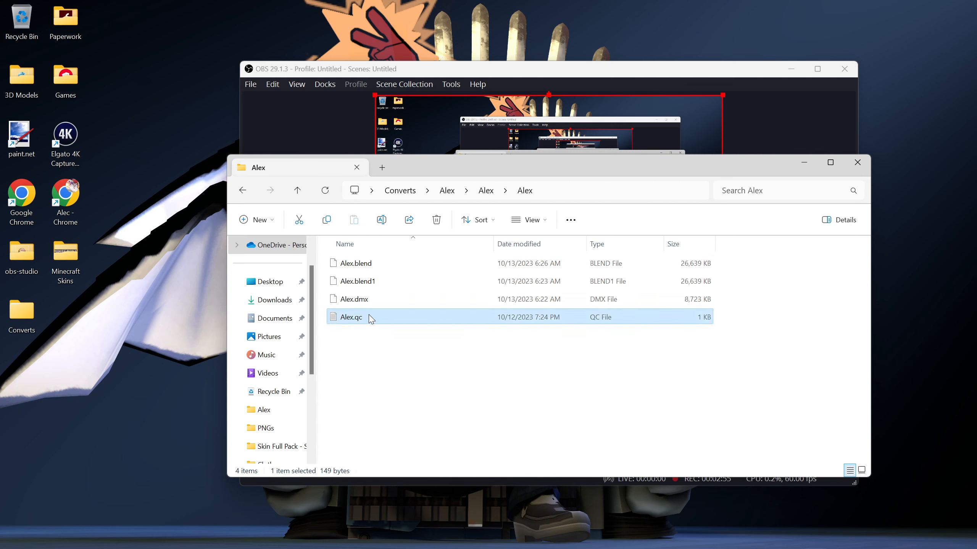
right_click(372, 324)
left_click(405, 330)
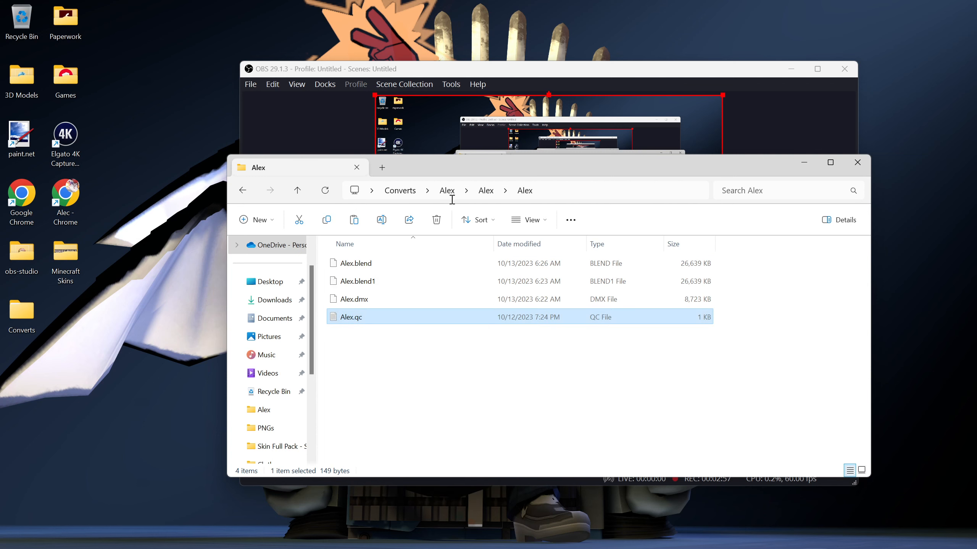
- Paste the copied Alex.qc file into the Converts\Foxy\Foxy folder
left_click(414, 191)
double_click(387, 318)
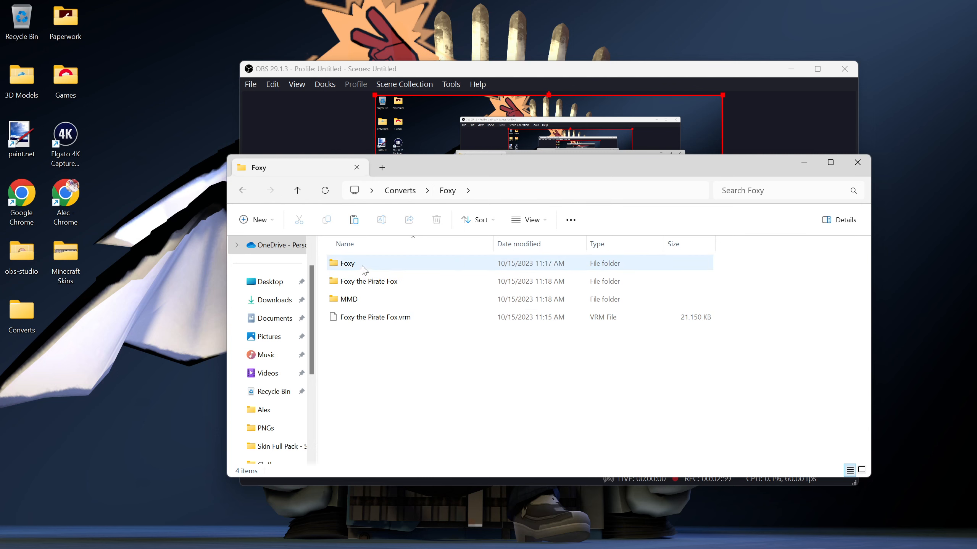
double_click(363, 270)
right_click(361, 287)
left_click(368, 299)
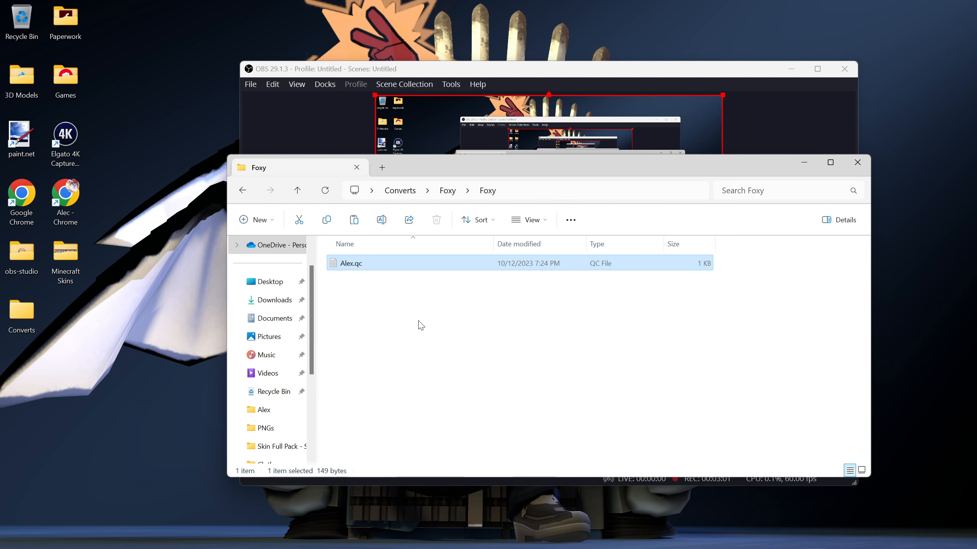
- Return to the Converts\Foxy folder, look over its contents and close the window
left_click(374, 318)
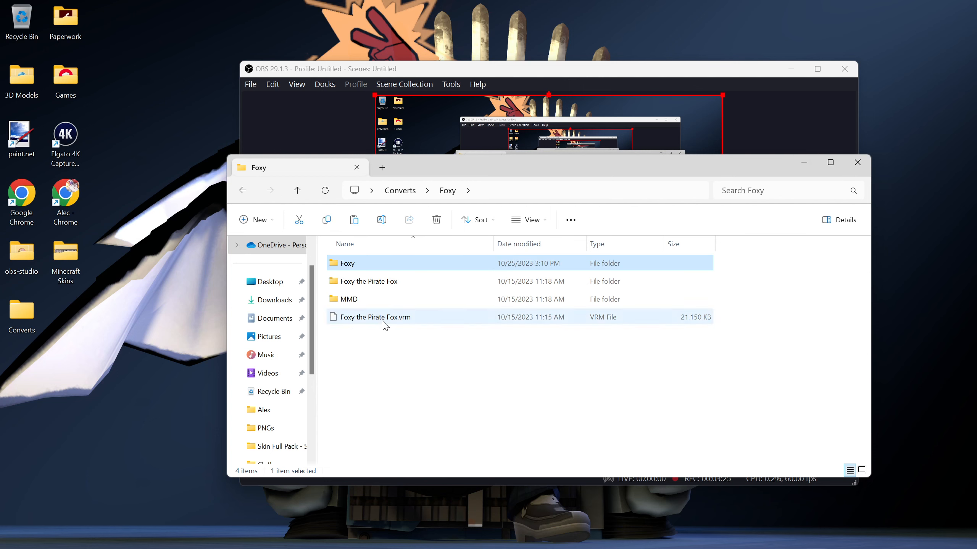
left_click(376, 348)
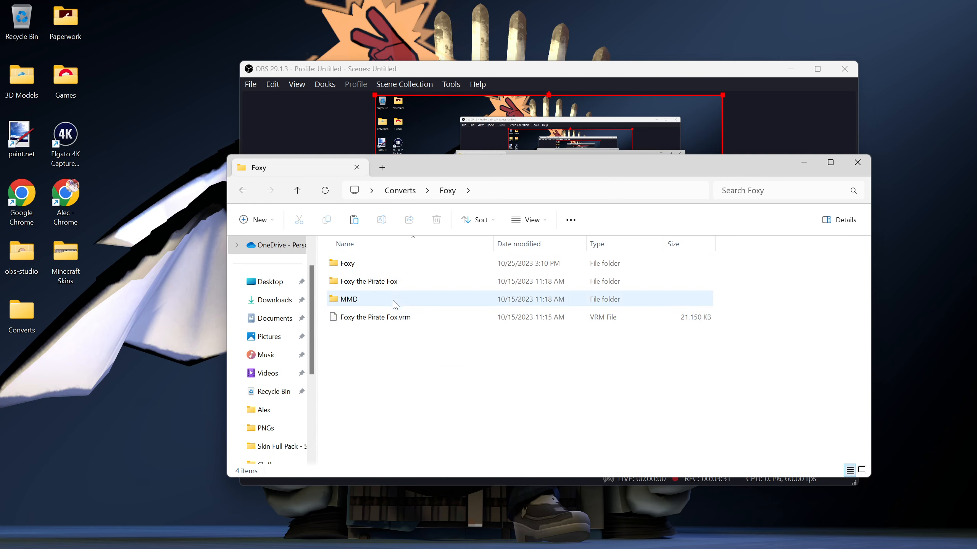
left_click(440, 399)
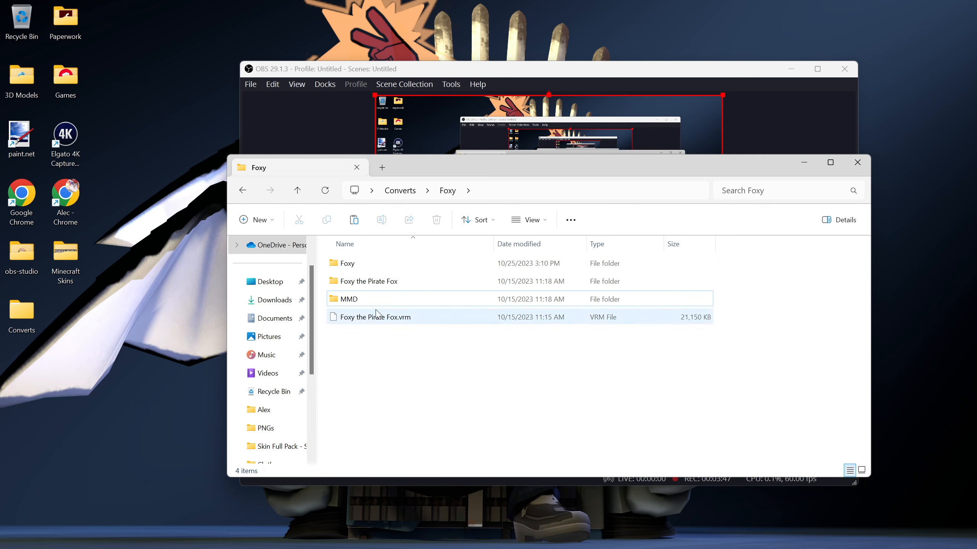
left_click(857, 163)
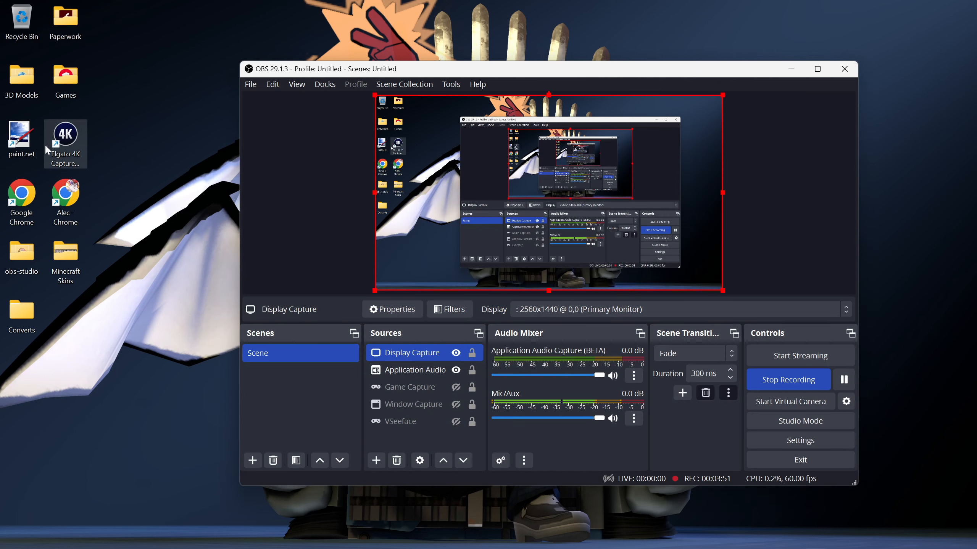
- Launch Vroid2Pmx_2.01.04.exe from the 3D Models\VRM2PMX folder on the desktop and minimize the folder window
double_click(22, 79)
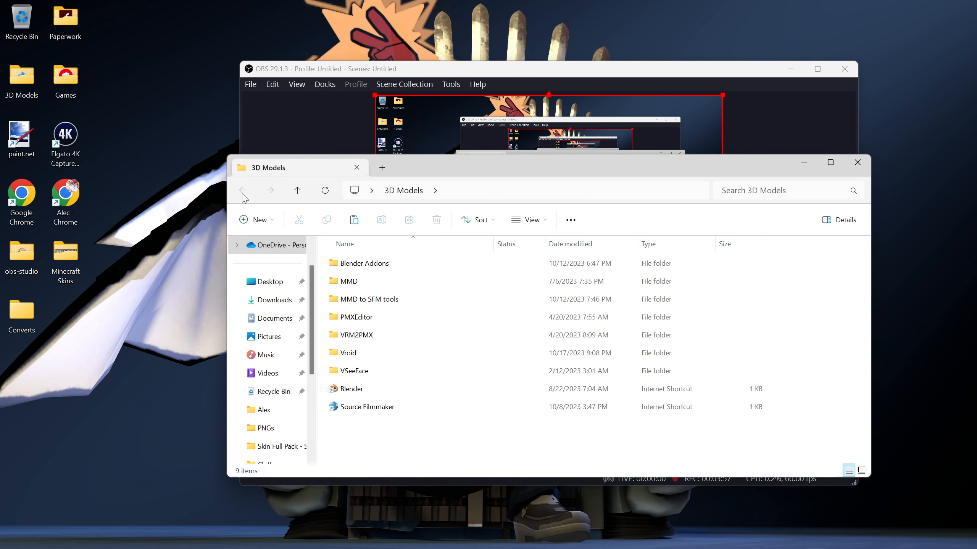
double_click(434, 335)
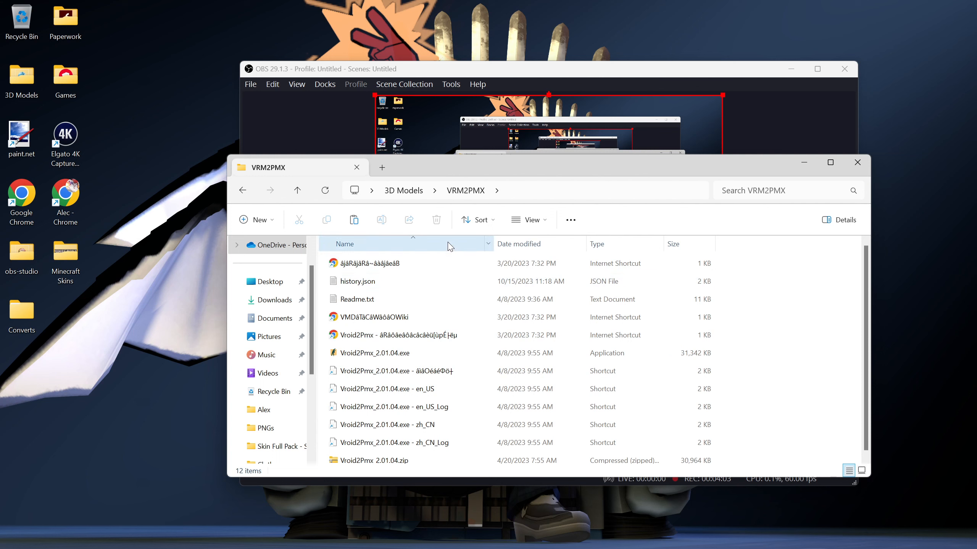
scroll(434, 332, "down", 1)
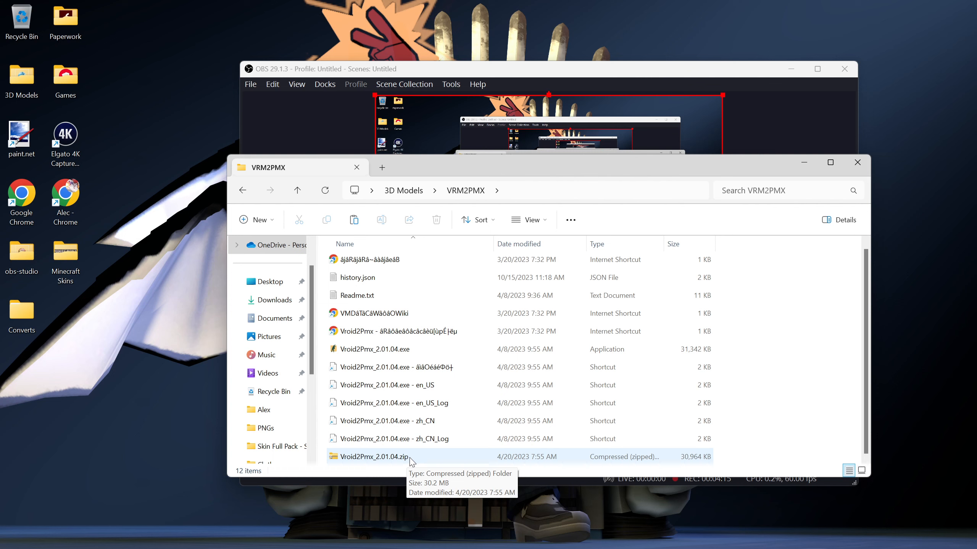
left_click(375, 350)
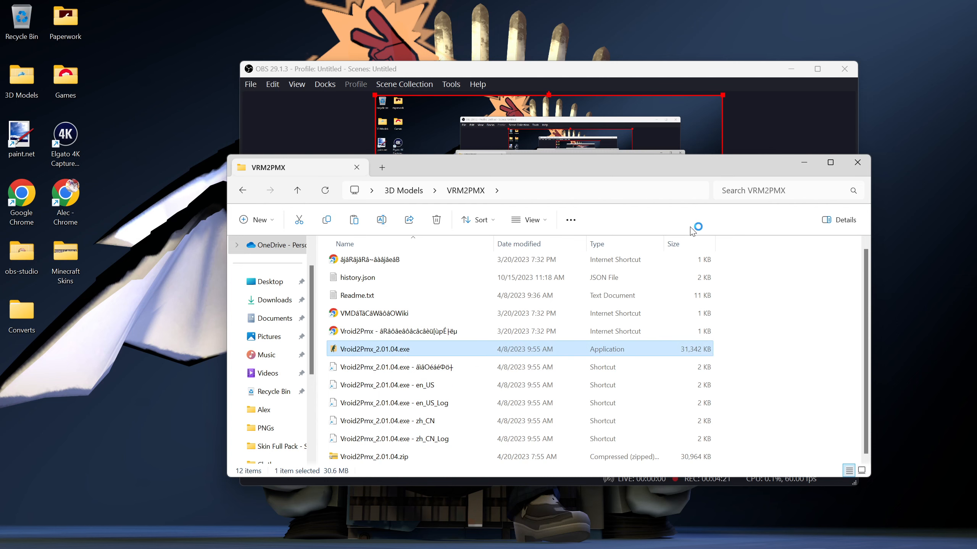
left_click(803, 163)
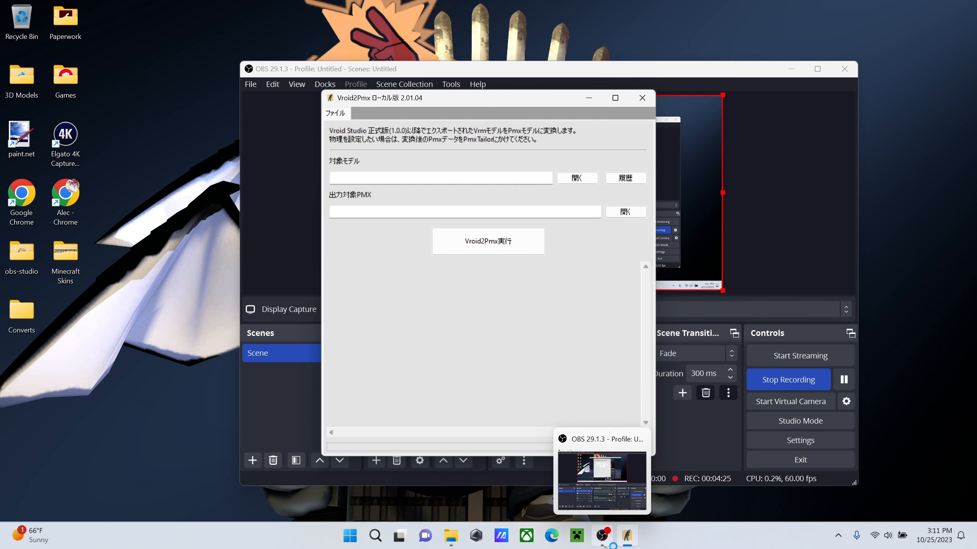
- Replace the VRM2PMX folder window with Converts\Foxy, move it aside and bring Vroid2Pmx to the front
left_click(450, 535)
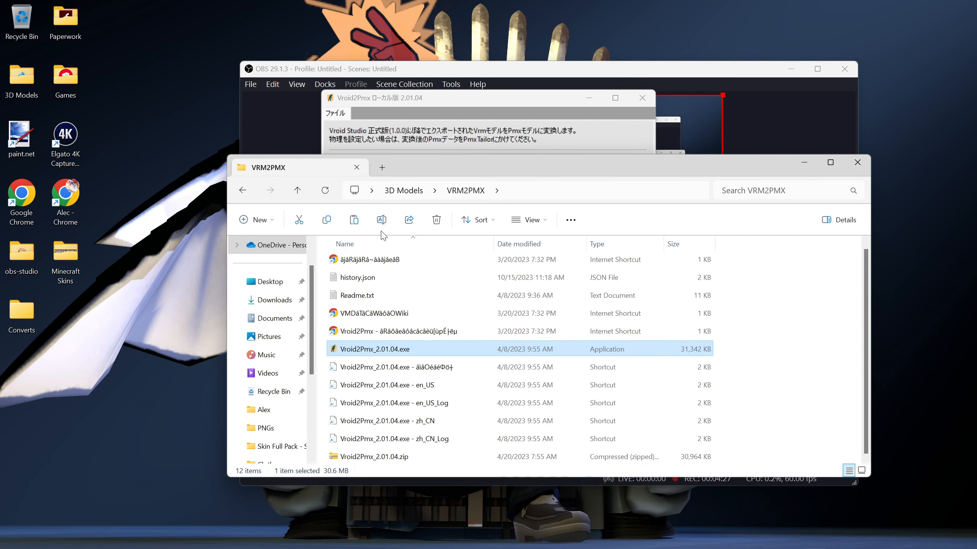
left_click(857, 163)
double_click(29, 311)
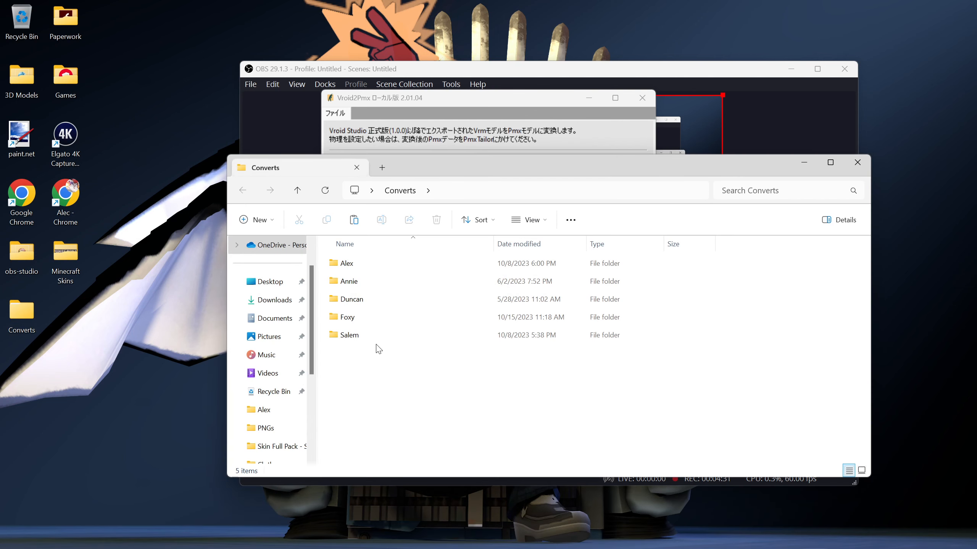
double_click(371, 316)
left_click_drag(481, 167, 263, 217)
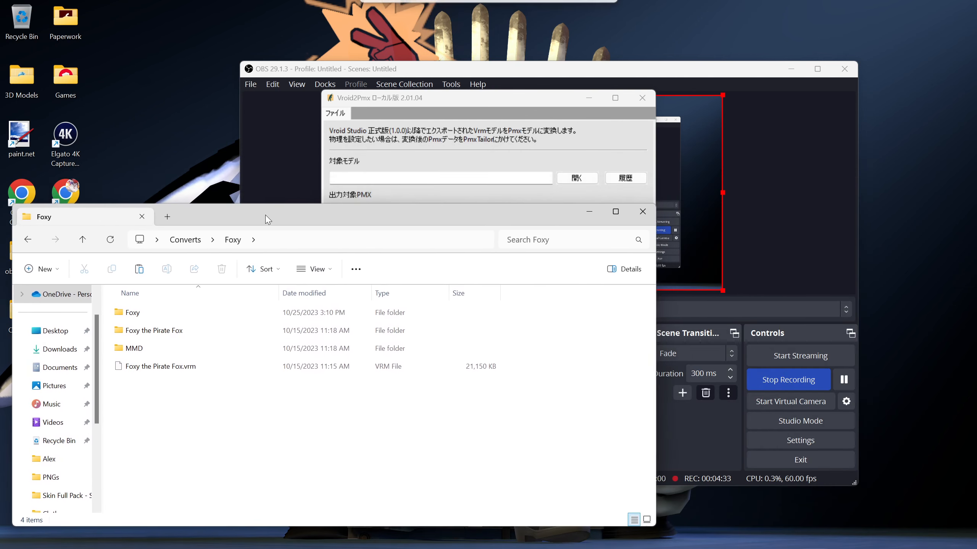
left_click(510, 100)
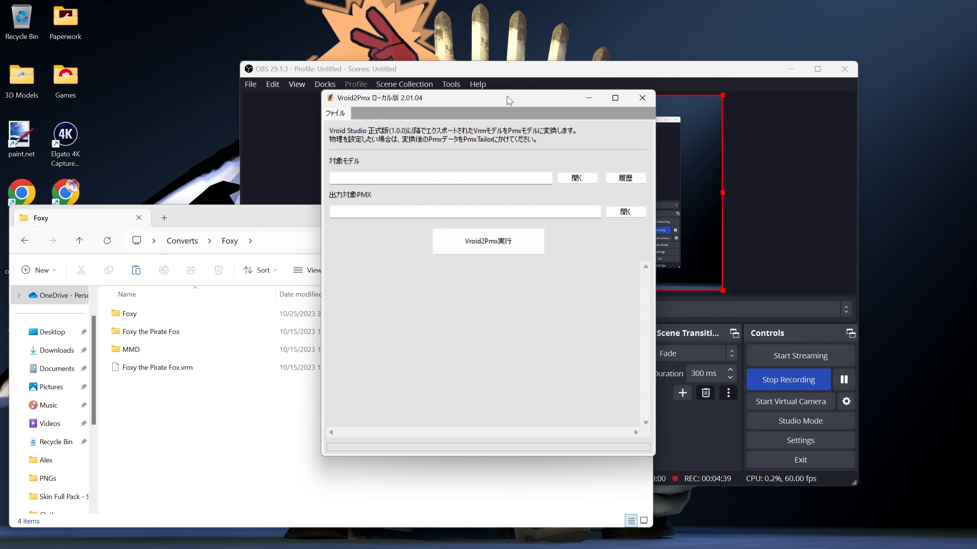
- Load Foxy the Pirate Fox.vrm from Converts\Foxy as the source model in Vroid2Pmx
left_click(575, 178)
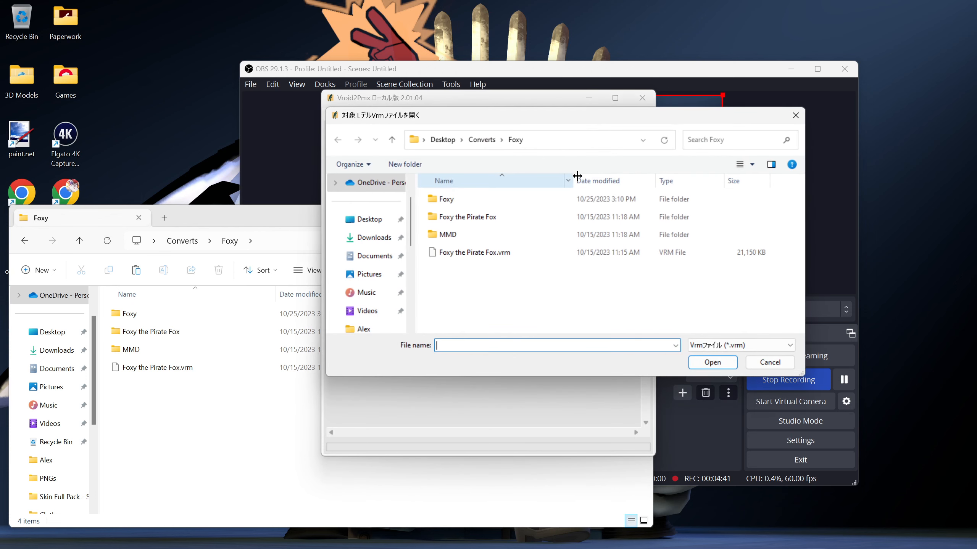
left_click(493, 258)
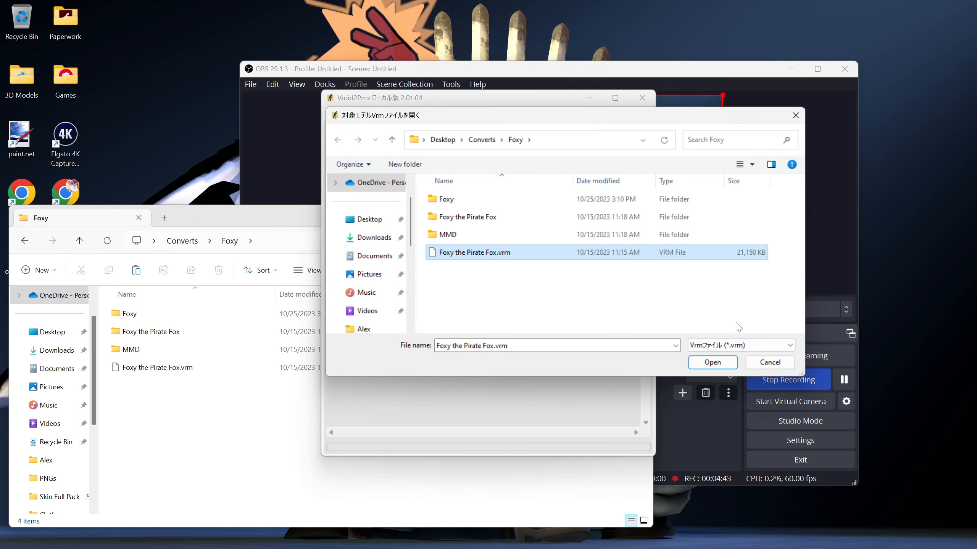
left_click(713, 362)
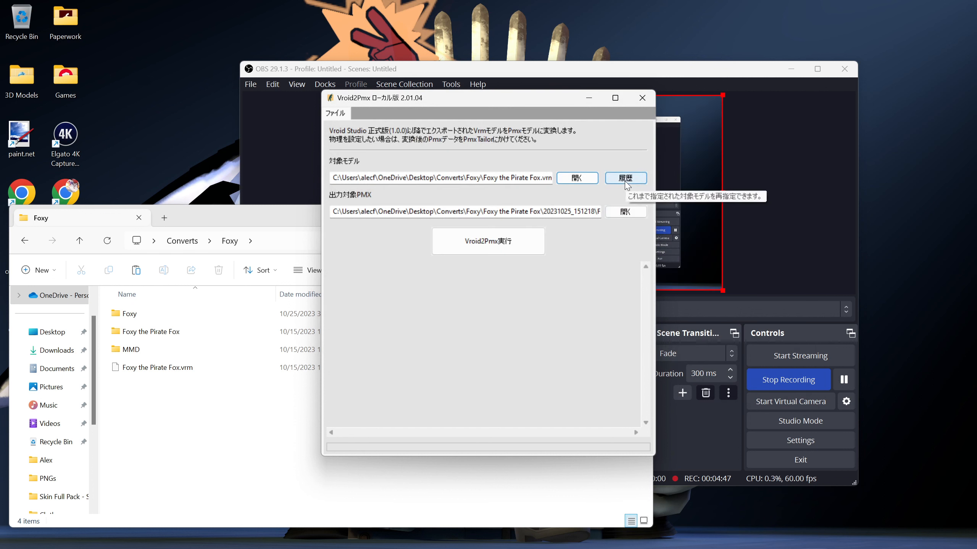
- Set the PMX output to Foxy the Pirate Fox.pmx in the Converts\Foxy\MMD folder, replacing the existing file
left_click(626, 212)
left_click(519, 241)
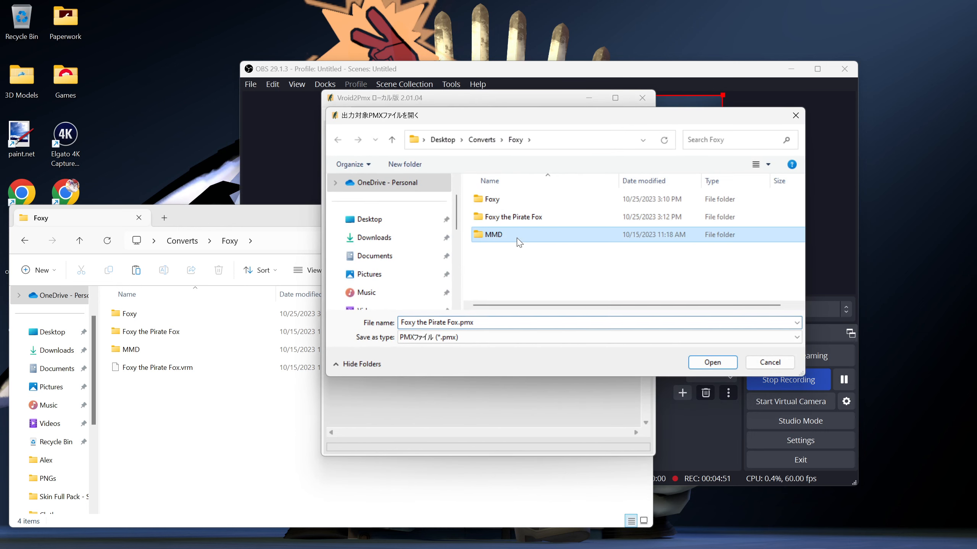
left_click(712, 362)
left_click(712, 362)
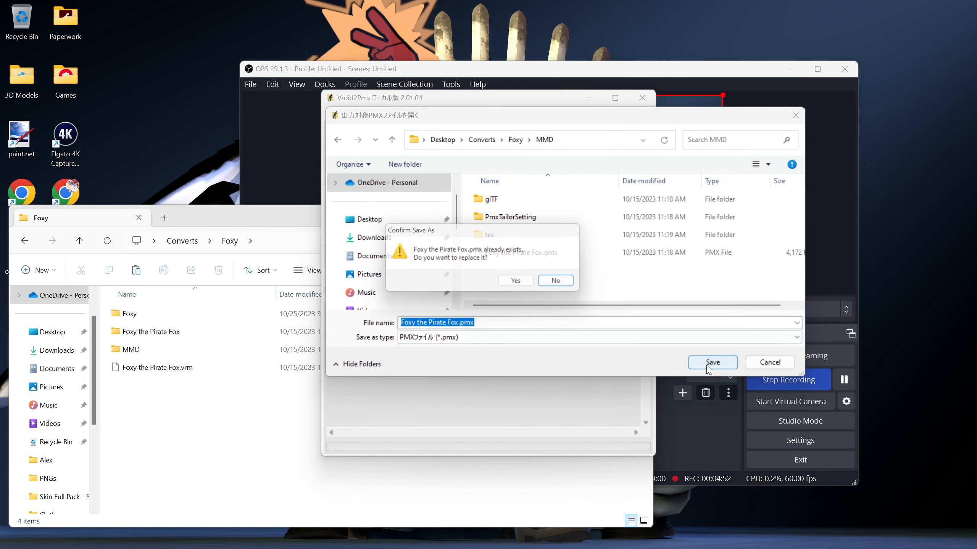
left_click(521, 284)
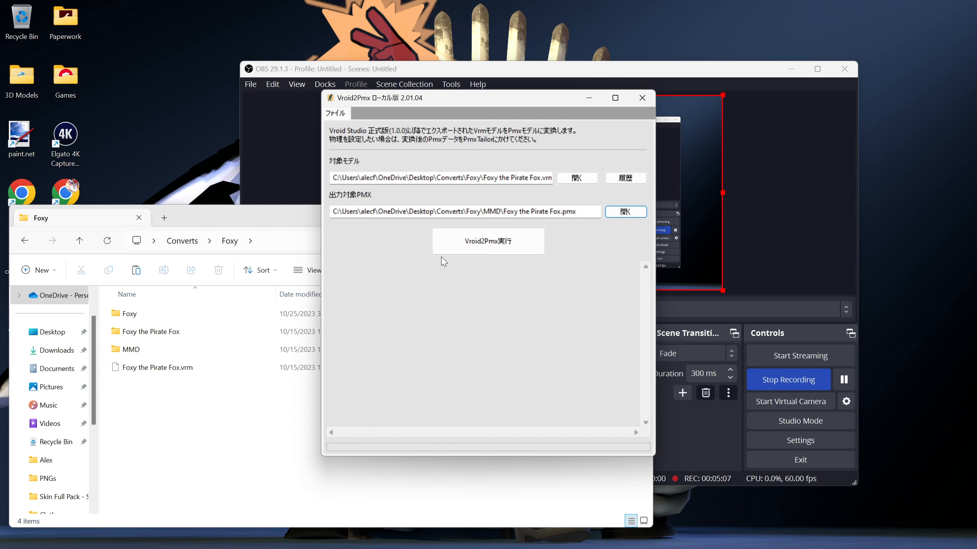
- Run the Vroid2Pmx conversion and, once it completes, close the converter and the Foxy folder window
left_click(458, 246)
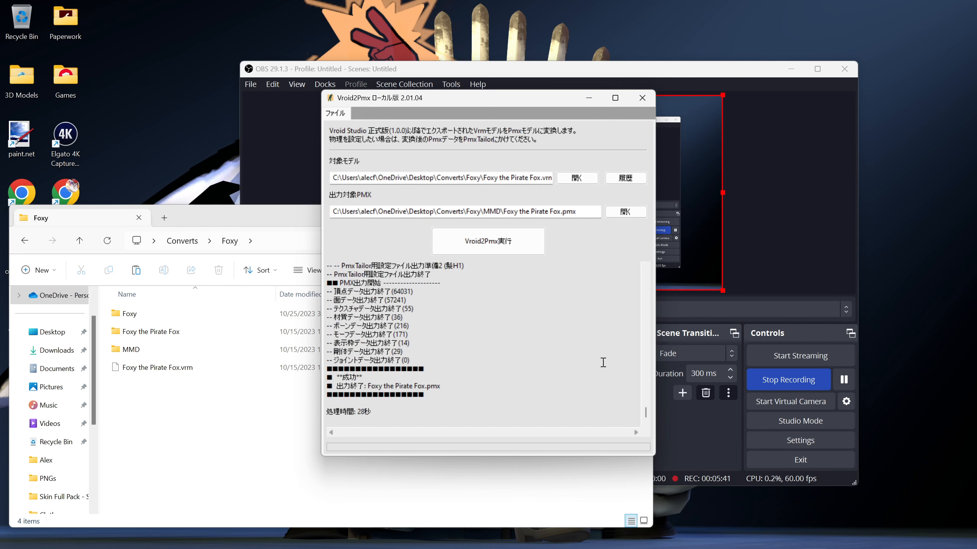
left_click(642, 98)
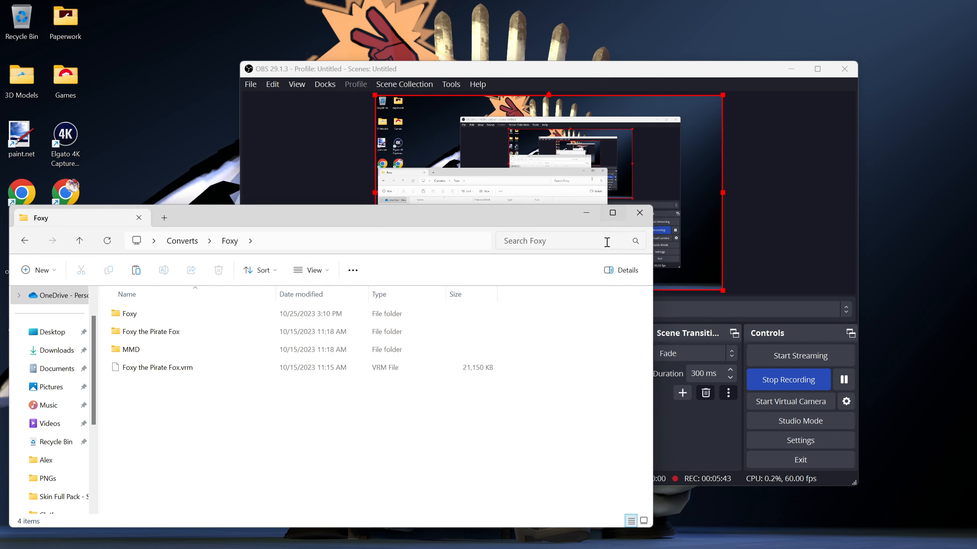
left_click(638, 213)
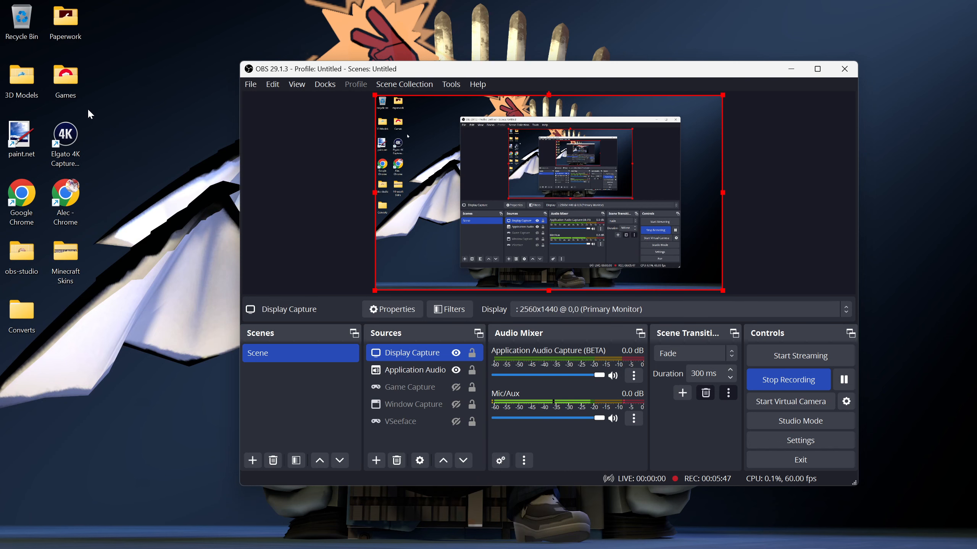
- Open Steam from the desktop Games folder and go to the library home page
double_click(64, 79)
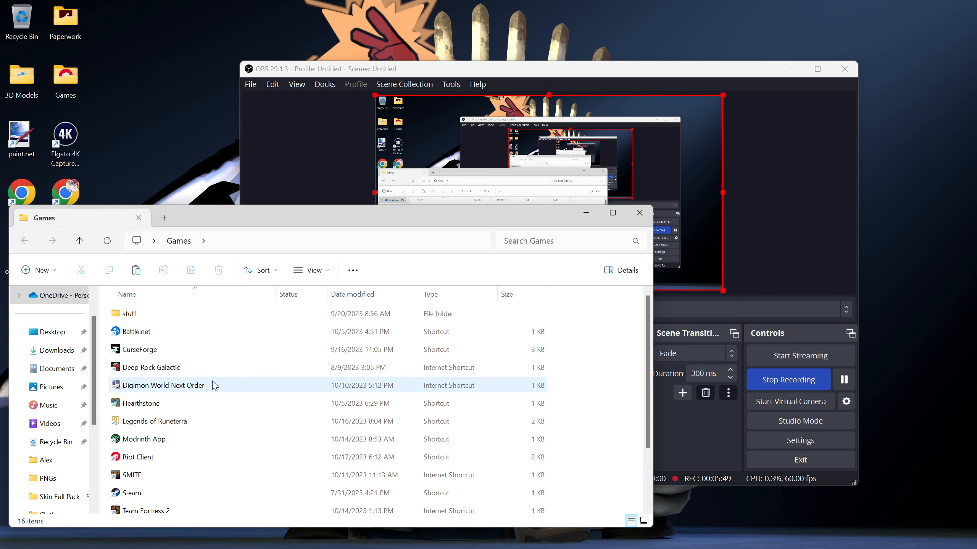
double_click(167, 493)
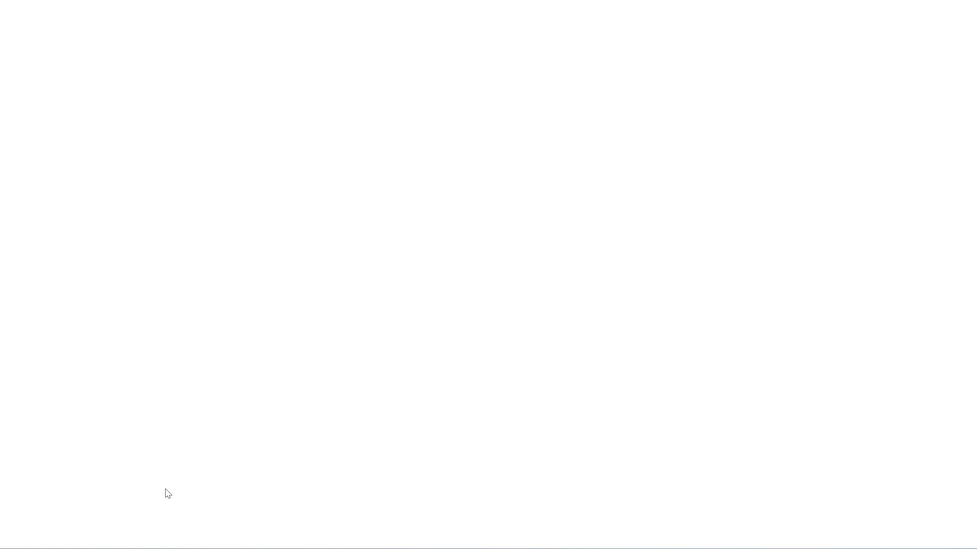
mouse_move(71, 30)
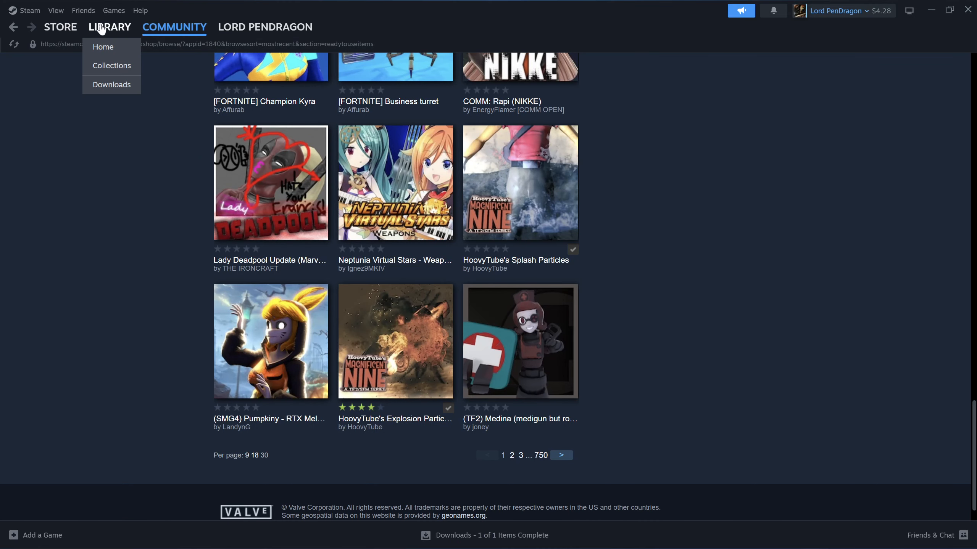
left_click(97, 44)
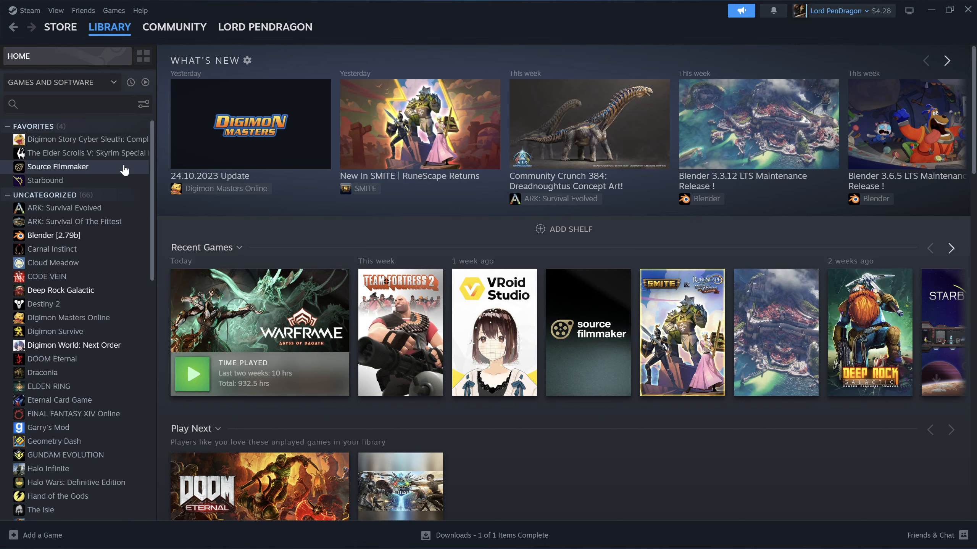
- Check the selected beta version in Blender's Steam properties and close Steam and the Games folder
left_click(86, 239)
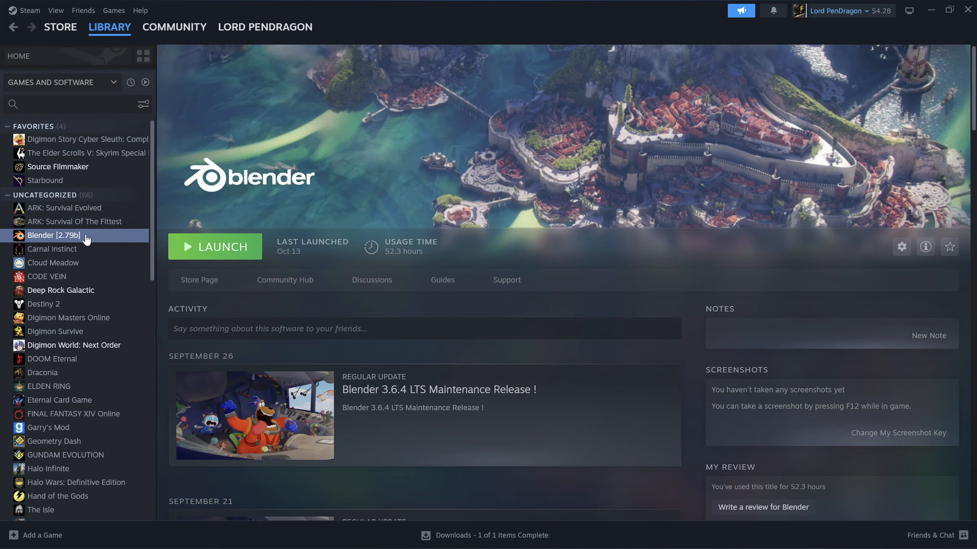
right_click(60, 240)
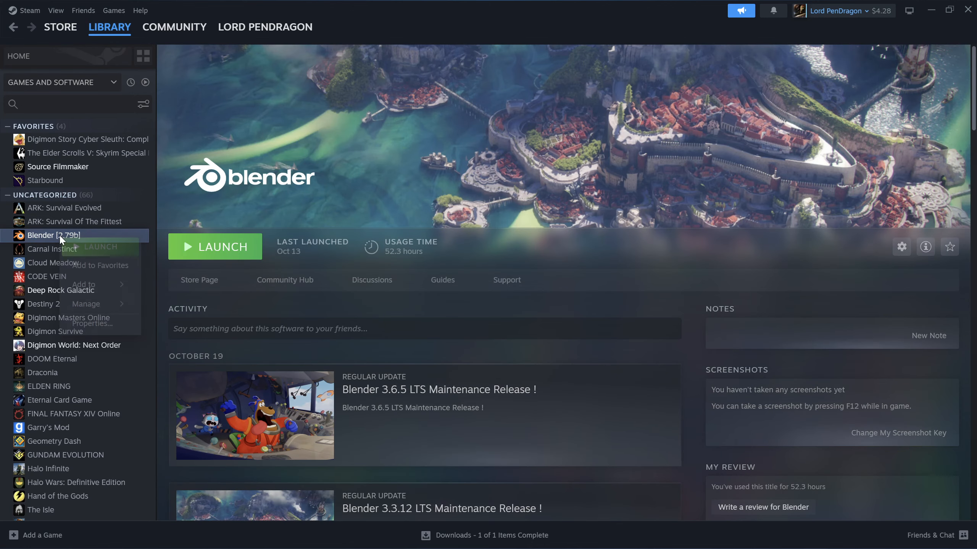
left_click(106, 325)
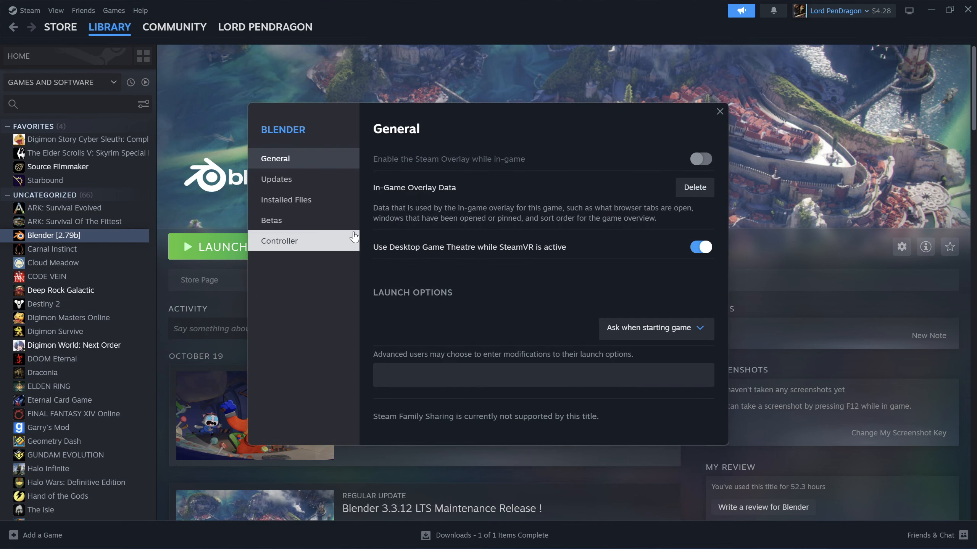
left_click(301, 222)
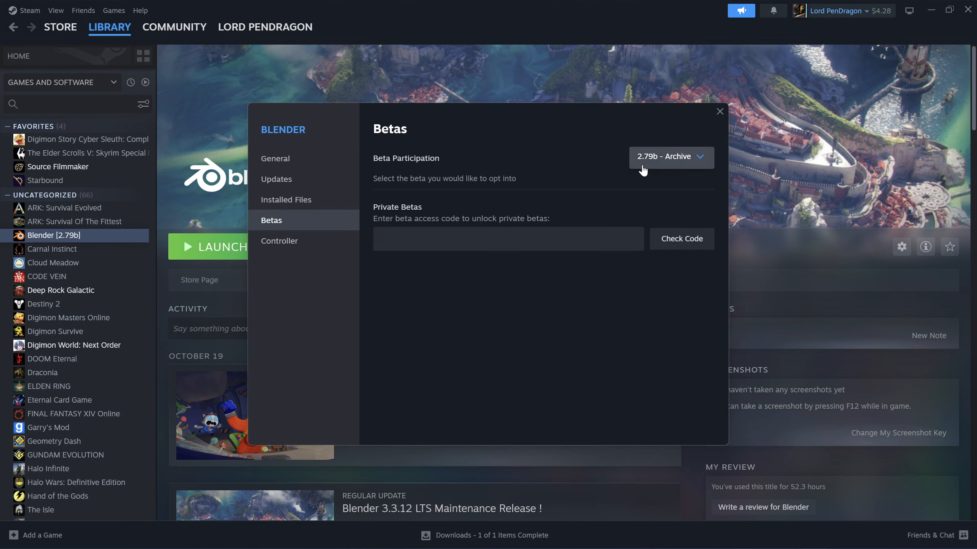
left_click(722, 113)
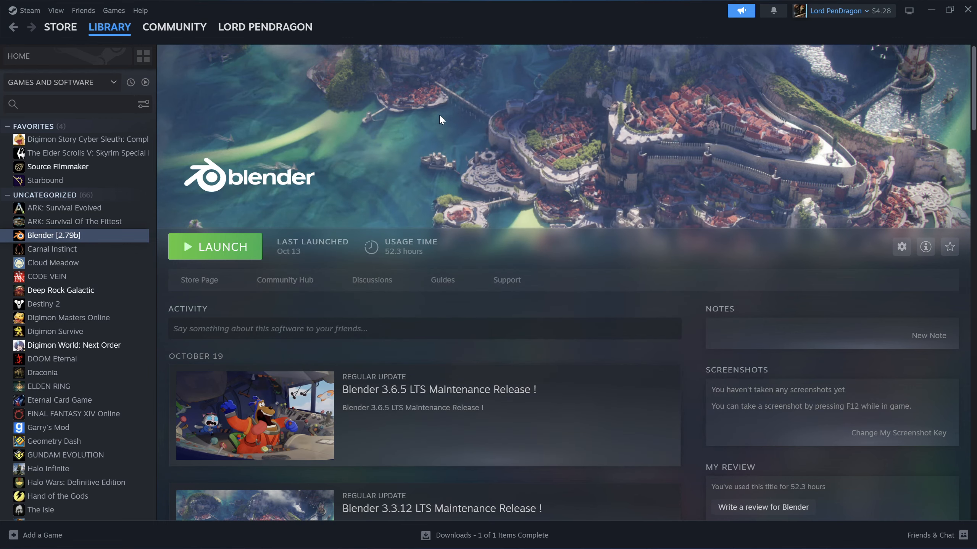
left_click(968, 9)
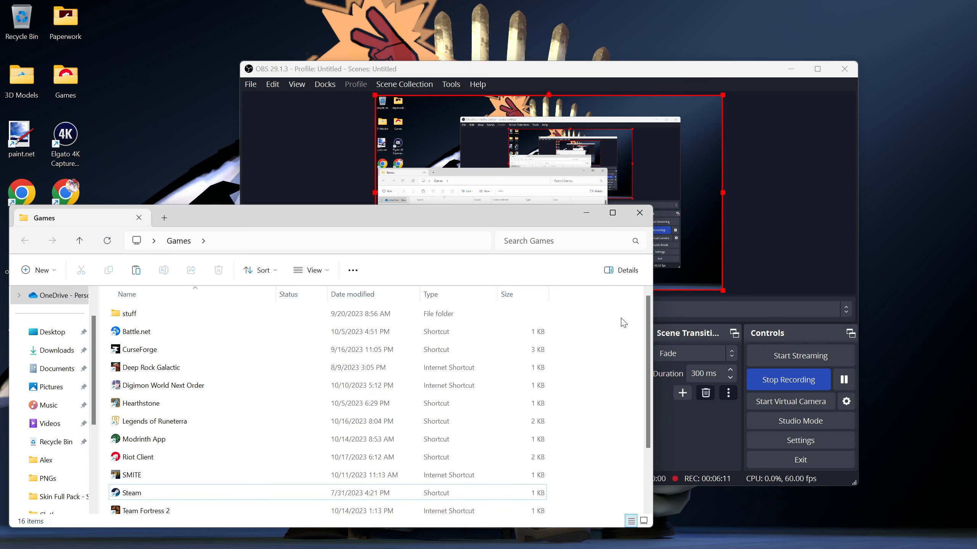
left_click(640, 214)
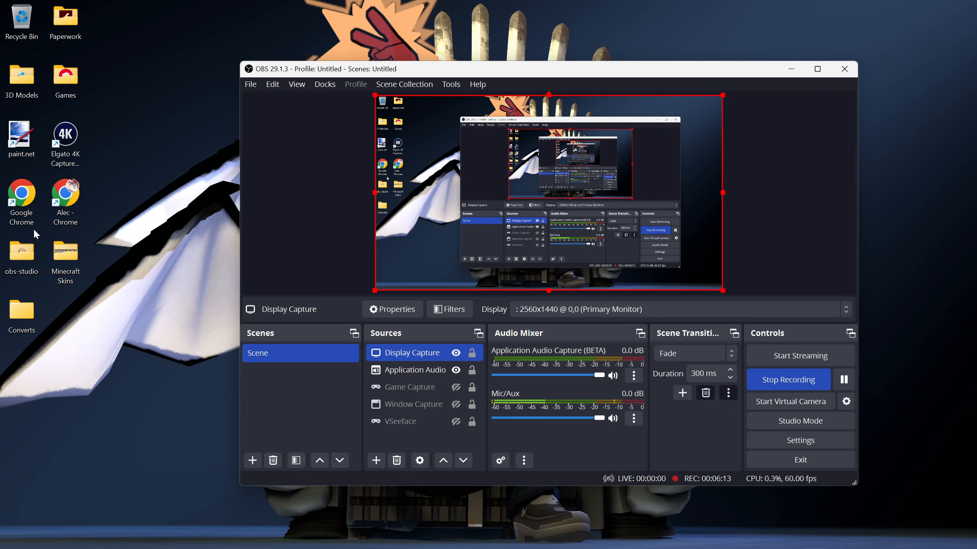
- Launch Blender from the 3D Models folder on the desktop
double_click(24, 77)
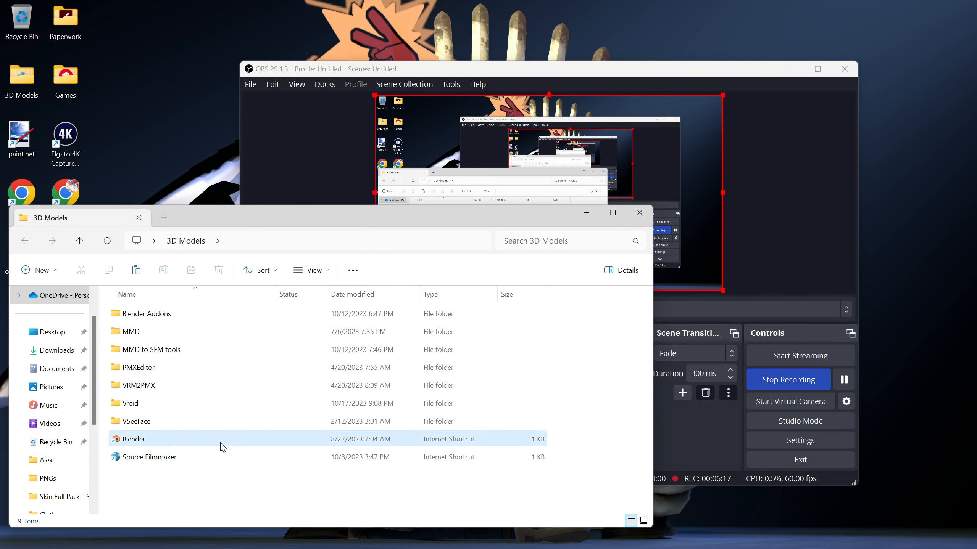
double_click(249, 440)
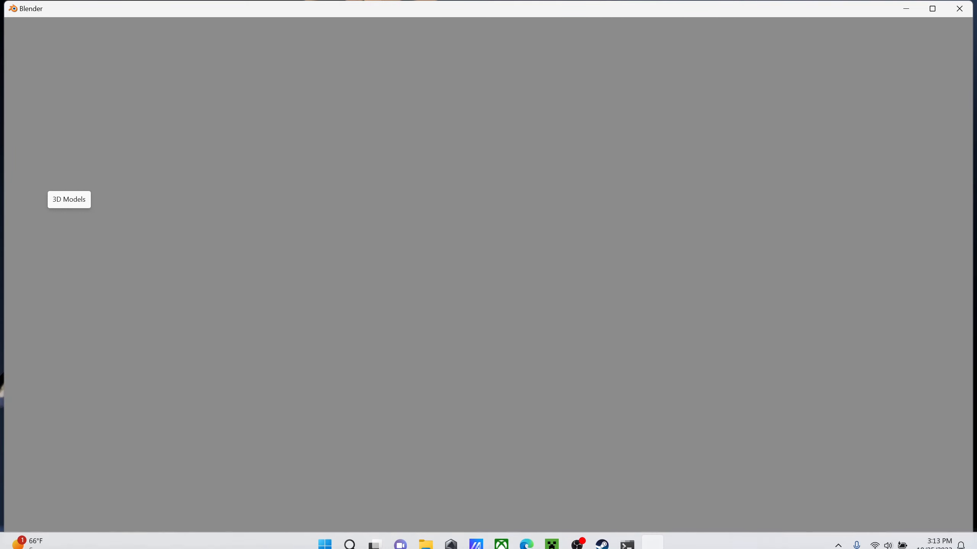
- Delete the default cube, camera and lamp to leave an empty scene
mouse_move(596, 538)
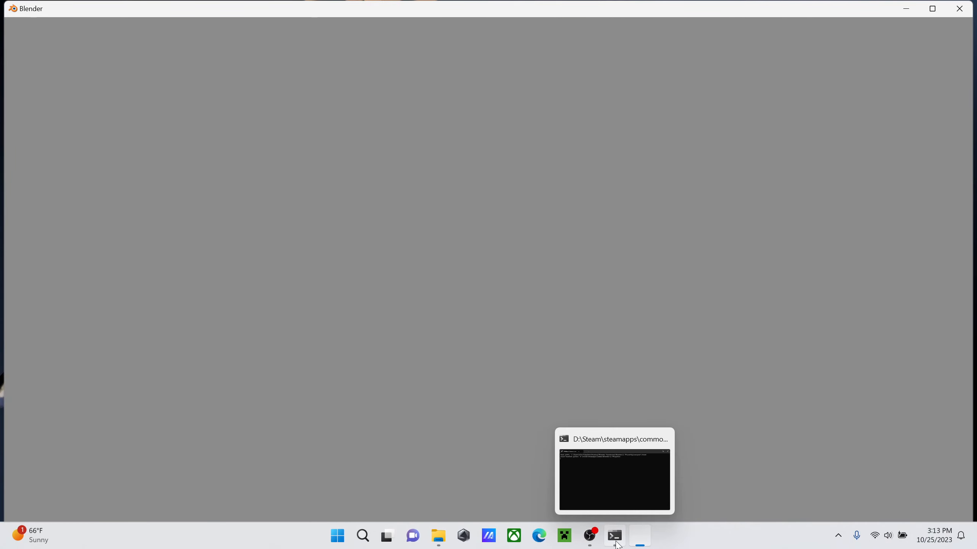
left_click(628, 536)
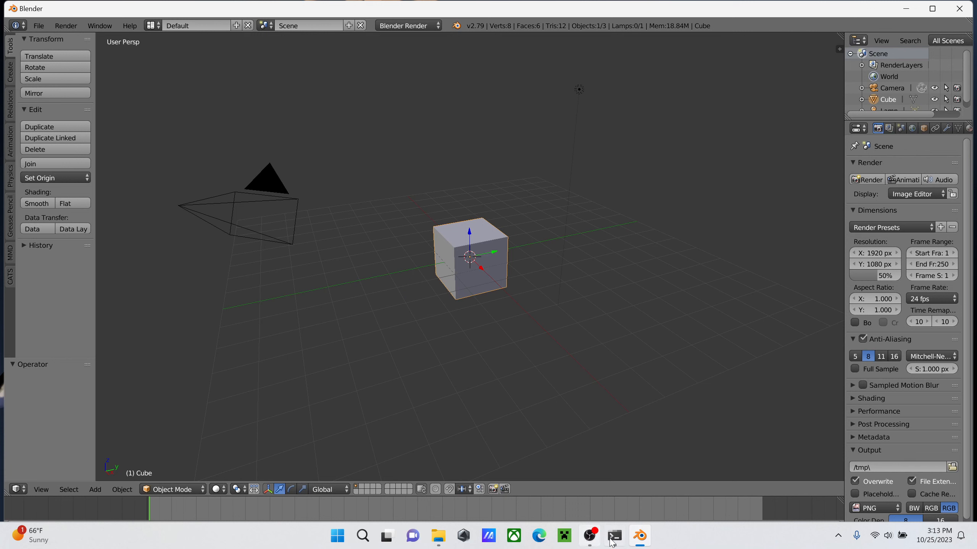
key("x")
left_click(539, 245)
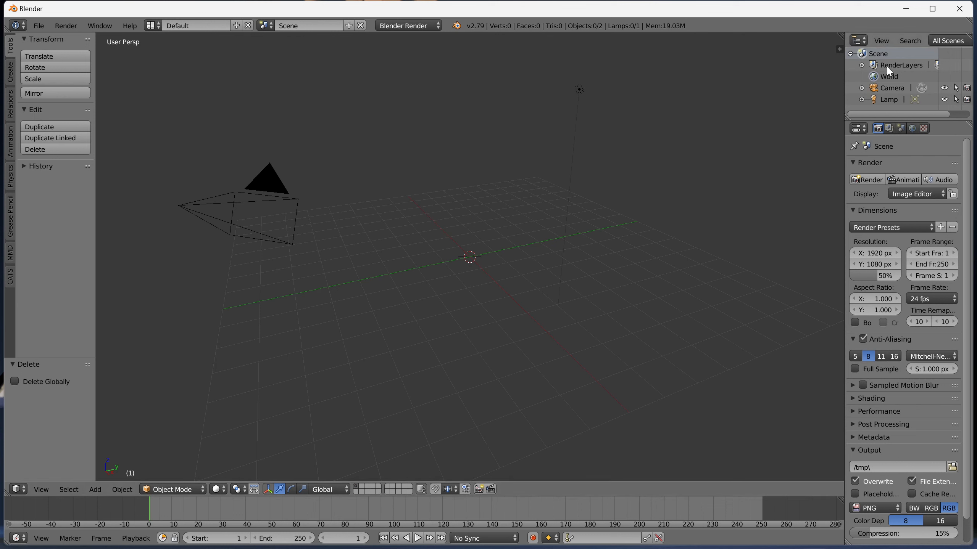
left_click(887, 101)
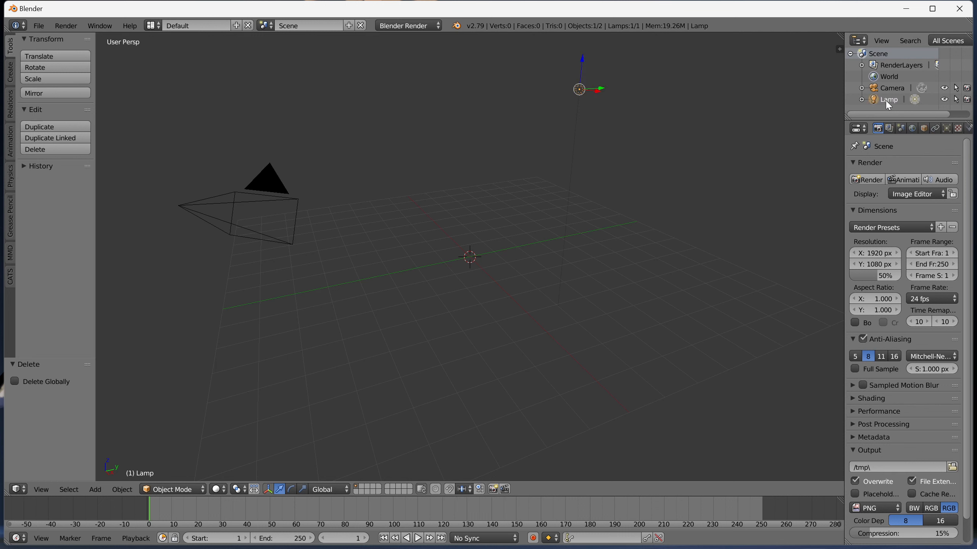
left_click(888, 91)
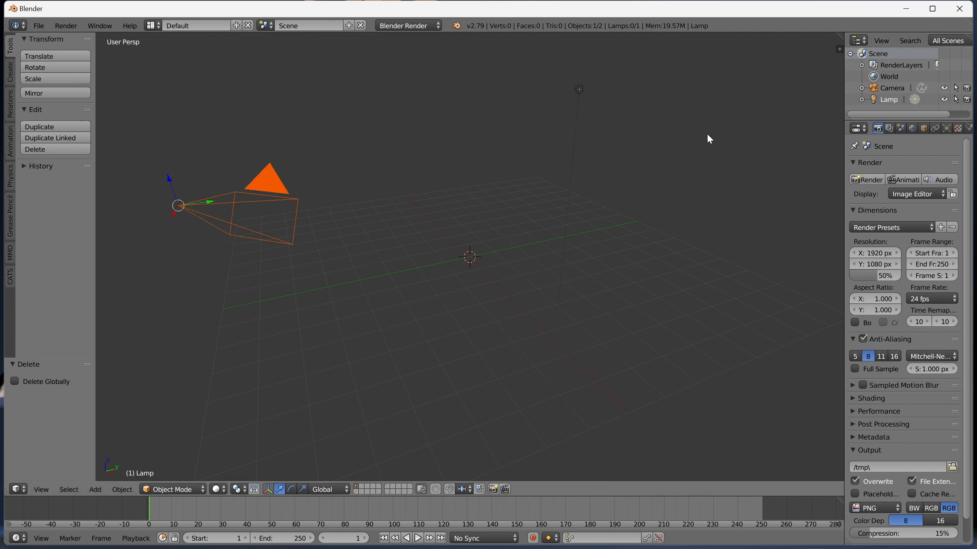
key("x")
left_click(583, 92)
right_click(581, 92)
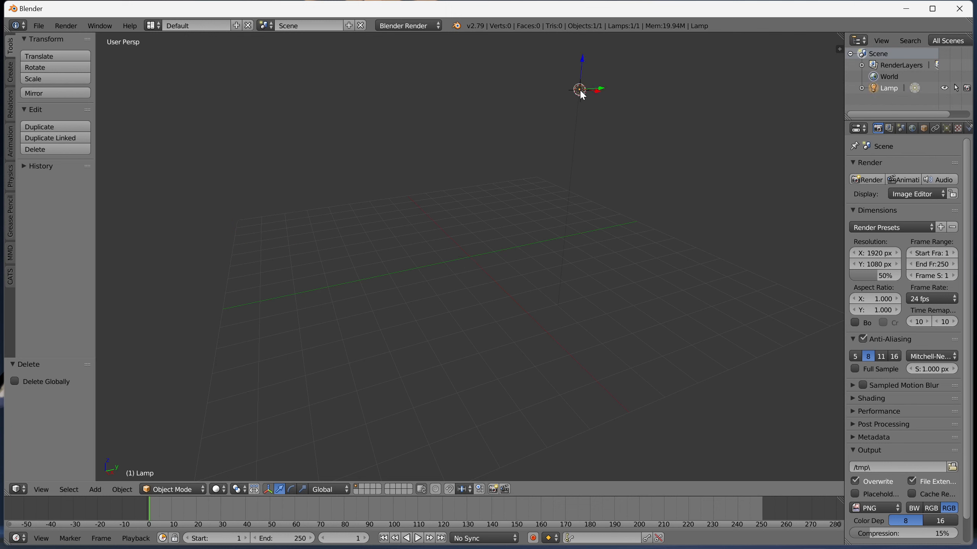
key("x")
left_click(581, 92)
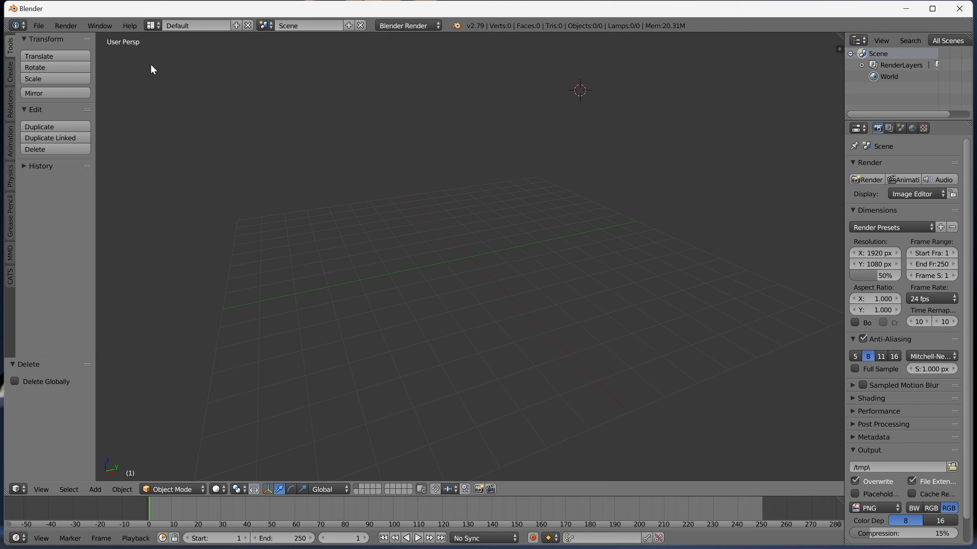
- Open the user preferences and browse for an add-on file to install in the desktop's 3D Models\Blender Addons folder
left_click(39, 26)
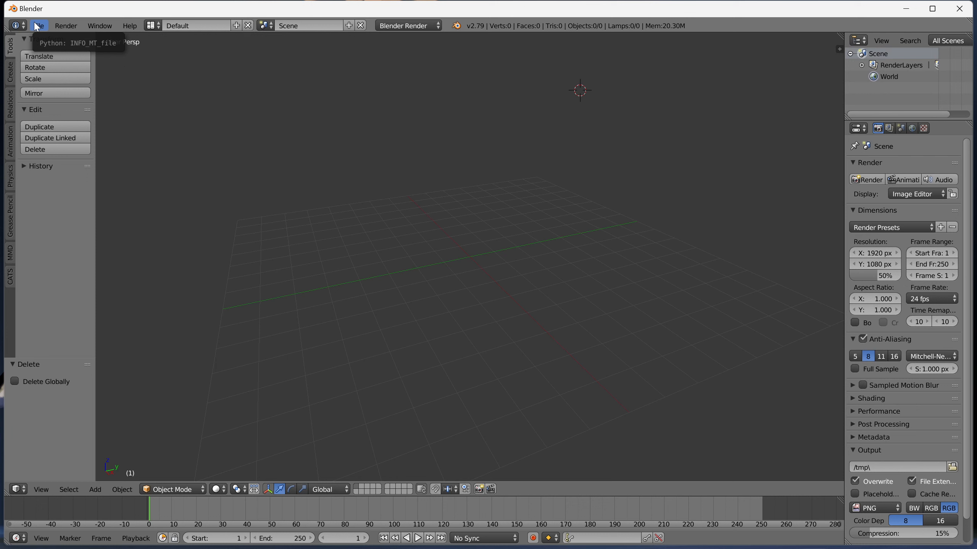
left_click(38, 26)
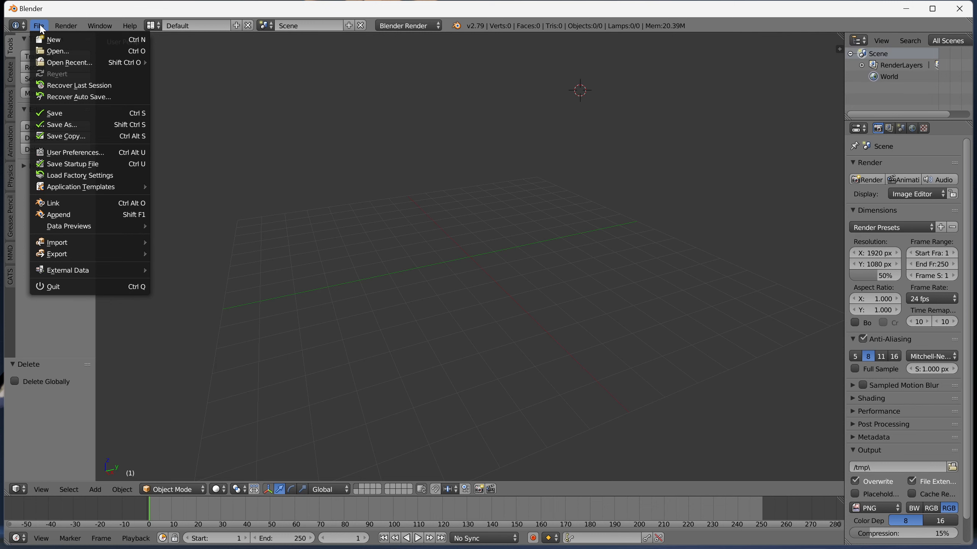
left_click(88, 152)
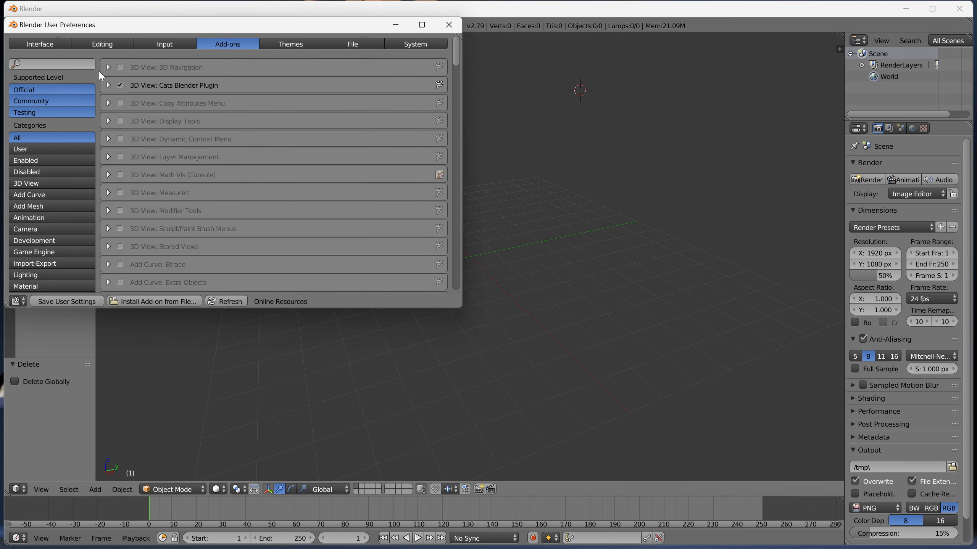
left_click(154, 301)
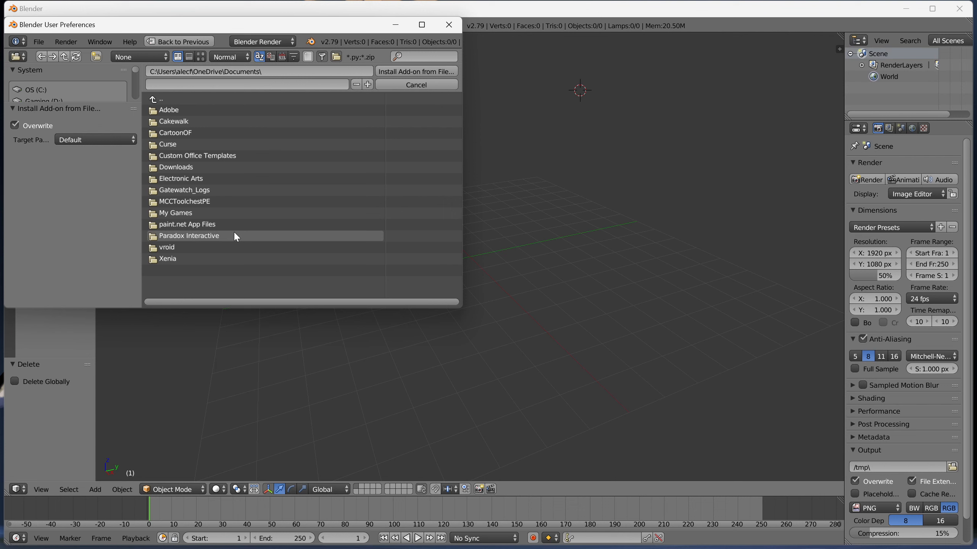
scroll(96, 87, "down", 4)
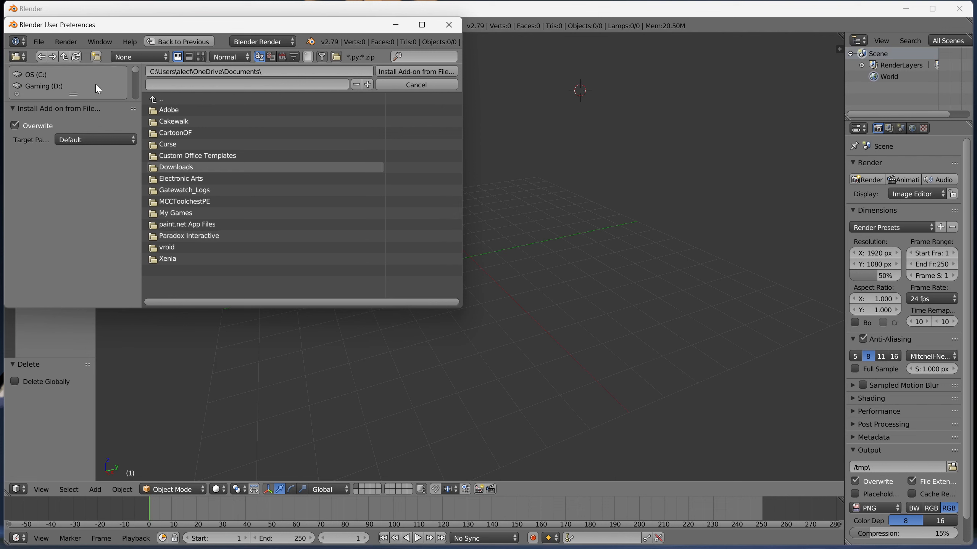
left_click(37, 96)
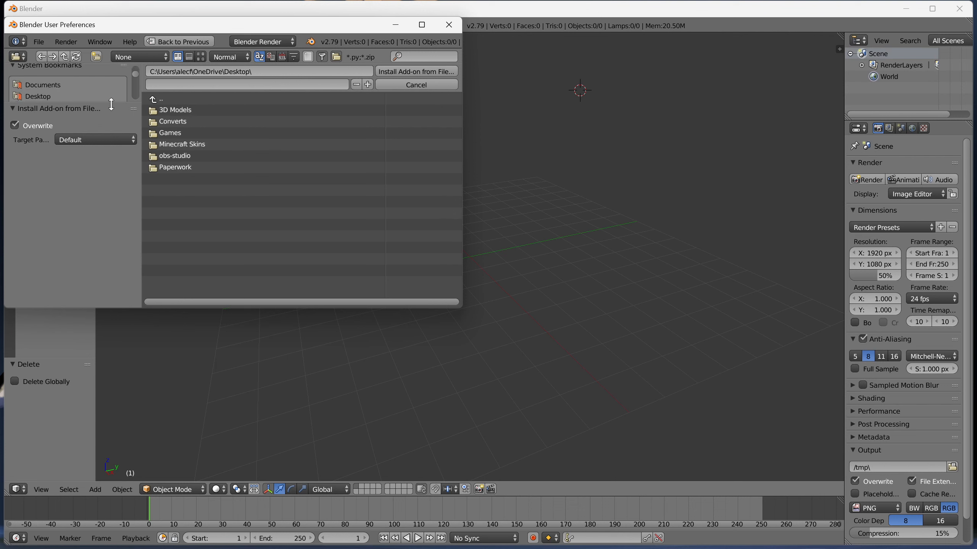
left_click(189, 113)
left_click(188, 114)
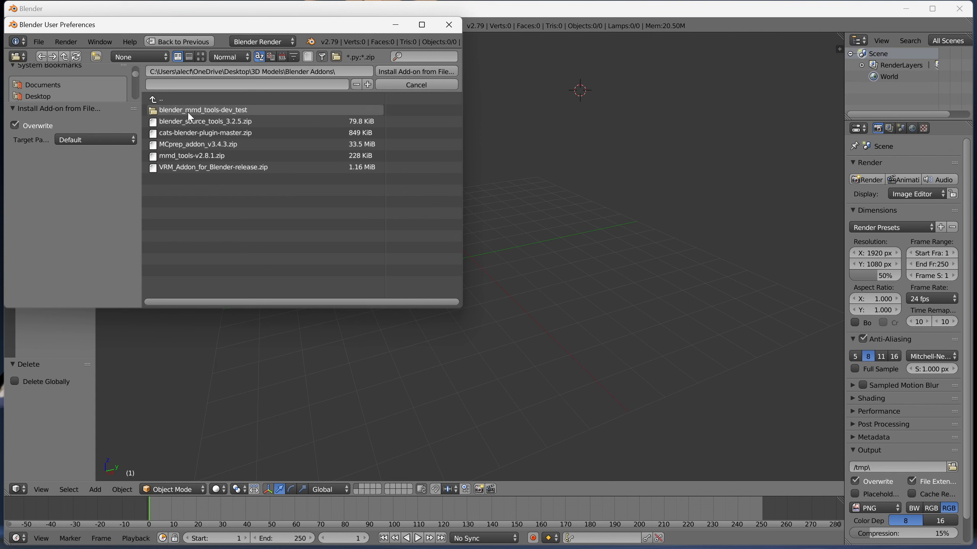
- Install the add-on file cats-blender-plugin-master.zip, moving the preferences window toward the middle of the workspace
left_click(233, 123)
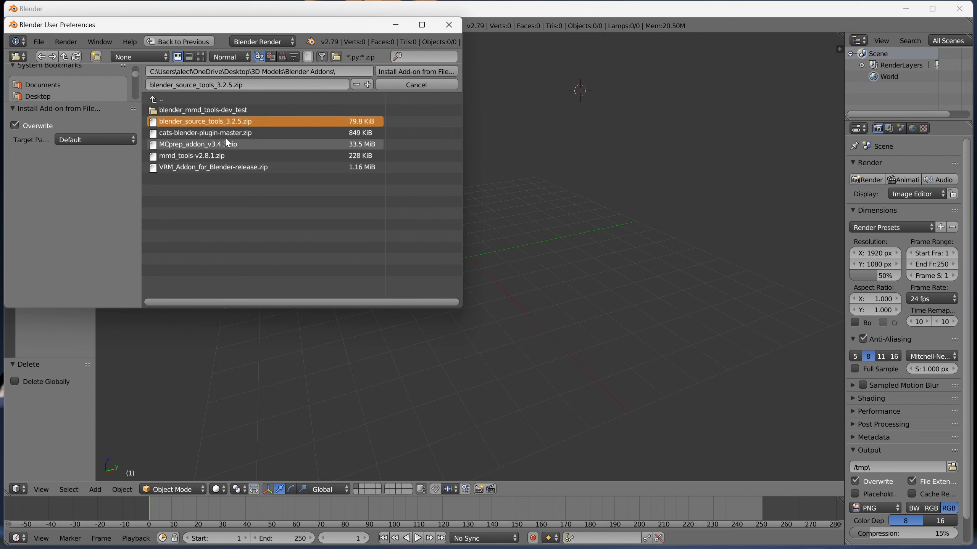
left_click(211, 135)
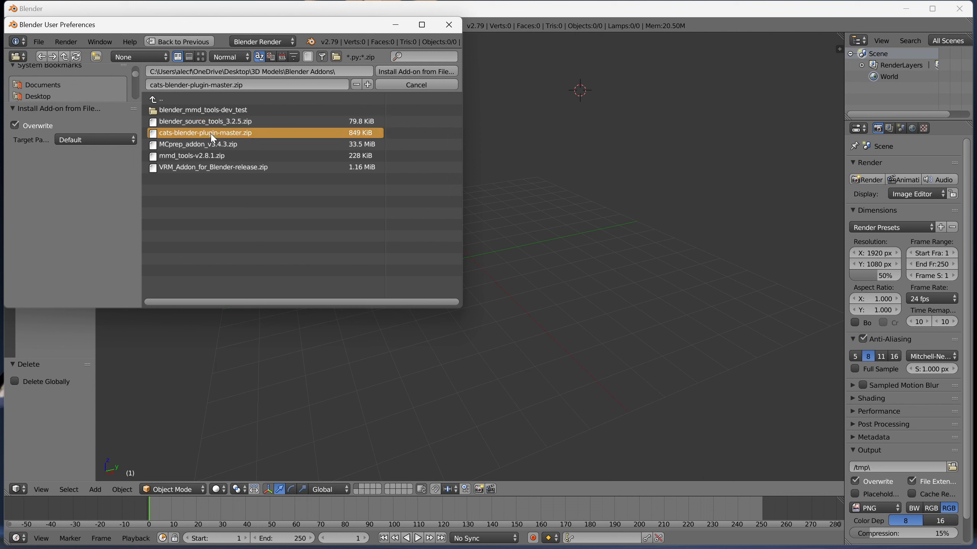
left_click(212, 122)
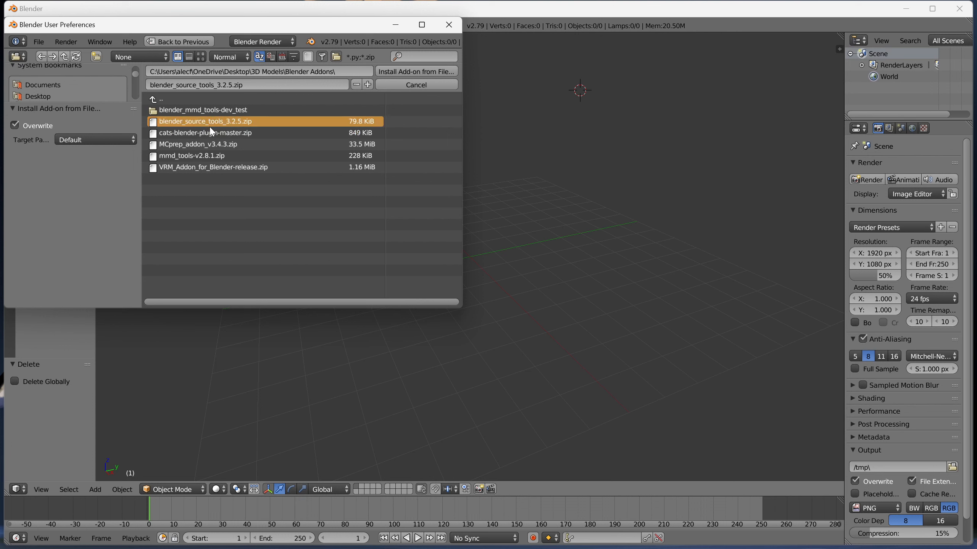
left_click(211, 133)
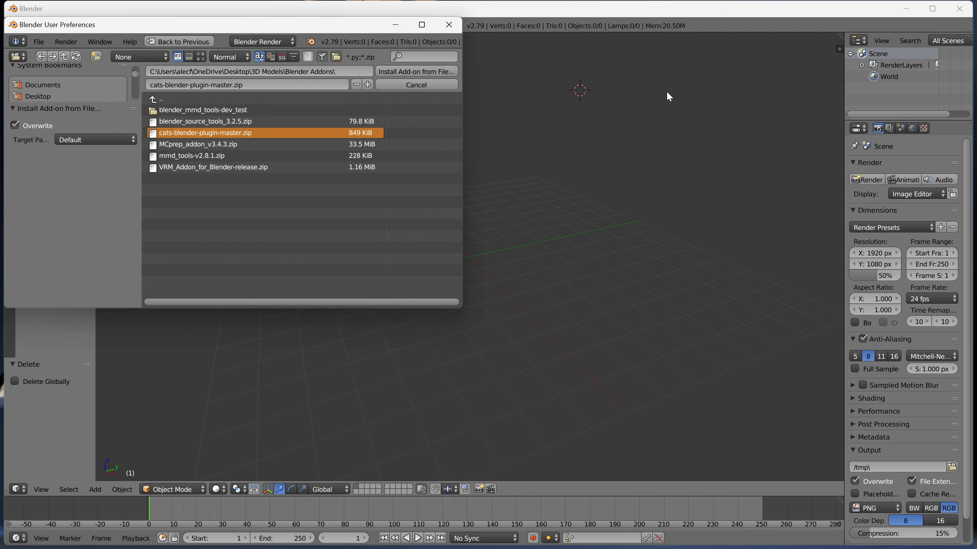
left_click(242, 122)
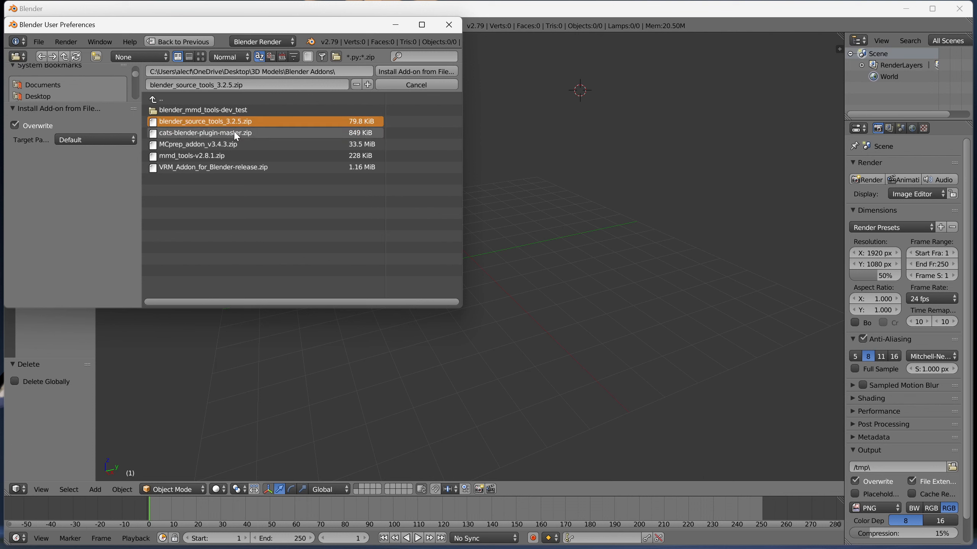
left_click(236, 133)
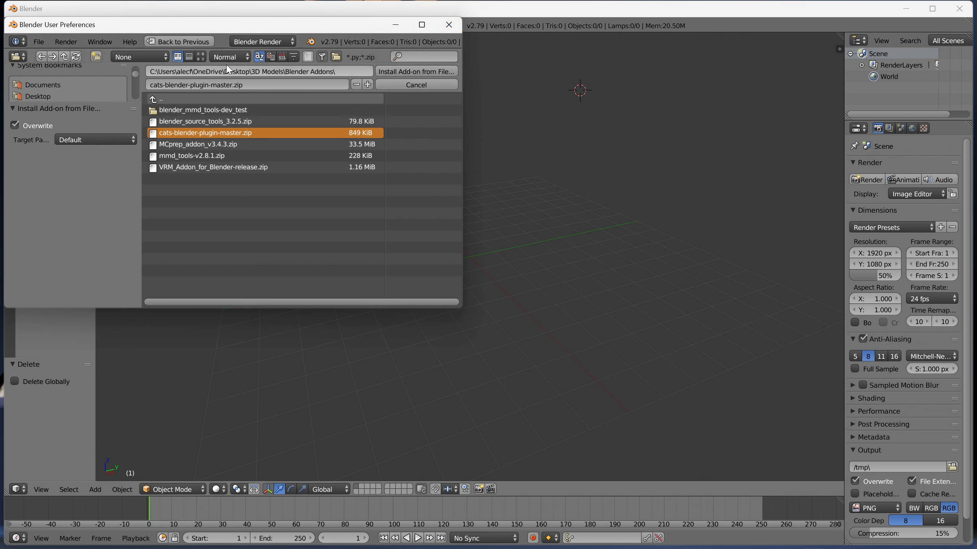
left_click_drag(105, 25, 196, 67)
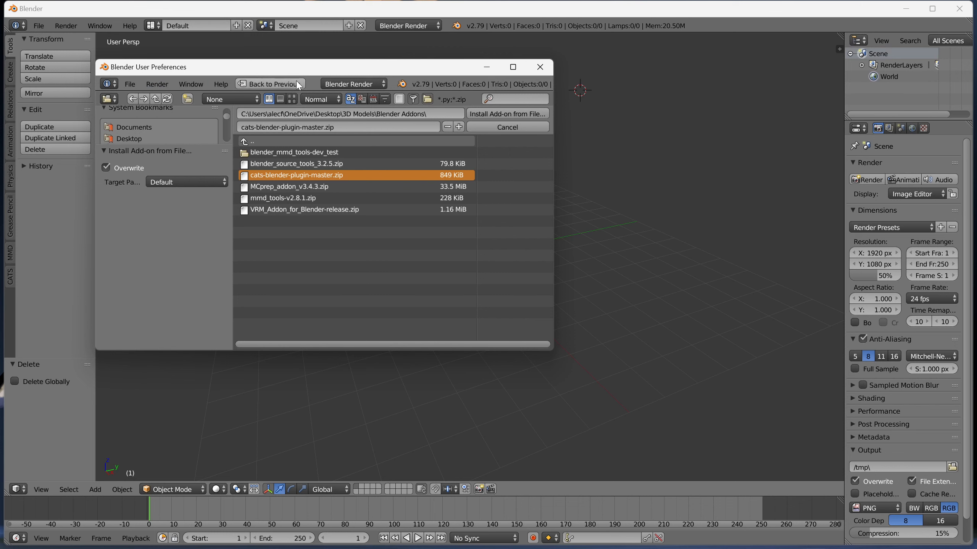
left_click(507, 113)
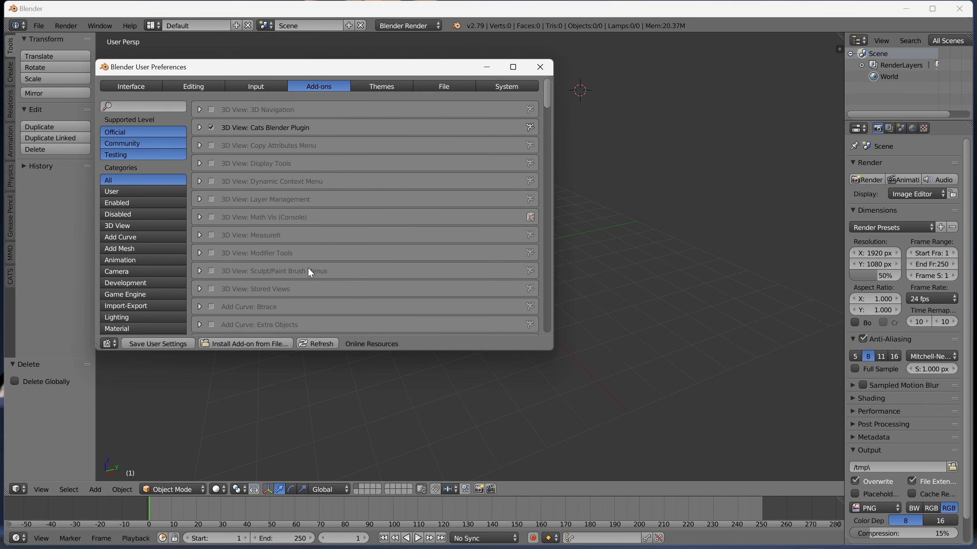
- Search the add-on list for "cat" and for "sour" to check the Cats Blender Plugin and Blender Source Tools
left_click(153, 106)
type("cat")
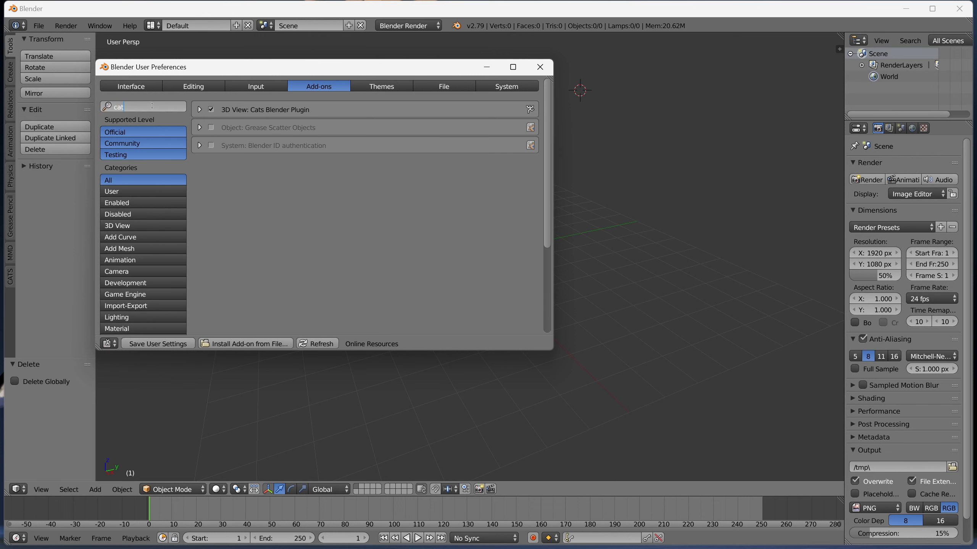
key("BackSpace")
key("BackSpace")
key("BackSpace")
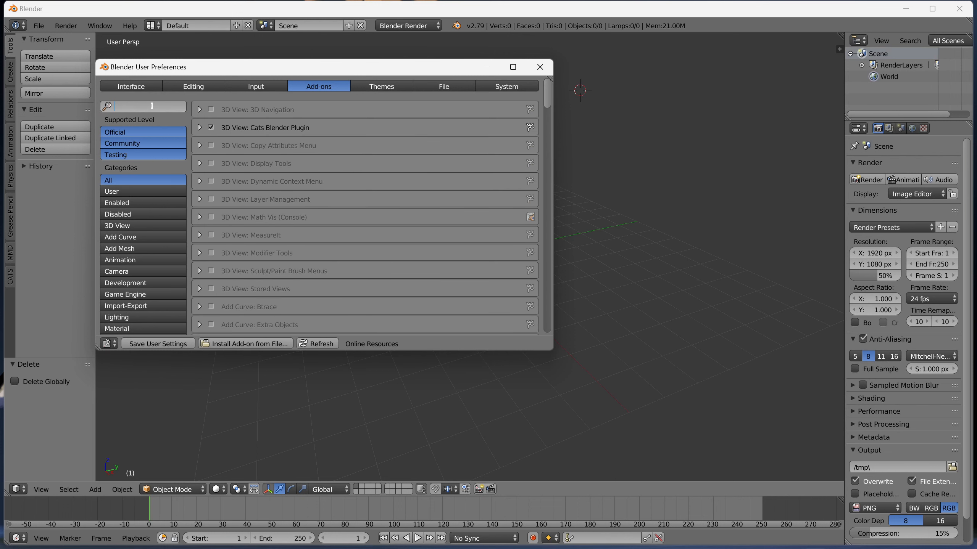
type("sour")
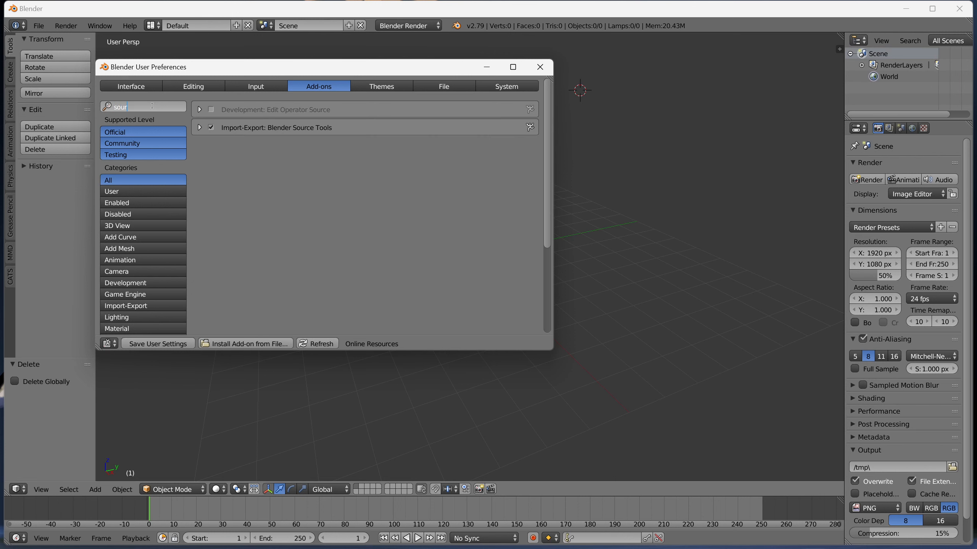
- Clear the add-on search, save the user settings and close the preferences
key("BackSpace")
key("BackSpace")
key("BackSpace")
key("BackSpace")
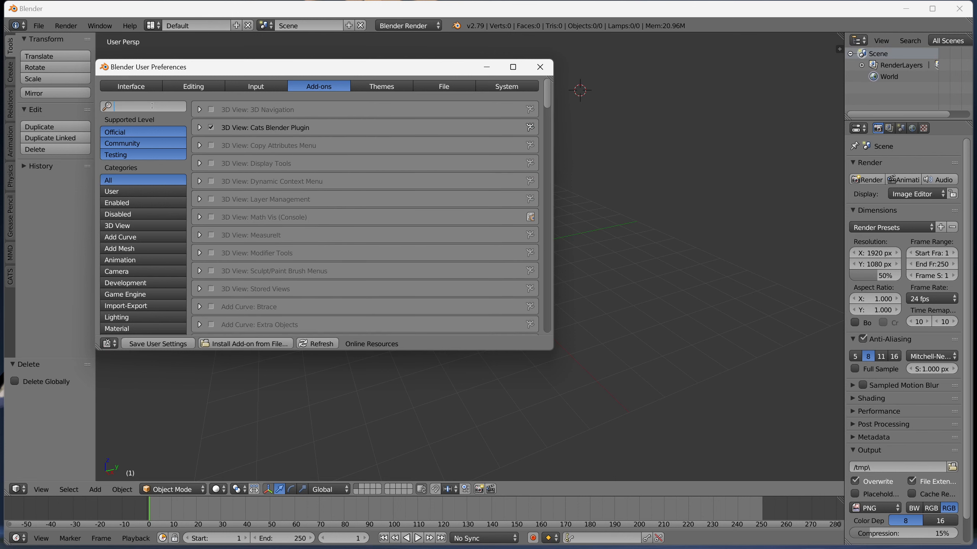
left_click(150, 345)
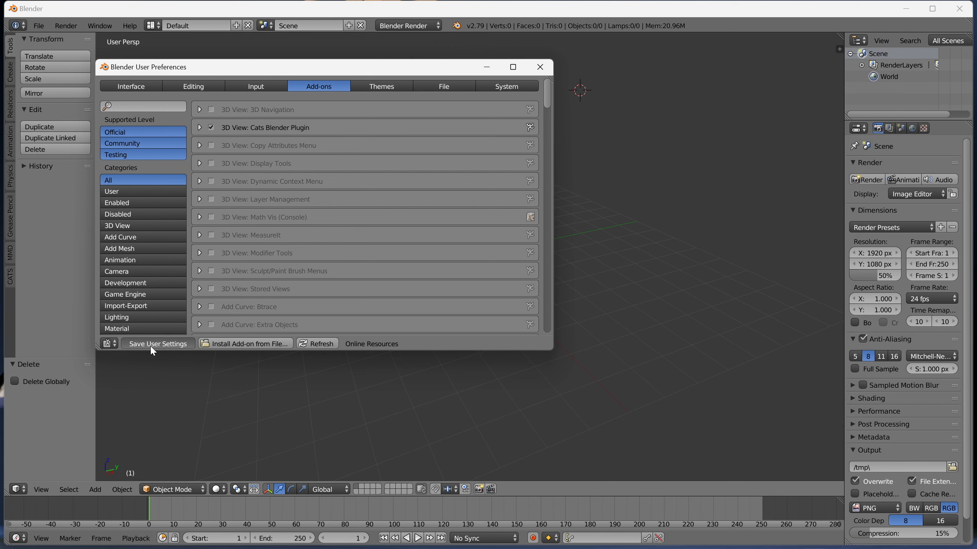
left_click(541, 68)
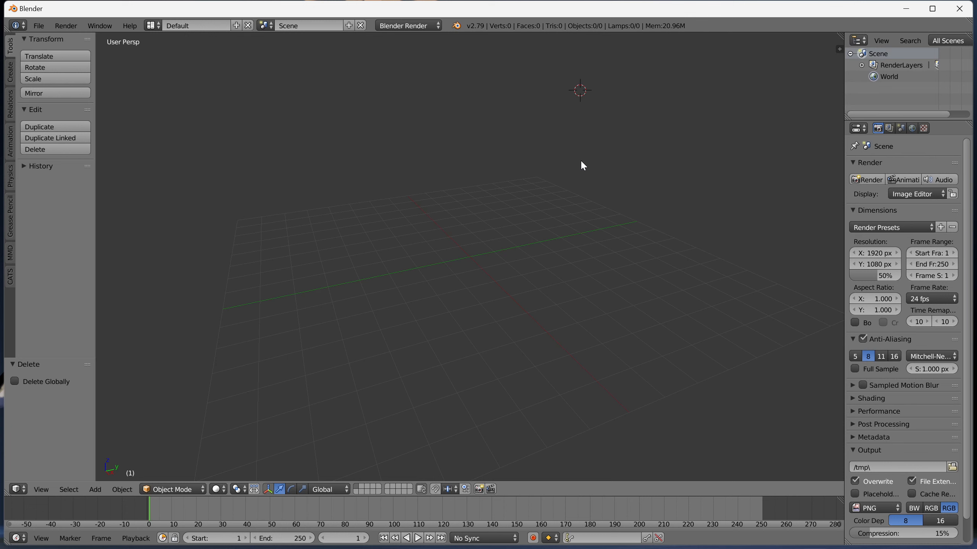
- View the MMD tools, widen the tool shelf and display the CATS plugin's tools
left_click(10, 255)
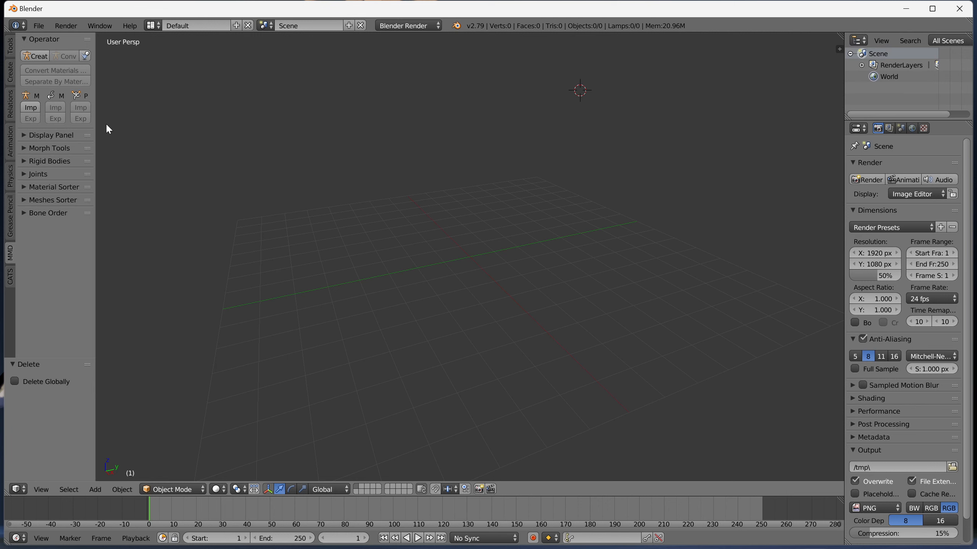
left_click_drag(95, 79, 187, 90)
left_click(11, 285)
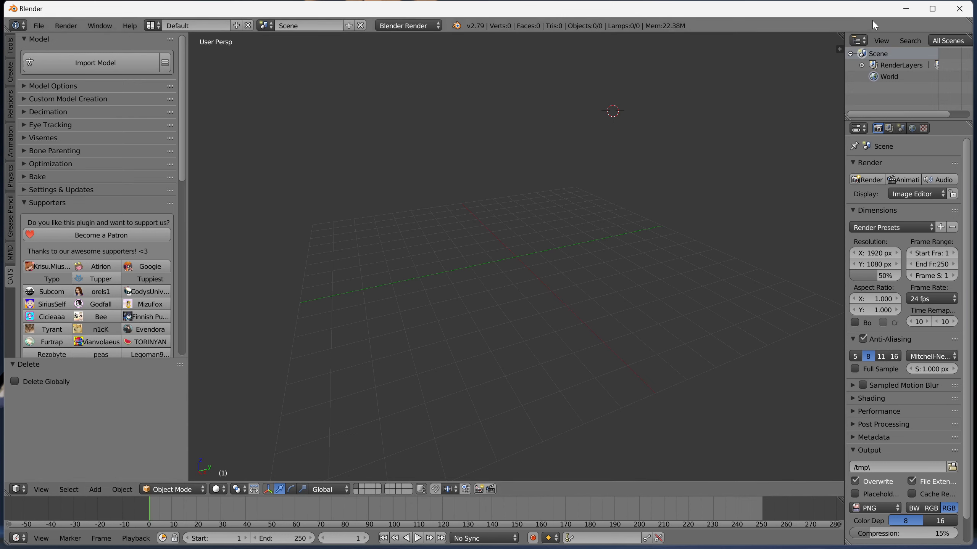
- Minimize Blender and the 3D Models folder and open the converted model's texture folder, Converts\Foxy\MMD\tex, from the desktop
left_click(901, 12)
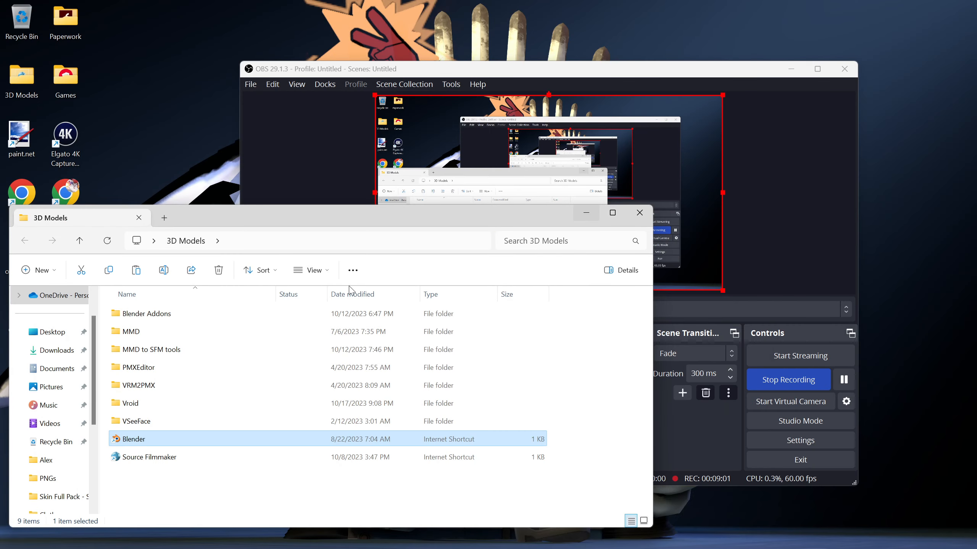
left_click(592, 215)
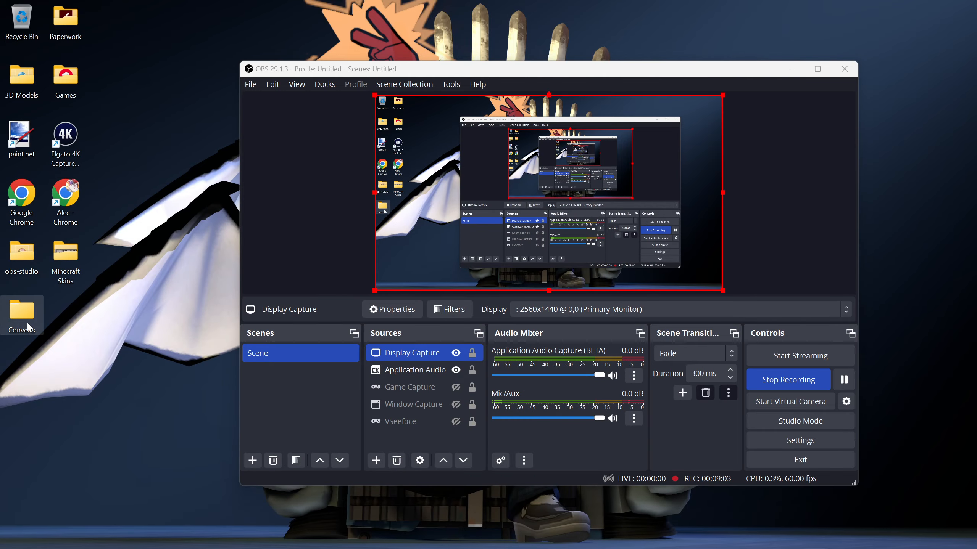
double_click(26, 322)
double_click(127, 368)
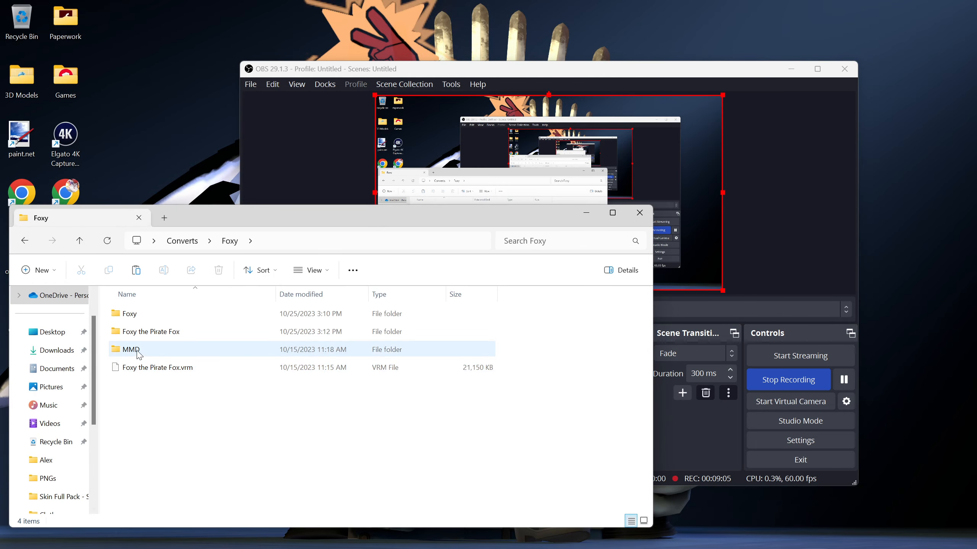
double_click(134, 349)
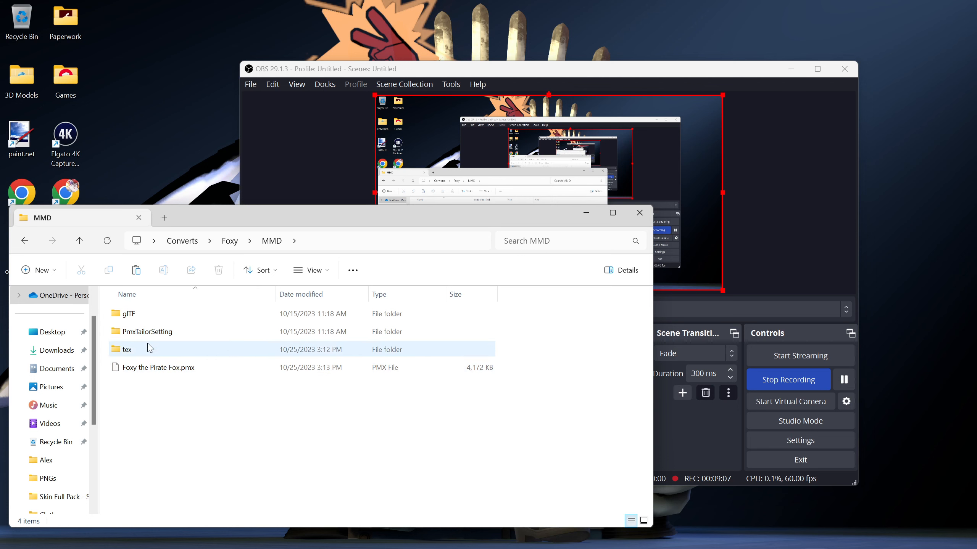
double_click(144, 353)
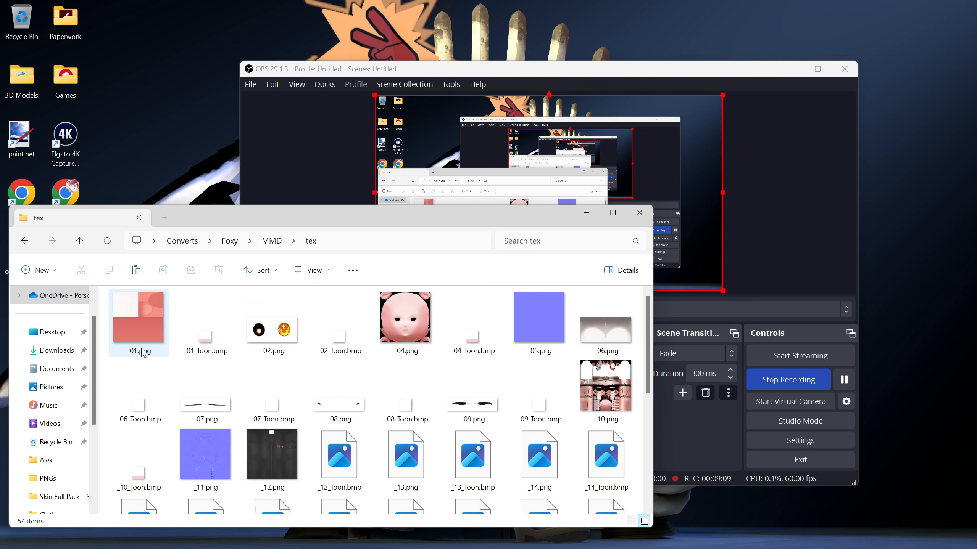
- Delete cheek_dye.png and the eye_hachume, eye_hau, eye_heart, eye_nagomi and eye_star PNG textures from the tex folder
scroll(373, 397, "down", 6)
left_click(145, 405)
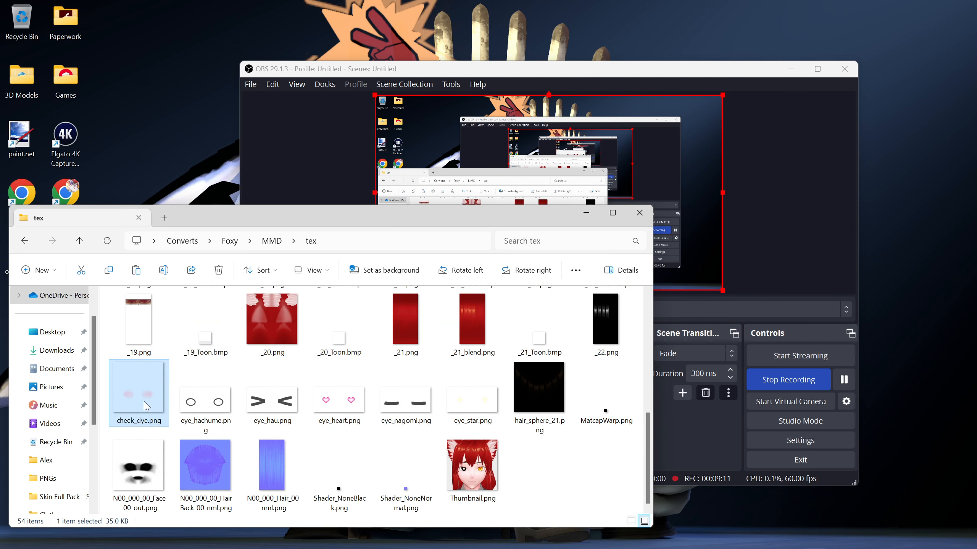
left_click(204, 404, "ctrl")
left_click(270, 402, "ctrl")
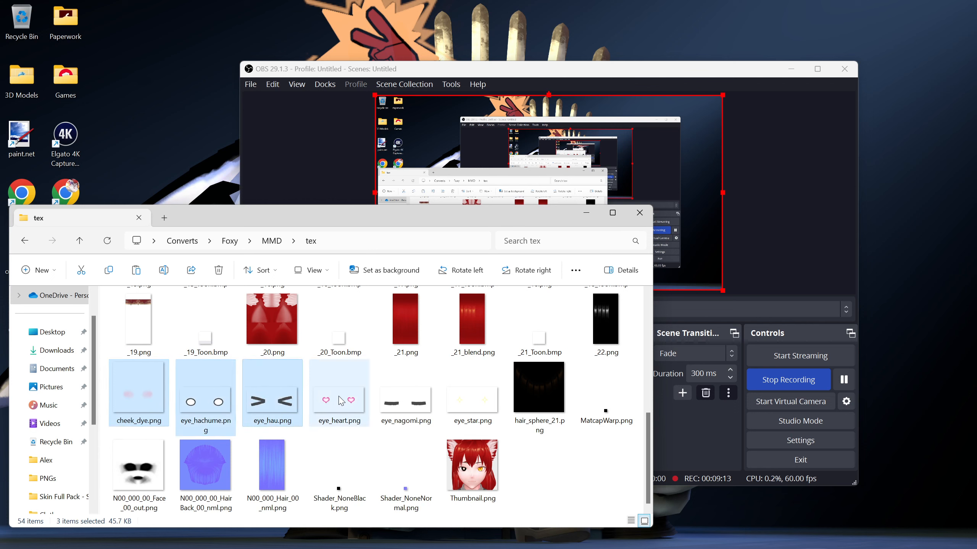
left_click(327, 401, "ctrl")
left_click(407, 404, "ctrl")
left_click(474, 413, "ctrl")
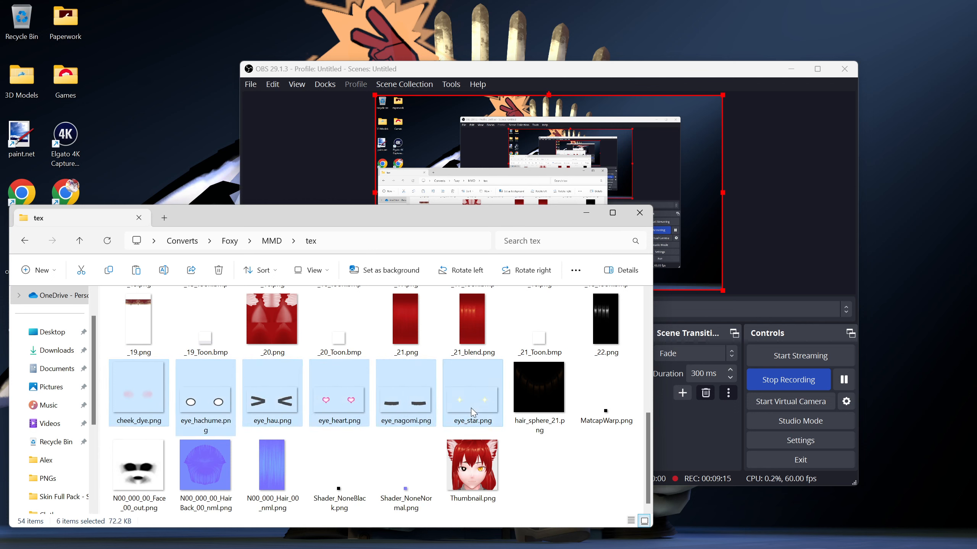
right_click(474, 413)
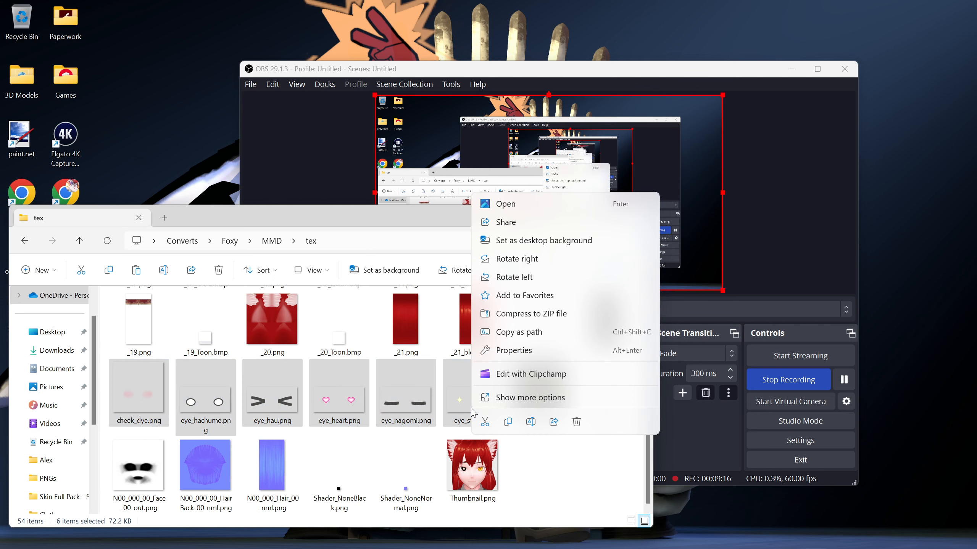
left_click(576, 422)
- Empty the Recycle Bin and confirm the permanent deletion
right_click(20, 17)
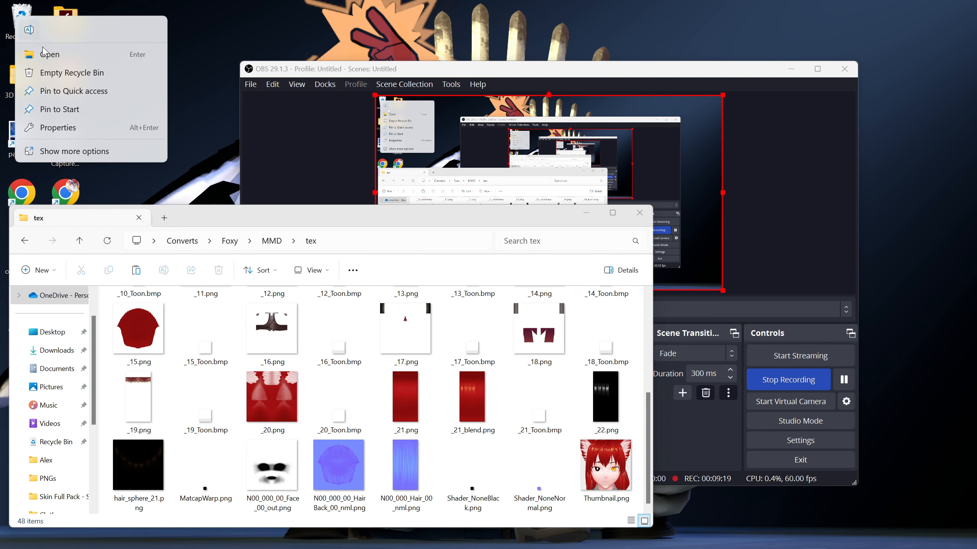
left_click(66, 75)
left_click(530, 290)
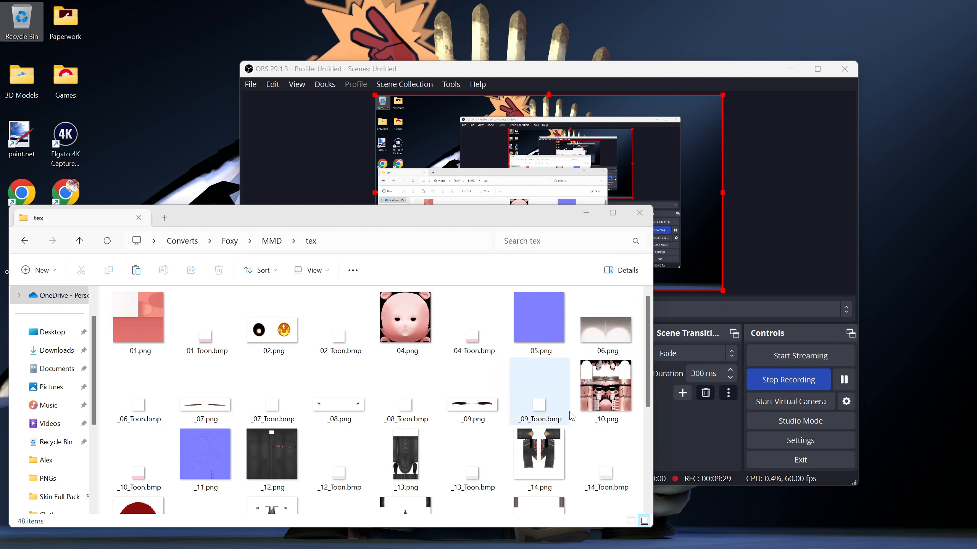
- Close the tex folder window and switch back to Blender
left_click(639, 215)
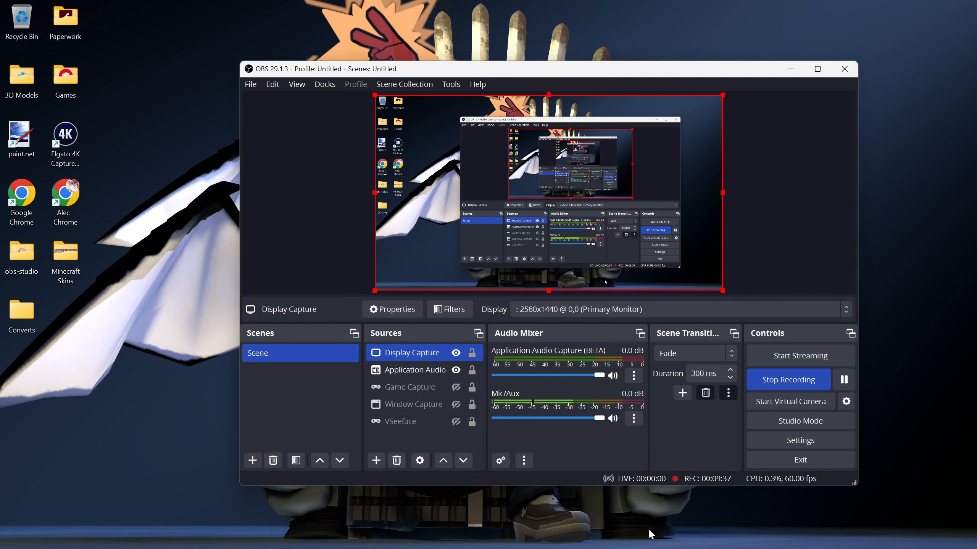
left_click(639, 537)
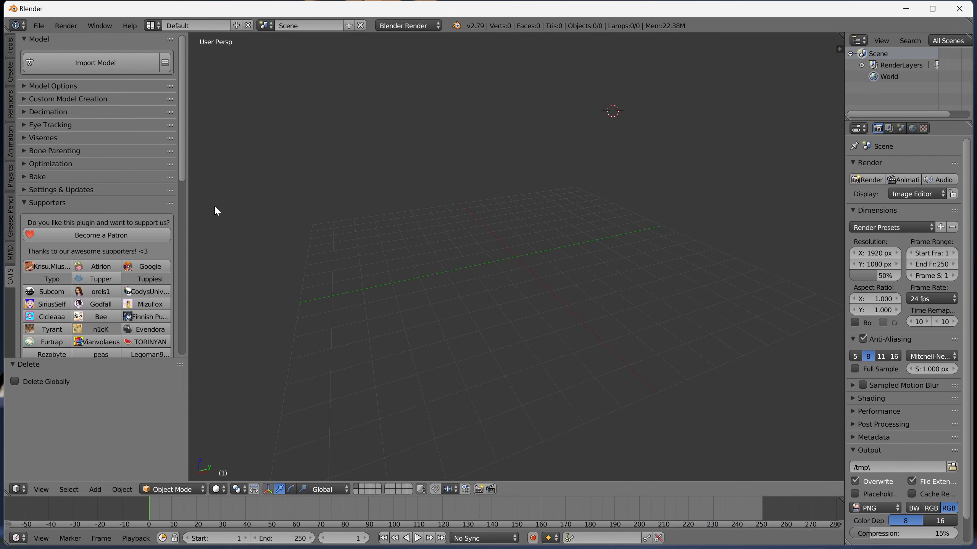
mouse_move(63, 527)
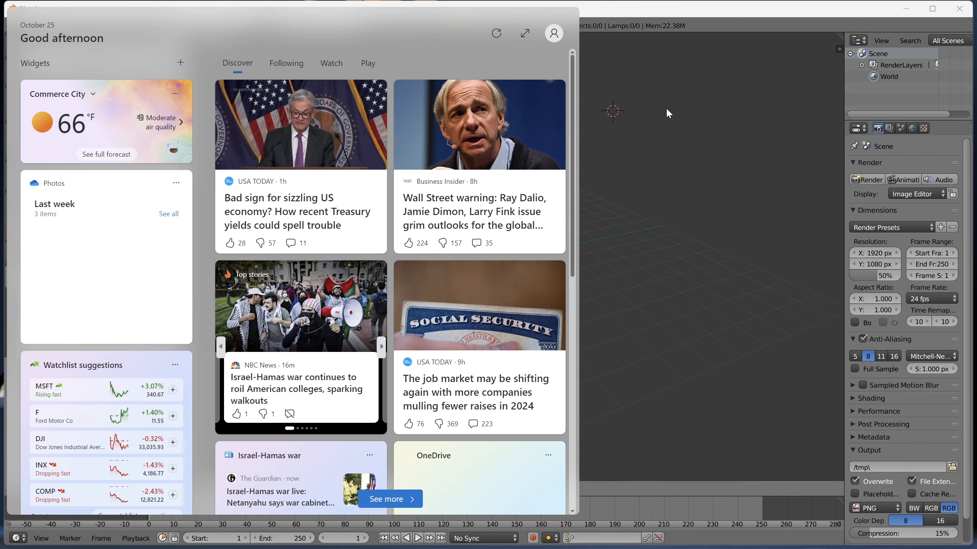
left_click(680, 118)
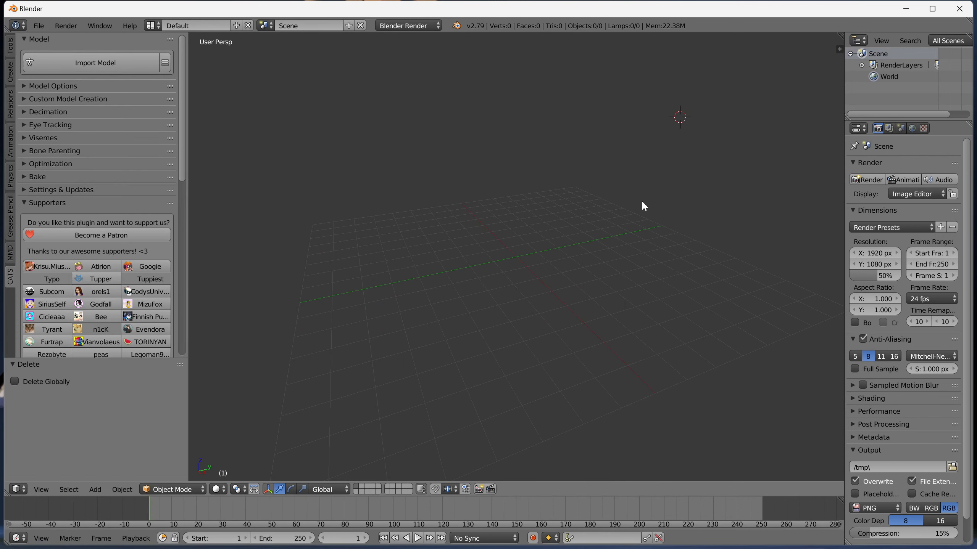
- Start an MMD model import with CATS and select Foxy the Pirate Fox.pmx in Desktop\Converts\Foxy\MMD
left_click(165, 63)
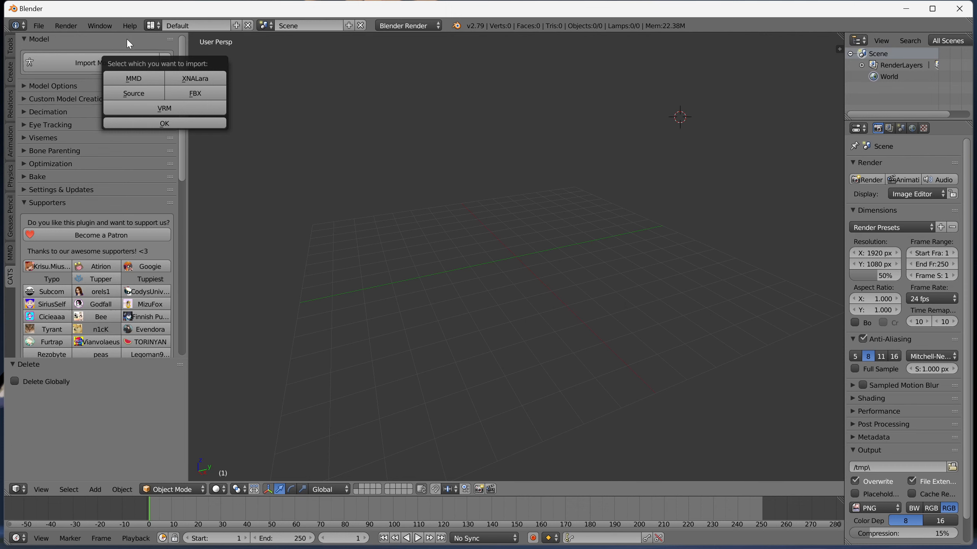
left_click(169, 64)
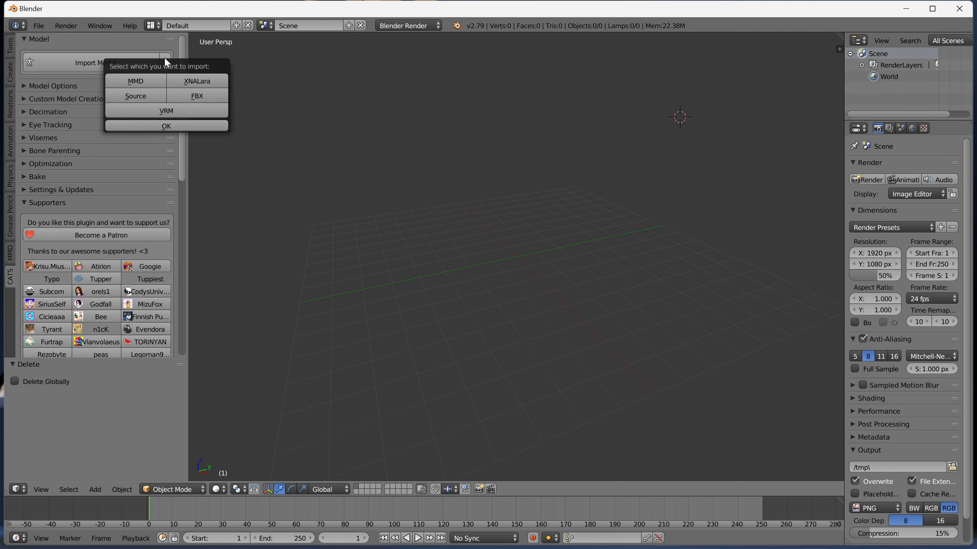
left_click(165, 63)
left_click(133, 76)
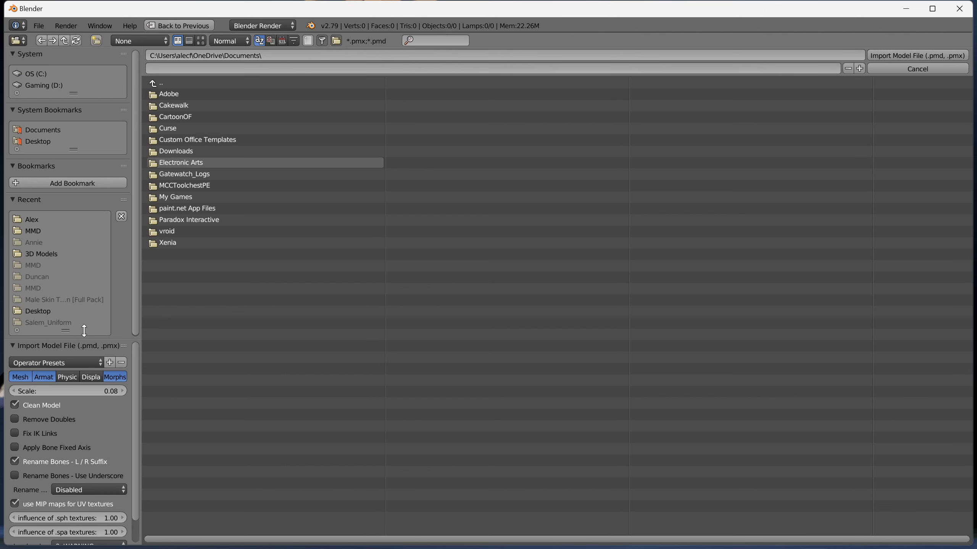
left_click(49, 143)
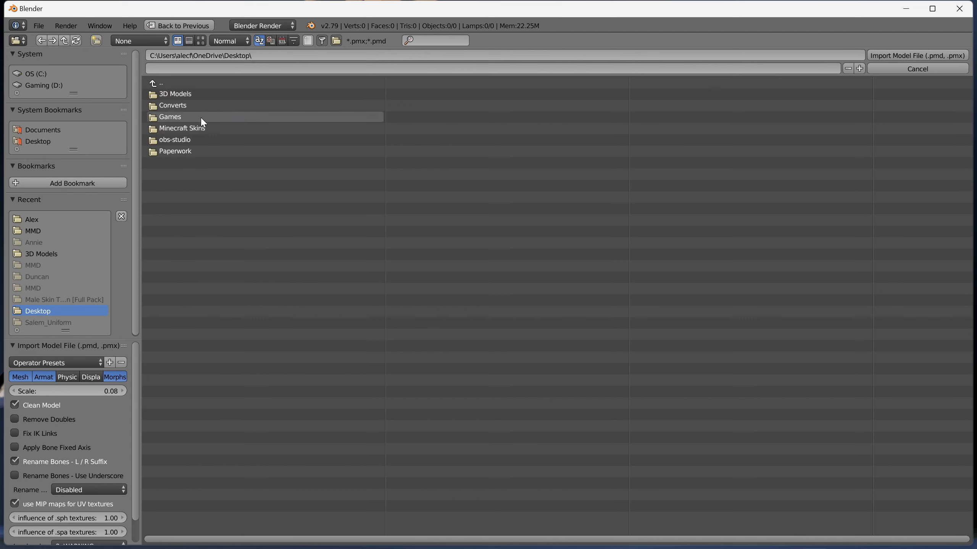
left_click(201, 105)
left_click(194, 128)
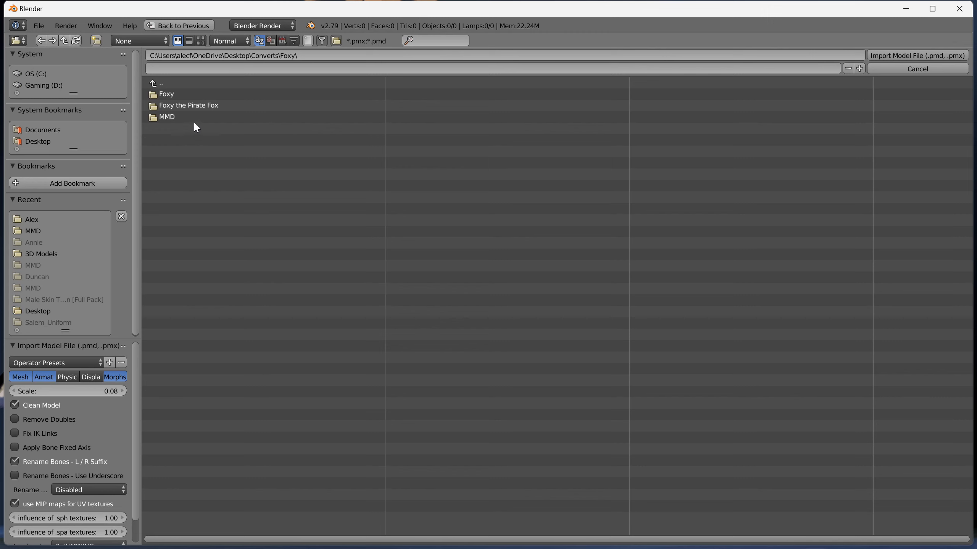
left_click(177, 116)
left_click(185, 129)
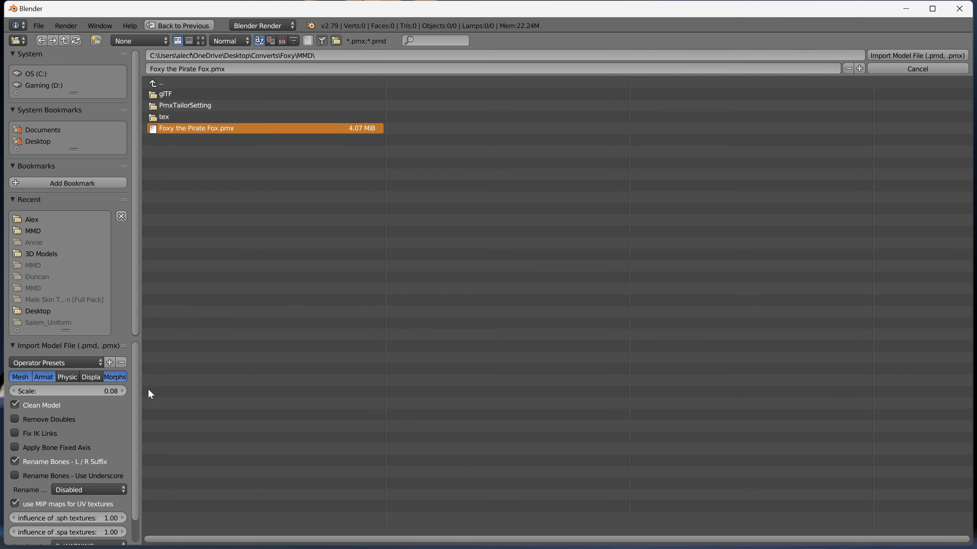
- Import the selected PMX at scale 1 with Remove Doubles, underscore bone names and Internal Dictionary bone renaming enabled
left_click(38, 419)
left_click(57, 392)
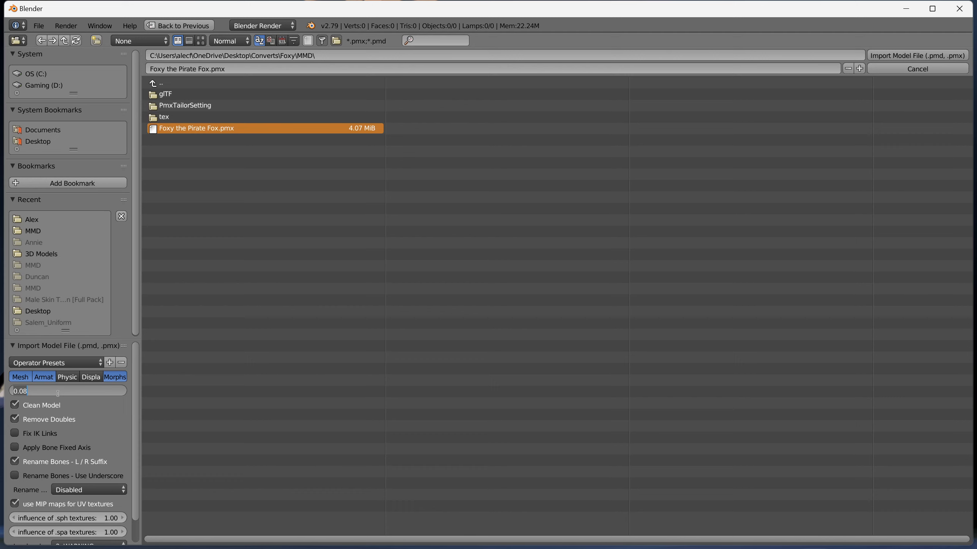
type("1")
key("Return")
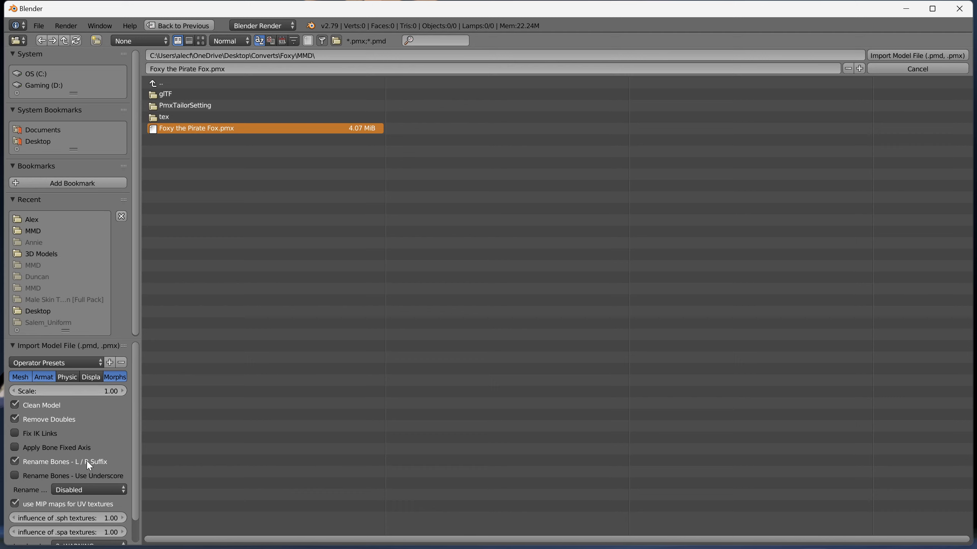
left_click(15, 476)
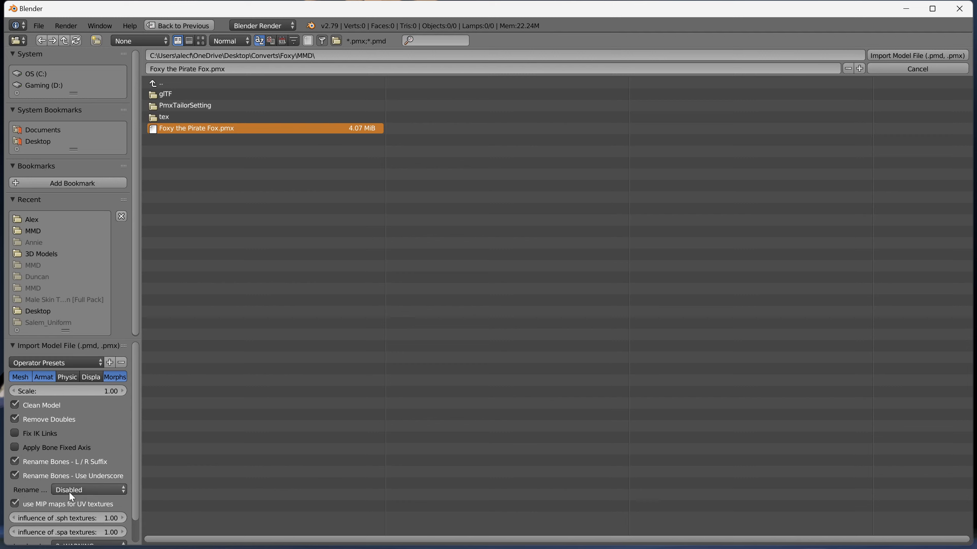
left_click(71, 497)
left_click(85, 464)
scroll(91, 497, "down", 2)
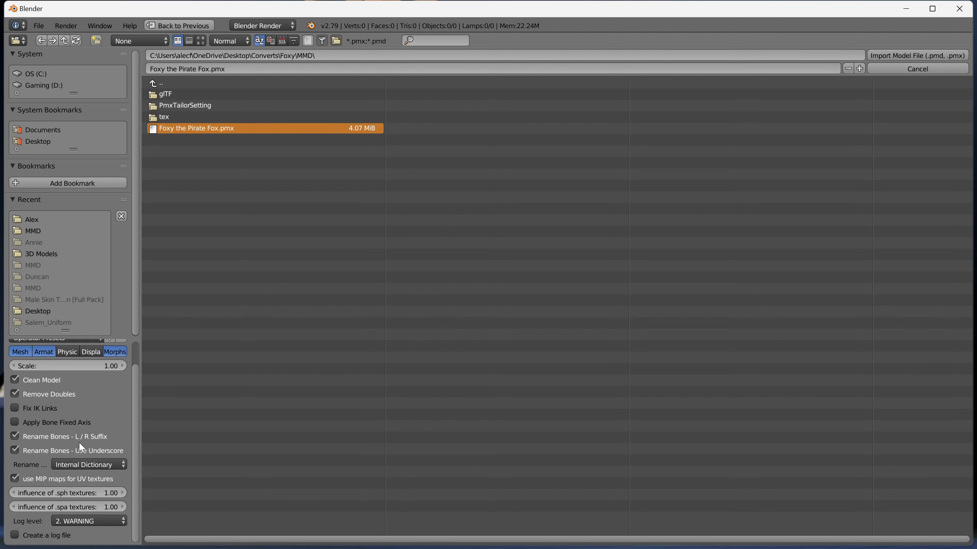
scroll(81, 446, "up", 2)
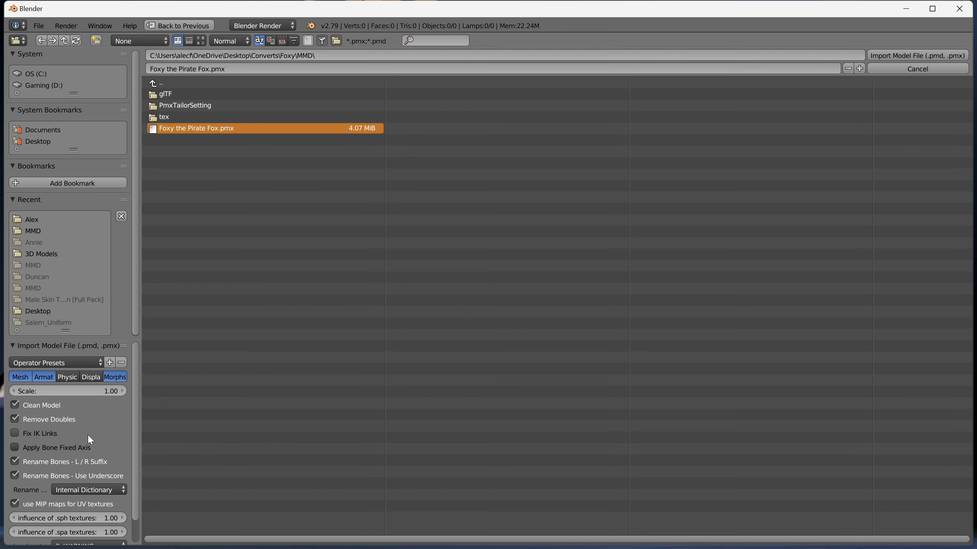
scroll(87, 433, "down", 2)
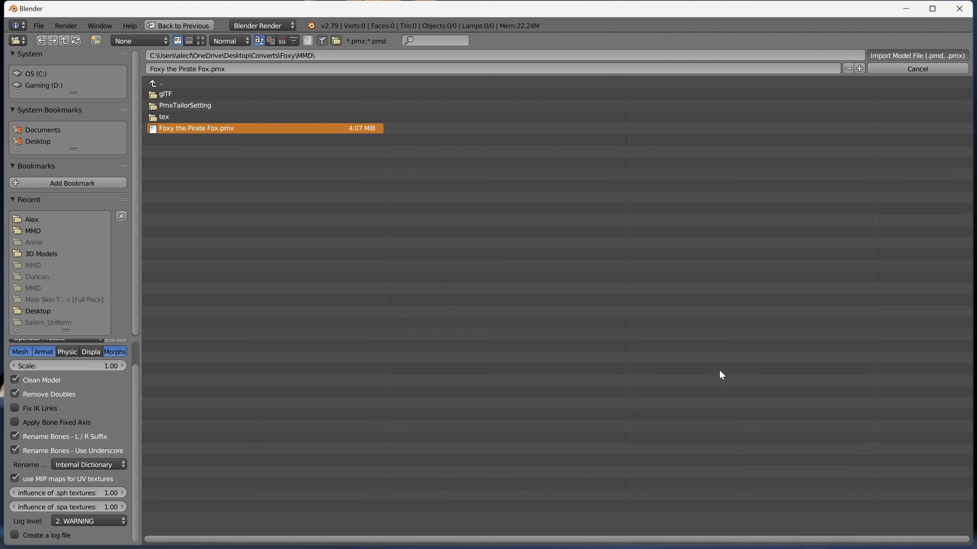
key("Return")
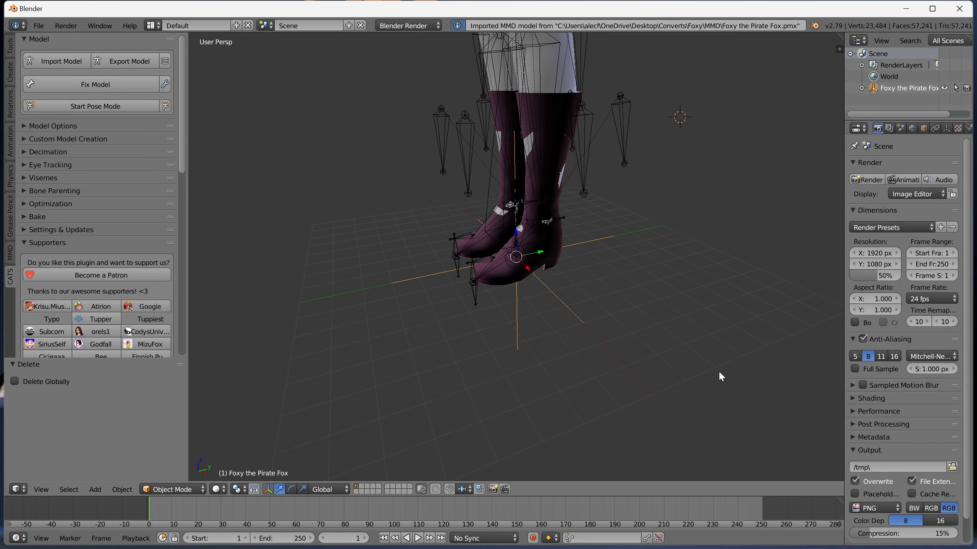
- Try moving the imported model vertically along Z, and undo both the move and the import
scroll(656, 258, "down", 3)
scroll(654, 254, "up", 5)
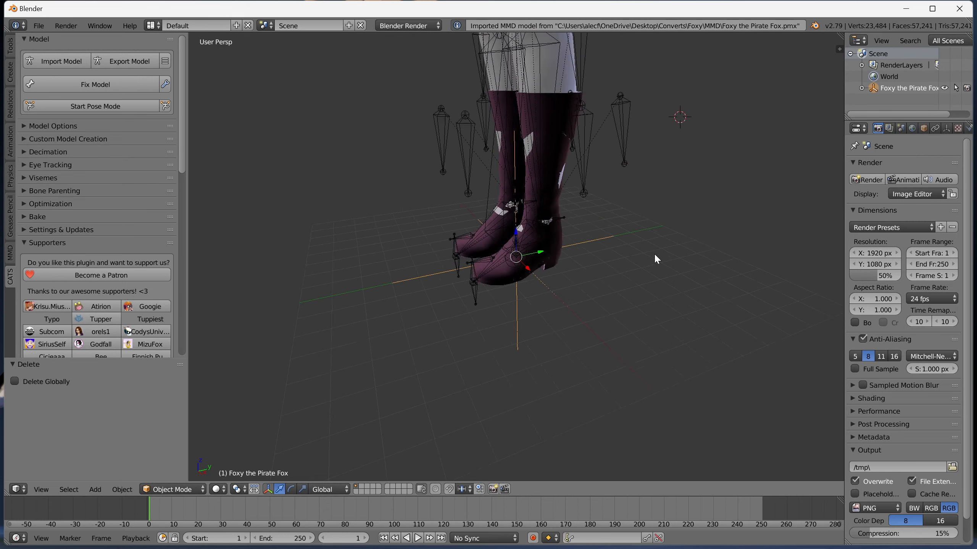
key("g")
key("z")
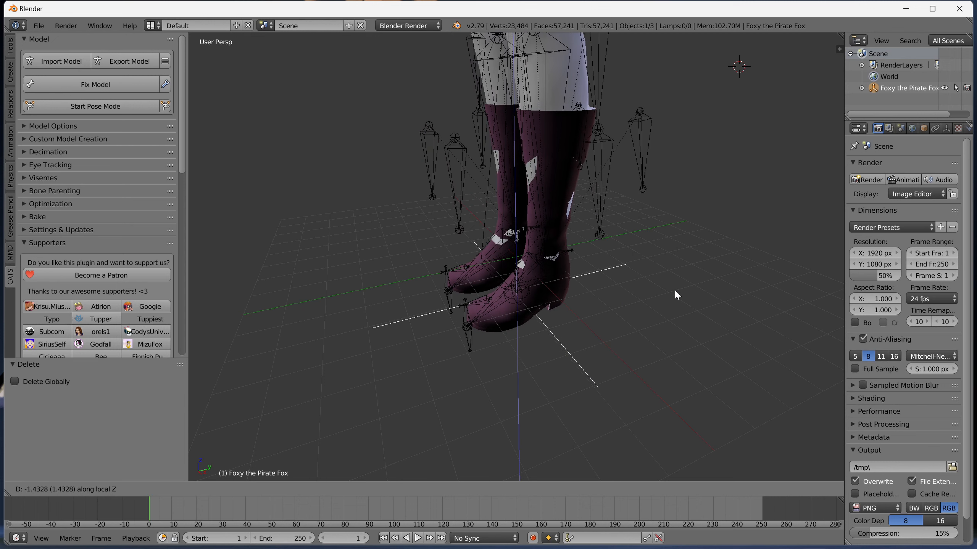
left_click(678, 244)
key("ctrl+z")
key("ctrl+z")
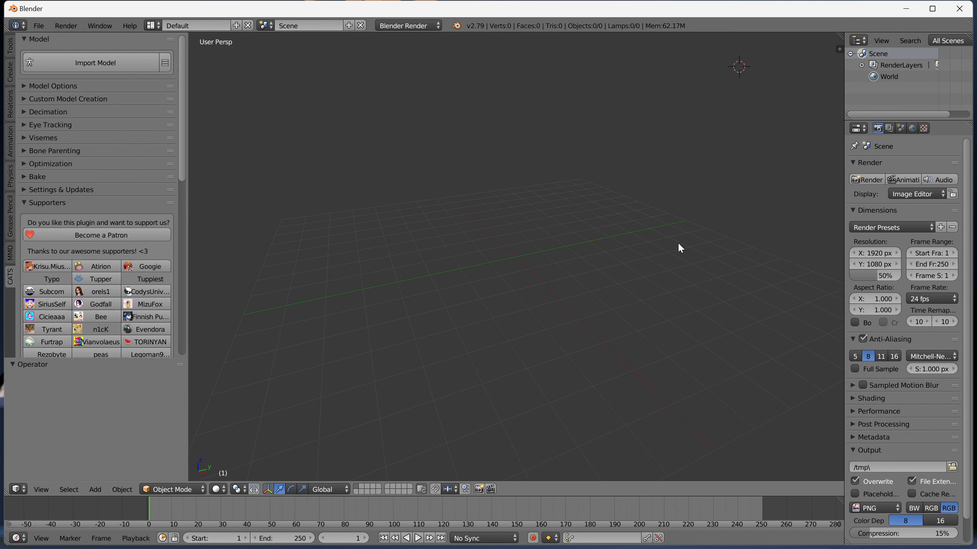
- Import Foxy the Pirate Fox.pmx as an MMD model at scale 1, with Remove Doubles, underscore bone names and Internal Dictionary renaming
left_click(163, 65)
left_click(119, 81)
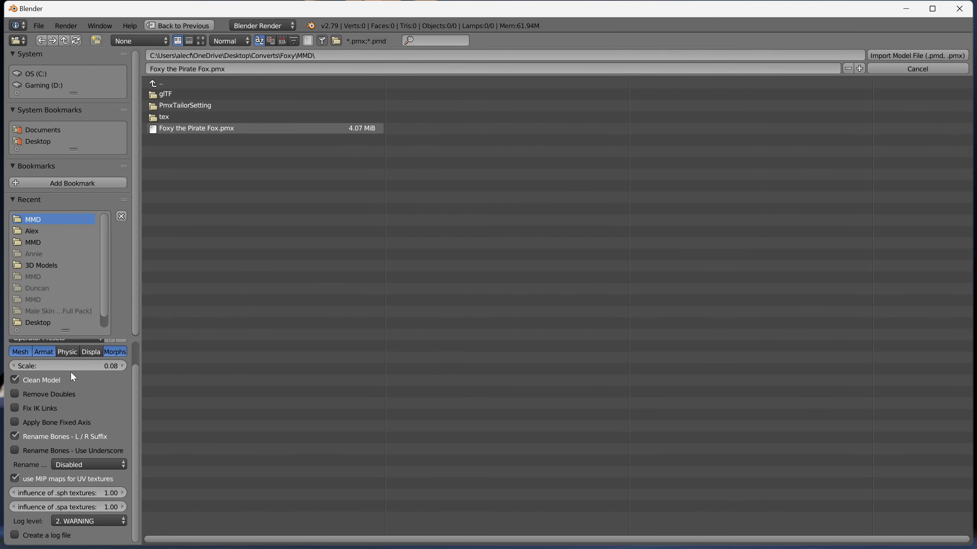
left_click(79, 365)
type("1")
key("Return")
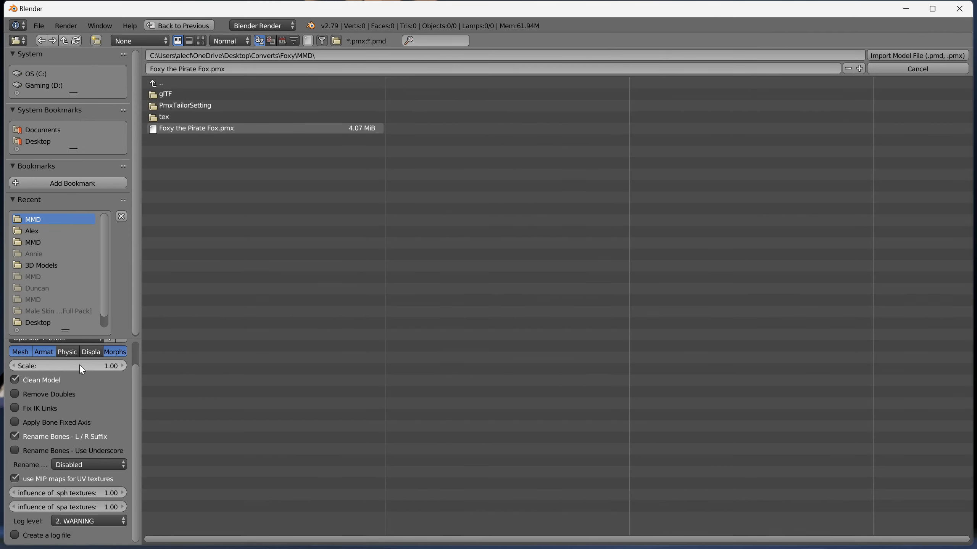
left_click(14, 395)
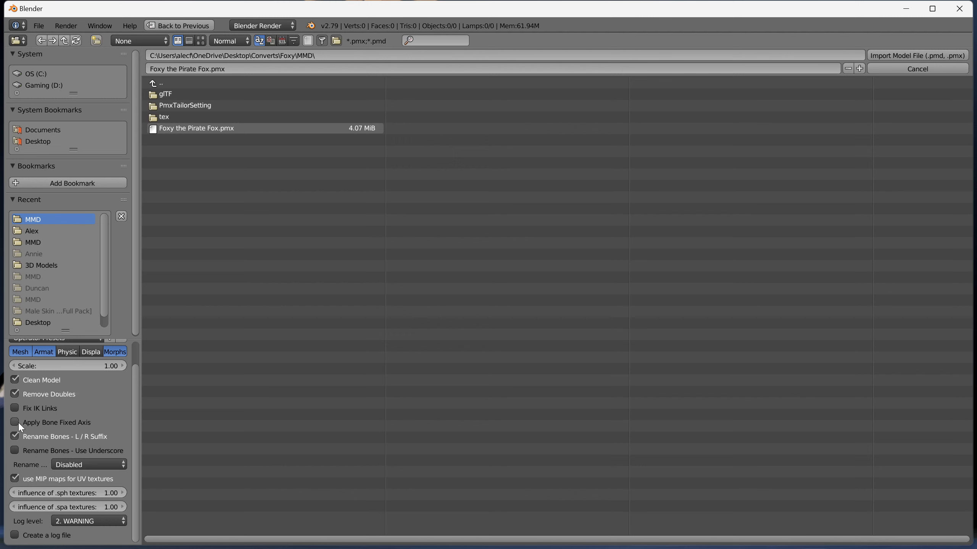
left_click(14, 451)
left_click(87, 464)
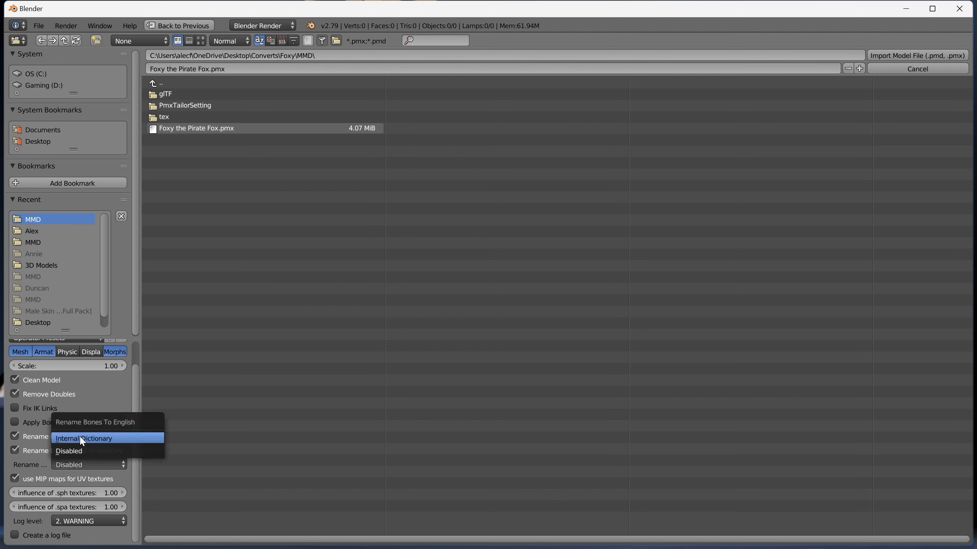
left_click(90, 438)
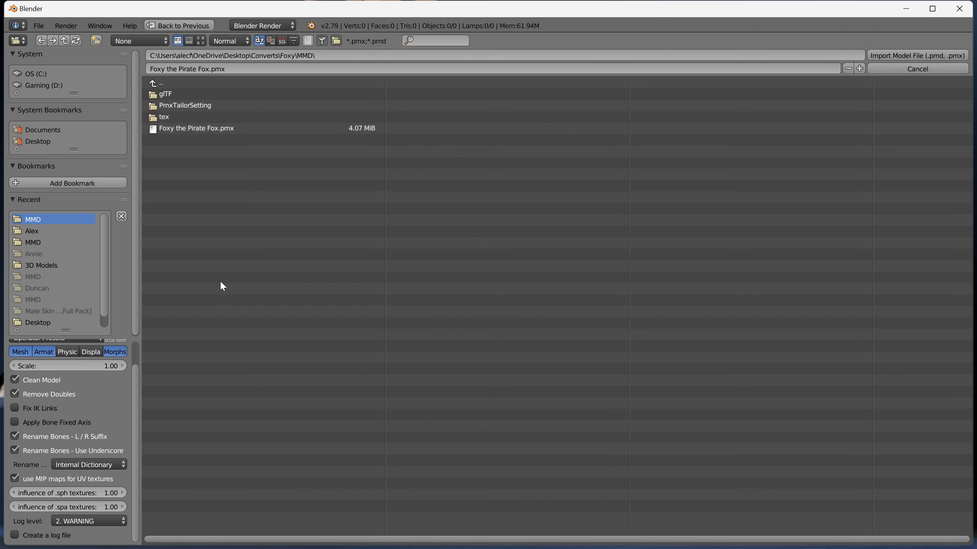
left_click(271, 128)
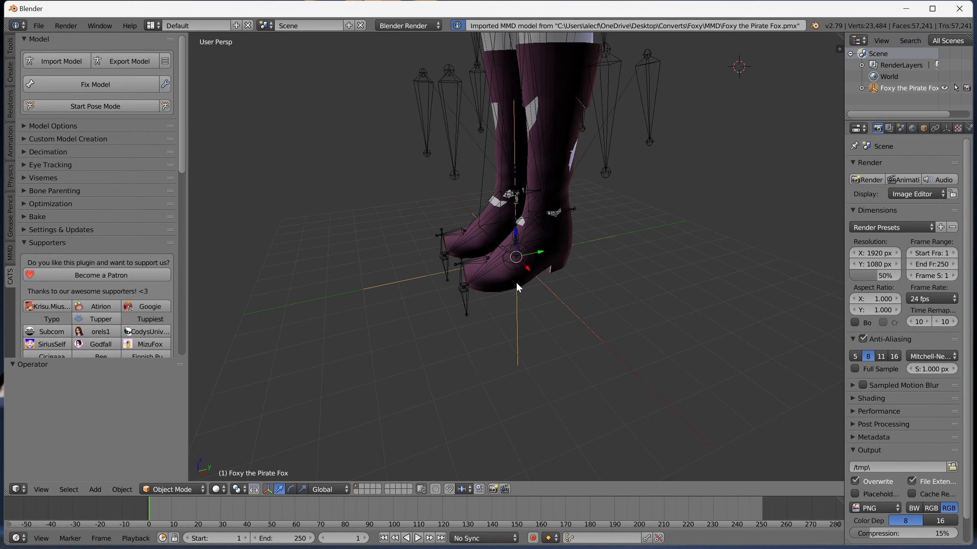
- Inspect the imported Foxy model from several angles and bring the whole figure into view
middle_click_drag(707, 170, 679, 209, "shift")
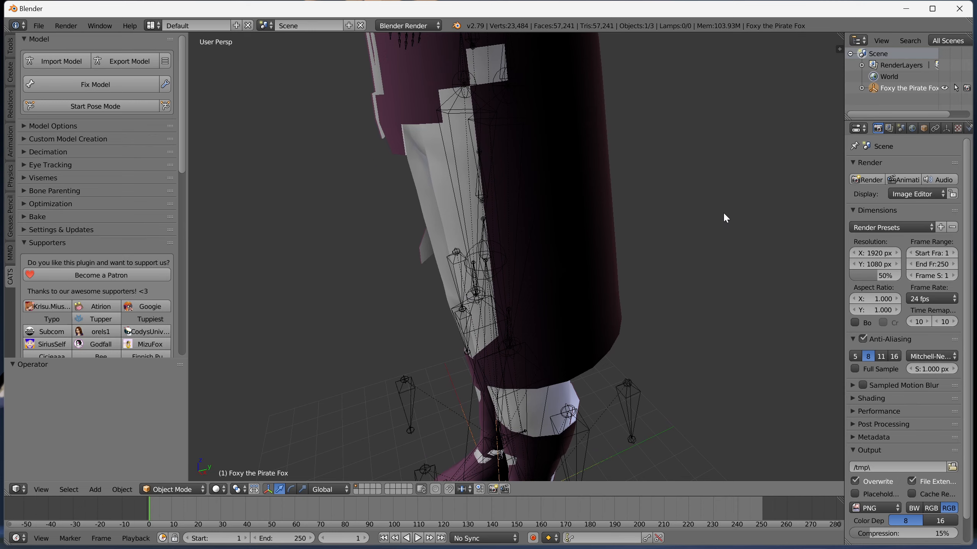
middle_click_drag(678, 183, 719, 350)
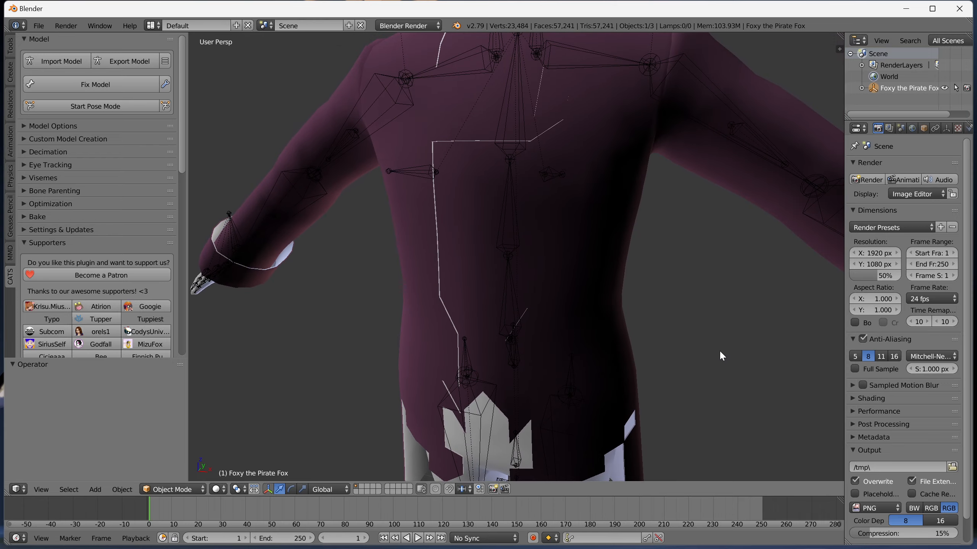
scroll(687, 269, "down", 7)
mouse_move(686, 269)
middle_mouse_down()
mouse_move(729, 320)
mouse_move(701, 278)
middle_mouse_up()
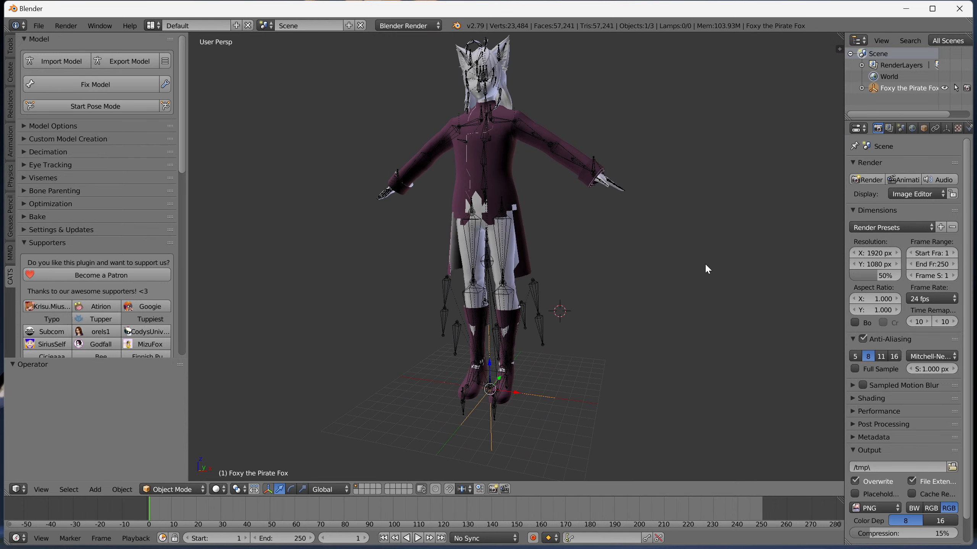
- Separate the imported Foxy model into individual meshes by material using the CATS model options
left_click(165, 84)
left_click(24, 127)
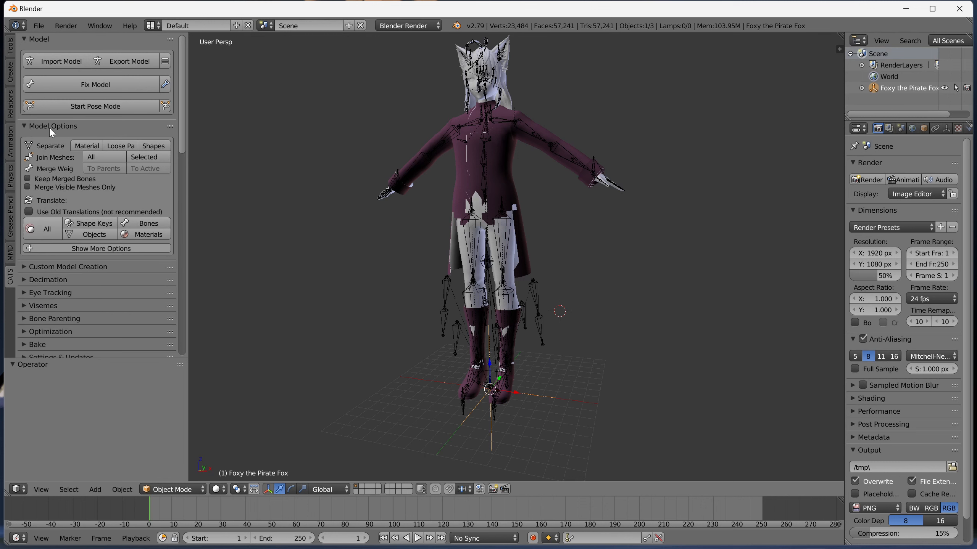
left_click(167, 86)
left_click(86, 146)
- Set the 3D viewport shading to Texture
left_click(227, 490)
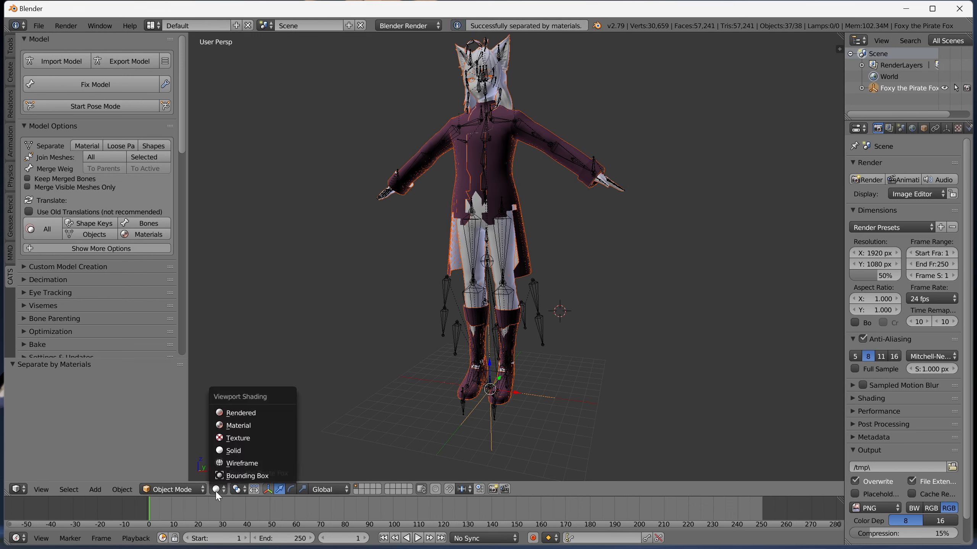
left_click(236, 438)
mouse_move(317, 286)
middle_mouse_down()
mouse_move(312, 301)
mouse_move(316, 292)
middle_mouse_up()
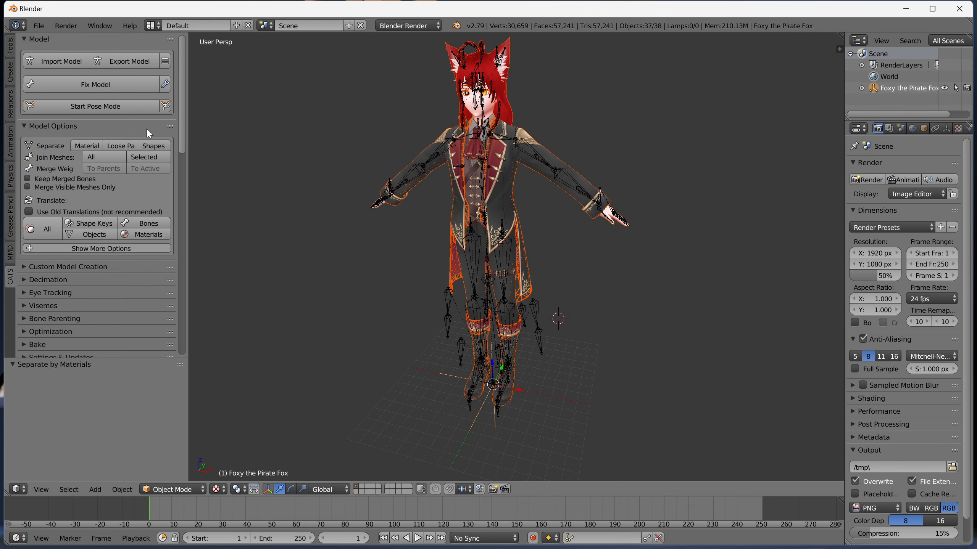
- Try separating the meshes by loose parts, and run Fix Model on the imported model
left_click(131, 146)
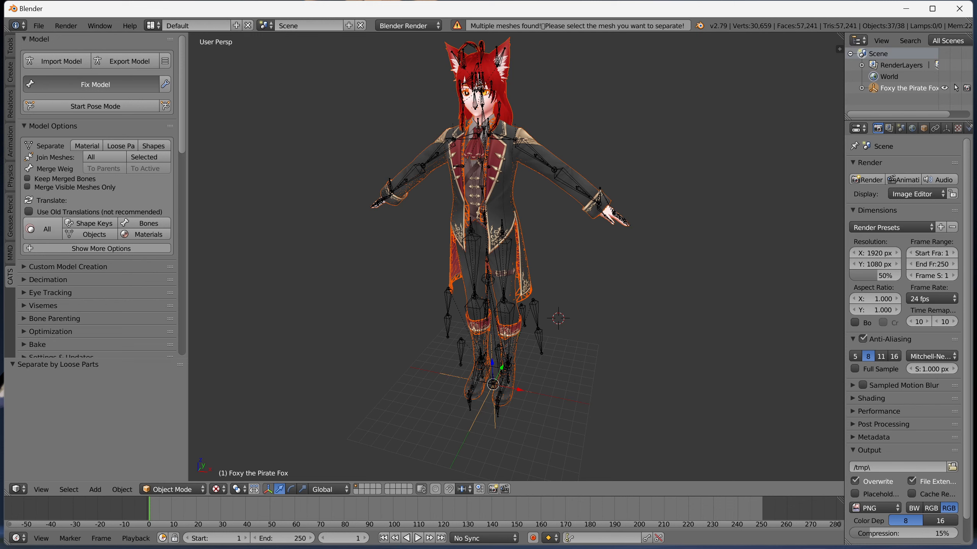
left_click(292, 108)
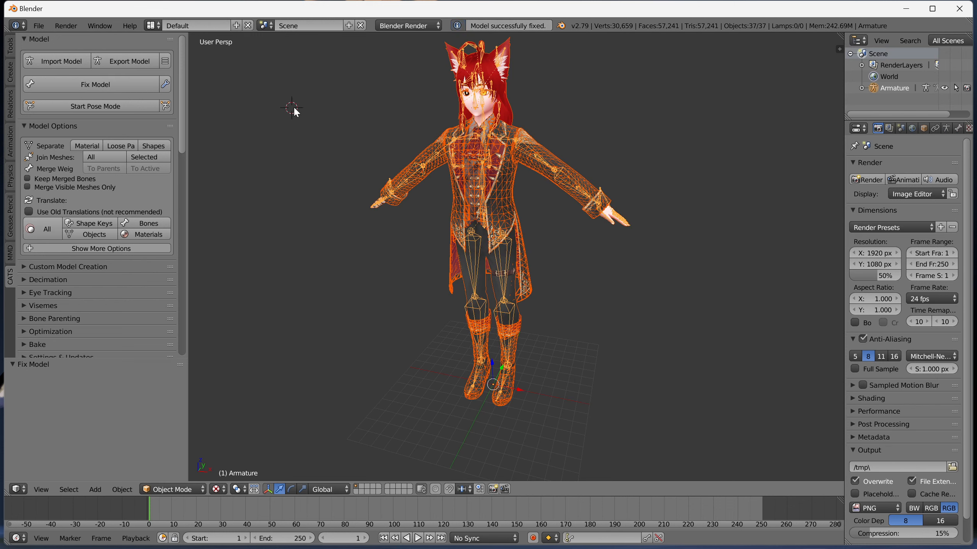
- Look through the separated meshes listed under the Armature in the outliner
left_click(862, 88)
scroll(945, 84, "down", 5)
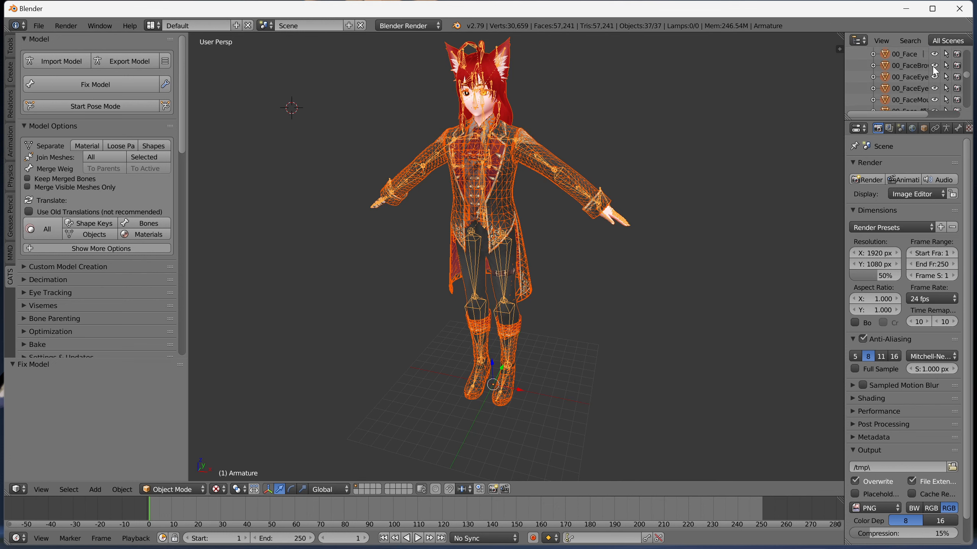
scroll(935, 68, "down", 5)
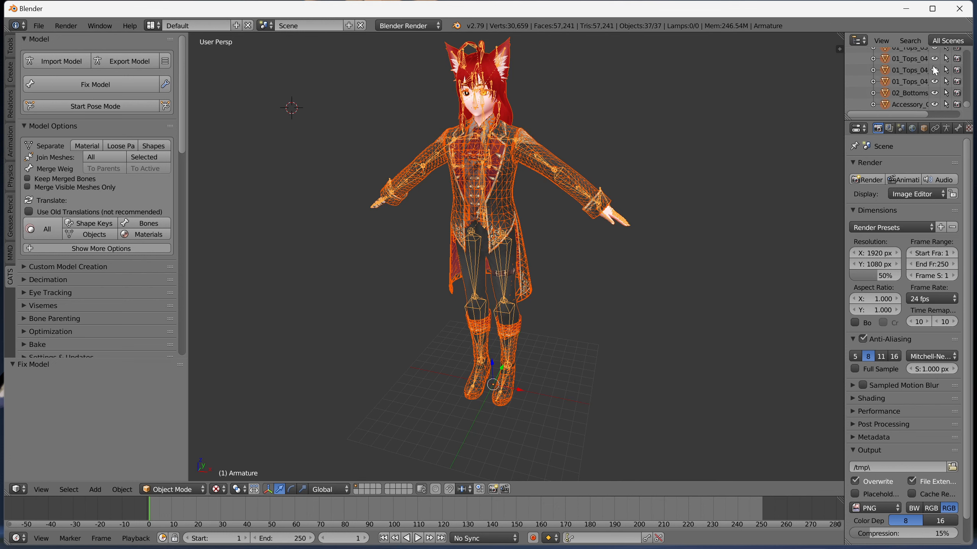
scroll(934, 70, "up", 10)
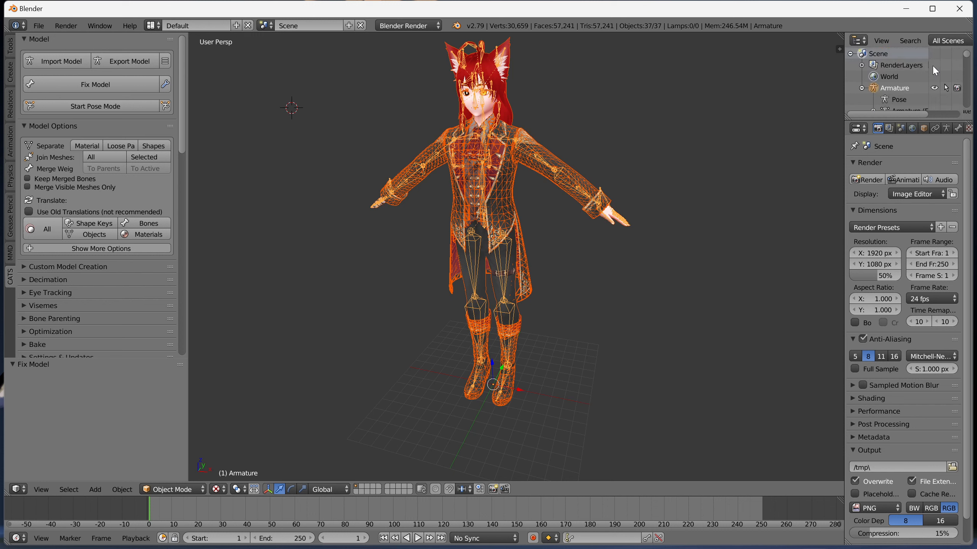
left_click(862, 89)
left_click(732, 106)
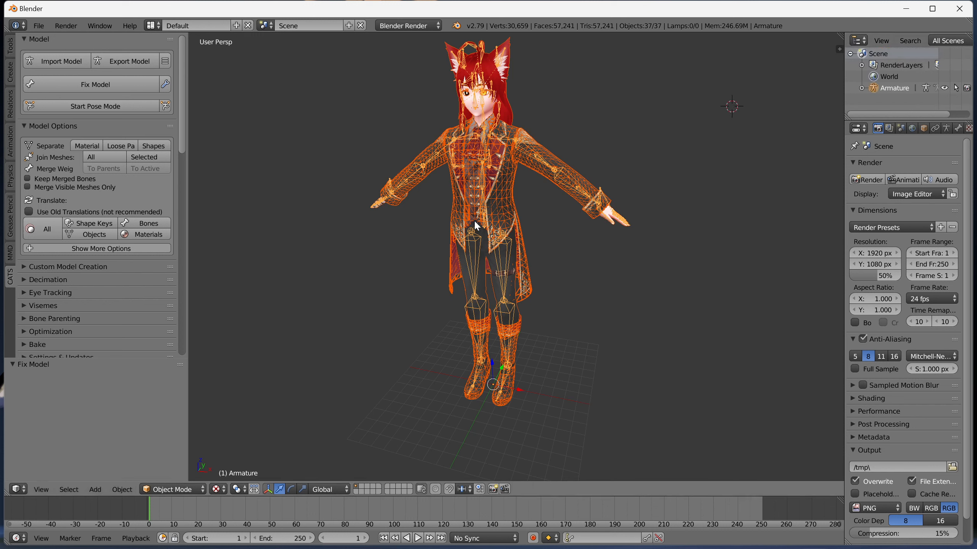
- Select the Armature, expand its hierarchy and join all of the model's meshes into one
left_click(166, 83)
left_click(890, 90)
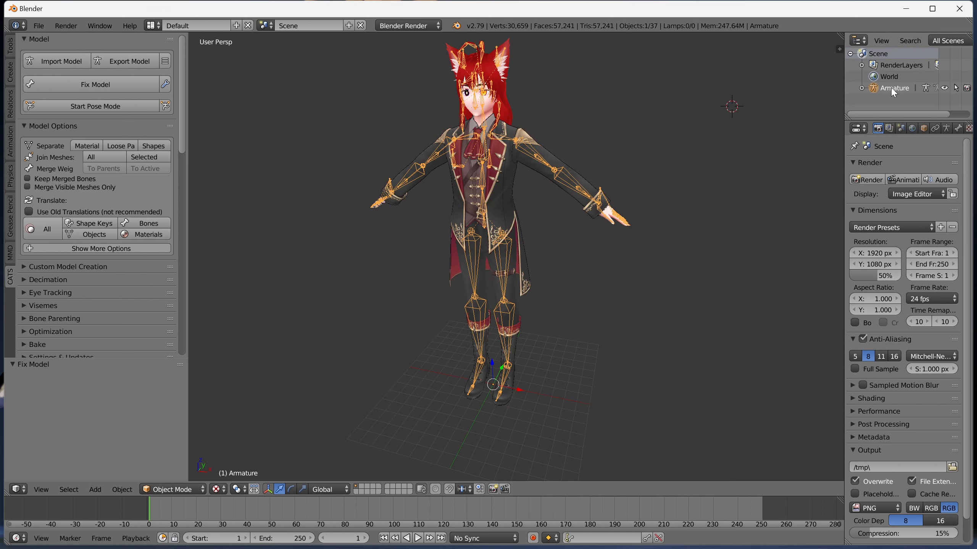
left_click(863, 88)
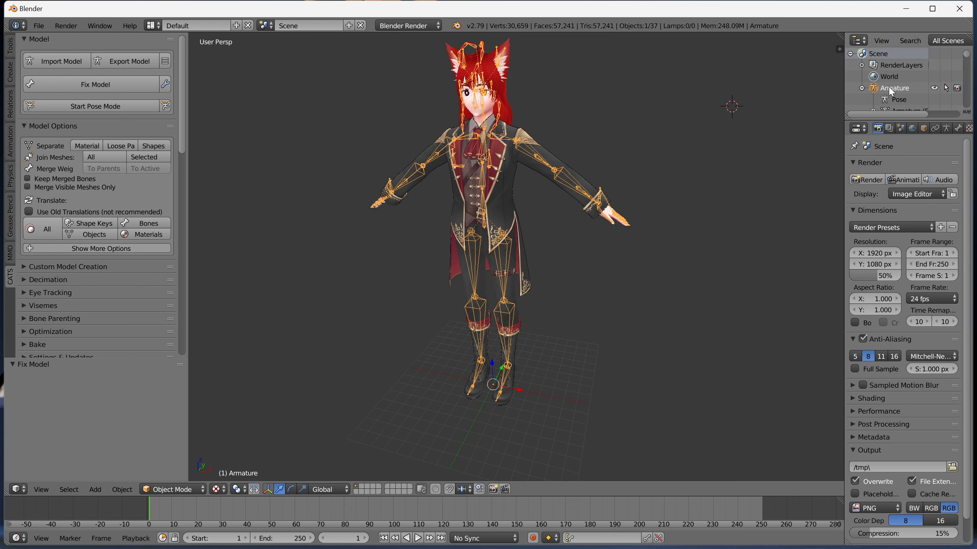
left_click(98, 157)
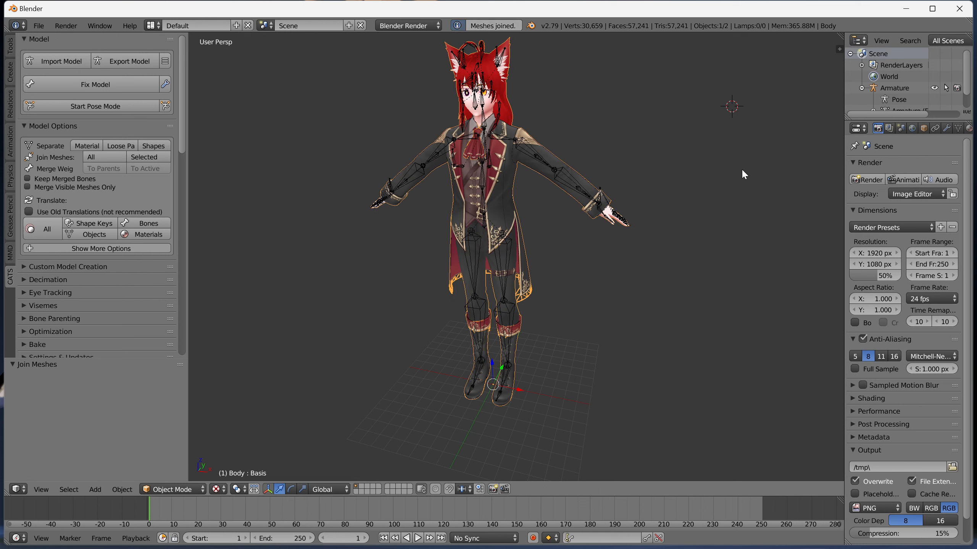
- Widen the outliner and properties area so the Armature hierarchy and Body mesh entries are readable
scroll(874, 103, "down", 2)
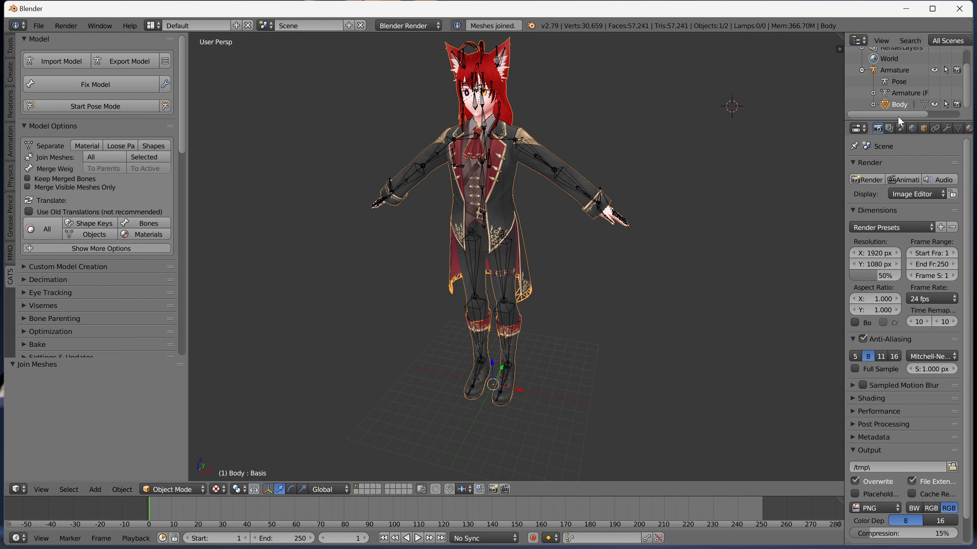
left_click_drag(897, 116, 913, 116)
scroll(913, 117, "left", 3, "ctrl")
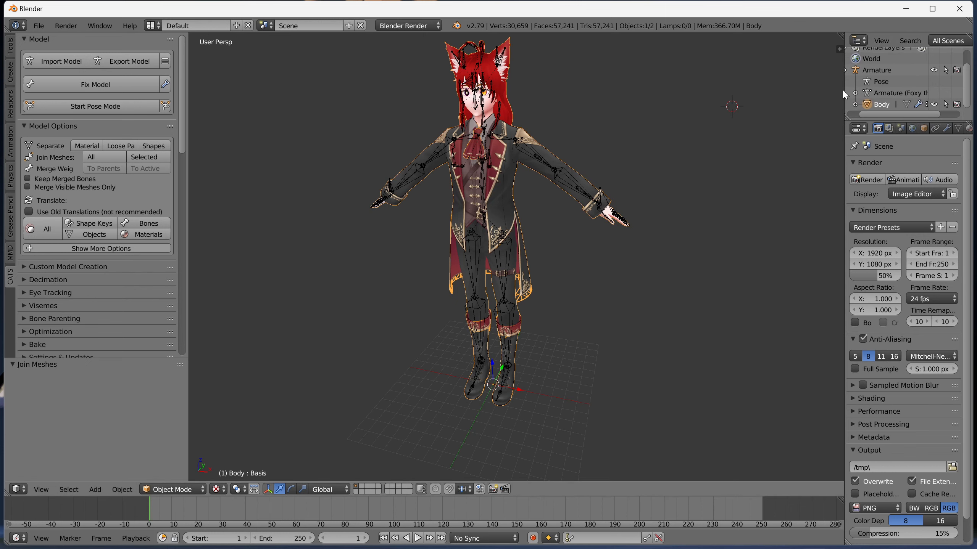
left_click_drag(847, 87, 772, 91)
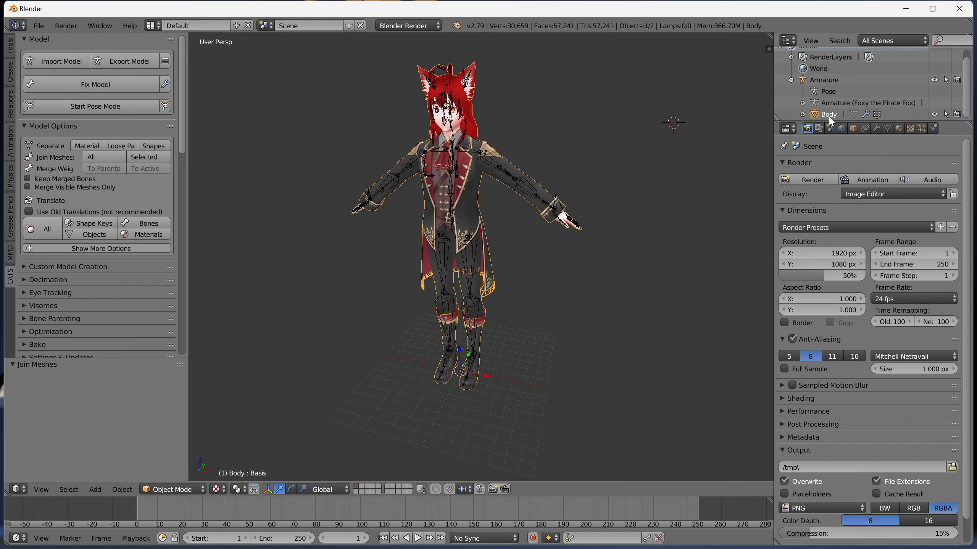
- Show the Body mesh's materials and remove the 01_Shoes_02_裏 material slot
left_click(899, 128)
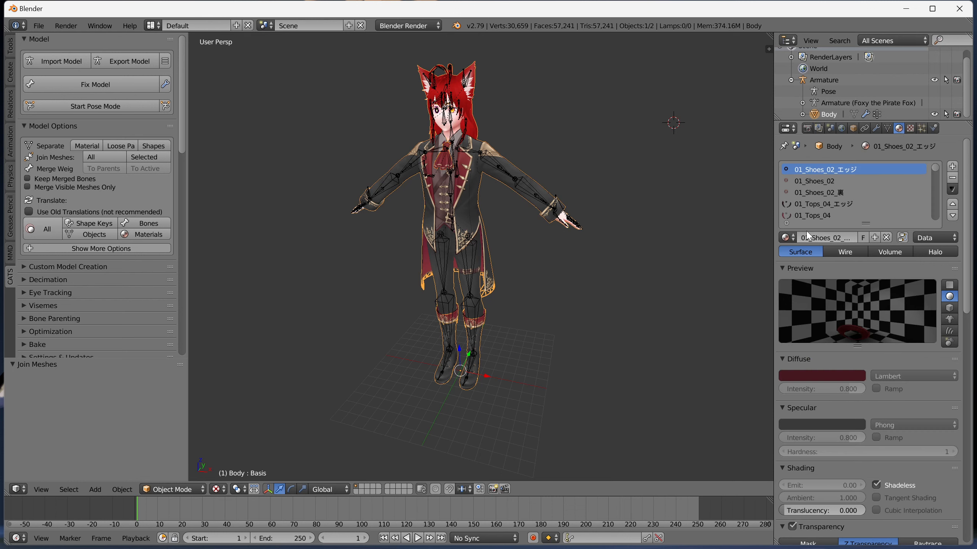
left_click(811, 181)
left_click(812, 192)
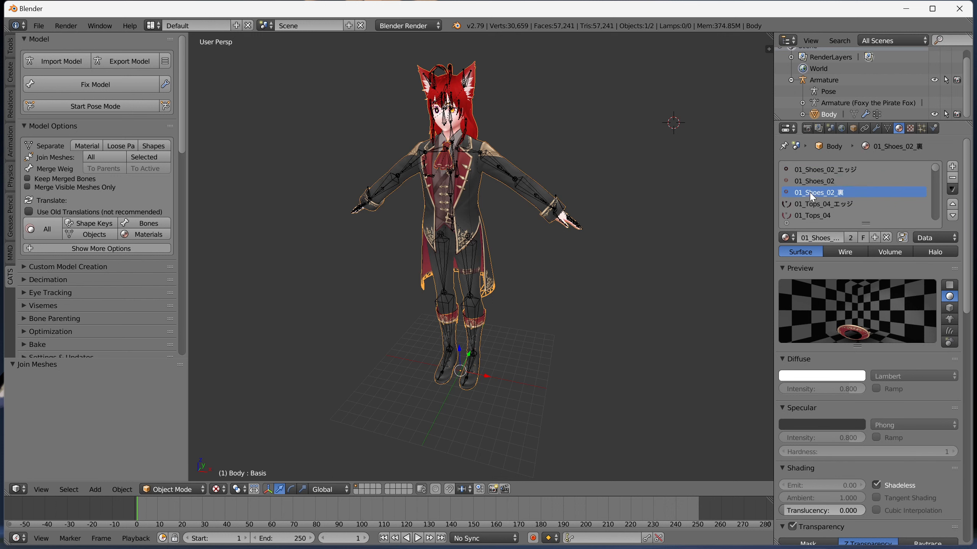
left_click(953, 179)
- Rename the 01_Shoes_02_エッジ material of the Body mesh to 01_Shoes_02_1
left_click(876, 170)
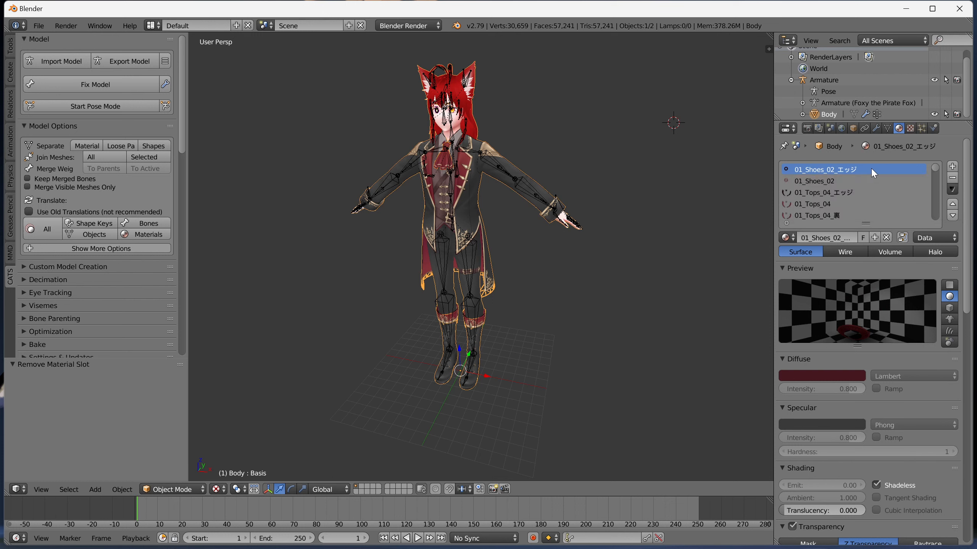
right_click(873, 173)
key("Escape")
left_click(855, 239)
left_click(857, 239)
key("BackSpace")
key("BackSpace")
key("BackSpace")
type("1")
key("Return")
- Compare the previews of the 01_Tops_04 material variants and 01_Shoes_02 in the Body mesh's material list
left_click(826, 193)
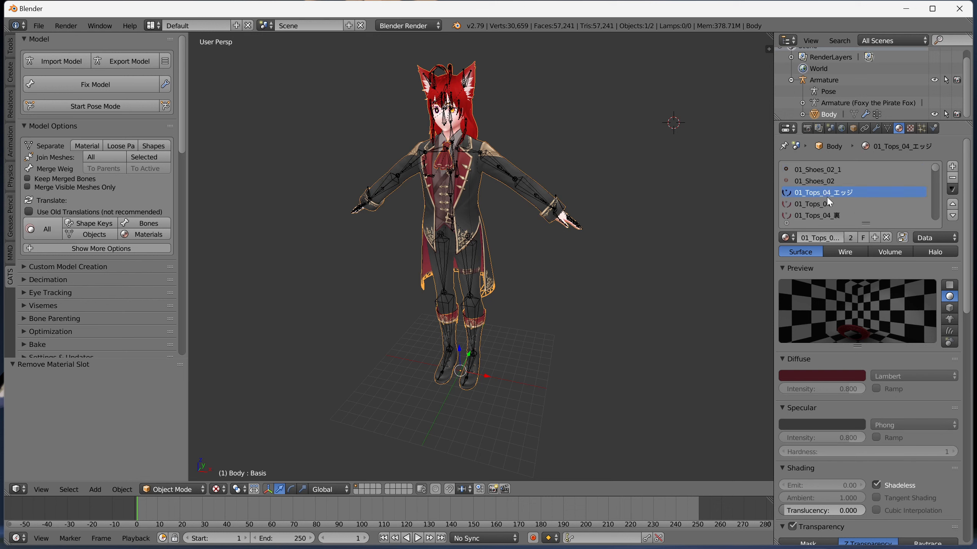
left_click(827, 205)
left_click(824, 217)
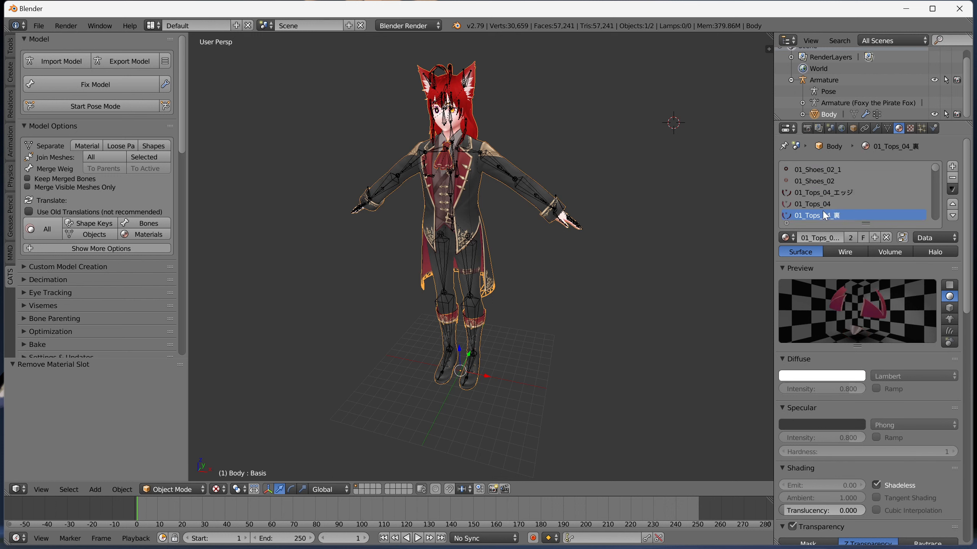
left_click(827, 205)
left_click(836, 195)
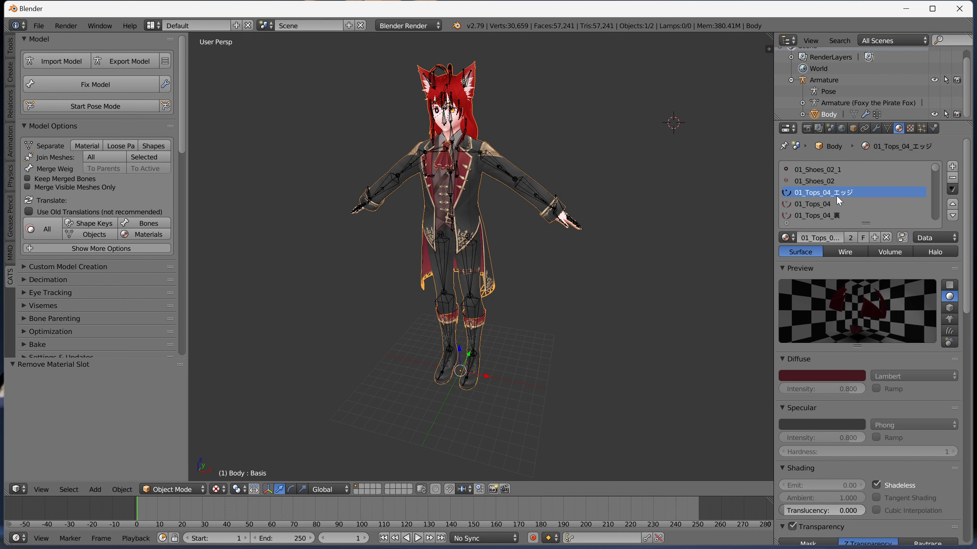
left_click(830, 215)
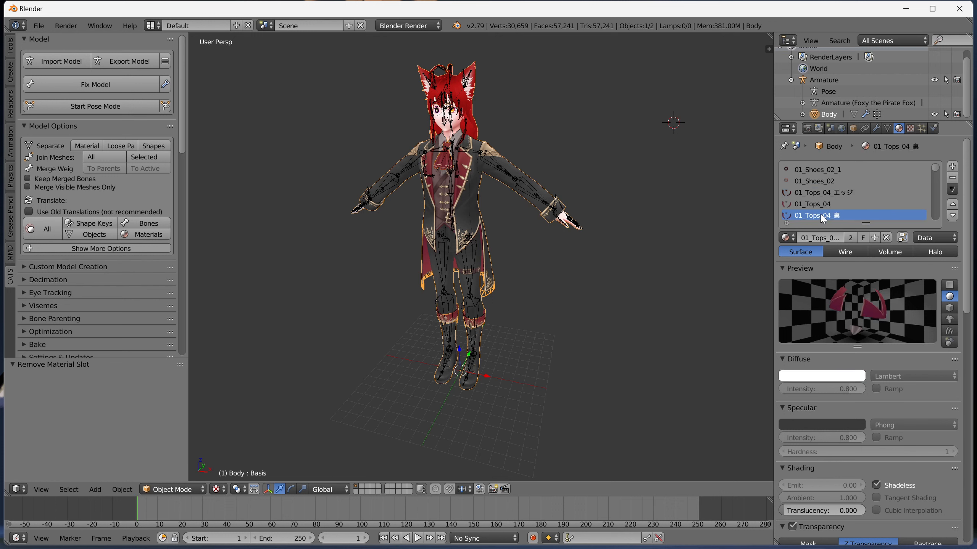
scroll(835, 203, "down", 1)
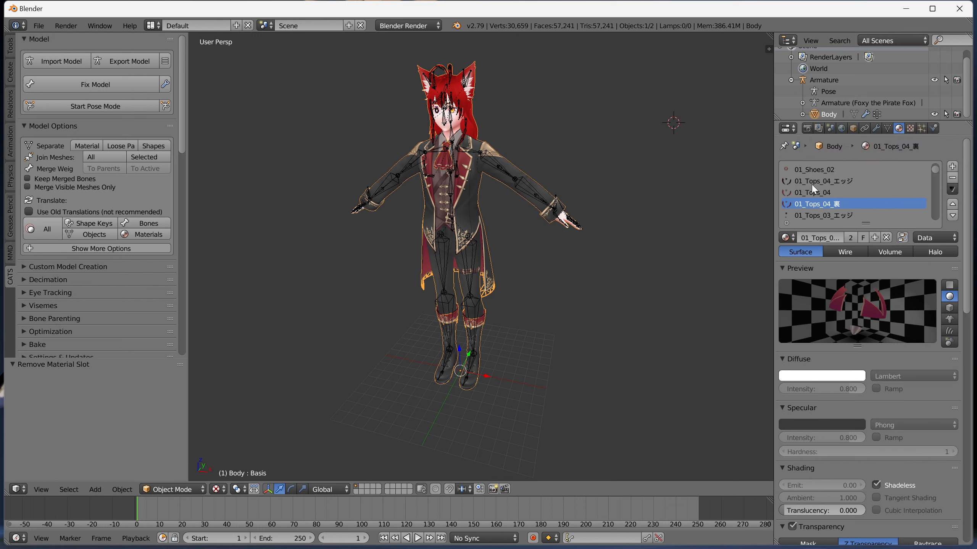
left_click(832, 177)
left_click(829, 172)
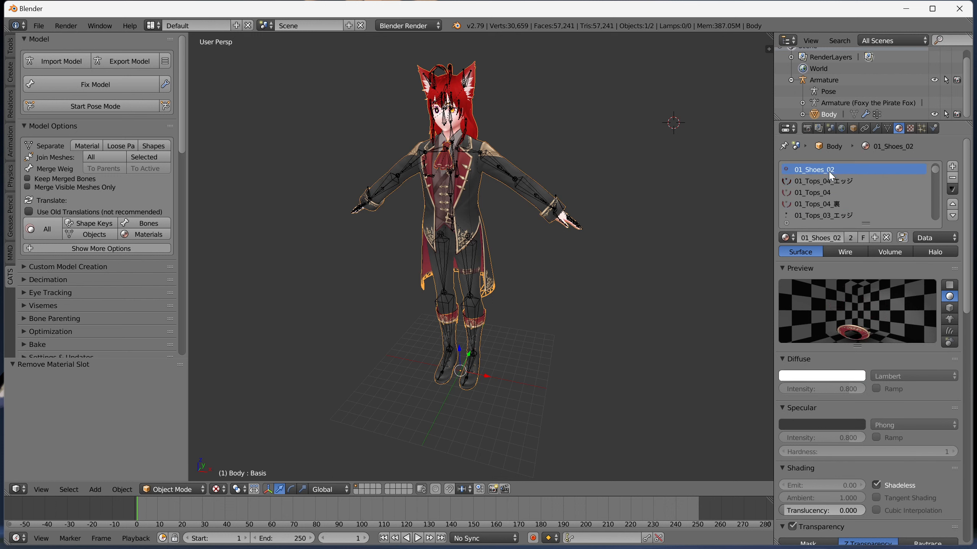
left_click(829, 182)
left_click(829, 194)
- Rename the 01_Tops_04_エッジ material to 01_Tops_04_1
left_click(830, 181)
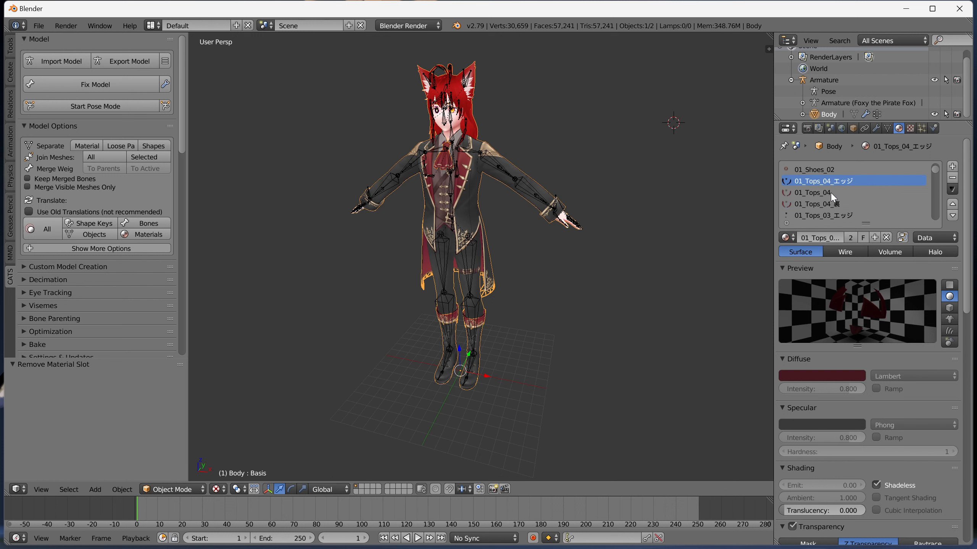
left_click(837, 239)
left_click(842, 239)
key("BackSpace")
key("BackSpace")
key("BackSpace")
type("1")
key("Return")
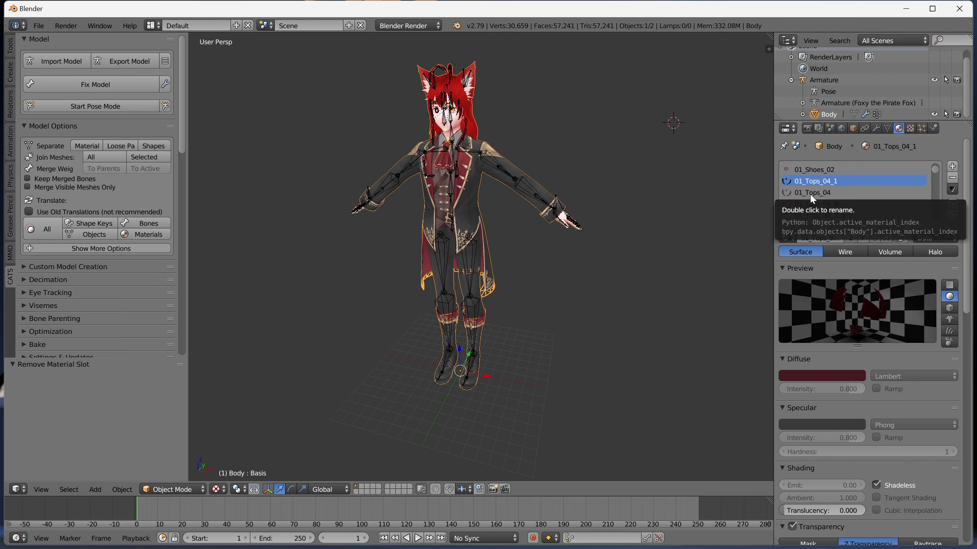
- Remove the 01_Tops_04_裏 material slot from the Body mesh
scroll(812, 193, "up", 1)
left_click(828, 204)
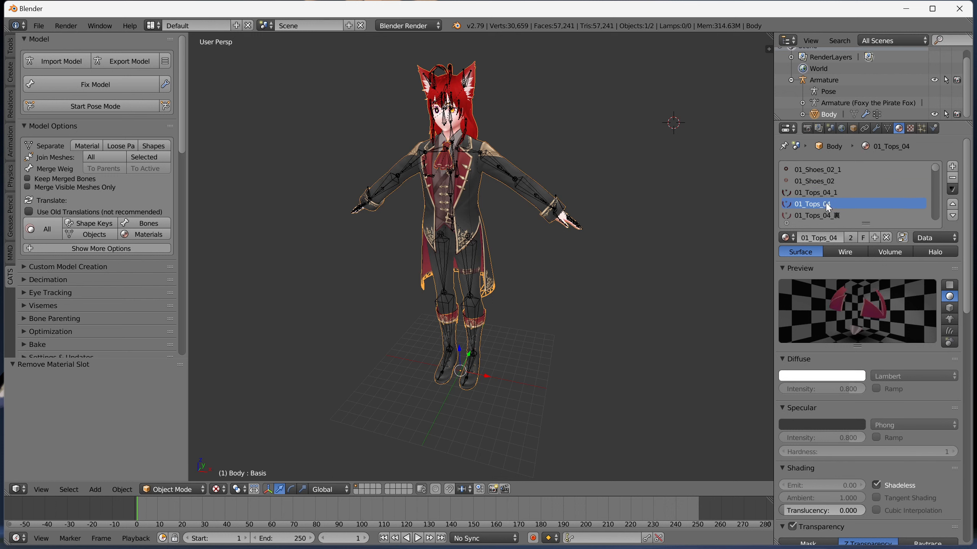
scroll(828, 208, "down", 1)
left_click(815, 204)
left_click(952, 178)
- Rename the 01_Tops_03_エッジ material to 01_Tops_03_1
left_click(826, 217)
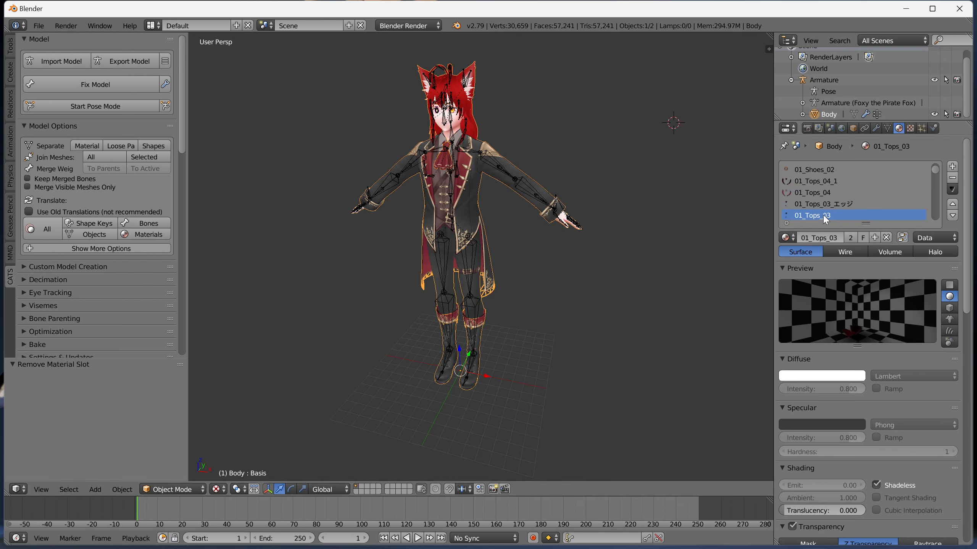
left_click(823, 205)
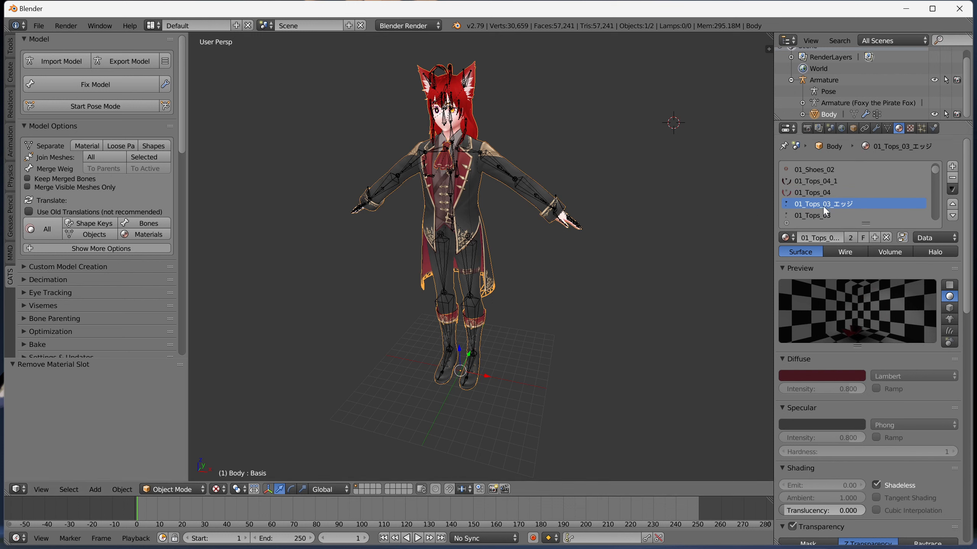
left_click(839, 238)
left_click(842, 238)
key("BackSpace")
key("BackSpace")
key("BackSpace")
type("1")
key("Return")
- Remove the 01_Tops_03_裏 and 01_Tops_02_裏 material slots from the Body mesh
scroll(828, 207, "down", 2)
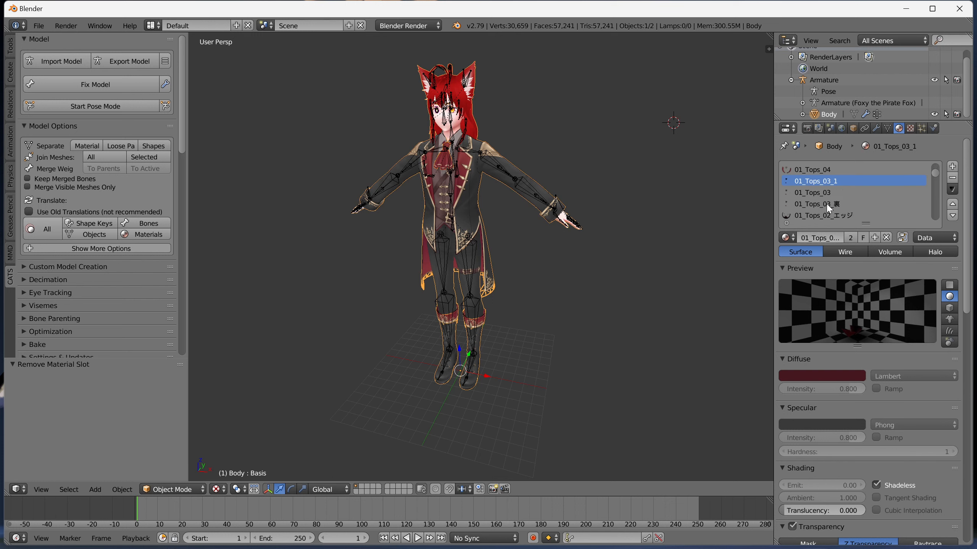
left_click(825, 203)
left_click(953, 178)
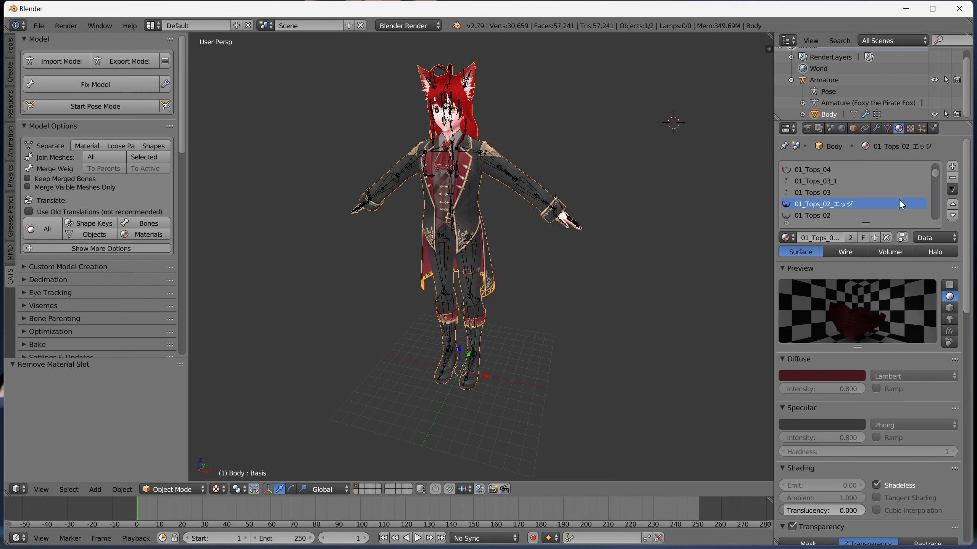
scroll(857, 206, "down", 1)
left_click(814, 216)
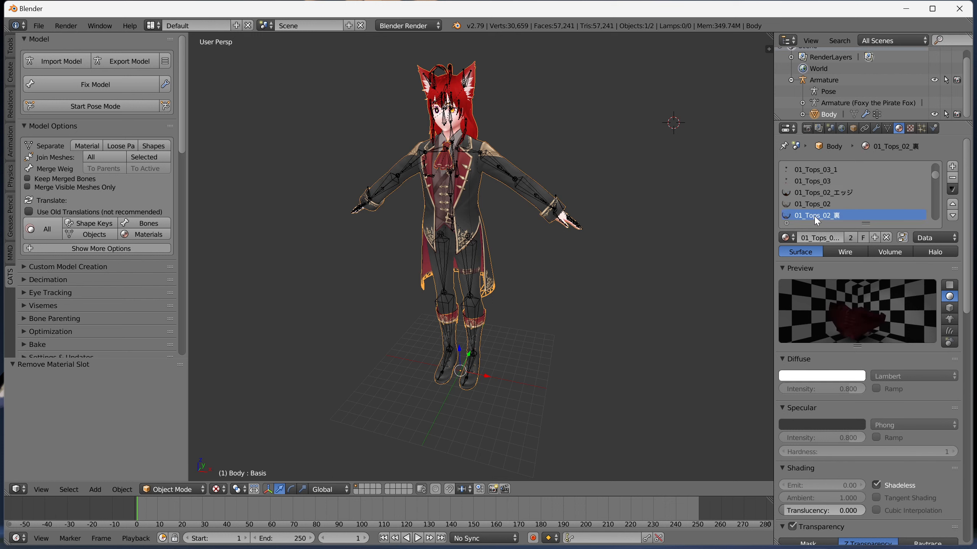
left_click(952, 178)
- Remove the 01_Tops_01_裏 and 01_Shoes_01_裏 material slots from the Body mesh
scroll(864, 179, "down", 3)
left_click(837, 203)
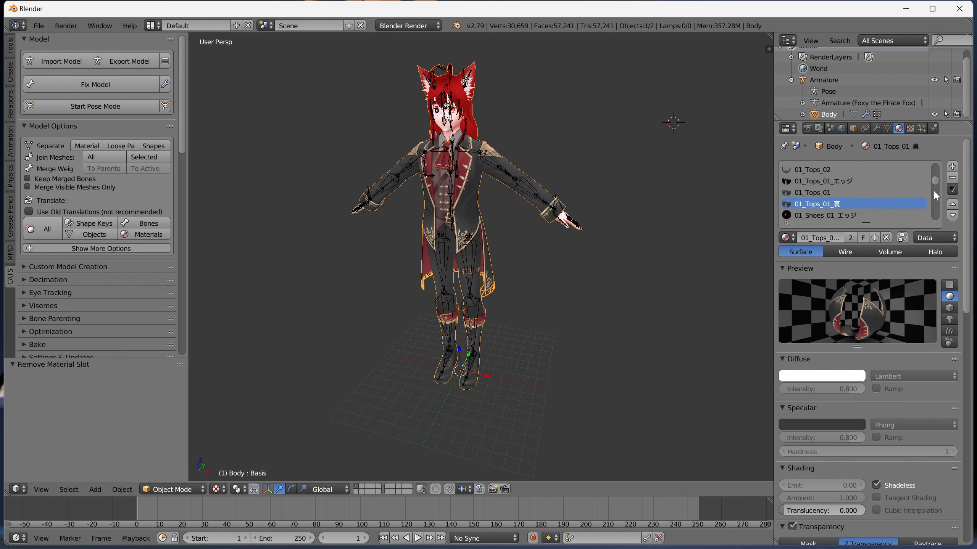
left_click(953, 178)
scroll(884, 183, "down", 2)
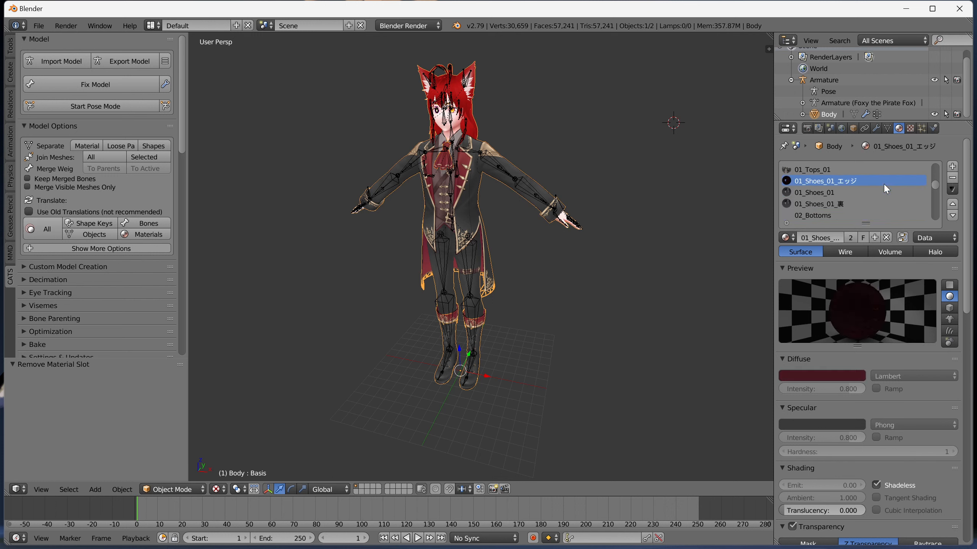
left_click(835, 203)
left_click(953, 178)
scroll(889, 185, "down", 2)
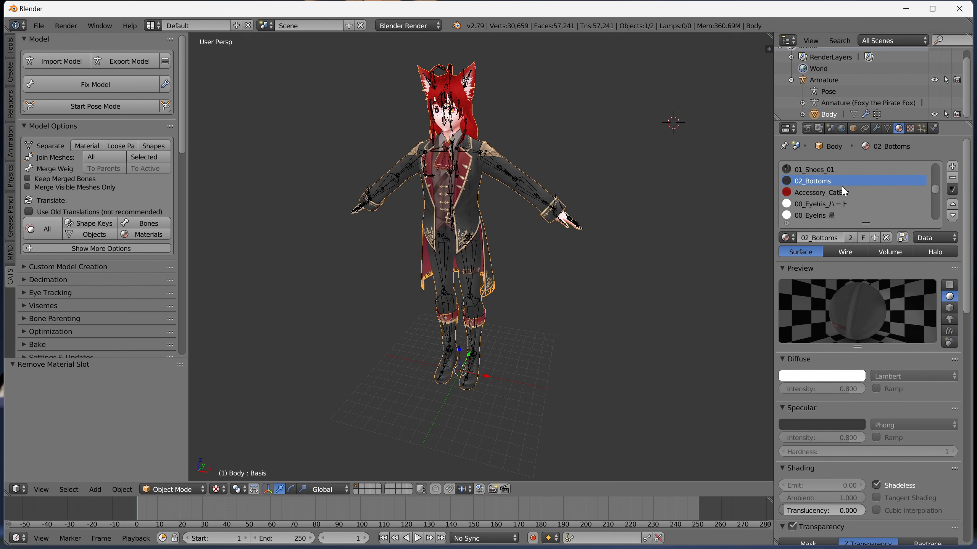
- Examine the previews of the 02_Bottoms, 00_EyeIris and 00_EyeWhite materials on the Body mesh to spot unused ones
left_click(851, 192)
scroll(852, 190, "down", 1)
left_click(820, 191)
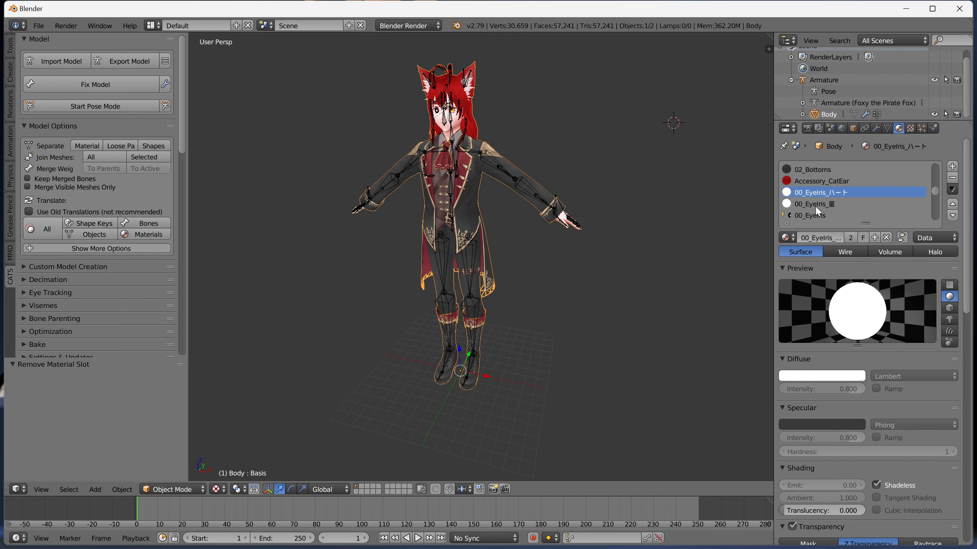
left_click(818, 204)
scroll(819, 203, "down", 5)
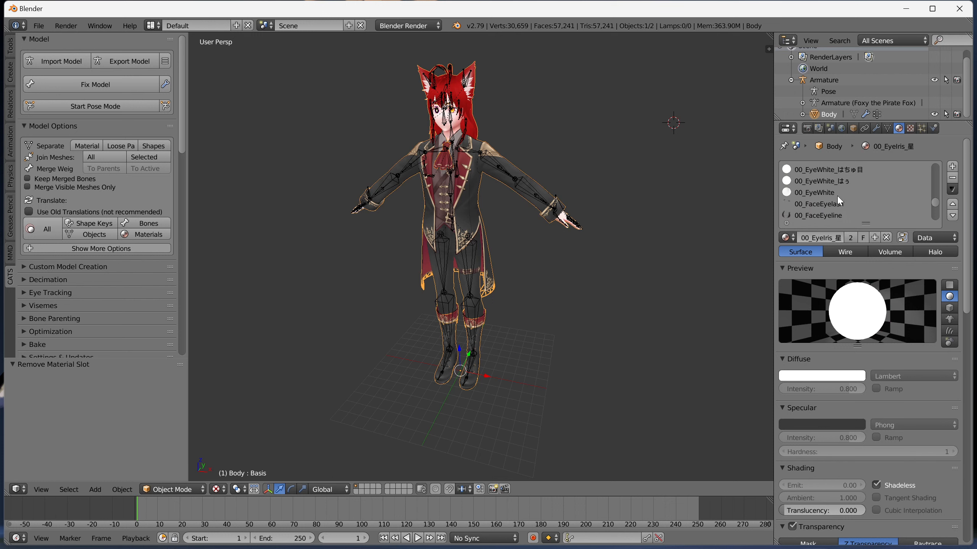
left_click(833, 195)
scroll(832, 196, "up", 5)
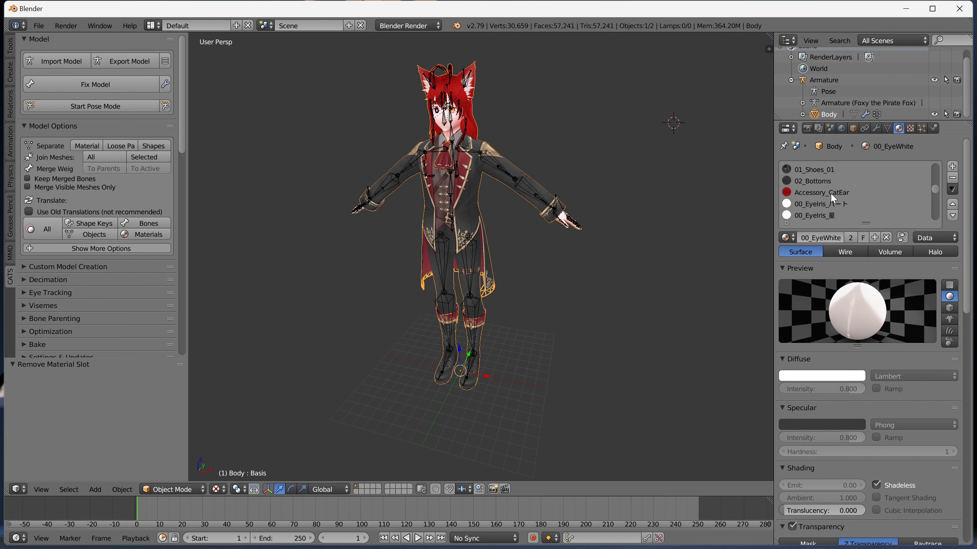
scroll(833, 198, "down", 1)
left_click(816, 171)
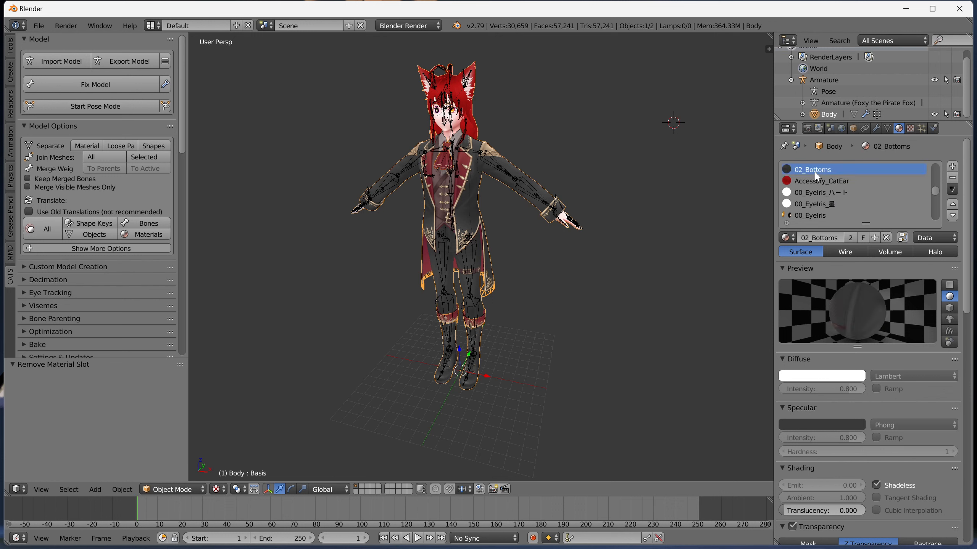
- Remove the 00_EyeIris_ハート and 00_EyeIris_星 material slots from the Body mesh
left_click(816, 193)
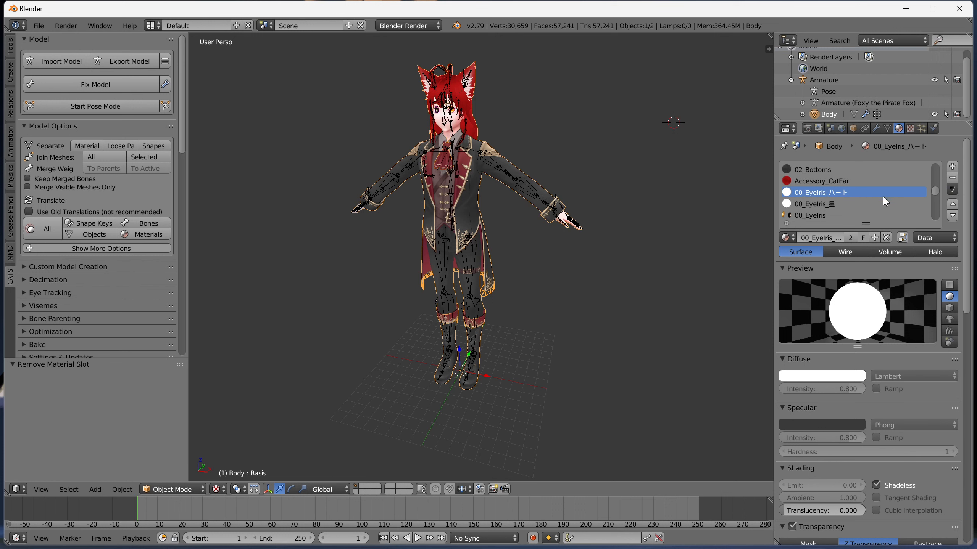
left_click(951, 179)
left_click(951, 179)
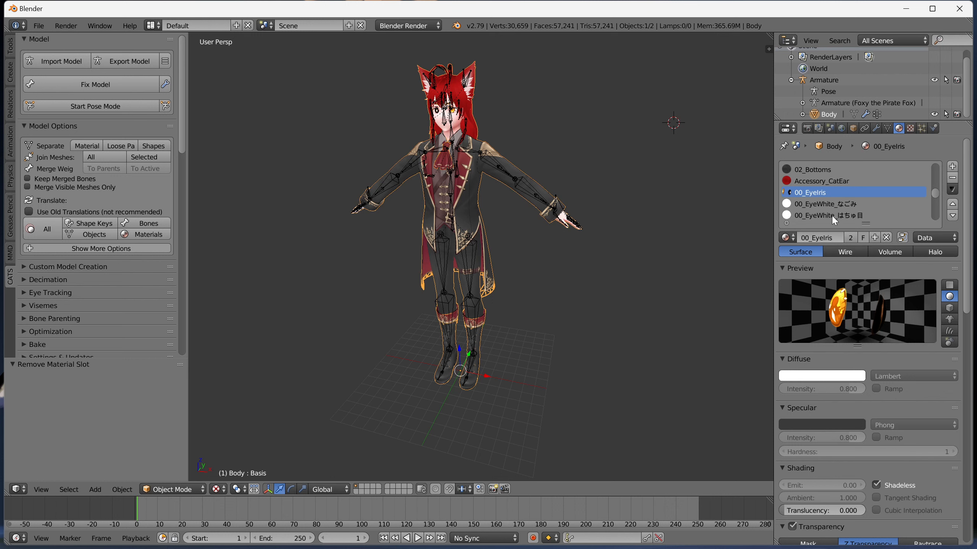
- Remove the 00_EyeWhite_なごみ, 00_EyeWhite_はちゅ目 and 00_EyeWhite_はぅ material slots from the Body mesh
left_click(827, 204)
left_click(953, 178)
left_click(952, 178)
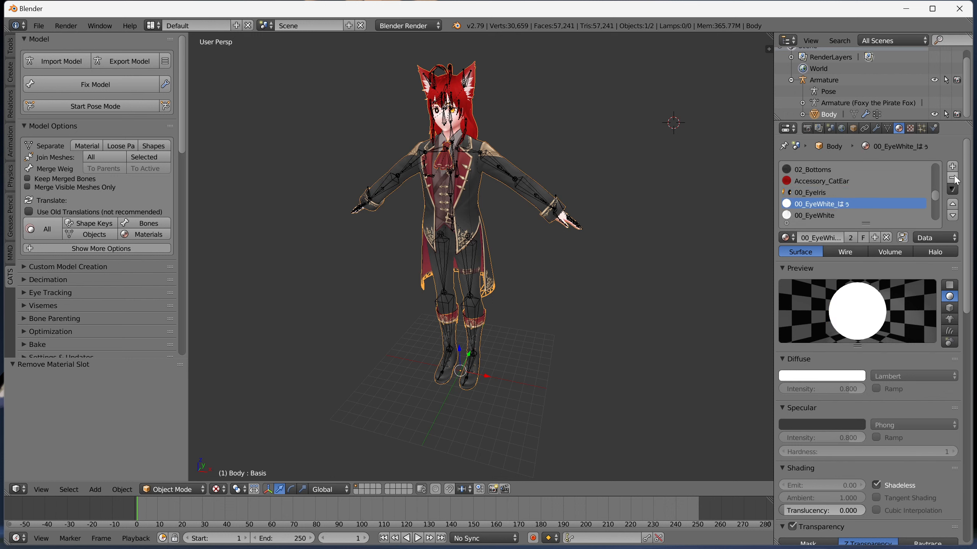
left_click(953, 179)
- Check the face and hair materials and remove the 00_Face_頬染め slot from the Body mesh
scroll(847, 197, "down", 4)
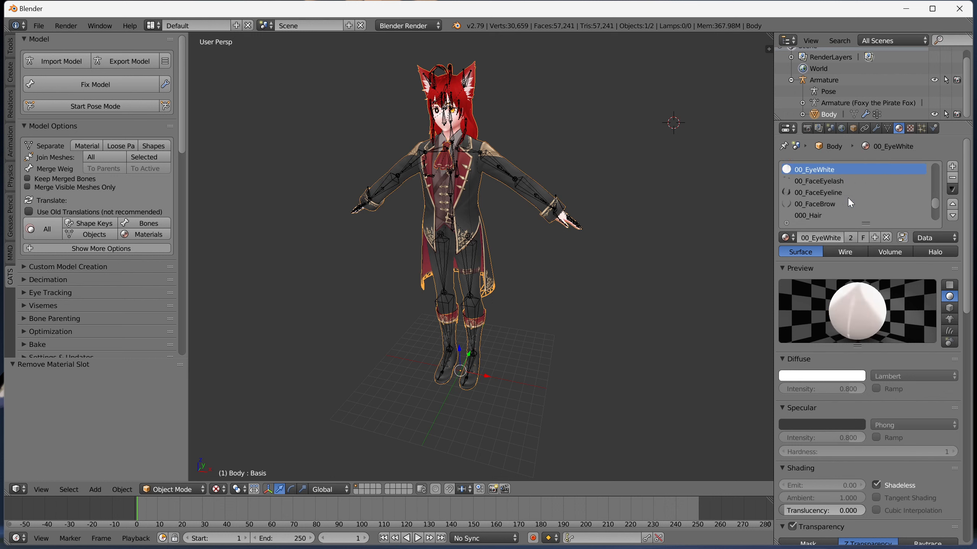
left_click(838, 181)
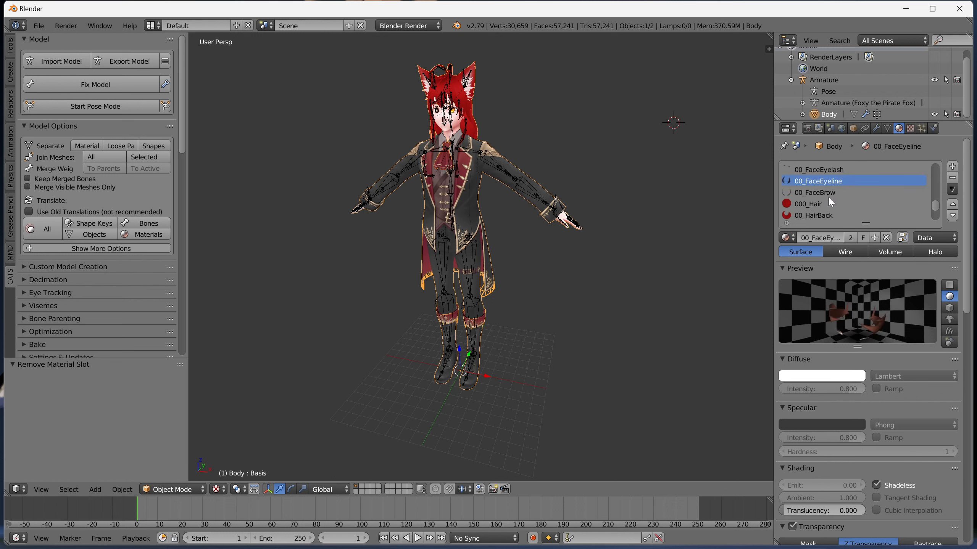
left_click(828, 200)
left_click(823, 192)
scroll(825, 197, "down", 3)
left_click(818, 192)
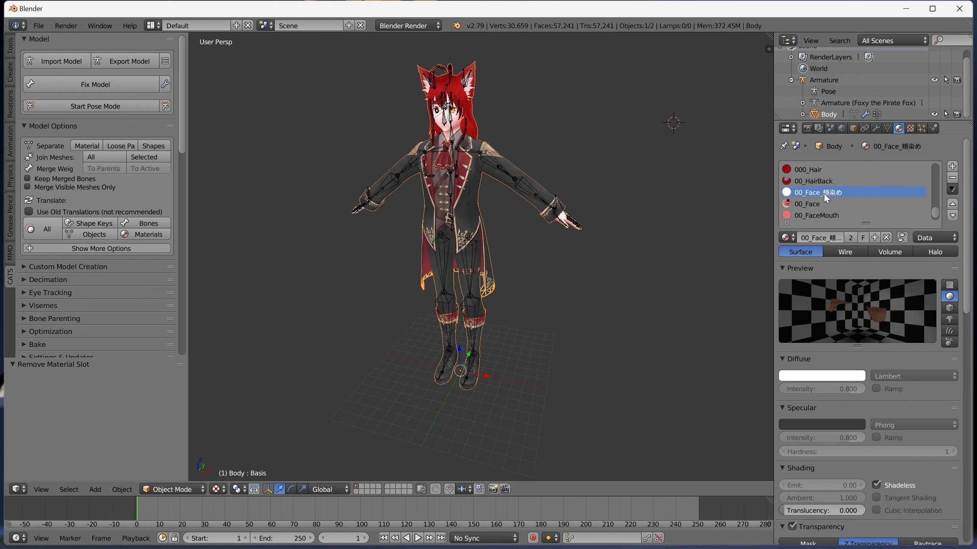
left_click(816, 204)
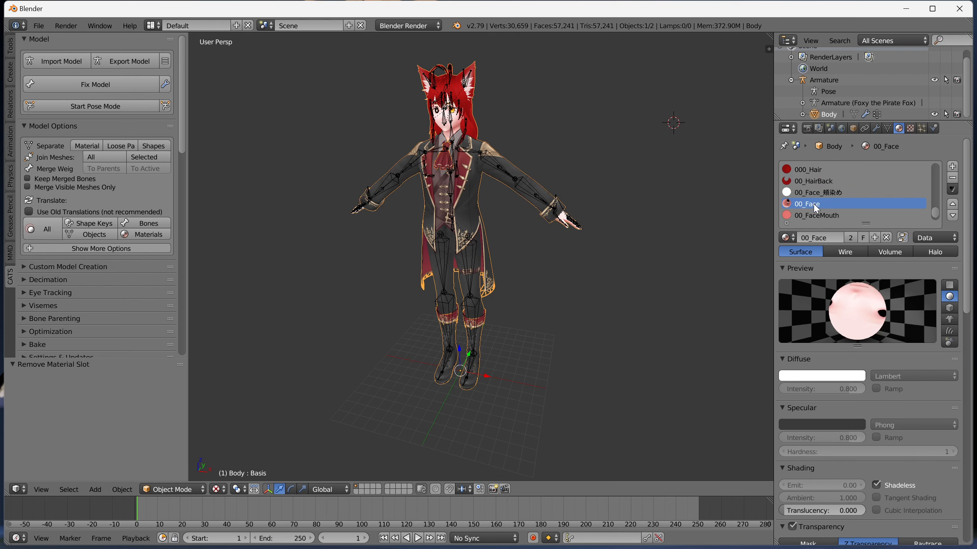
left_click(820, 190)
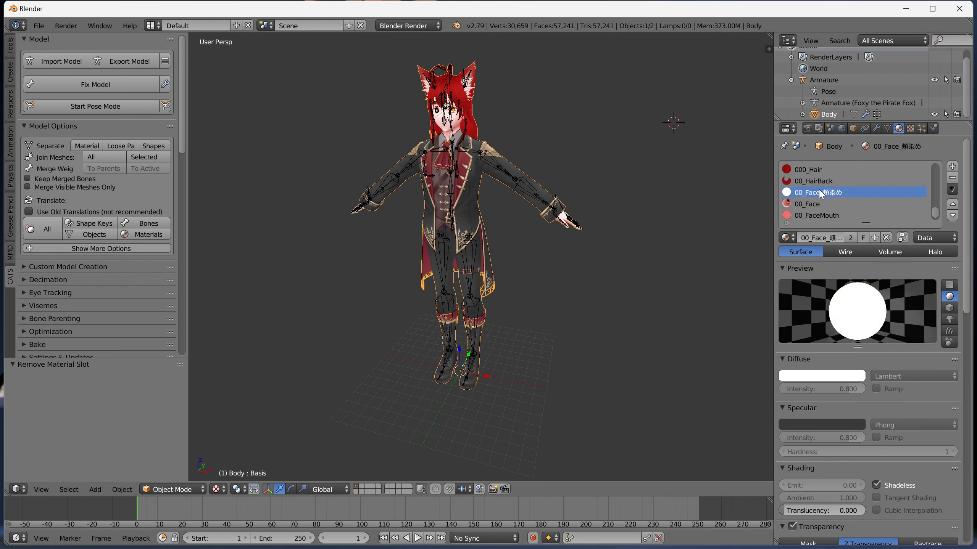
left_click(953, 178)
- Rename the 01_Tops_02_エッジ material to 01_Tops_02_1
middle_click_drag(587, 135, 607, 135)
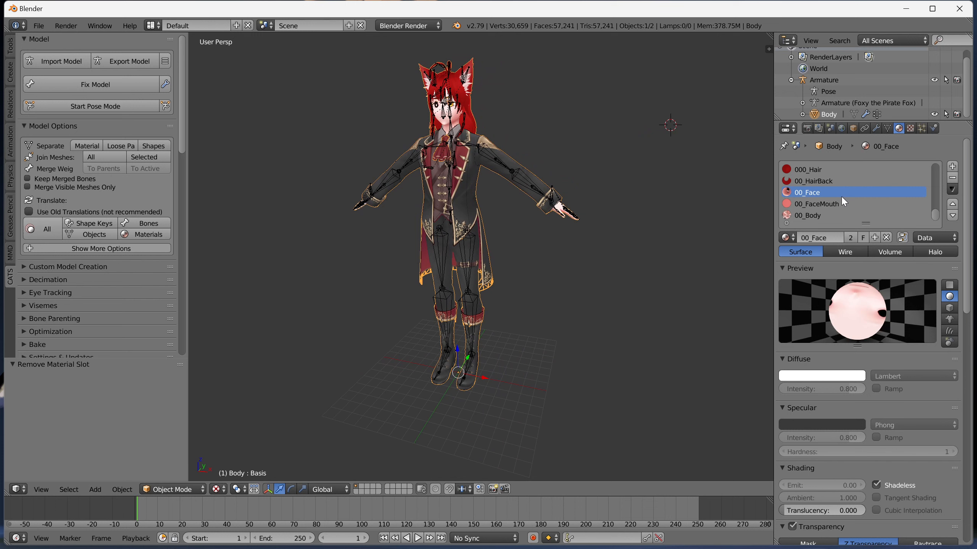
scroll(842, 199, "up", 5)
scroll(840, 199, "up", 6)
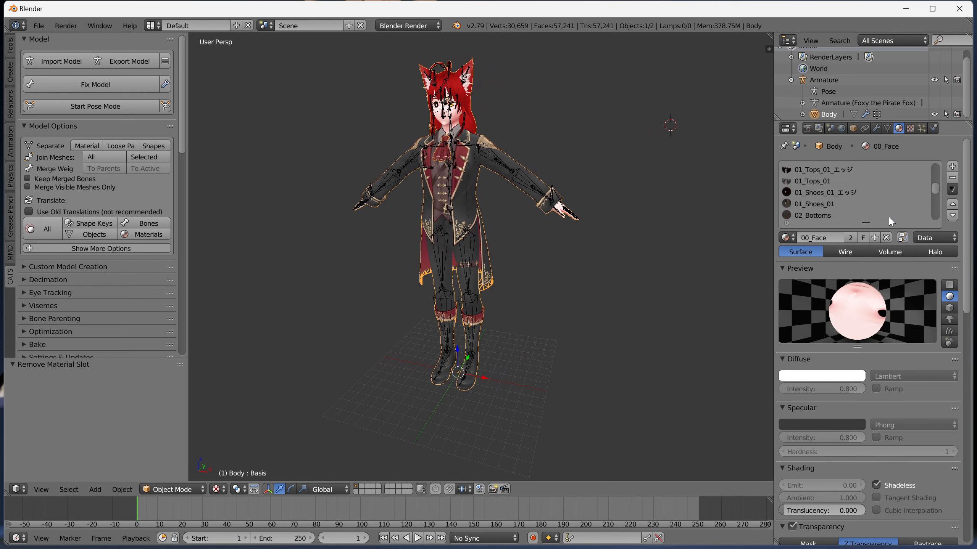
scroll(888, 217, "up", 5)
left_click(838, 203)
left_click(840, 238)
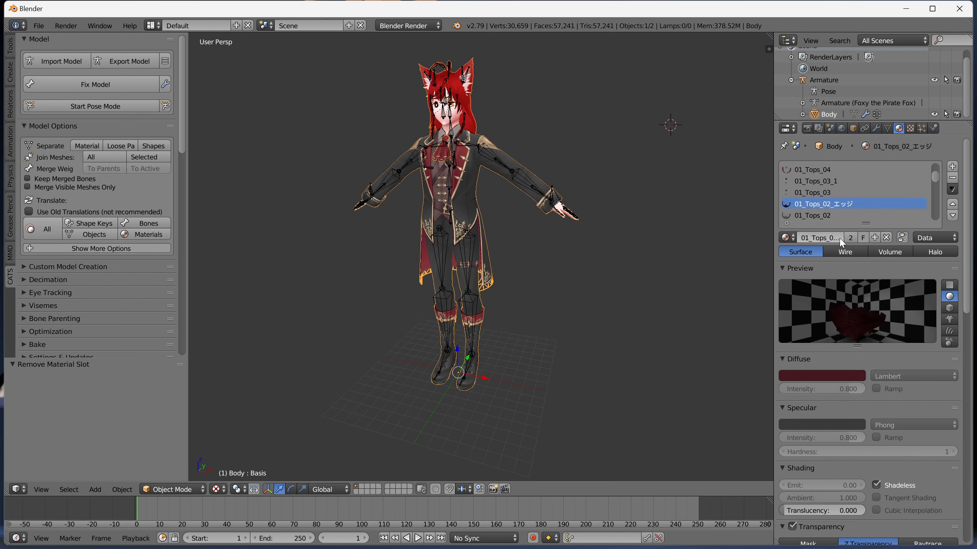
left_click(841, 238)
key("BackSpace")
key("BackSpace")
key("BackSpace")
type("1")
key("Return")
- Rename the 01_Tops_01_エッジ material to 01_Tops_01_1
scroll(869, 183, "down", 3)
left_click(851, 193)
left_click(836, 237)
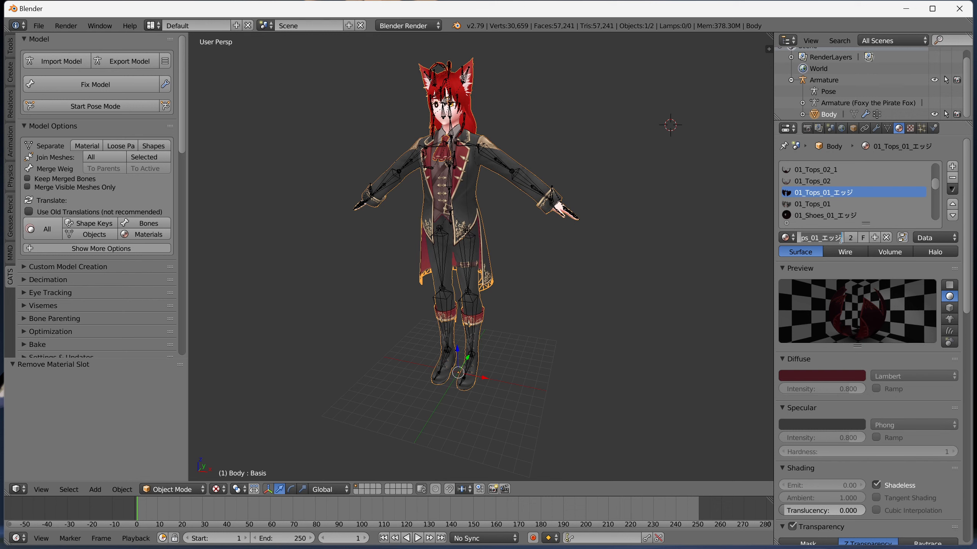
key("BackSpace")
key("BackSpace")
key("BackSpace")
type("1")
key("Return")
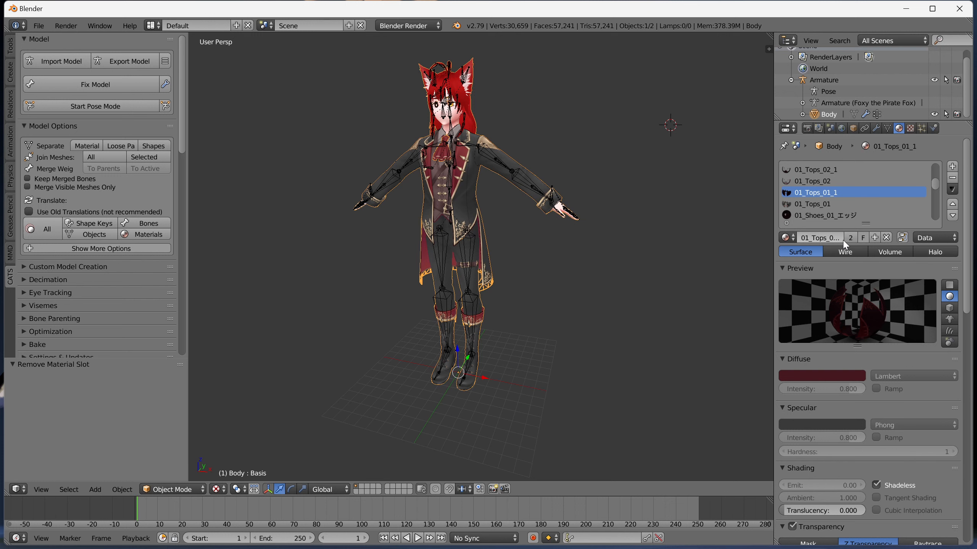
- Rename the 01_Shoes_01_エッジ material to 01_Shoes_01_1
left_click(834, 217)
left_click(837, 240)
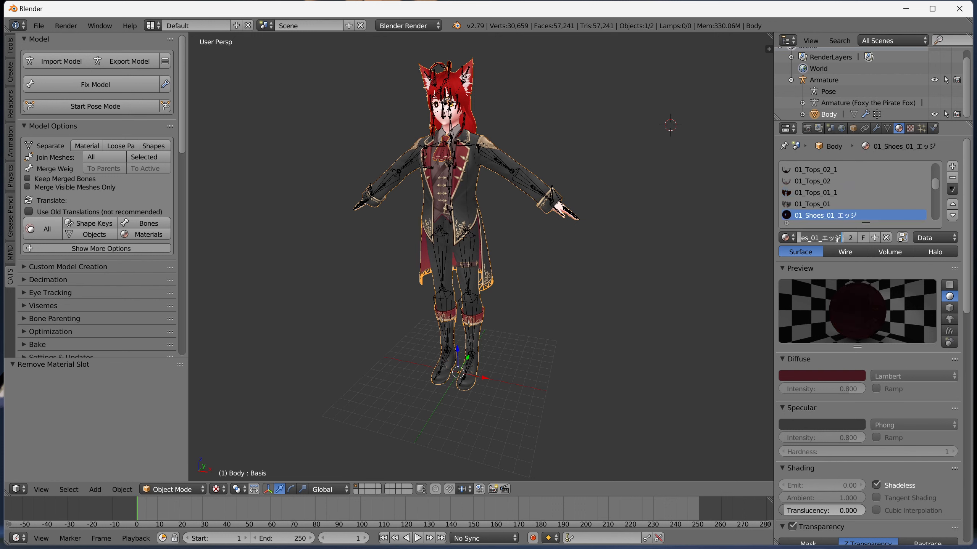
left_click(845, 239)
key("BackSpace")
key("BackSpace")
key("BackSpace")
key("Return")
scroll(827, 207, "down", 4)
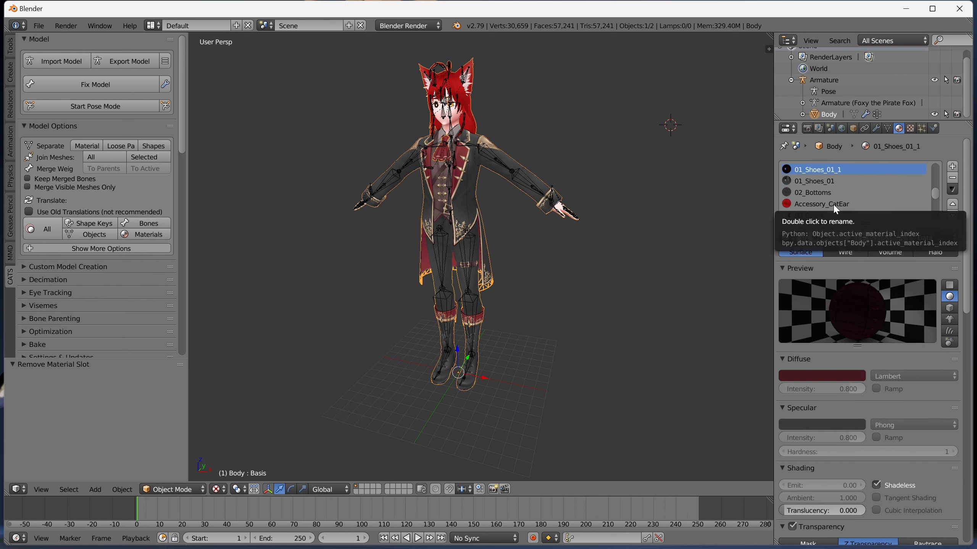
scroll(853, 191, "down", 3)
scroll(853, 191, "down", 5)
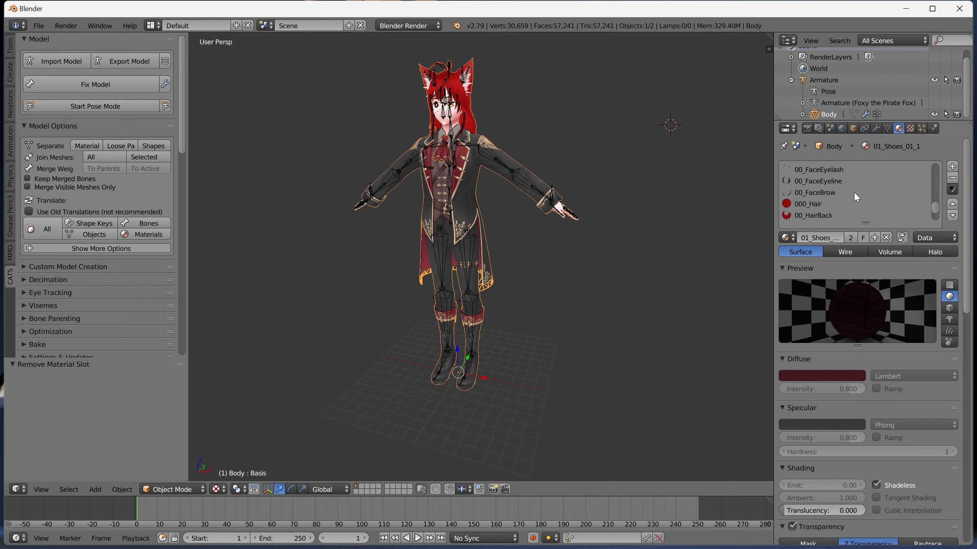
scroll(853, 190, "up", 12)
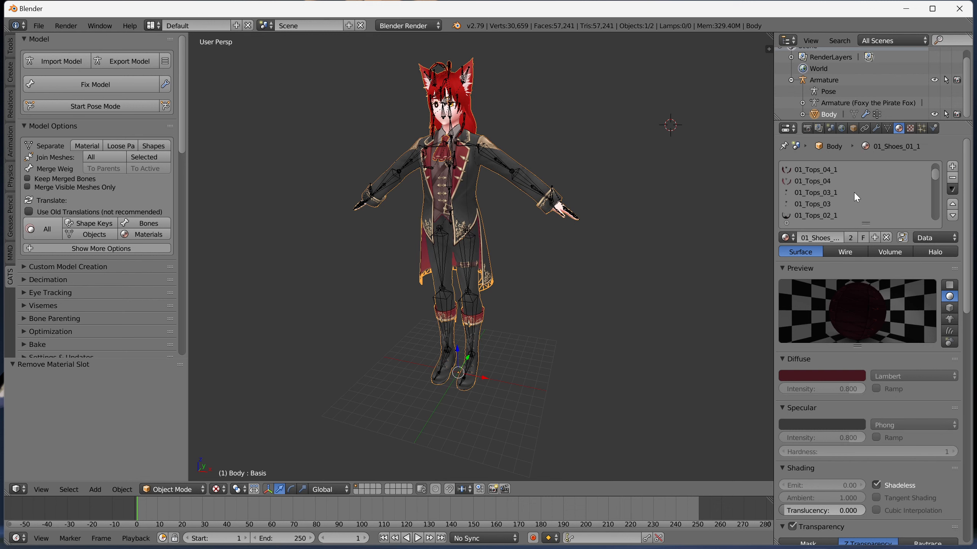
- Rename the Body mesh object to Foxy
right_click(831, 115)
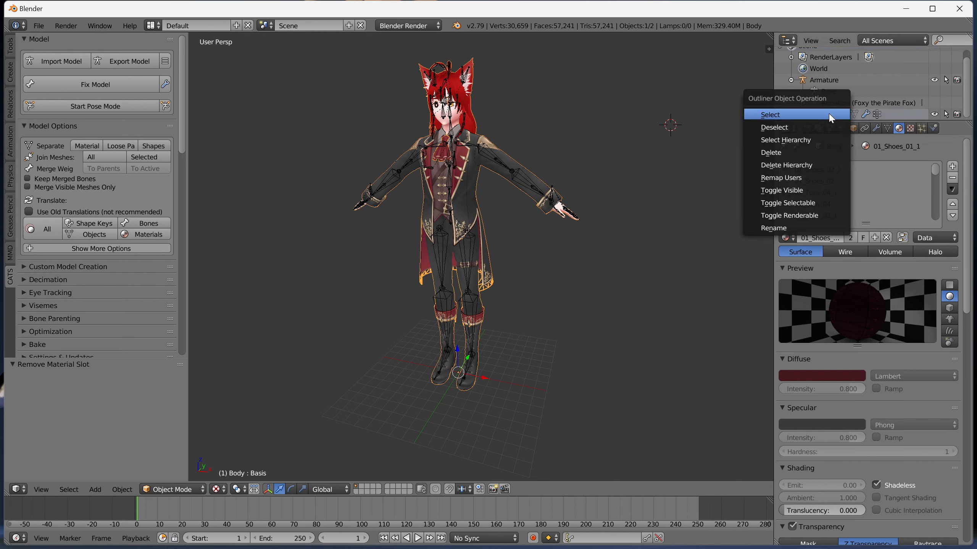
left_click(842, 228)
key("BackSpace")
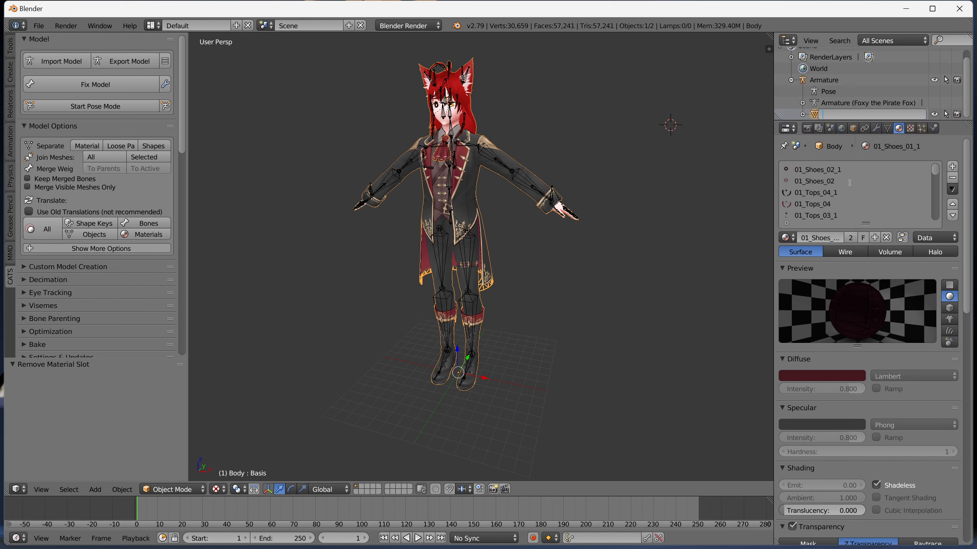
type("Foxy")
key("Return")
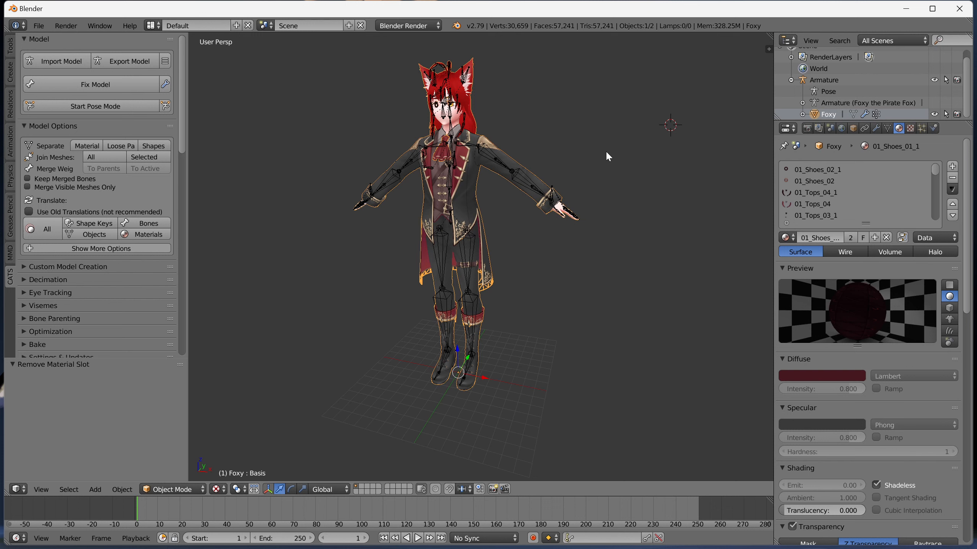
- Examine the armature's bone hierarchy and bone names under Hips, including both legs and the spine
left_click(802, 103)
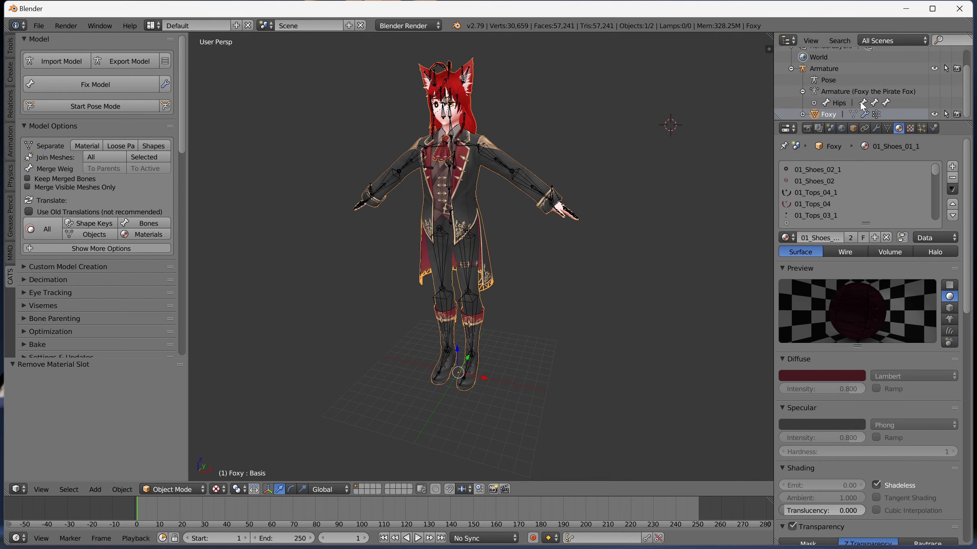
left_click(814, 103)
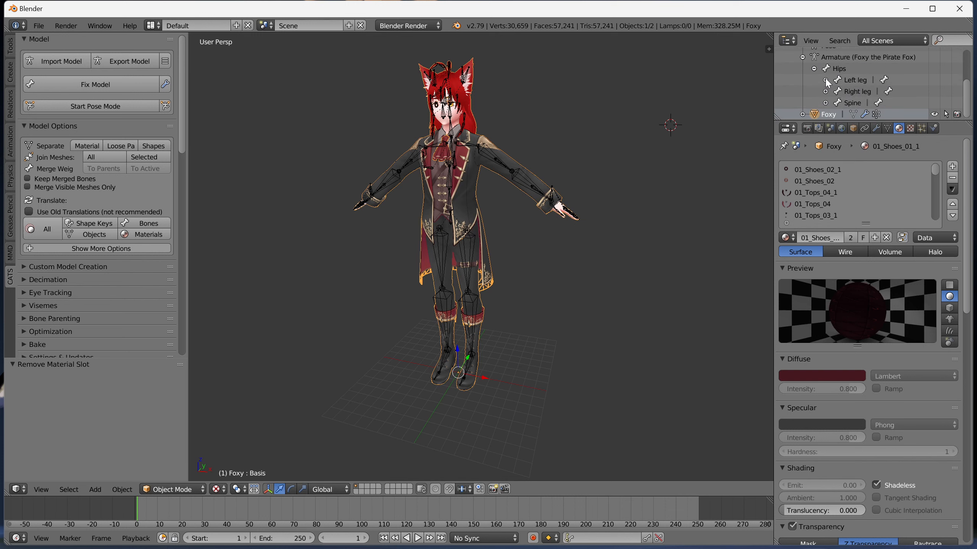
left_click(825, 80)
left_click(836, 81)
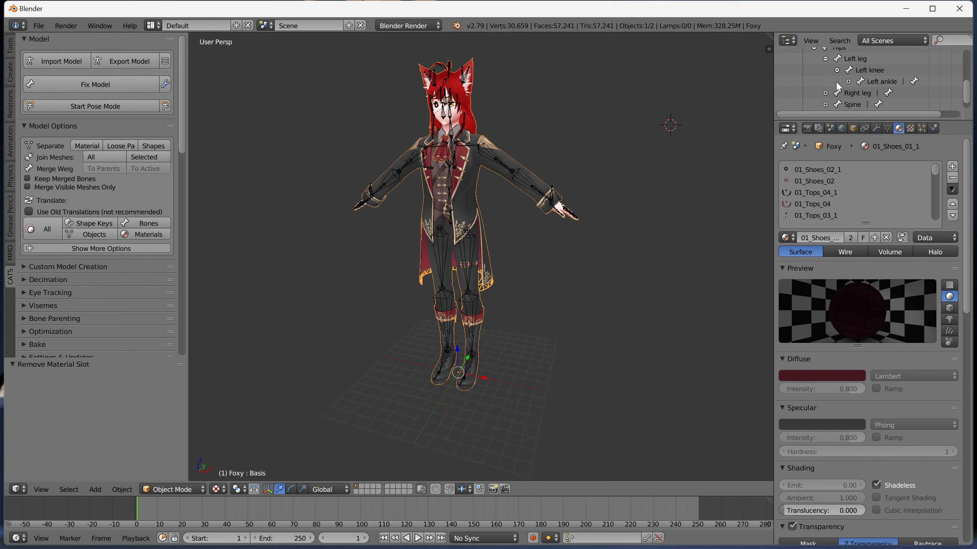
left_click(848, 82)
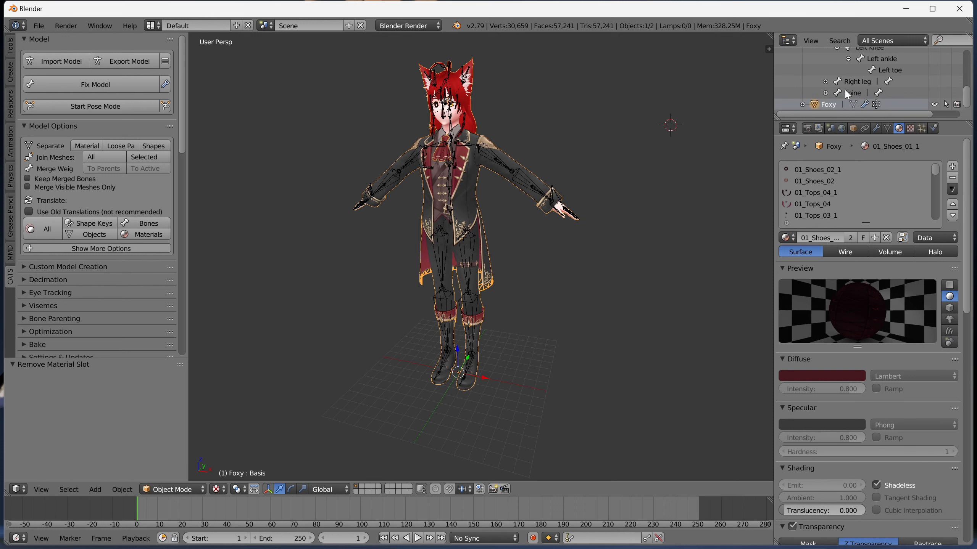
left_click(826, 81)
left_click(836, 81)
left_click(848, 82)
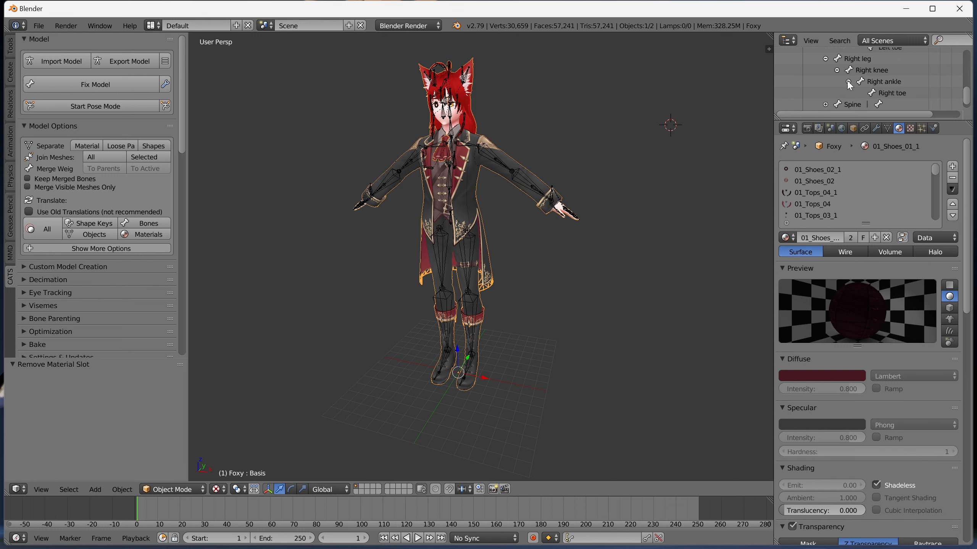
left_click(826, 104)
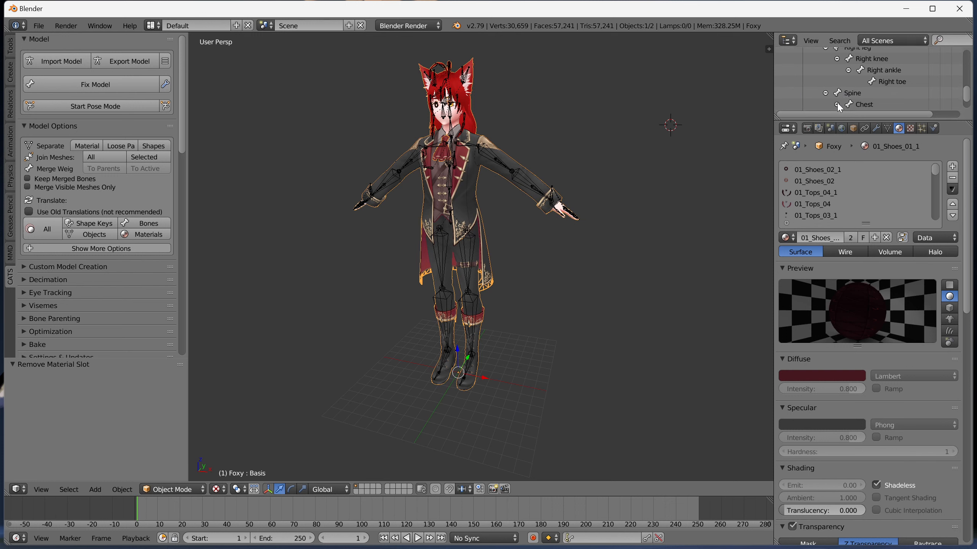
left_click(837, 104)
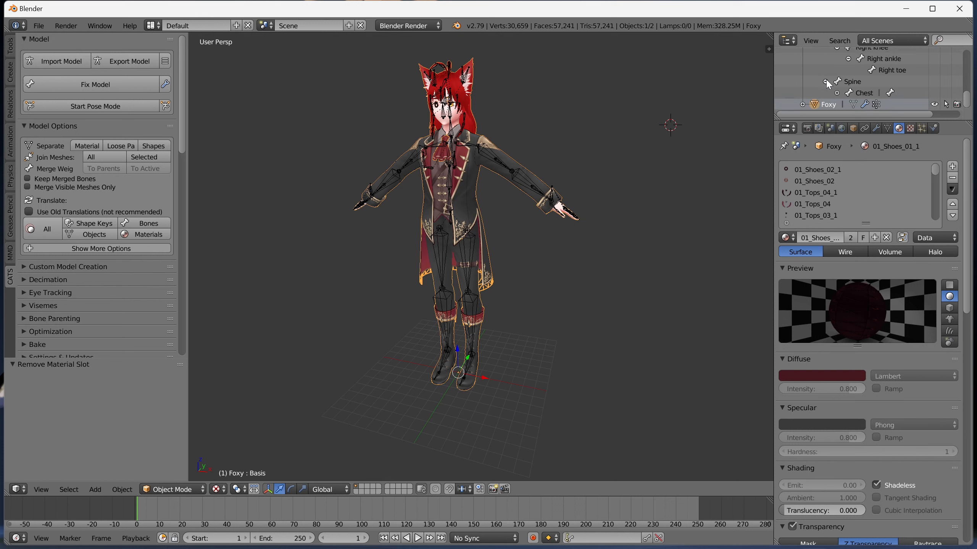
left_click(826, 81)
scroll(826, 81, "up", 2)
left_click(848, 97)
left_click(838, 86)
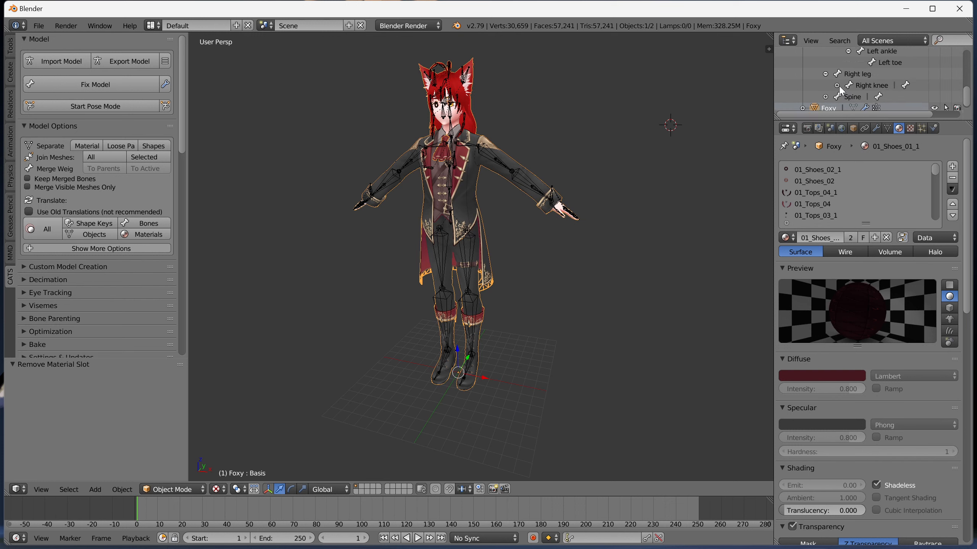
scroll(836, 89, "up", 4)
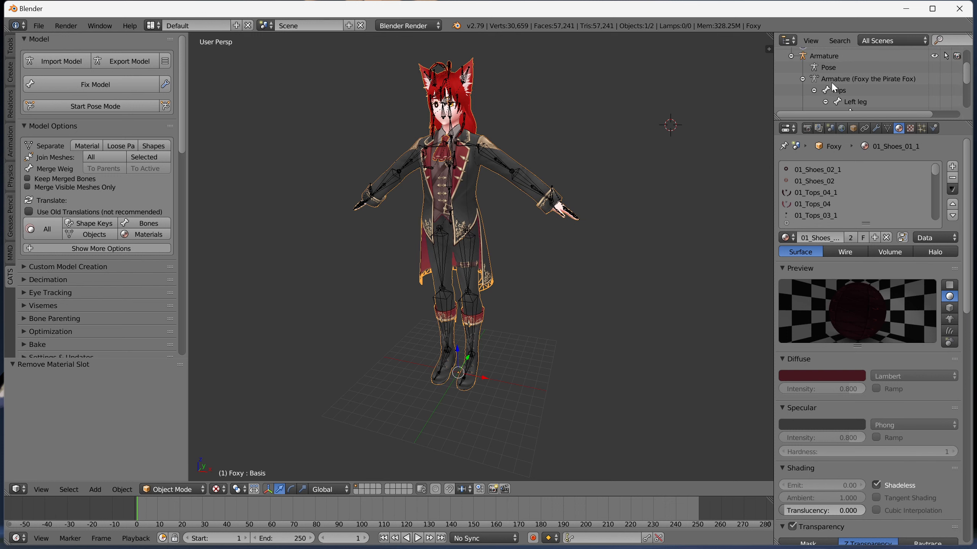
- Minimize Blender and open the 3D Models folder from the desktop
left_click(906, 9)
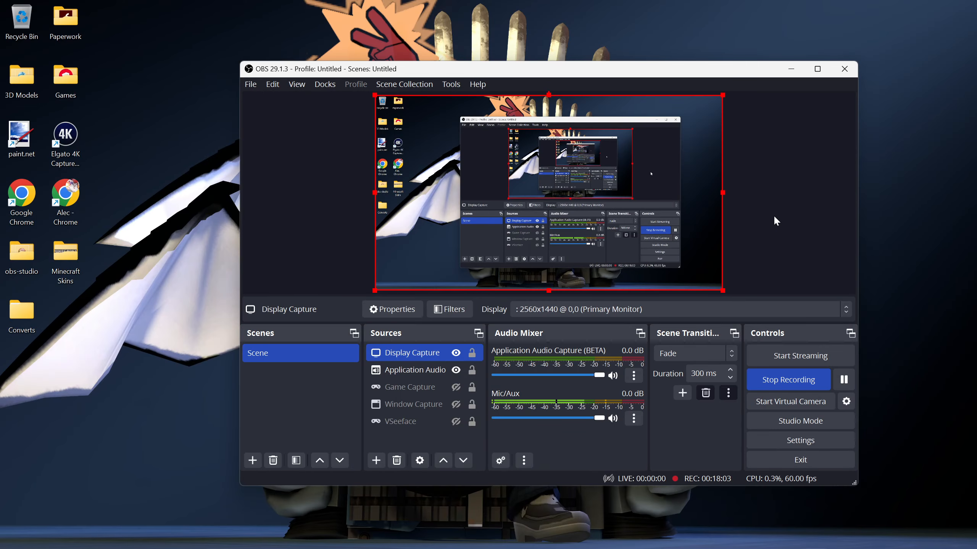
mouse_move(421, 548)
double_click(21, 78)
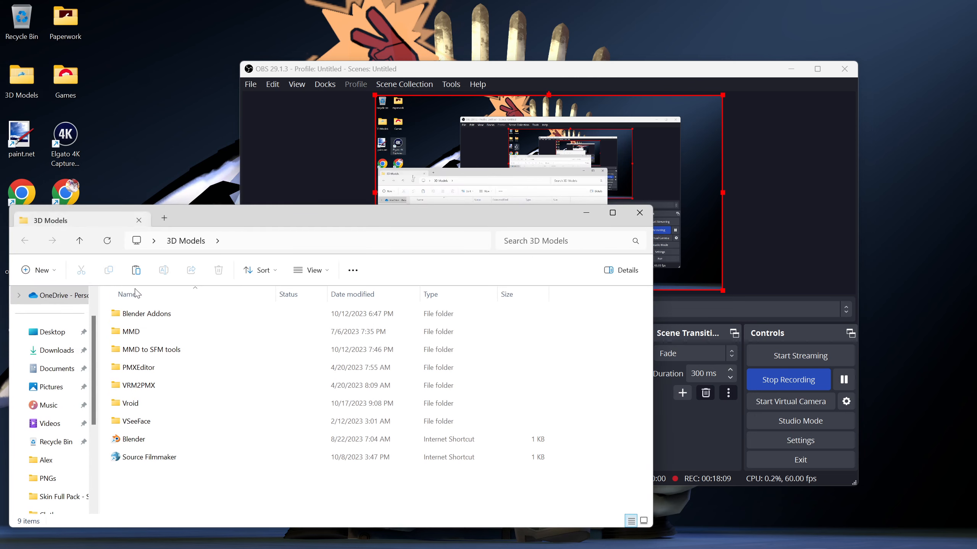
- Launch Source Filmmaker and open the most recent session, session.dmx, without loading the autosave
double_click(160, 457)
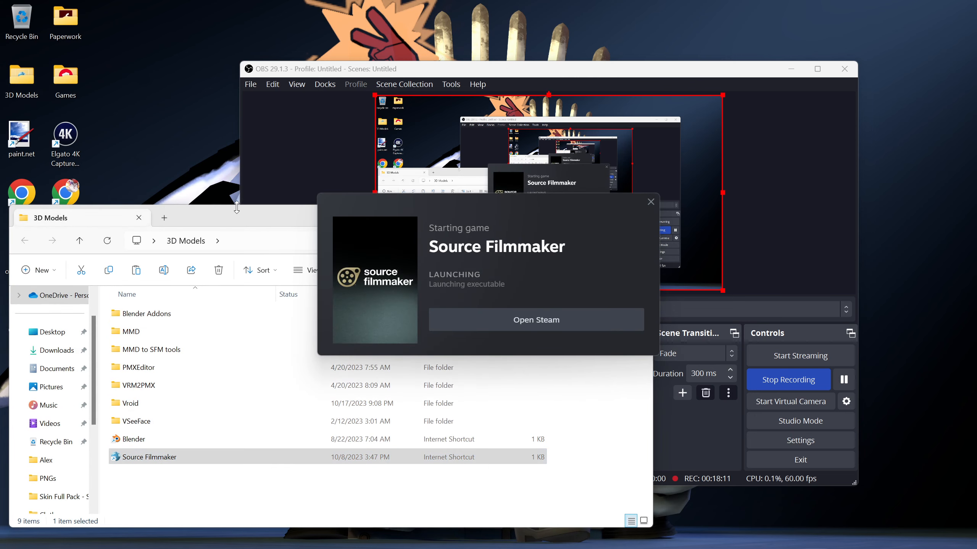
left_click(236, 210)
left_click(640, 218)
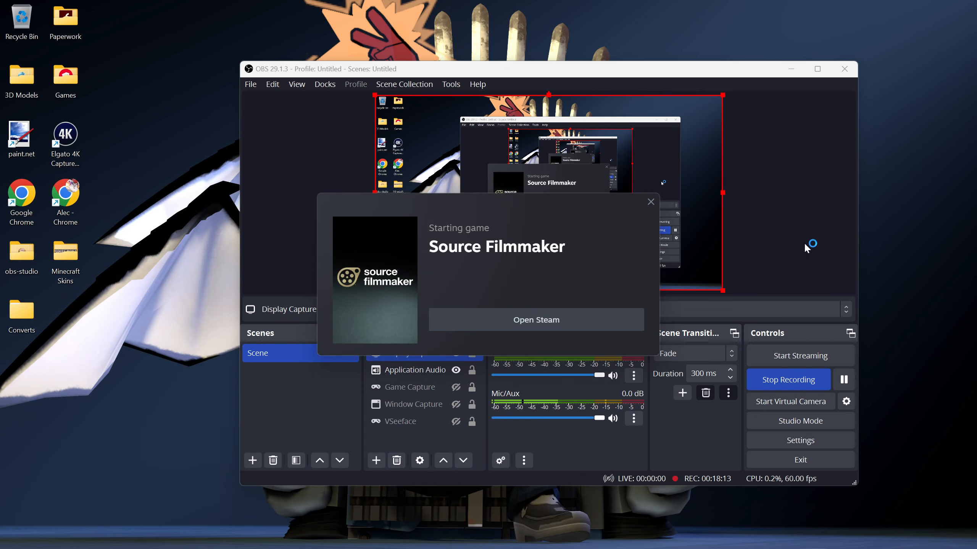
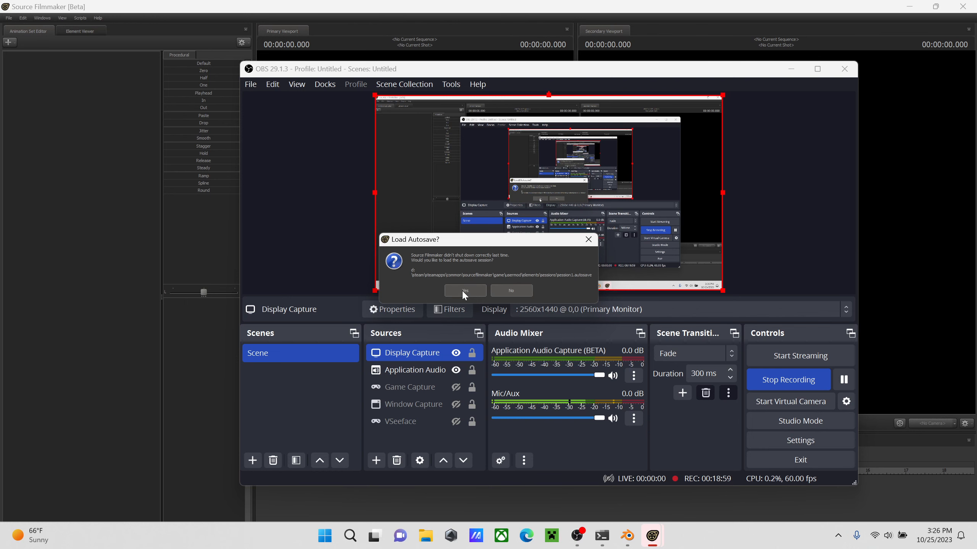
left_click(504, 289)
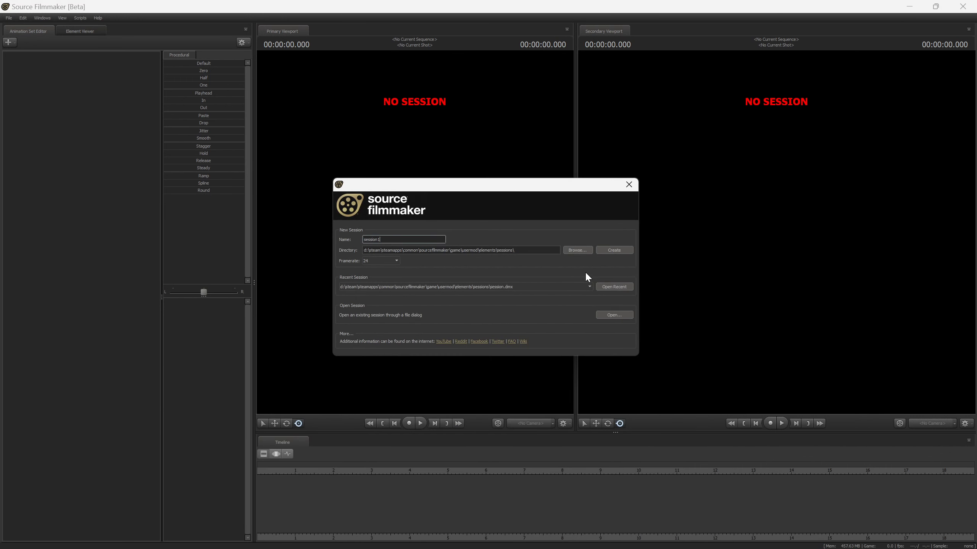
left_click(608, 287)
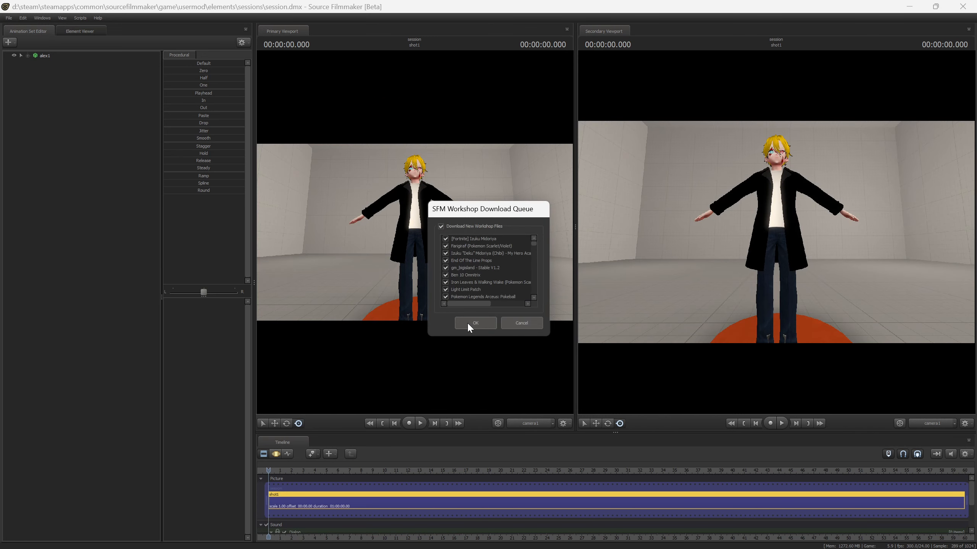
- Download all queued SFM Workshop files, choosing Yes to All to overwrite existing files in every file conflict
left_click(469, 328)
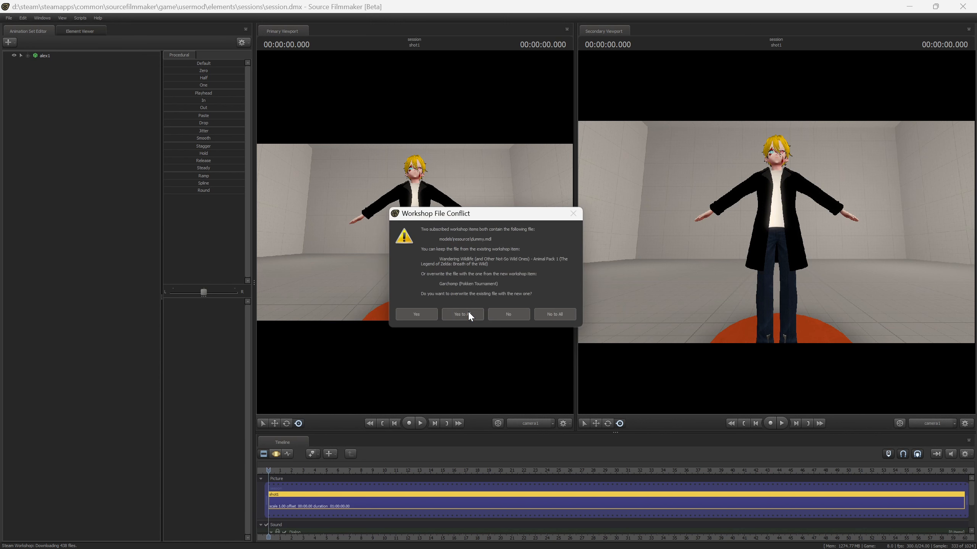
left_click(469, 314)
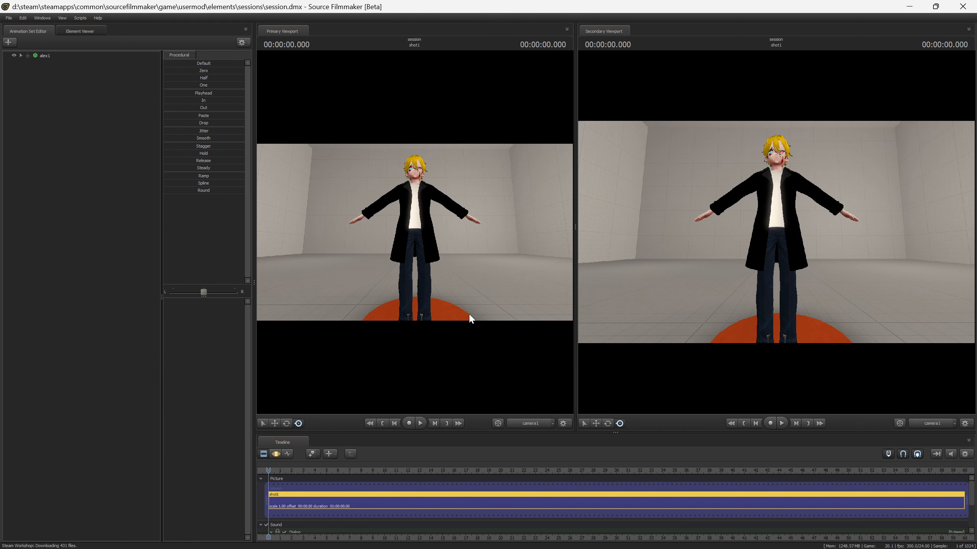
left_click(463, 312)
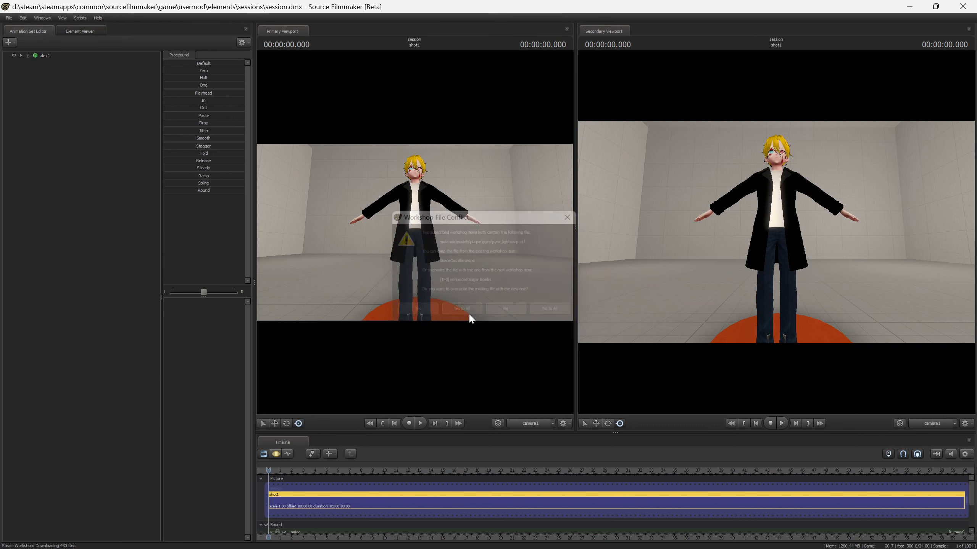
left_click(468, 313)
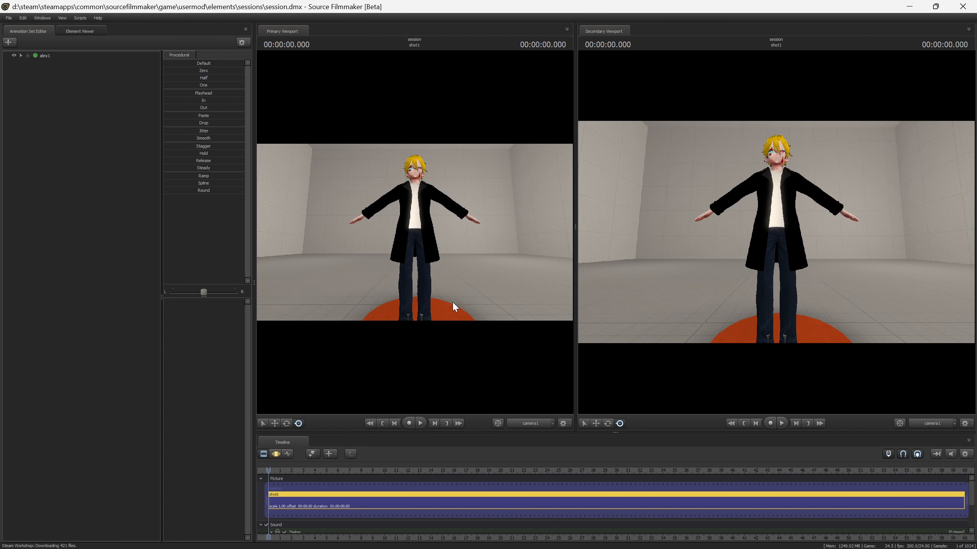
left_click(459, 316)
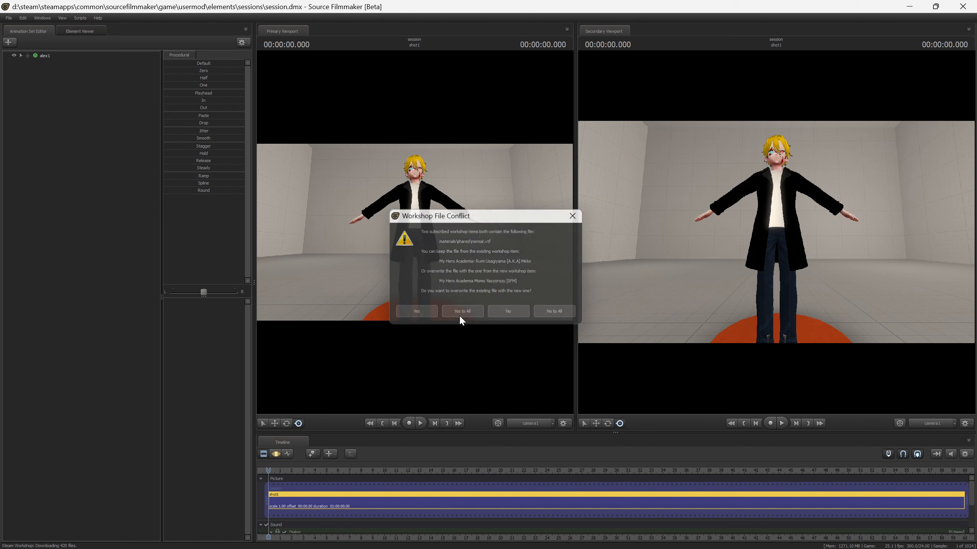
left_click(459, 315)
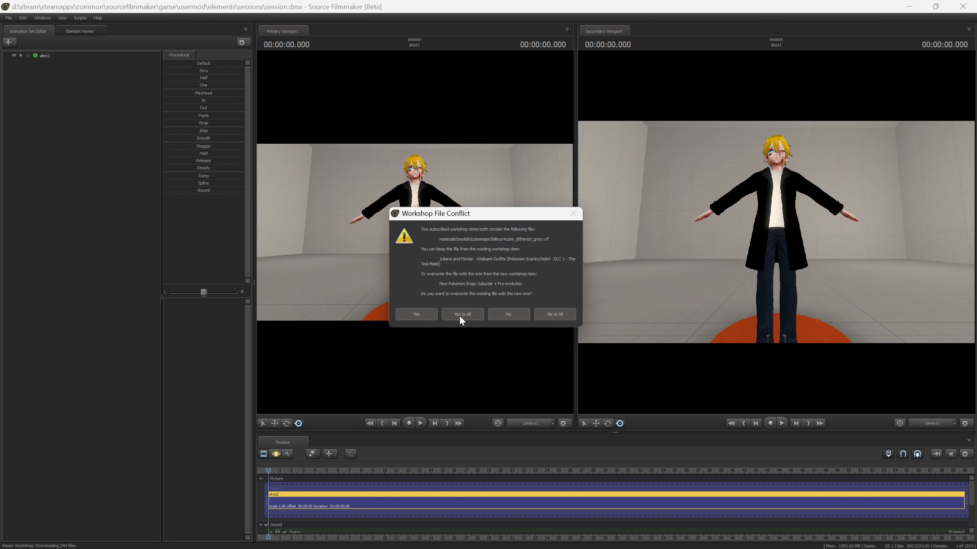
left_click(459, 316)
left_click(459, 317)
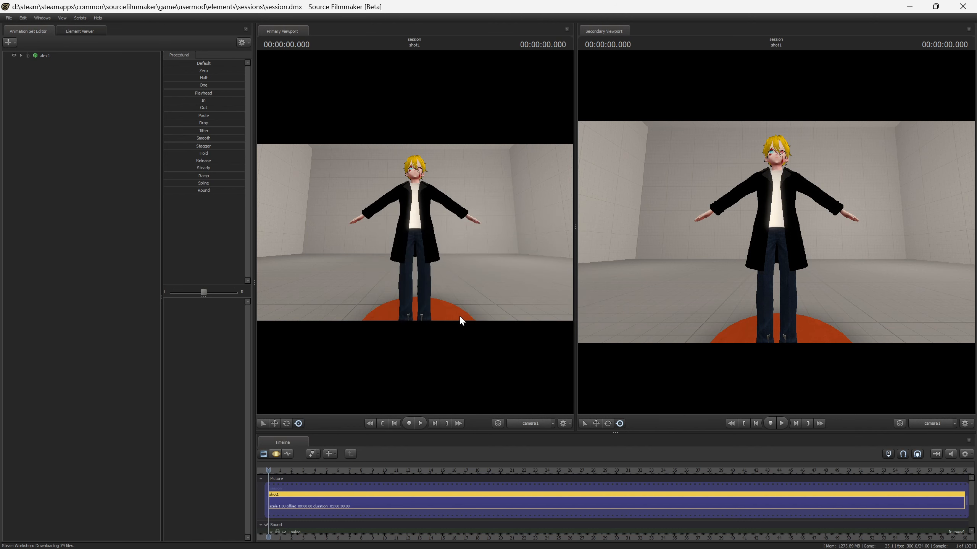
left_click(460, 316)
left_click(459, 316)
left_click(460, 317)
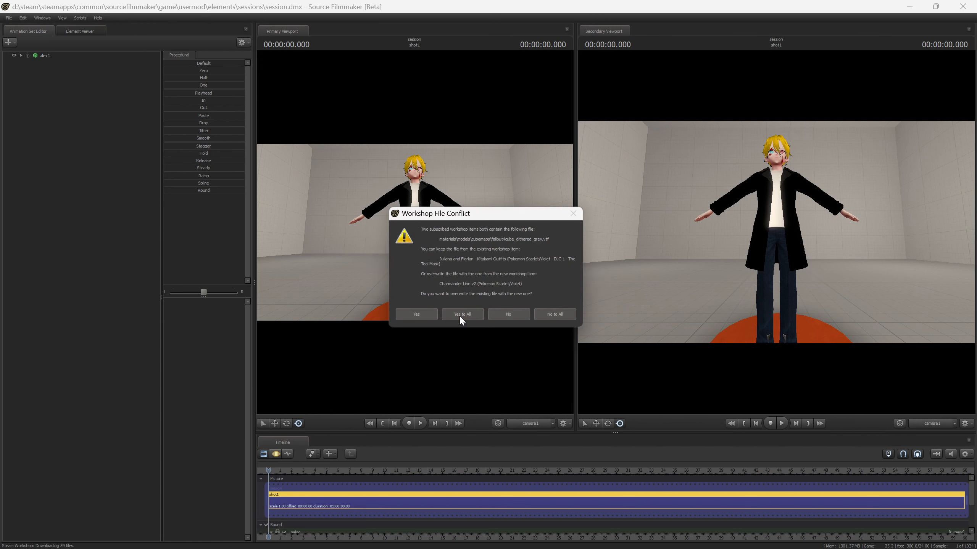
left_click(460, 315)
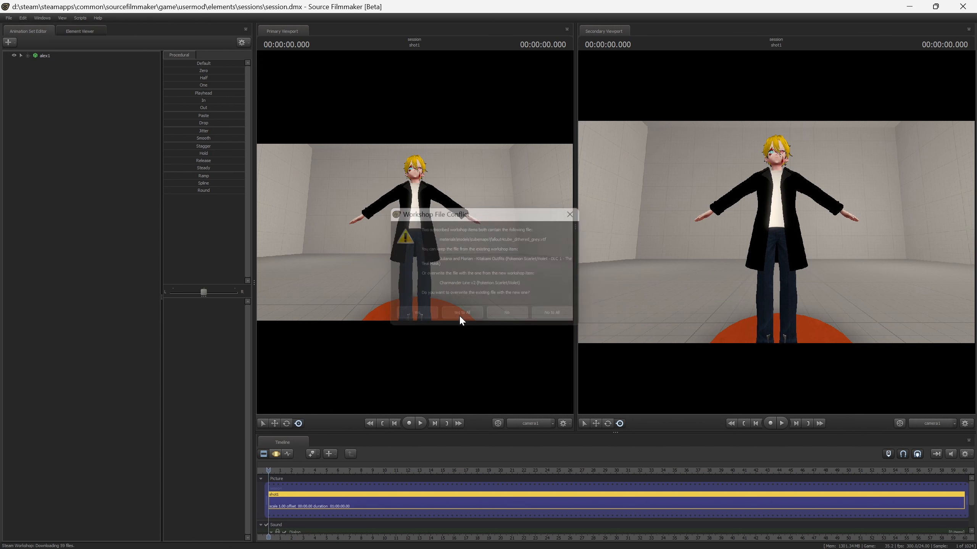
left_click(460, 314)
left_click(461, 317)
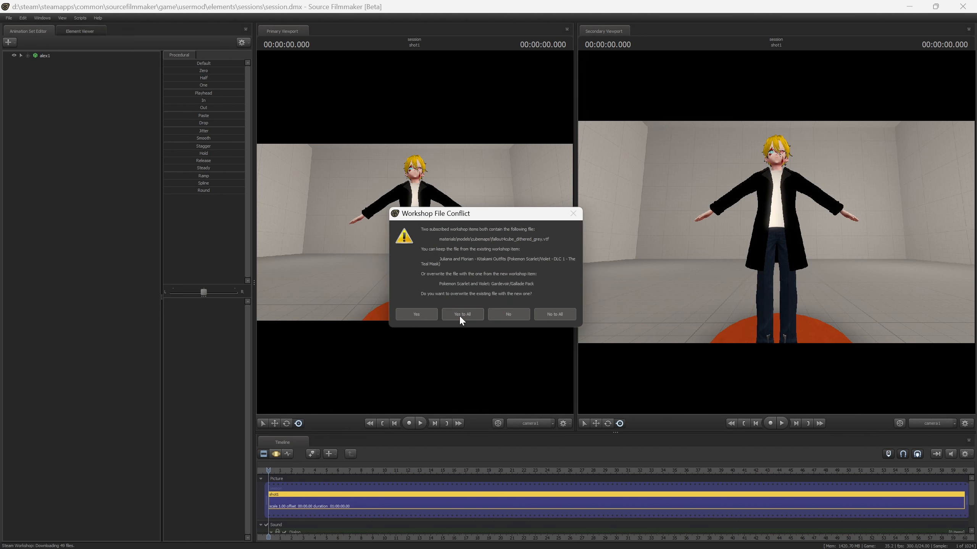
left_click(459, 316)
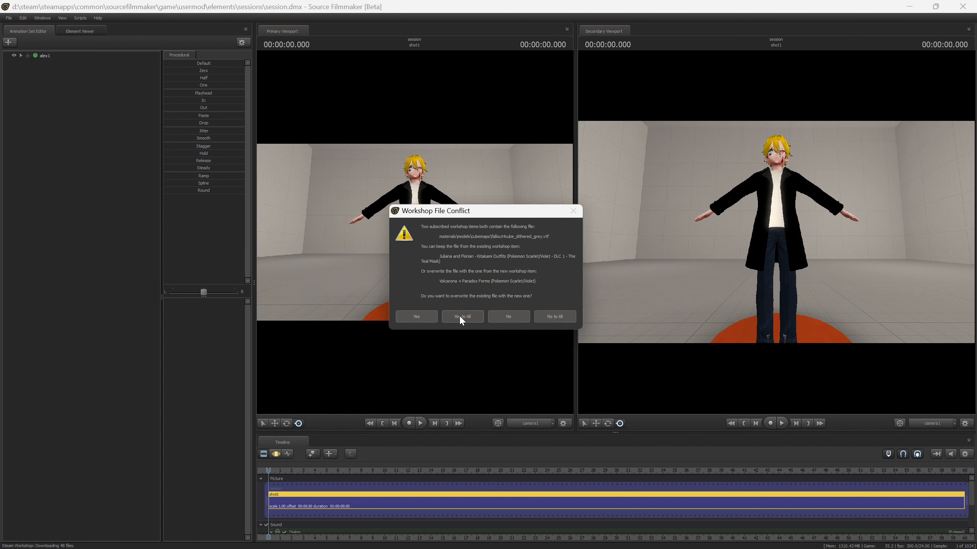
left_click(459, 316)
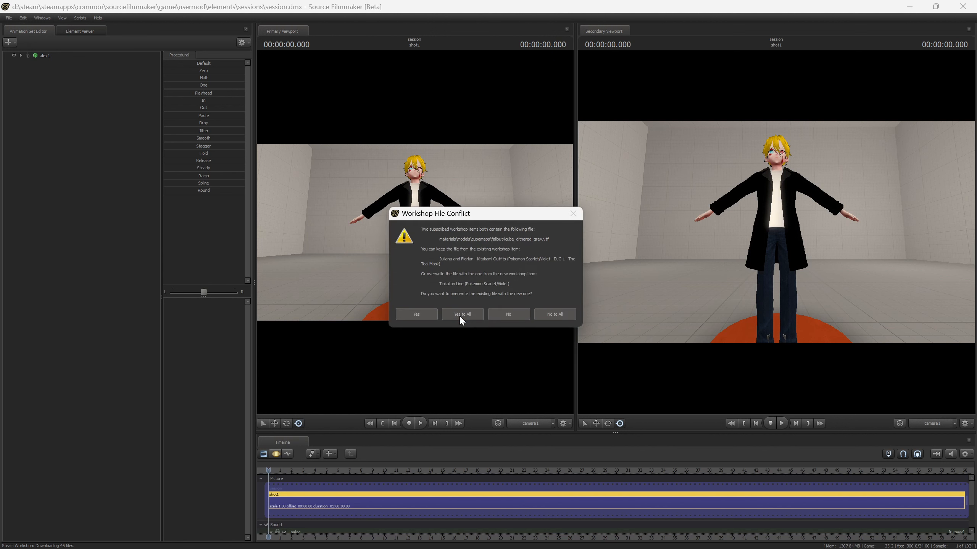
left_click(460, 314)
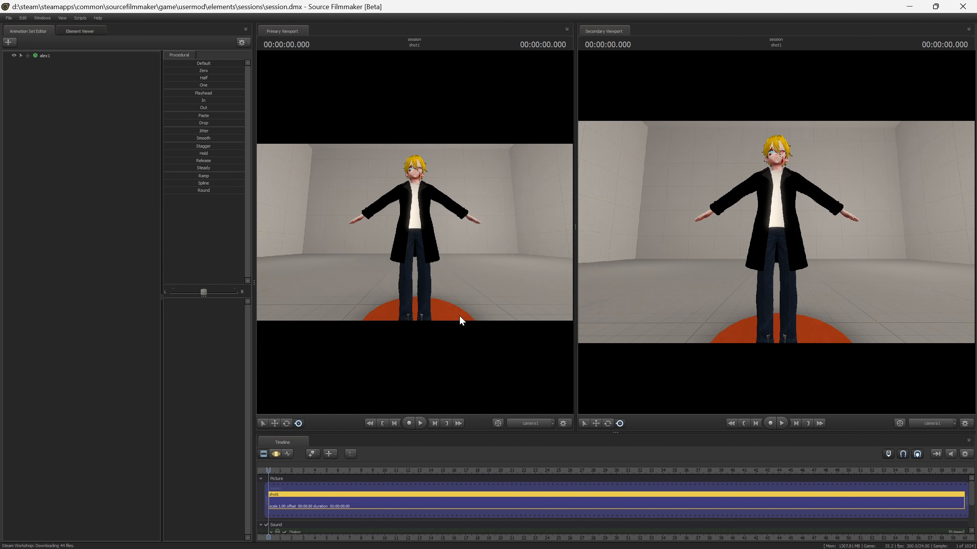
left_click(459, 315)
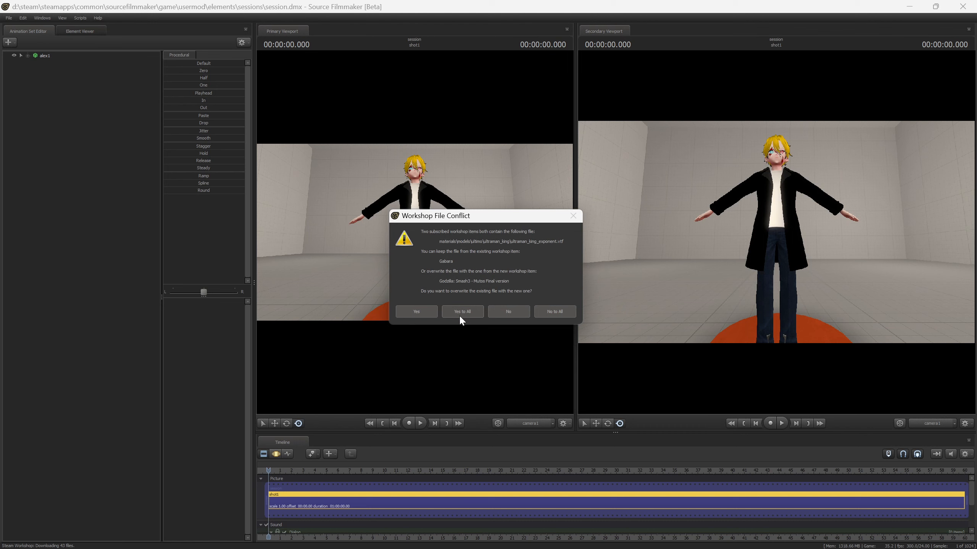
left_click(460, 316)
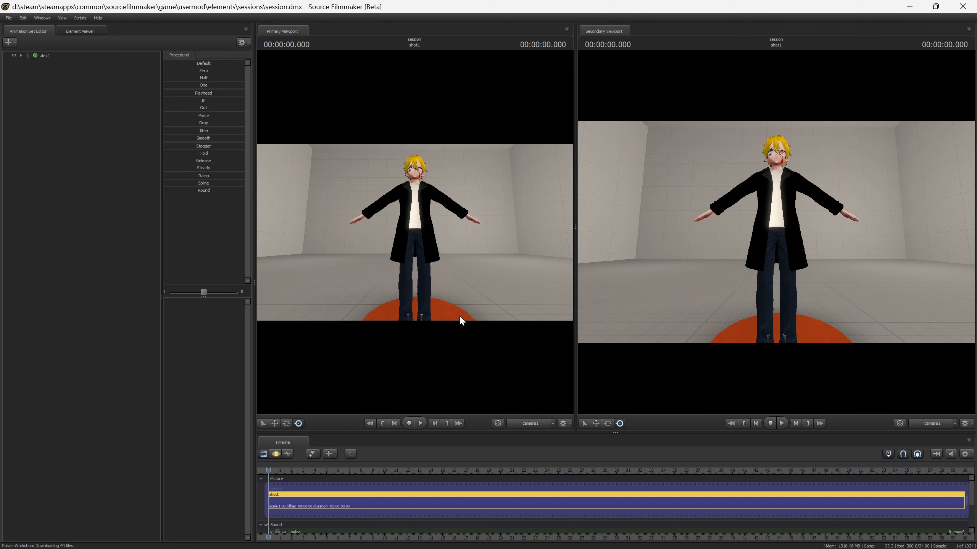
left_click(459, 315)
left_click(459, 315)
left_click(459, 314)
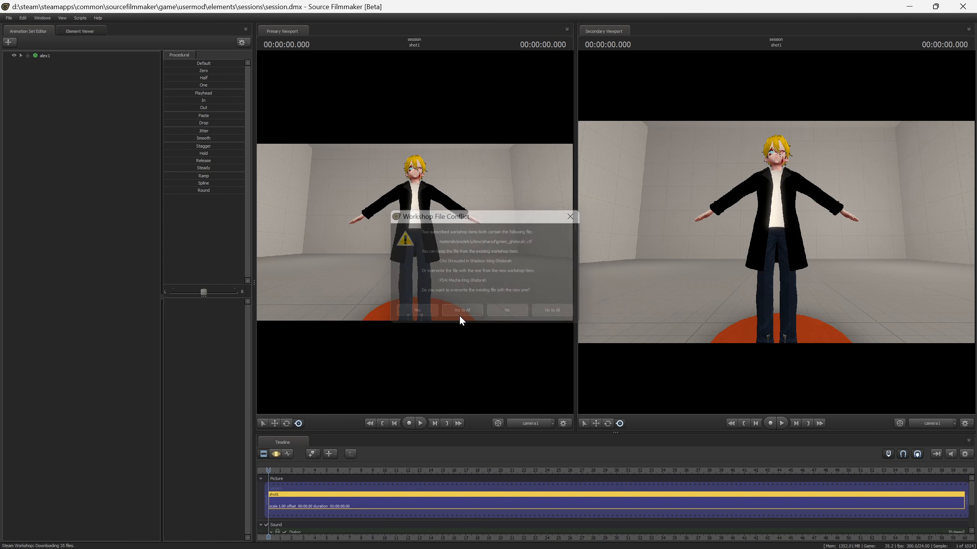
left_click(459, 315)
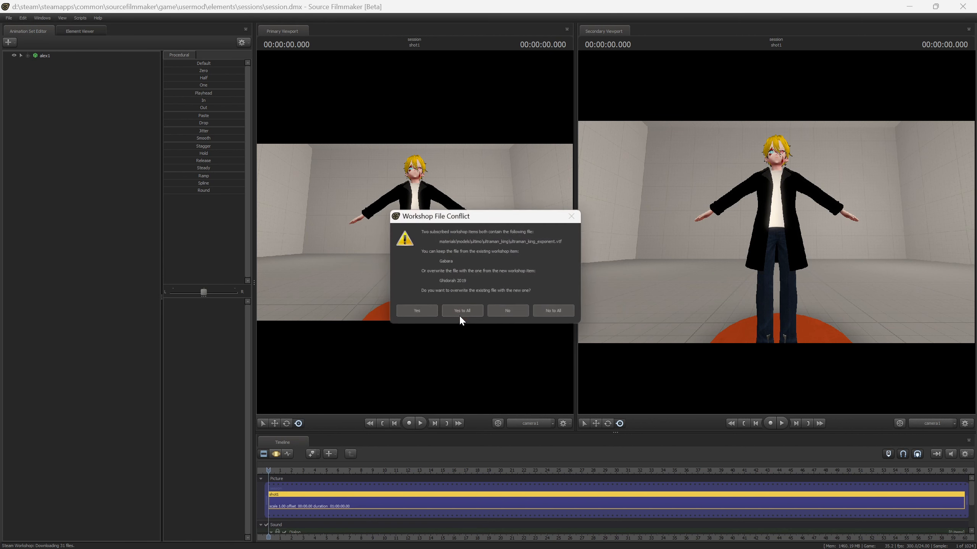
left_click(460, 315)
left_click(460, 318)
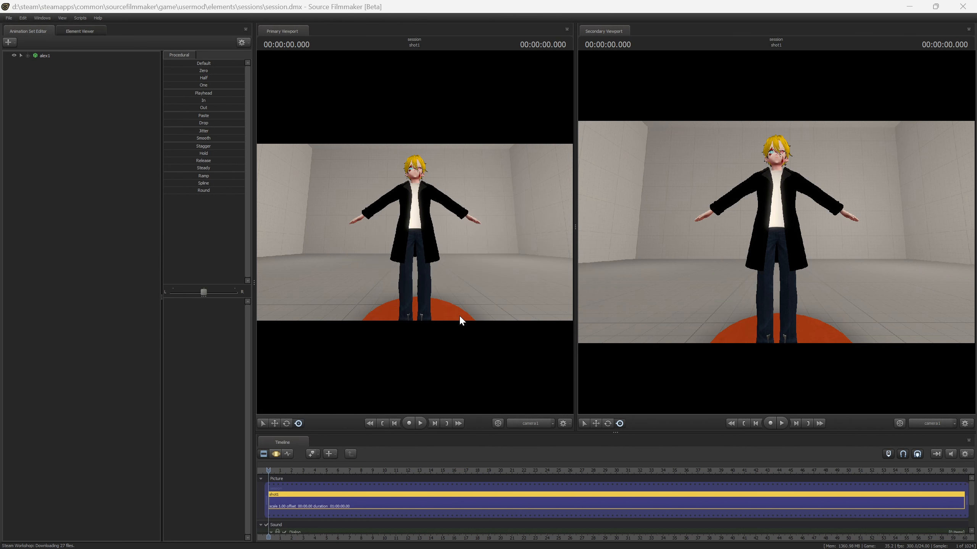
left_click(461, 318)
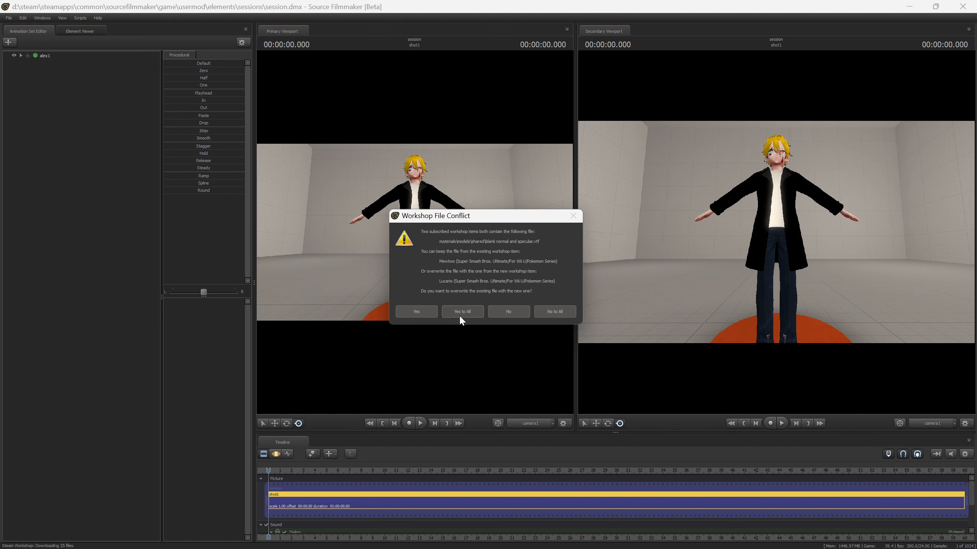
left_click(460, 316)
left_click(460, 317)
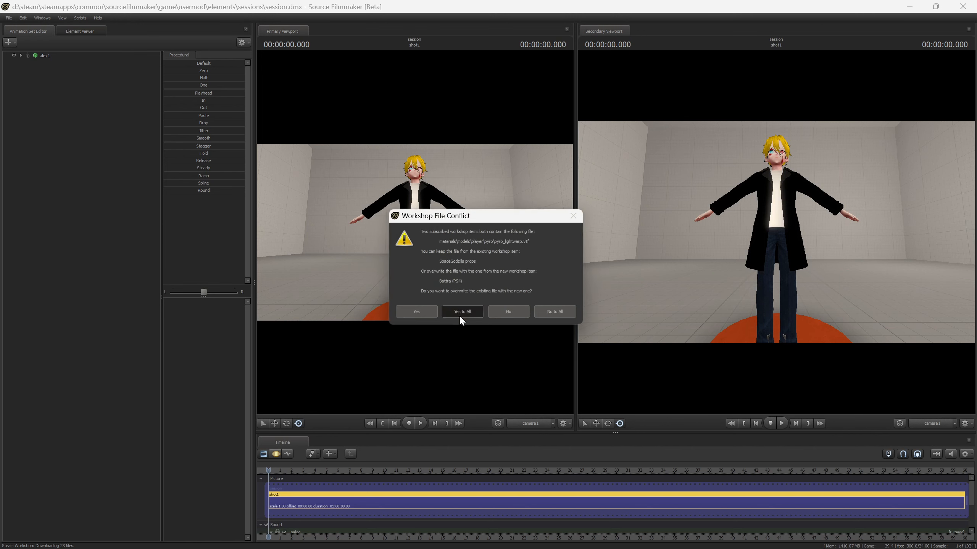
left_click(461, 317)
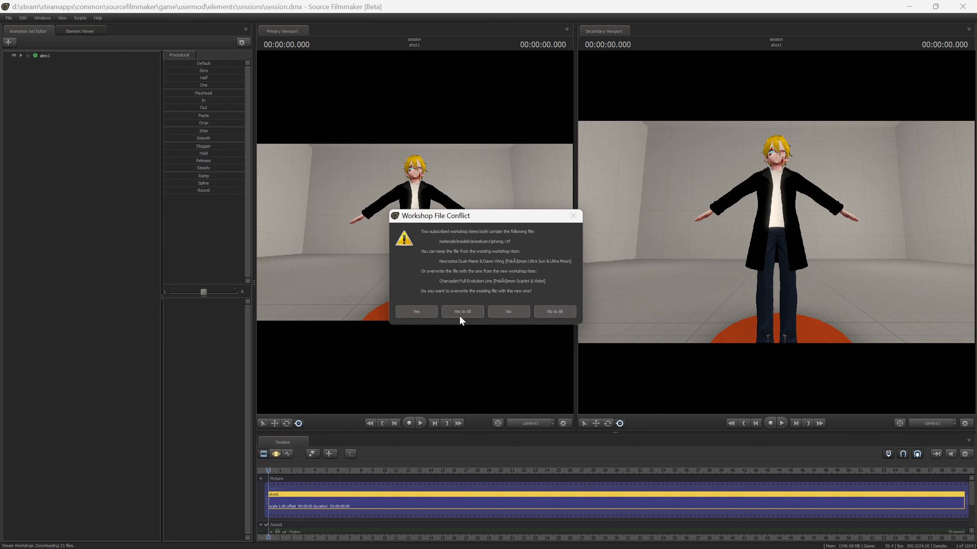
left_click(460, 317)
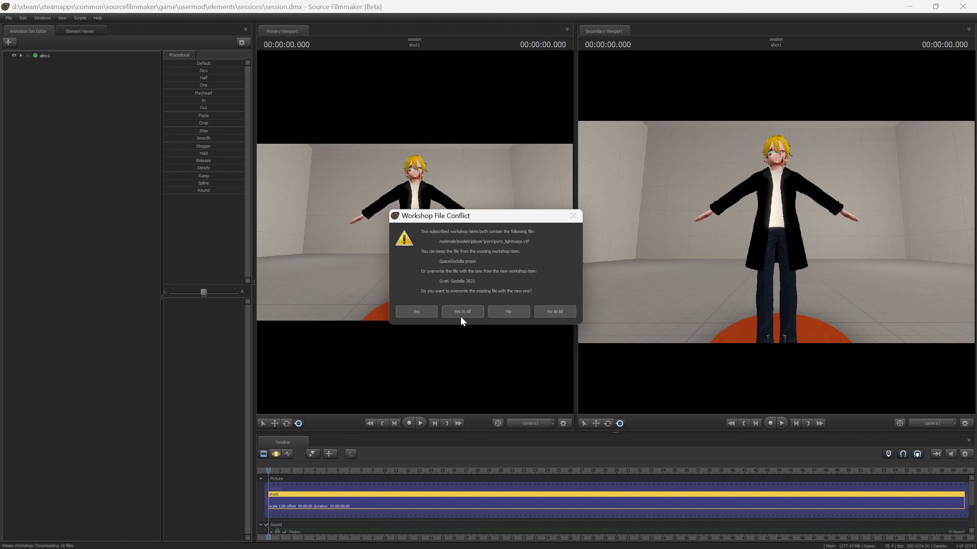
left_click(461, 318)
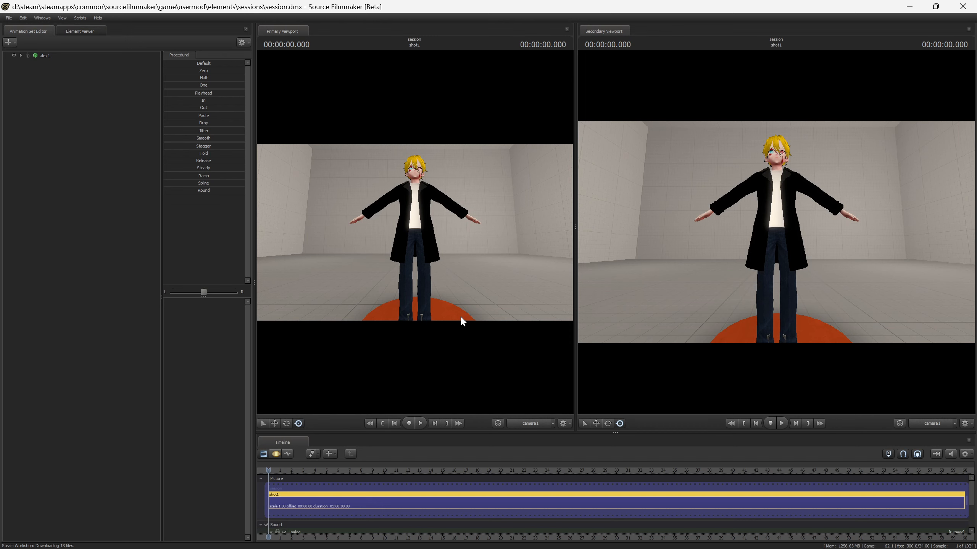
left_click(461, 317)
- Switch the timeline to the Motion Editor and shrink it to enlarge both viewports
mouse_move(785, 545)
left_click(276, 454)
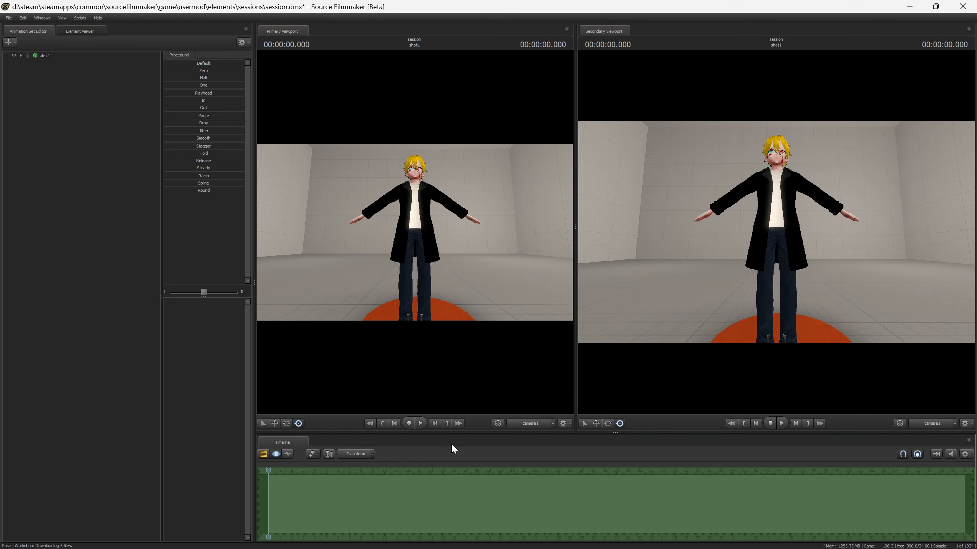
left_click_drag(470, 431, 471, 490)
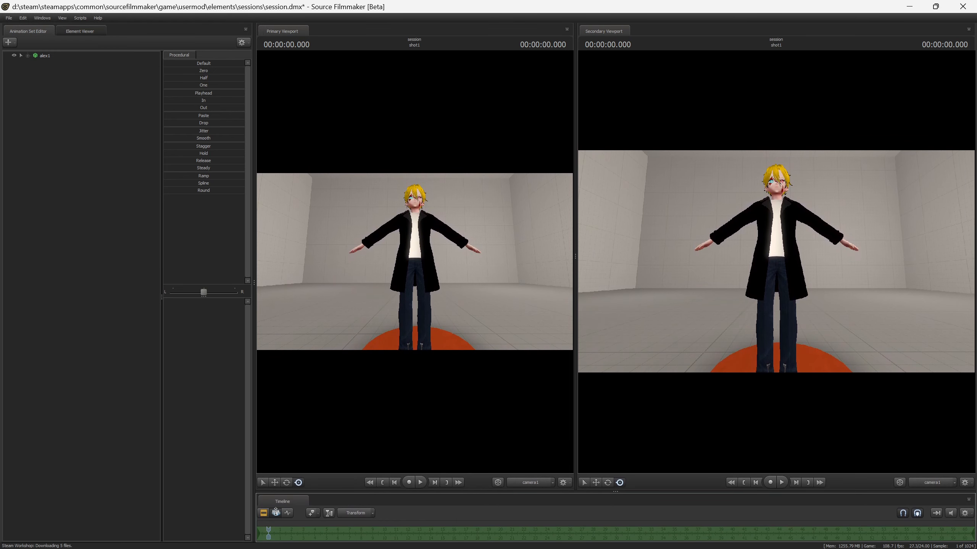
left_click(466, 311)
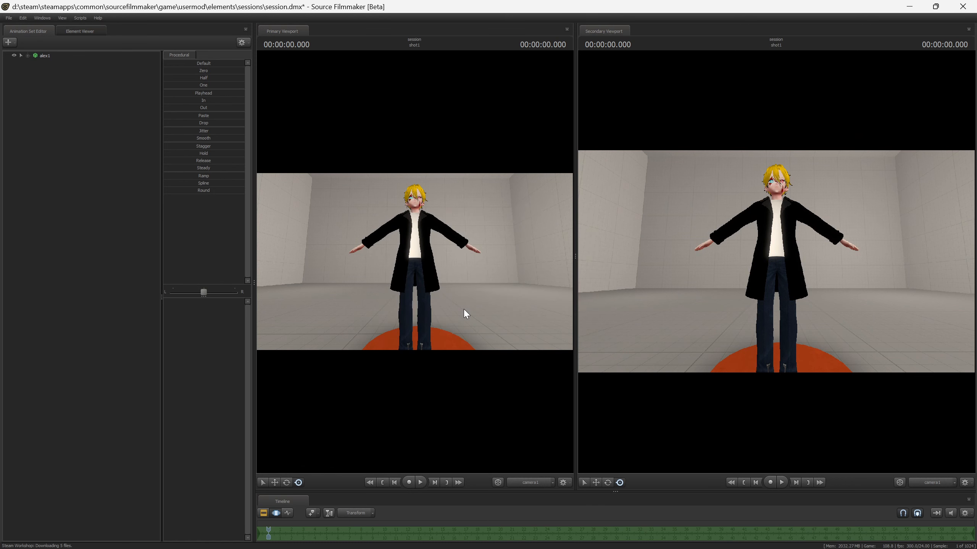
- Expand the alex1 animation set and examine the bone names in its Body, Arms, Fingers and Legs groups
left_click(27, 55)
left_click(66, 85)
left_click(64, 183)
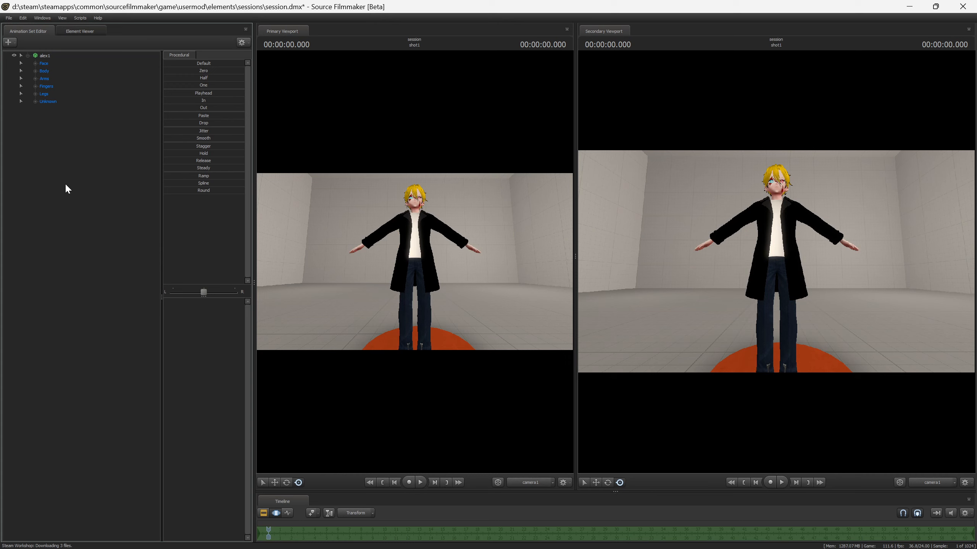
left_click(35, 70)
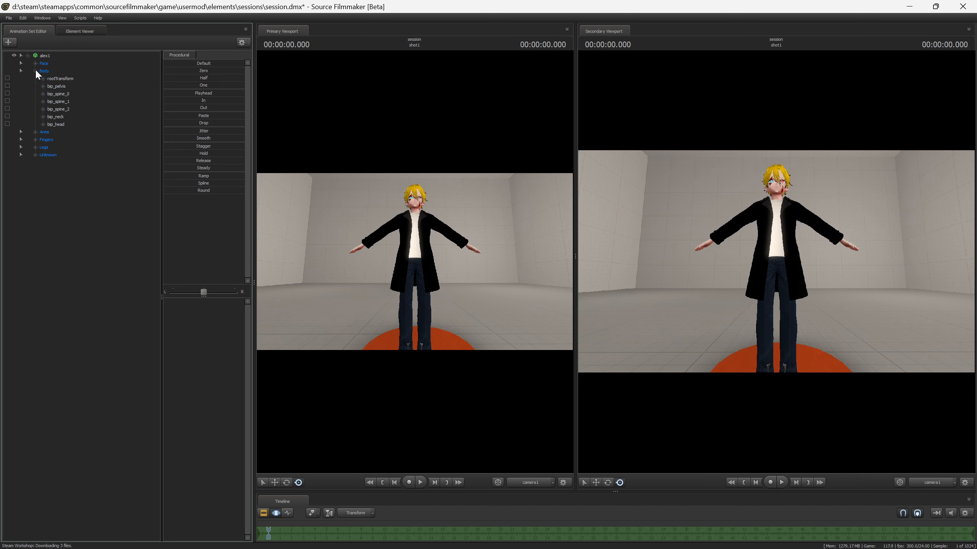
left_click(36, 71)
left_click(36, 79)
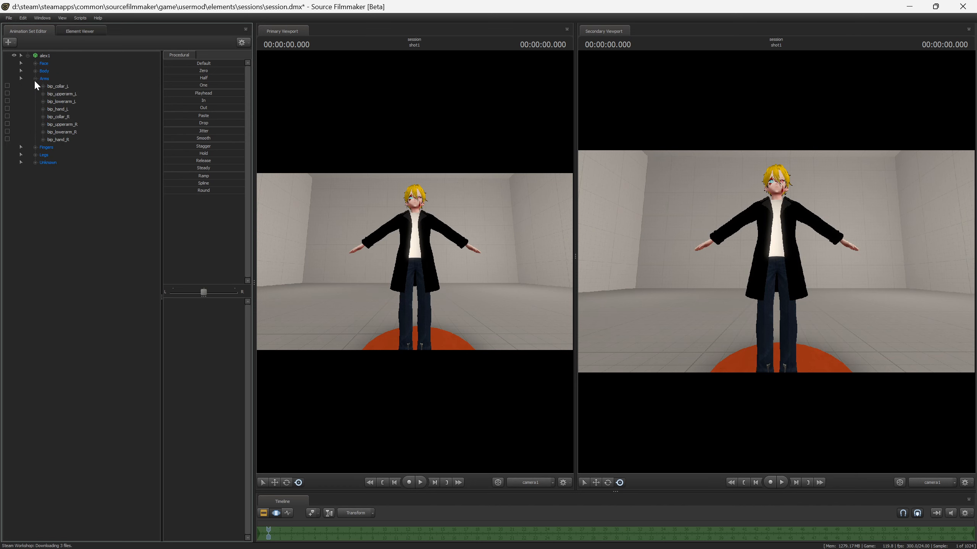
left_click(35, 78)
left_click(36, 86)
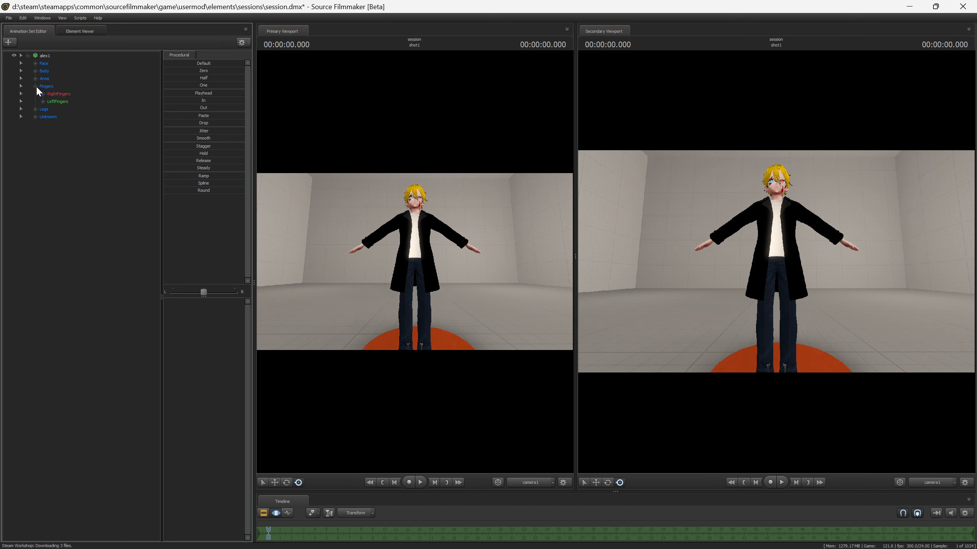
left_click(36, 86)
left_click(36, 94)
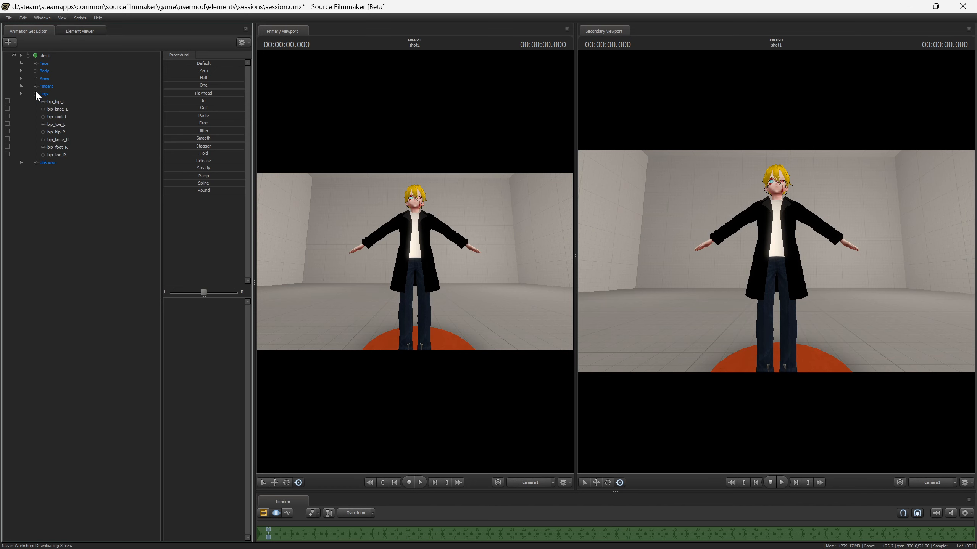
left_click(35, 93)
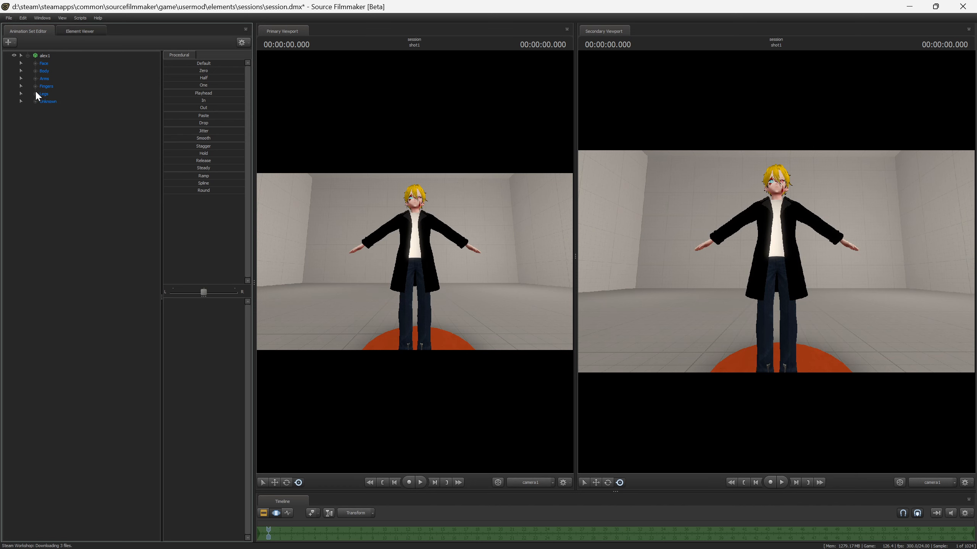
left_click(35, 71)
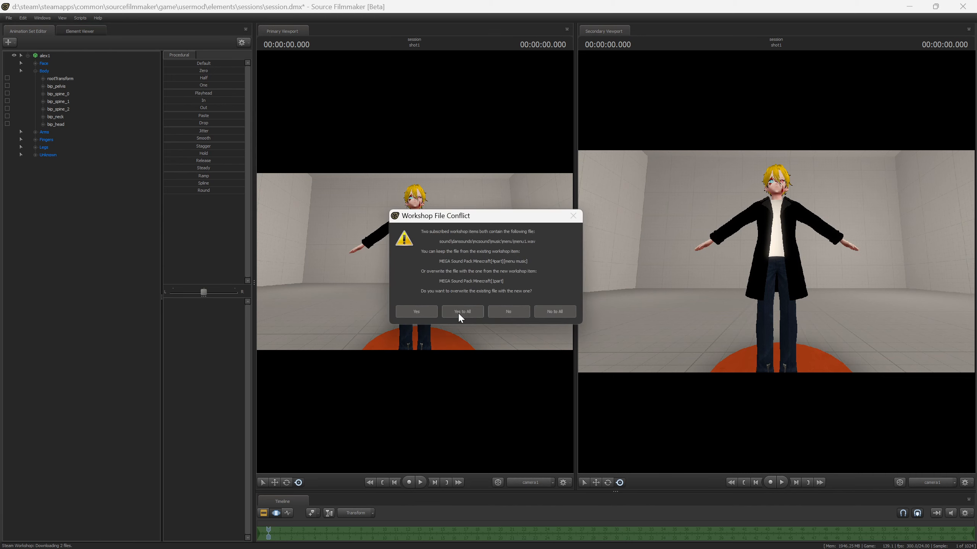
- Resolve the Workshop file conflict with Yes to All and dismiss the download completion notice
left_click(459, 314)
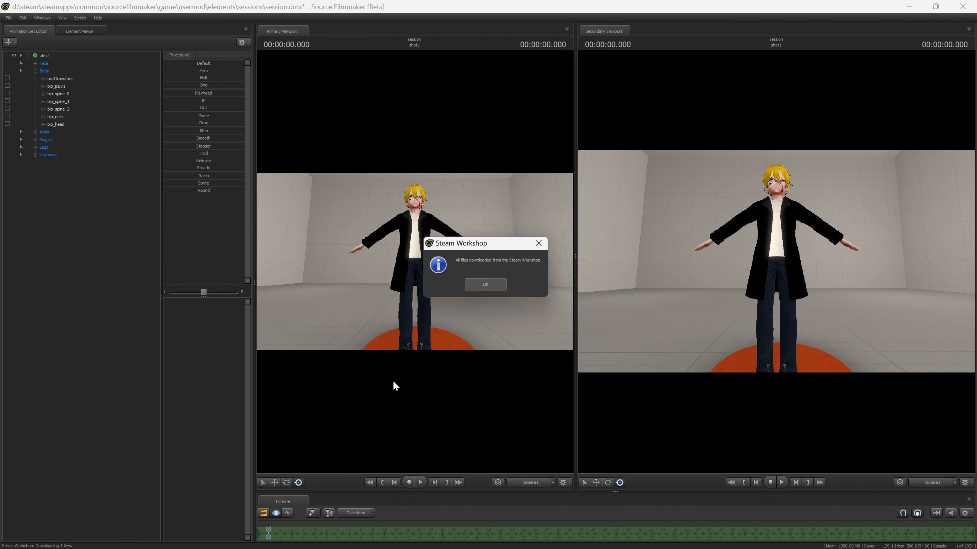
left_click(485, 285)
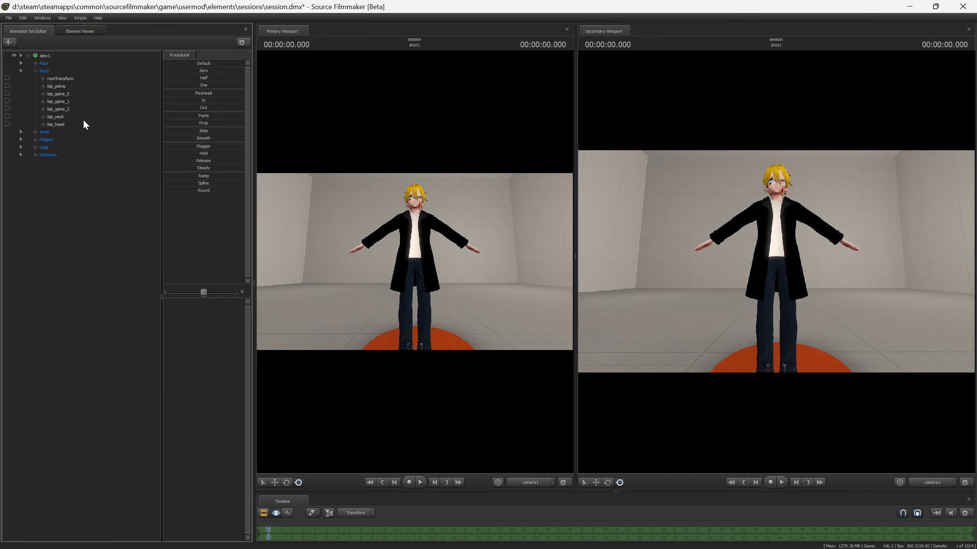
- Switch to Blender and rename the armature's Hips bone to bip_pelvis
left_click(626, 536)
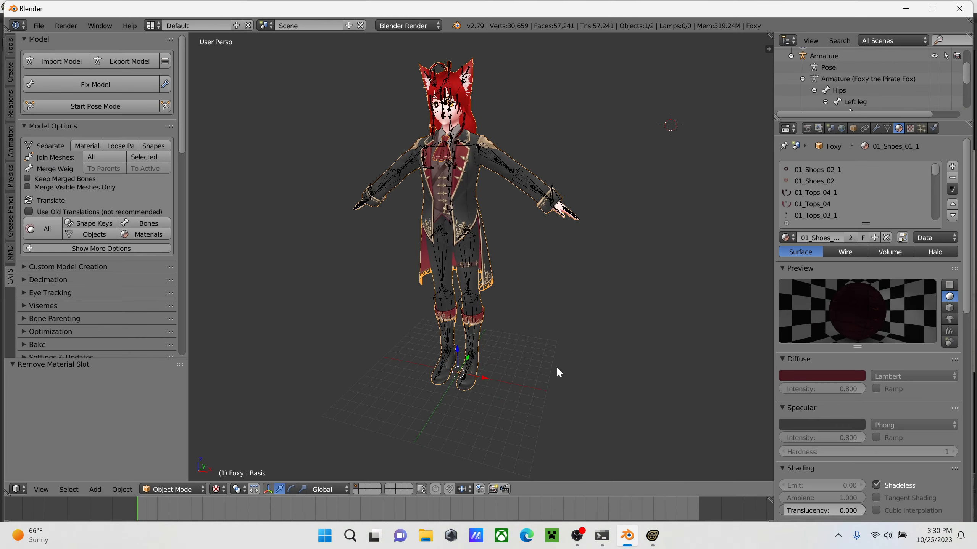
scroll(844, 67, "down", 2)
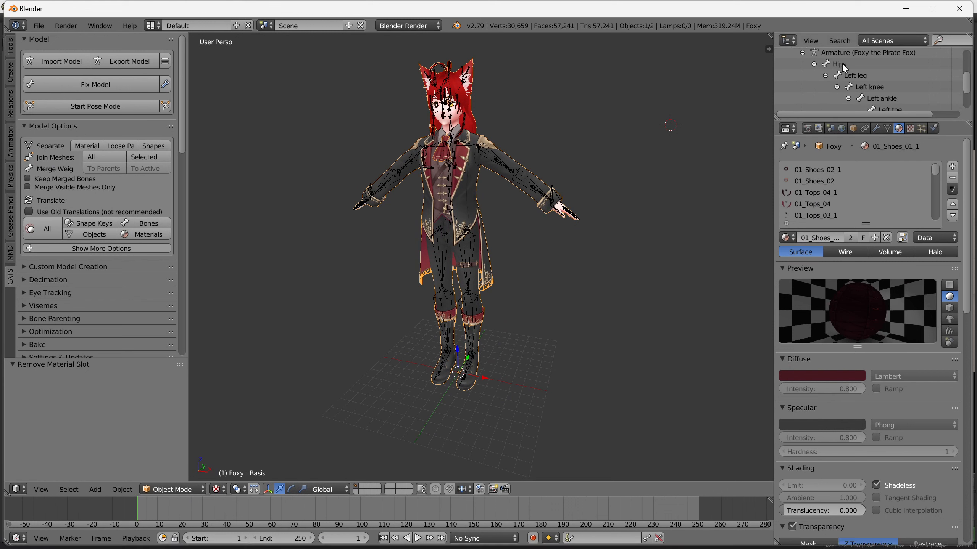
left_click(844, 68)
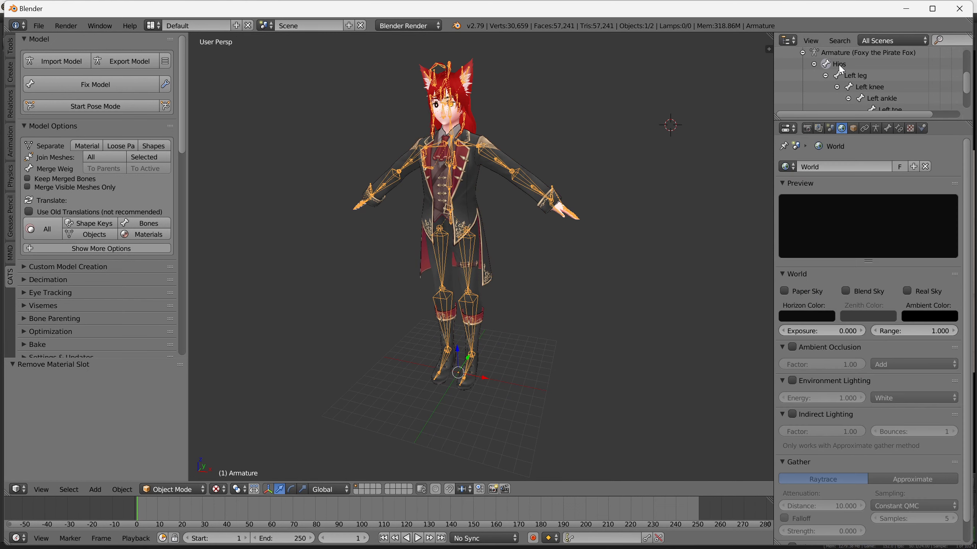
left_click(888, 131)
left_click(823, 168)
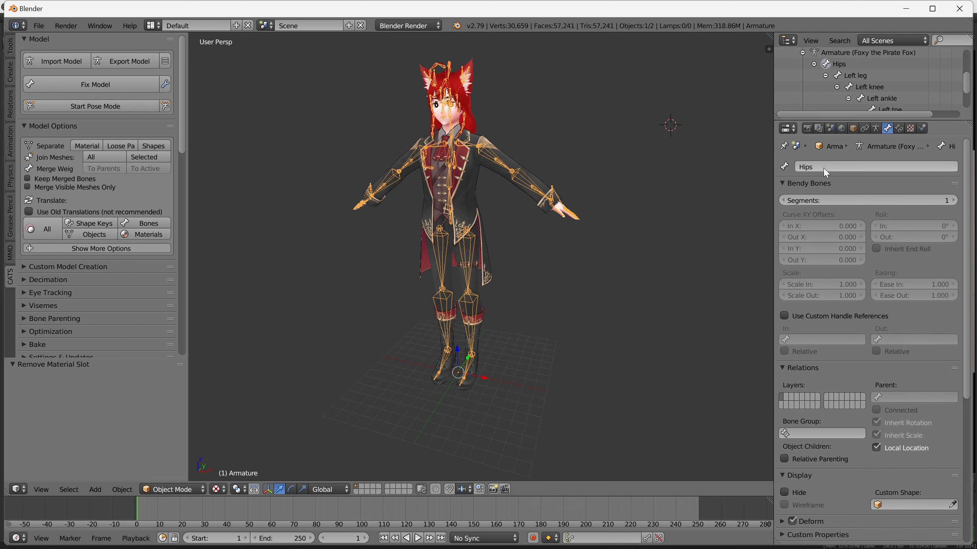
key("BackSpace")
type("bi")
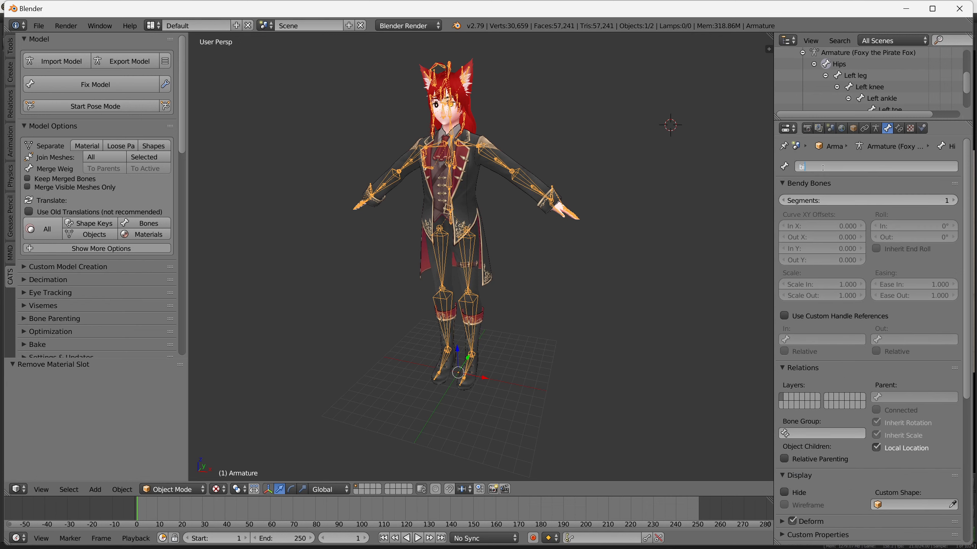
type("p_pelvis")
key("Return")
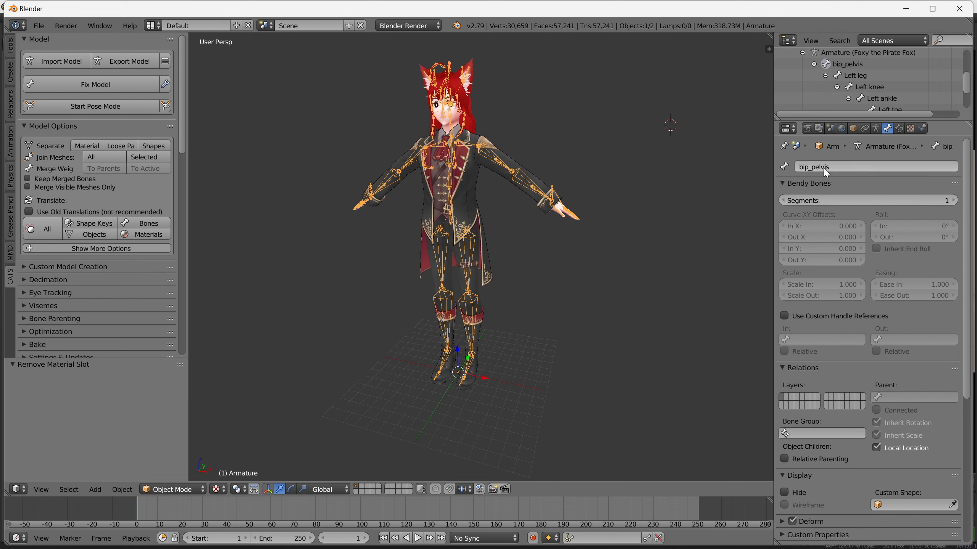
- Rename the Left leg bone under bip_pelvis to bip_hip_L
left_click(867, 76)
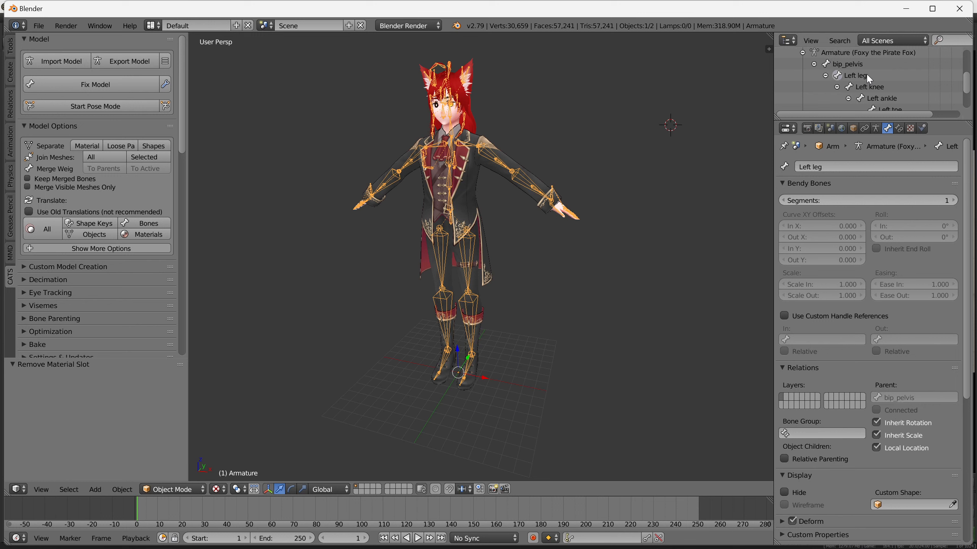
scroll(869, 76, "down", 1)
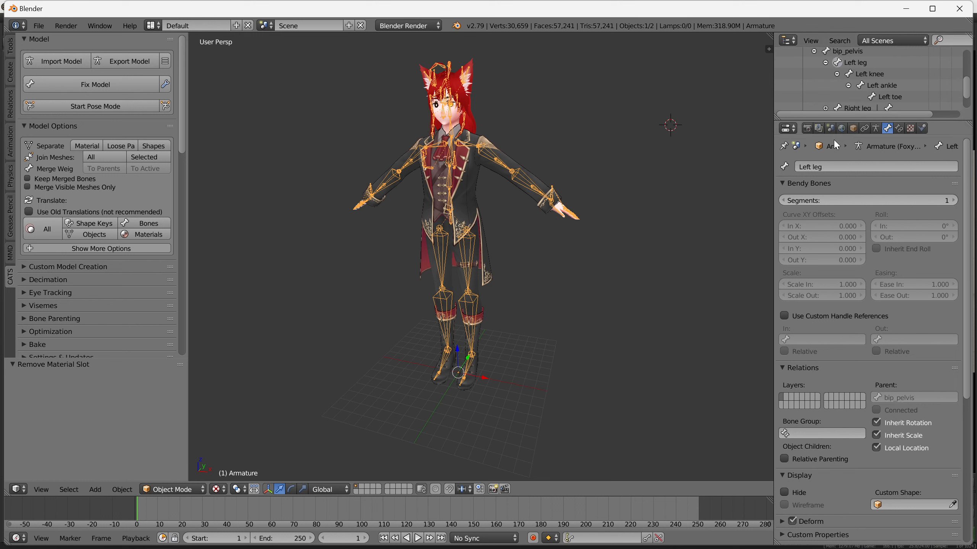
left_click(832, 168)
key("End")
key("BackSpace")
type("_hip")
key("BackSpace")
key("BackSpace")
key("BackSpace")
key("BackSpace")
key("BackSpace")
key("BackSpace")
key("BackSpace")
key("BackSpace")
type("bip_hip_L")
key("Return")
- Rename the Left knee bone to bip_leg_L
left_click(871, 76)
left_click(844, 166)
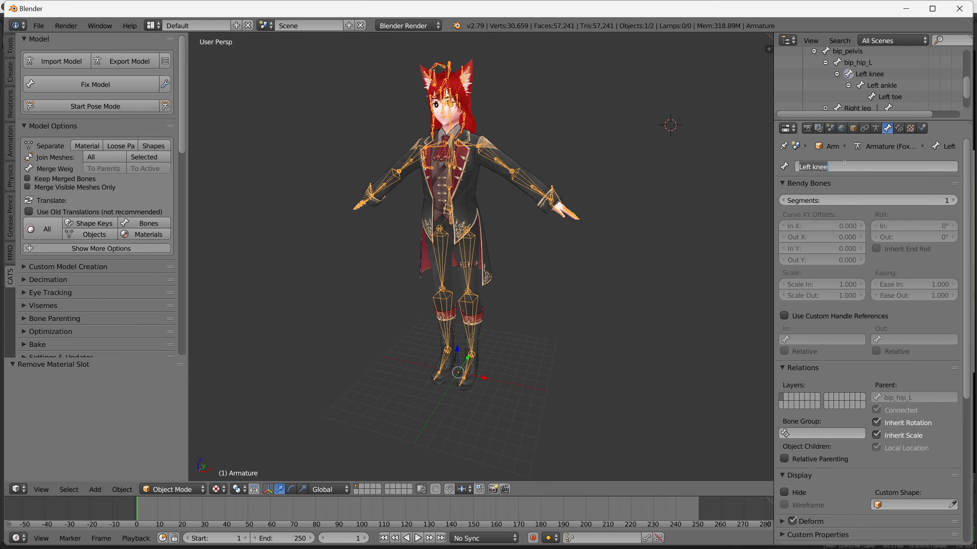
key("BackSpace")
type("bip_leg_L")
key("Return")
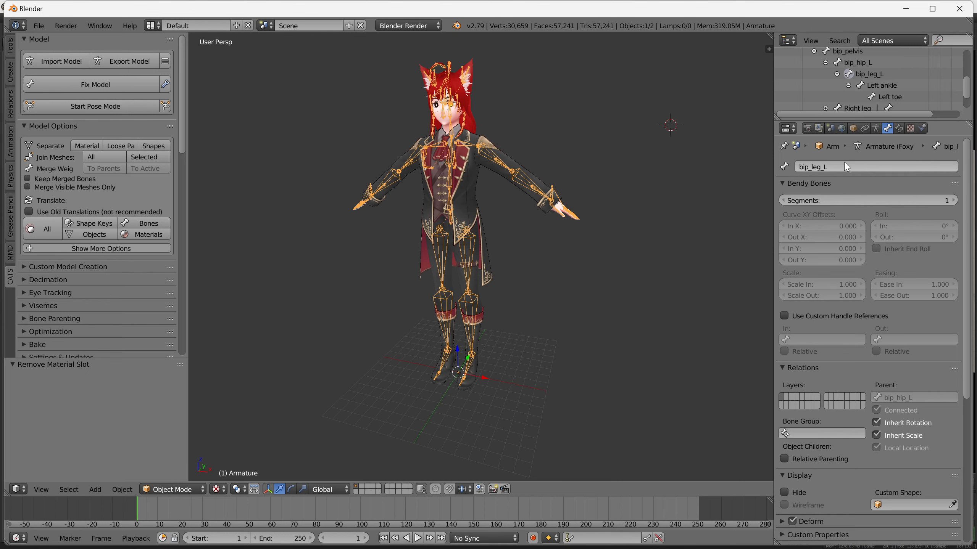
- Switch to Source Filmmaker, check the bone names in alex1's Legs group, and return to Blender
left_click(652, 537)
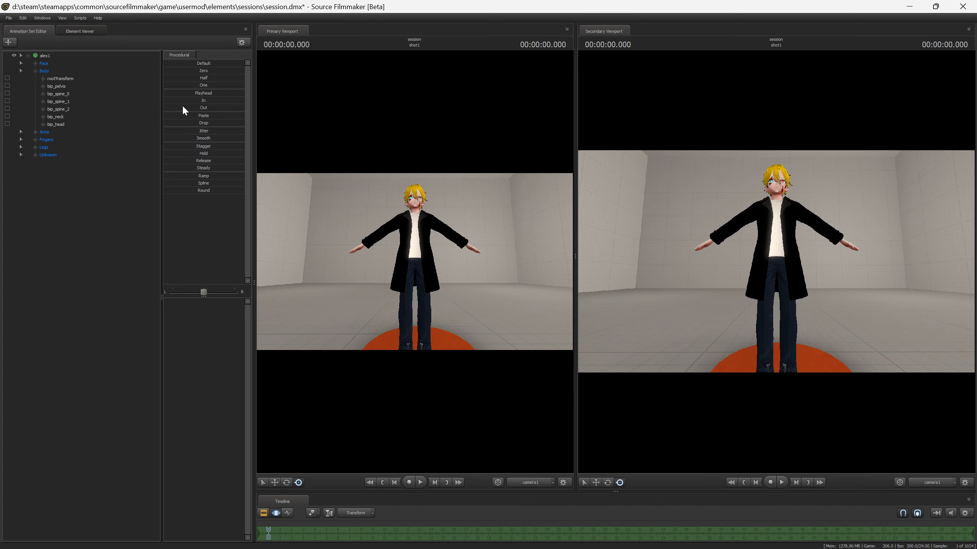
left_click(35, 147)
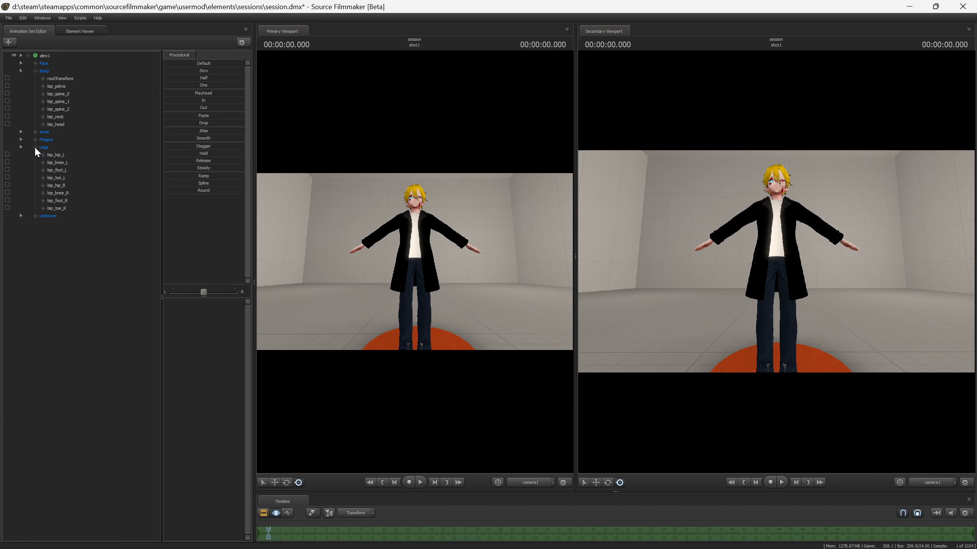
left_click(35, 147)
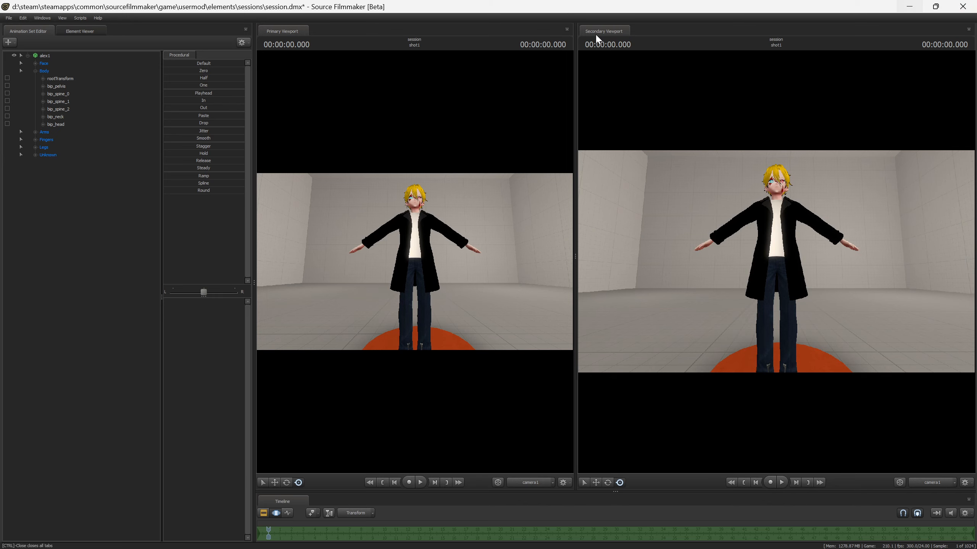
left_click(35, 148)
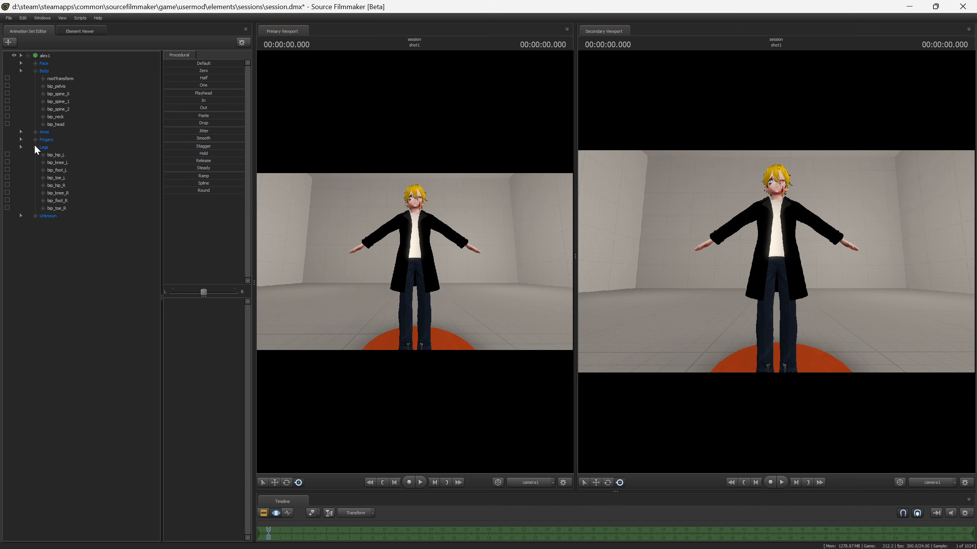
left_click(35, 146)
left_click(912, 7)
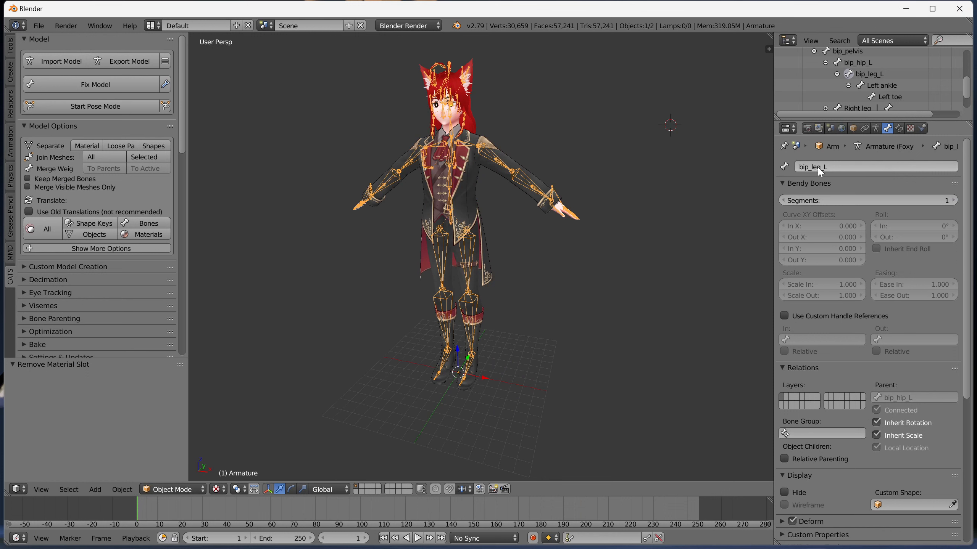
- Correct the name of the bip_leg_L bone to bip_knee_L
left_click(819, 170)
left_click(820, 168)
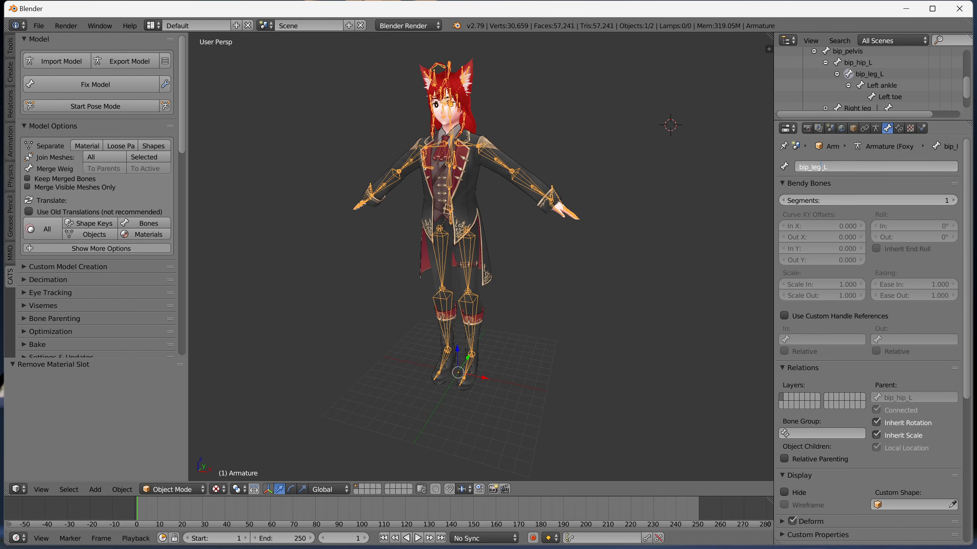
key("BackSpace")
key("BackSpace")
key("BackSpace")
type("knee")
key("Return")
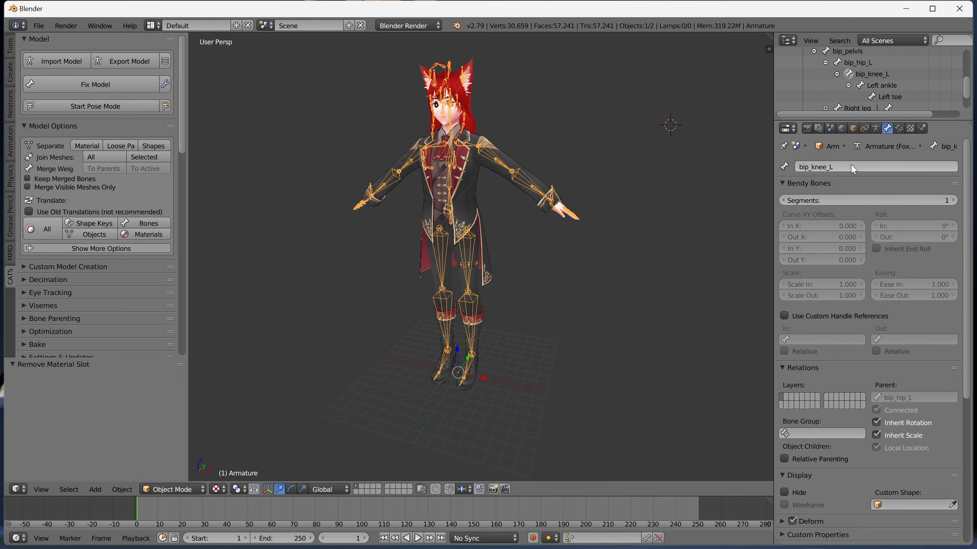
- Rename the Left ankle bone to bip_foot_L
left_click(891, 86)
double_click(844, 166)
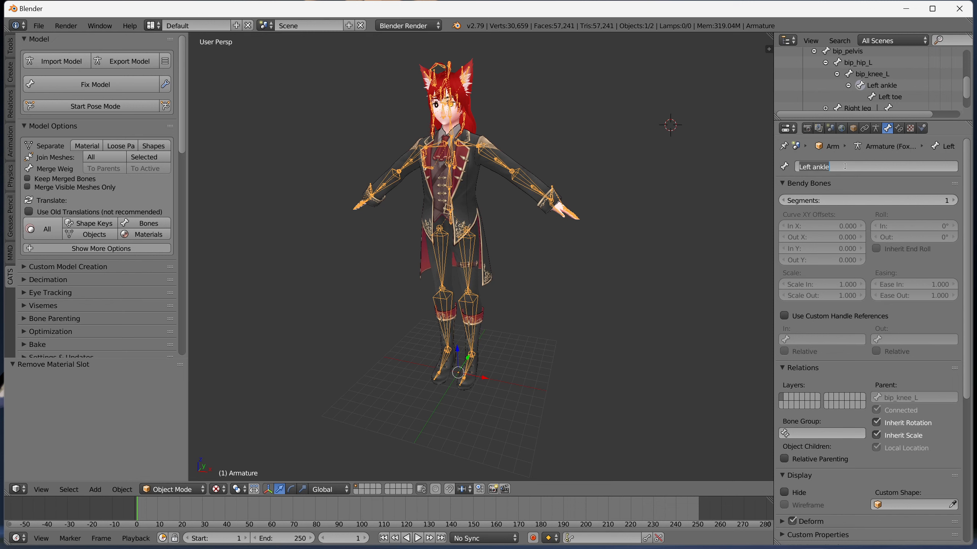
key("BackSpace")
type("bip_foot_L")
key("Return")
- Rename the Left toe bone to bip_toe_L
left_click(889, 97)
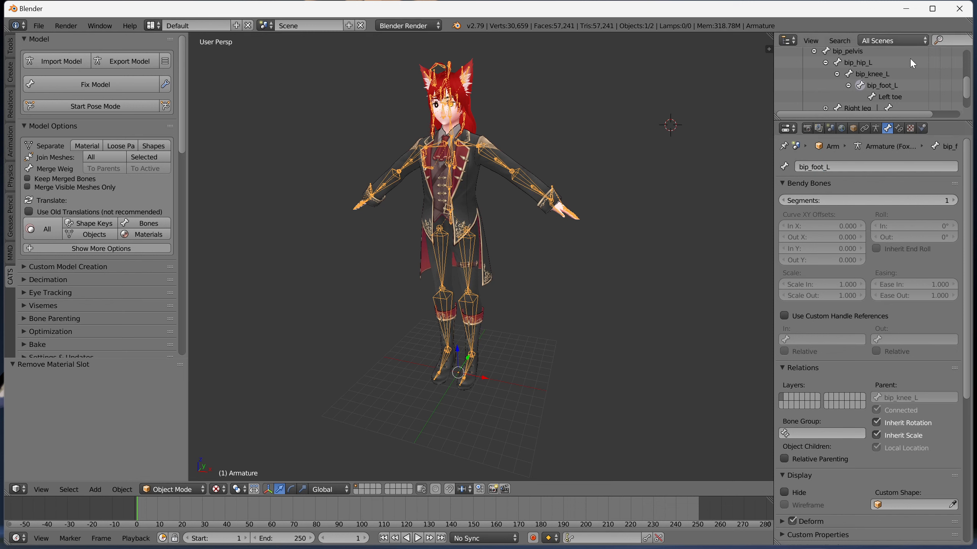
double_click(867, 165)
key("BackSpace")
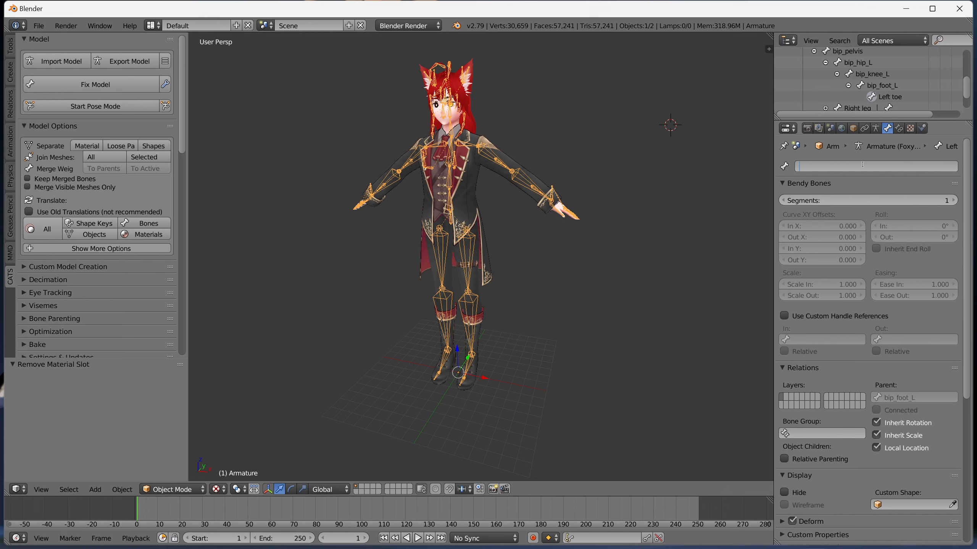
type("bip_toe_L")
key("Return")
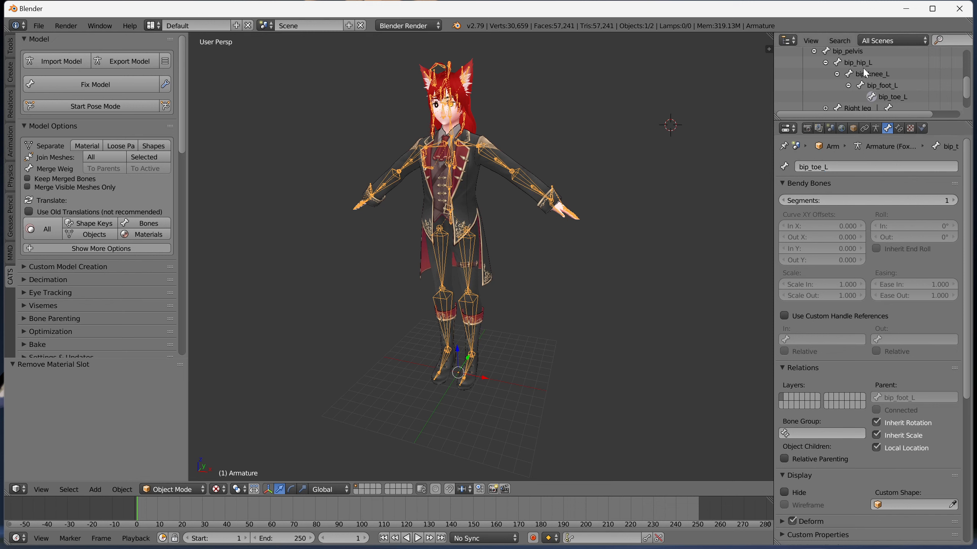
- Collapse the bip_hip_L branch, expand the right leg chain down to the toe, and select the Right leg bone
scroll(865, 73, "up", 1)
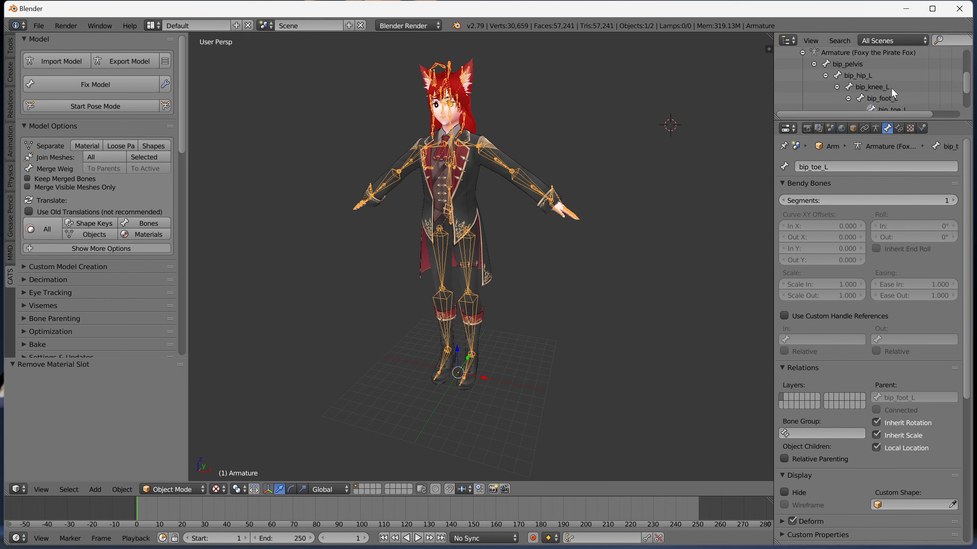
left_click(825, 75)
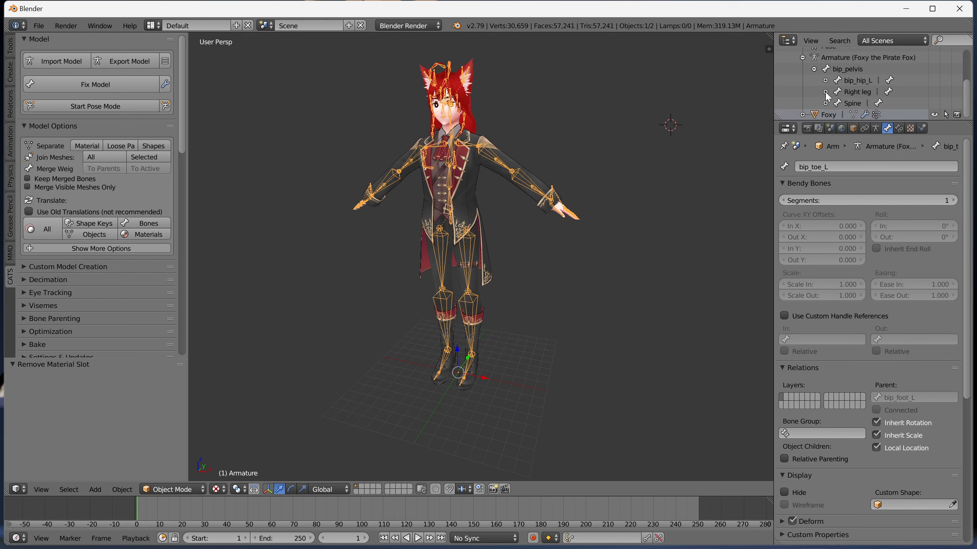
left_click(826, 92)
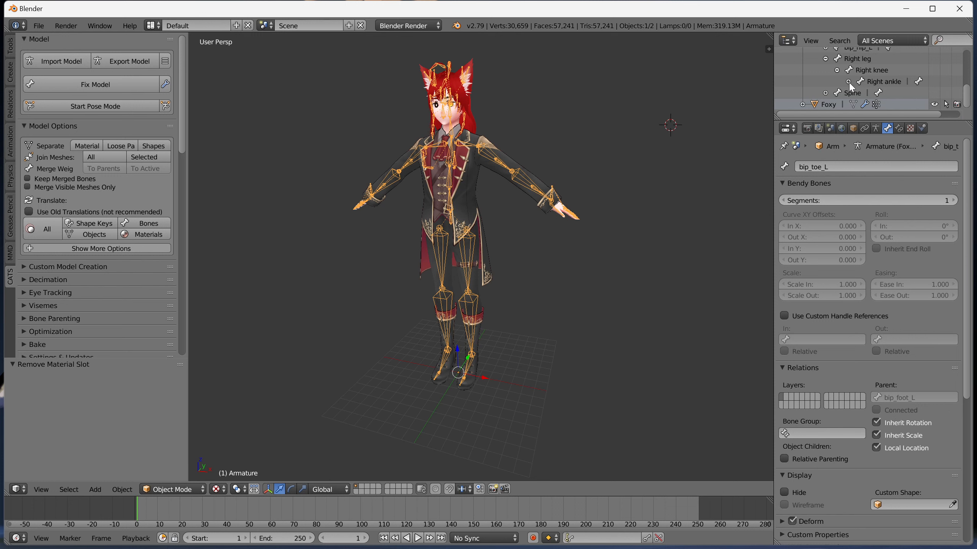
left_click(849, 82)
scroll(851, 75, "up", 1)
left_click(857, 74)
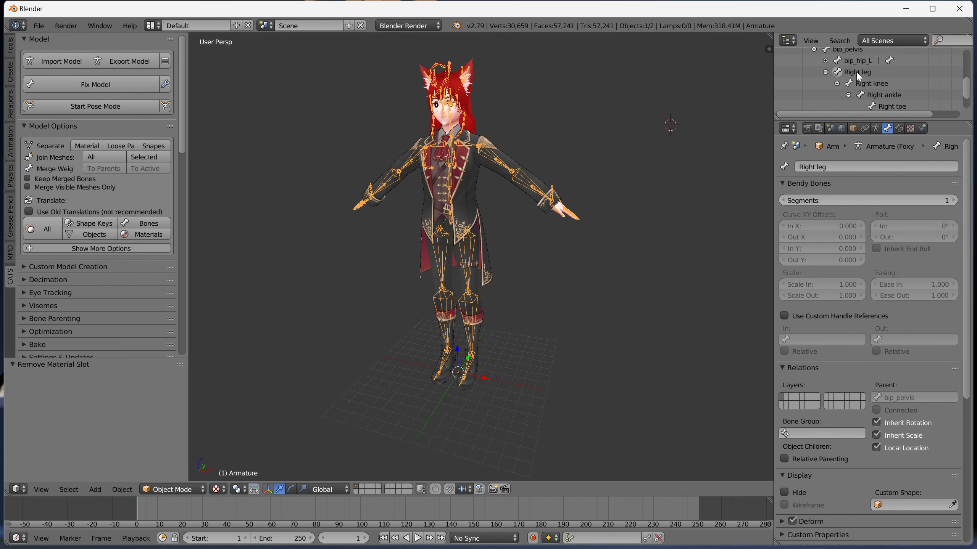
- Rename the Right leg bone under bip_pelvis as bip_hip_R
left_click(832, 166)
type("b")
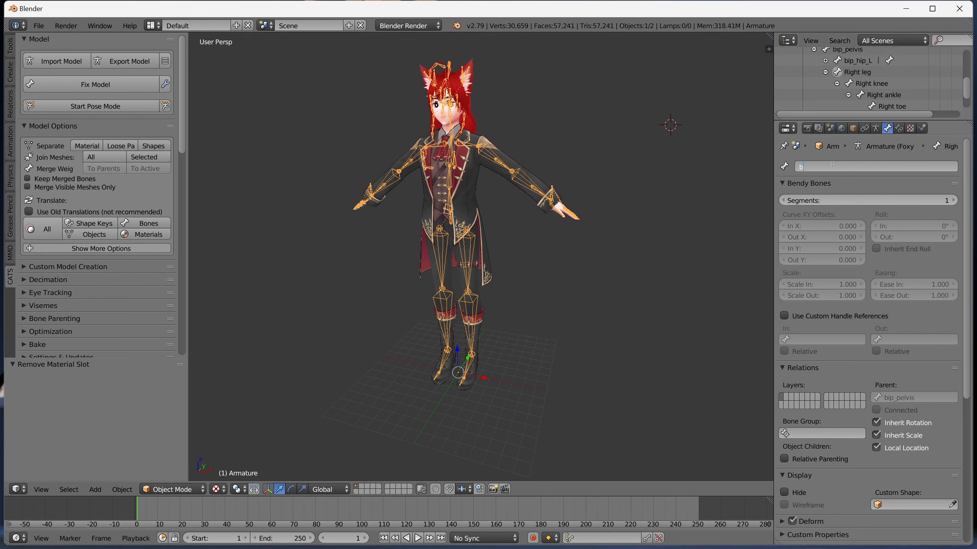
type("ip_hip_L")
key("Return")
left_click(848, 166)
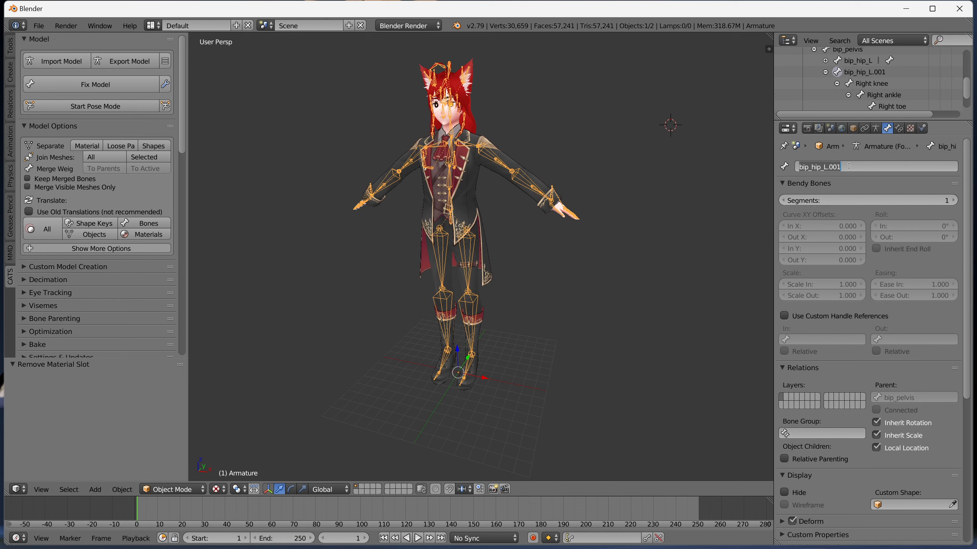
left_click(848, 167)
key("BackSpace")
key("BackSpace")
key("BackSpace")
key("BackSpace")
key("BackSpace")
type("R")
key("Return")
- Rename the Right knee bone under bip_hip_R as bip_knee_R
left_click(875, 84)
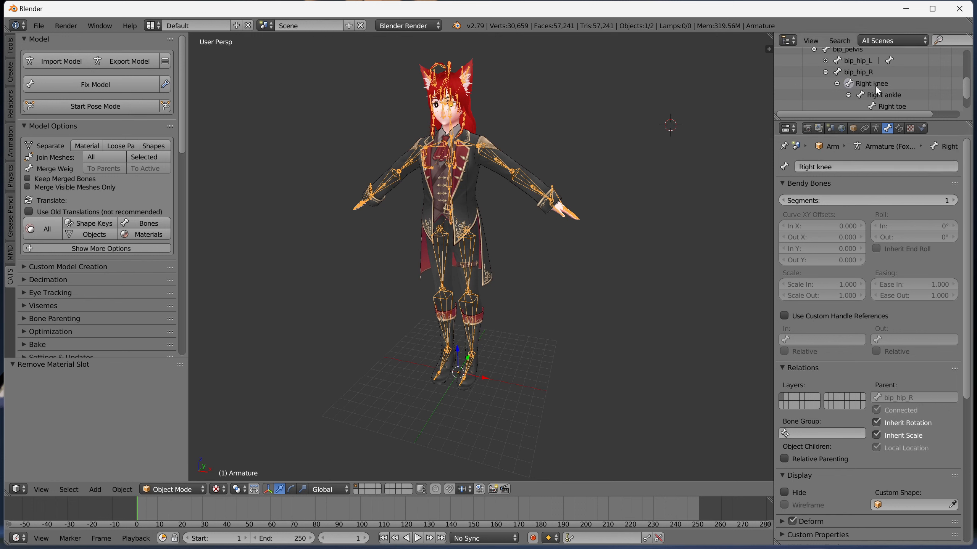
left_click(849, 168)
key("BackSpace")
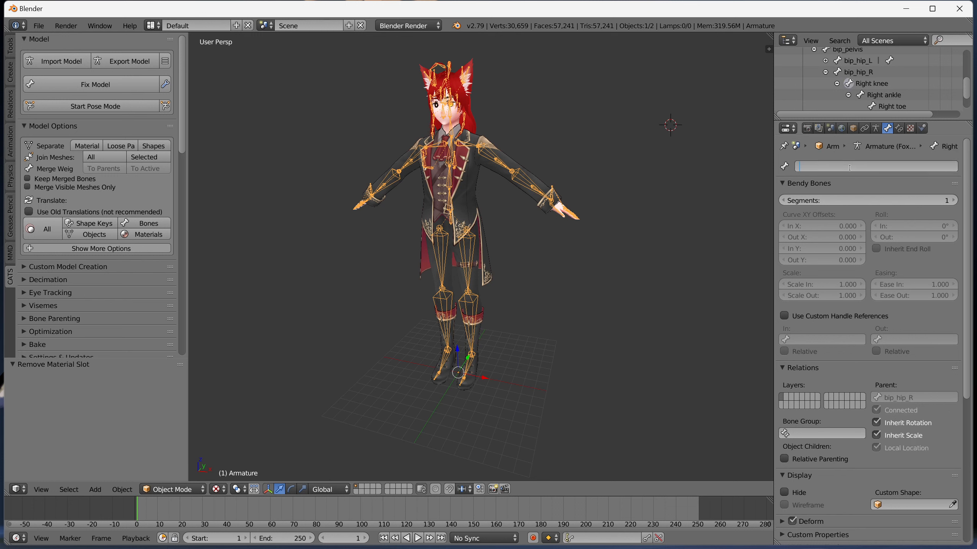
type("bip_knee_R")
key("Return")
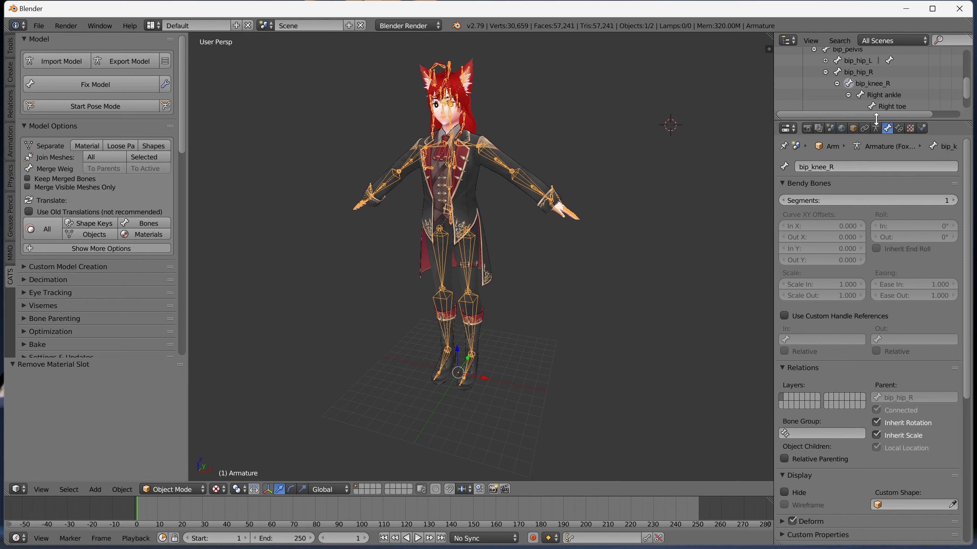
- Rename the Right ankle bone under bip_knee_R as bip_foot_R
left_click(882, 95)
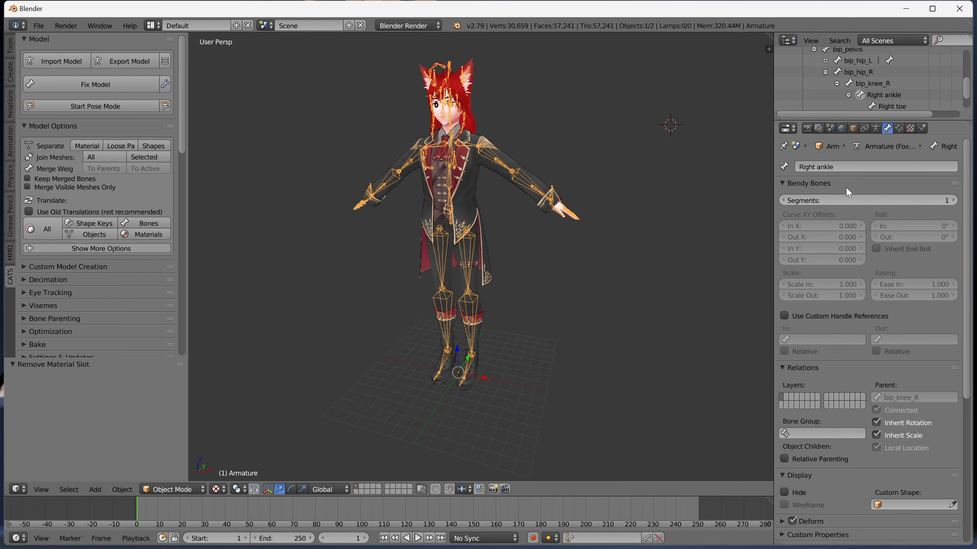
left_click(851, 166)
type("bip_foot_R")
key("Return")
- Rename the Right toe bone under bip_foot_R as bip_toe_R
scroll(869, 77, "down", 2)
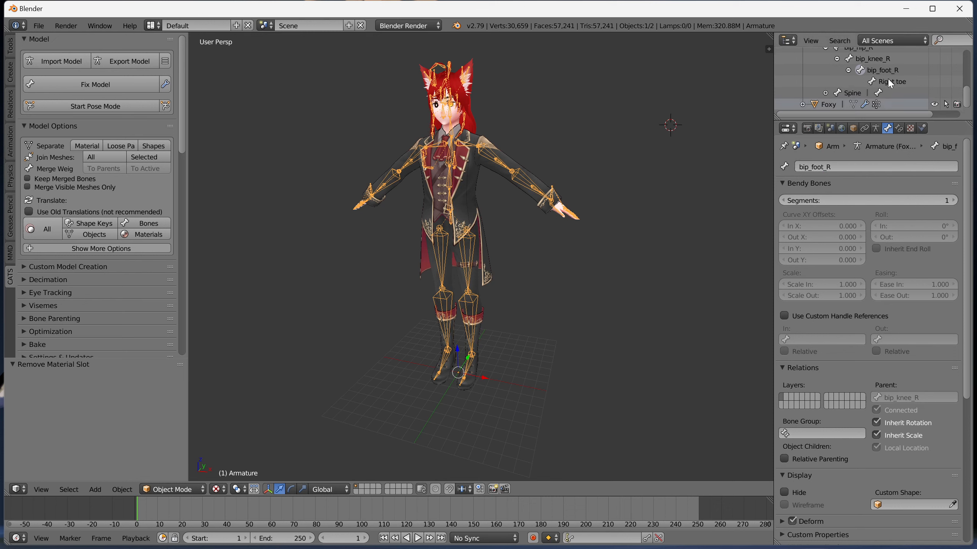
left_click(891, 83)
left_click(849, 169)
key("BackSpace")
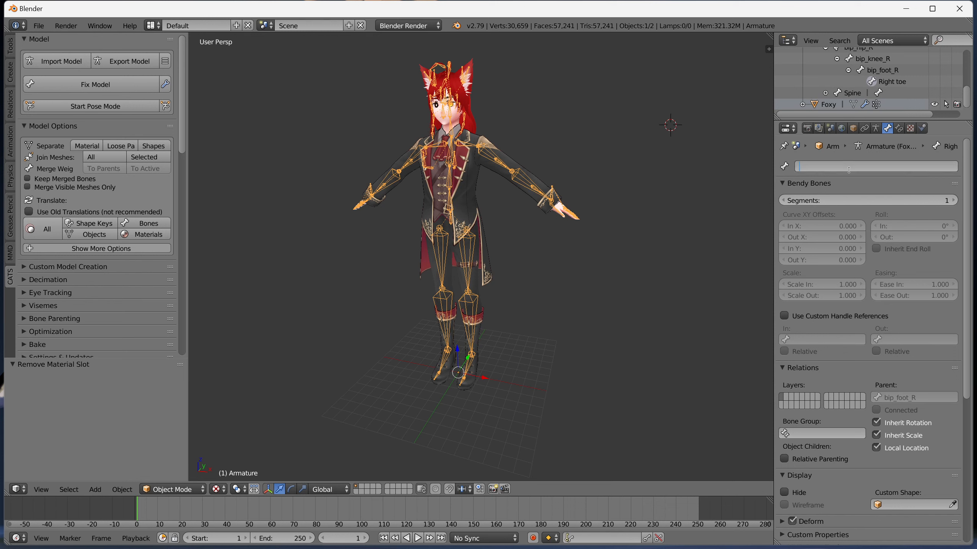
type("bip_")
type("toe_R")
key("Return")
- Collapse the bip_hip_R branch and expand the Spine, Chest and Upper Chest bones in the armature hierarchy
scroll(890, 95, "up", 1)
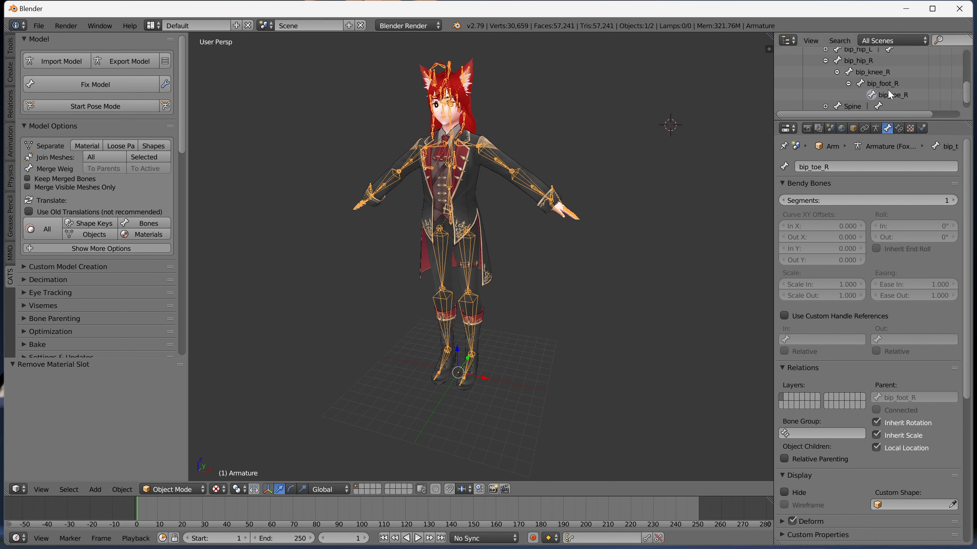
left_click(825, 60)
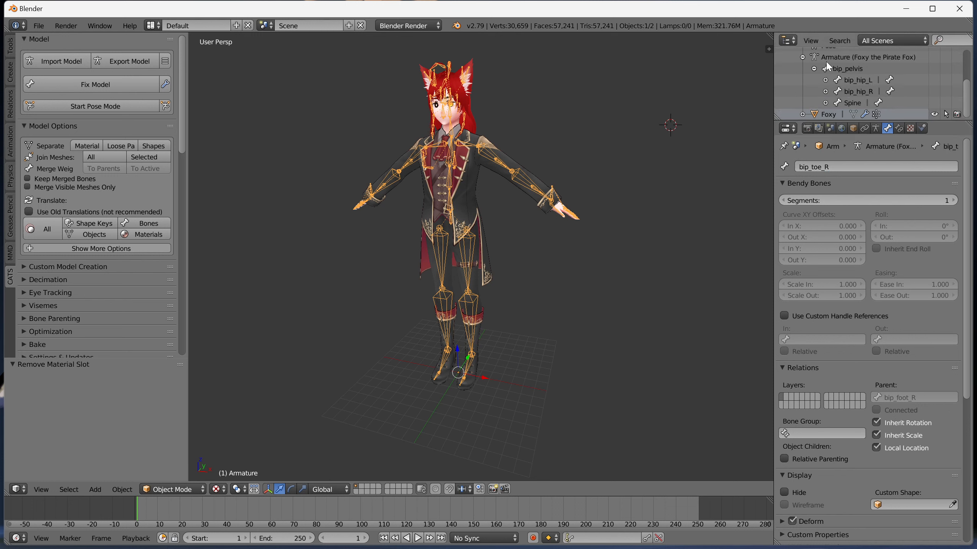
left_click(826, 103)
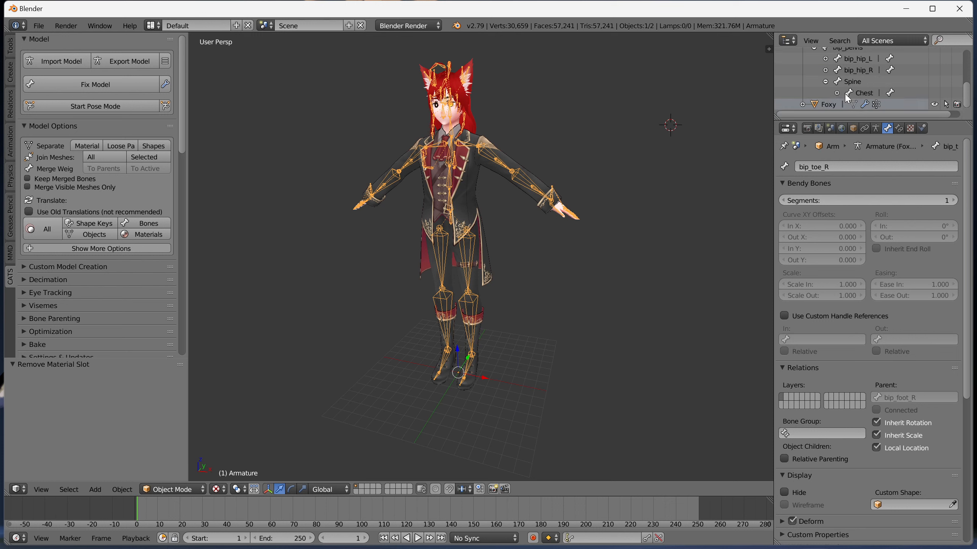
scroll(852, 76, "down", 1)
left_click(837, 93)
scroll(841, 89, "down", 1)
left_click(848, 93)
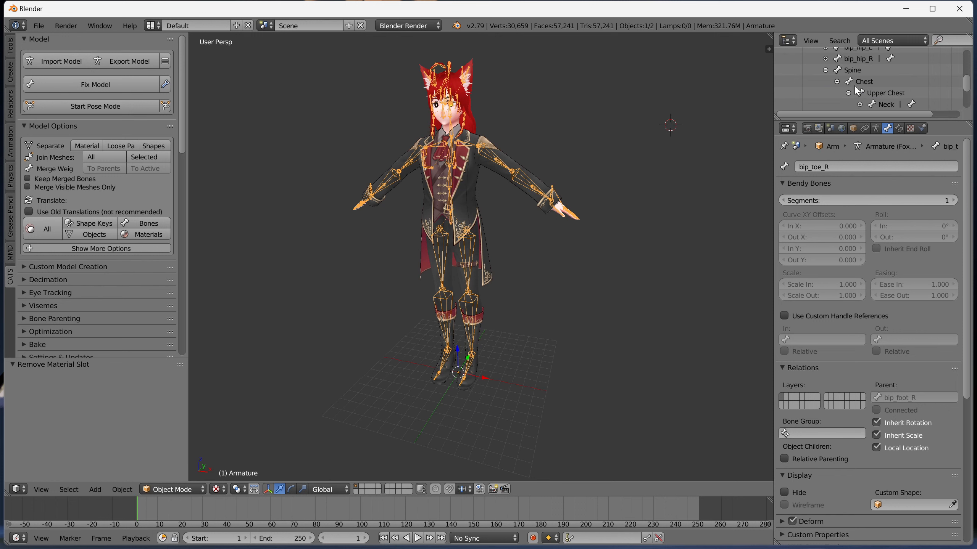
scroll(856, 88, "down", 1)
scroll(851, 72, "up", 1)
- Rename the Spine bone as bip_spine_0, checking the spine bone naming on the reference model in Source Filmmaker
left_click(854, 71)
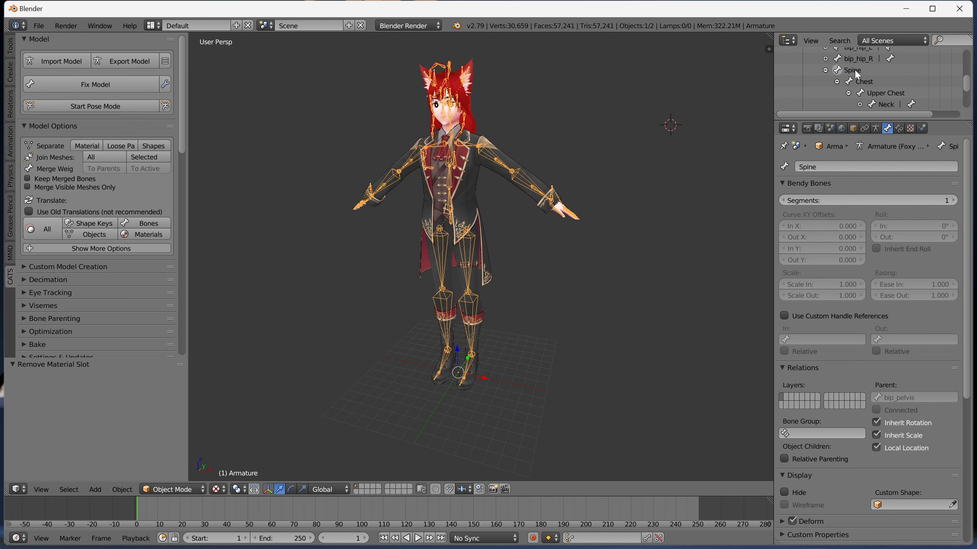
left_click(828, 166)
key("BackSpace")
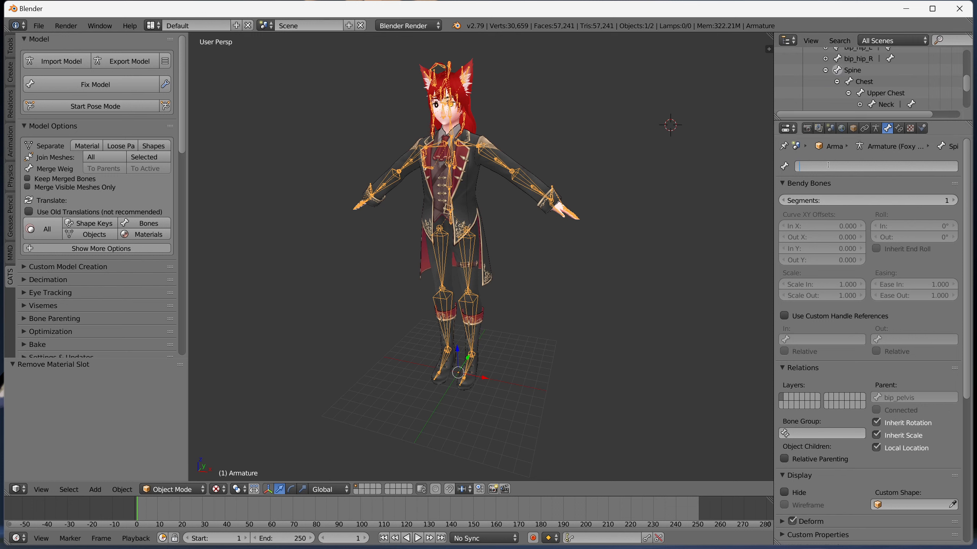
type("bip_spine")
mouse_move(600, 543)
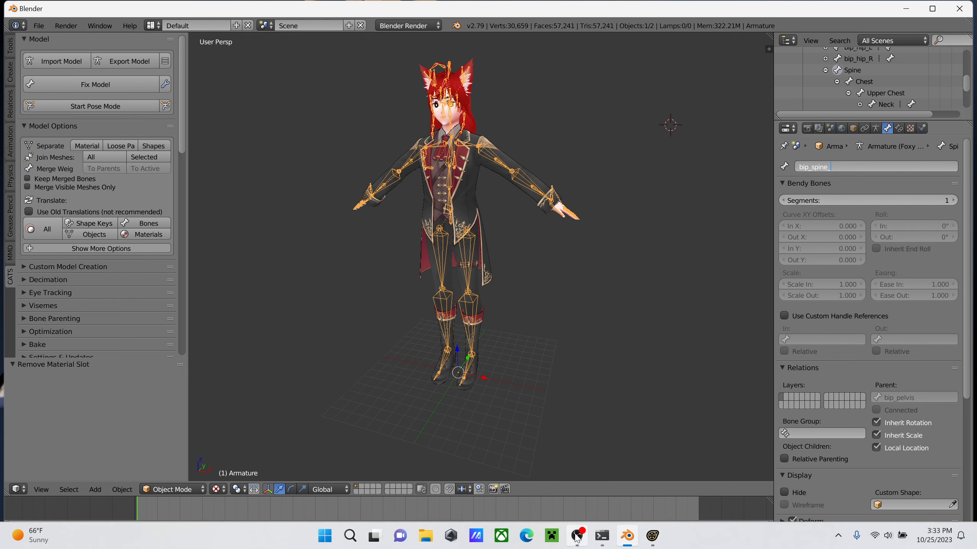
left_click(649, 541)
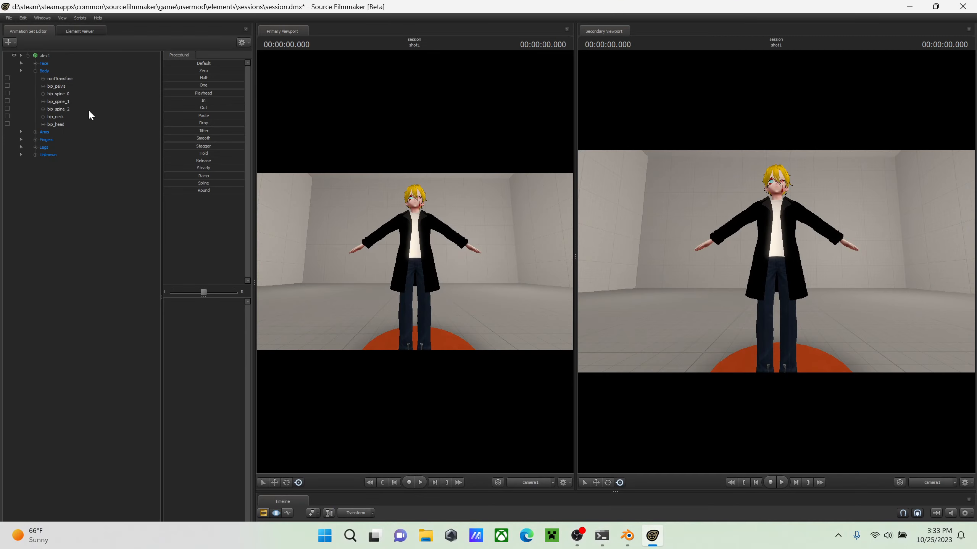
left_click(910, 6)
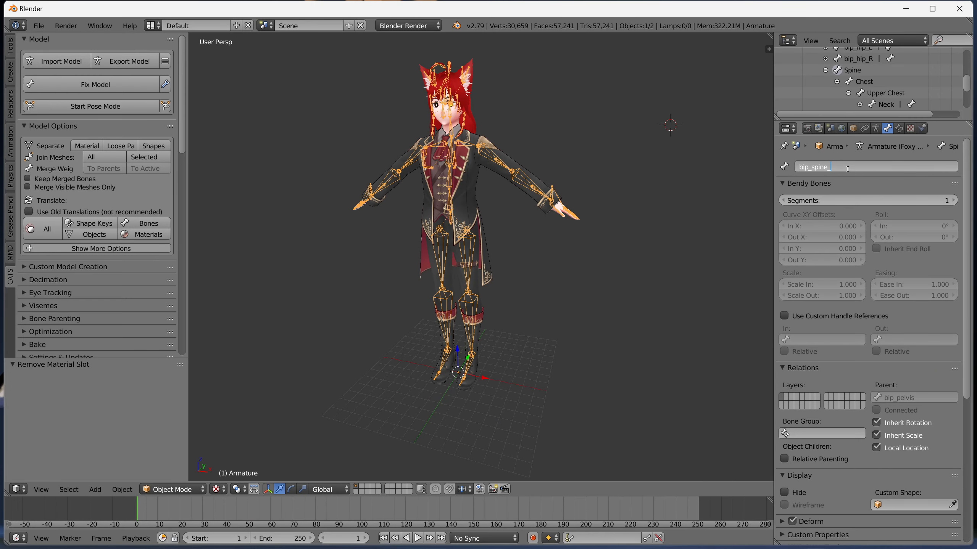
type("0")
key("Return")
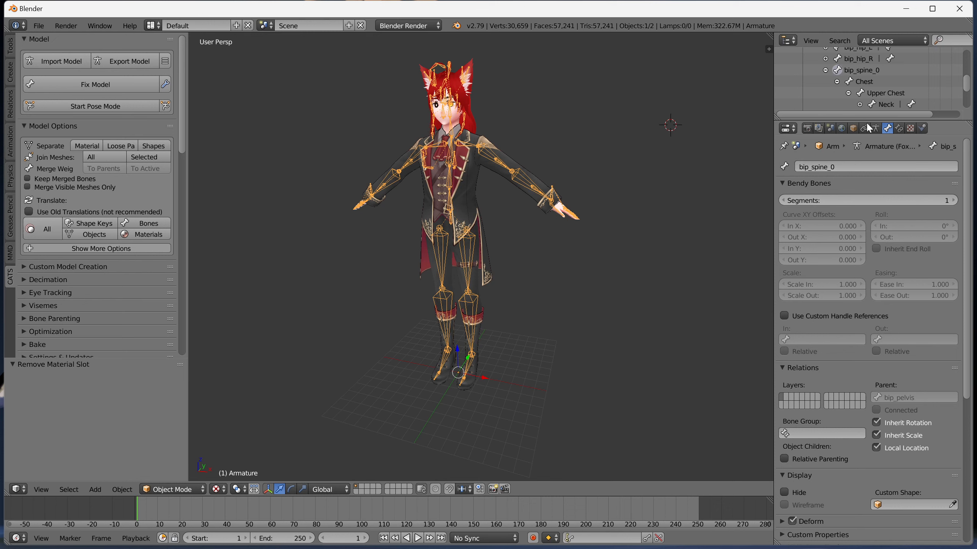
- Rename the Chest bone under bip_spine_0 as bip_spine_1
left_click(868, 79)
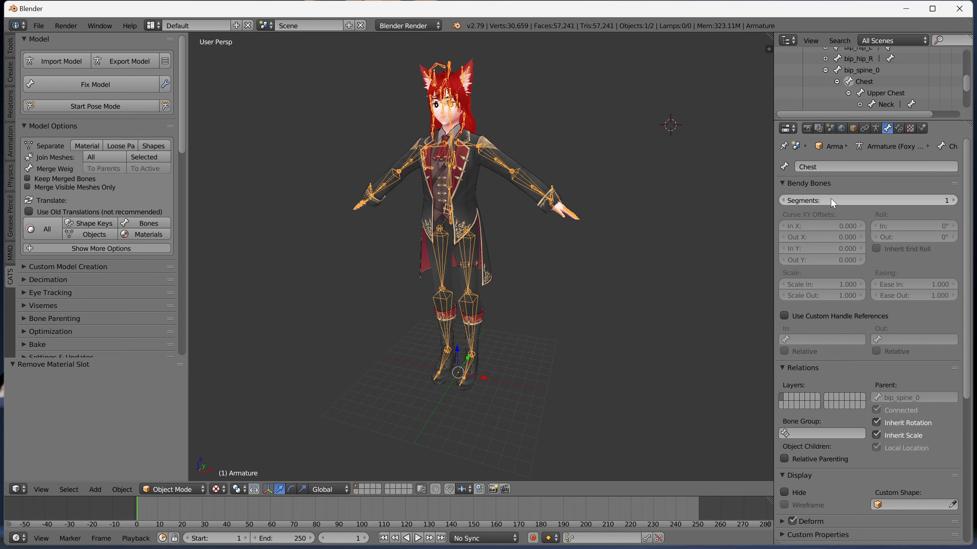
left_click(833, 162)
key("BackSpace")
type("bip")
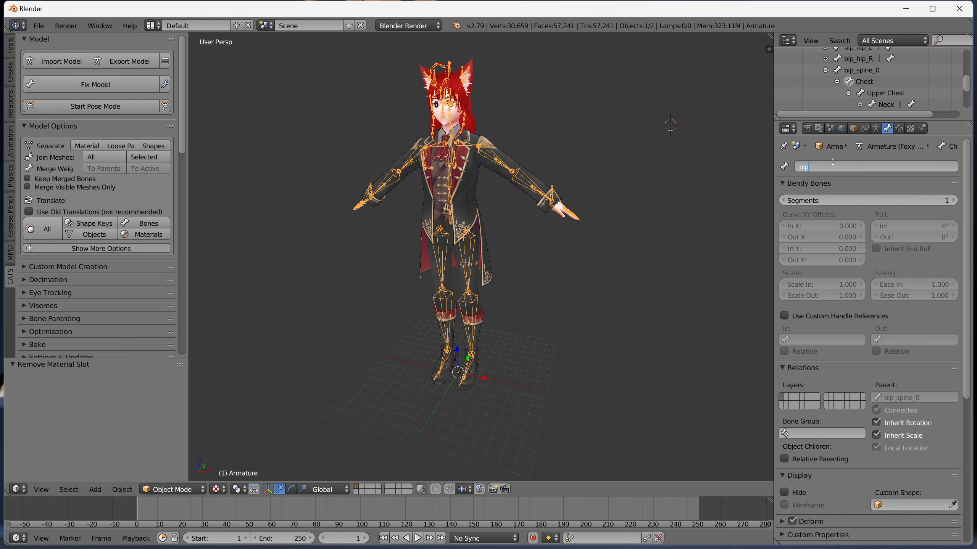
type("_spine_1")
key("Return")
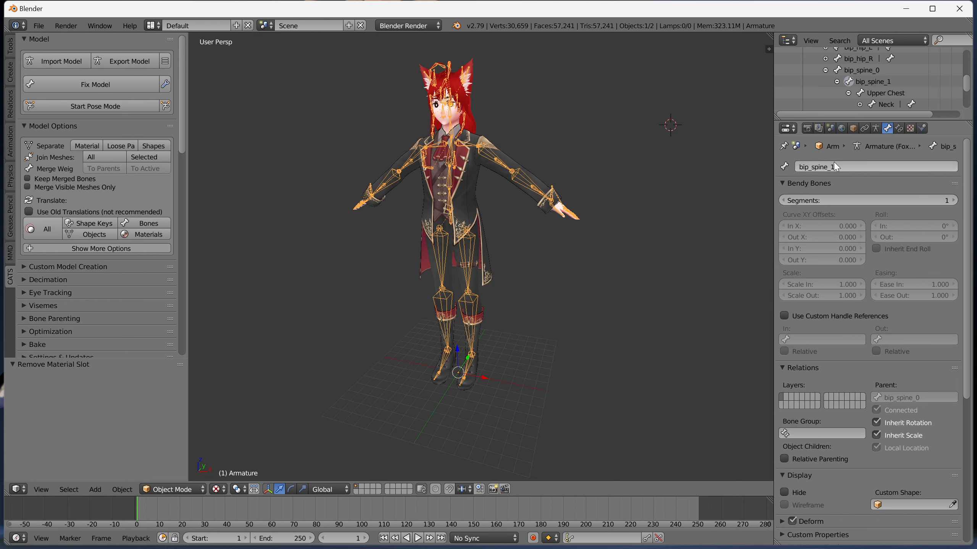
- Rename the Upper Chest bone under bip_spine_1 as bip_spine_2
left_click(895, 93)
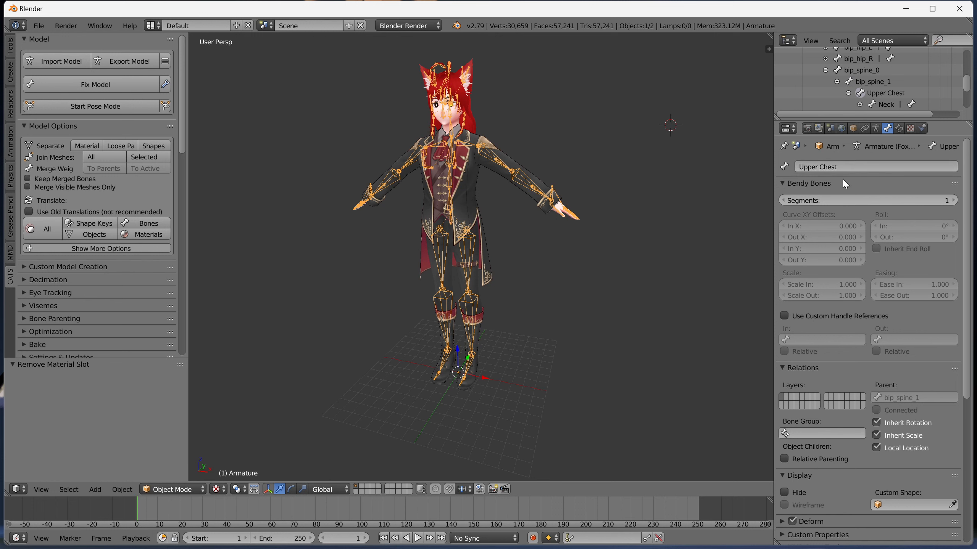
left_click(847, 167)
key("BackSpace")
type("bip_spine_2")
key("Return")
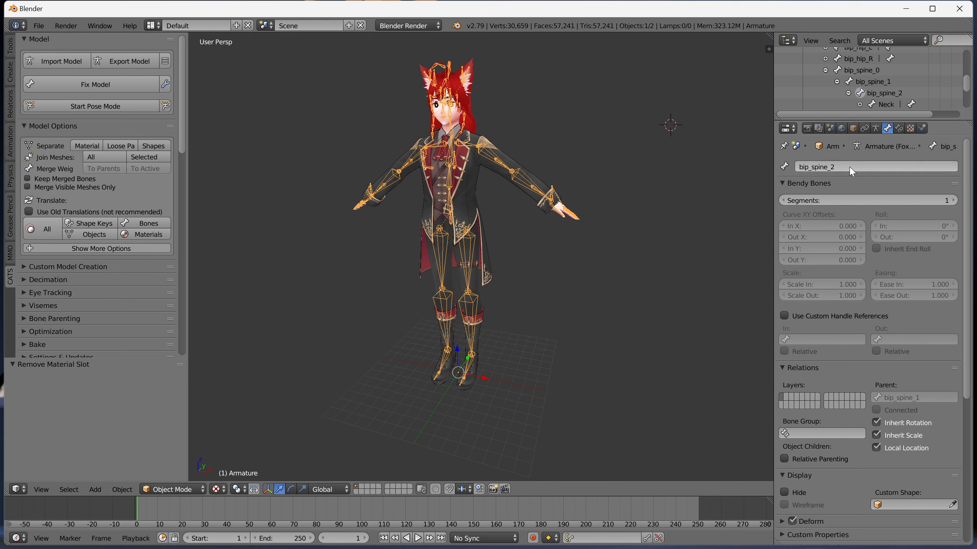
- Expand the Neck bone under bip_spine_2 and rename it as bip_neck
left_click(859, 104)
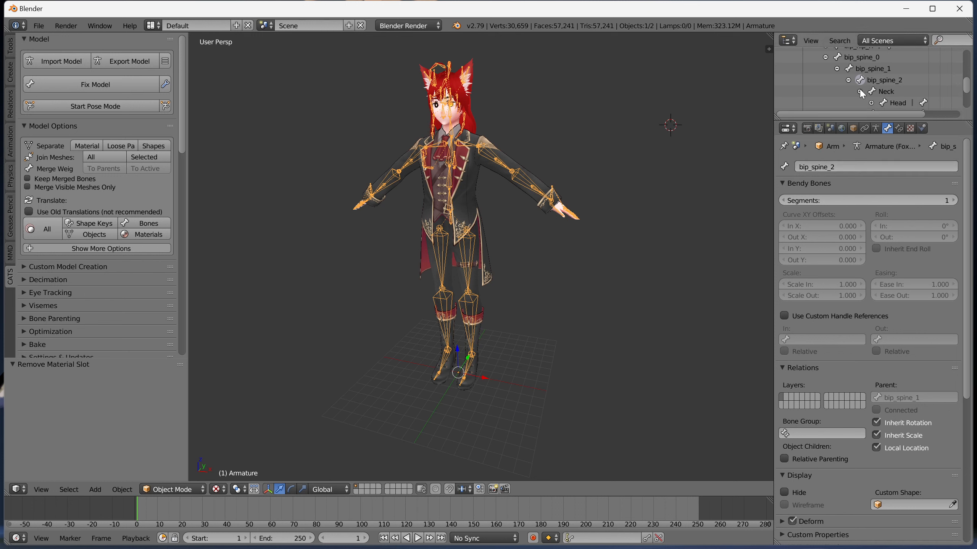
scroll(891, 83, "down", 2)
left_click(890, 81)
left_click(856, 166)
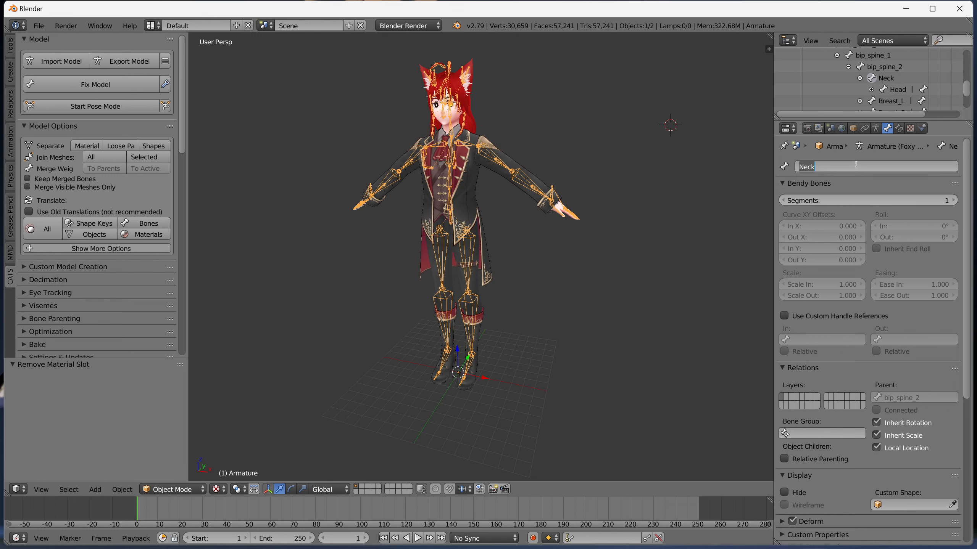
type("bip_neck")
key("Return")
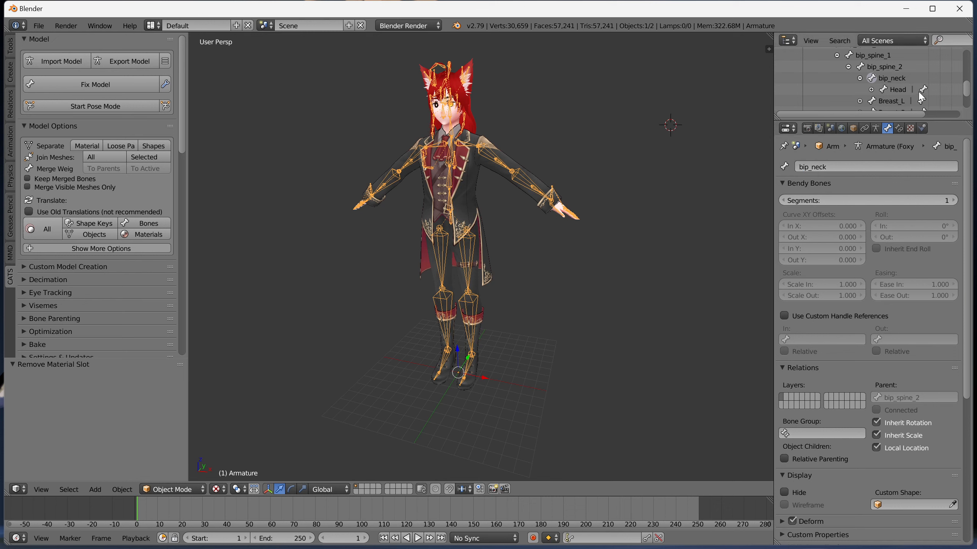
- Rename the Head bone under bip_neck as bip_head
left_click(893, 89)
left_click(836, 168)
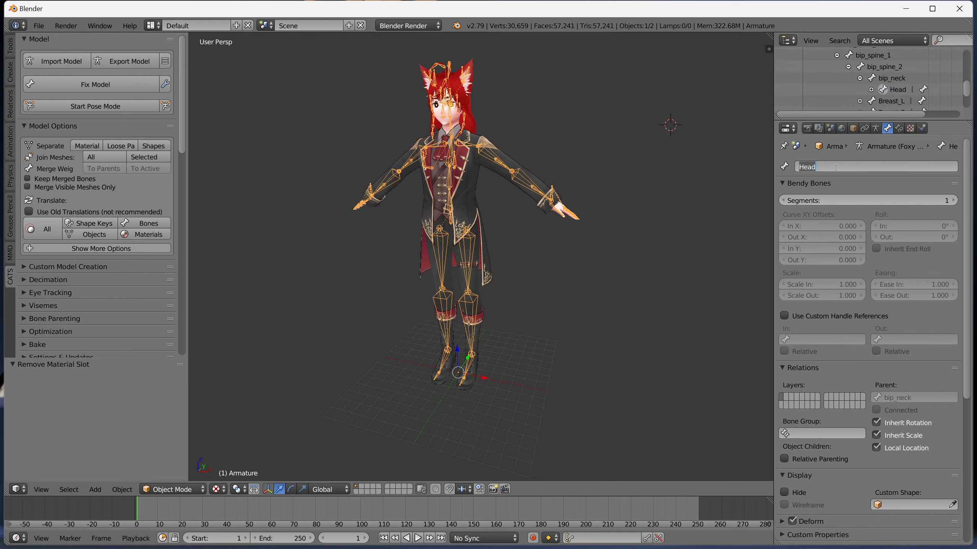
type("bip_head")
key("Return")
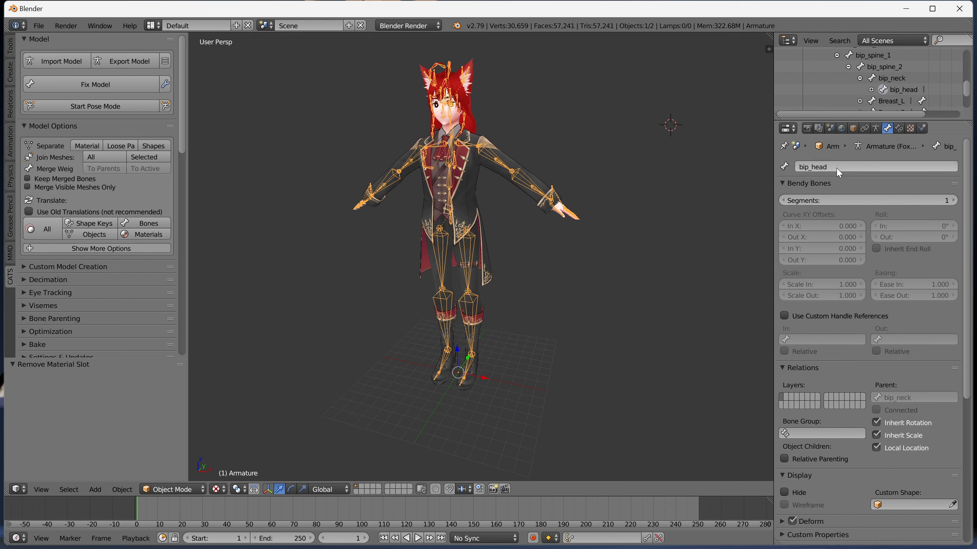
- Expand the bip_head bone and prefix its Eye_L child bone with bip_ to name it bip_Eye_L
left_click(871, 89)
scroll(877, 87, "down", 2)
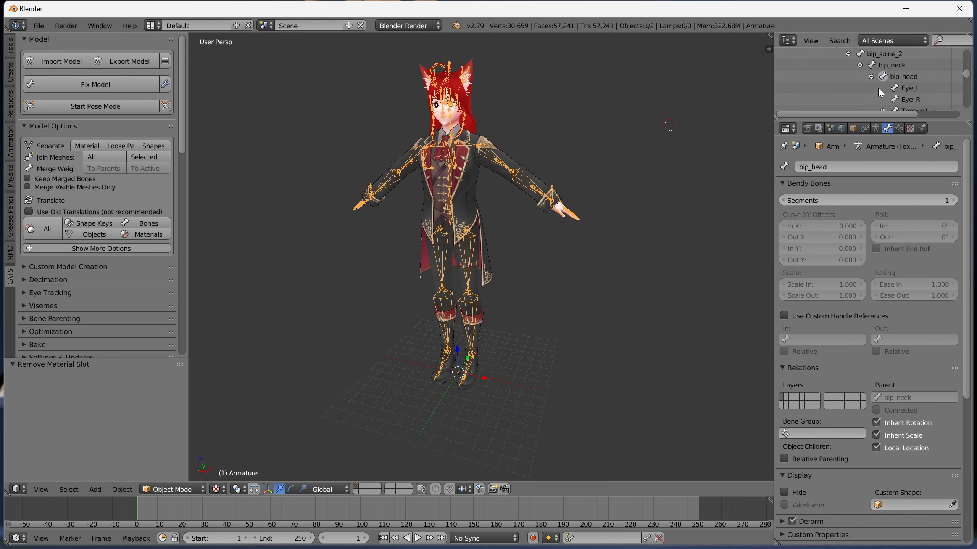
left_click(917, 77)
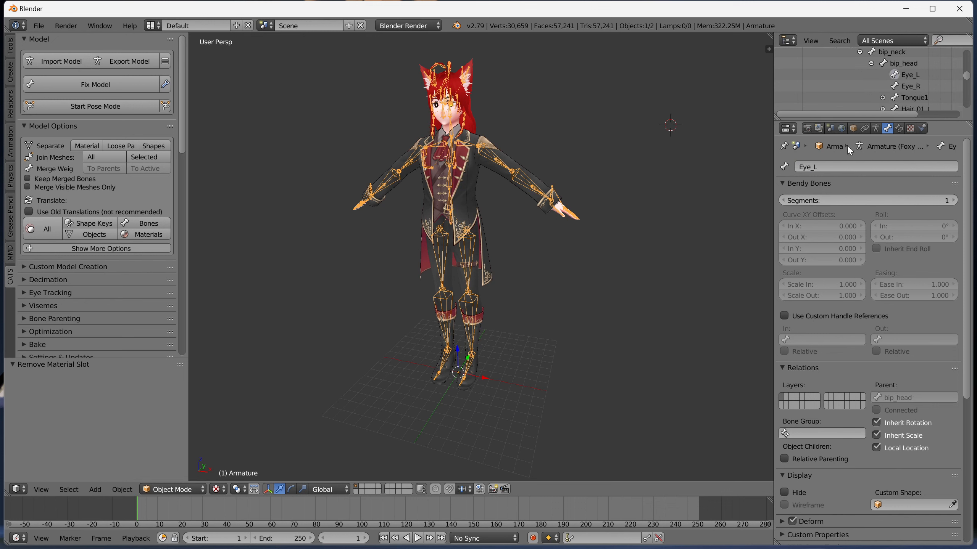
left_click(798, 168)
left_click(799, 168)
type("bip_")
key("Return")
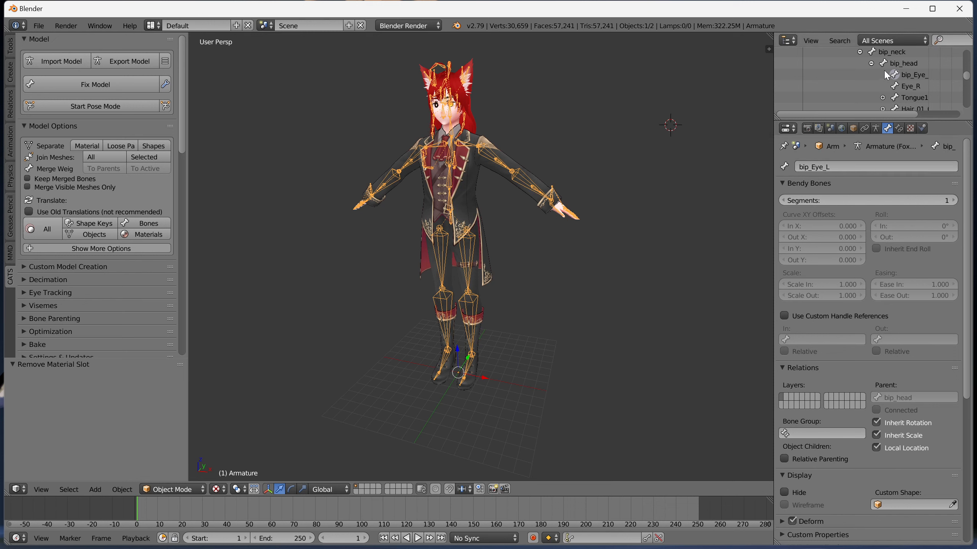
- Prefix the Eye_R bone under bip_head with bip_ to name it bip_Eye_R
left_click(917, 86)
left_click(800, 167)
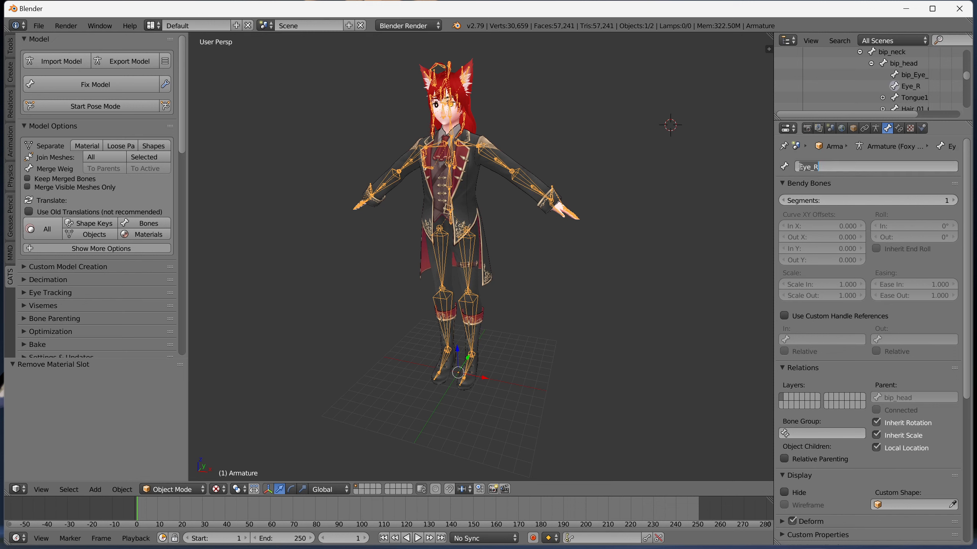
left_click(800, 167)
type("bip_")
key("Return")
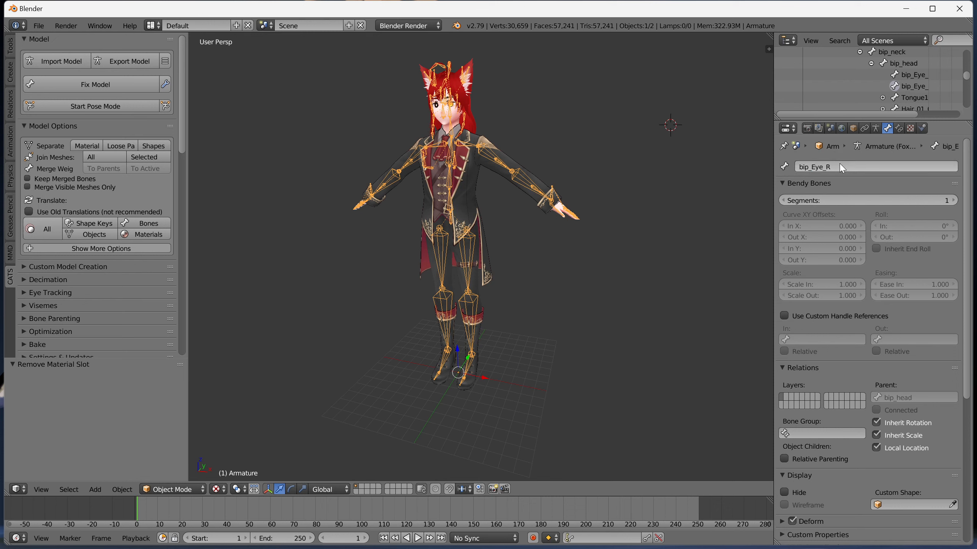
scroll(898, 94, "up", 1)
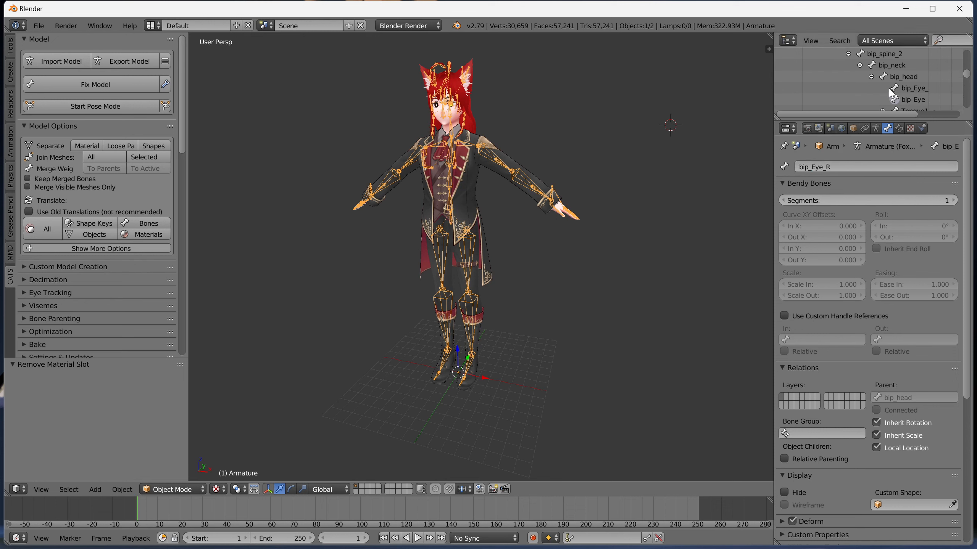
scroll(888, 88, "up", 1)
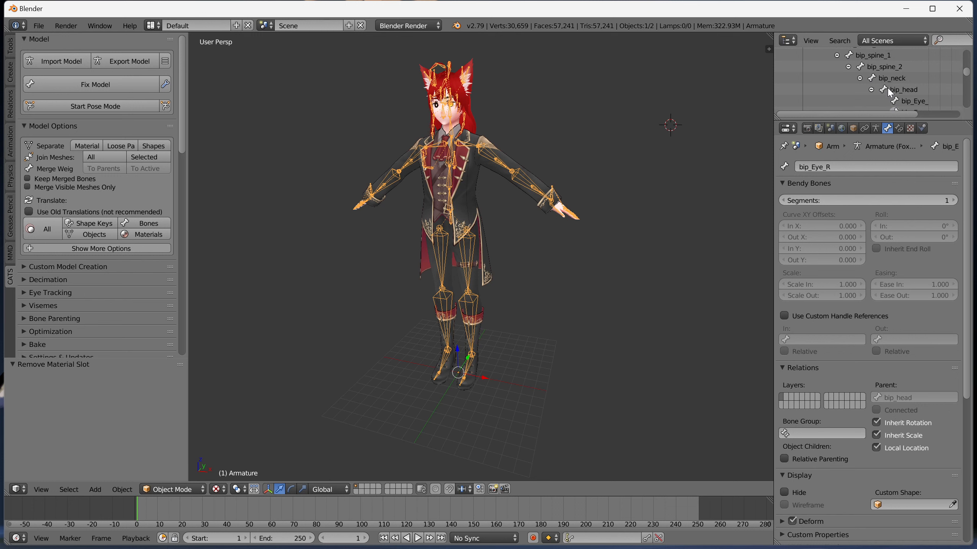
- Collapse the bip_head and bip_neck bones under bip_spine_2 and bring the shoulder bones into reach
scroll(888, 89, "down", 1)
left_click(872, 76)
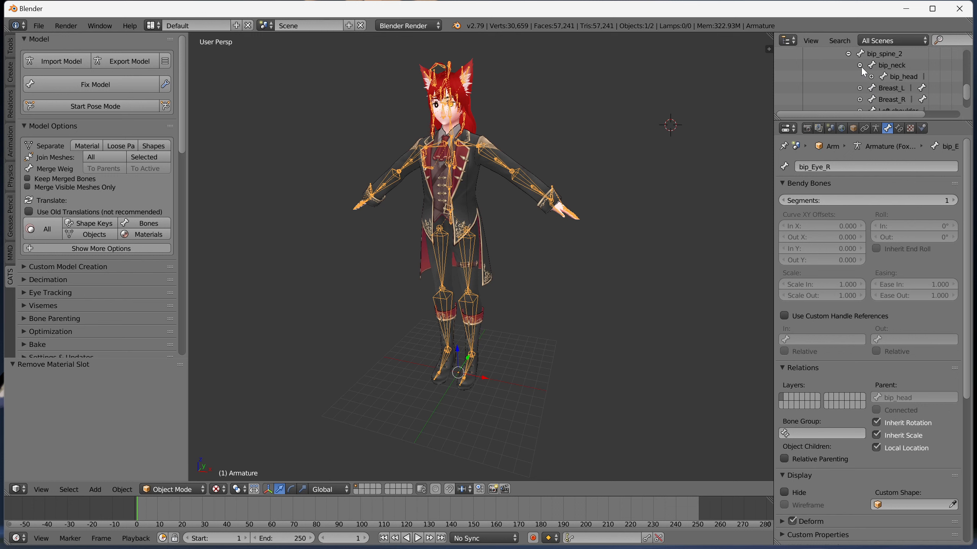
left_click(860, 64)
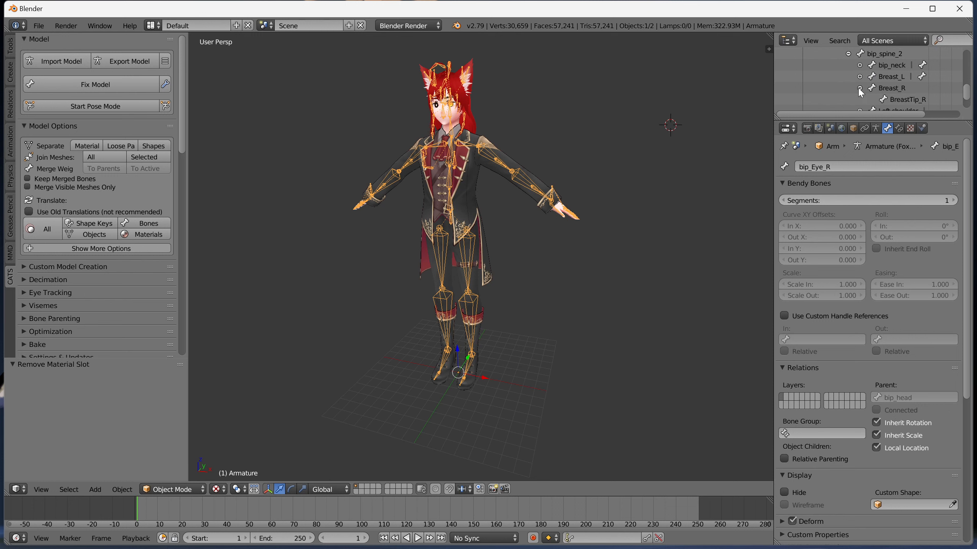
scroll(885, 79, "down", 1)
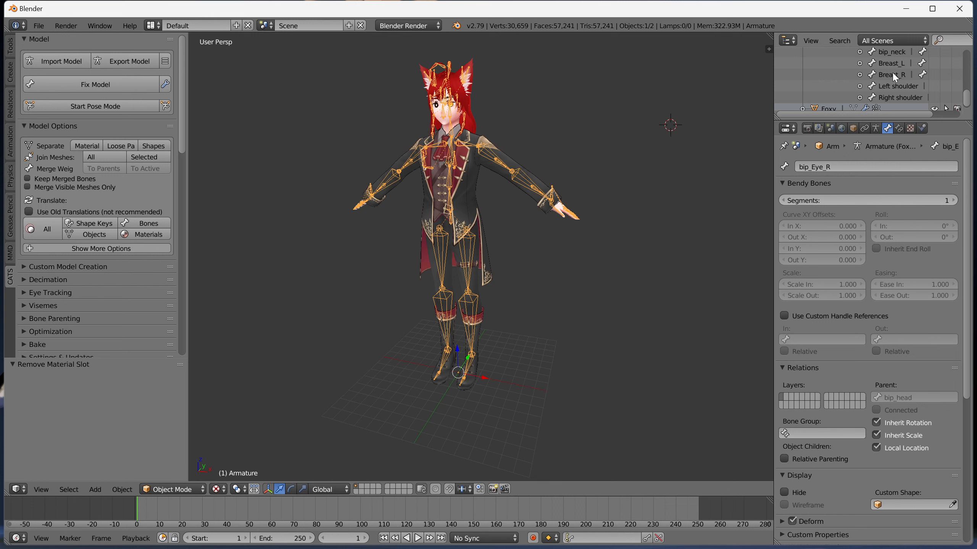
scroll(892, 74, "down", 1)
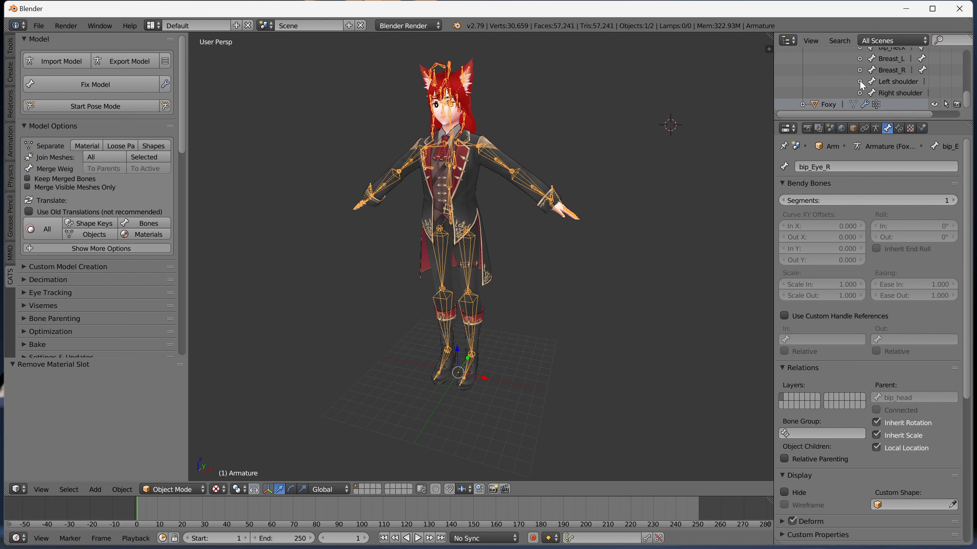
- Expand the Left shoulder, Left arm and Left elbow bones to expose the arm chain down to Left wrist
left_click(861, 81)
scroll(860, 79, "down", 1)
left_click(871, 82)
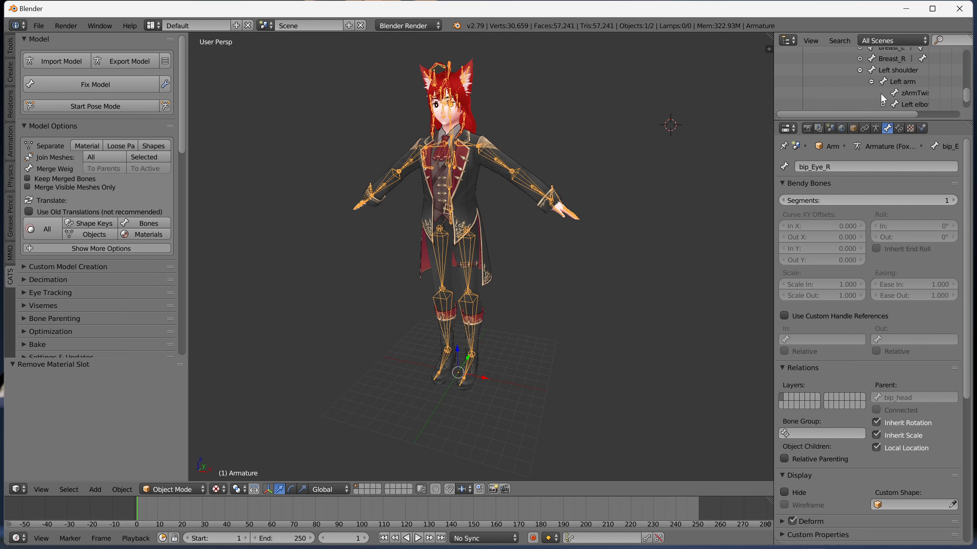
left_click_drag(884, 114, 920, 113)
scroll(920, 112, "down", 1)
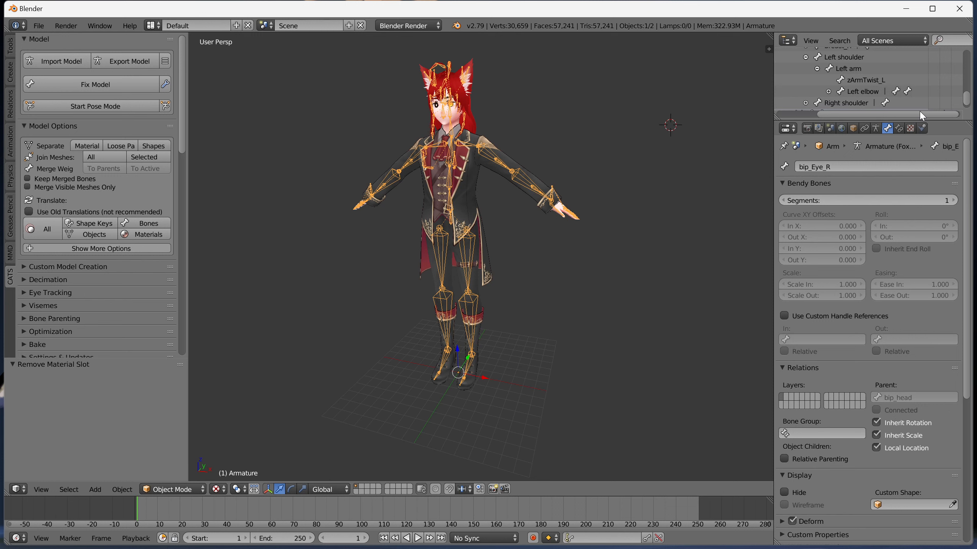
scroll(881, 79, "up", 2)
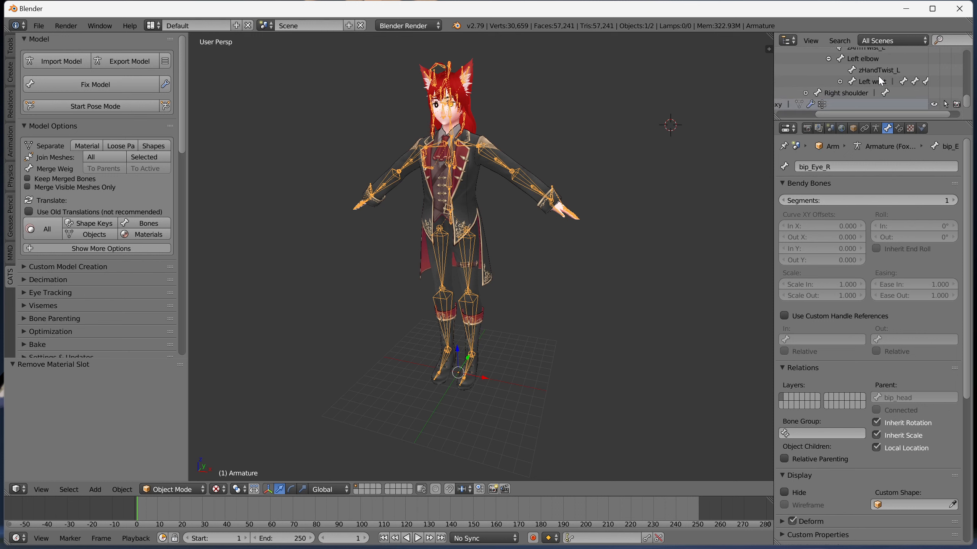
scroll(877, 78, "down", 1)
- Switch to Source Filmmaker and check the bone names in alex1's Arms and LeftFingers groups
mouse_move(648, 544)
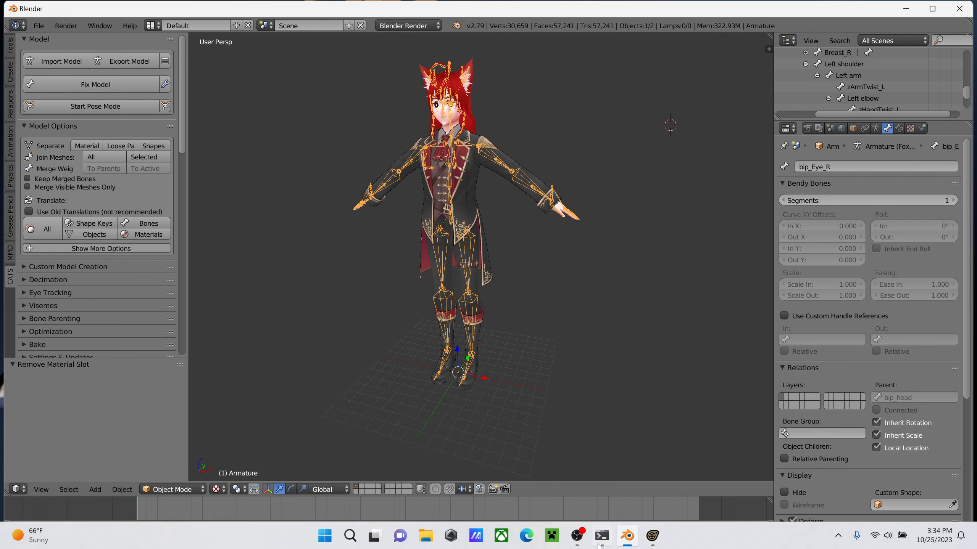
left_click(650, 540)
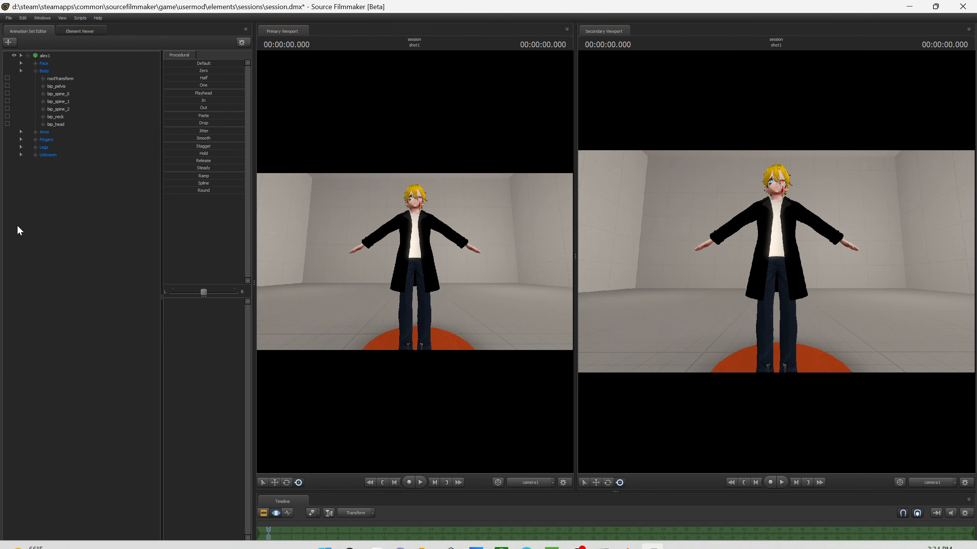
left_click(35, 71)
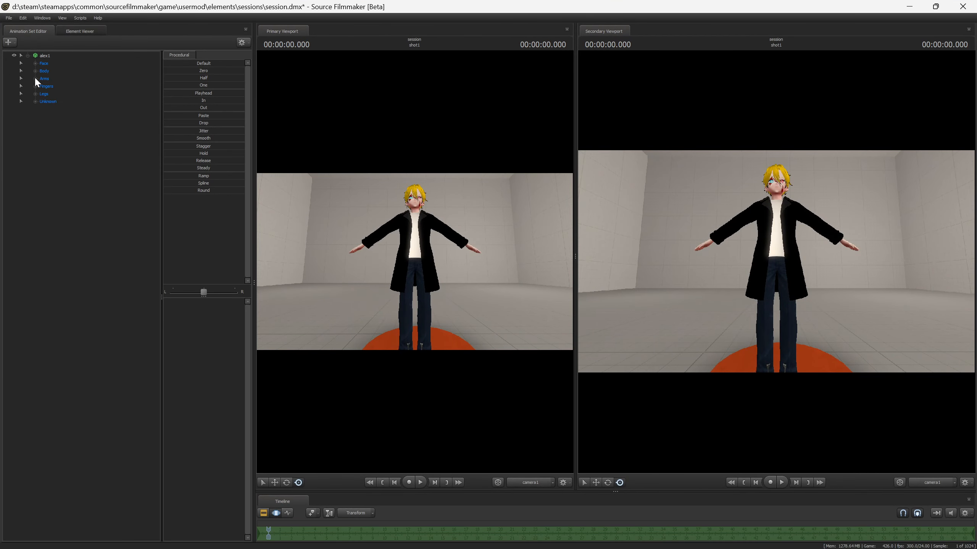
left_click(35, 87)
left_click(44, 101)
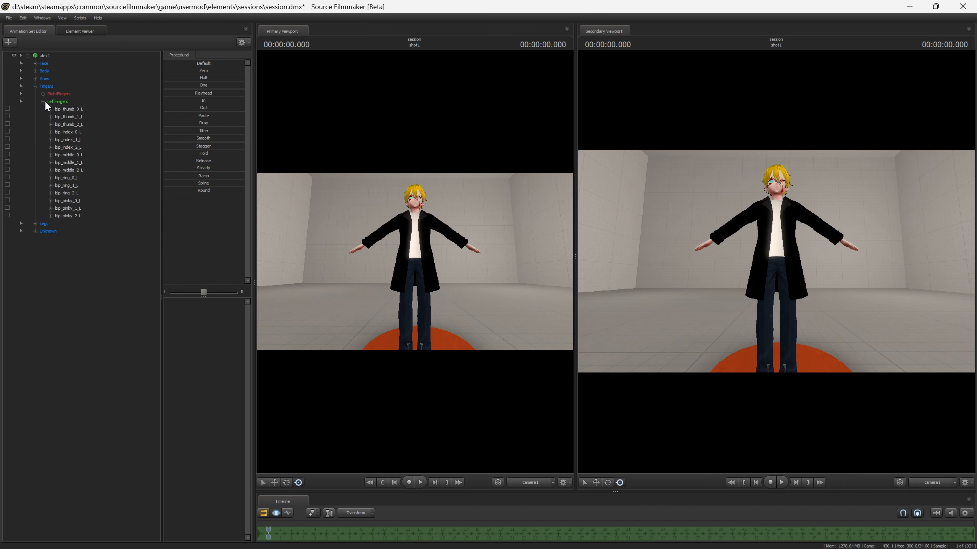
left_click(36, 79)
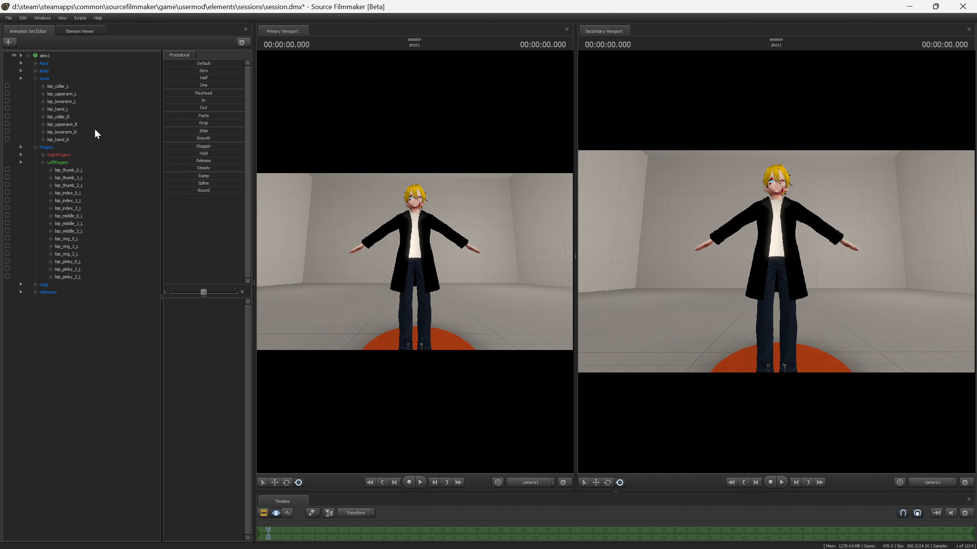
- Look through the control and bone names in alex1's Unknown group, collapse it and return to Blender
left_click(35, 292)
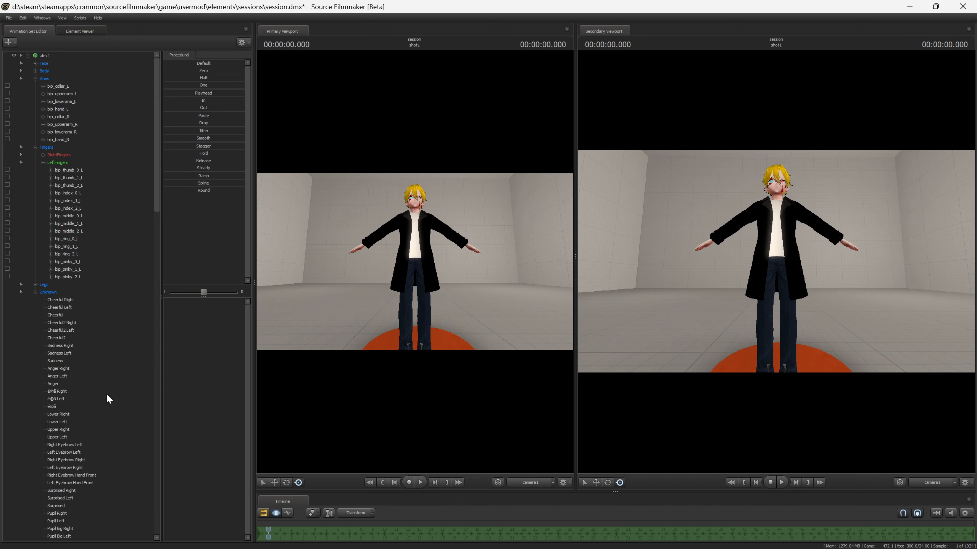
scroll(112, 415, "down", 15)
scroll(112, 406, "up", 14)
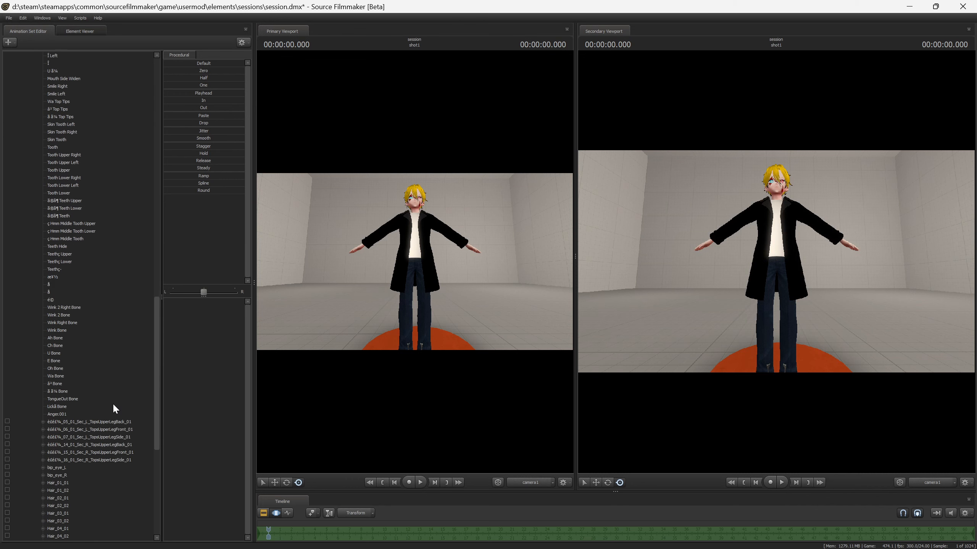
scroll(112, 404, "up", 8)
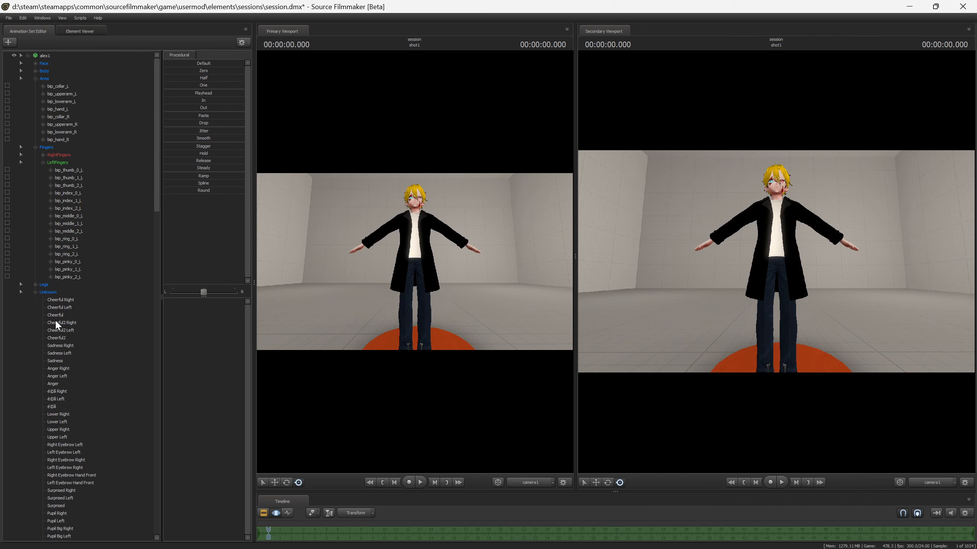
left_click(35, 292)
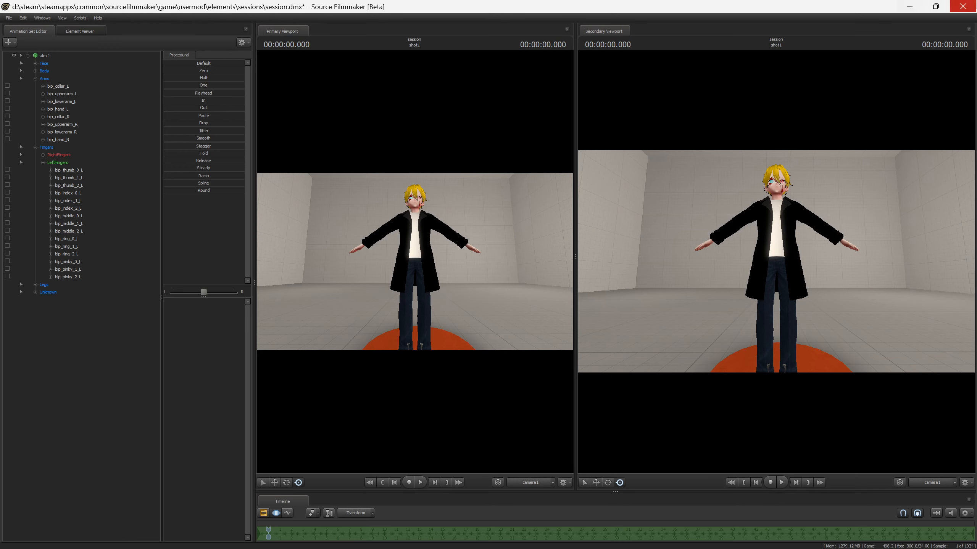
left_click(908, 7)
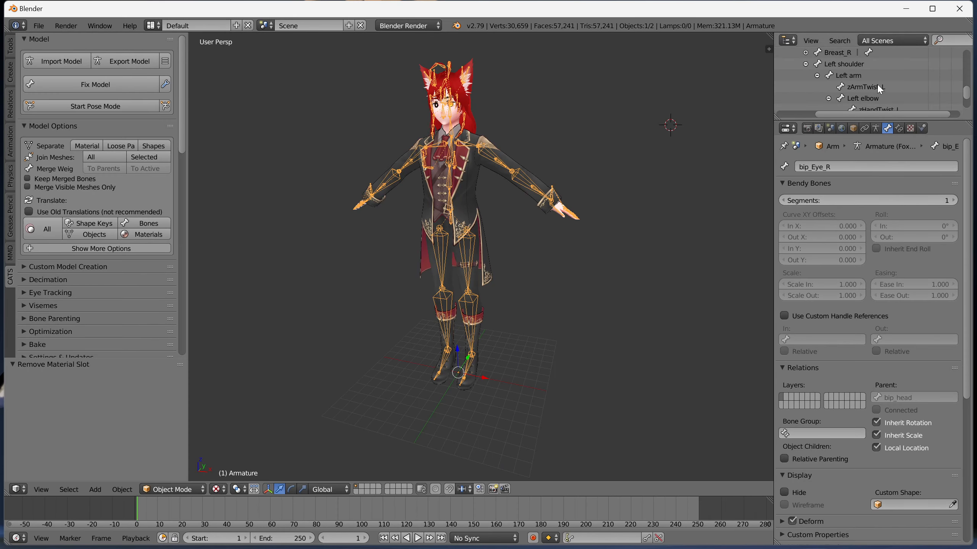
- Rename the Left shoulder bone as bip_collar_L
scroll(878, 80, "up", 1)
left_click(858, 78)
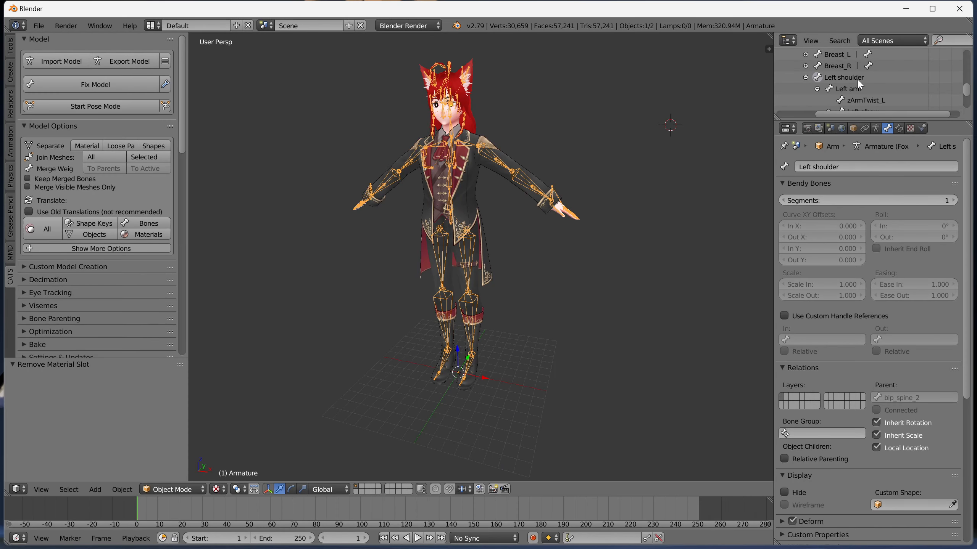
left_click(849, 166)
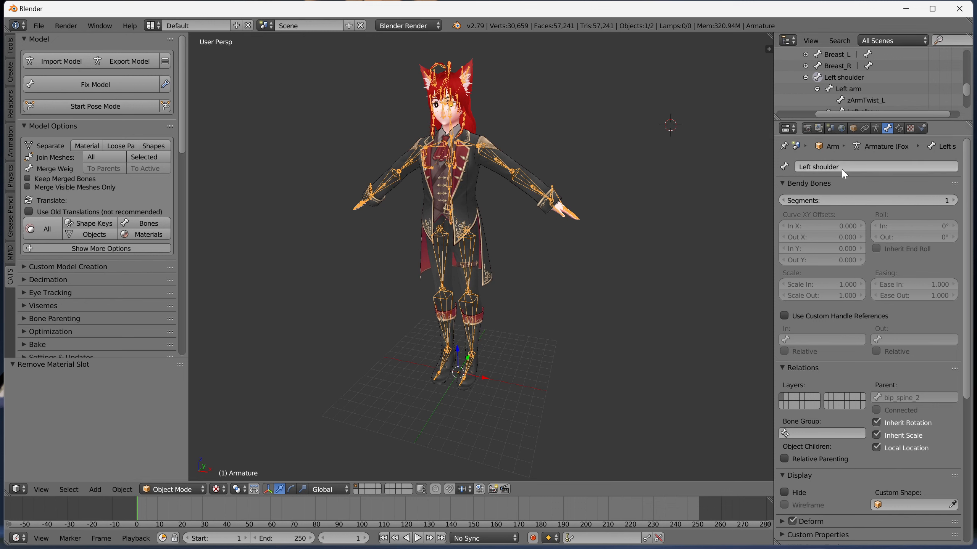
type("b")
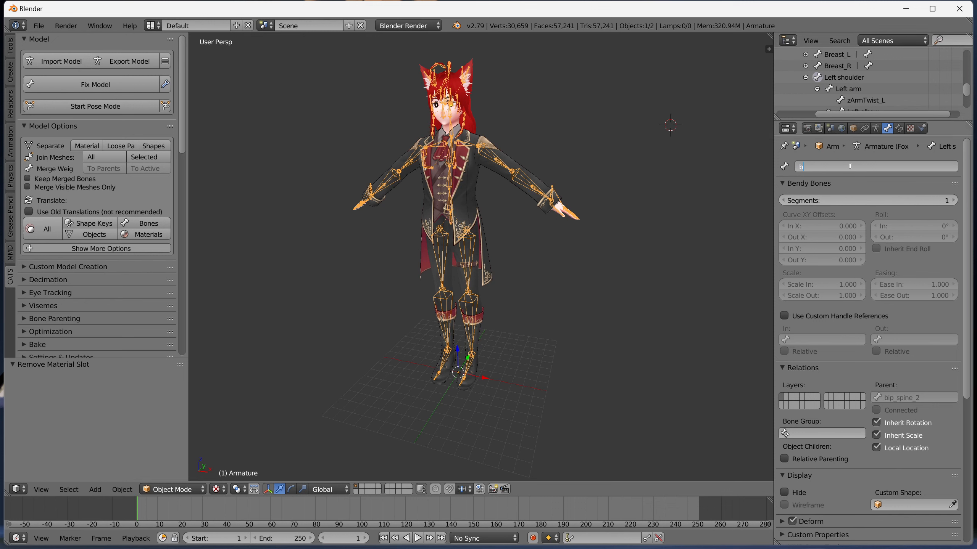
type("ip_colloar_L")
key("Return")
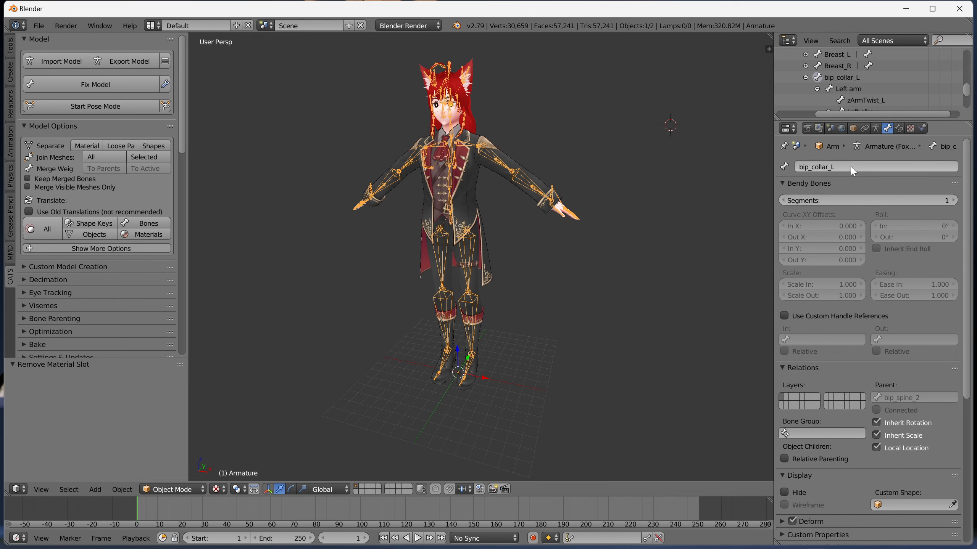
- Check the upper arm bone name in Source Filmmaker and rename Blender's Left arm bone as bip_upperarm_L
left_click(858, 87)
mouse_move(735, 531)
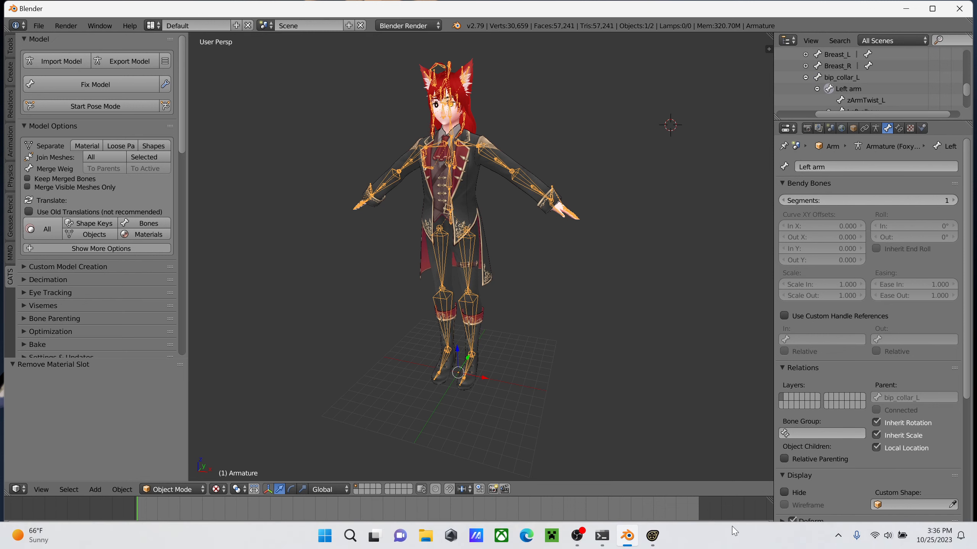
left_click(652, 536)
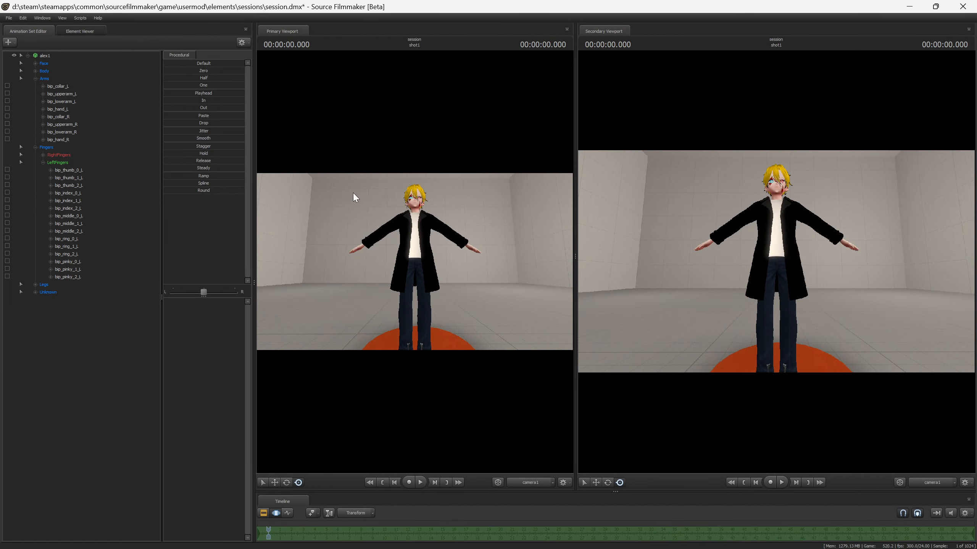
left_click(909, 6)
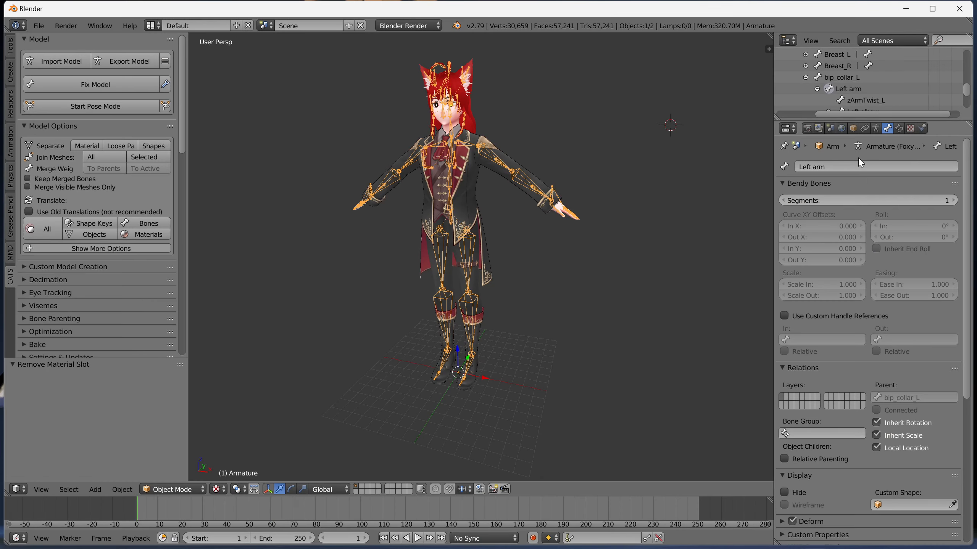
left_click(847, 167)
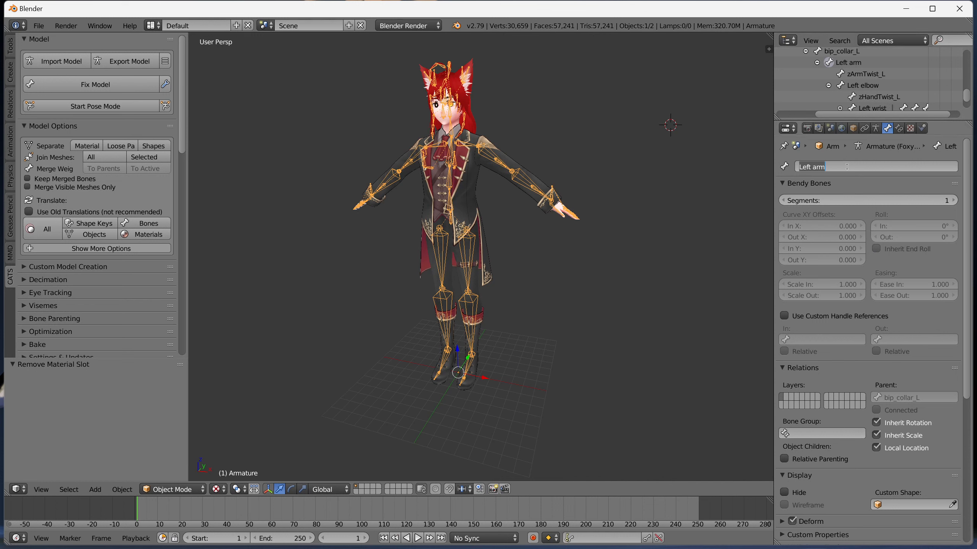
type("bip_upperarm_L")
key("Return")
- Rename the Left elbow bone under bip_upperarm_L as bip_lowerarm_L
left_click(865, 88)
left_click(859, 162)
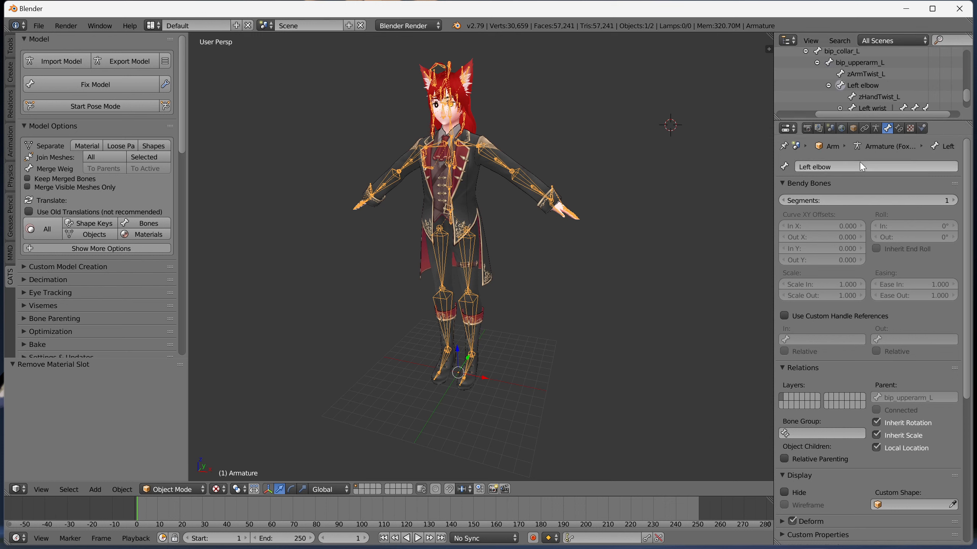
type("bip")
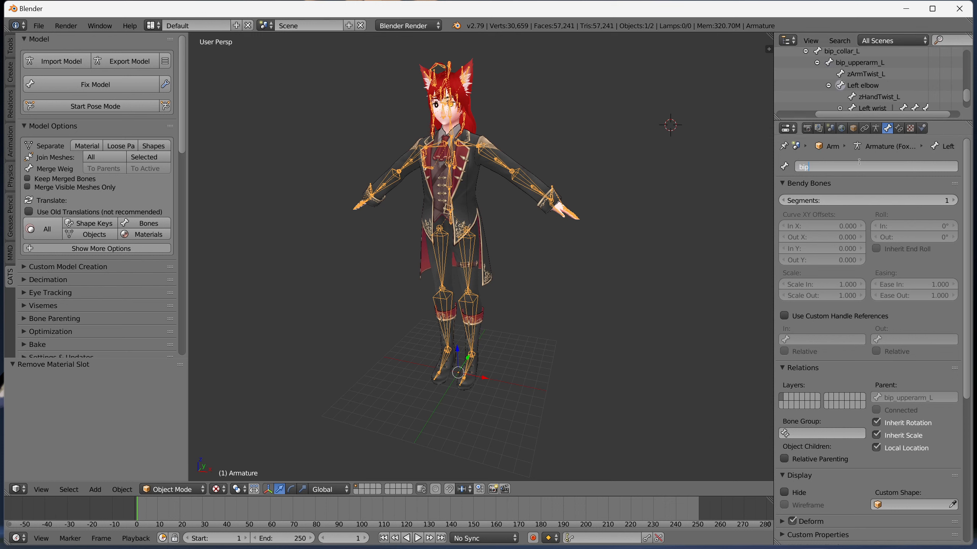
type("_lowerarm_L")
key("Return")
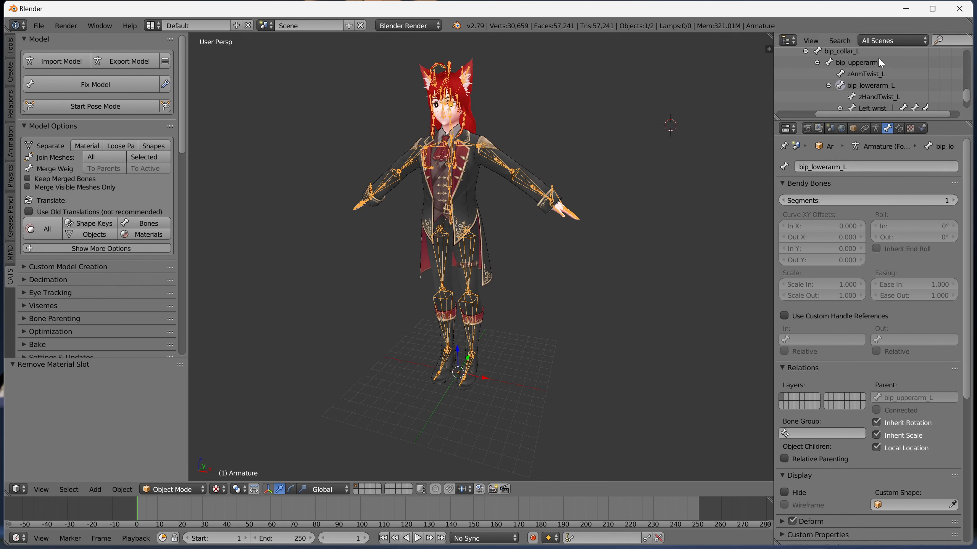
- Rename the Left wrist bone under bip_lowerarm_L as bip_hand_L
scroll(878, 57, "down", 2)
left_click(872, 81)
left_click(849, 166)
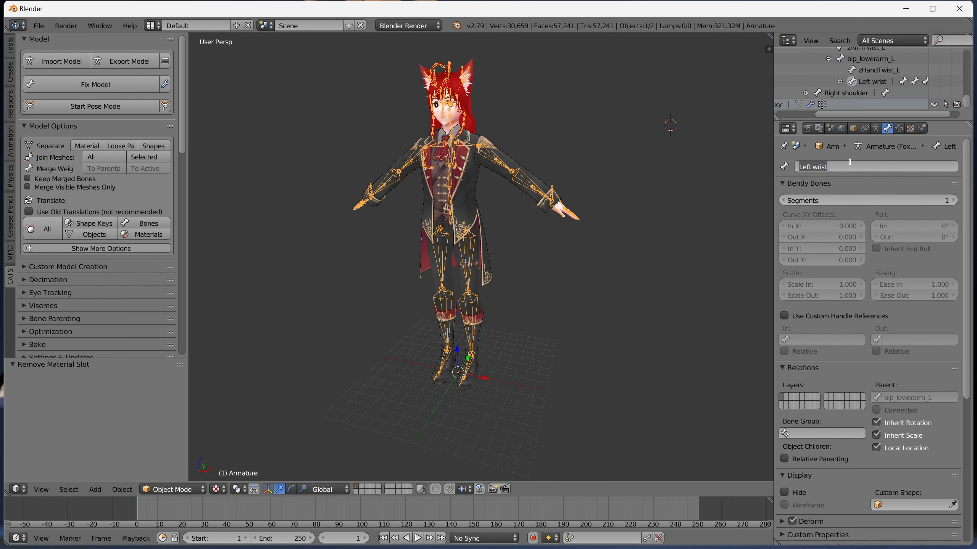
key("BackSpace")
type("bip_hand_L")
key("Return")
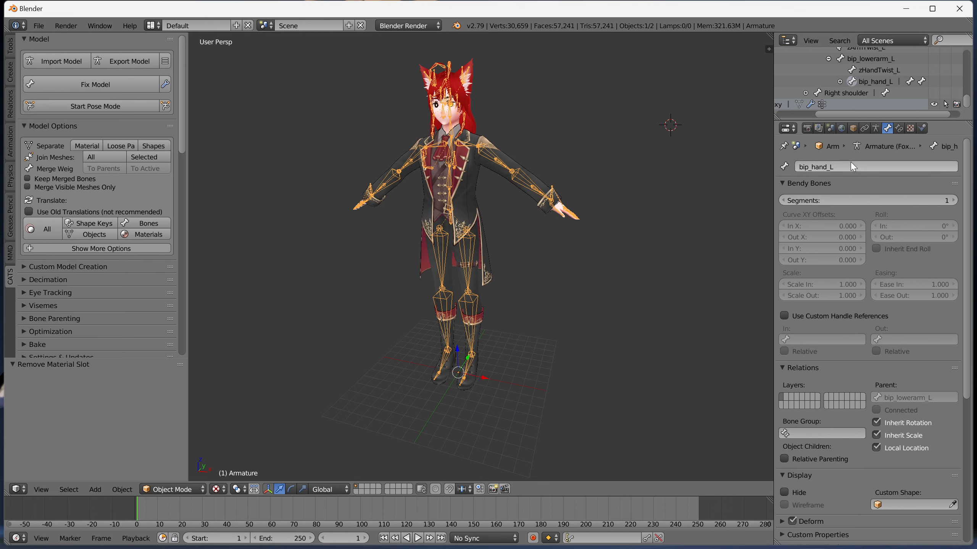
- Expand bip_hand_L and its Thumb0_L child, and widen the outliner and properties area for the longer names
left_click(840, 82)
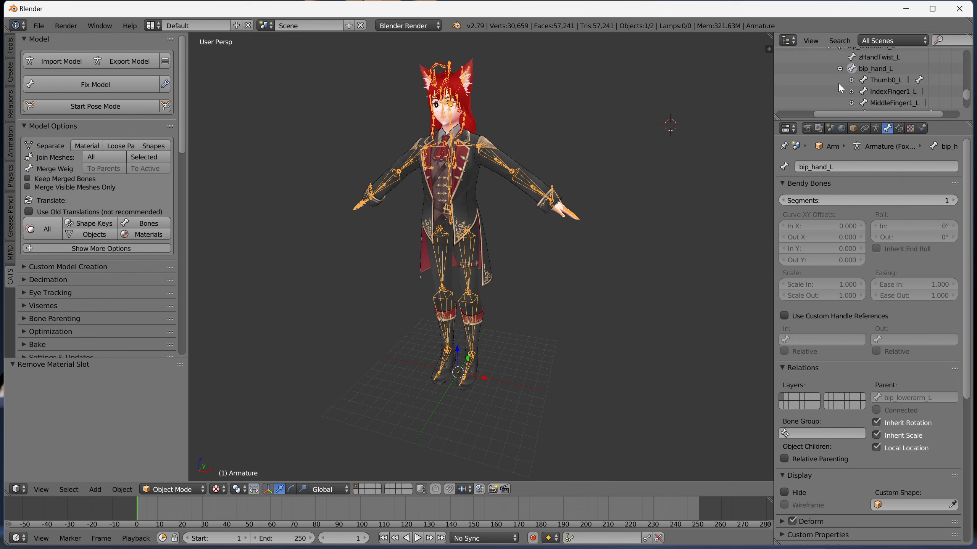
left_click_drag(774, 91, 697, 100)
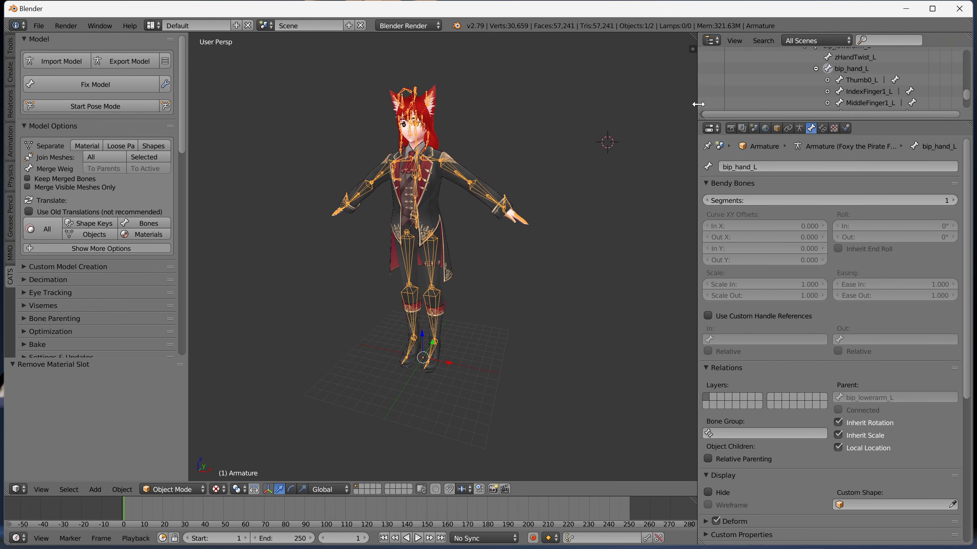
left_click(827, 66)
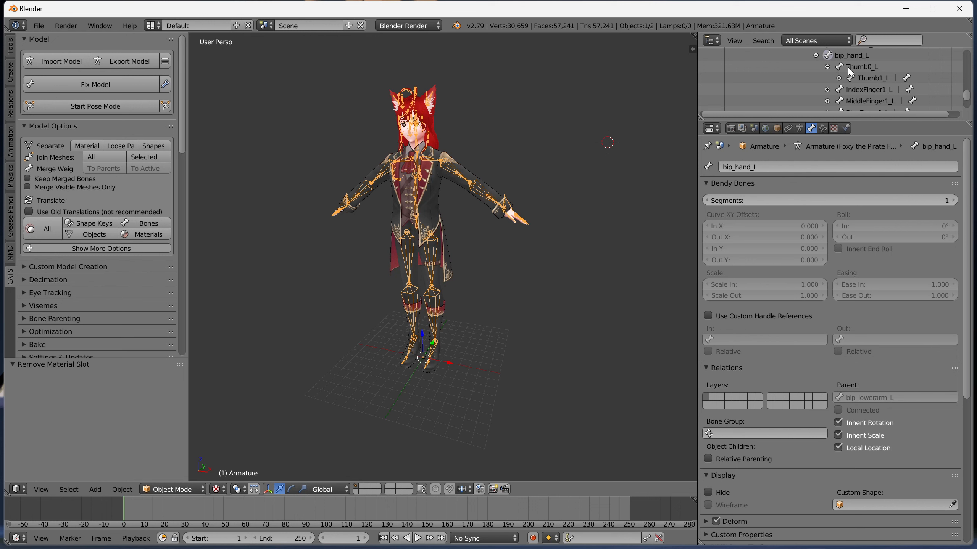
- Rename the Thumb0_L bone as bip_thumb_0_L and expand its Thumb1_L child bone
left_click(848, 69)
left_click(725, 167)
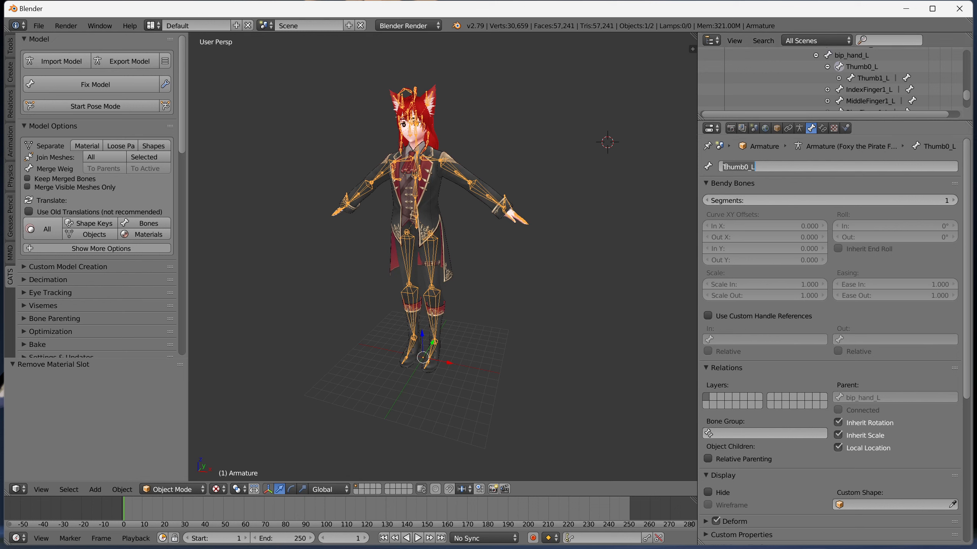
left_click(725, 166)
key("BackSpace")
type("bip_thumb0_")
key("Return")
left_click(840, 78)
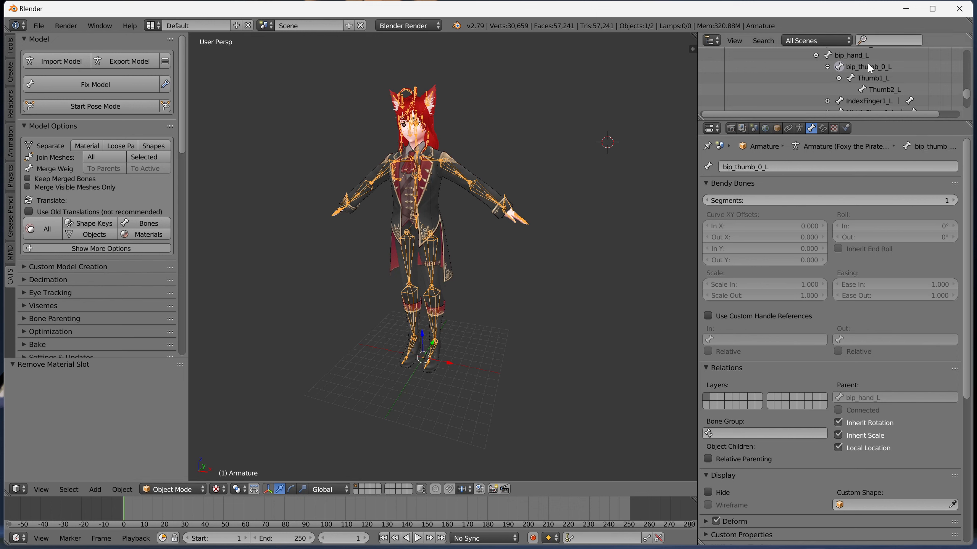
- Switch to Source Filmmaker to check the reference model's LeftFingers bone names, and return to Blender leaving the current thumb bone's name as is
left_click(754, 166)
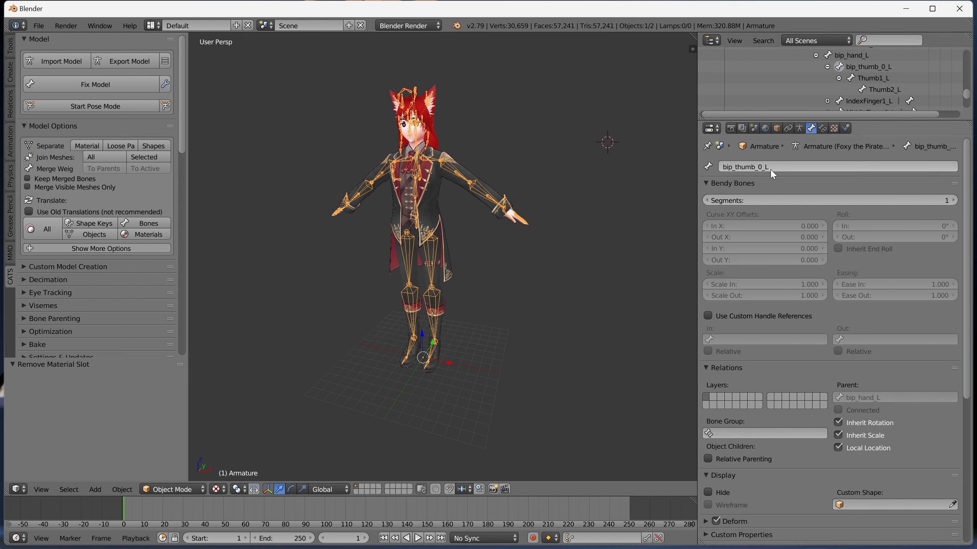
left_click(762, 168)
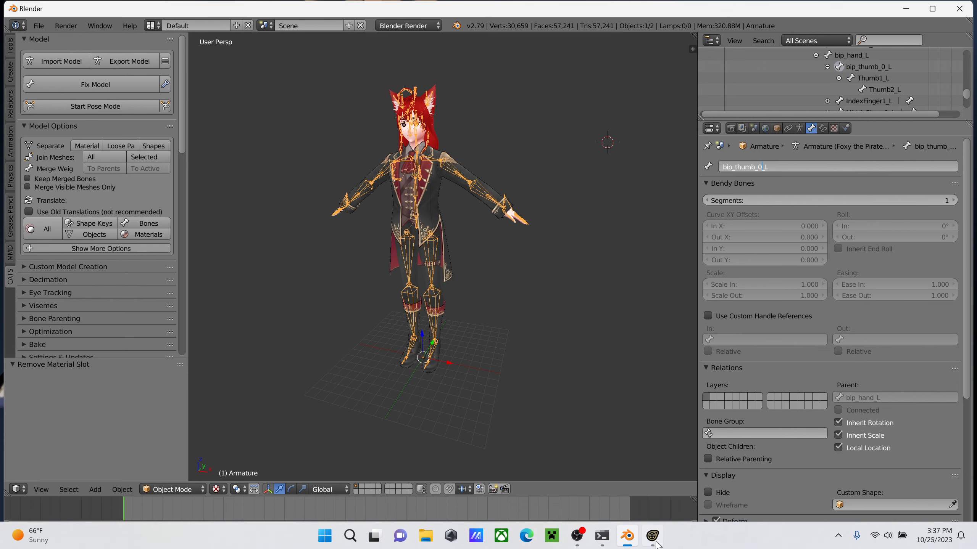
left_click(654, 540)
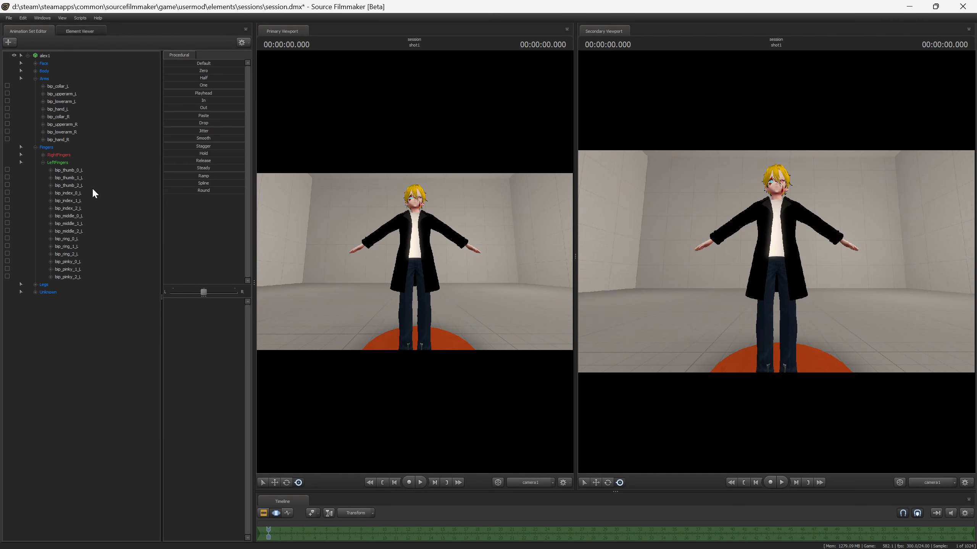
left_click(904, 7)
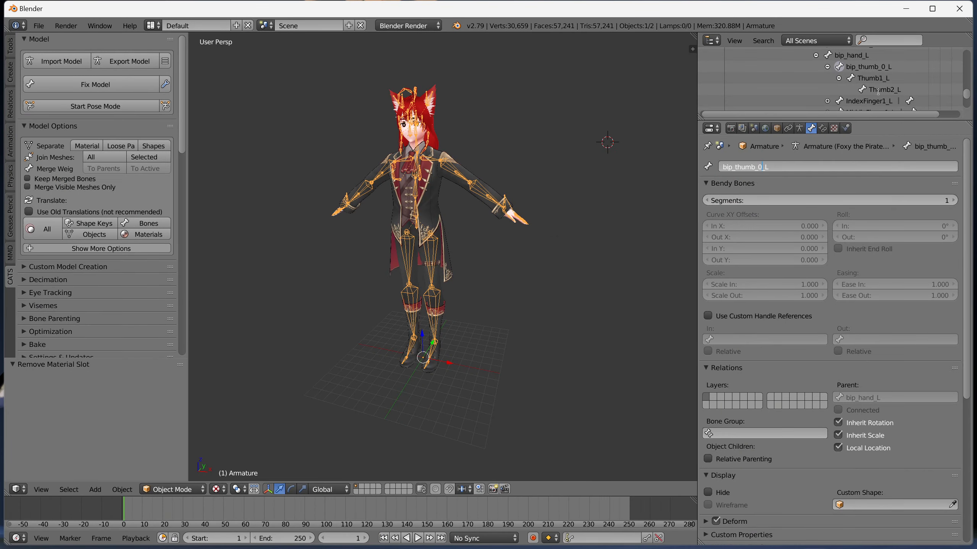
key("Return")
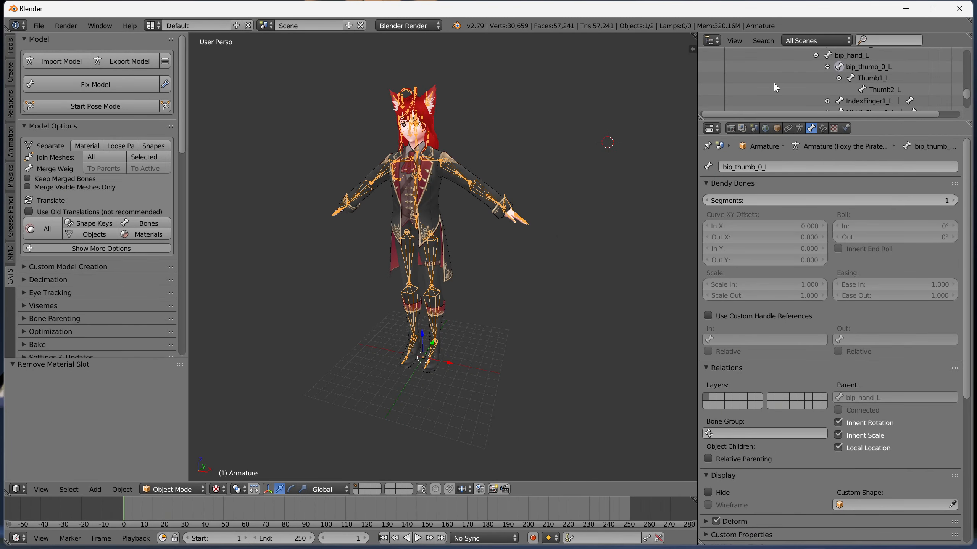
- Rename the Thumb1_L bone under bip_thumb_0_L as bip_thumb_1_L
left_click(863, 79)
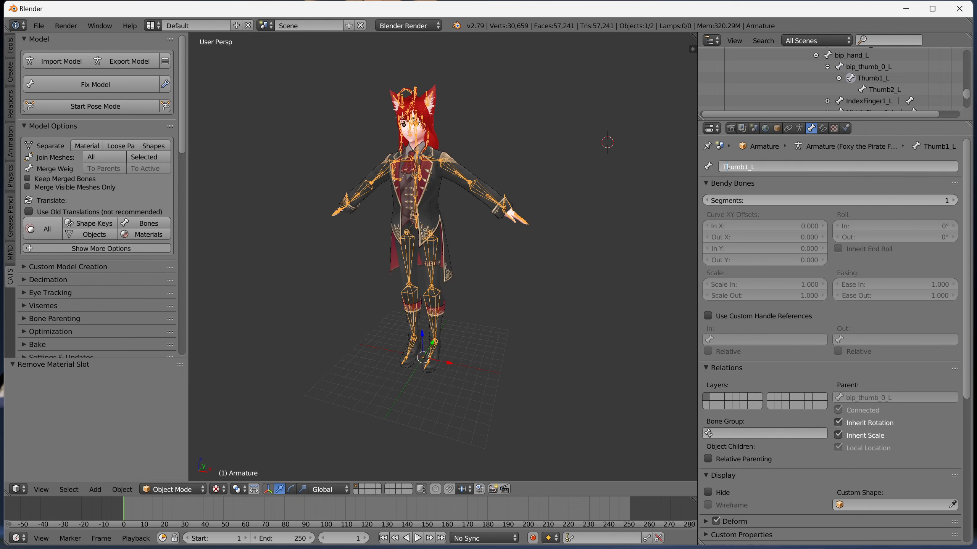
key("BackSpace")
type("t")
type("bip")
type("_")
type("_")
key("Return")
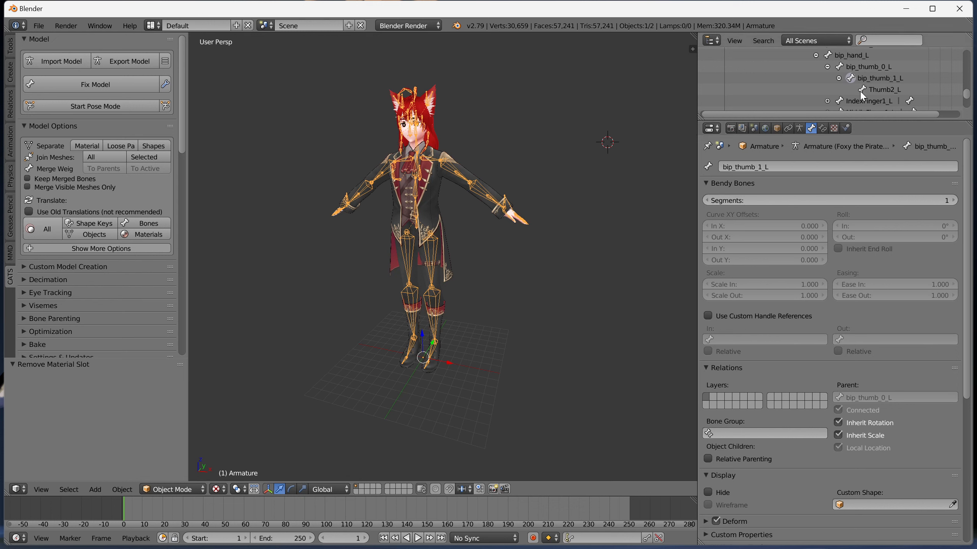
- Rename the Thumb2_L bone under bip_thumb_1_L as bip_thumb_2_L
left_click(879, 89)
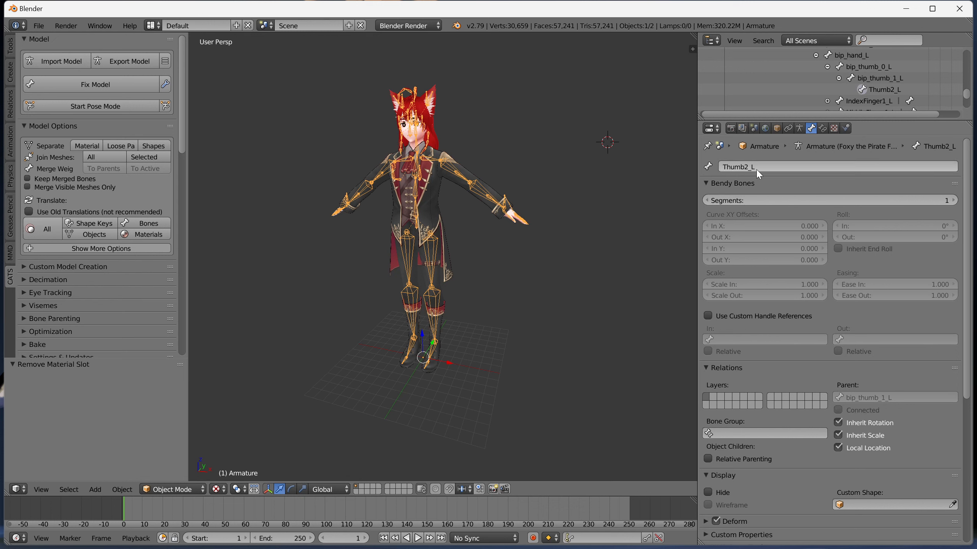
left_click(744, 167)
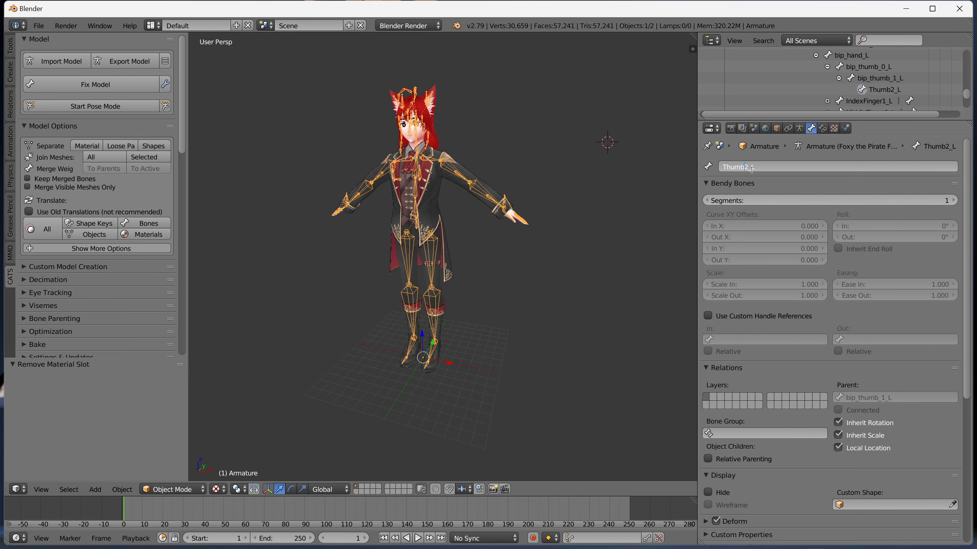
type("_")
left_click(724, 167)
key("Delete")
type("bip_t")
key("Return")
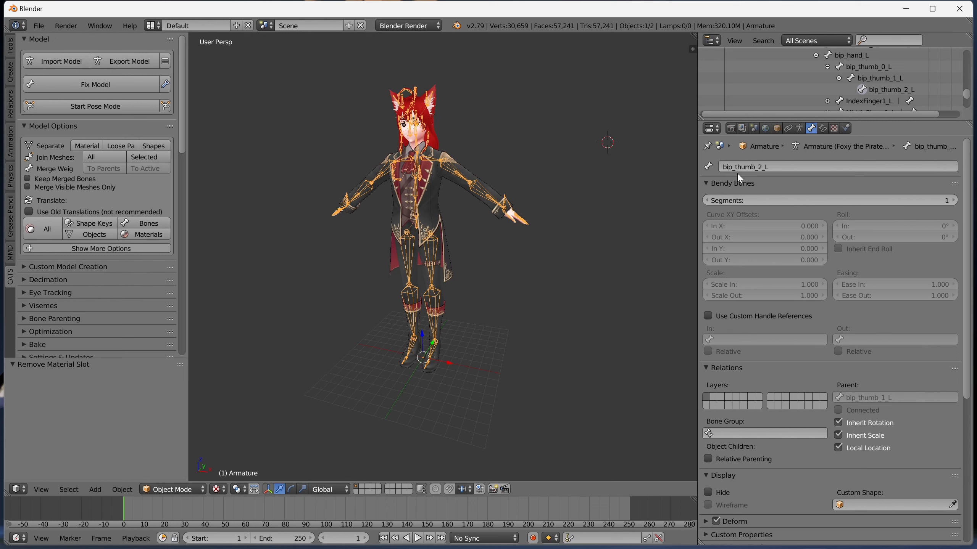
- Collapse the bip_thumb_0_L chain in the outliner and expand IndexFinger1_L and its IndexFinger2_L child
left_click(828, 66)
left_click(827, 79)
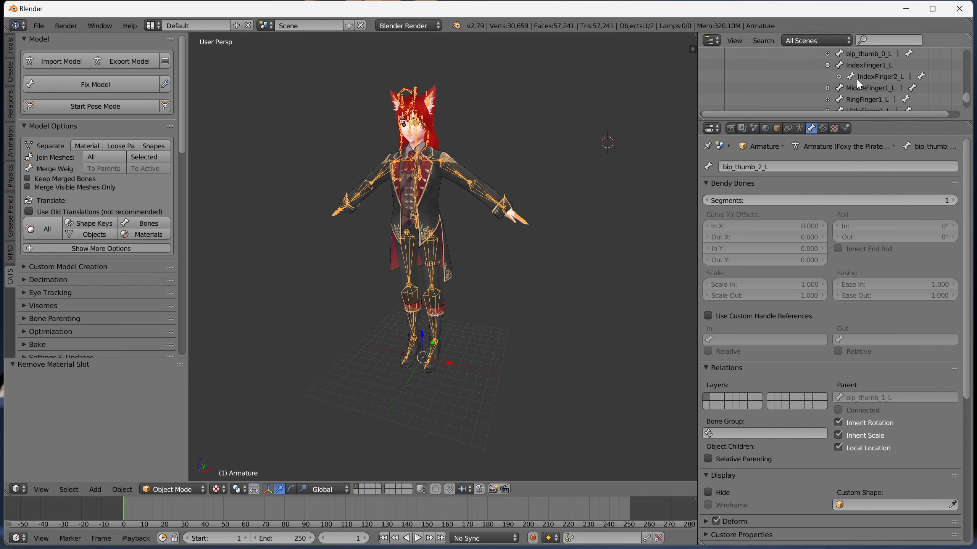
left_click(839, 89)
scroll(853, 86, "down", 2)
scroll(854, 89, "up", 1)
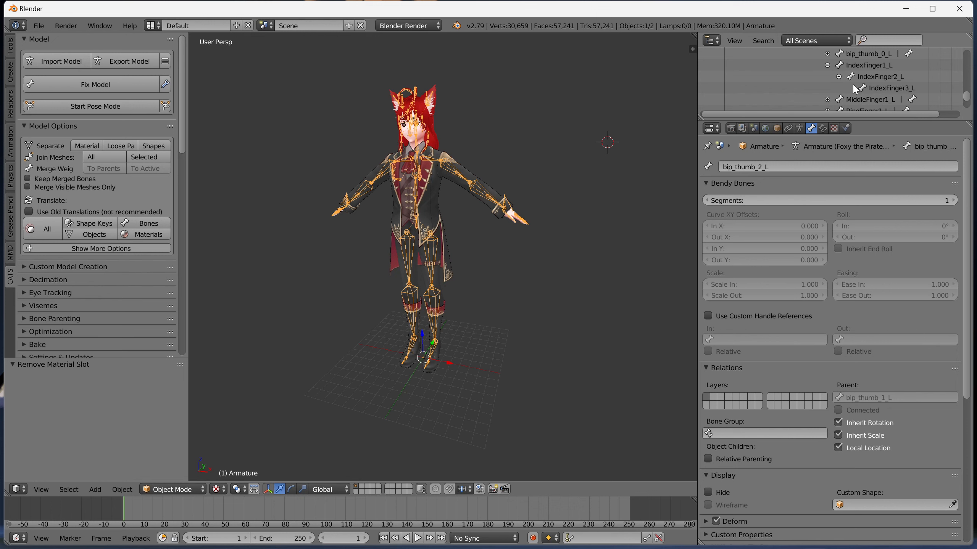
- Rename the IndexFinger1_L bone under bip_hand_L as bip_Index_0_L
left_click(862, 63)
left_click(730, 167)
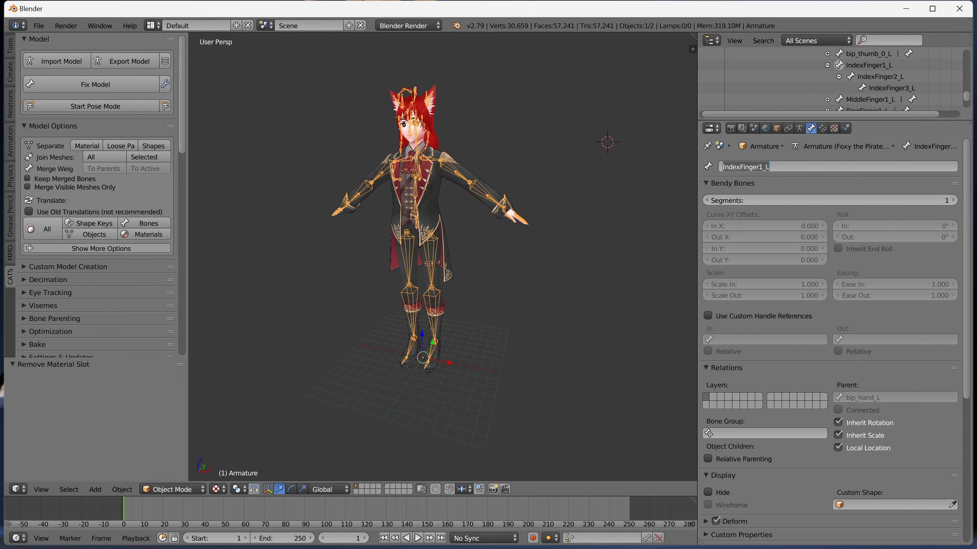
type("bi")
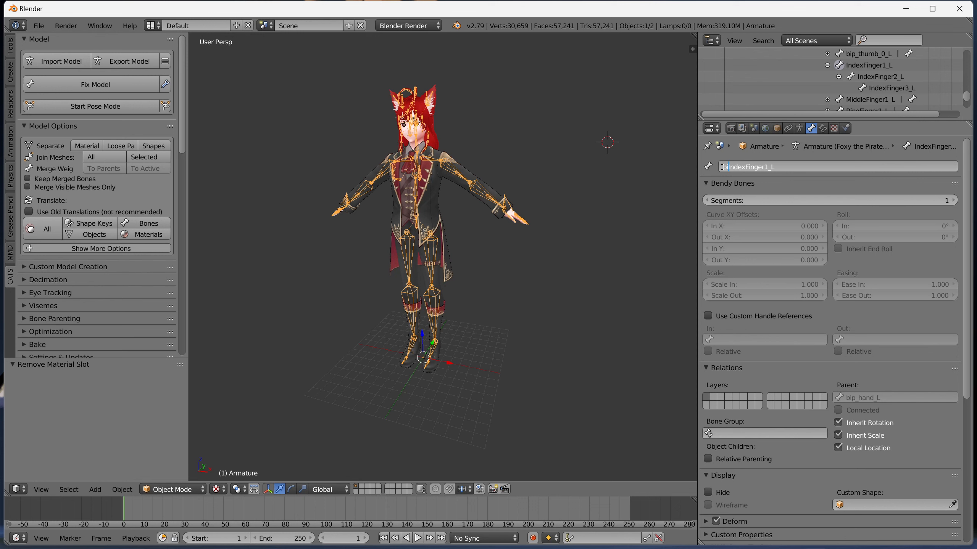
type("p_")
key("BackSpace")
key("BackSpace")
key("BackSpace")
key("BackSpace")
key("BackSpace")
key("BackSpace")
type("_")
key("BackSpace")
type("0")
key("Return")
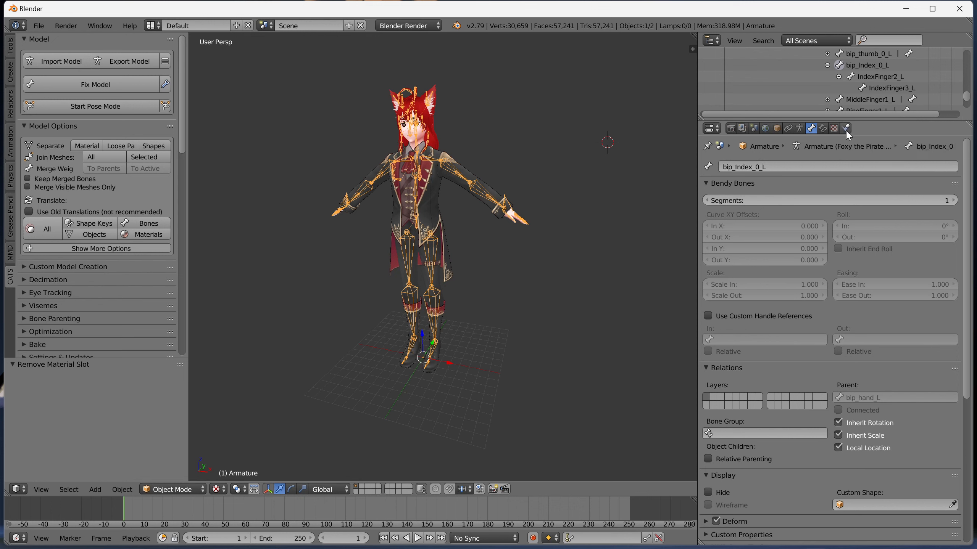
- Rename the IndexFinger2_L bone under bip_Index_0_L as bip_Index_1_L
left_click(871, 75)
left_click(761, 168)
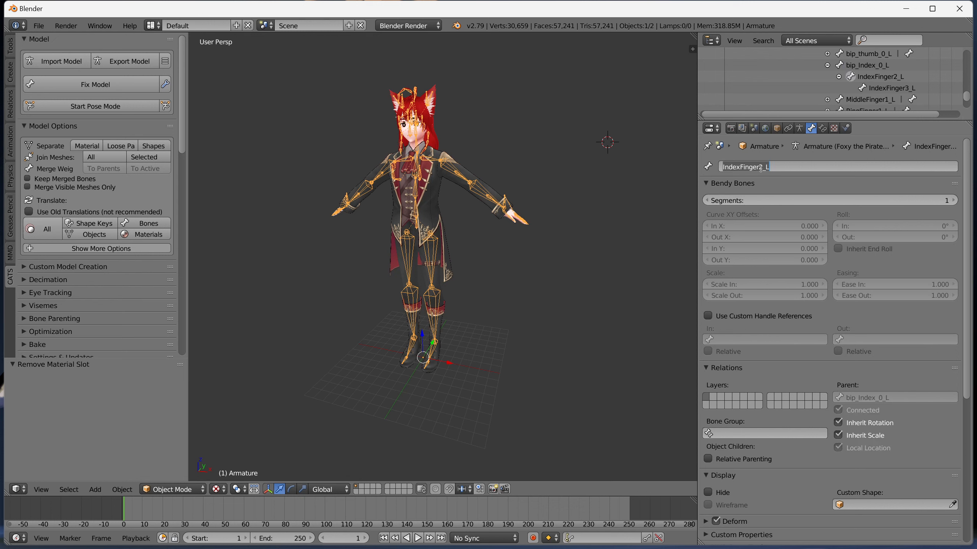
left_click(765, 168)
key("BackSpace")
key("BackSpace")
key("BackSpace")
key("BackSpace")
key("BackSpace")
key("BackSpace")
key("BackSpace")
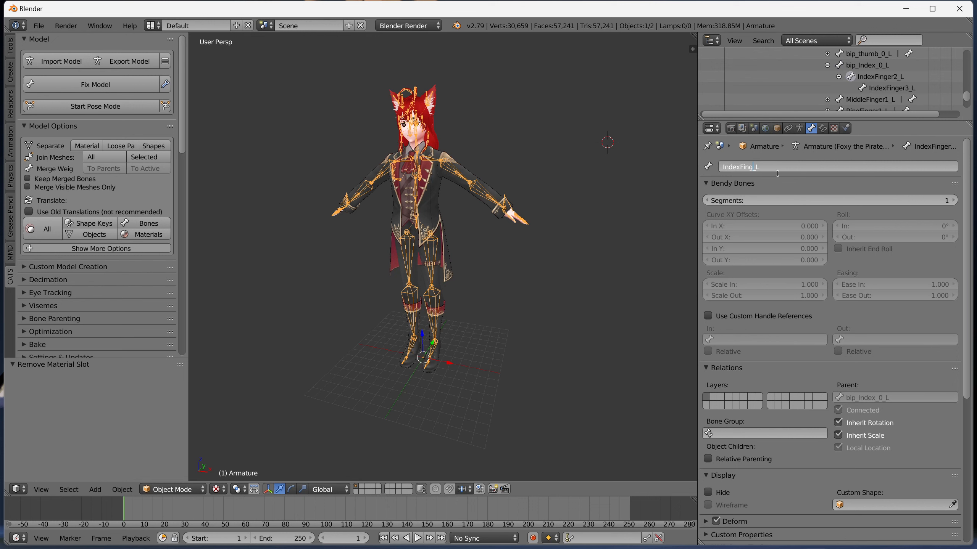
type("_1")
type("bip_")
key("Return")
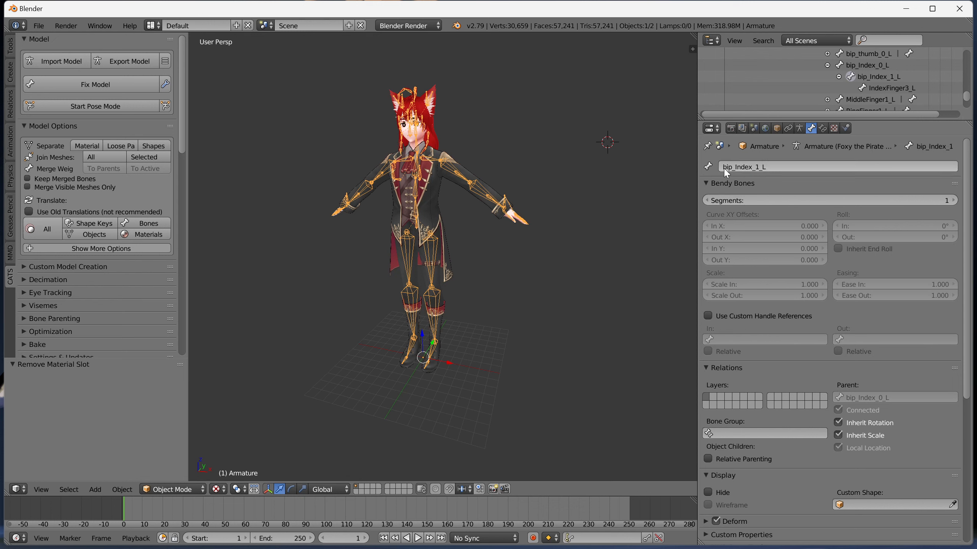
- Rename the IndexFinger3_L bone under bip_Index_1_L as bip_Index_2_L
left_click(883, 87)
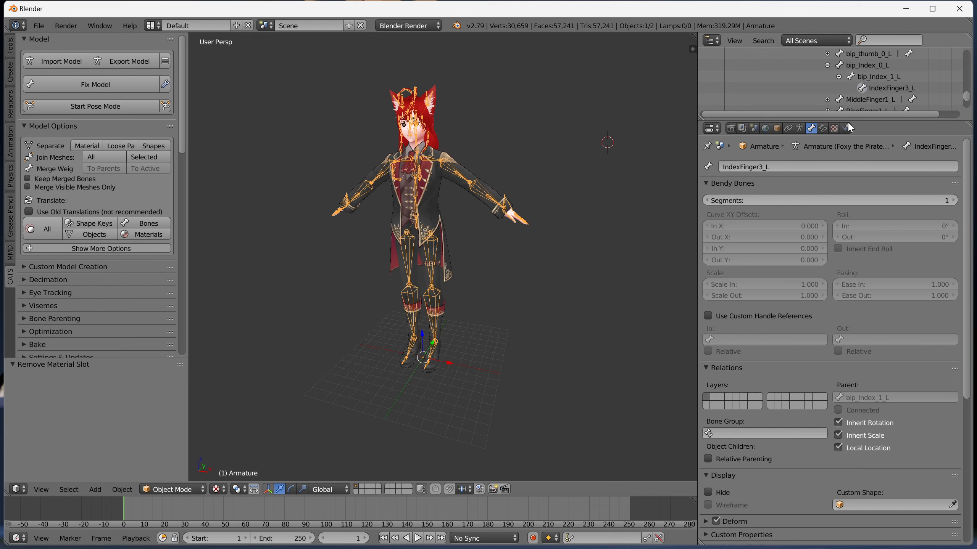
left_click(763, 169)
left_click(764, 169)
key("BackSpace")
key("BackSpace")
key("BackSpace")
key("BackSpace")
key("BackSpace")
key("BackSpace")
key("BackSpace")
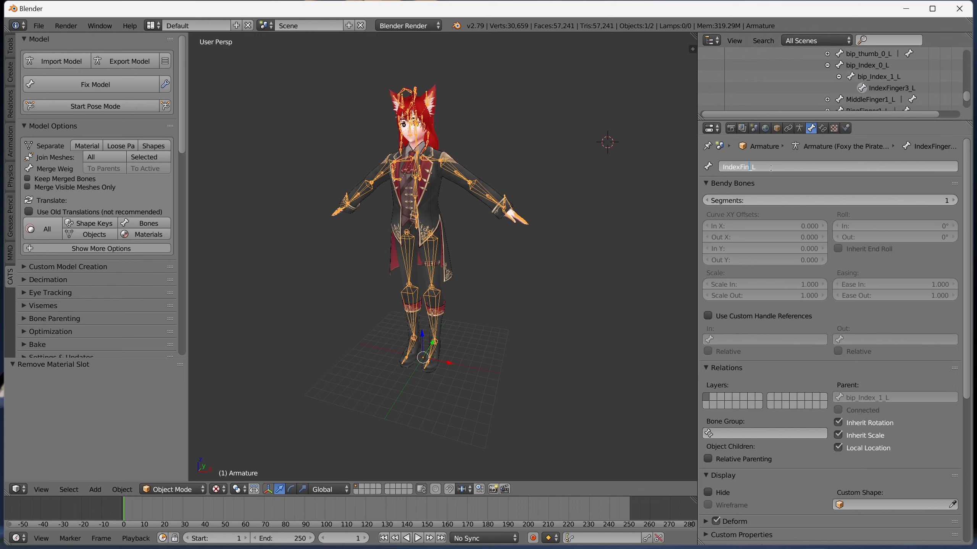
type("_")
type("2")
type("bip")
type("_")
key("Return")
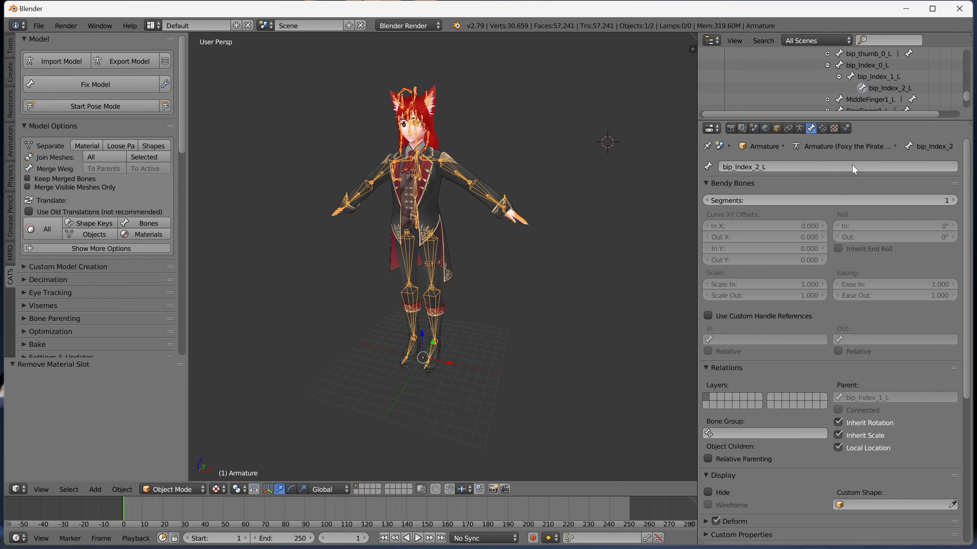
- Collapse the bip_Index_0_L chain in the outliner and expand MiddleFinger1_L and its MiddleFinger2_L child
left_click(839, 77)
left_click(827, 65)
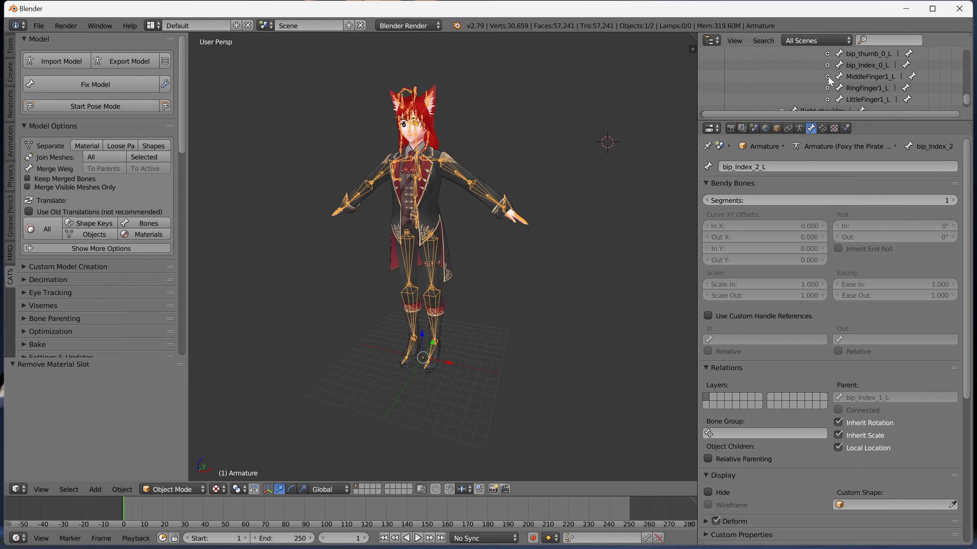
left_click(828, 77)
left_click(839, 88)
scroll(838, 91, "down", 1)
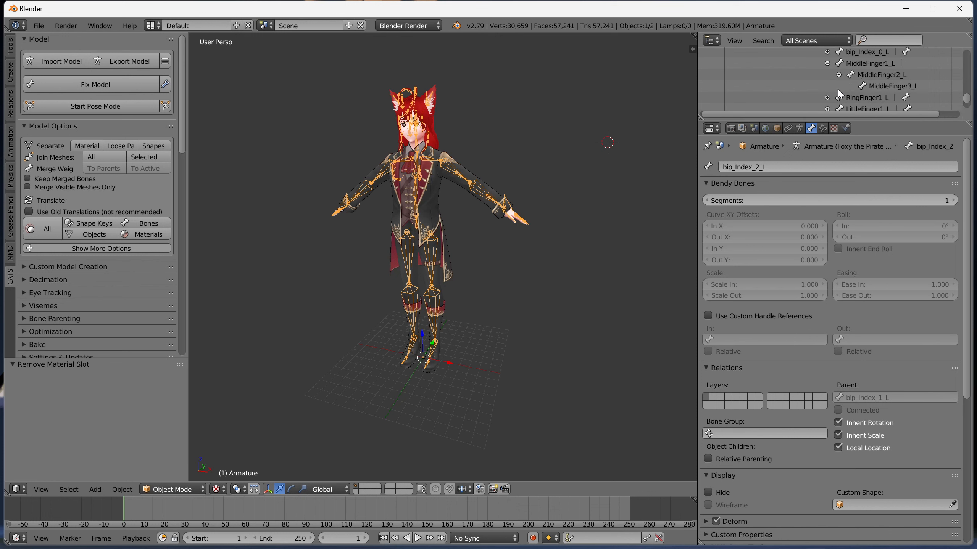
- Rename the MiddleFinger1_L bone under bip_hand_L as bip_Middle_0_L
left_click(867, 63)
left_click(763, 167)
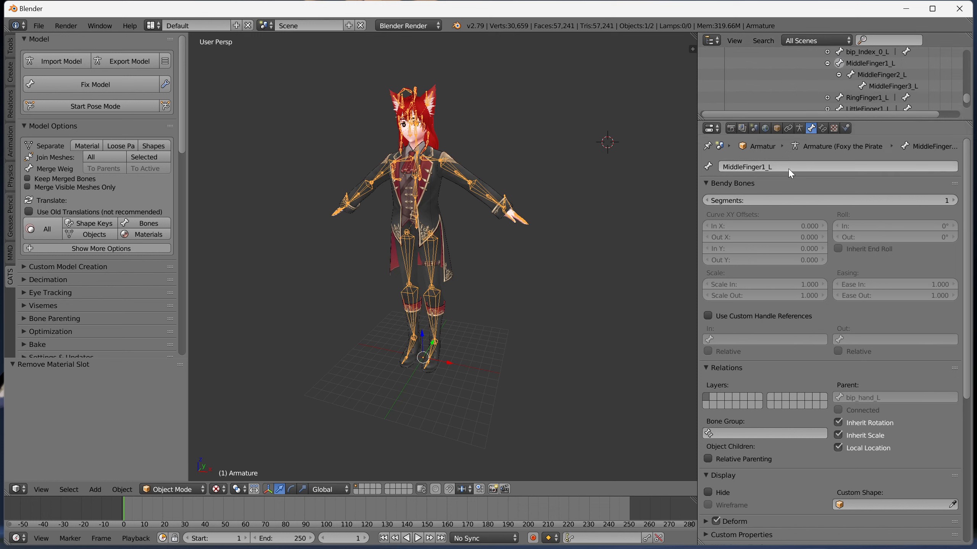
left_click(762, 167)
key("Left")
key("BackSpace")
key("BackSpace")
key("BackSpace")
key("BackSpace")
key("BackSpace")
key("BackSpace")
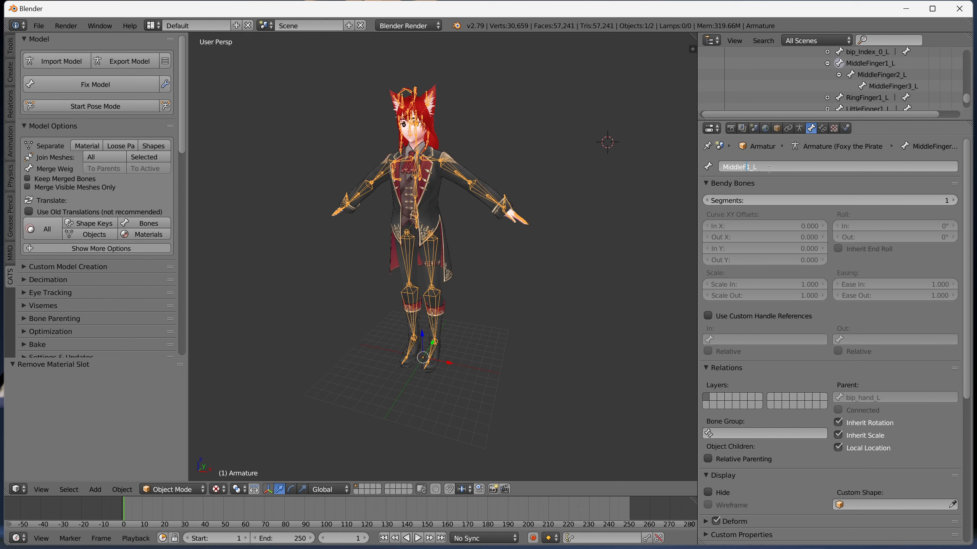
type("_")
key("Delete")
type("0")
type("bip_")
key("Return")
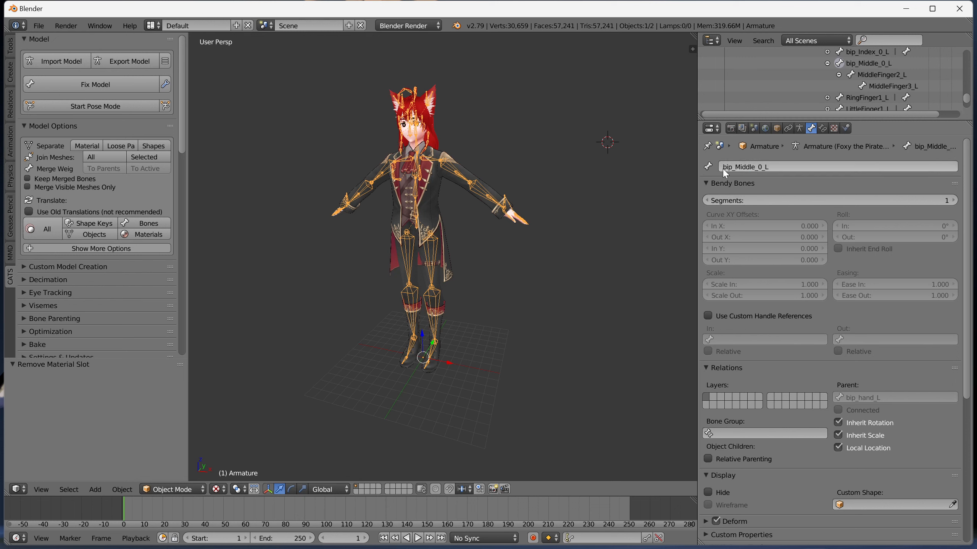
- Rename the MiddleFinger2_L bone under bip_Middle_0_L as bip_Middle_1_L
left_click(877, 73)
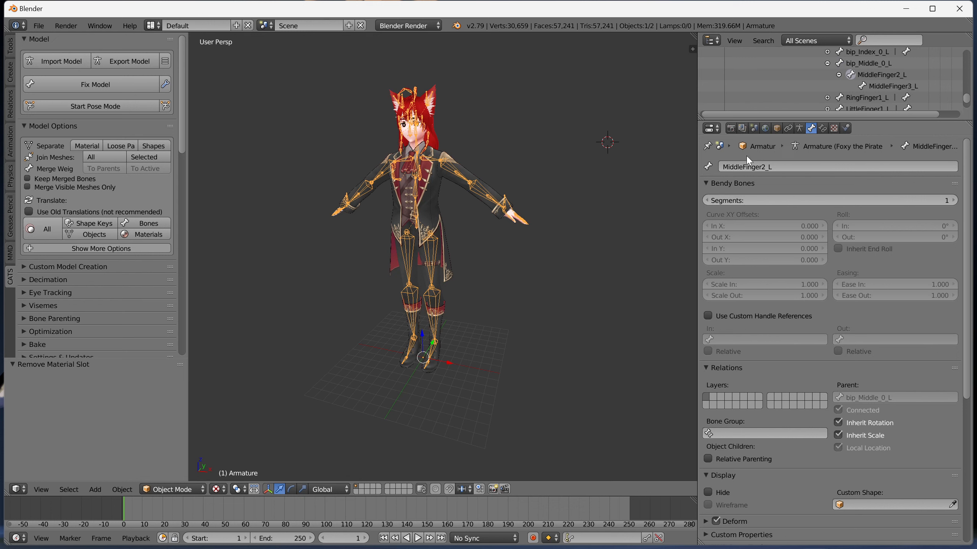
left_click(723, 164)
left_click(723, 166)
type("bip_")
key("BackSpace")
key("BackSpace")
key("BackSpace")
key("BackSpace")
key("BackSpace")
key("BackSpace")
key("BackSpace")
type("_1")
key("Return")
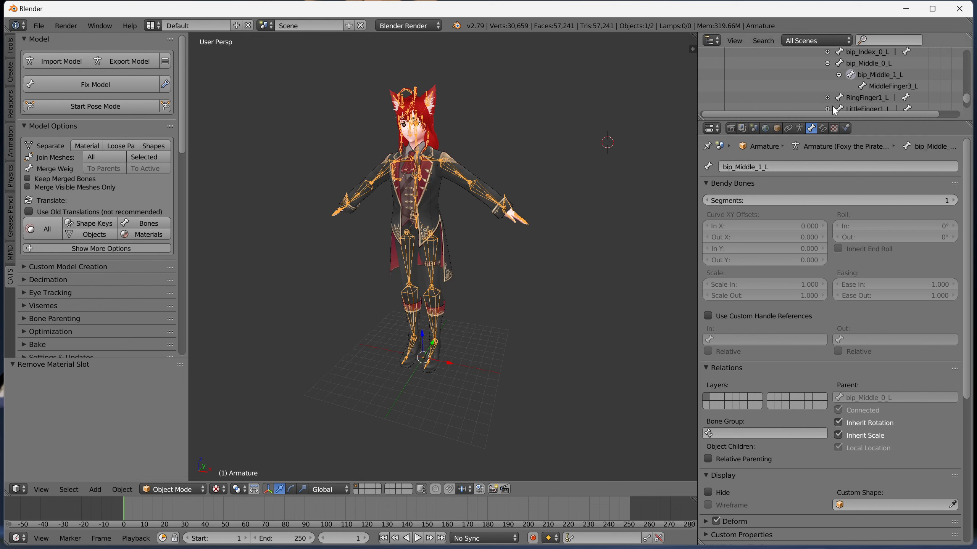
- Rename the MiddleFinger3_L bone under bip_Middle_1_L as bip_Middle_2_L
left_click(883, 86)
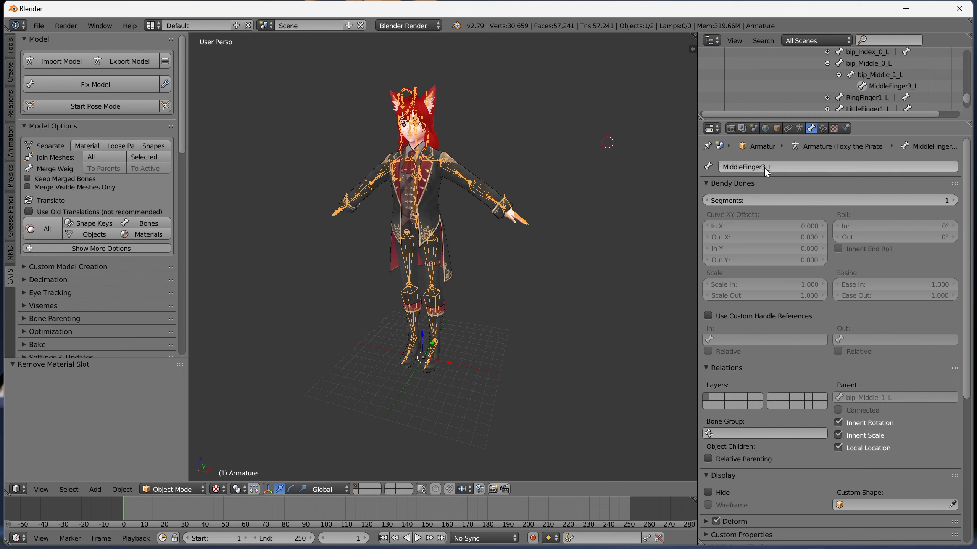
left_click(723, 168)
key("Home")
type("bip")
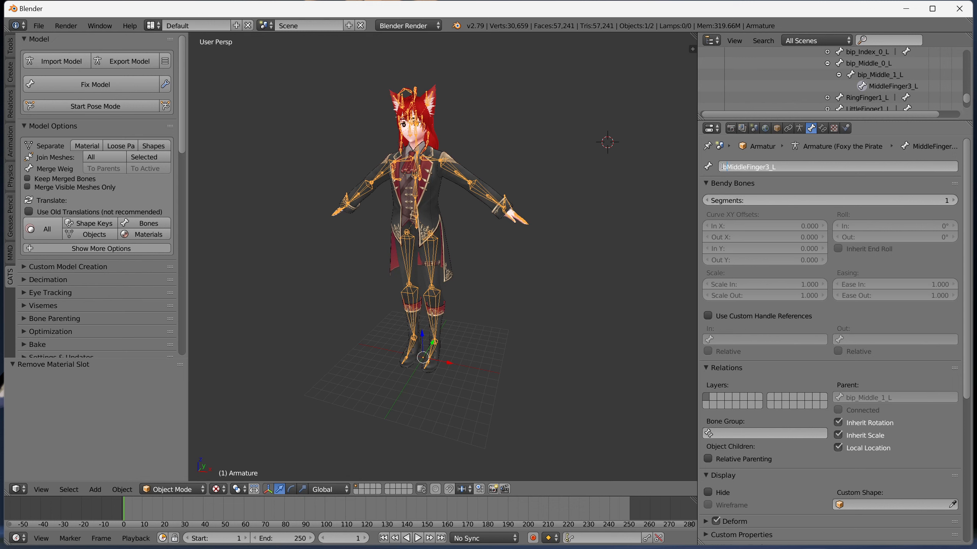
type("_")
key("BackSpace")
key("BackSpace")
key("BackSpace")
key("BackSpace")
key("BackSpace")
key("BackSpace")
key("BackSpace")
type("_2")
key("Return")
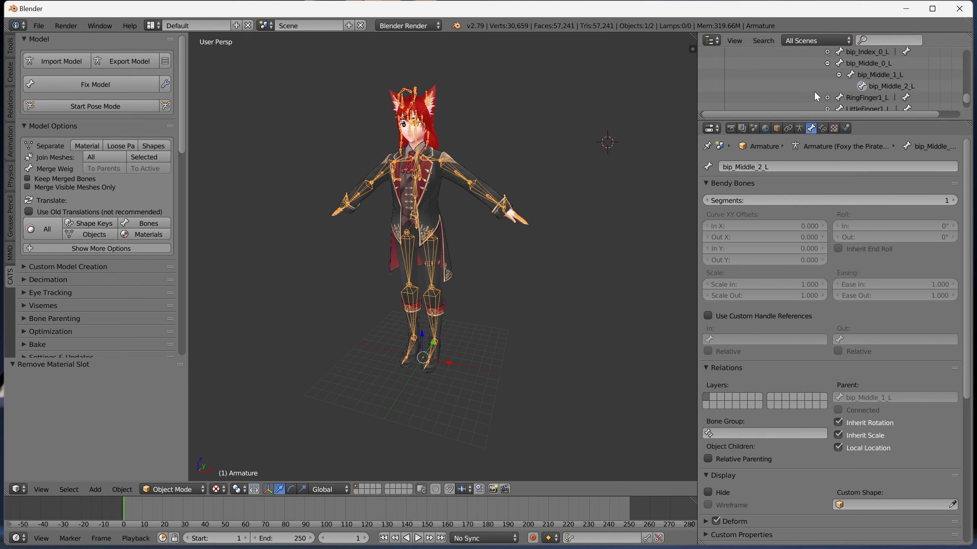
- Collapse the bip_Middle_0_L chain in the outliner, expand RingFinger1_L and its RingFinger2_L child, and select RingFinger1_L
left_click(838, 75)
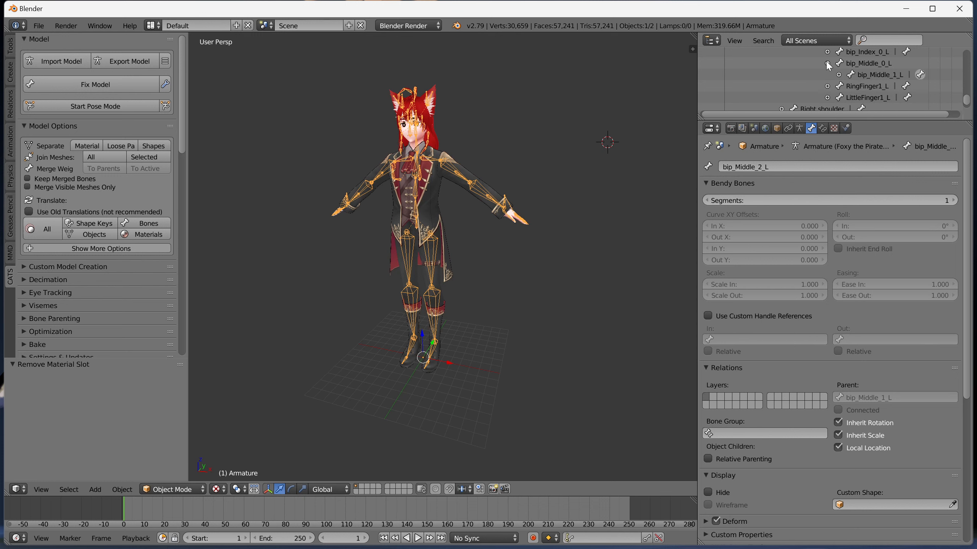
left_click(827, 63)
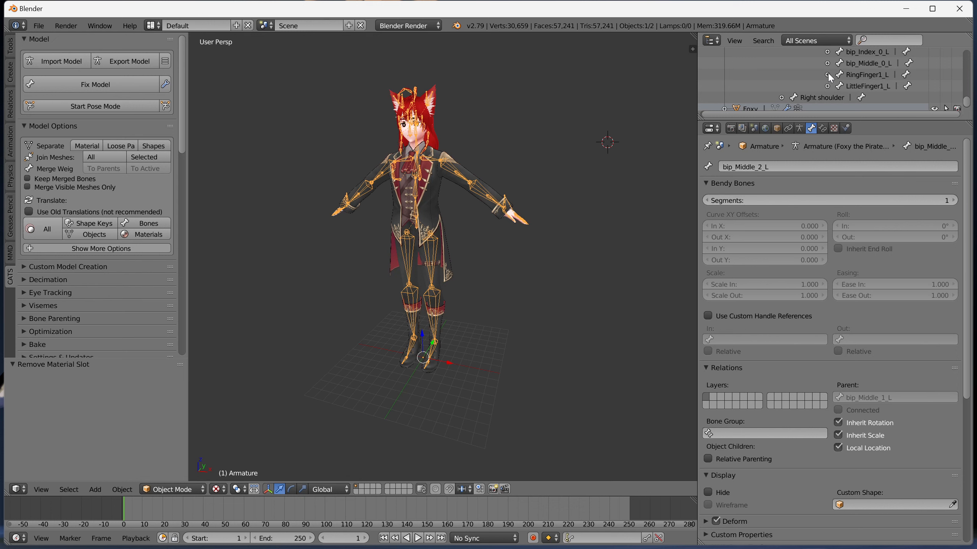
left_click(827, 75)
left_click(839, 87)
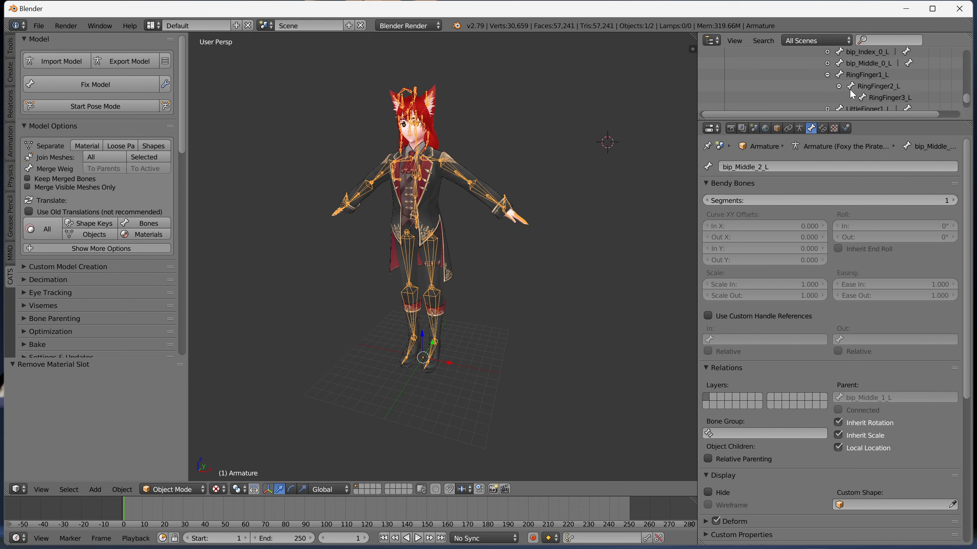
left_click(858, 76)
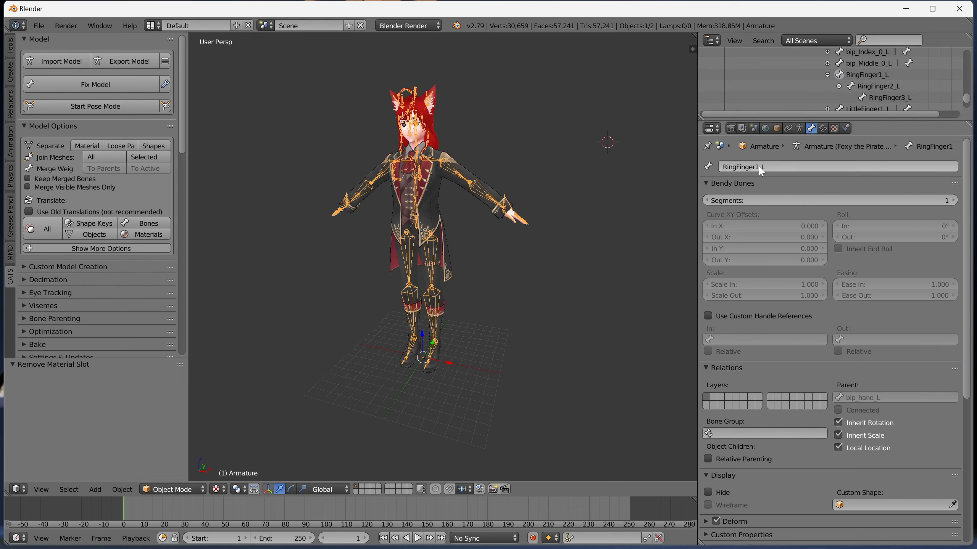
- Rename the RingFinger1_L bone under bip_hand_L as bip_Ring_0_L
left_click(723, 168)
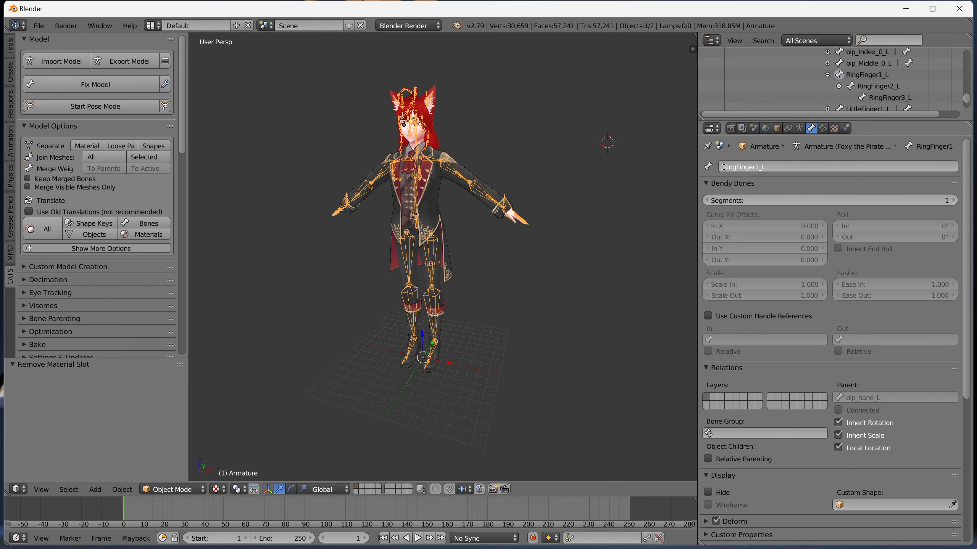
type("bip_")
left_click(771, 168)
key("BackSpace")
key("BackSpace")
key("BackSpace")
key("BackSpace")
key("BackSpace")
key("BackSpace")
key("BackSpace")
type("_0")
key("Return")
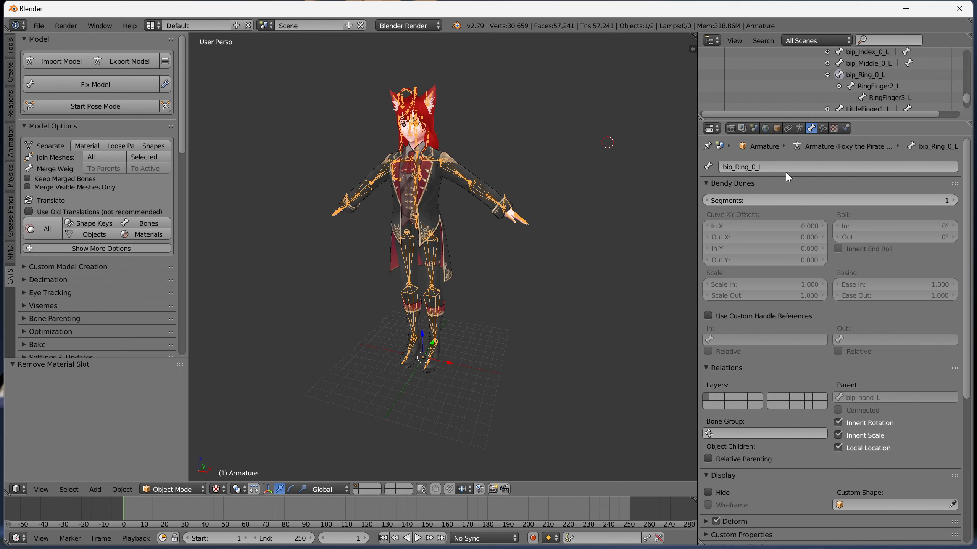
- Rename the RingFinger2_L bone under bip_Ring_0_L as bip_Ring_1_L
left_click(873, 86)
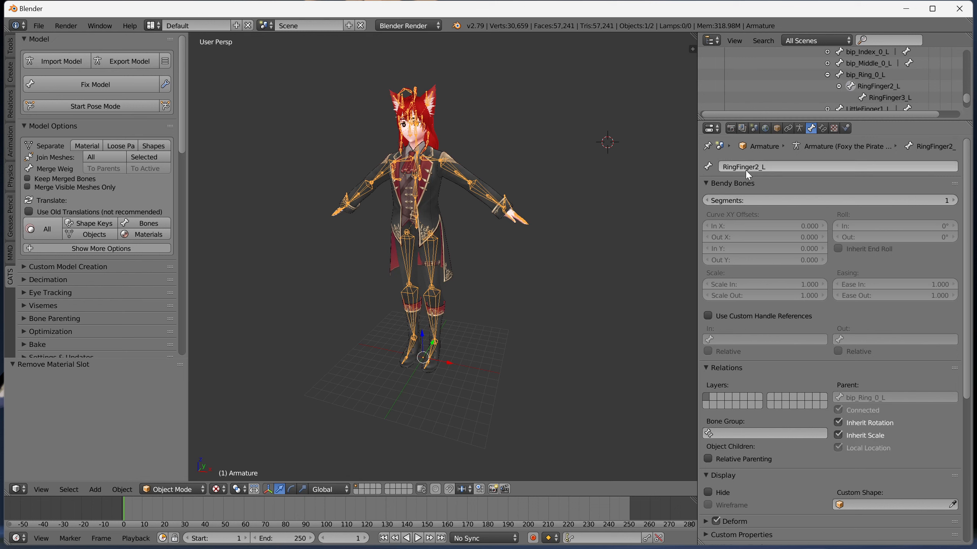
left_click(748, 175)
left_click(721, 166)
type("bip")
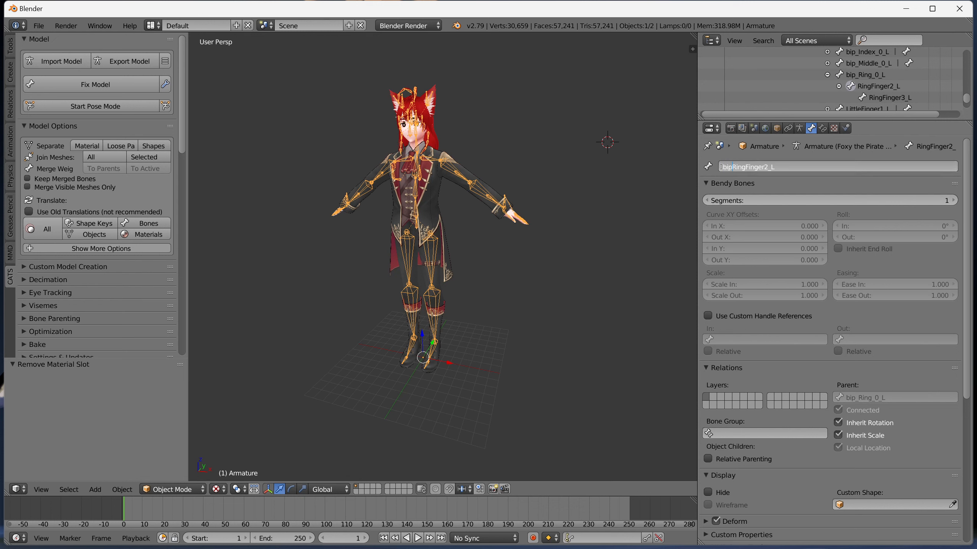
type("_")
key("BackSpace")
key("BackSpace")
key("BackSpace")
key("BackSpace")
key("BackSpace")
key("BackSpace")
key("BackSpace")
type("_1")
key("Return")
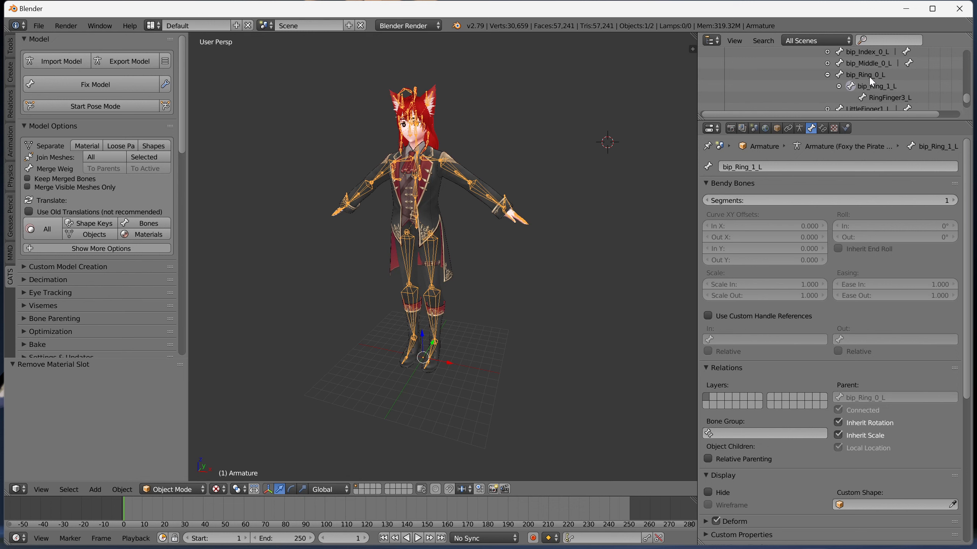
- Rename the RingFinger3_L bone under bip_Ring_1_L as bip_Ring_2_L
left_click(877, 99)
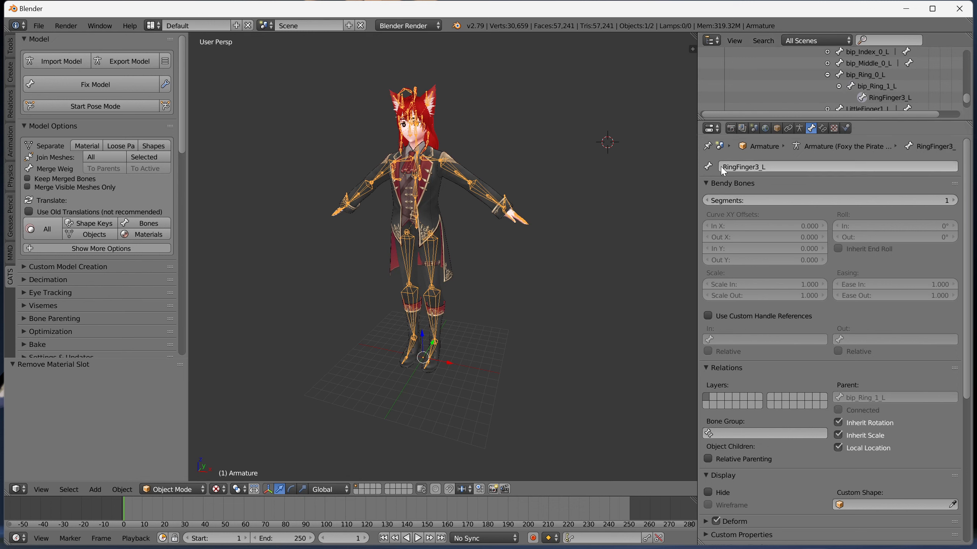
type("bip_")
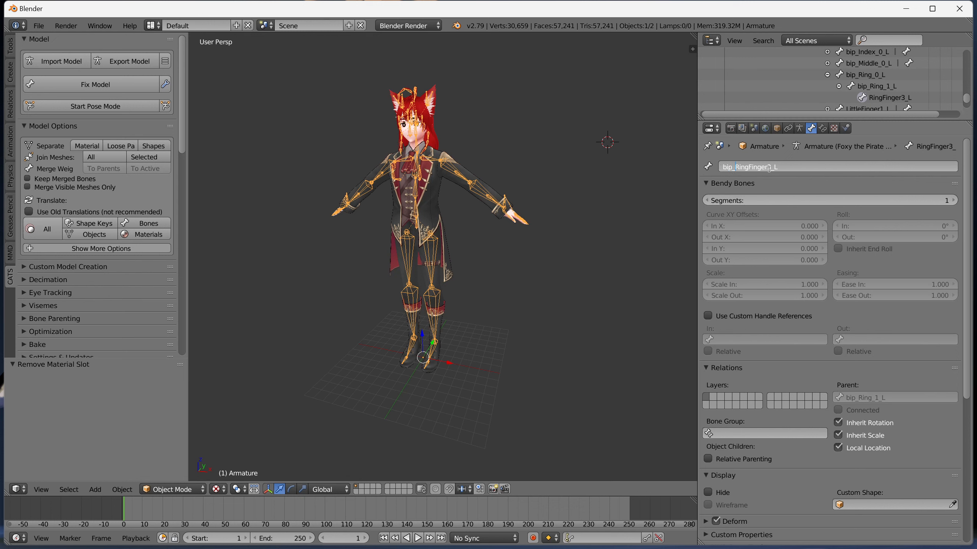
key("BackSpace")
key("BackSpace")
key("BackSpace")
key("BackSpace")
key("BackSpace")
key("BackSpace")
type("_")
key("BackSpace")
key("BackSpace")
type("_2")
key("Return")
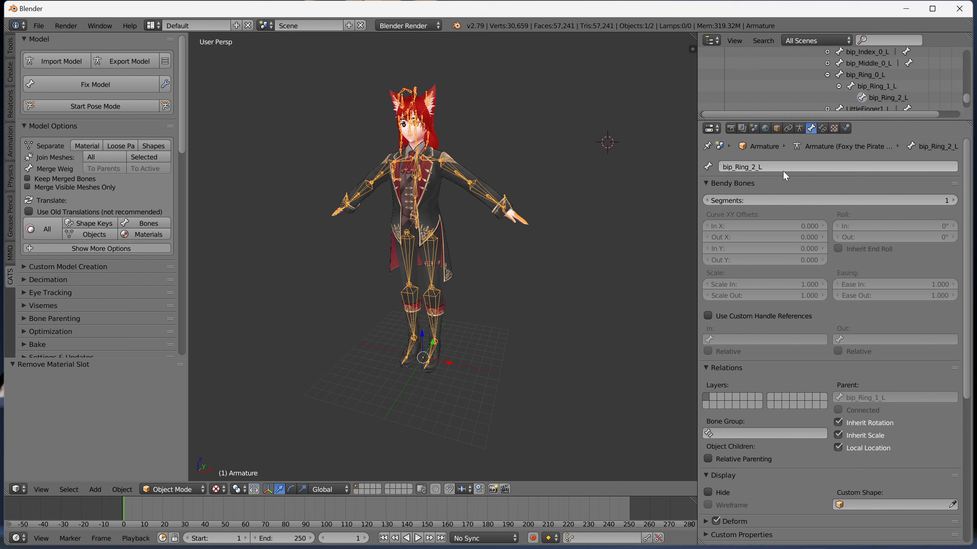
- Collapse the bip_Ring_0_L chain in the outliner, expand LittleFinger1_L and its LittleFinger2_L child, and select LittleFinger1_L
left_click(839, 86)
left_click(827, 75)
left_click(827, 86)
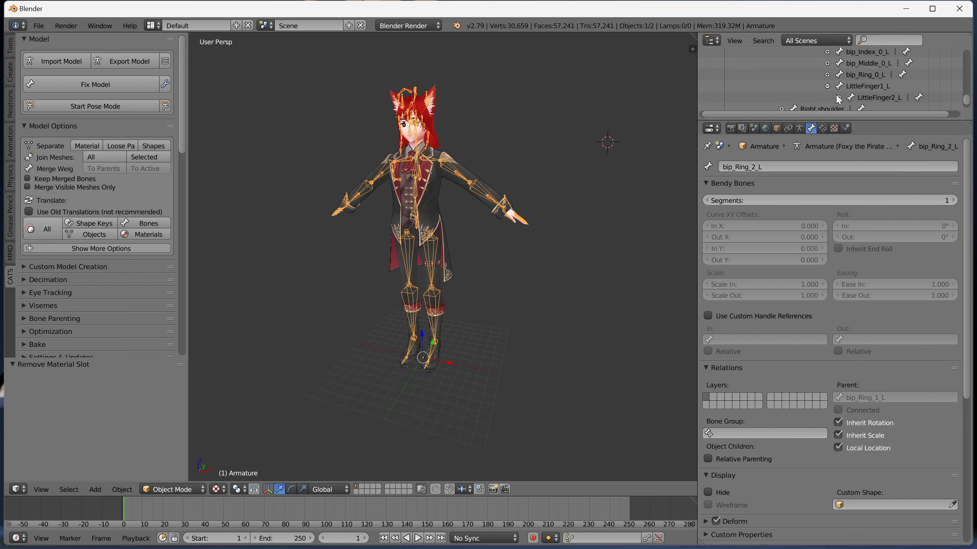
left_click(838, 97)
scroll(857, 88, "down", 1)
left_click(864, 75)
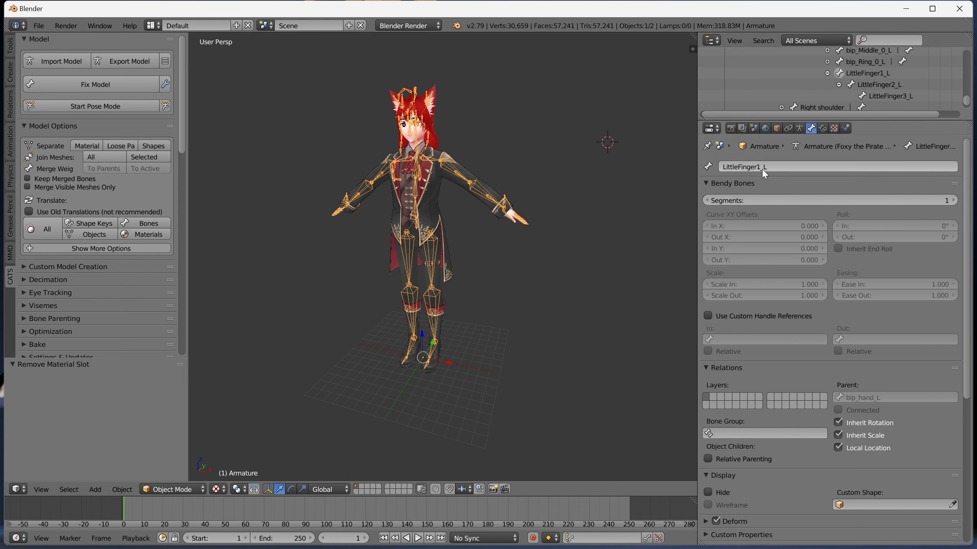
- Rename the LittleFinger1_L bone under bip_hand_L as bip_pinky_0_L
left_click(723, 168)
left_click(723, 168)
type("bip")
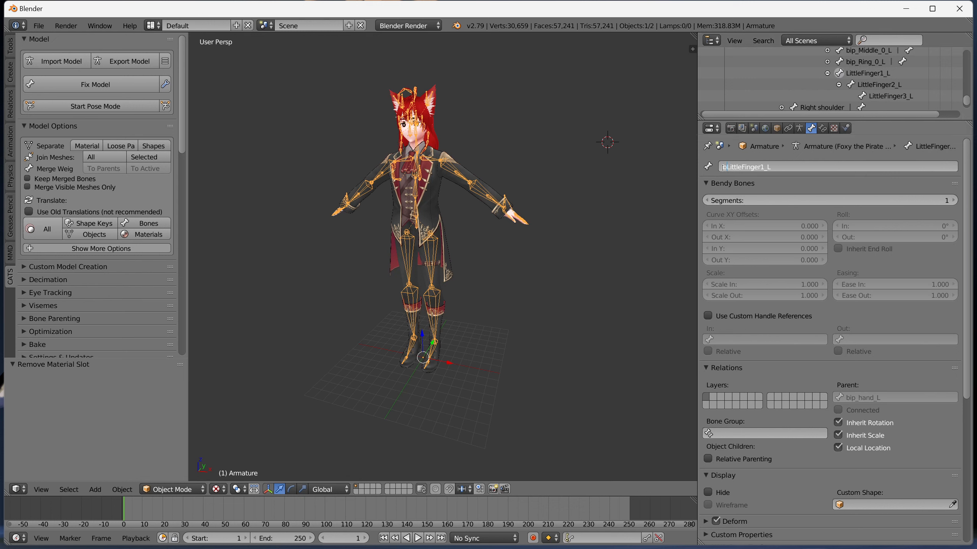
type("_")
key("BackSpace")
key("BackSpace")
key("BackSpace")
key("BackSpace")
key("BackSpace")
key("BackSpace")
key("BackSpace")
key("BackSpace")
key("BackSpace")
key("BackSpace")
type("pinkey")
key("BackSpace")
key("BackSpace")
type("y_0")
key("Return")
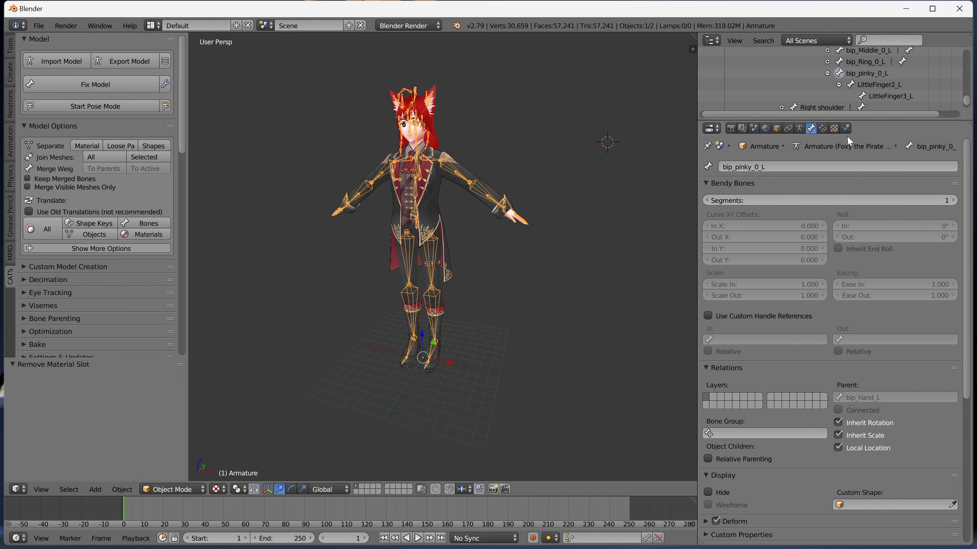
- Rename the LittleFinger2_L bone under bip_pinky_0_L as bip_pinky_1_L
left_click(882, 83)
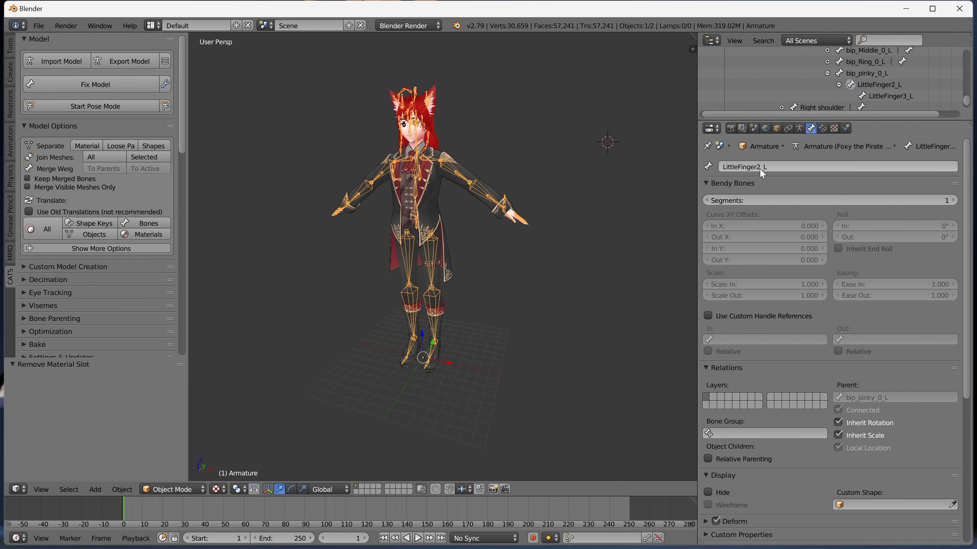
left_click(759, 168)
key("BackSpace")
key("BackSpace")
key("BackSpace")
key("BackSpace")
key("BackSpace")
key("BackSpace")
key("BackSpace")
key("BackSpace")
key("BackSpace")
key("BackSpace")
key("BackSpace")
key("BackSpace")
key("BackSpace")
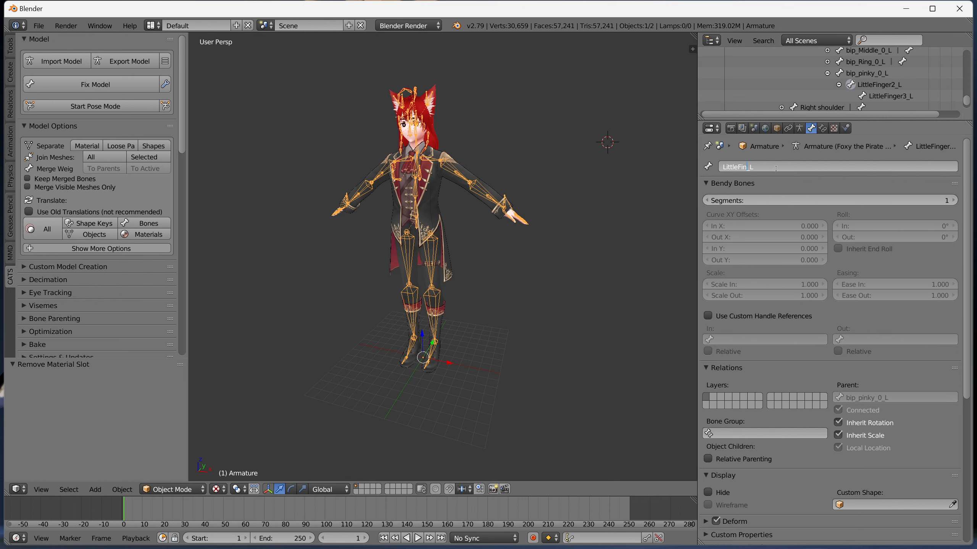
type("bip_pinky_1")
key("Return")
- Rename the LittleFinger3_L bone under bip_pinky_1_L as bip_pinky_2_L
left_click(879, 96)
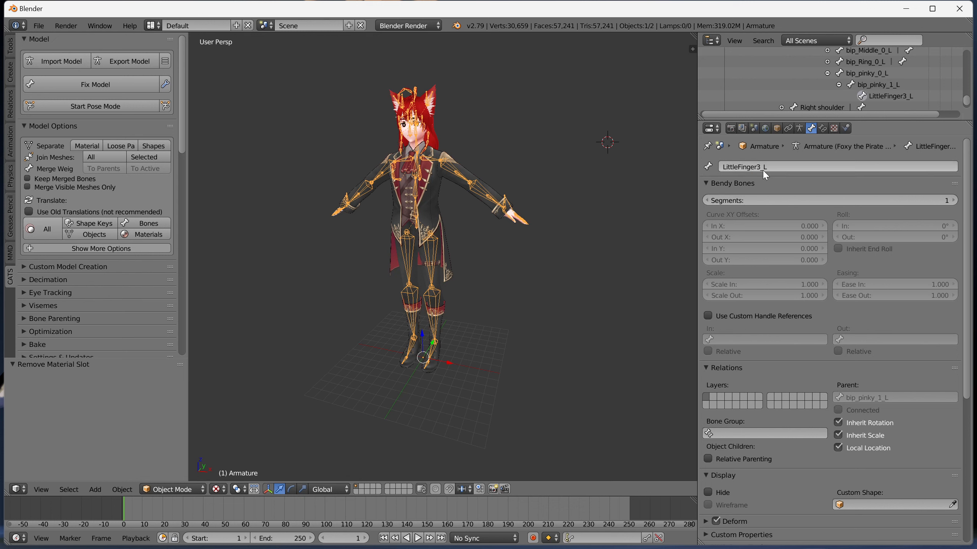
left_click(762, 169)
left_click(762, 169)
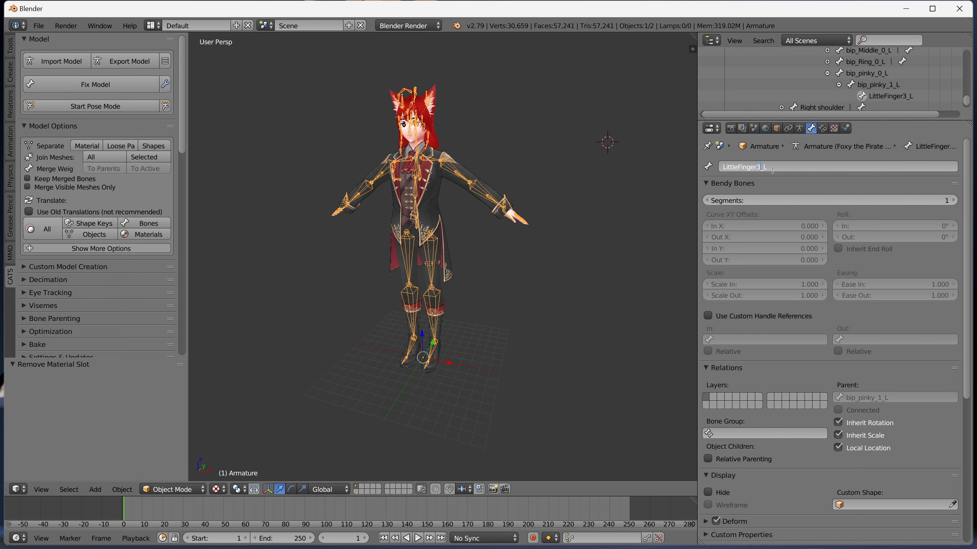
key("BackSpace")
key("BackSpace")
key("BackSpace")
key("BackSpace")
key("BackSpace")
key("BackSpace")
key("BackSpace")
key("BackSpace")
key("BackSpace")
key("BackSpace")
key("BackSpace")
key("BackSpace")
key("BackSpace")
type("bip_pinky_2")
key("Return")
- Collapse the bip_pinky_0_L chain in the outliner and expand the Right shoulder hierarchy through the arm and elbow to the wrist
left_click(828, 73)
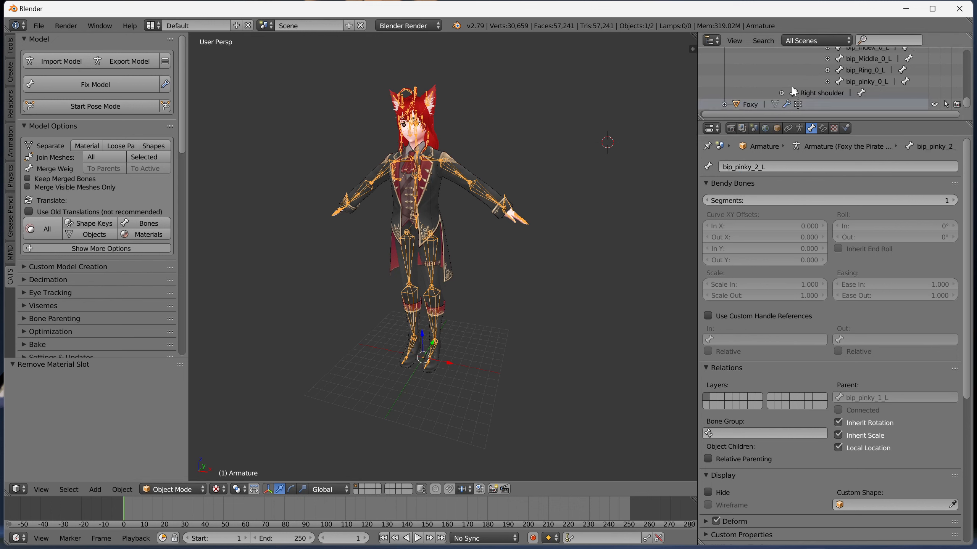
left_click(781, 92)
left_click(793, 91)
left_click(805, 91)
left_click(816, 92)
scroll(823, 80, "up", 6)
- Rename the Right shoulder bone under bip_spine_2 as bip_collar_R
left_click(822, 79)
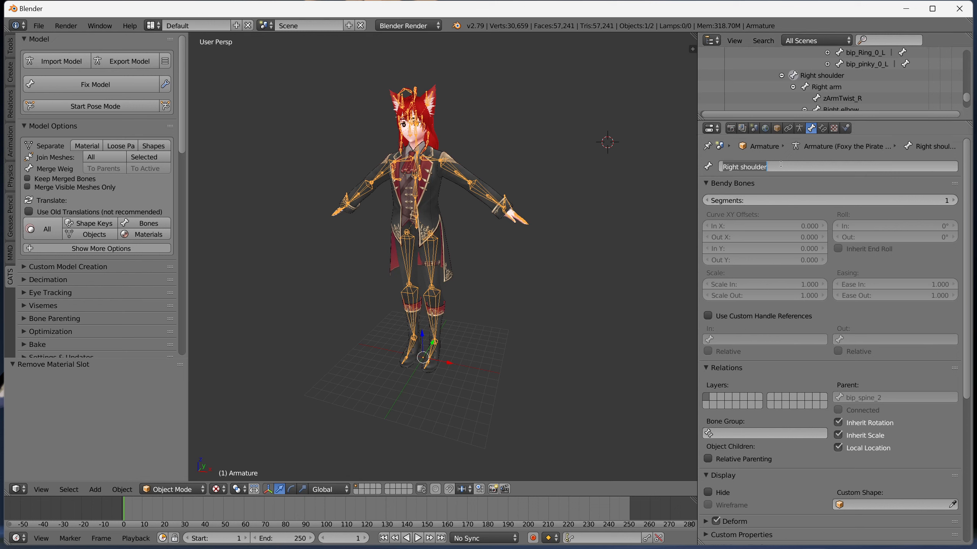
left_click(781, 166)
type("bip_collar_R")
key("Return")
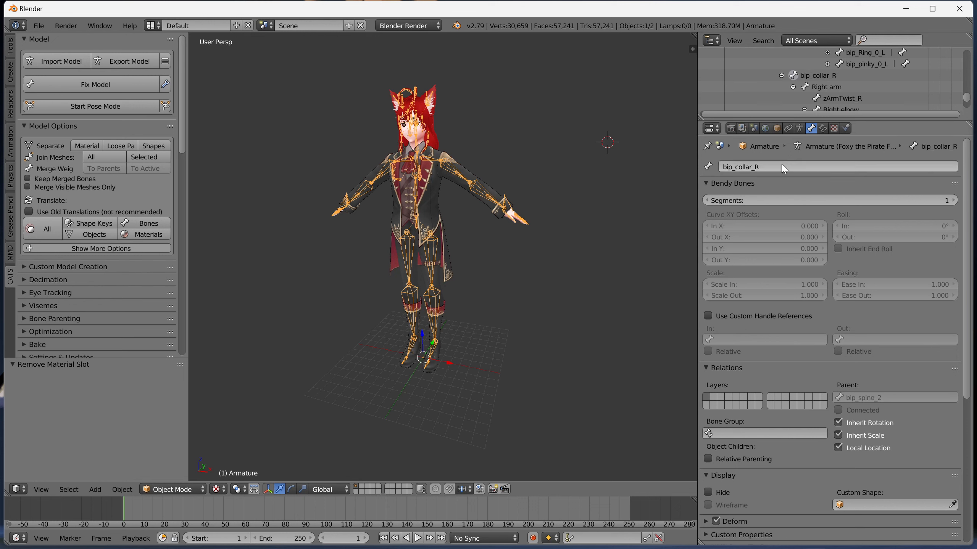
- Rename the Right arm bone under bip_collar_R as bip_upperarm_R
left_click(826, 87)
left_click(765, 167)
type("bip_upperarm")
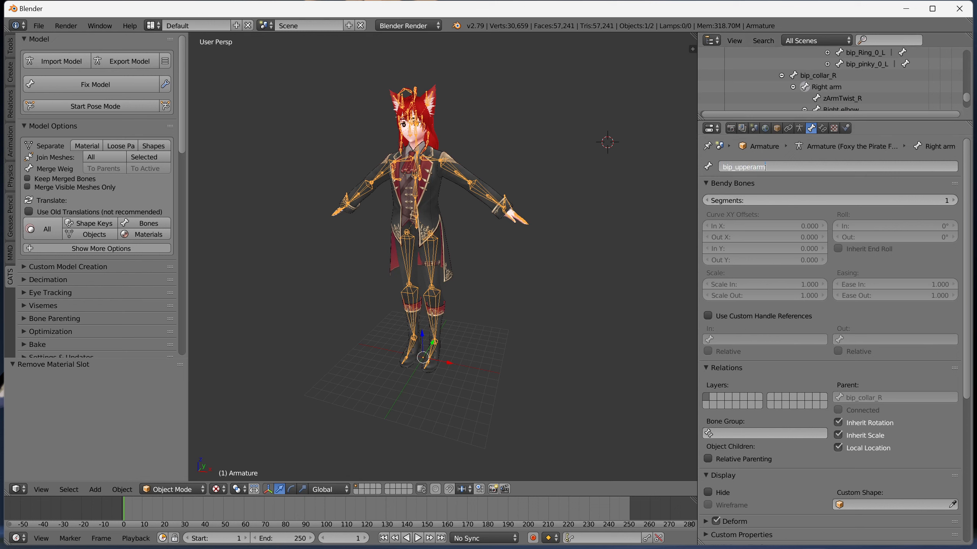
type("_R")
key("Return")
- Rename the Right elbow bone under bip_upperarm_R as bip_lowerarm_R
scroll(854, 87, "down", 1)
left_click(847, 96)
left_click(775, 166)
type("bip_")
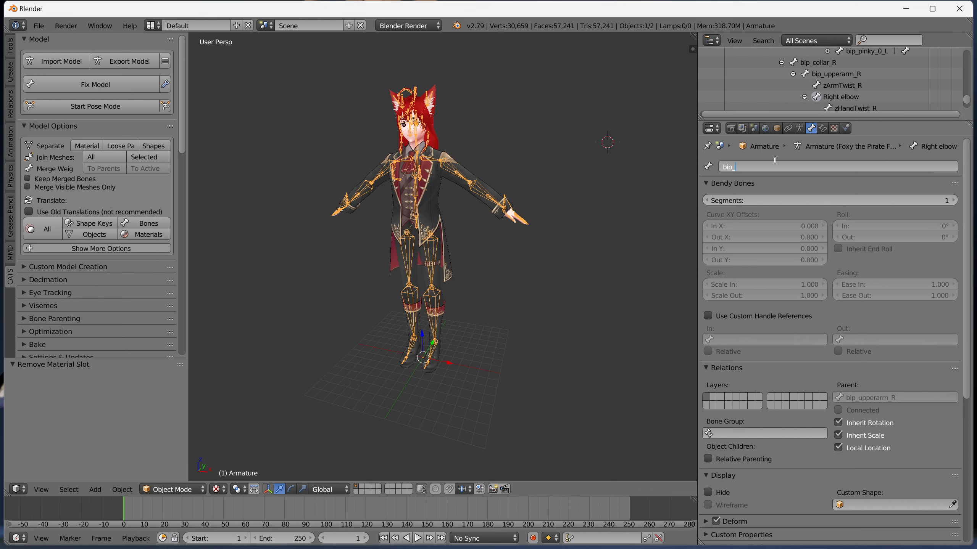
type("lowerarm_R")
key("Return")
- Rename the Right wrist bone under bip_lowerarm_R as bip_hand_R
scroll(844, 77, "down", 4)
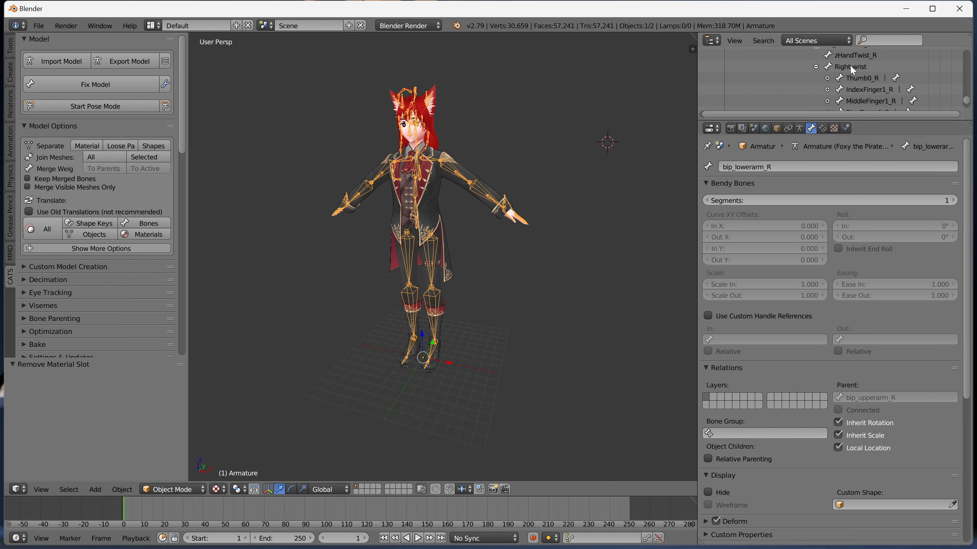
left_click(849, 67)
left_click(774, 165)
type("bip_hand_R")
key("Return")
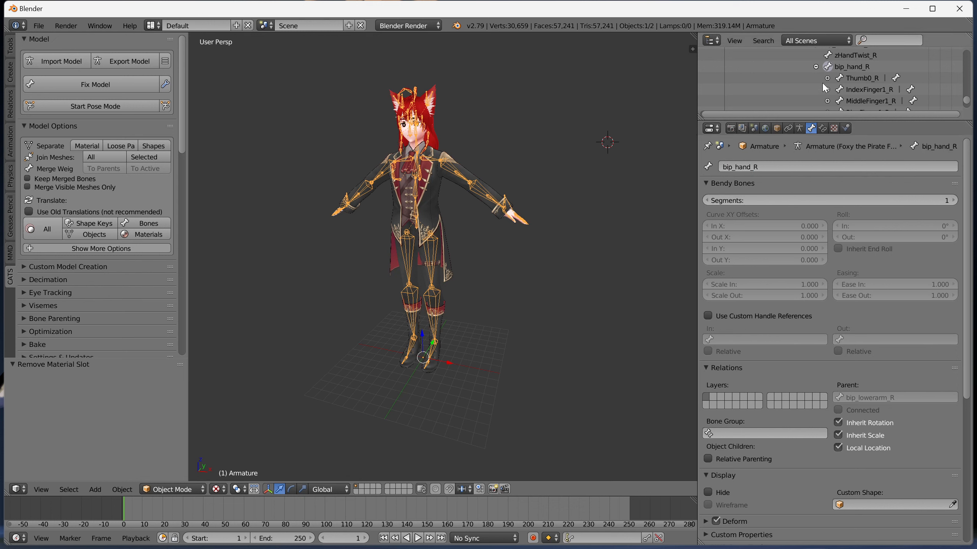
- Expand the whole Thumb0_R chain under bip_hand_R and rename Thumb0_R as bip_Thumb_0_R
left_click(827, 78, "shift")
left_click(862, 78)
left_click(723, 167)
key("Home")
type("bip_")
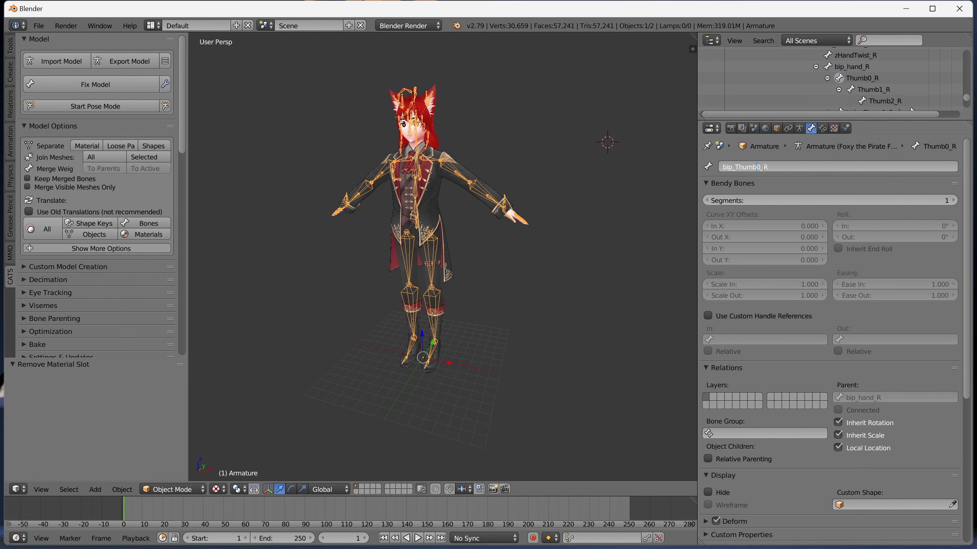
type("_")
key("Return")
- Rename the Thumb1_R bone under bip_Thumb_0_R as bip_Thumb_1_R
left_click(867, 89)
left_click(739, 168)
key("Home")
type("bip_")
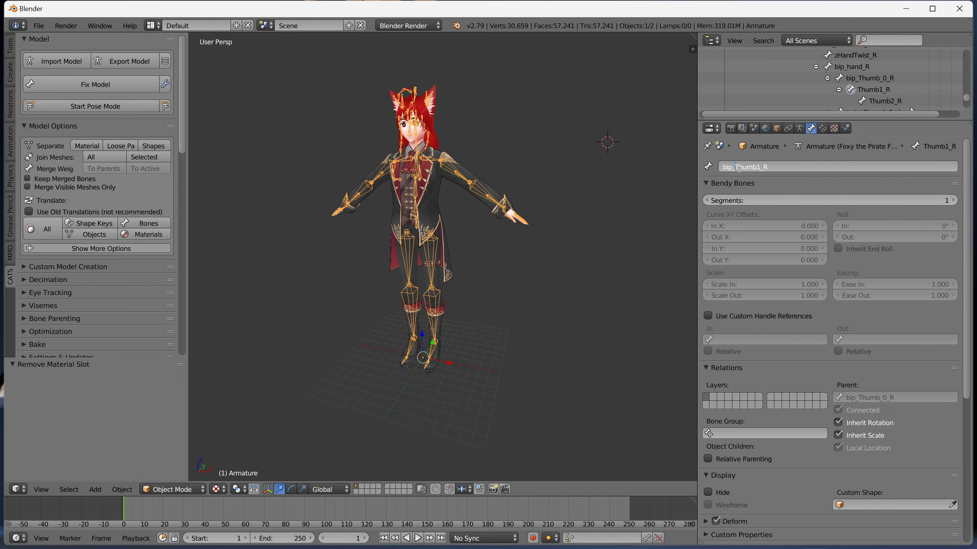
type("_")
key("Return")
- Rename the Thumb2_R bone under bip_Thumb_1_R as bip_Thumb_2_R
left_click(881, 101)
left_click(723, 167)
key("Home")
type("bip_")
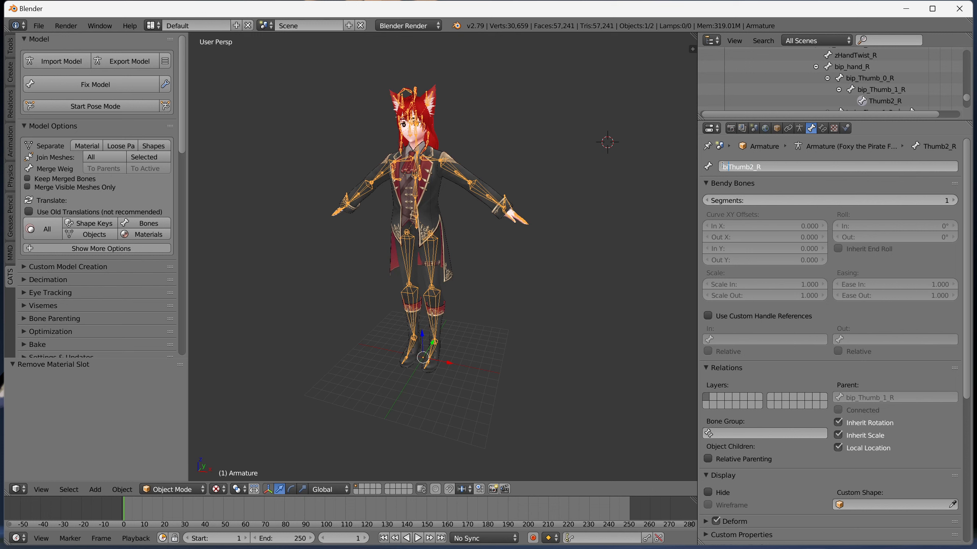
key("Left")
type("_")
key("Return")
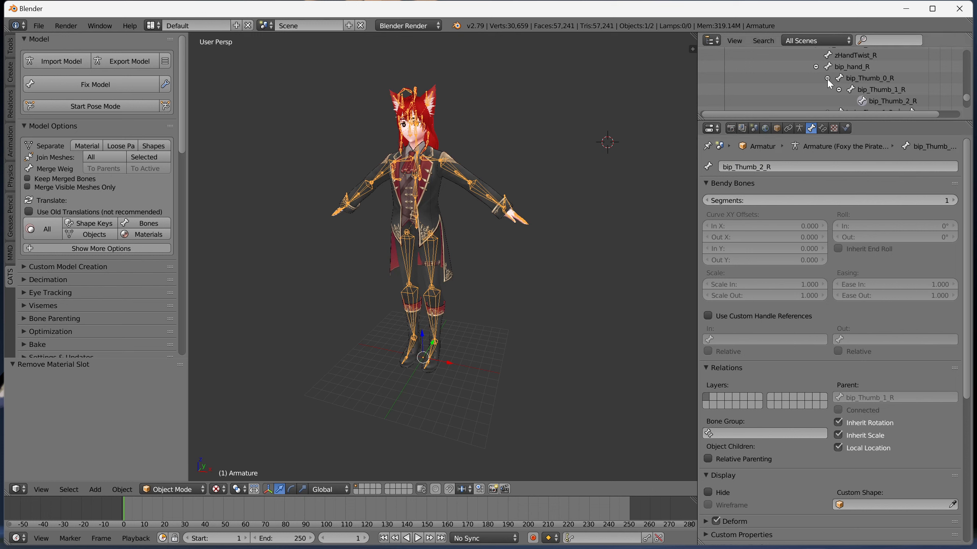
- Collapse the bip_Thumb_0_R chain in the outliner, expand IndexFinger1_R and its IndexFinger2_R child, and select IndexFinger1_R
left_click(828, 79)
scroll(827, 78, "down", 2)
left_click(827, 64)
left_click(838, 75)
left_click(865, 63)
- Rename the IndexFinger1_R bone under bip_hand_R as bip_Index_0_R
left_click(761, 169)
left_click(762, 169)
key("BackSpace")
key("BackSpace")
key("BackSpace")
key("BackSpace")
key("BackSpace")
key("BackSpace")
key("BackSpace")
type("_0")
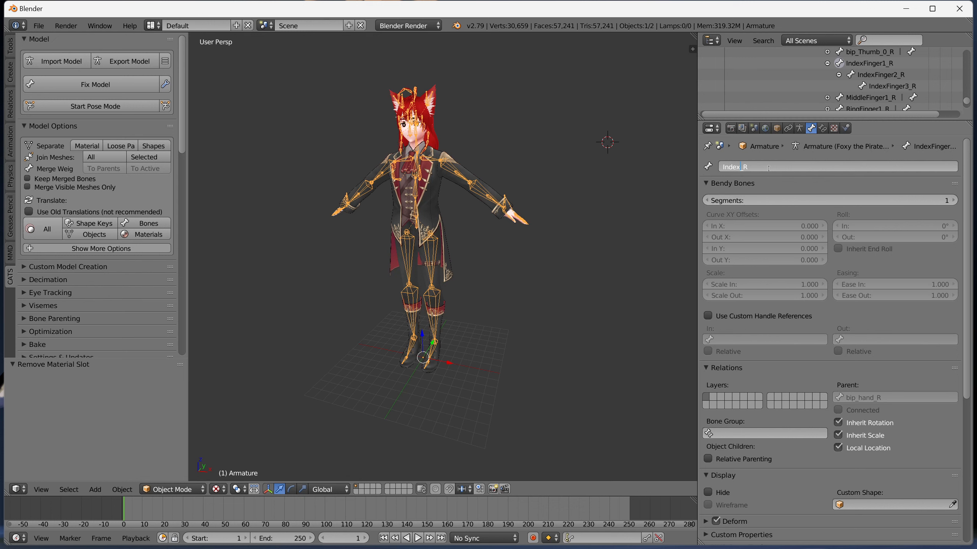
left_click(721, 168)
type("bip_")
key("Return")
- Rename the IndexFinger2_R bone under bip_Index_0_R as bip_Index_1_R
left_click(882, 74)
left_click(801, 164)
key("Home")
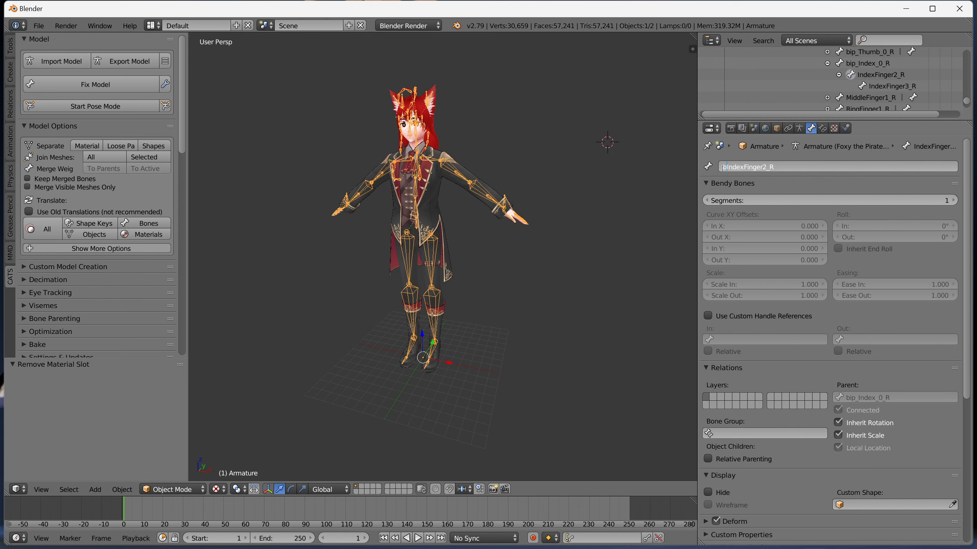
type("bip_")
key("End")
key("Left")
key("Left")
key("BackSpace")
key("BackSpace")
key("BackSpace")
key("BackSpace")
key("BackSpace")
key("BackSpace")
key("BackSpace")
type("_1")
key("Return")
- Rename the IndexFinger3_R bone under bip_Index_1_R as bip_Index_2_R
left_click(891, 87)
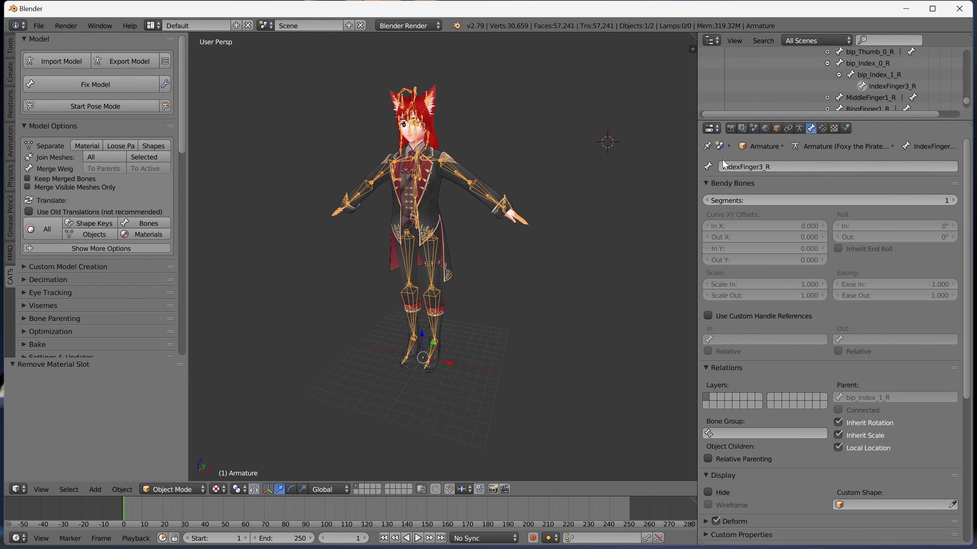
left_click(721, 166)
left_click(721, 166)
type("bip_")
key("BackSpace")
key("BackSpace")
key("BackSpace")
key("BackSpace")
key("BackSpace")
key("BackSpace")
key("BackSpace")
type("_2")
key("Return")
- Collapse the bip_Index_0_R chain in the outliner and expand MiddleFinger1_R with its MiddleFinger2_R child
left_click(839, 75)
left_click(827, 63)
left_click(827, 75)
left_click(839, 86)
- Rename the MiddleFinger1_R bone under bip_hand_R as bip_Middle_0_R
left_click(863, 76)
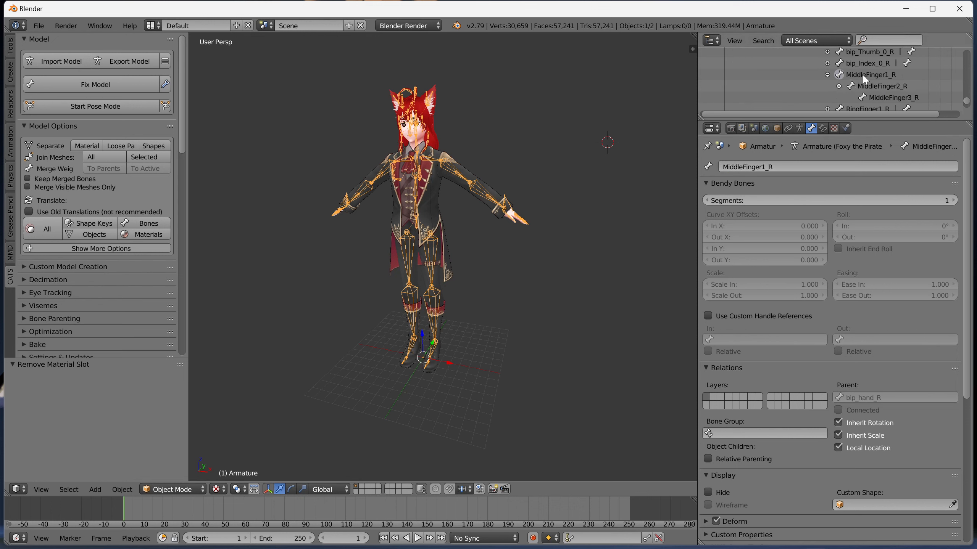
left_click(800, 171)
key("Home")
type("bip_")
key("End")
key("Left")
key("Left")
key("BackSpace")
key("BackSpace")
key("BackSpace")
key("BackSpace")
key("BackSpace")
key("BackSpace")
key("BackSpace")
type("_")
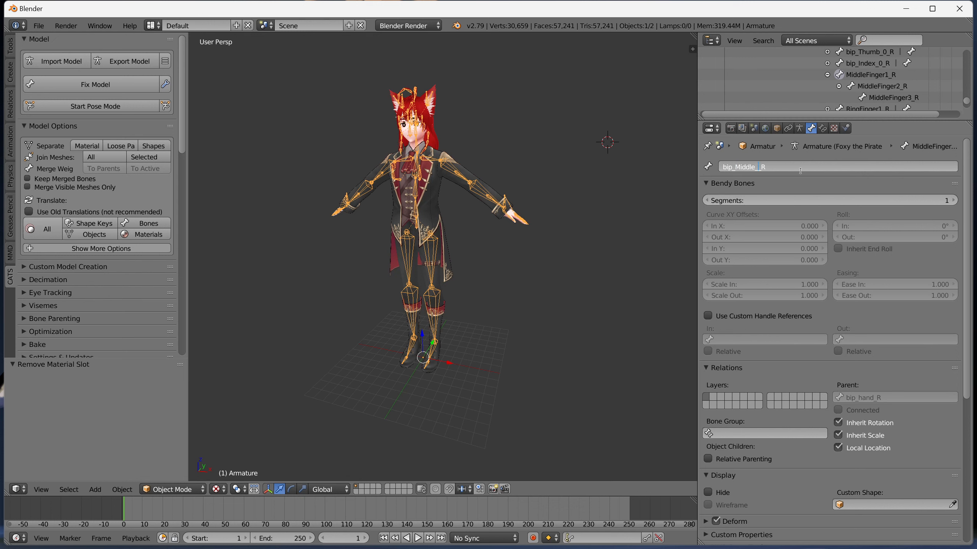
type("0")
key("Return")
- Rename the MiddleFinger2_R bone under bip_Middle_0_R as bip_Middle_1_R
left_click(881, 85)
left_click(722, 167)
key("Home")
type("bip_")
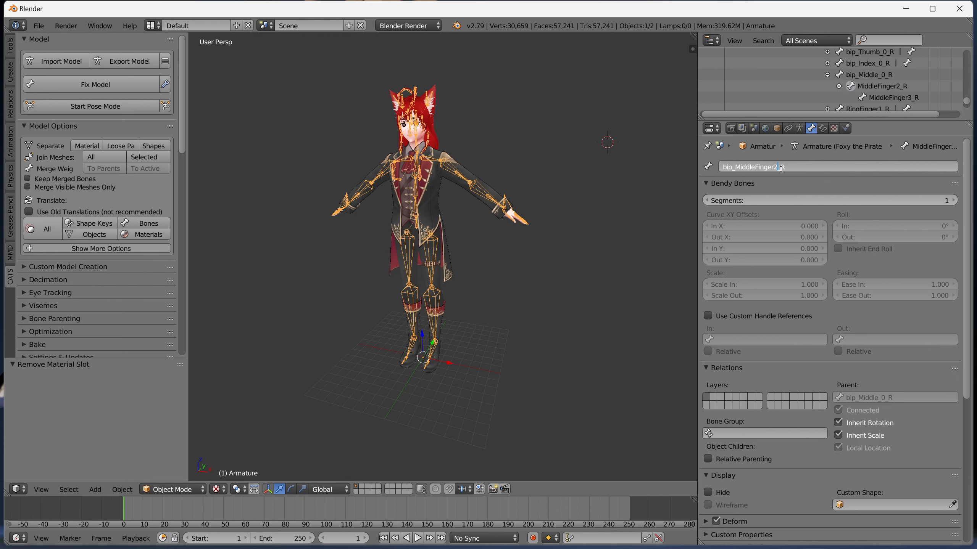
key("BackSpace")
key("BackSpace")
key("BackSpace")
key("BackSpace")
key("BackSpace")
key("BackSpace")
key("BackSpace")
type("_1")
key("Return")
- Rename the MiddleFinger3_R bone under bip_Middle_1_R as bip_Middle_2_R
left_click(892, 97)
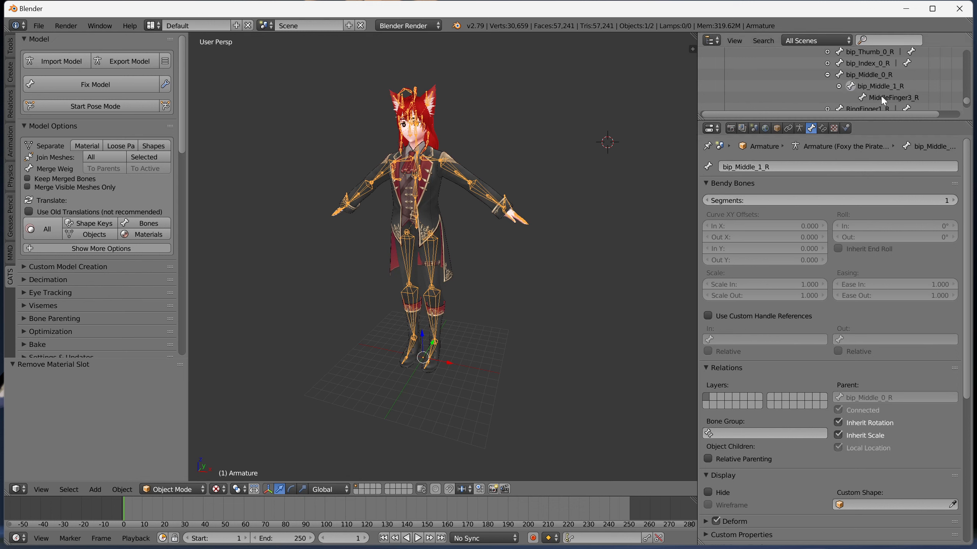
left_click(852, 165)
key("Home")
type("bip_")
left_click(779, 168)
key("BackSpace")
key("BackSpace")
key("BackSpace")
key("BackSpace")
key("BackSpace")
key("BackSpace")
key("BackSpace")
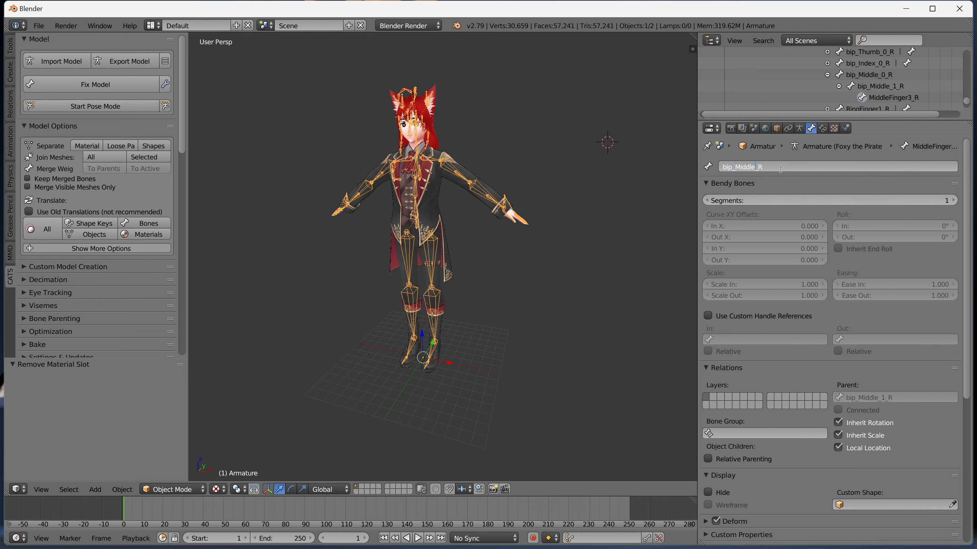
type("_2")
key("Return")
- Collapse the bip_Middle_0_R chain in the outliner and expand RingFinger1_R with its RingFinger2_R child
left_click(839, 87)
left_click(828, 75)
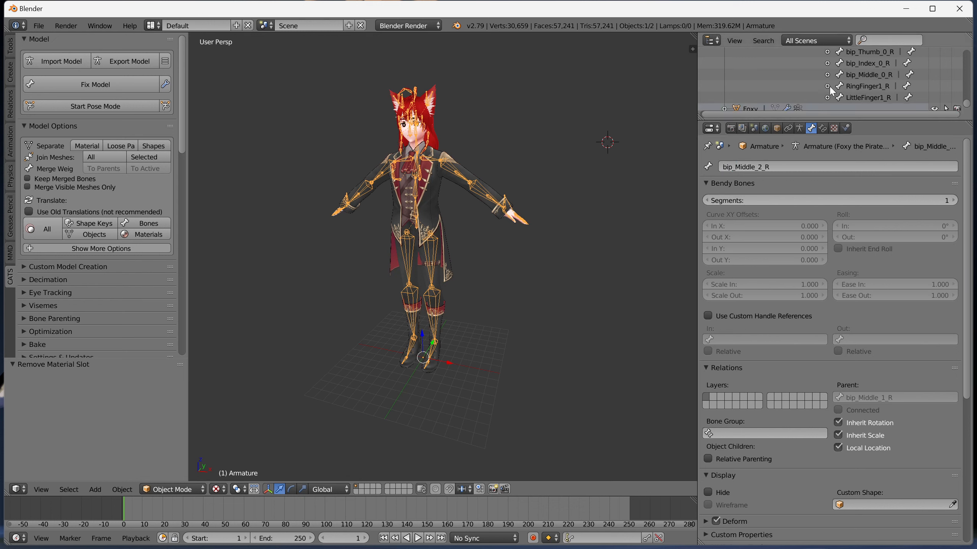
left_click(828, 87)
left_click(839, 97)
- Rename the RingFinger1_R bone under bip_hand_R as bip_Ring_0_R
left_click(850, 87)
left_click(722, 167)
key("Home")
type("bip_")
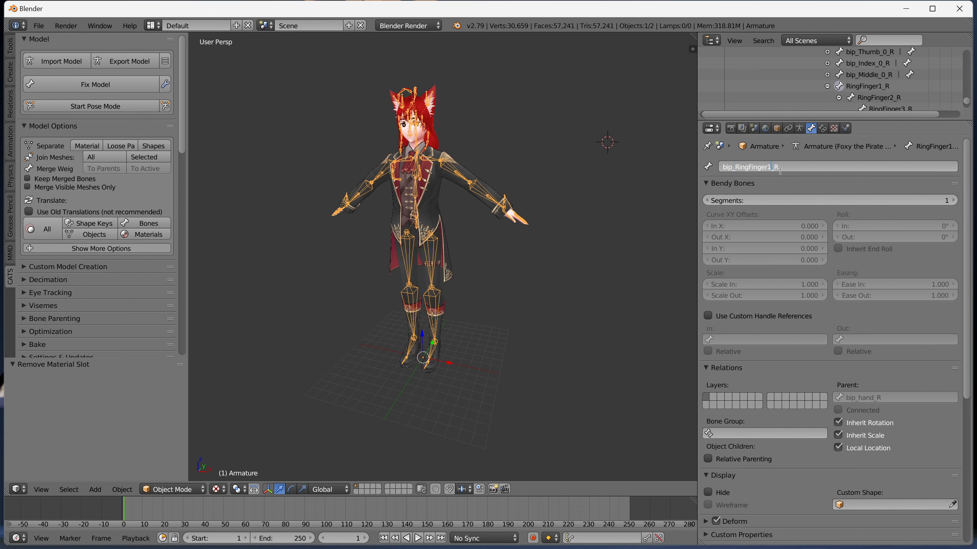
key("BackSpace")
key("BackSpace")
key("BackSpace")
key("BackSpace")
key("BackSpace")
key("BackSpace")
key("BackSpace")
type("_0")
key("Return")
- Rename the RingFinger2_R bone under bip_Ring_0_R as bip_Ring_1_R
left_click(879, 97)
left_click(723, 167)
key("Home")
type("bip")
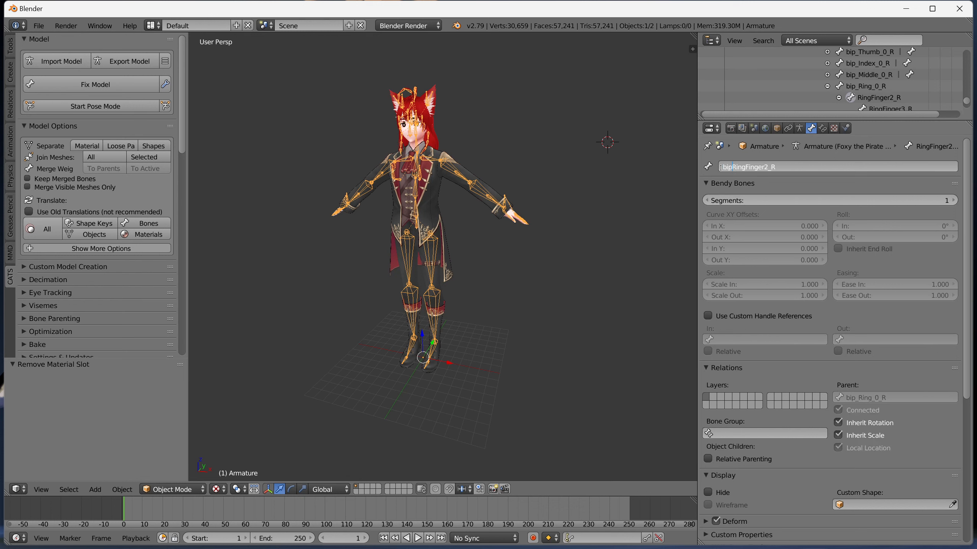
type("_")
left_click(771, 167)
key("BackSpace")
key("BackSpace")
key("BackSpace")
key("BackSpace")
key("BackSpace")
key("BackSpace")
key("BackSpace")
type("_1")
key("Return")
- Rename the RingFinger3_R bone under bip_Ring_1_R as bip_Ring_2_R and collapse the bip_Ring_0_R chain in the outliner
scroll(876, 95, "down", 1)
left_click(876, 96)
left_click(723, 167)
key("Home")
type("bip_")
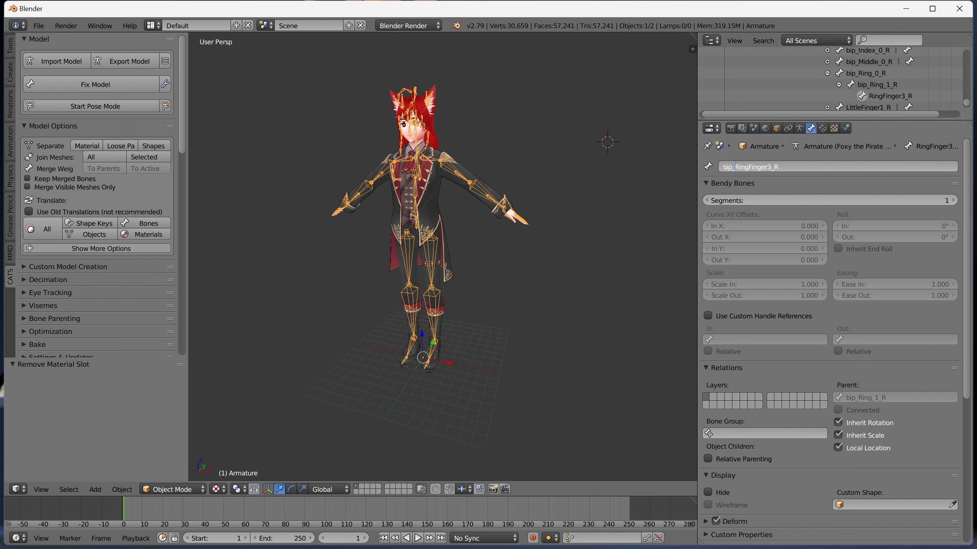
key("BackSpace")
key("BackSpace")
key("BackSpace")
key("BackSpace")
key("BackSpace")
key("BackSpace")
key("BackSpace")
type("_2")
key("Return")
left_click(828, 74)
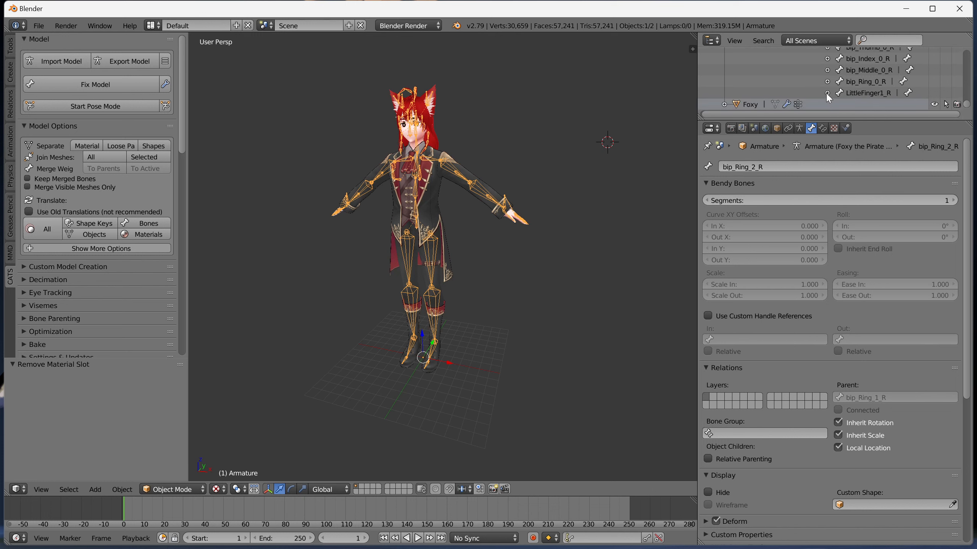
- Expand the little finger chain under bip_hand_R and rename LittleFinger1_R as bip_pinky_0_R
left_click(827, 93)
left_click(846, 93)
scroll(825, 105, "down", 2)
left_click(784, 168)
key("Home")
type("bip_")
key("Delete")
key("Delete")
key("Delete")
key("Delete")
key("Delete")
key("Delete")
key("Delete")
key("Delete")
key("Delete")
key("Delete")
key("Delete")
key("Delete")
key("Delete")
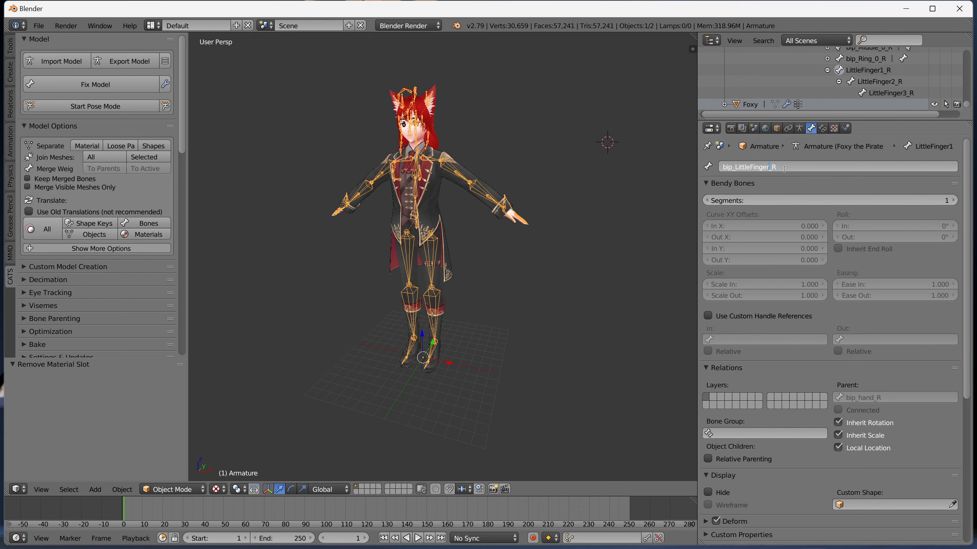
type("pinky_0")
key("Return")
- Rename the LittleFinger2_R bone under bip_pinky_0_R as bip_pinky_1_R
left_click(880, 81)
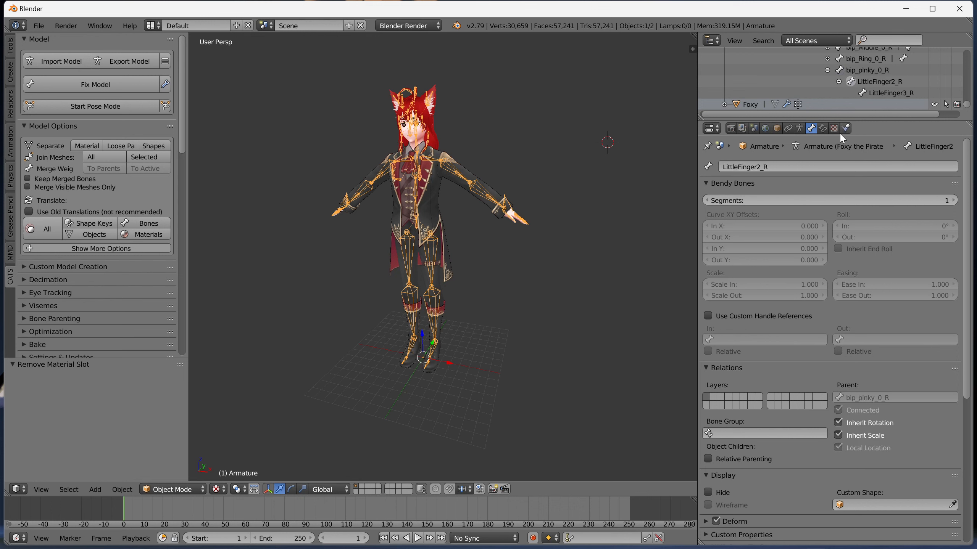
left_click(720, 167)
key("Home")
type("bip_")
key("BackSpace")
key("BackSpace")
key("BackSpace")
key("BackSpace")
key("BackSpace")
key("BackSpace")
key("BackSpace")
key("BackSpace")
key("BackSpace")
key("BackSpace")
key("BackSpace")
key("BackSpace")
key("BackSpace")
type("pinky_1")
key("Return")
- Rename the LittleFinger3_R bone under bip_pinky_1_R as bip_pinky_2_R
left_click(888, 92)
left_click(776, 167)
key("Home")
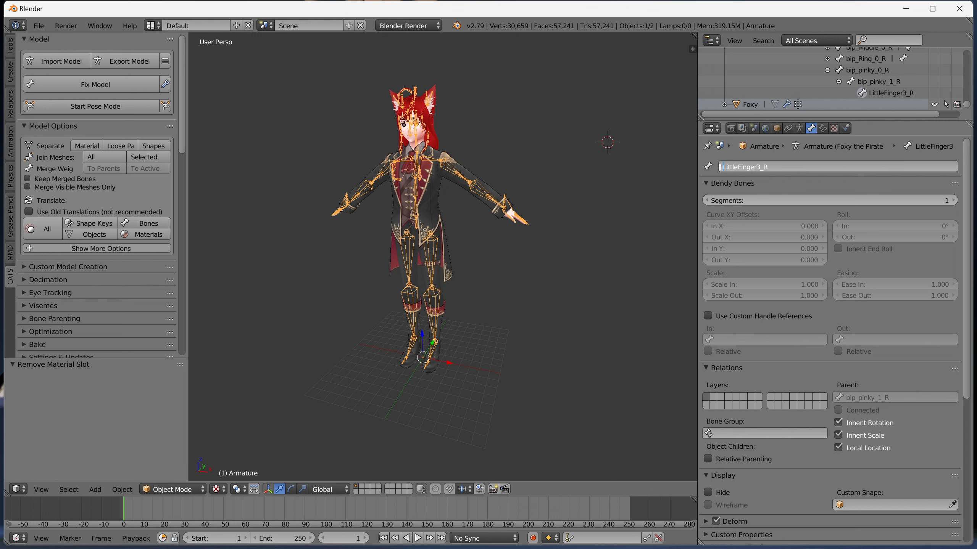
type("bip_")
key("BackSpace")
key("BackSpace")
key("BackSpace")
key("BackSpace")
key("BackSpace")
key("BackSpace")
key("BackSpace")
key("BackSpace")
key("BackSpace")
key("BackSpace")
key("BackSpace")
key("BackSpace")
key("BackSpace")
type("pinky_2")
key("Return")
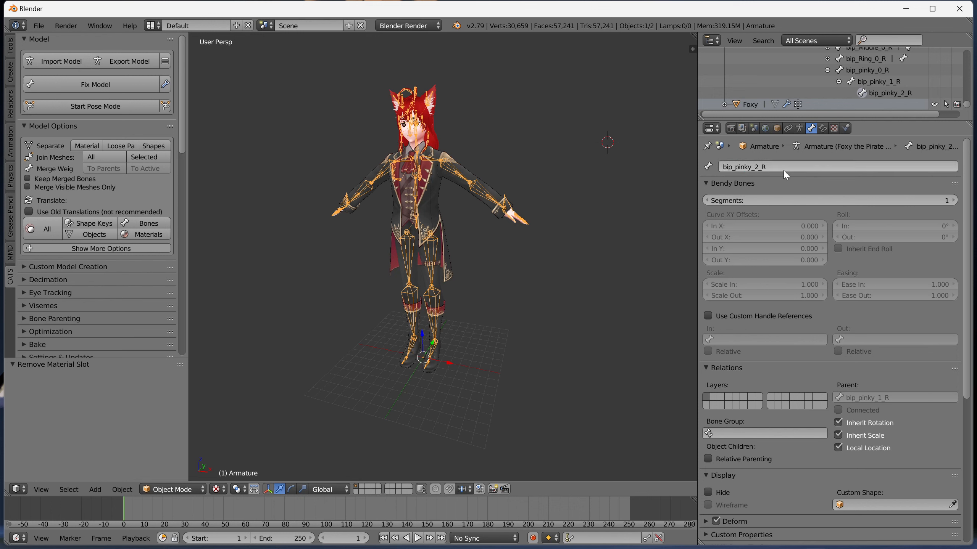
- Collapse the armature's bone hierarchy in the outliner and select the Foxy mesh
scroll(842, 96, "up", 8)
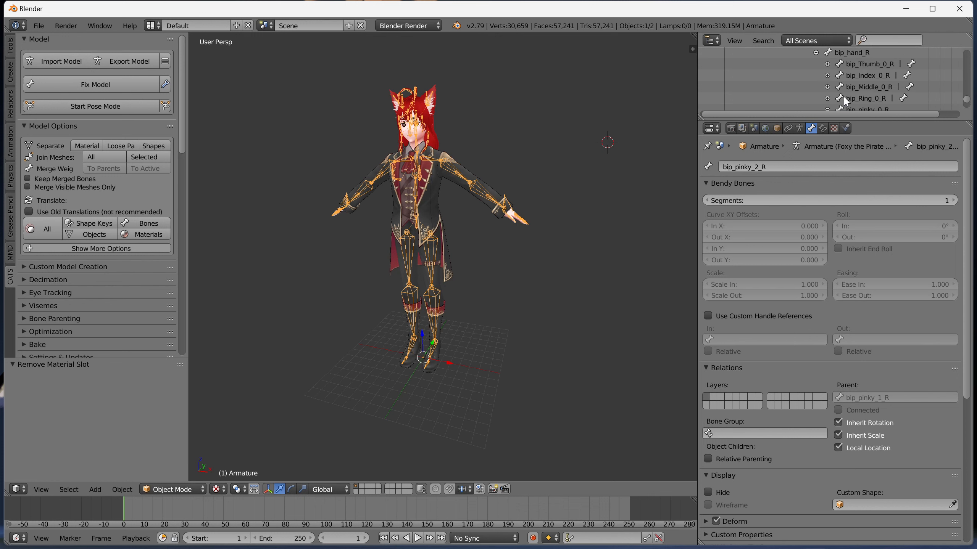
scroll(843, 96, "up", 10)
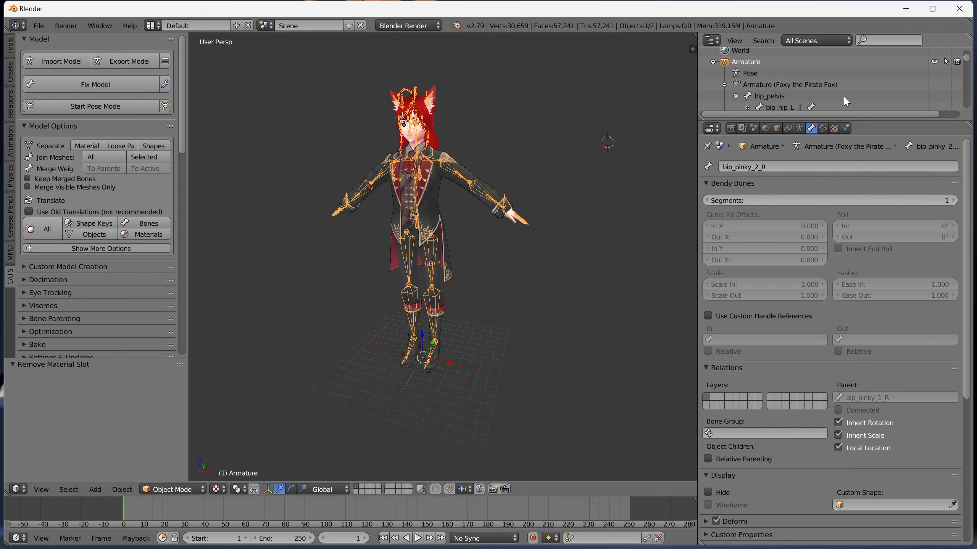
left_click(726, 85)
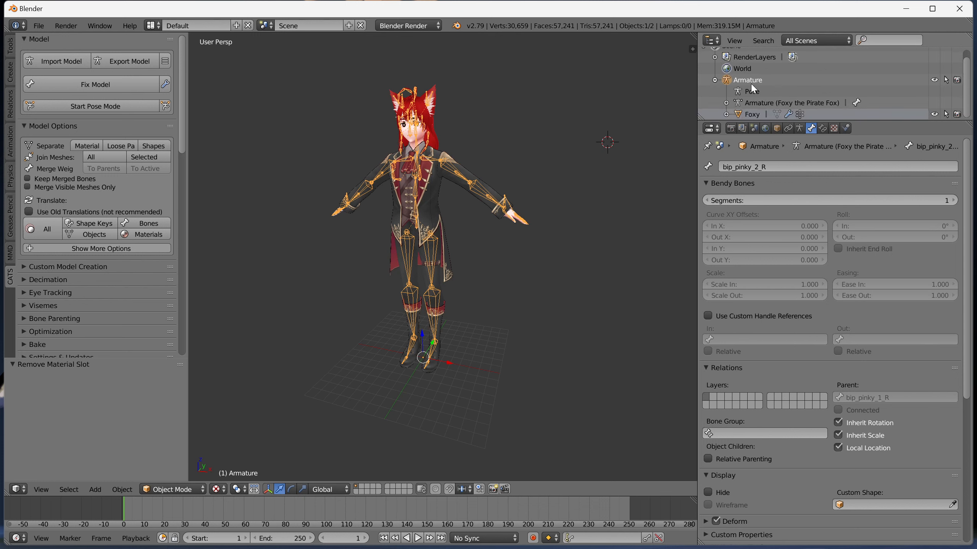
left_click(751, 115)
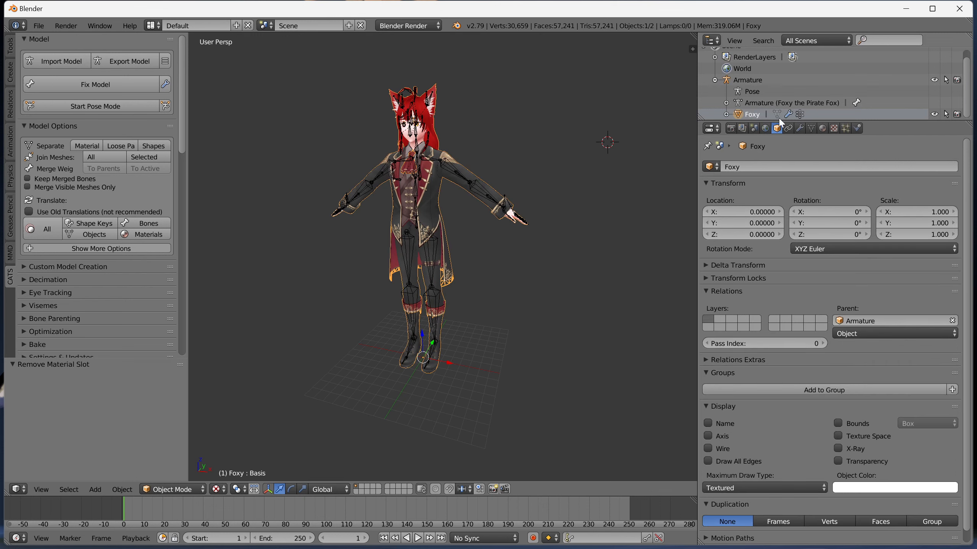
- Show the scene properties and collapse the sections above Source Engine Export so its settings are in view
left_click(755, 129)
left_click(706, 162)
left_click(706, 175)
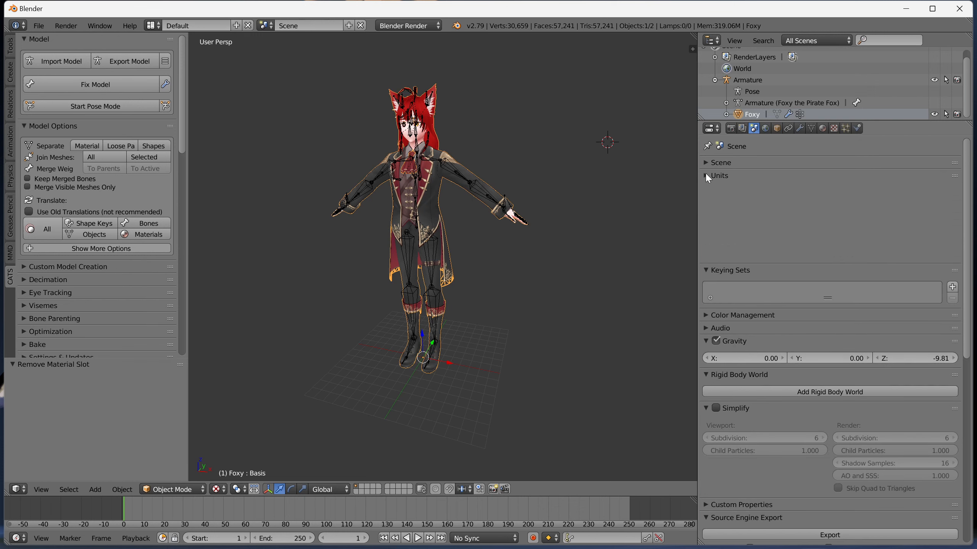
left_click(705, 189)
left_click(705, 228)
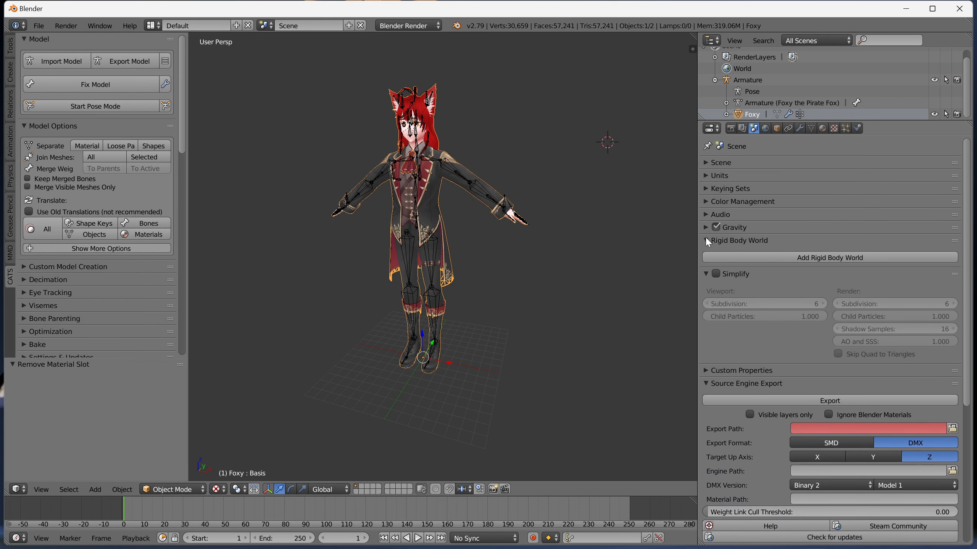
left_click(705, 236)
left_click(707, 254)
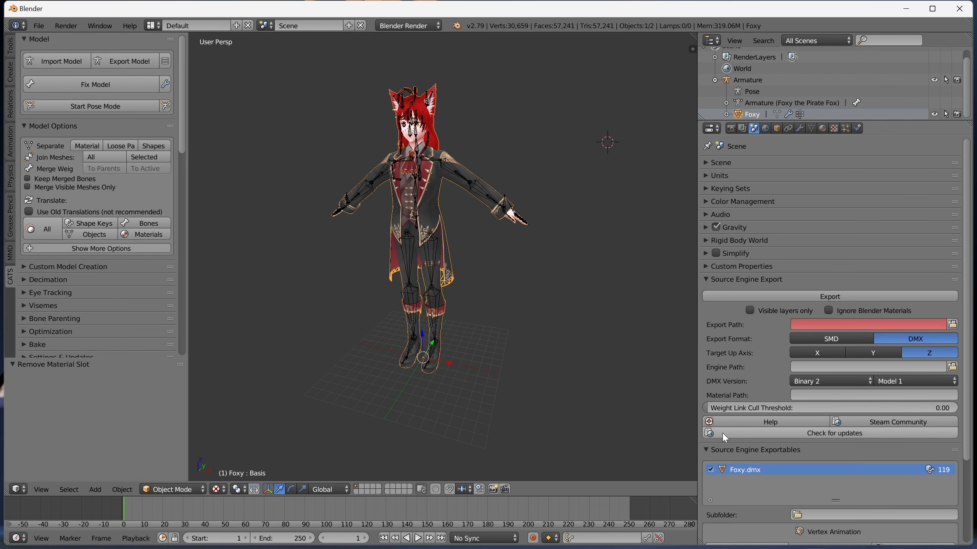
scroll(723, 429, "down", 5)
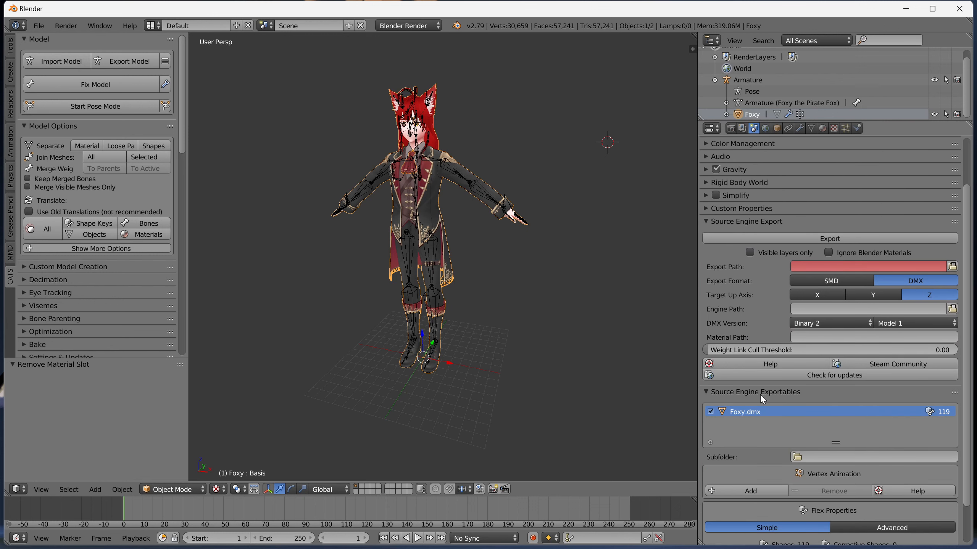
scroll(760, 395, "up", 3)
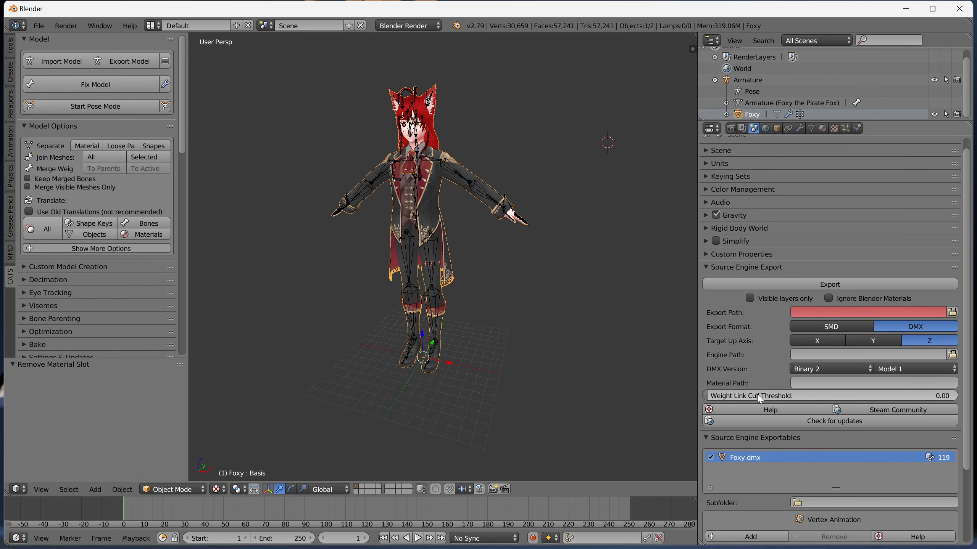
- Set the Source Engine export path to the Desktop\Converts\Foxy\Foxy folder
left_click(953, 313)
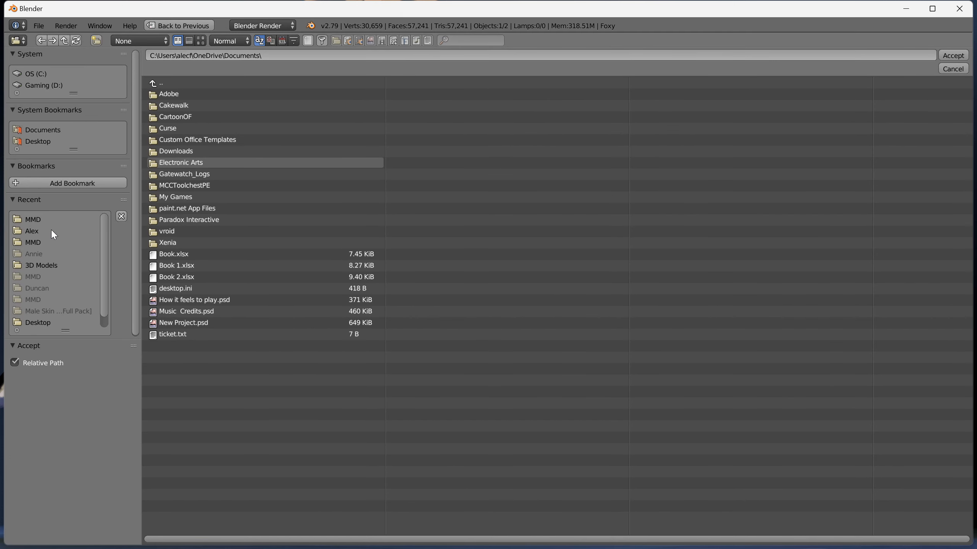
left_click(41, 141)
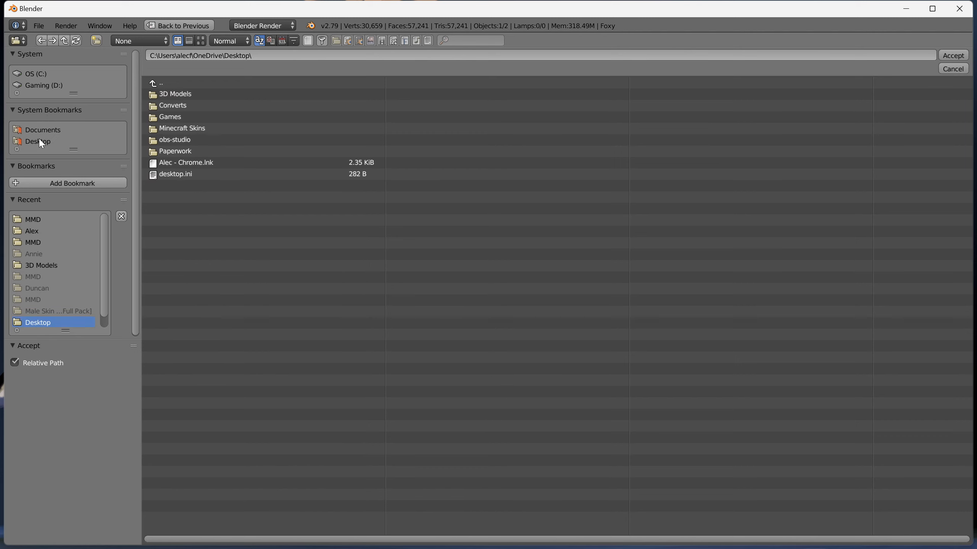
left_click(215, 103)
left_click(198, 129)
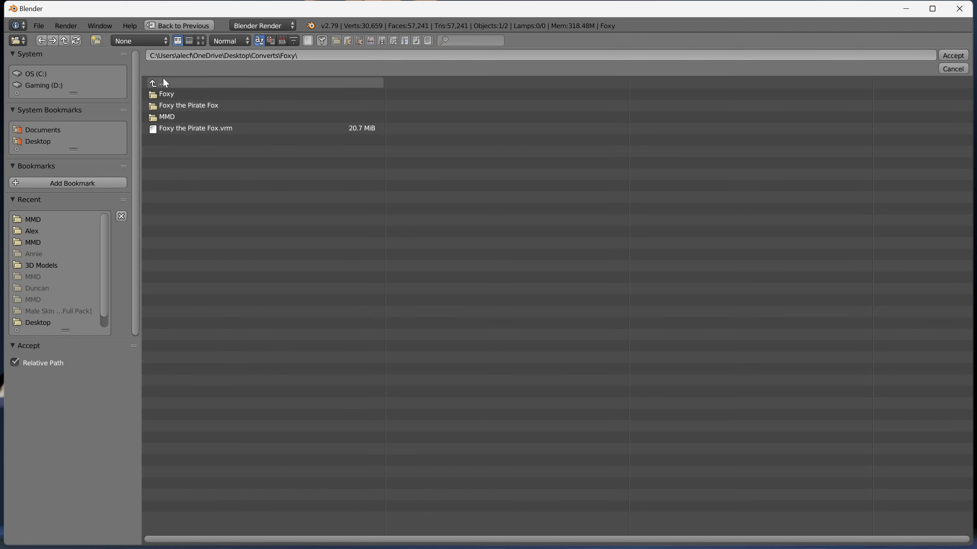
left_click(165, 94)
left_click(950, 56)
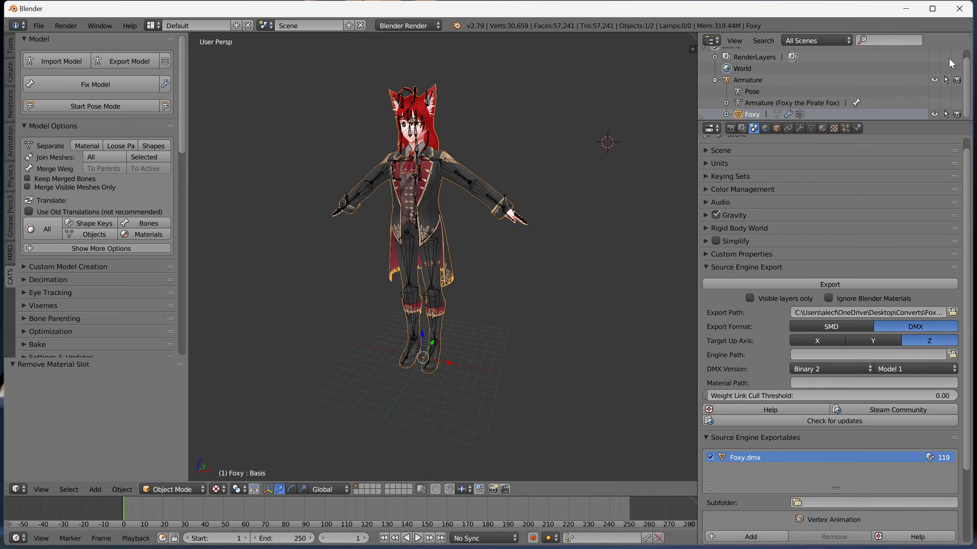
- Set the Weight Link Cull Threshold for the Source Engine export to 0.50
left_click(870, 397)
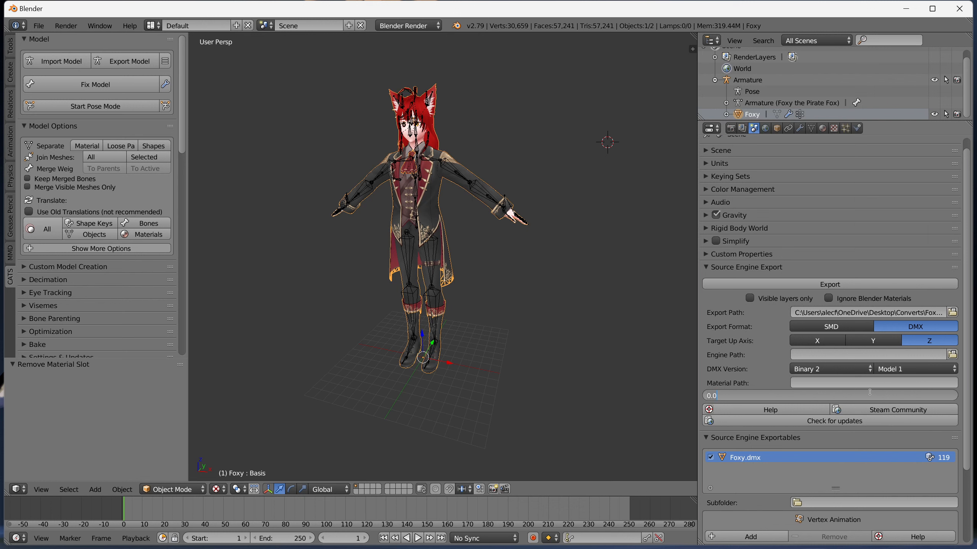
type(".5")
key("Return")
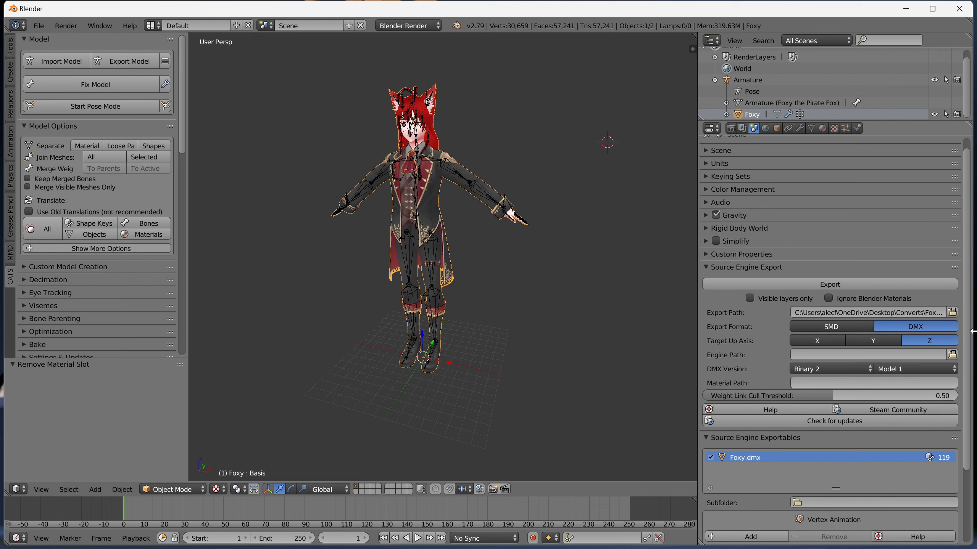
- Export the Foxy mesh as Foxy.dmx with the Source Engine exporter
left_click(750, 284)
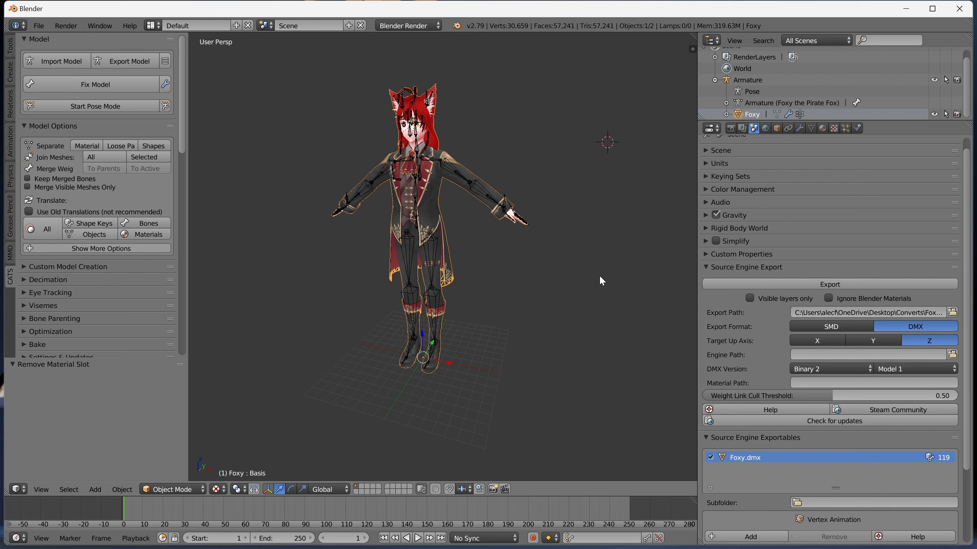
scroll(761, 346, "down", 6)
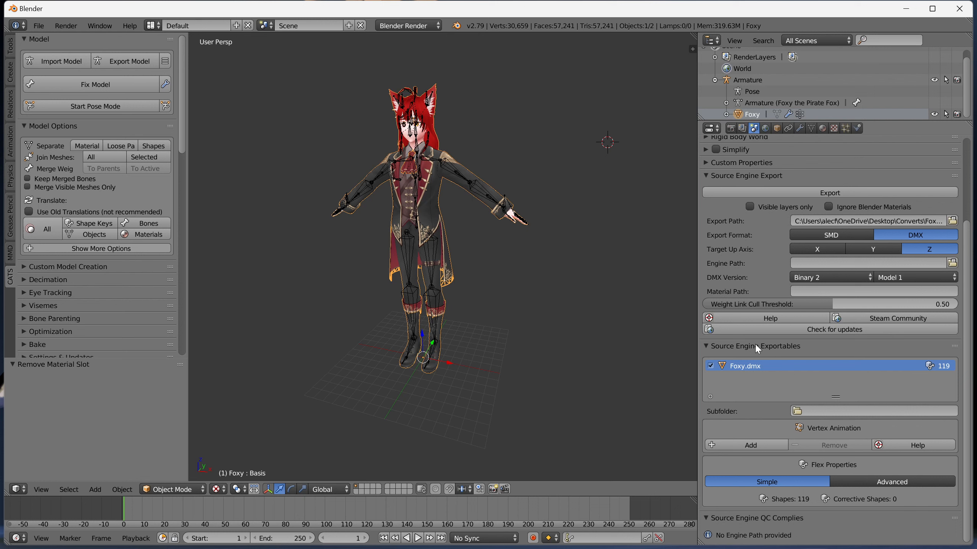
left_click(847, 189)
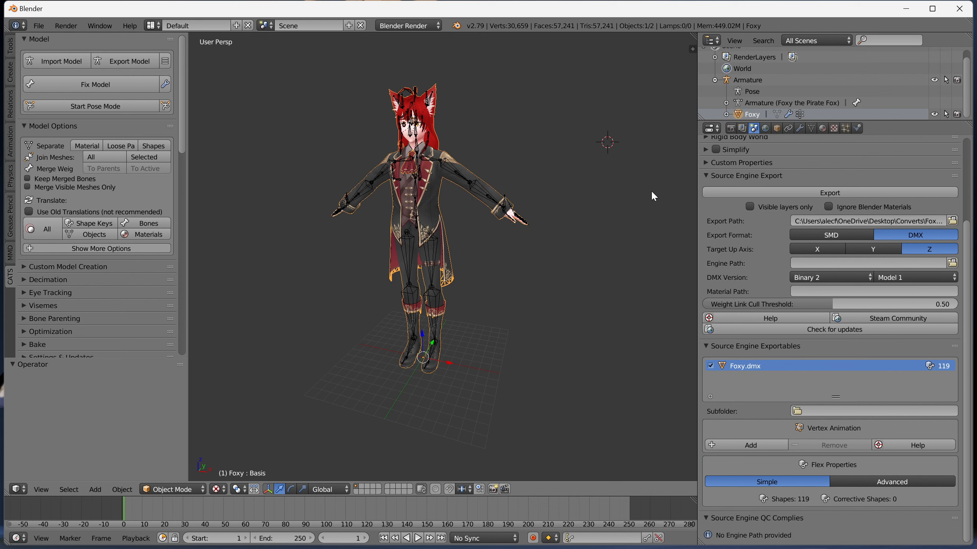
- Show the Foxy mesh's material list and open a File Explorer window
left_click(827, 128)
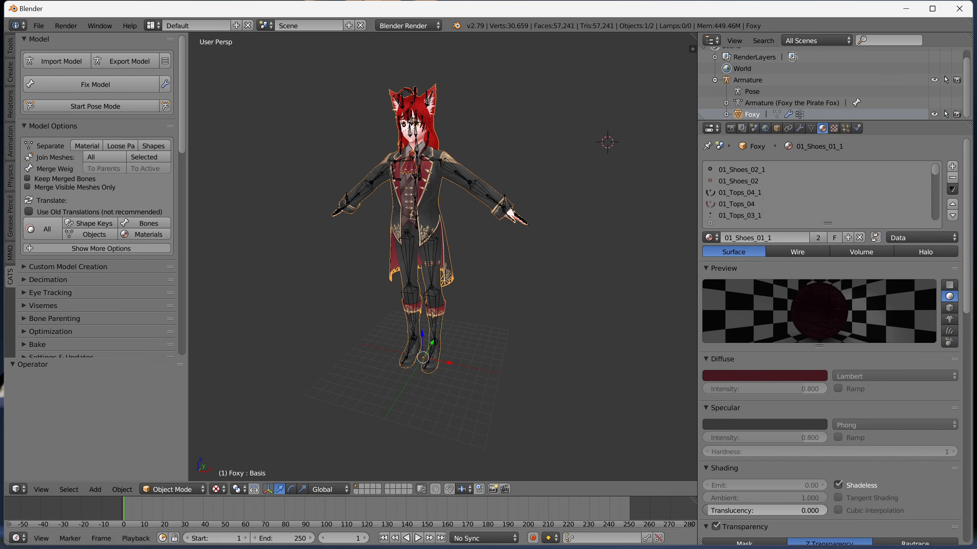
mouse_move(564, 544)
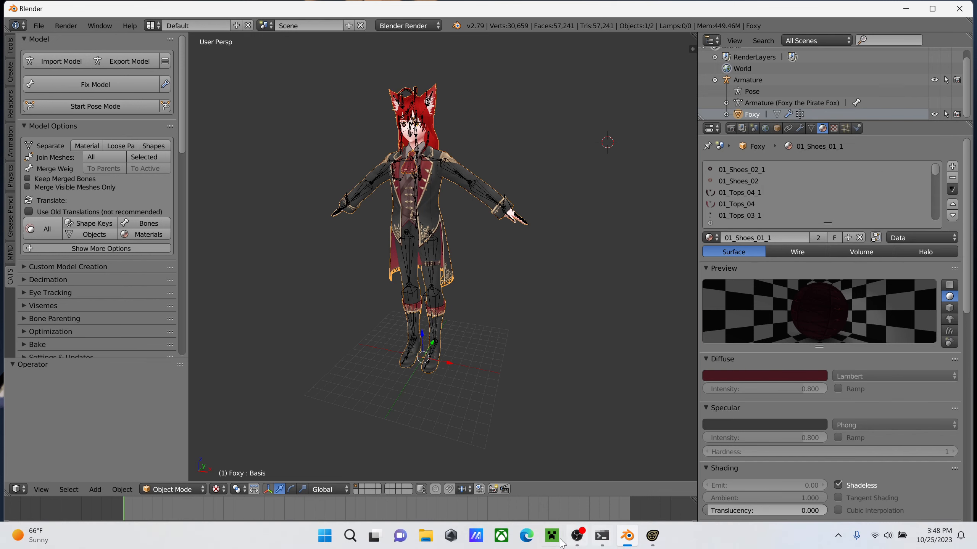
left_click(425, 536)
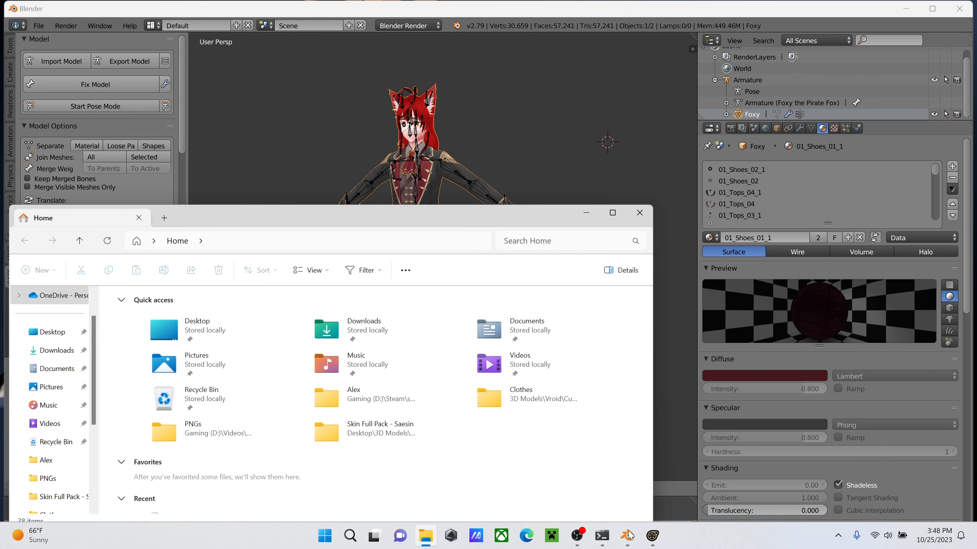
- Switch to Source Filmmaker, collapse the alex1 animation set's bone groups, and close the program
left_click(652, 537)
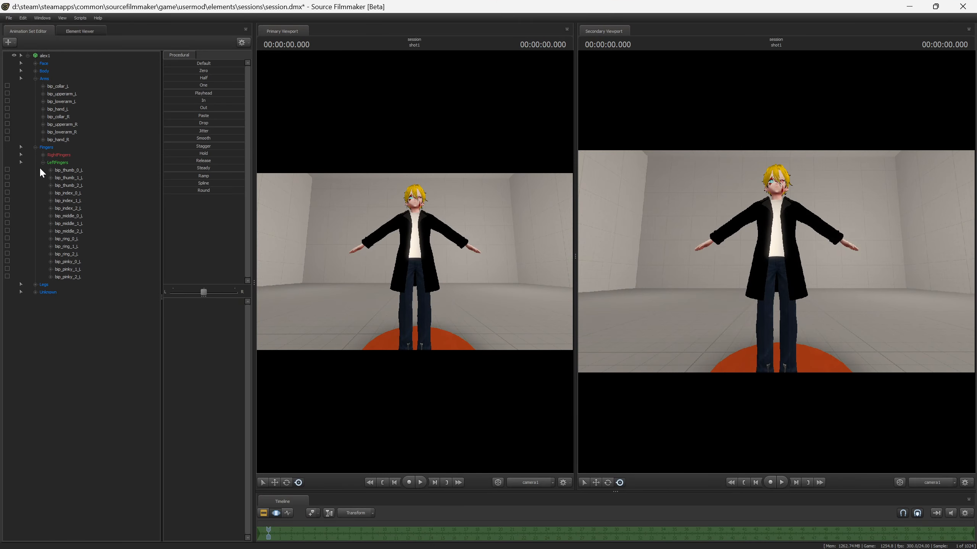
left_click(42, 162)
left_click(35, 147)
left_click(35, 79)
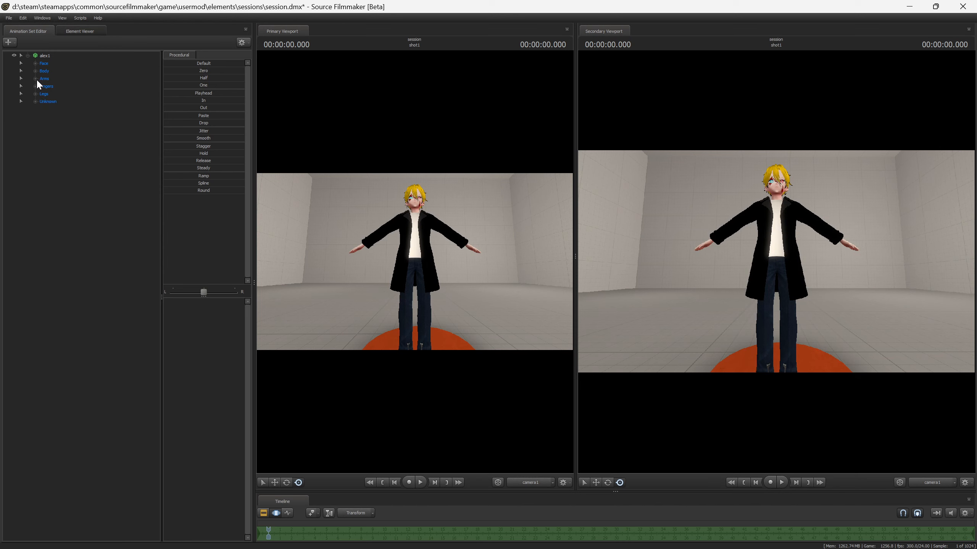
left_click(27, 56)
left_click(8, 18)
left_click(13, 39)
left_click(964, 6)
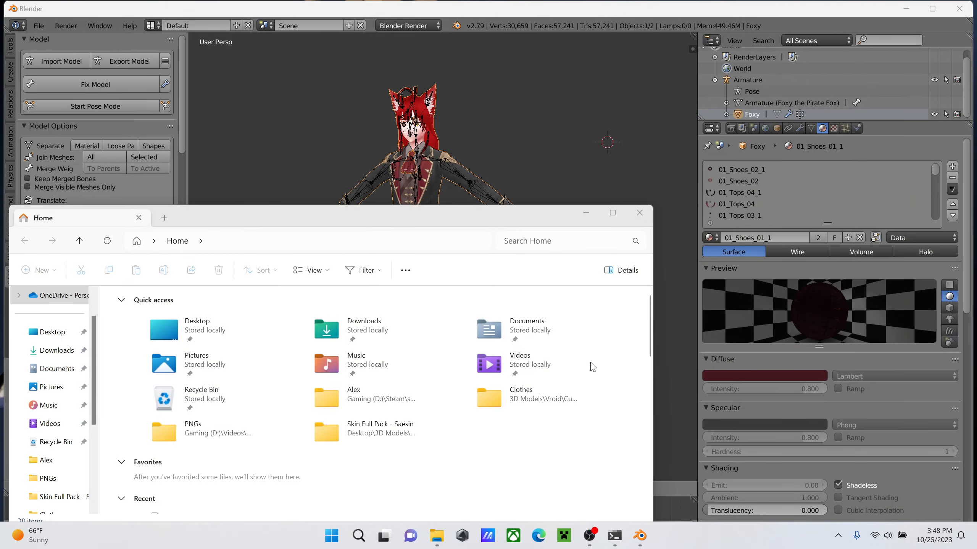
- Launch VTFEdit from Desktop\3D Models\MMD to SFM tools\VTFedit, close File Explorer, and move the VTFEdit window clear of Blender's material list
left_click(461, 221)
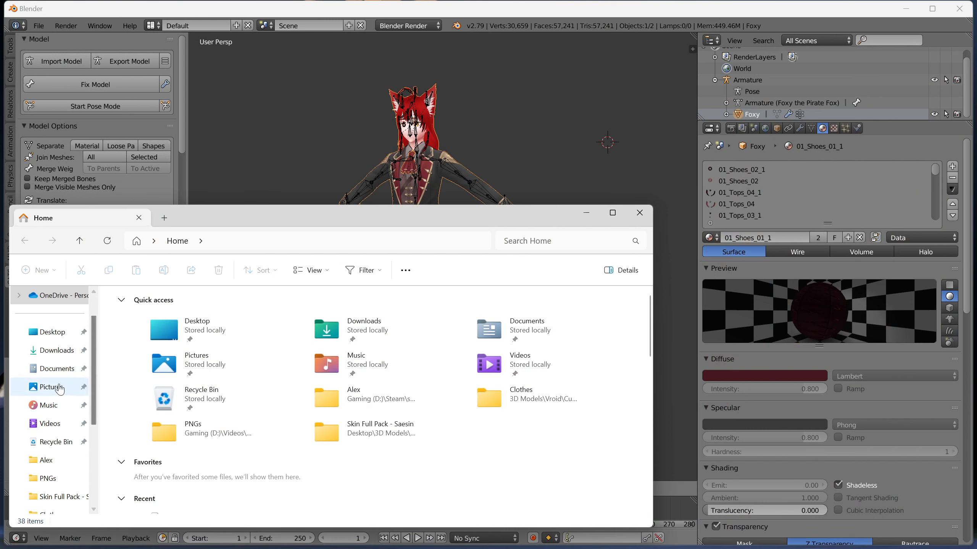
left_click(58, 333)
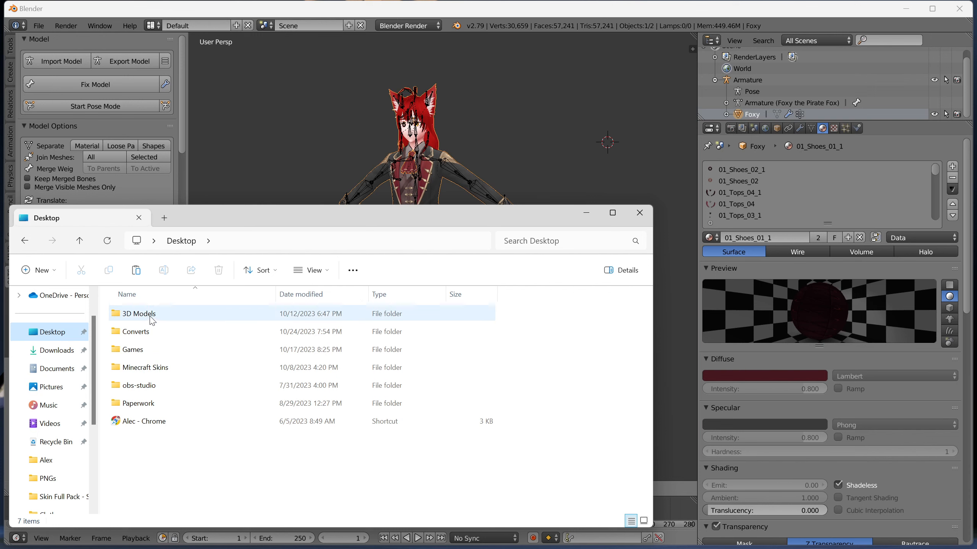
double_click(153, 320)
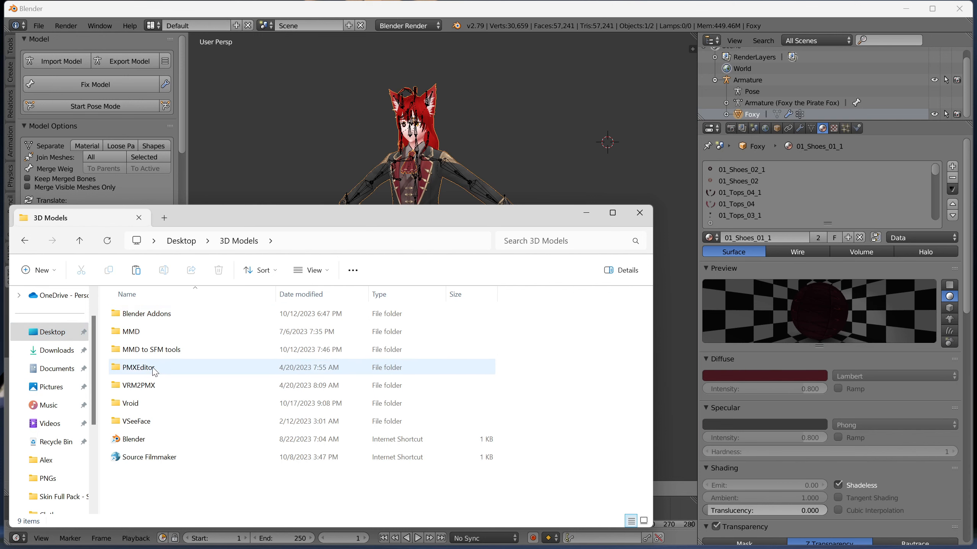
double_click(161, 351)
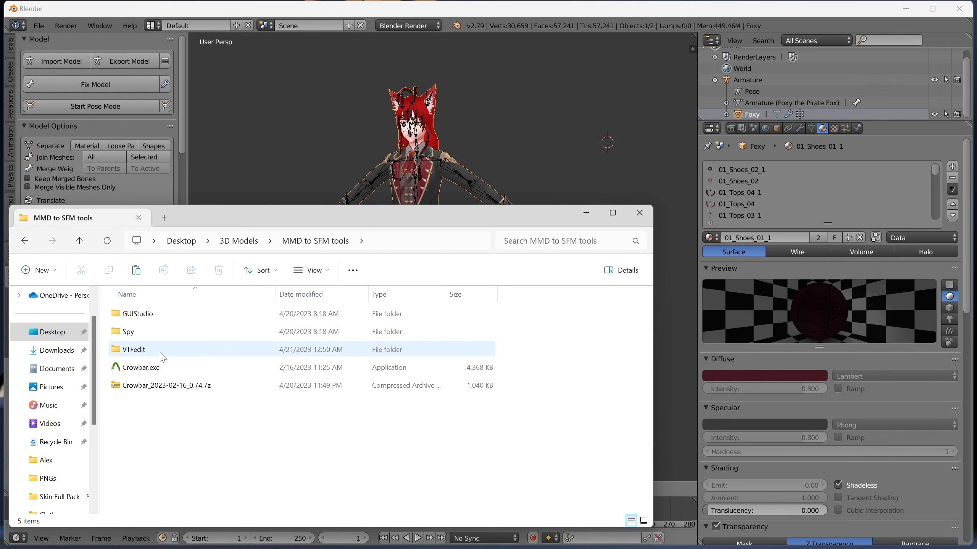
double_click(162, 350)
double_click(152, 320)
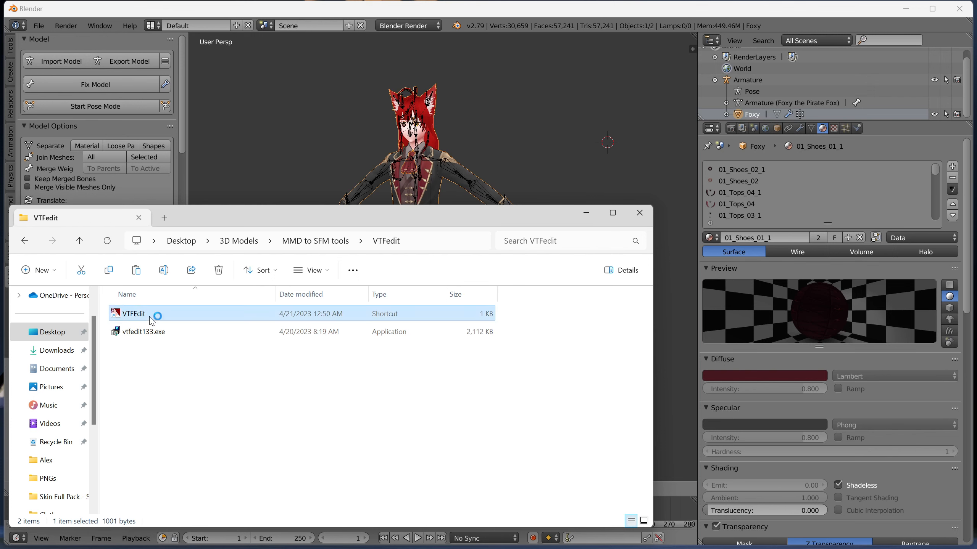
left_click(640, 212)
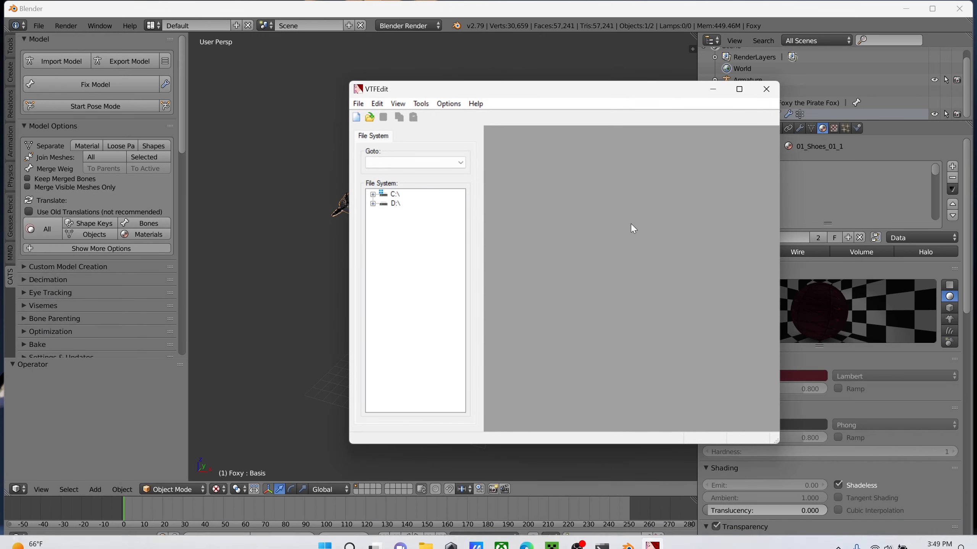
left_click_drag(663, 90, 473, 93)
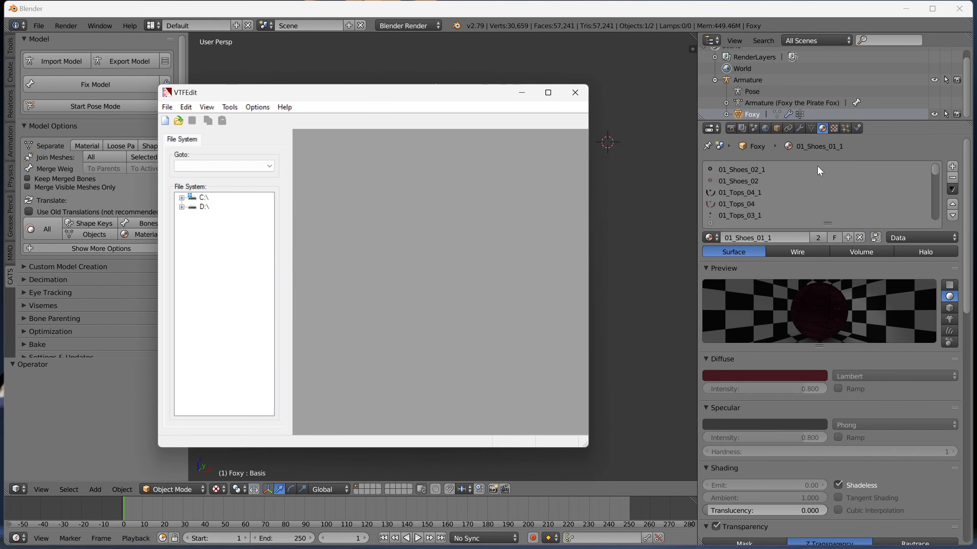
- Select the 01_Shoes_02_1 material and collapse its Diffuse, Specular, Shading, Transparency and Options settings
scroll(812, 211, "up", 8)
left_click(749, 209)
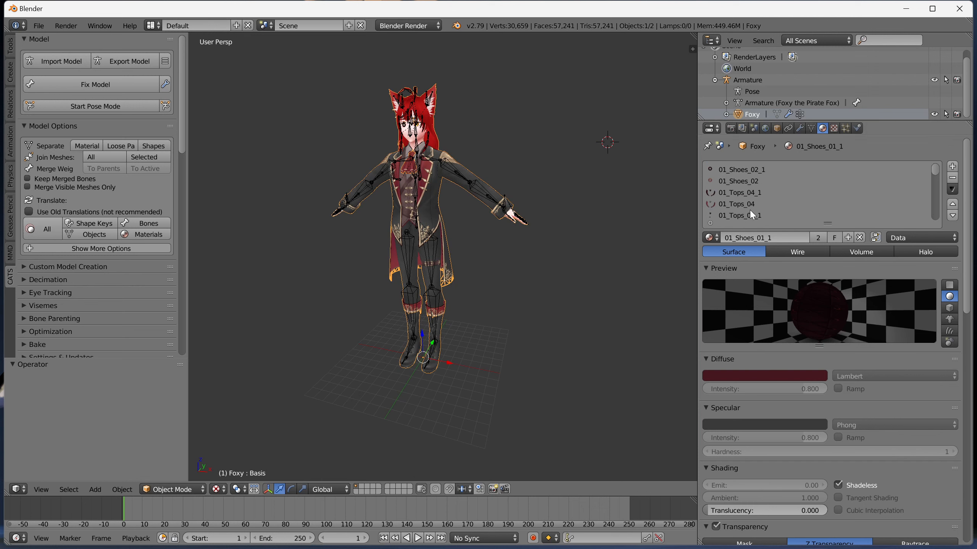
left_click(734, 170)
left_click(706, 359)
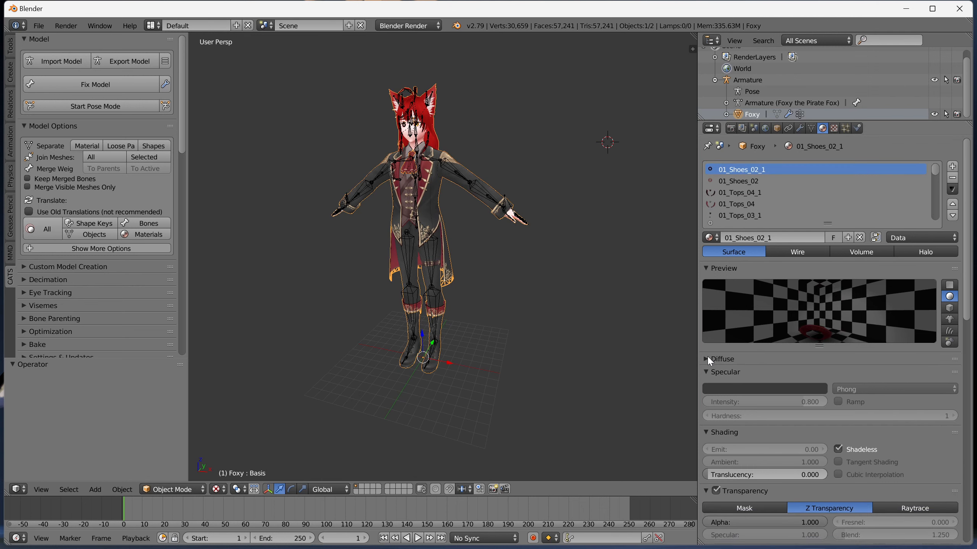
left_click(705, 372)
left_click(706, 384)
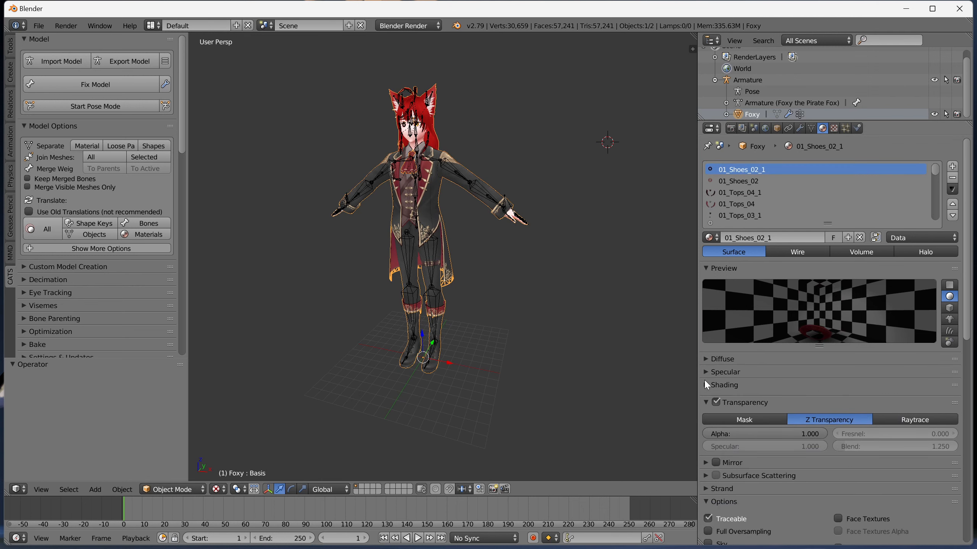
left_click(706, 398)
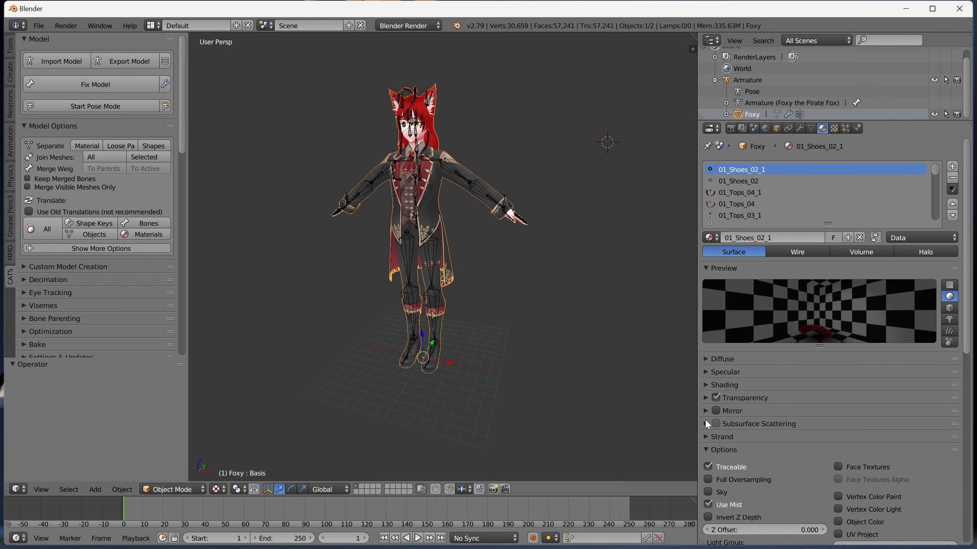
left_click(706, 449)
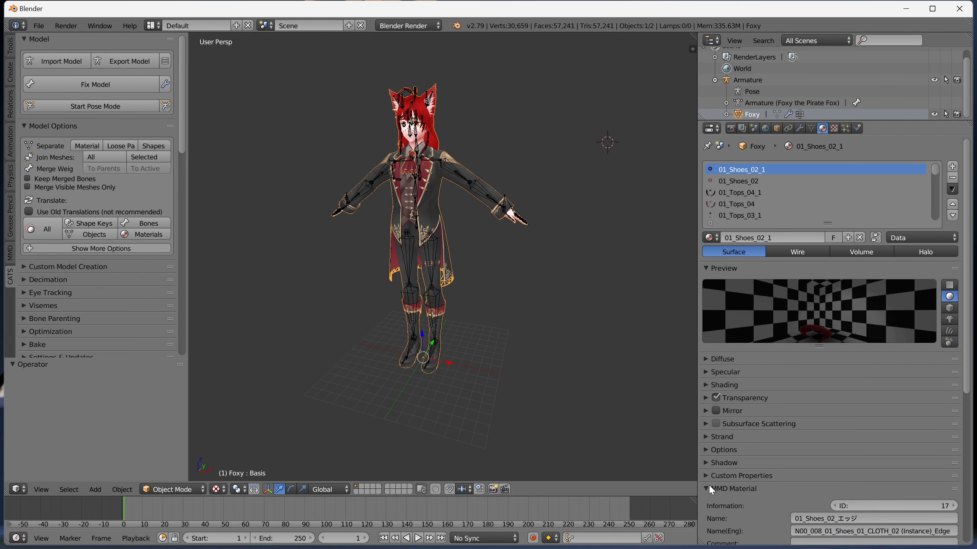
- Check which MMD texture file the 01_Shoes_02_1 material uses and collapse its MMD Material settings
scroll(708, 483, "down", 5)
scroll(709, 483, "up", 7)
scroll(709, 483, "down", 13)
scroll(709, 483, "up", 5)
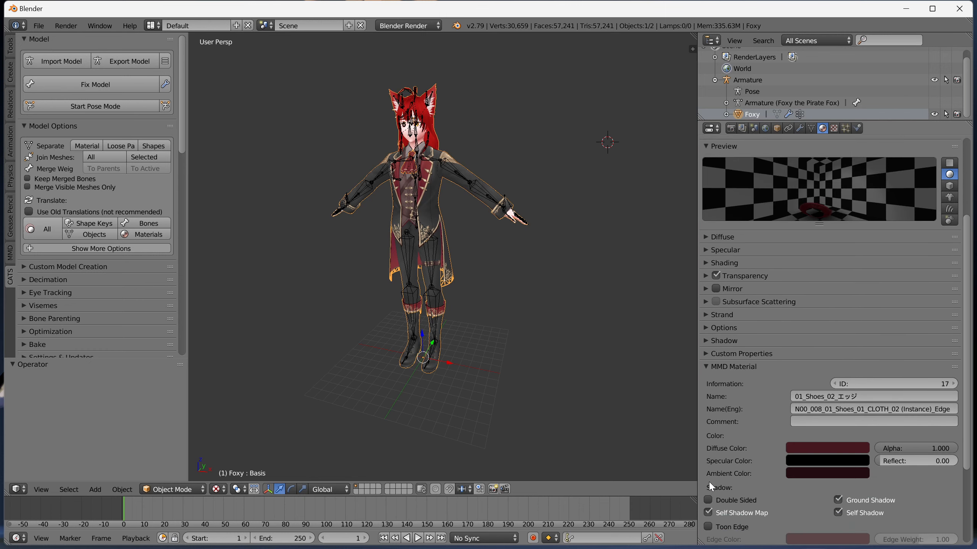
scroll(710, 484, "up", 6)
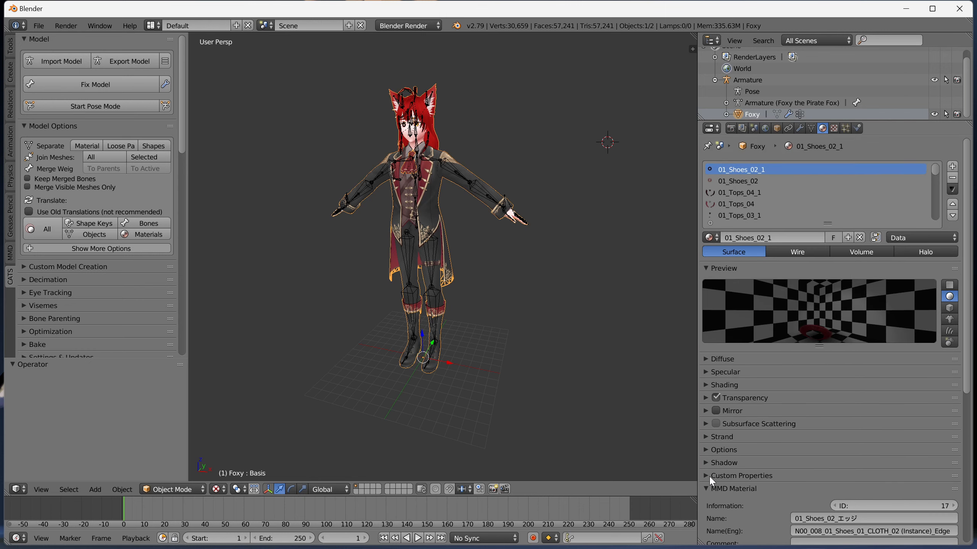
scroll(709, 476, "down", 4)
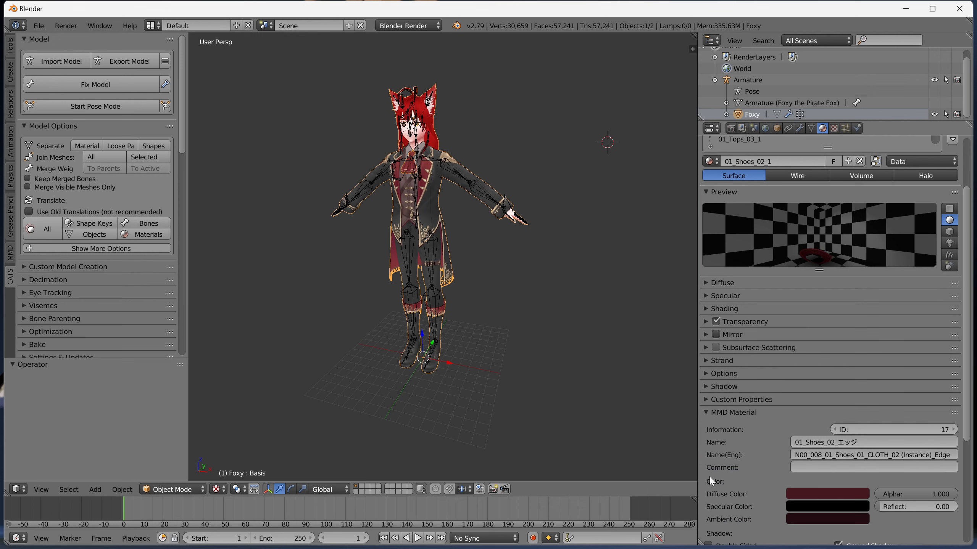
scroll(709, 475, "down", 8)
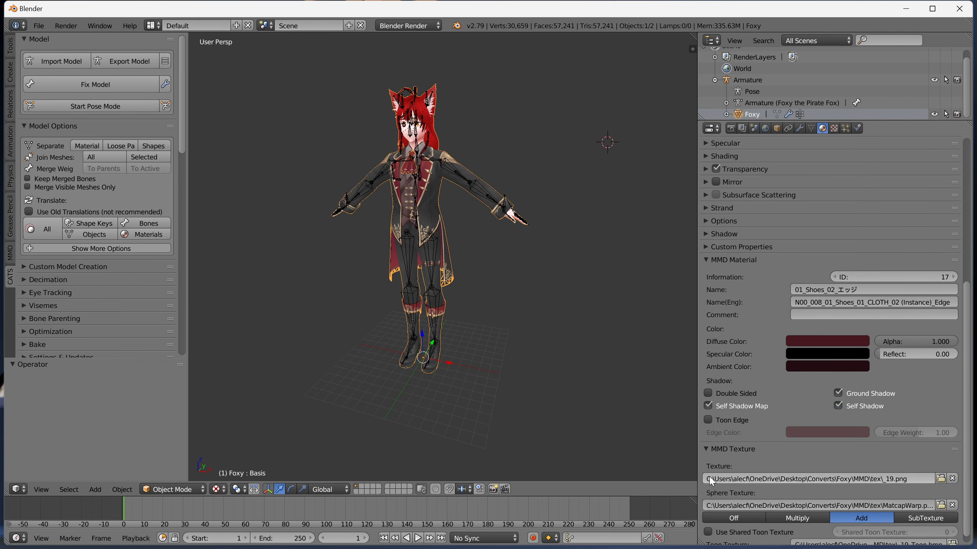
scroll(759, 443, "down", 1)
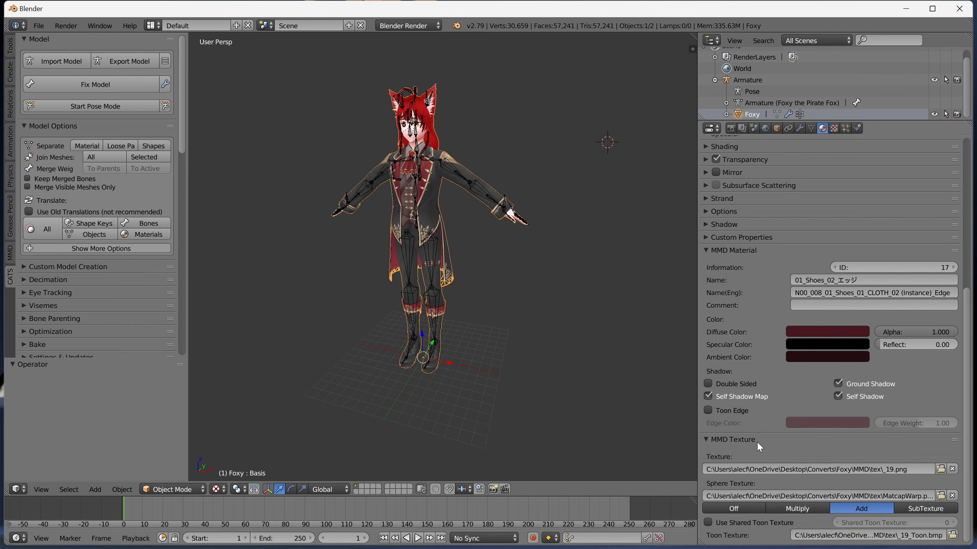
scroll(758, 445, "up", 5)
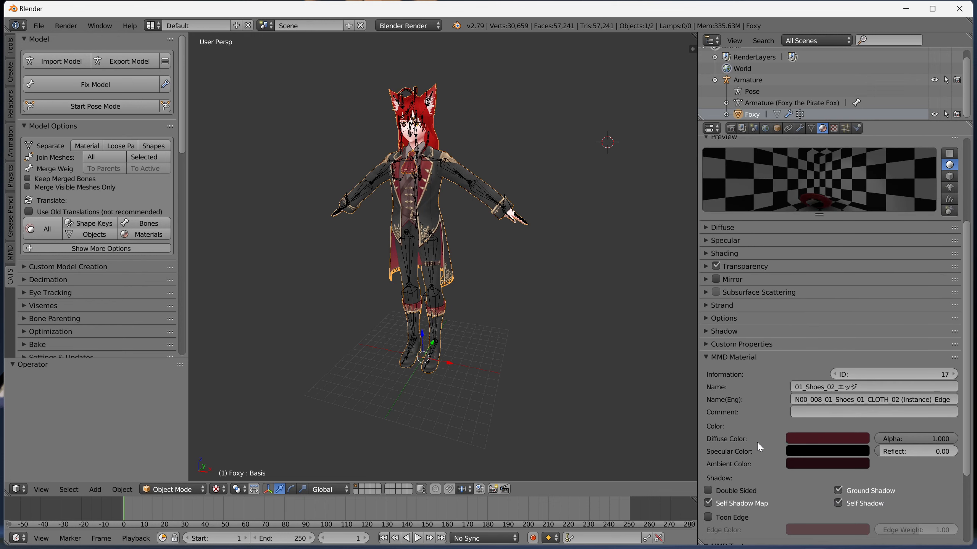
left_click(712, 357)
scroll(792, 356, "up", 6)
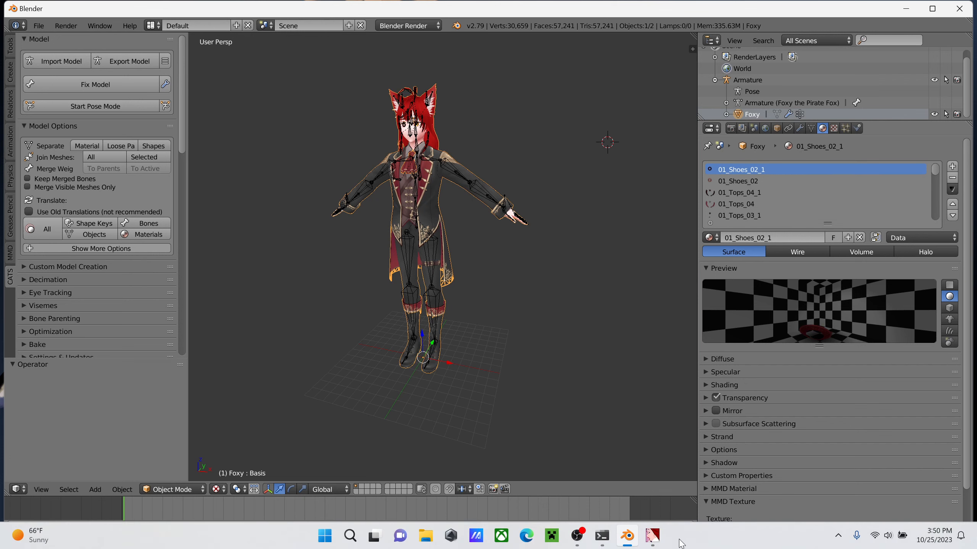
- Switch to VTFEdit, start importing a file, and browse to Desktop\Converts\Foxy\MMD\tex
left_click(659, 539)
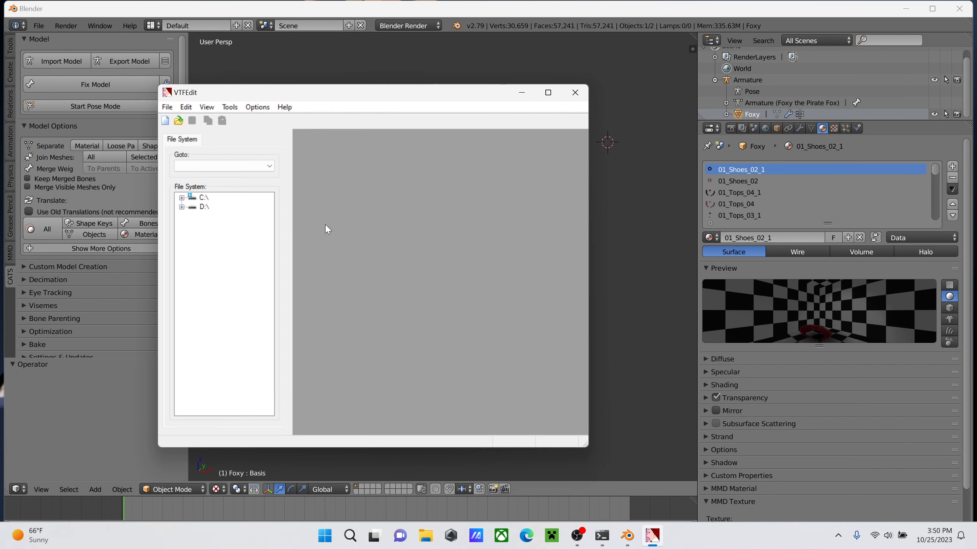
left_click(181, 207)
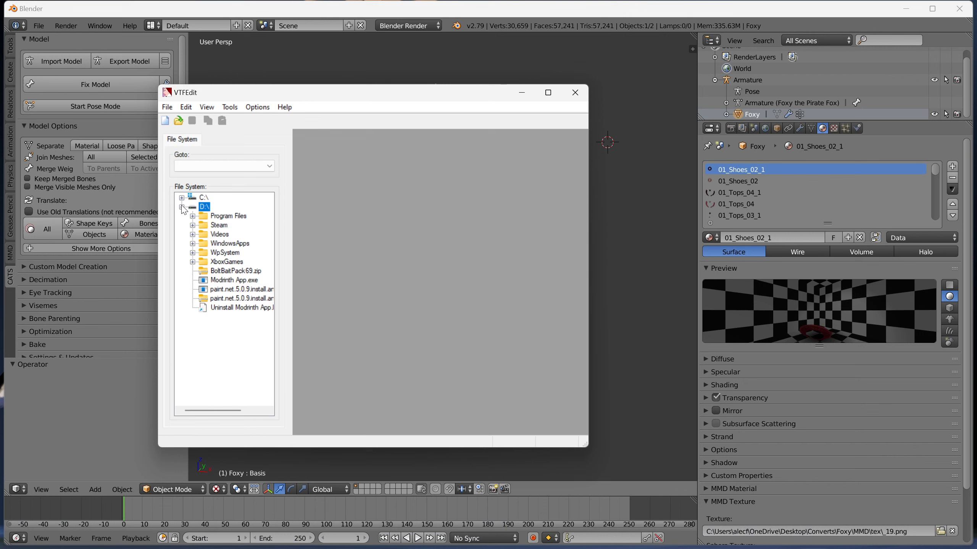
left_click(182, 207)
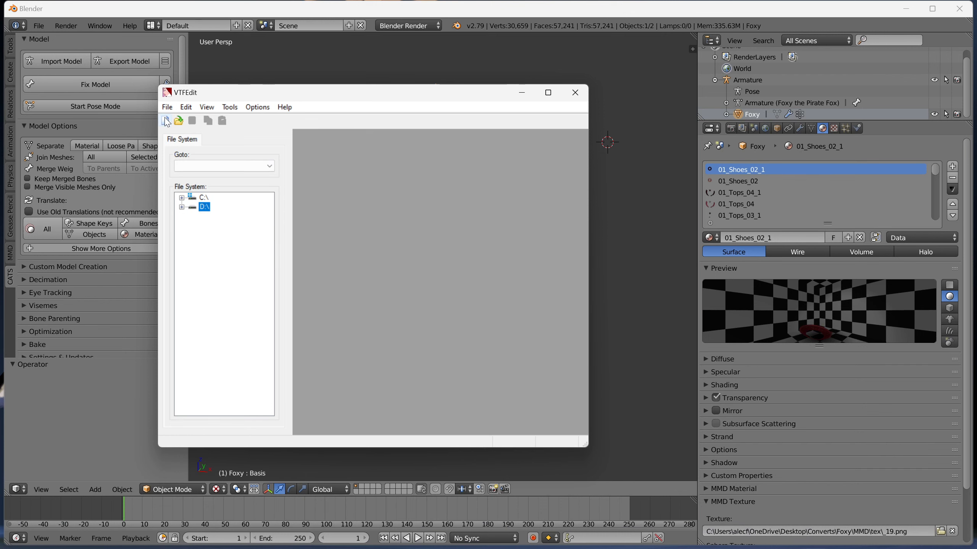
left_click(179, 121)
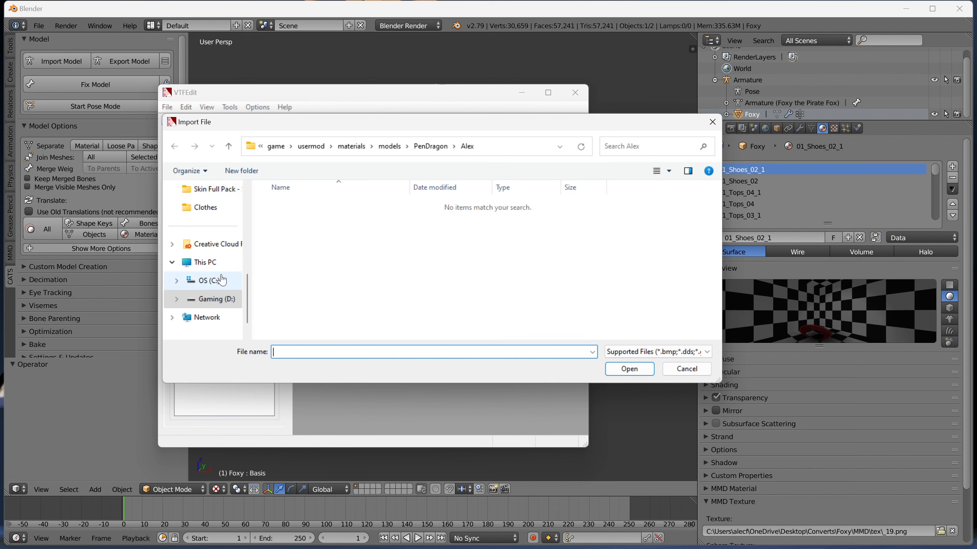
scroll(223, 277, "up", 3)
scroll(223, 280, "up", 3)
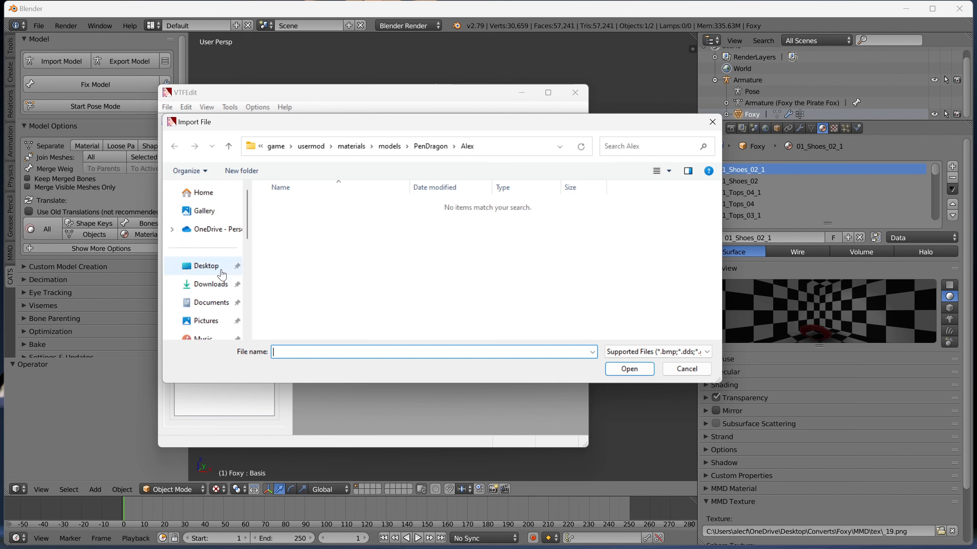
left_click(218, 266)
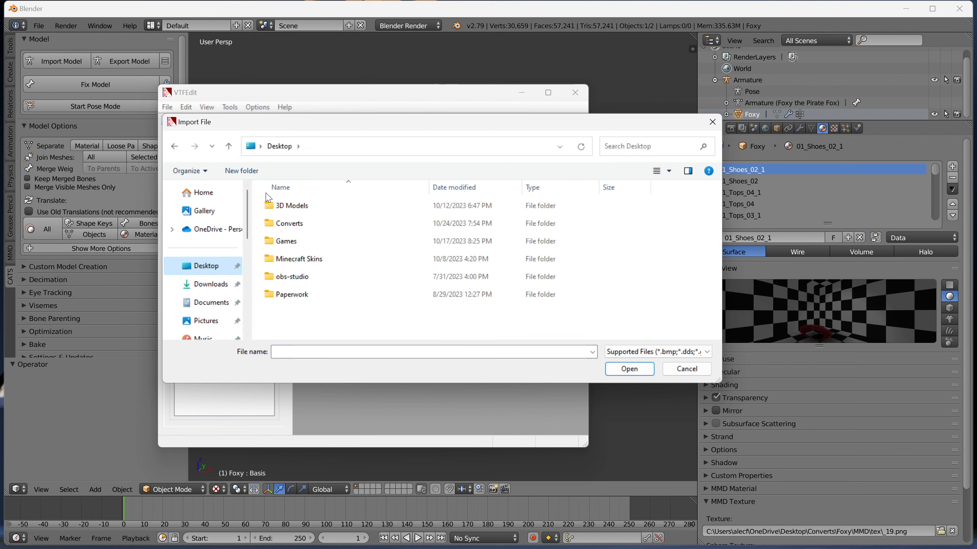
double_click(296, 223)
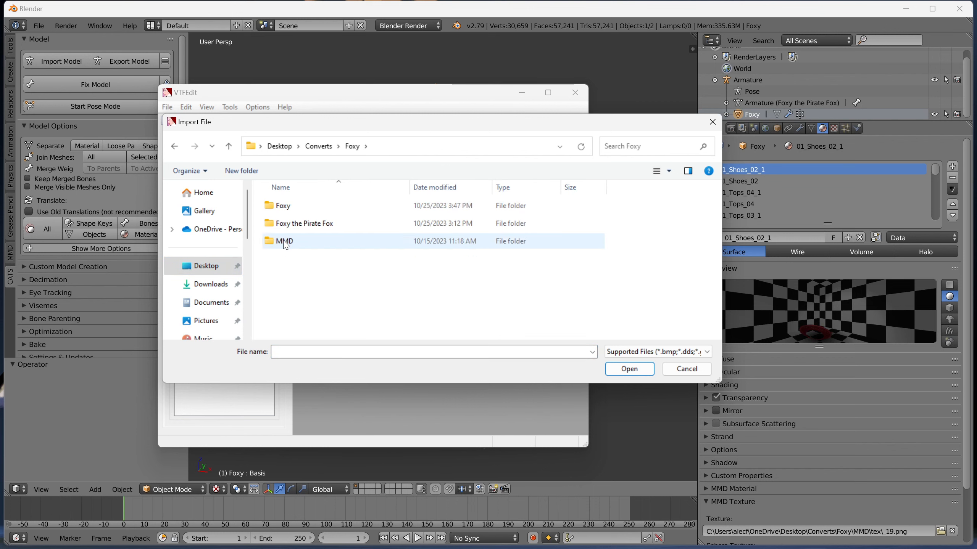
double_click(284, 242)
left_click(295, 248)
double_click(296, 248)
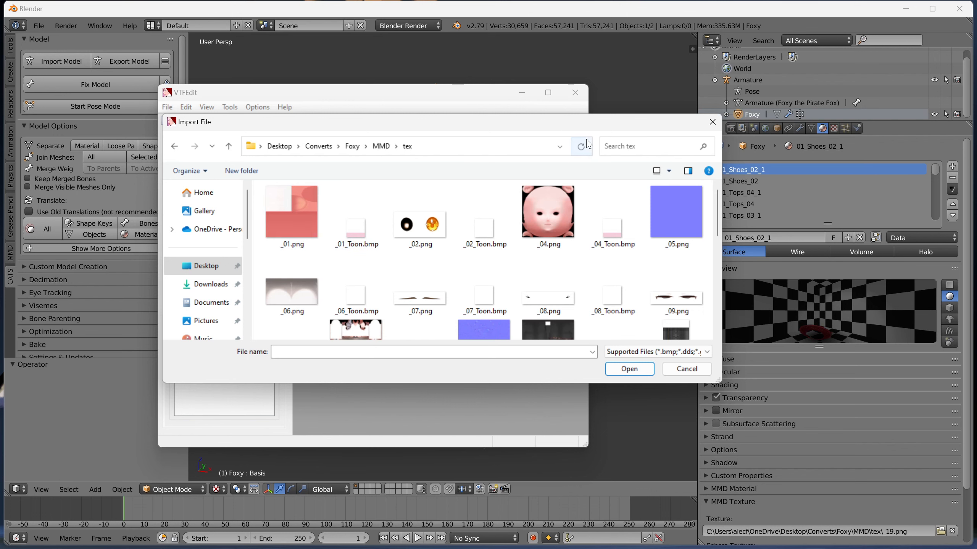
- Move the import dialog clear of Blender's material settings and import _19.png with the existing VTF options
left_click_drag(664, 129, 553, 126)
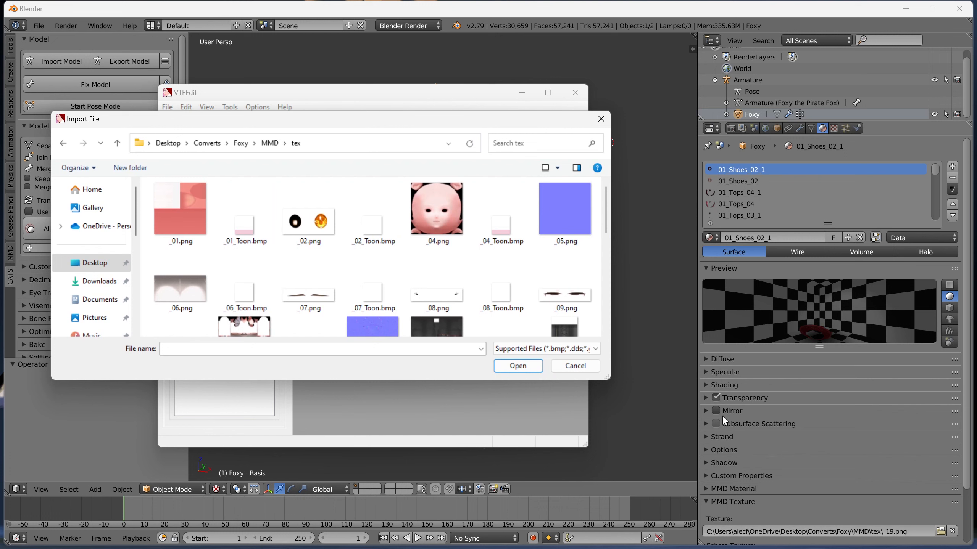
scroll(479, 285, "down", 3)
scroll(458, 278, "down", 2)
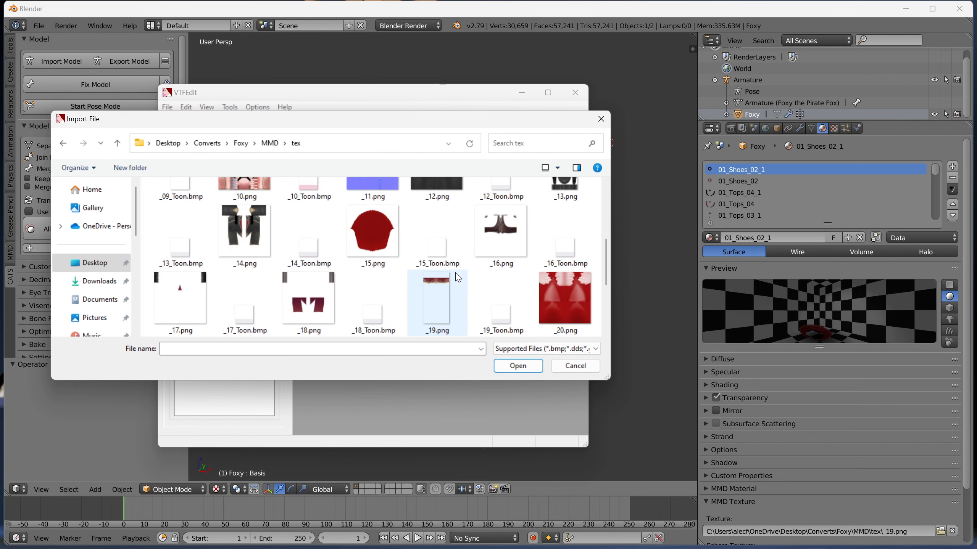
scroll(457, 278, "down", 3)
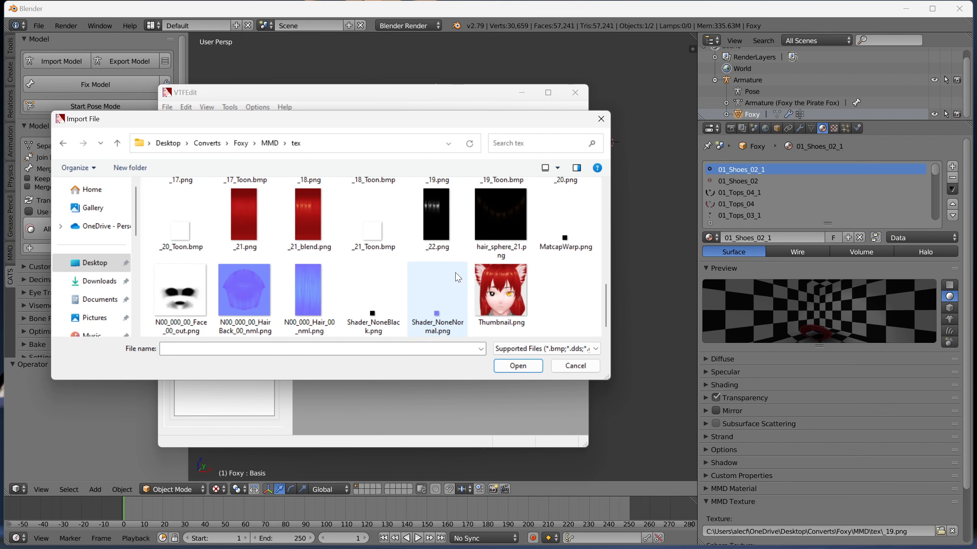
scroll(457, 278, "up", 2)
left_click(453, 208)
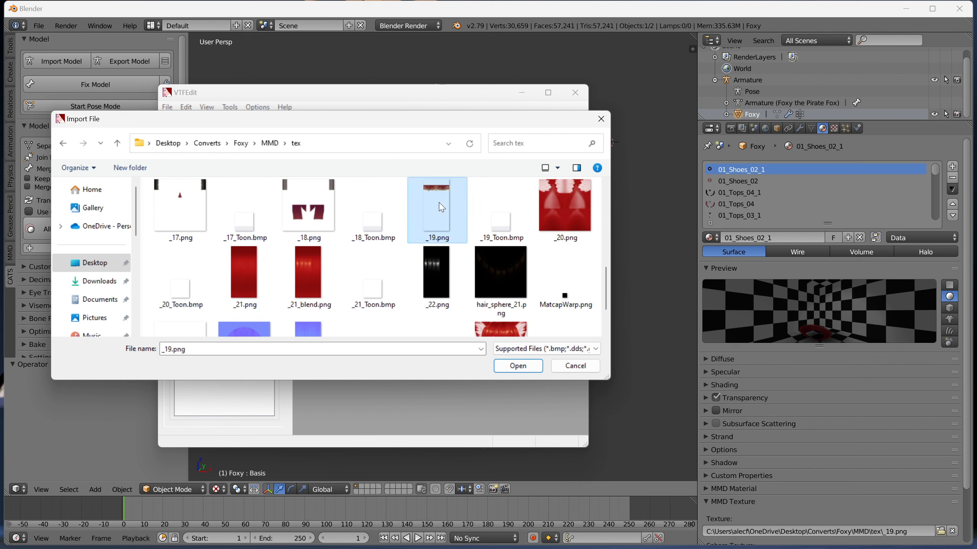
left_click(514, 366)
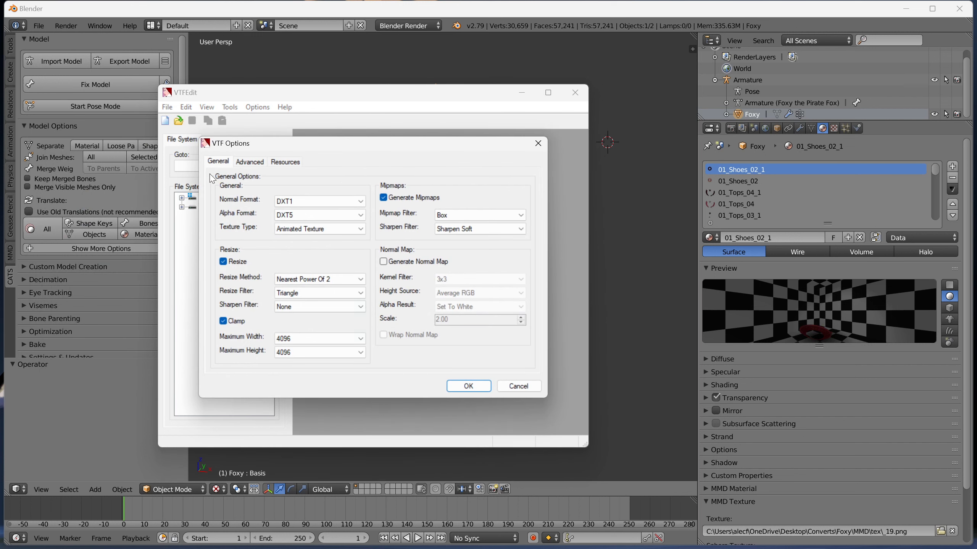
left_click(481, 385)
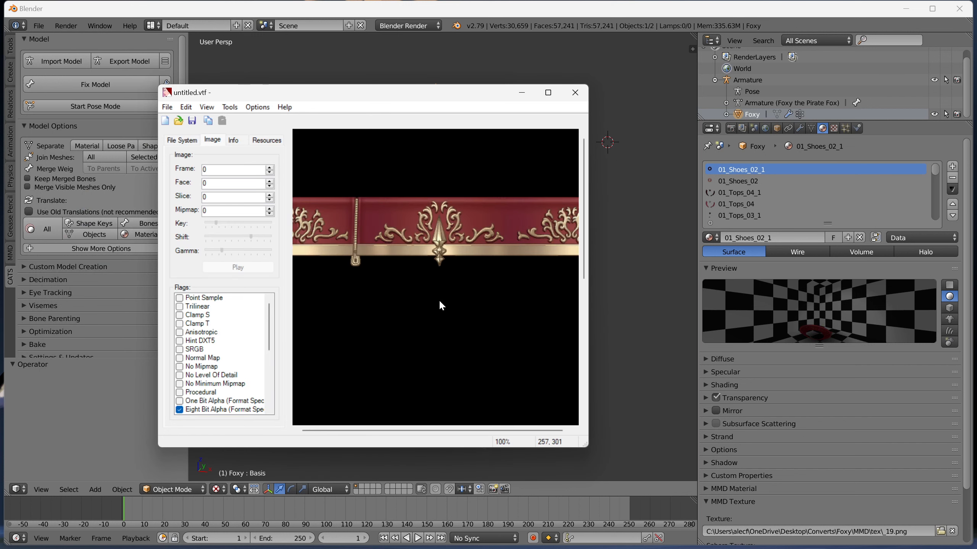
- Start saving the imported texture as a VTF file and browse to D:\Steam\steamapps\common
left_click(231, 107)
left_click(227, 107)
key("ctrl+s")
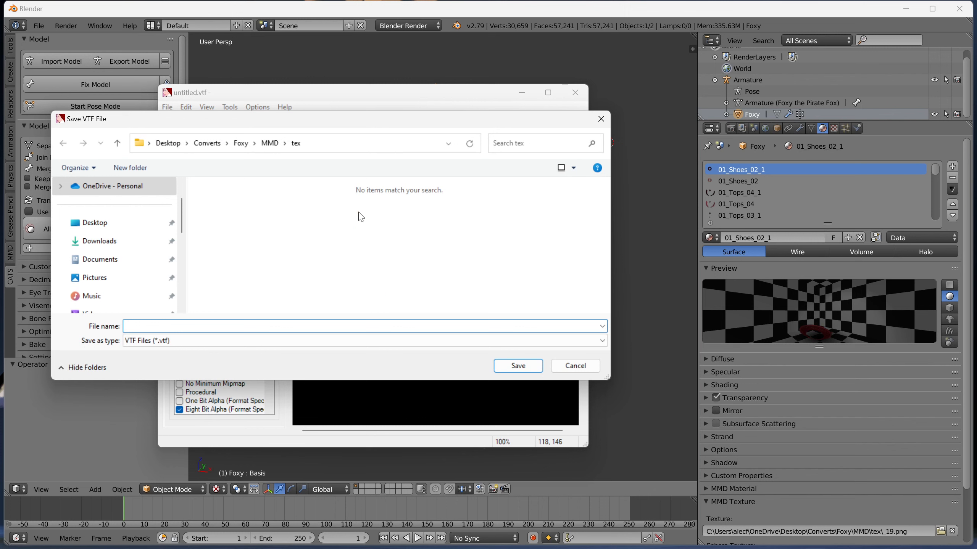
scroll(141, 230, "down", 5)
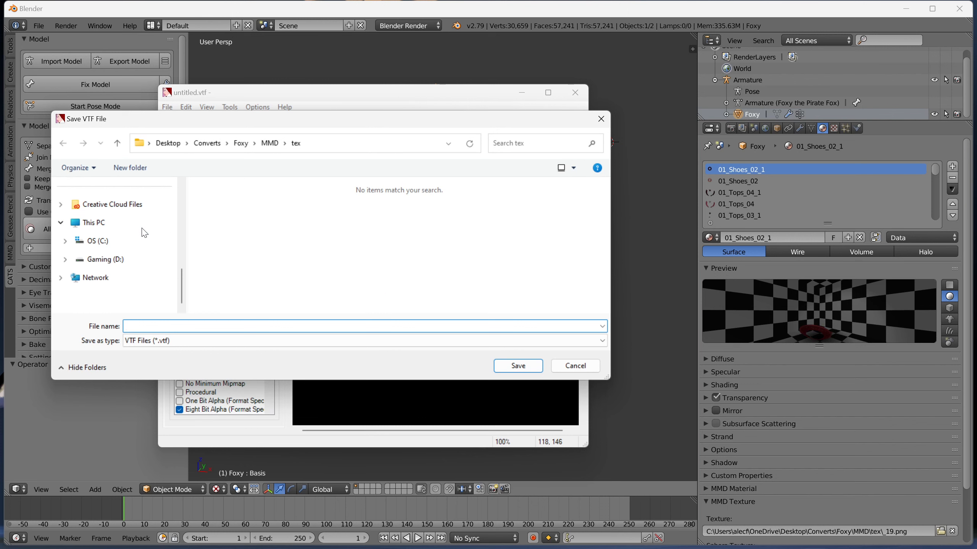
left_click(109, 265)
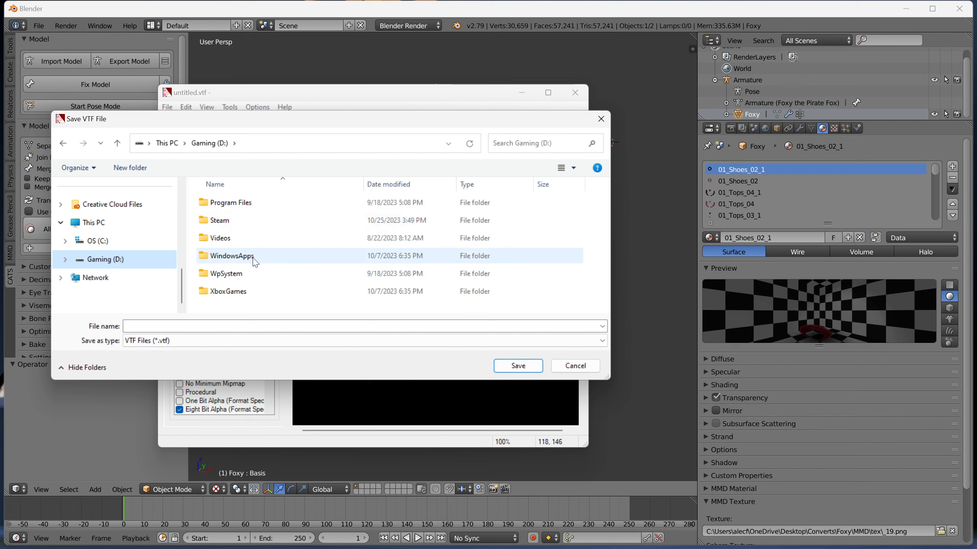
double_click(242, 227)
scroll(268, 250, "down", 5)
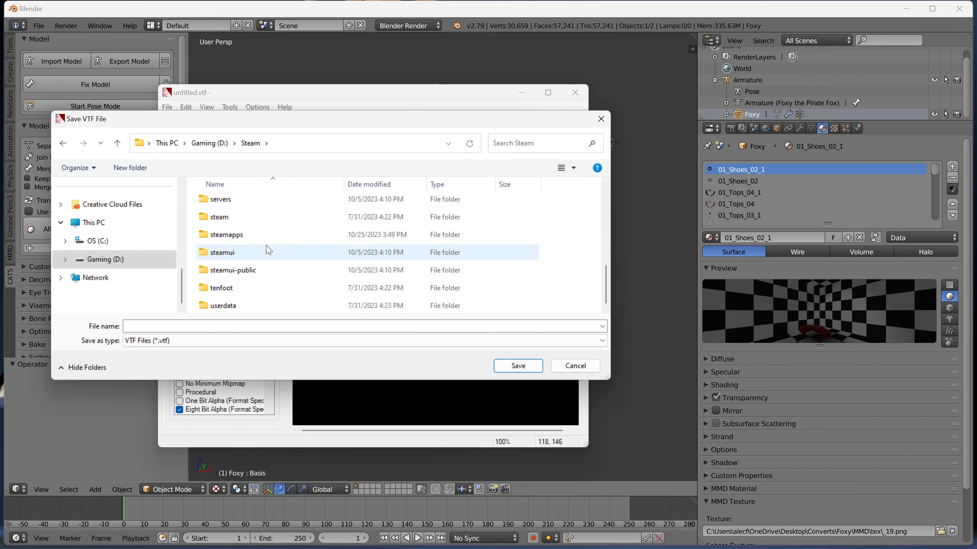
double_click(261, 234)
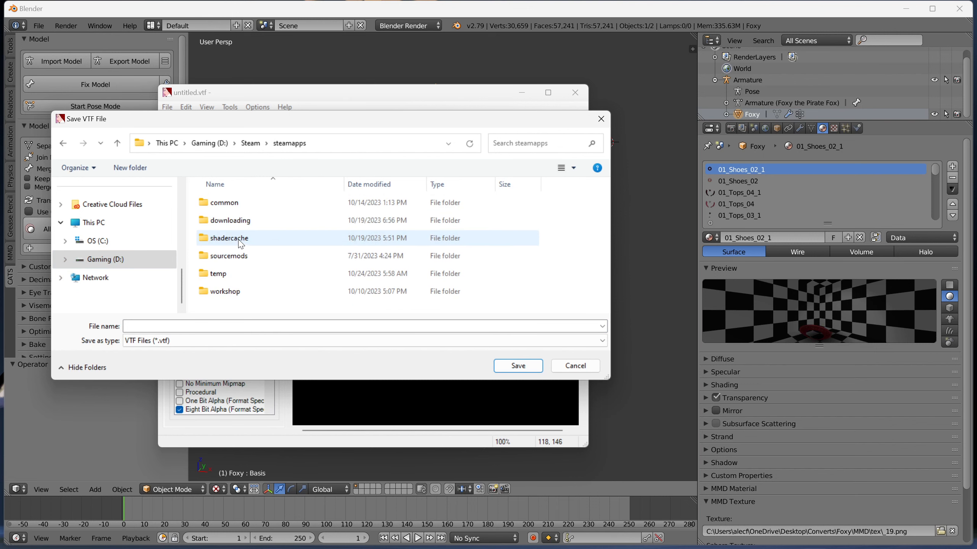
double_click(238, 207)
- Browse the VTF save location to SourceFilmmaker\game\usermod\materials\models\PenDragon\Foxy within the Steam common folder
scroll(246, 236, "down", 2)
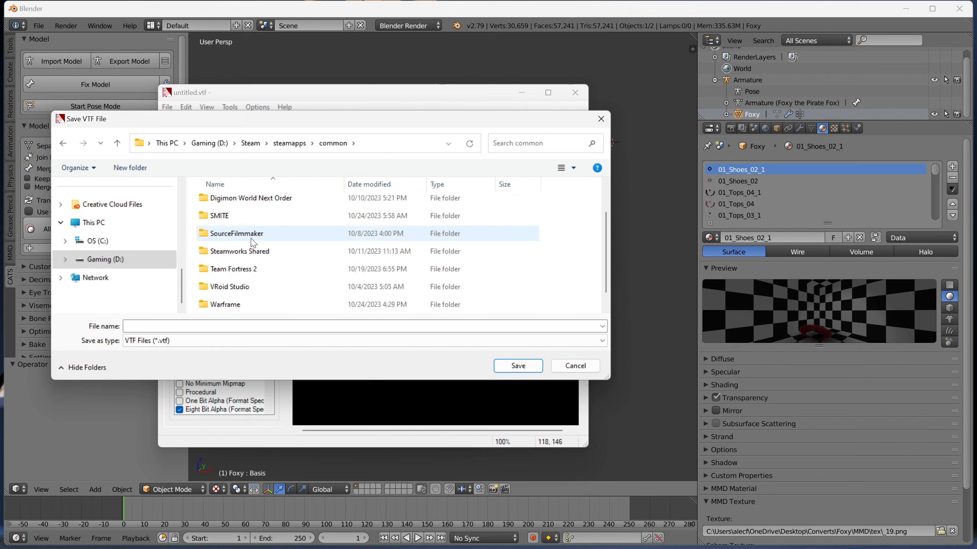
double_click(252, 240)
double_click(239, 202)
scroll(253, 232, "down", 2)
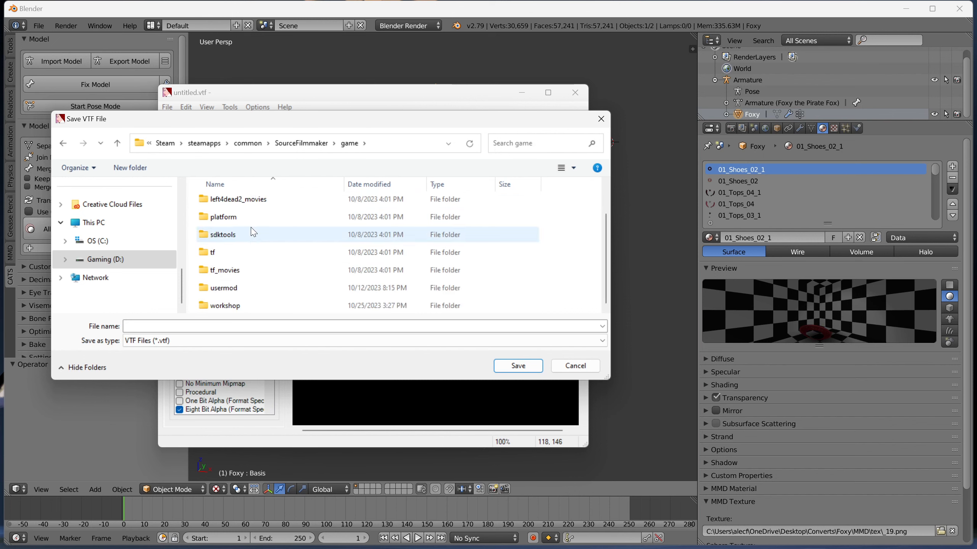
double_click(246, 288)
scroll(255, 262, "down", 1)
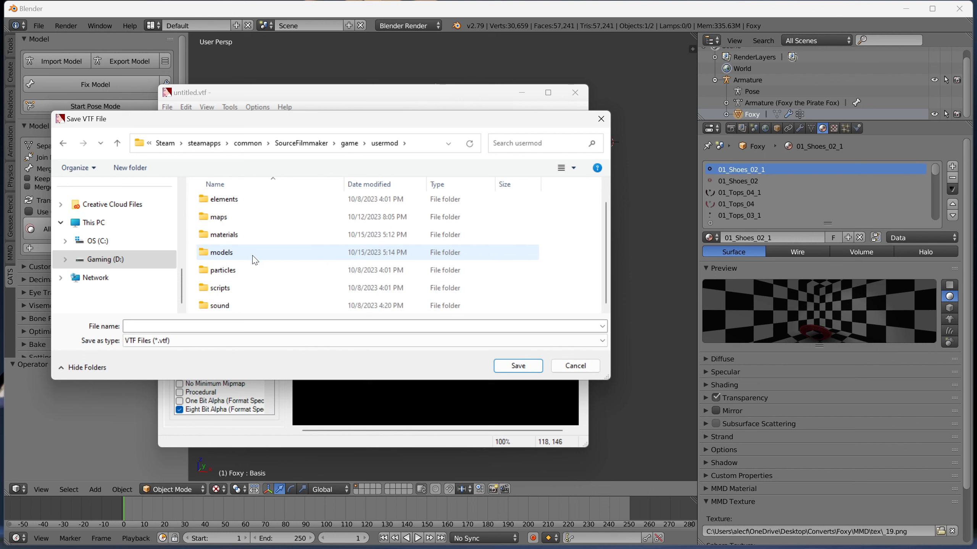
double_click(238, 235)
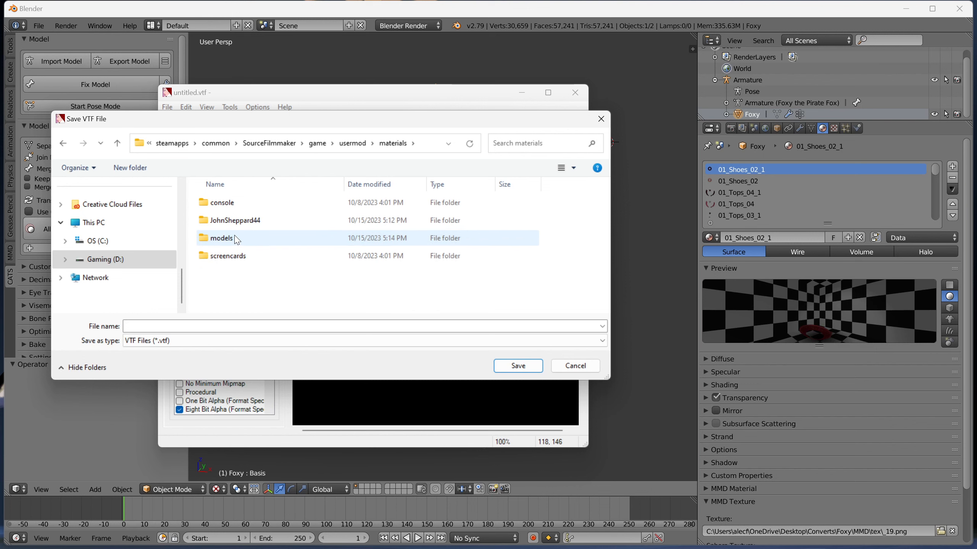
double_click(236, 239)
scroll(237, 250, "down", 3)
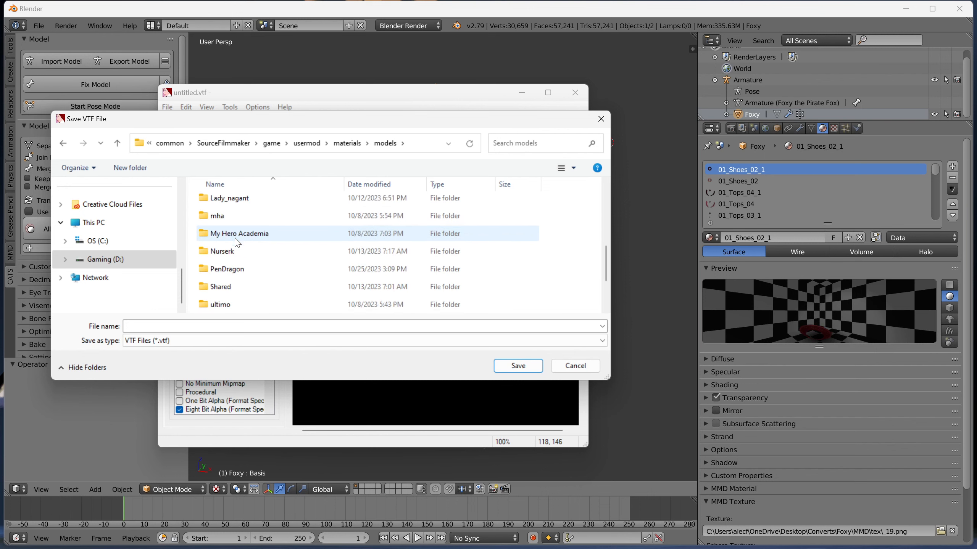
double_click(237, 272)
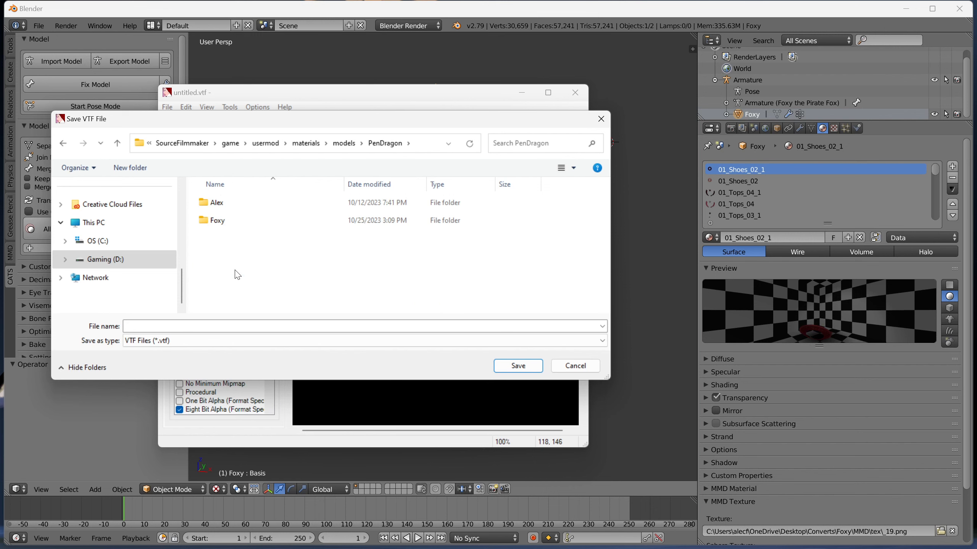
double_click(233, 226)
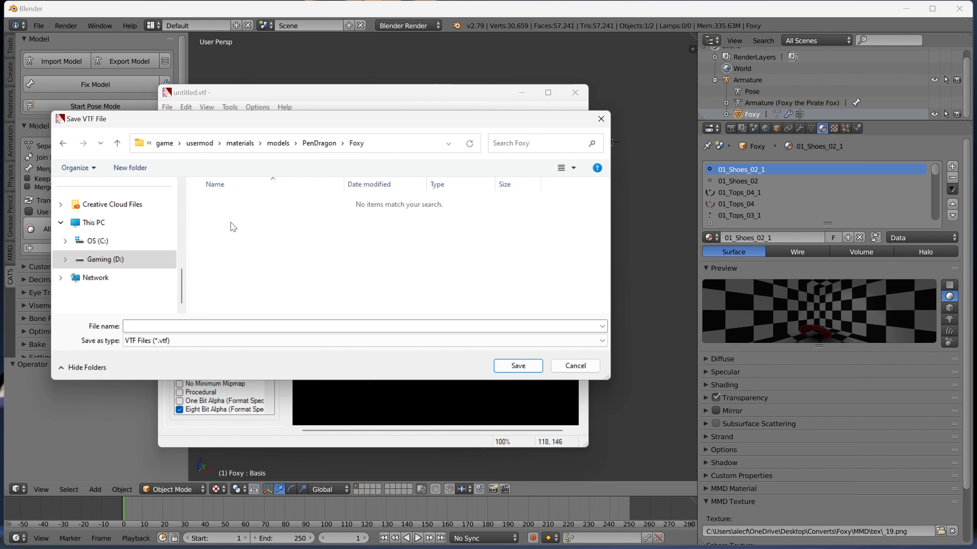
- Save the imported texture in the Foxy materials folder as 01_Shoes_02_1
left_click(211, 324)
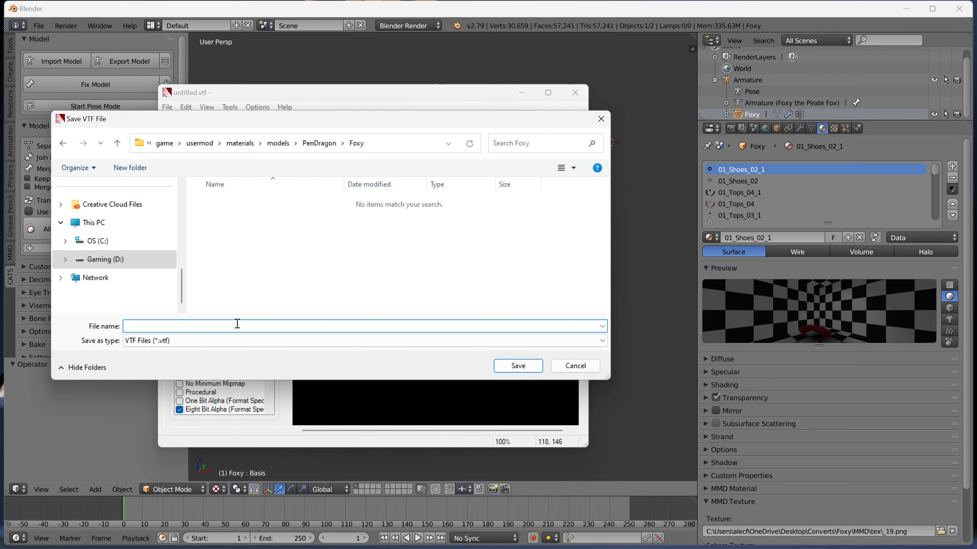
type("01_")
type("hoes_02_1")
key("Return")
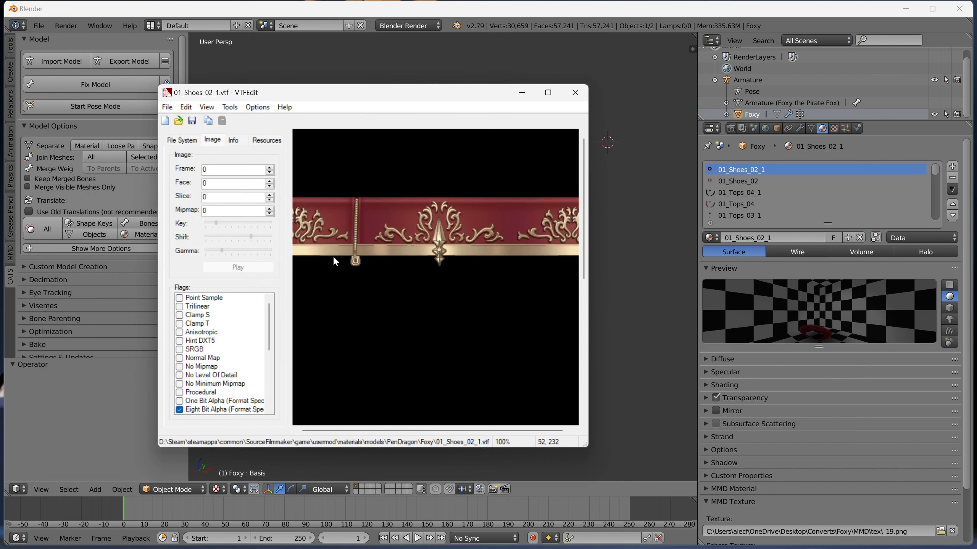
- Check in Blender which MMD texture files the 01_Shoes and 01_Tops materials use, select 01_Shoes_02, and return to VTFEdit
left_click(736, 183)
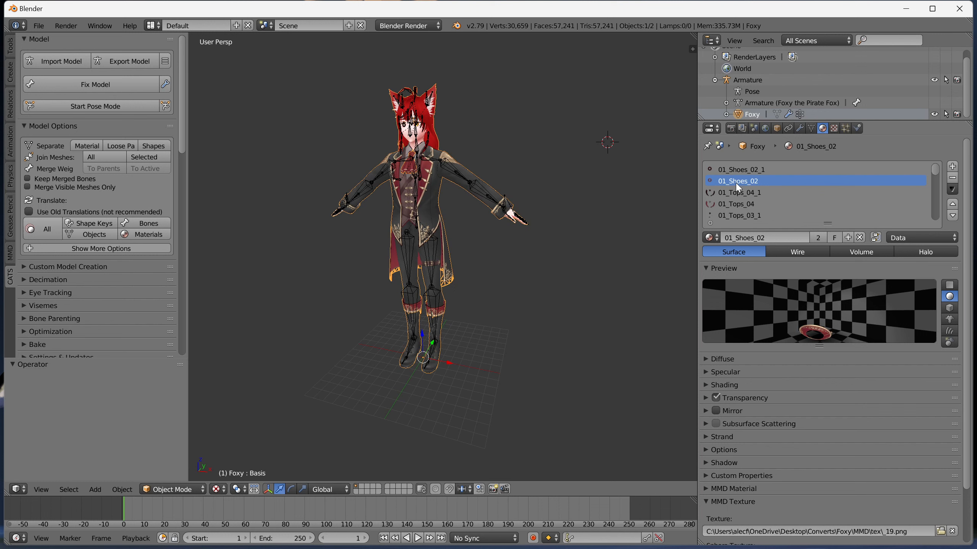
left_click(735, 186)
left_click(735, 203)
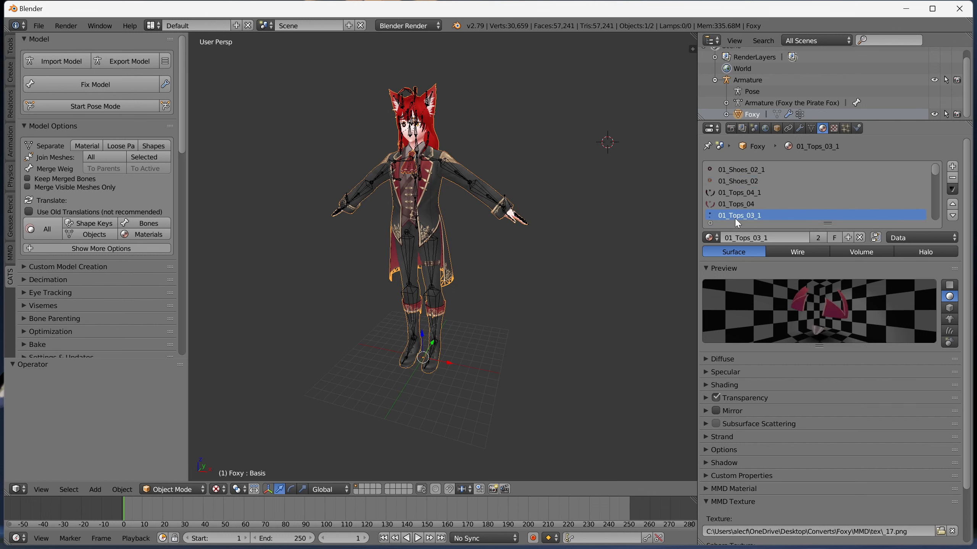
left_click(735, 192)
left_click(735, 203)
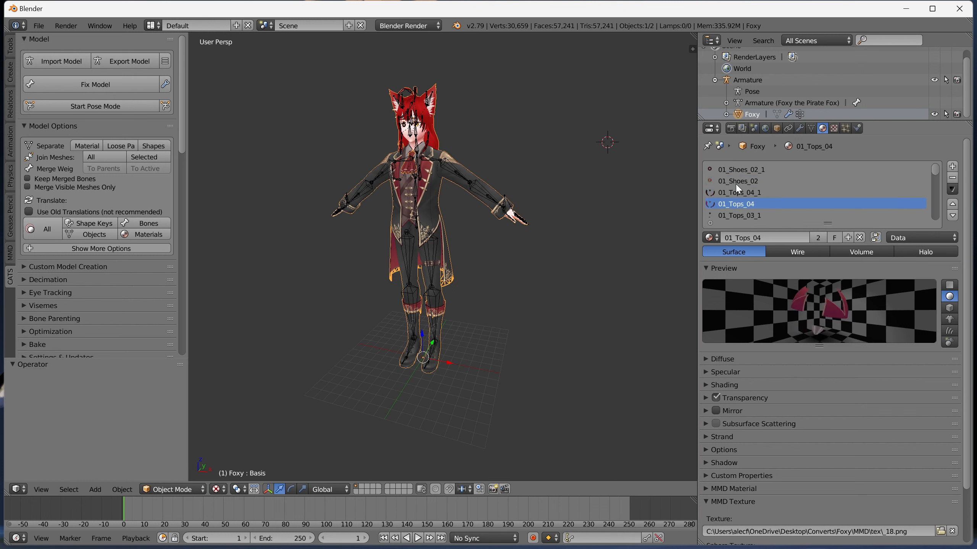
left_click(737, 171)
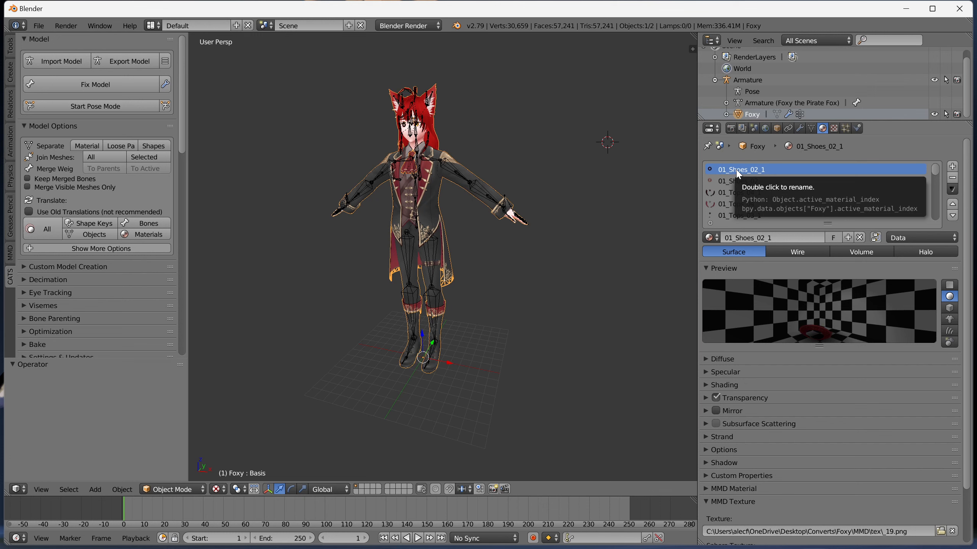
left_click(738, 180)
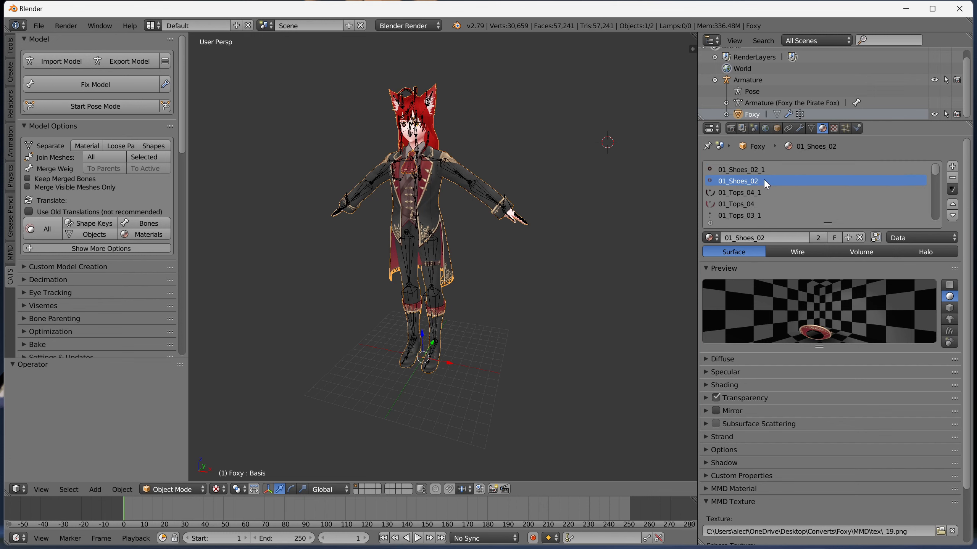
left_click(654, 540)
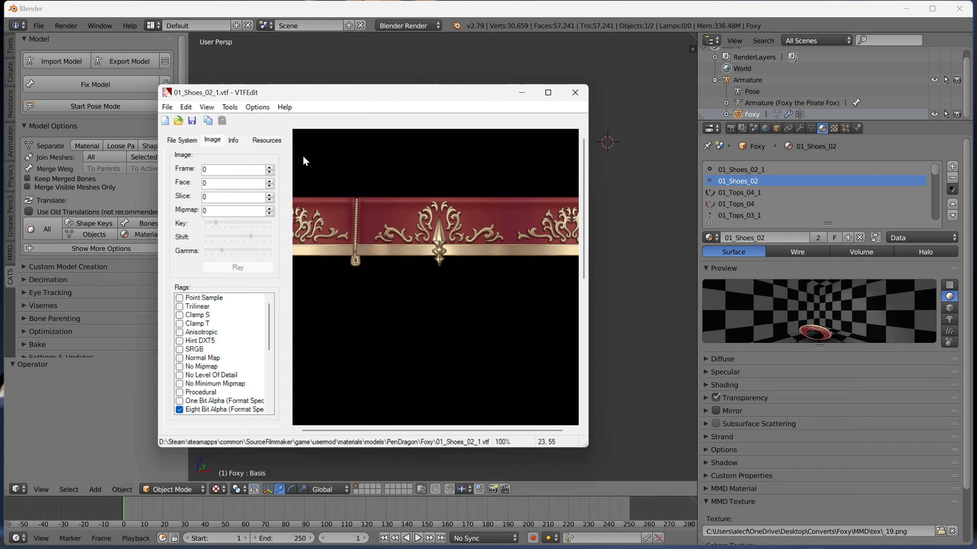
left_click(230, 107)
left_click(338, 97)
right_click(365, 192)
left_click(370, 170)
mouse_move(615, 533)
left_click(167, 107)
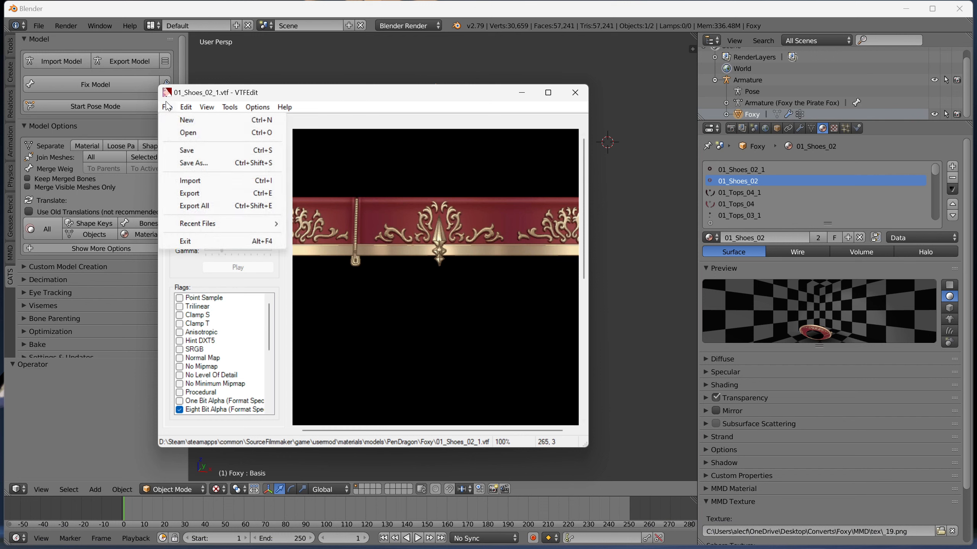
key("Left")
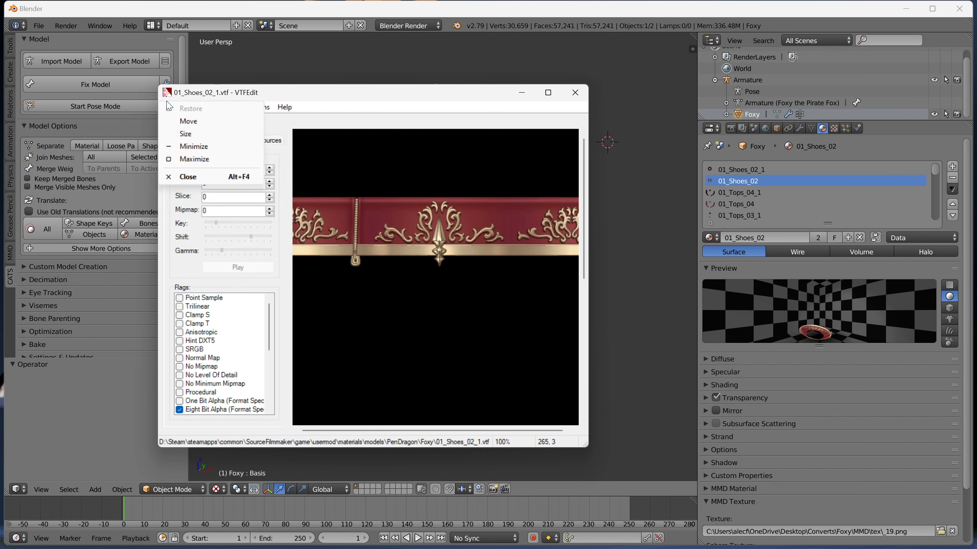
left_click(342, 90)
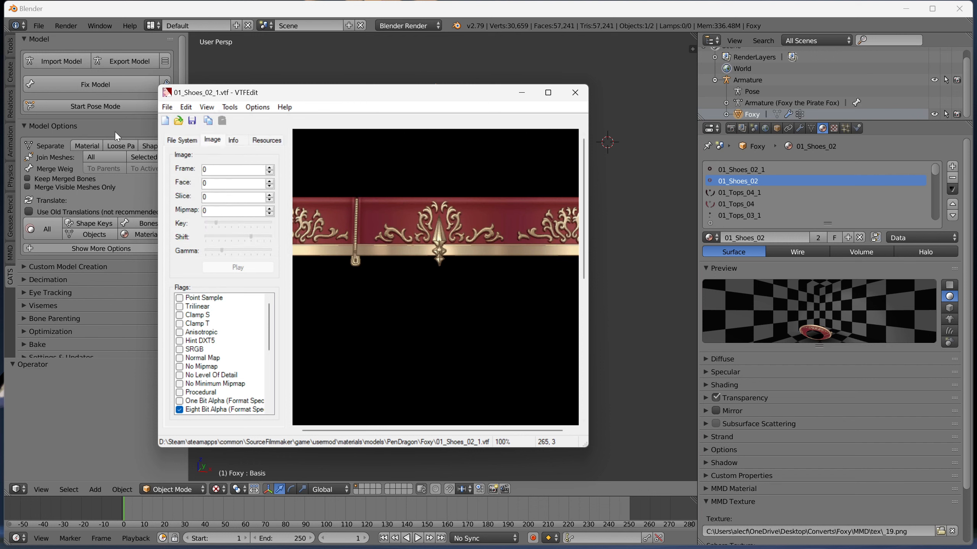
- Start importing a file in VTFEdit and browse to Desktop\Converts\Foxy\MMD\tex
left_click(165, 122)
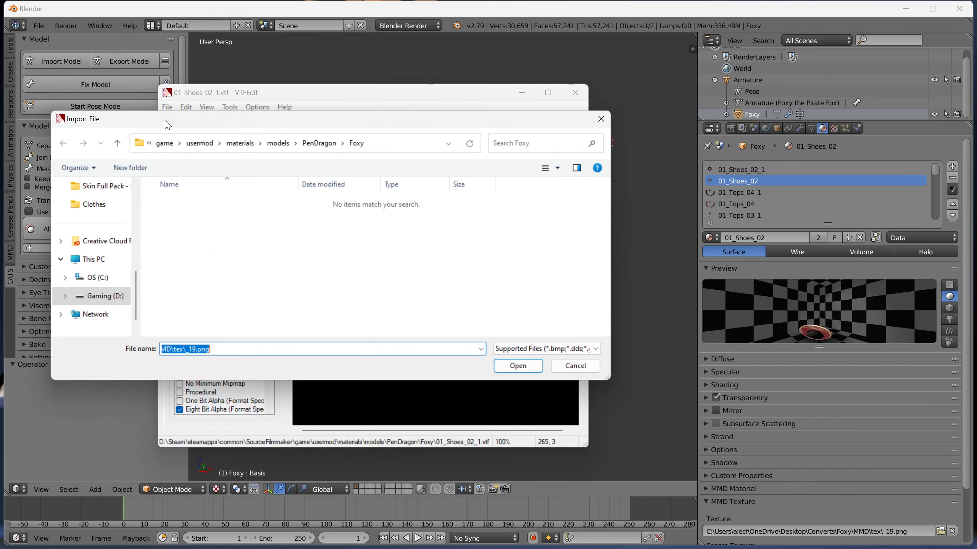
scroll(89, 223, "up", 2)
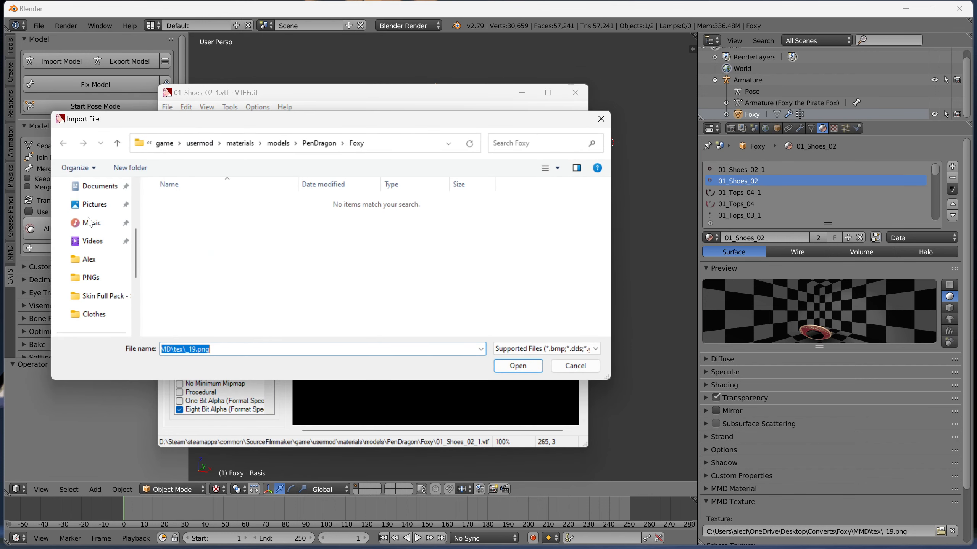
left_click(100, 260)
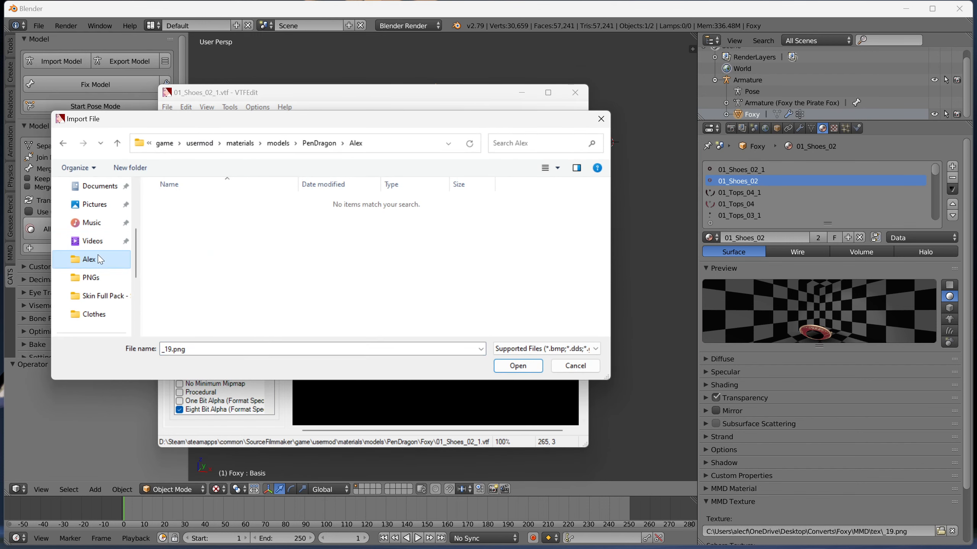
scroll(100, 258, "down", 3)
scroll(101, 250, "up", 5)
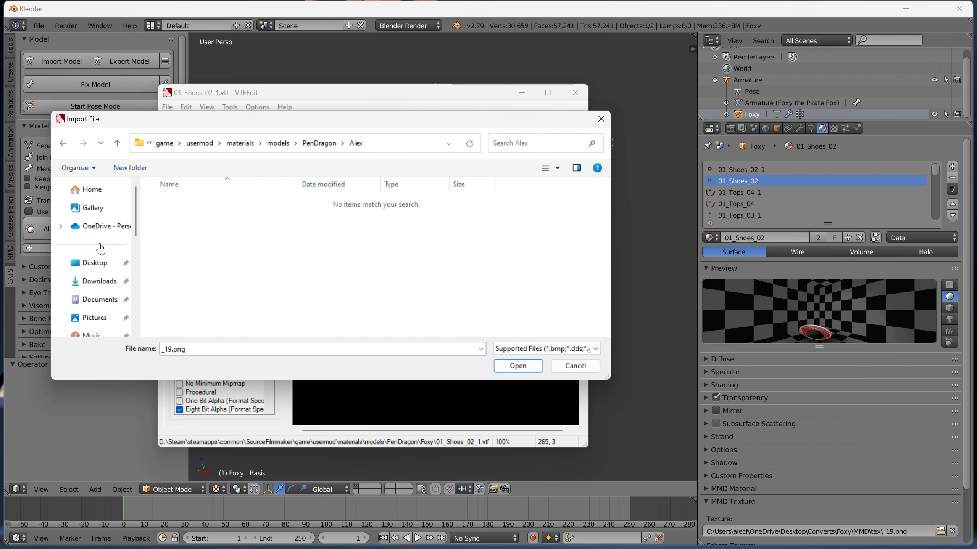
left_click(90, 263)
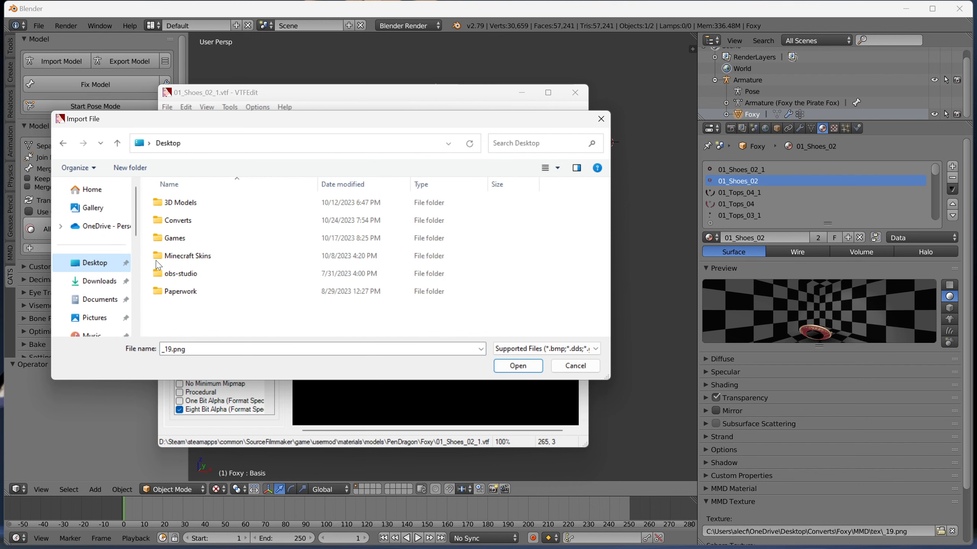
double_click(209, 221)
double_click(192, 255)
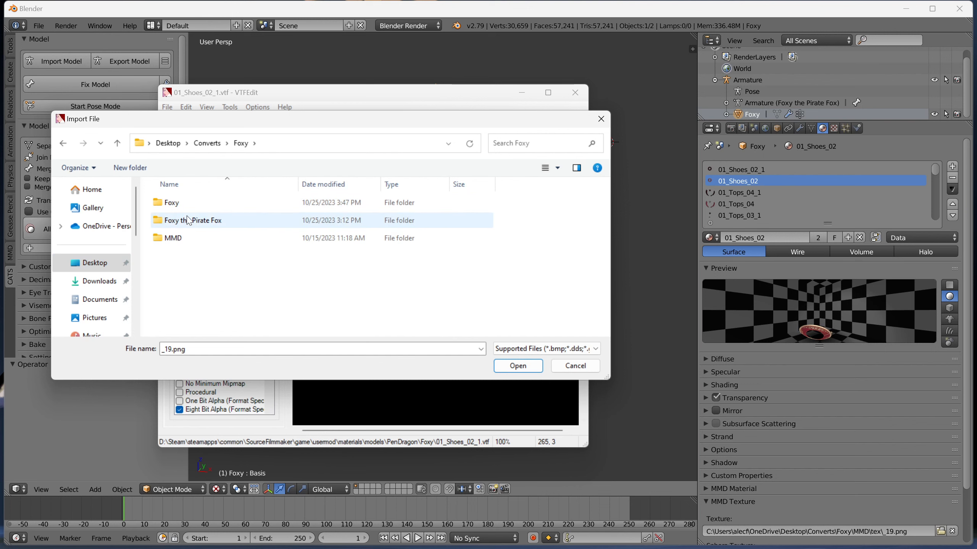
double_click(184, 202)
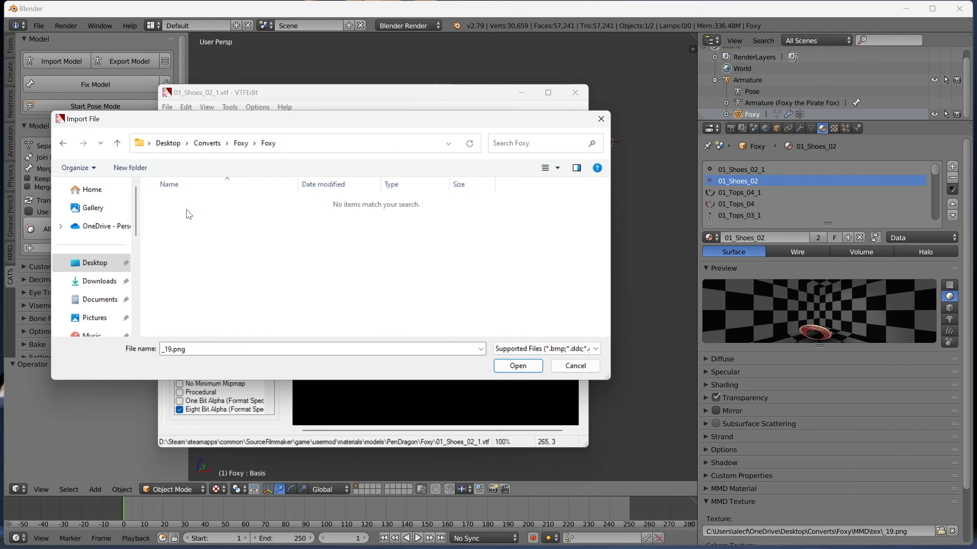
left_click(238, 153)
double_click(193, 238)
double_click(192, 240)
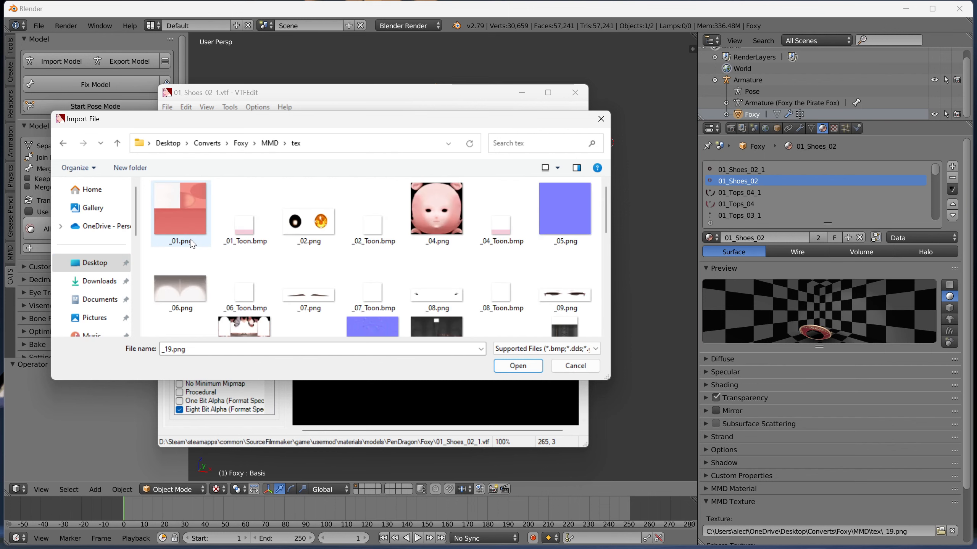
- Find _19.png in the tex folder and import it again with the existing VTF options
scroll(399, 269, "down", 5)
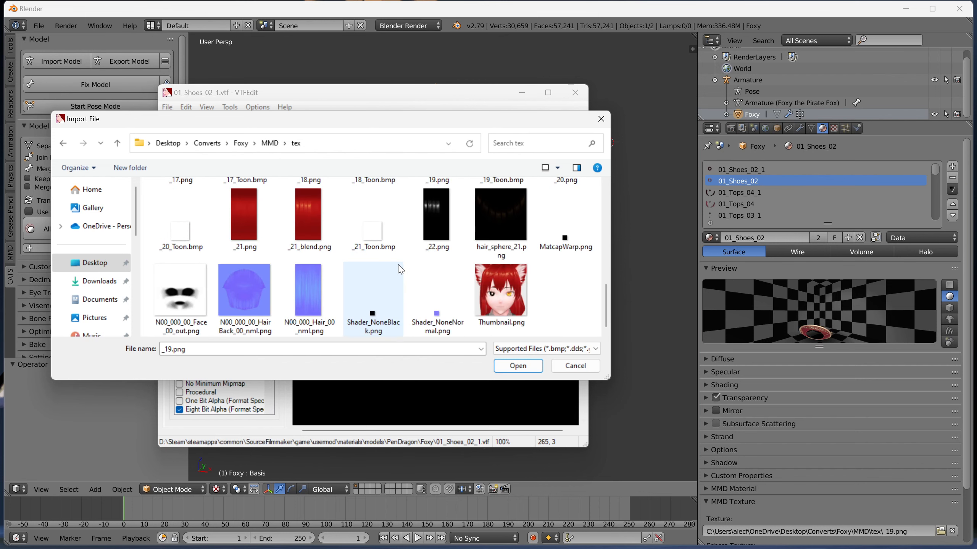
scroll(400, 270, "up", 5)
scroll(400, 270, "down", 2)
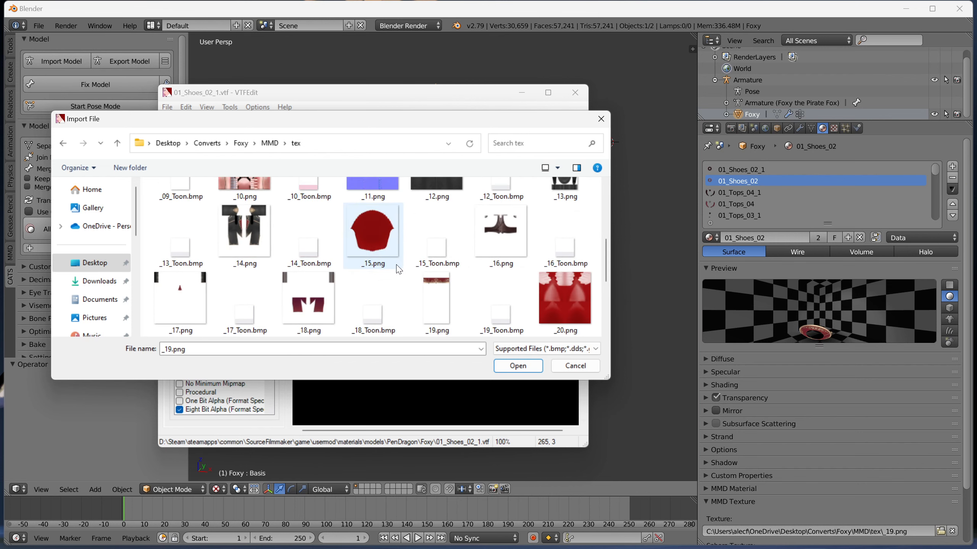
left_click(436, 304)
left_click(517, 368)
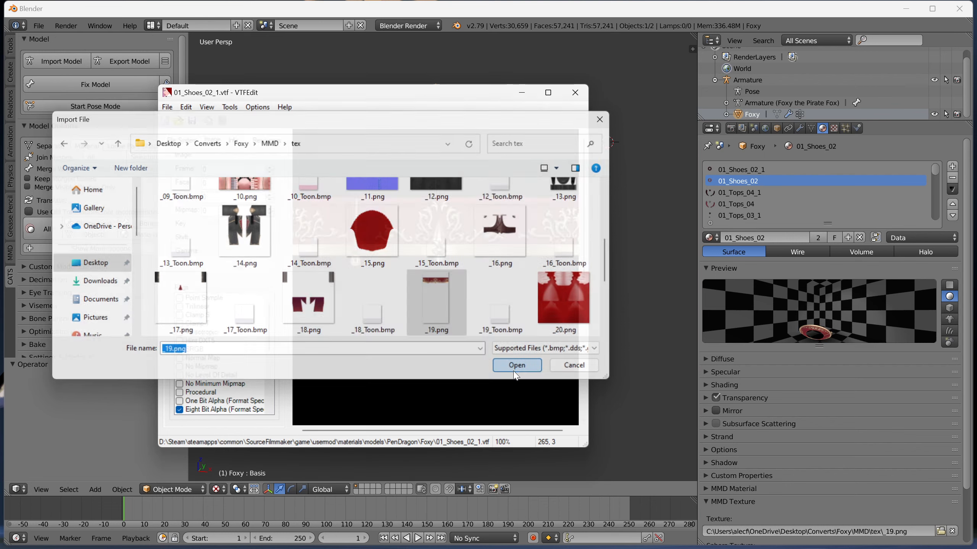
left_click(467, 384)
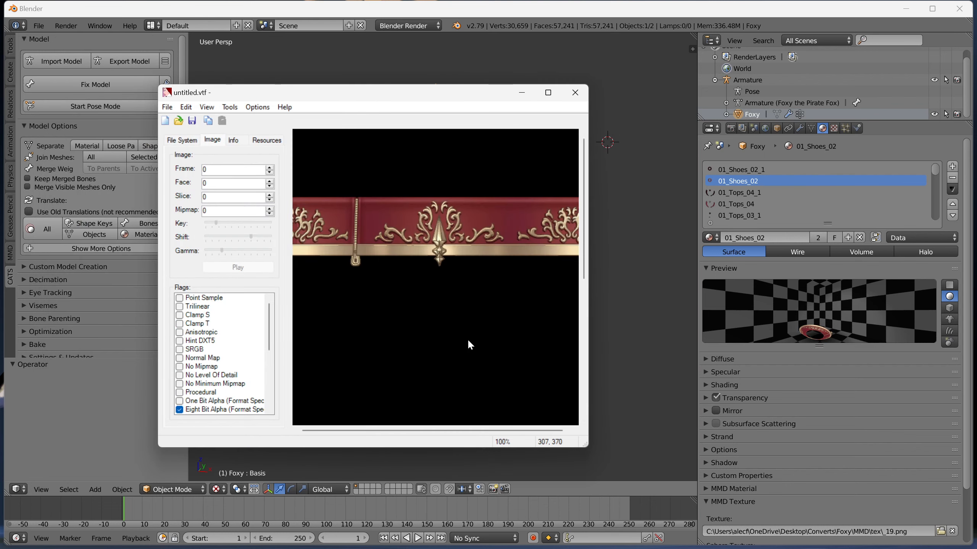
- Switch to File Explorer, delete 01_Shoes_02_1.vtf from the materials\models\PenDragon\Foxy folder, and close the window
left_click(428, 535)
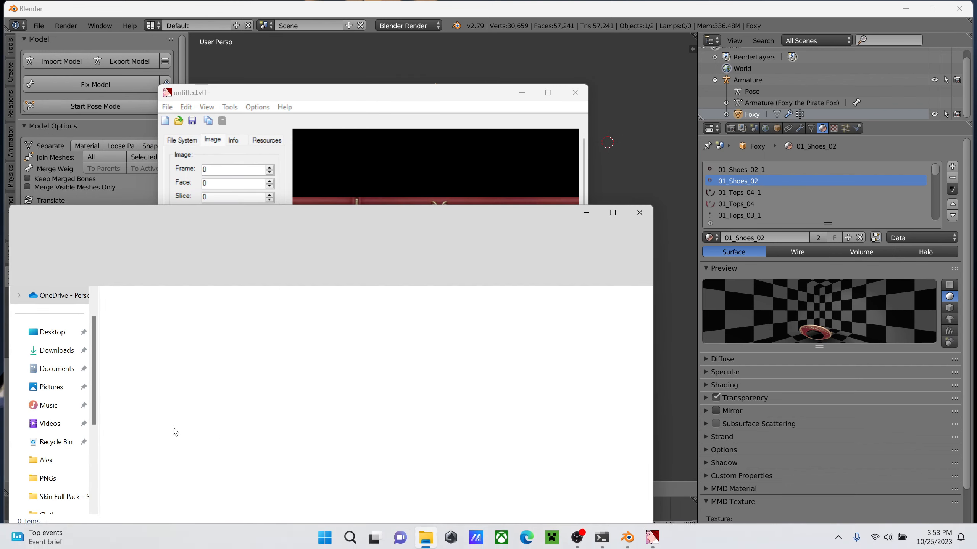
scroll(60, 438, "down", 2)
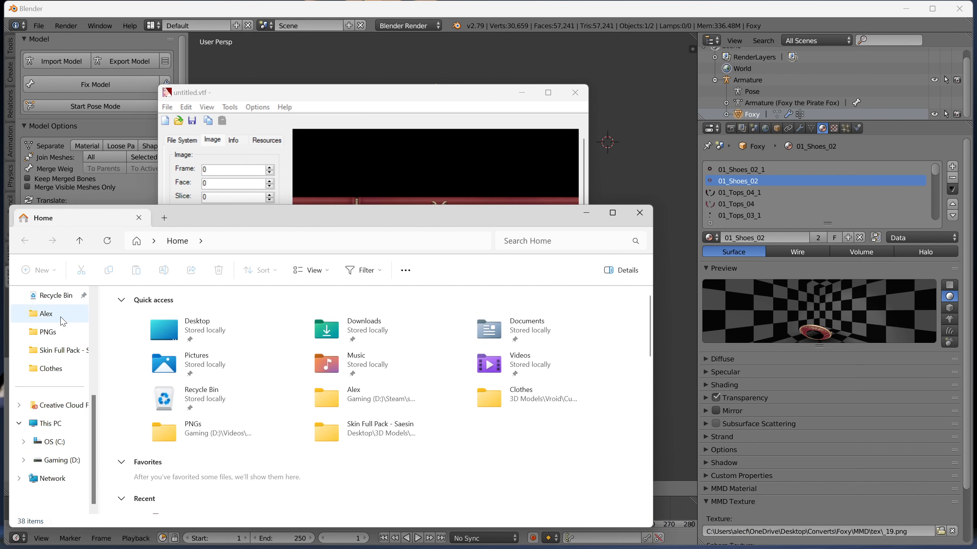
left_click(45, 314)
left_click(399, 243)
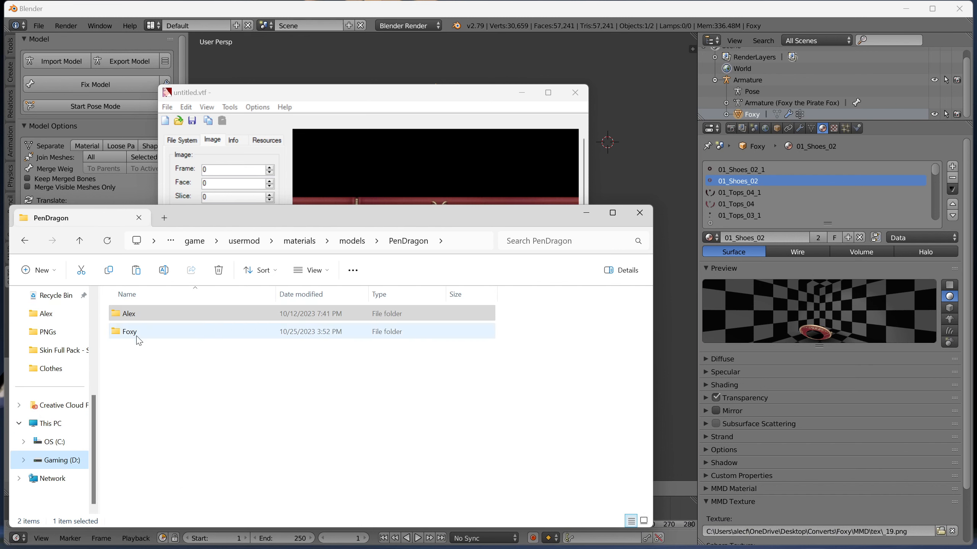
left_click(128, 340)
double_click(126, 336)
right_click(137, 319)
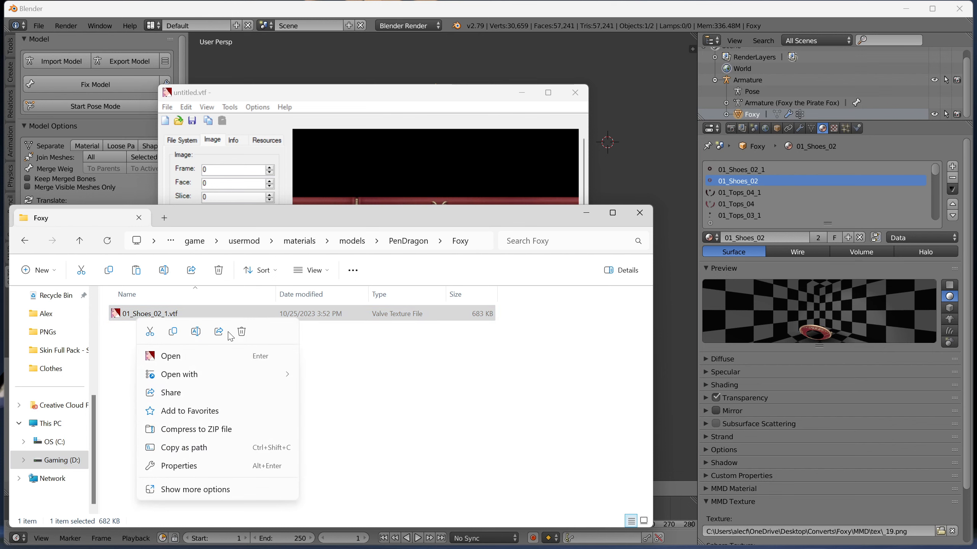
left_click(240, 328)
left_click(639, 213)
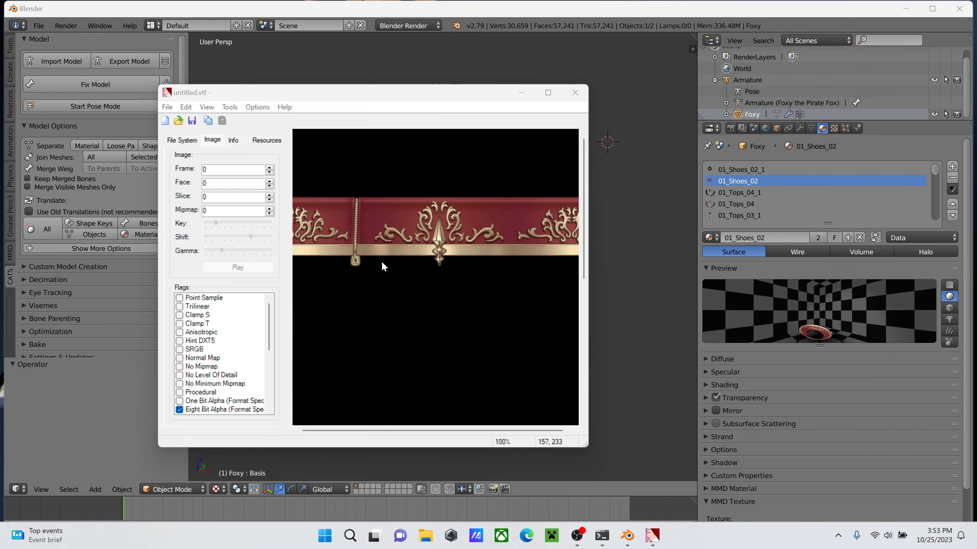
- Save the imported texture as 01_Shoes_02.vtf in SourceFilmmaker's usermod\materials\models\PenDragon\Foxy folder
left_click(371, 133)
key("ctrl+s")
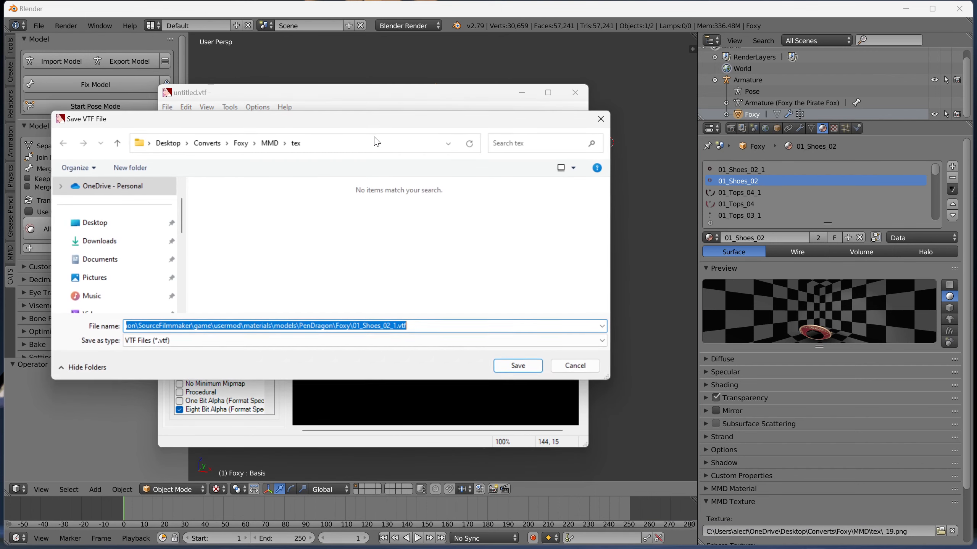
scroll(83, 311, "down", 5)
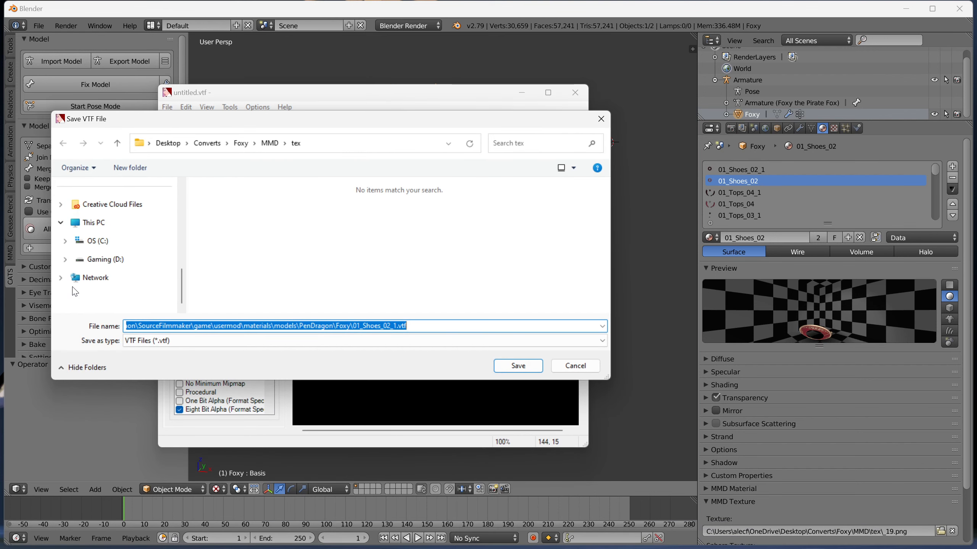
left_click(110, 266)
scroll(111, 262, "down", 1)
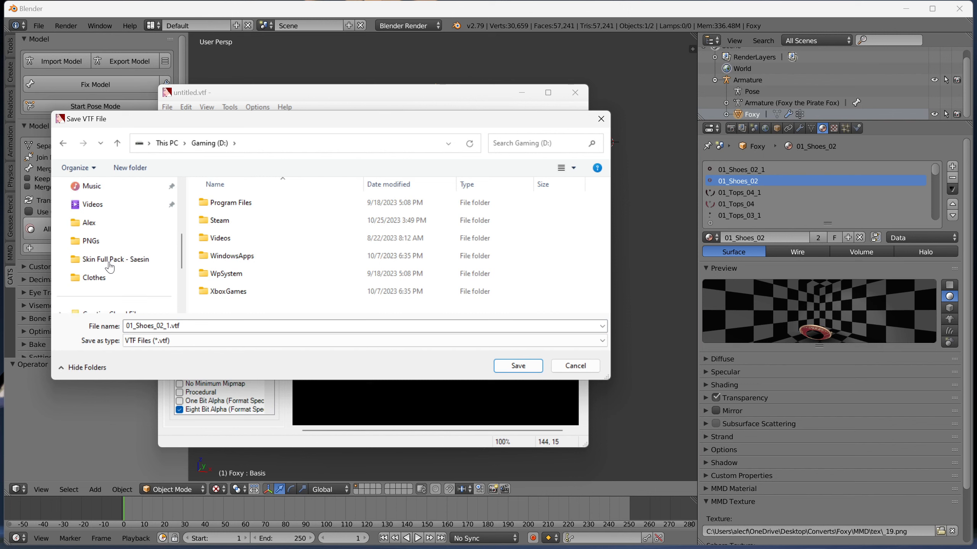
left_click(116, 230)
left_click(319, 143)
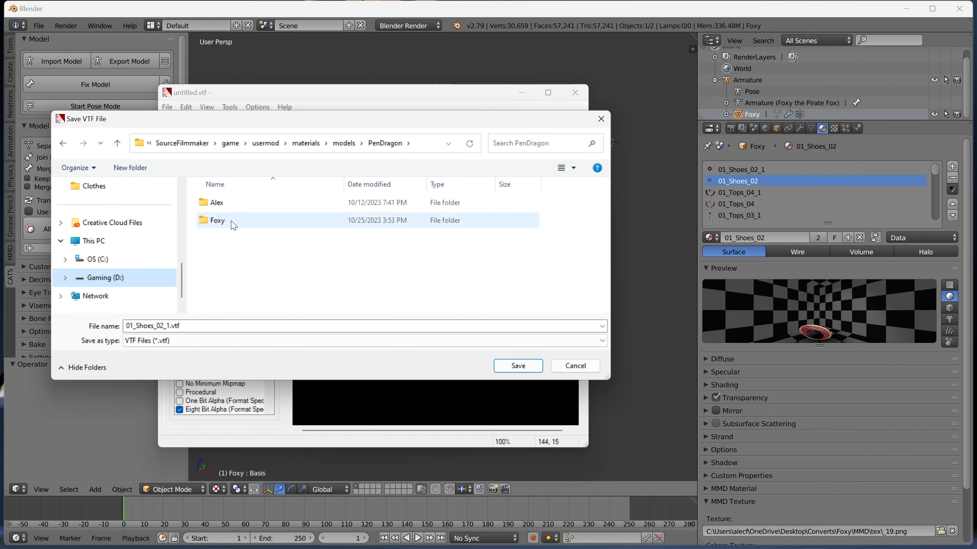
double_click(234, 222)
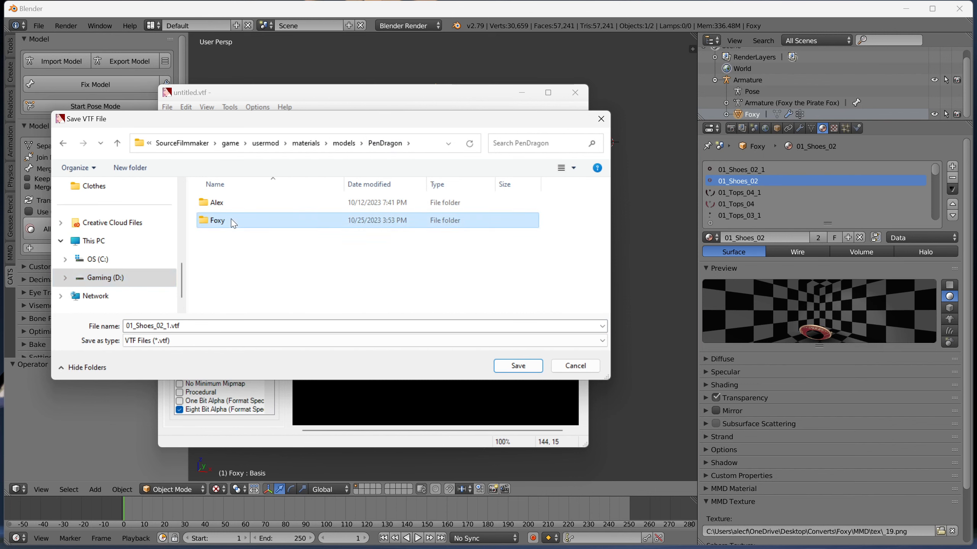
left_click(169, 326)
left_click(169, 326)
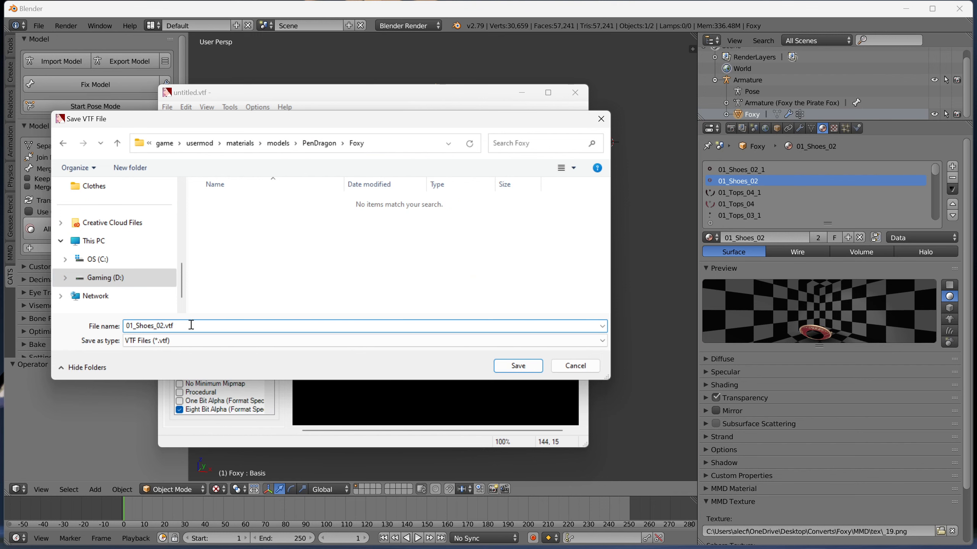
left_click(515, 366)
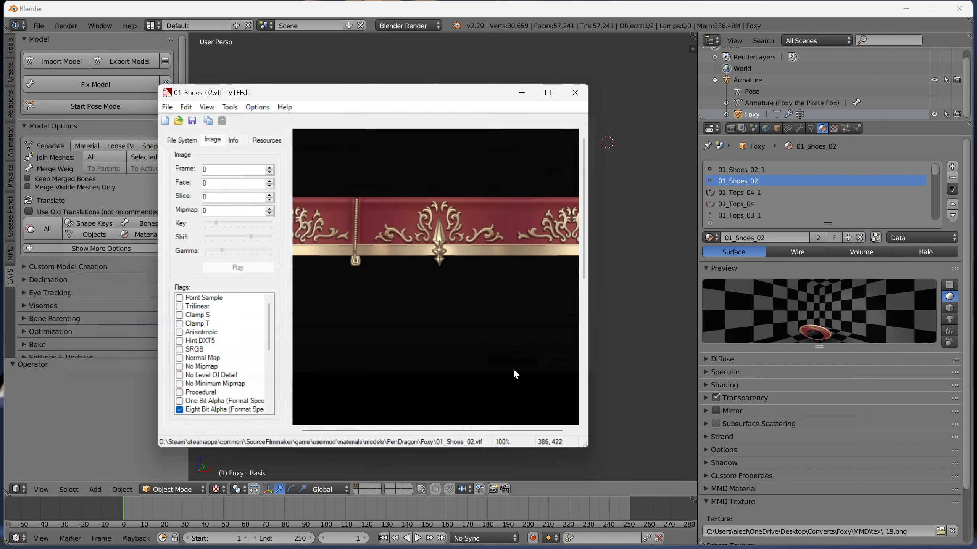
- Switch to Blender and remove the material slots 01_Shoes_02_1, 01_Tops_04_1 and 01_Tops_03_1 from the Foxy mesh
left_click(758, 170)
left_click(953, 178)
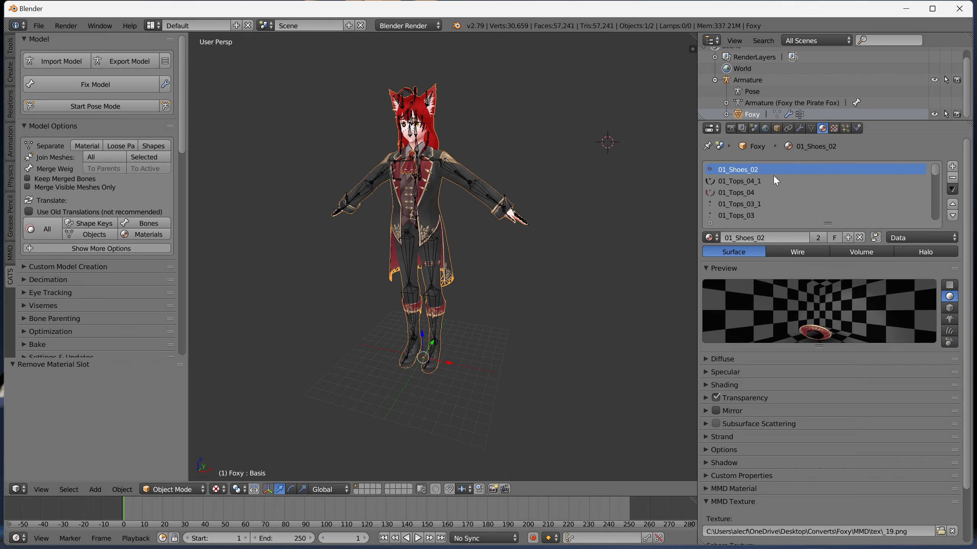
left_click(759, 180)
left_click(952, 179)
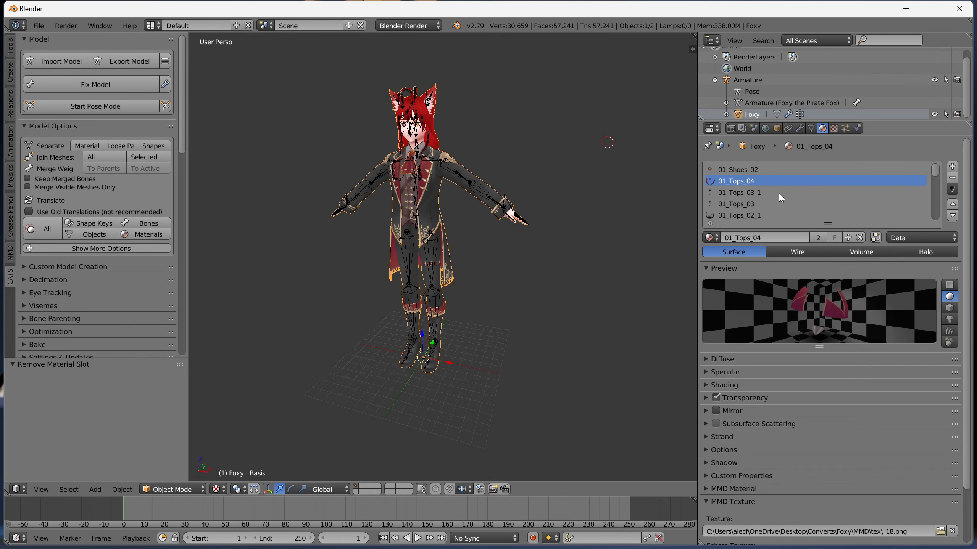
left_click(772, 192)
left_click(953, 179)
- Remove the material slots 01_Tops_02_1, 01_Tops_01_1 and 01_Shoes_01_1 from the Foxy mesh, and select 01_Shoes_02
left_click(758, 204)
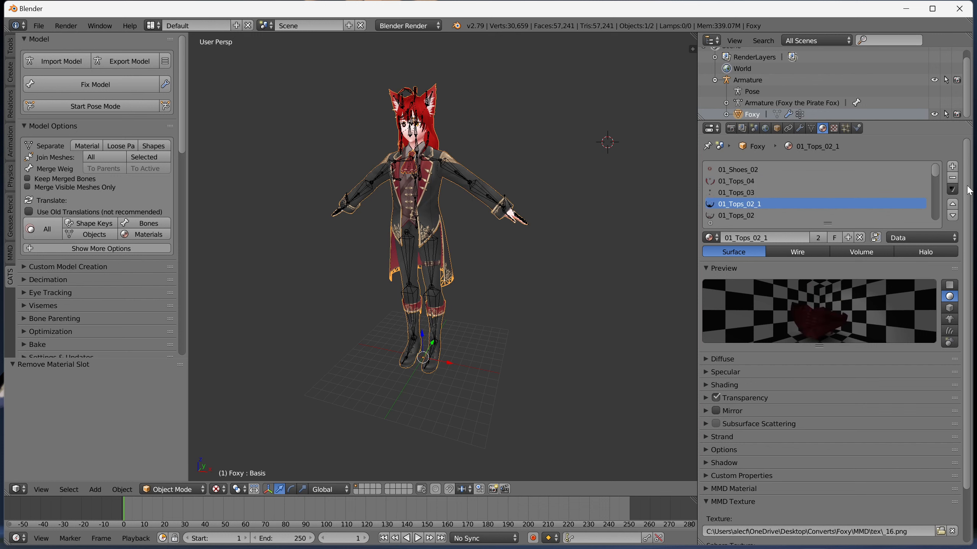
left_click(953, 179)
left_click(746, 204)
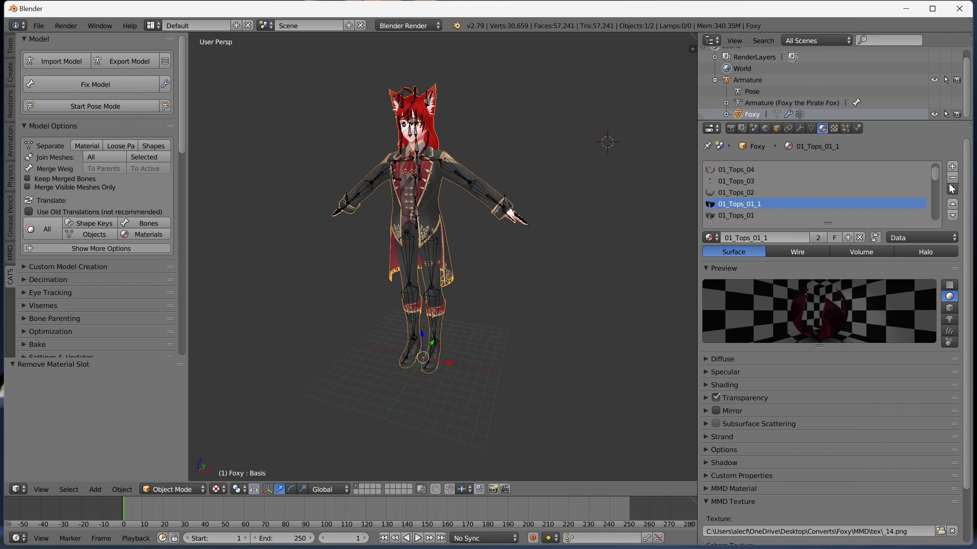
left_click(953, 178)
left_click(757, 192)
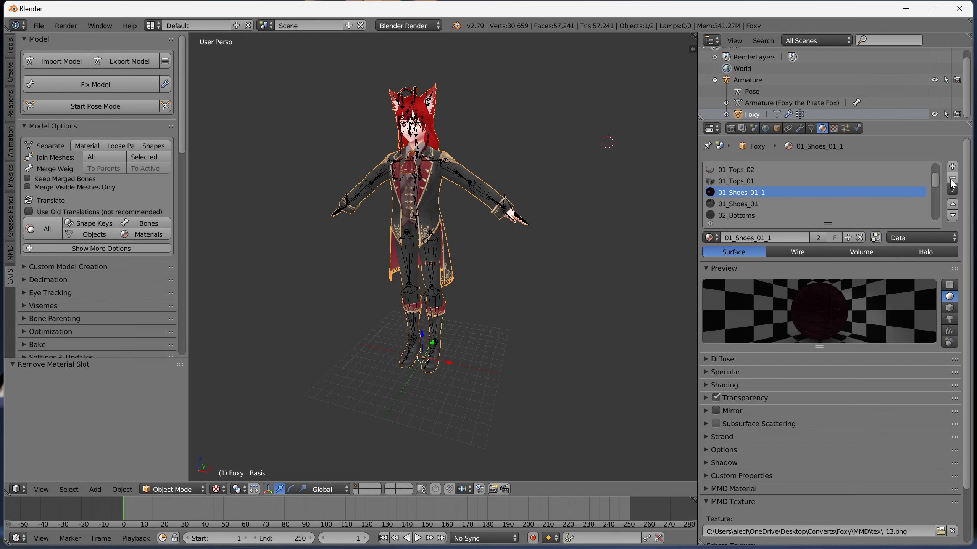
left_click(953, 179)
scroll(884, 198, "down", 2)
scroll(884, 198, "up", 5)
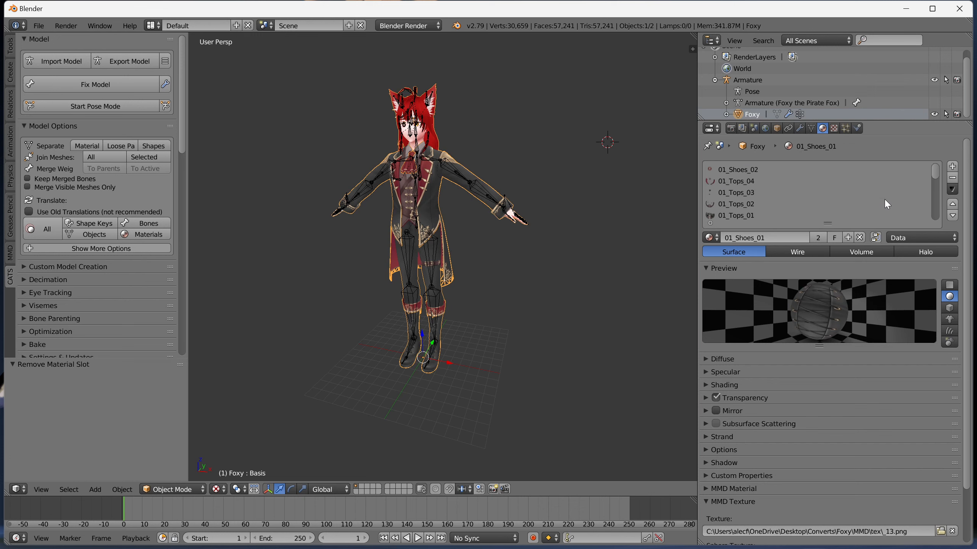
left_click(763, 169)
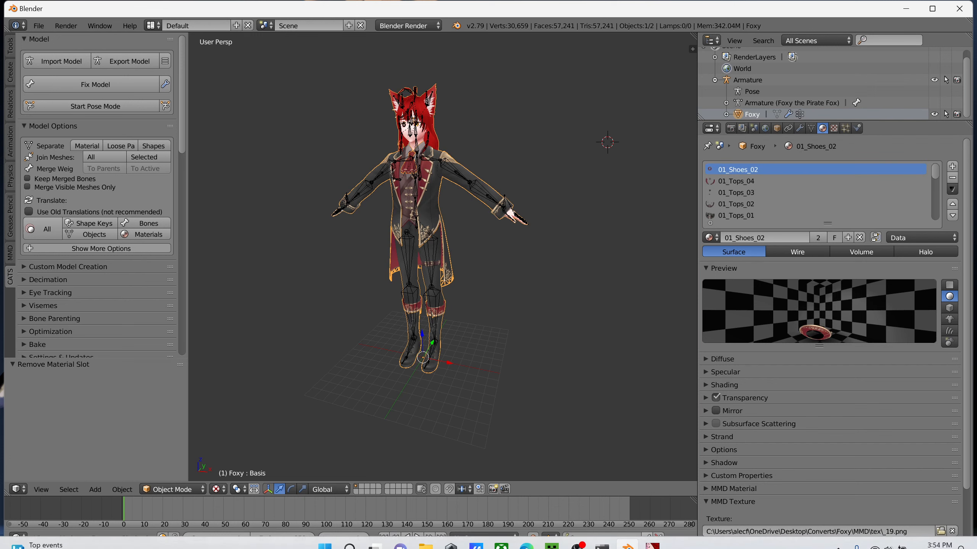
- Return to VTFEdit, start importing a file and browse to Desktop\Converts\Foxy\MMD\tex
left_click(643, 538)
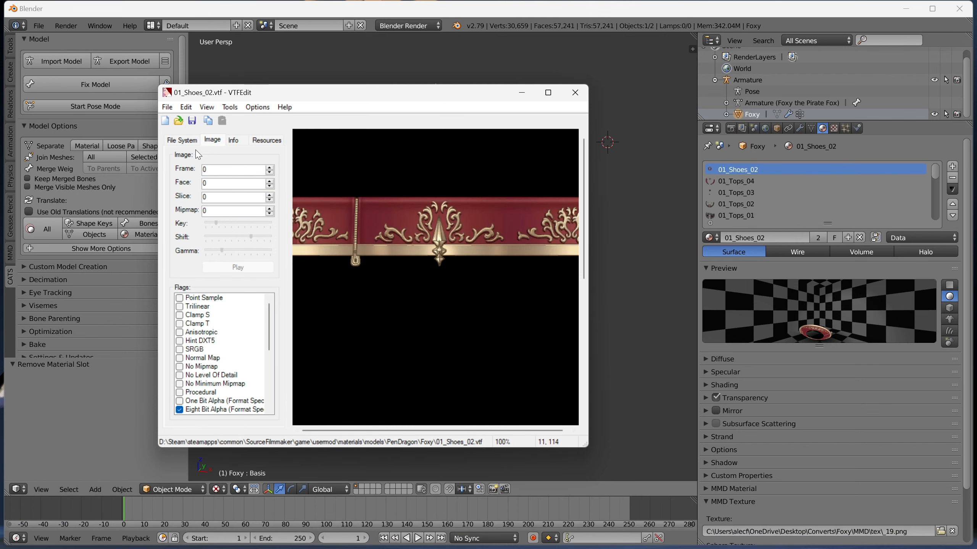
left_click(165, 121)
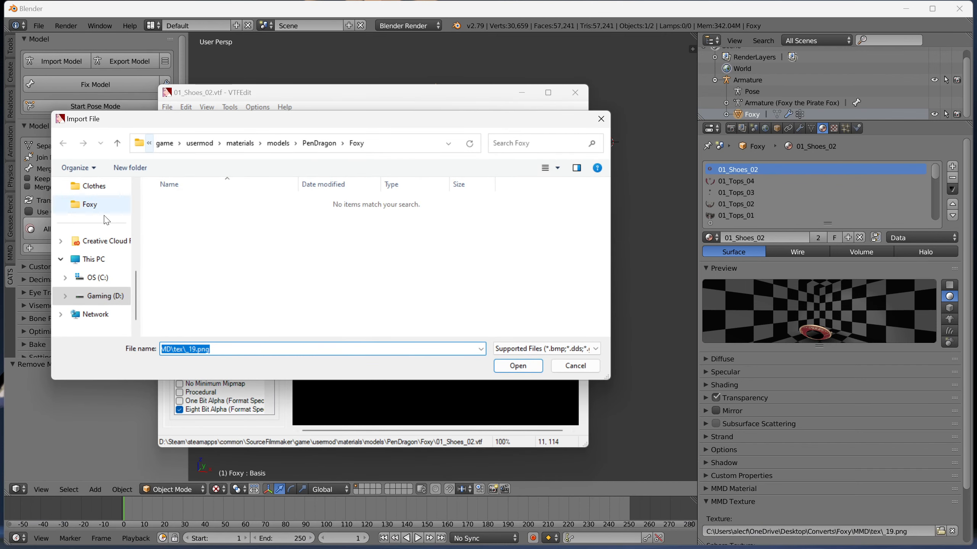
left_click(87, 259)
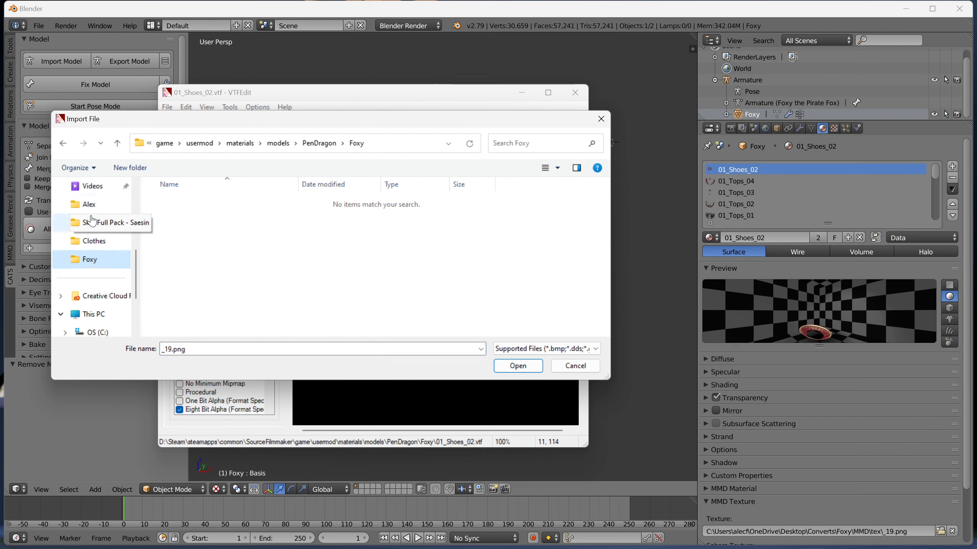
scroll(102, 237, "up", 3)
left_click(91, 263)
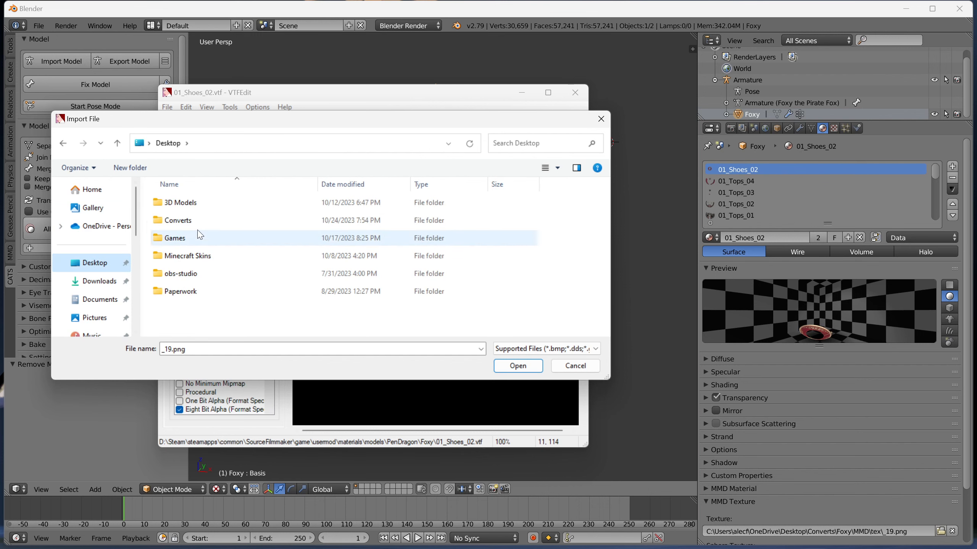
double_click(185, 221)
double_click(176, 255)
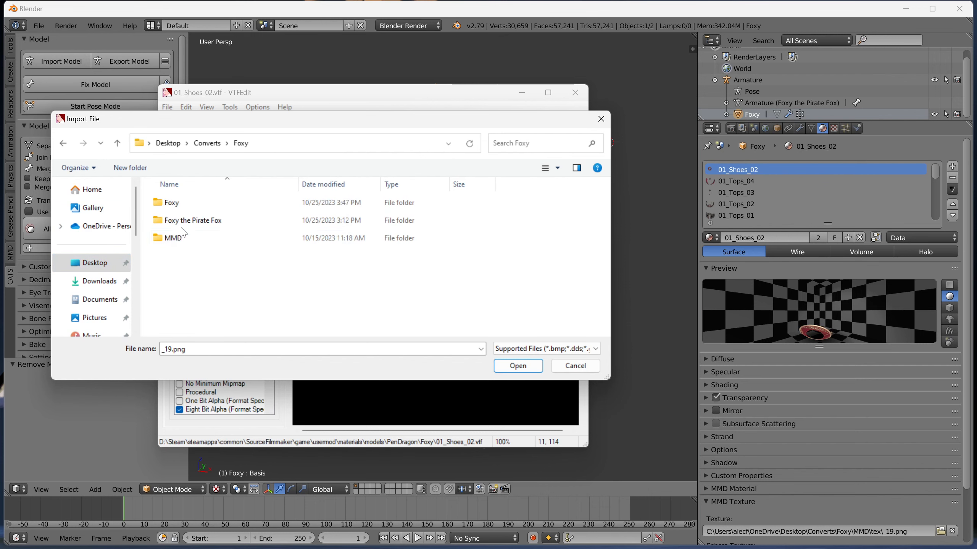
left_click(178, 240)
double_click(179, 240)
double_click(179, 240)
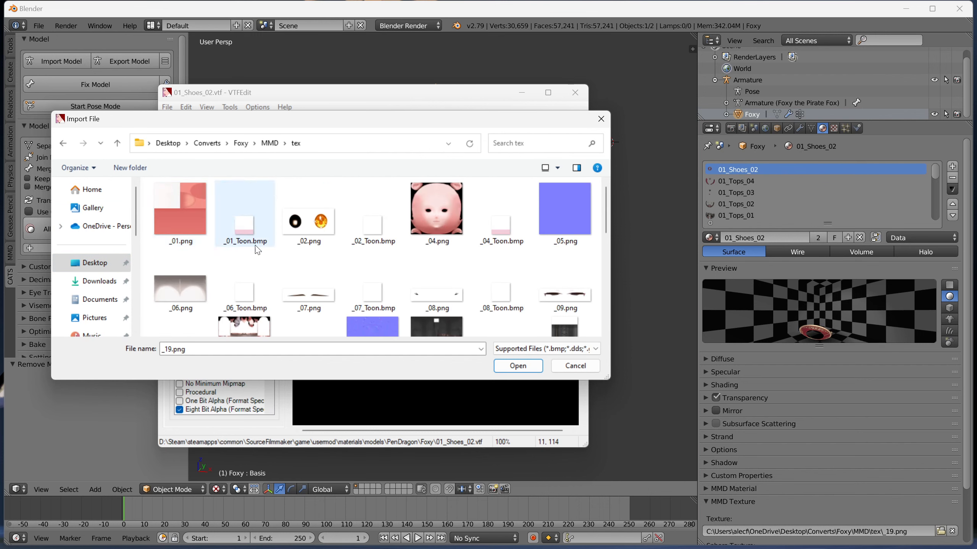
- Check the MMD texture file of material 01_Tops_04 in Blender, and import _18.png into VTFEdit with the existing VTF options
left_click(729, 181)
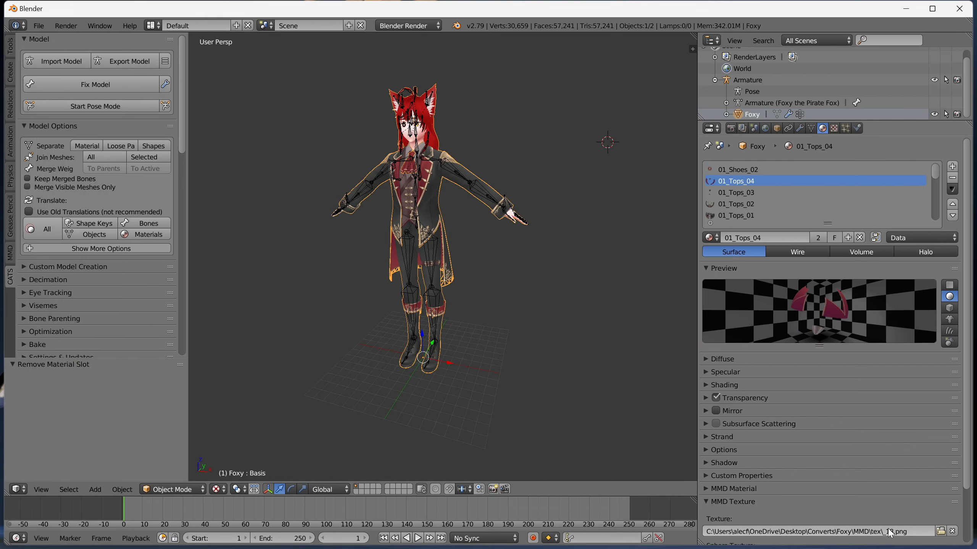
mouse_move(616, 527)
left_click(653, 536)
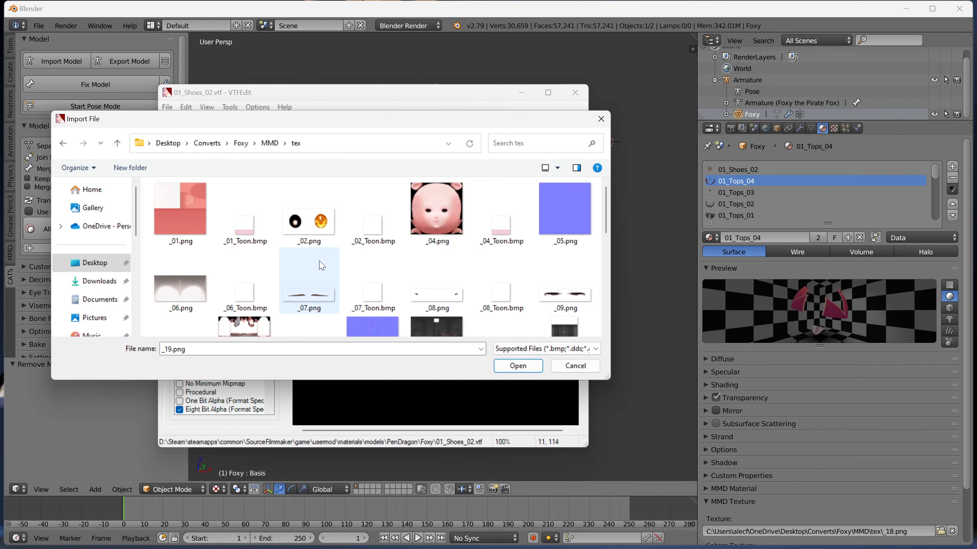
scroll(321, 265, "down", 1)
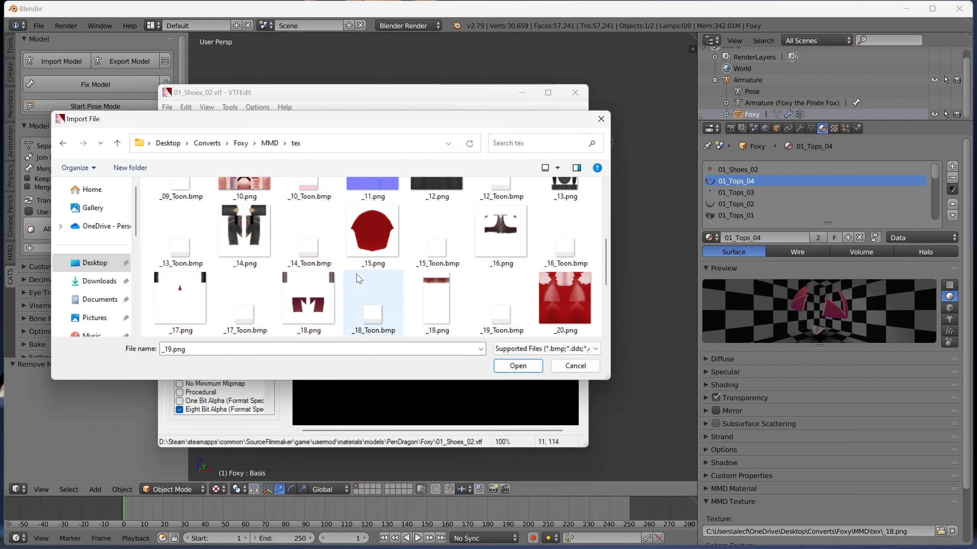
left_click(315, 303)
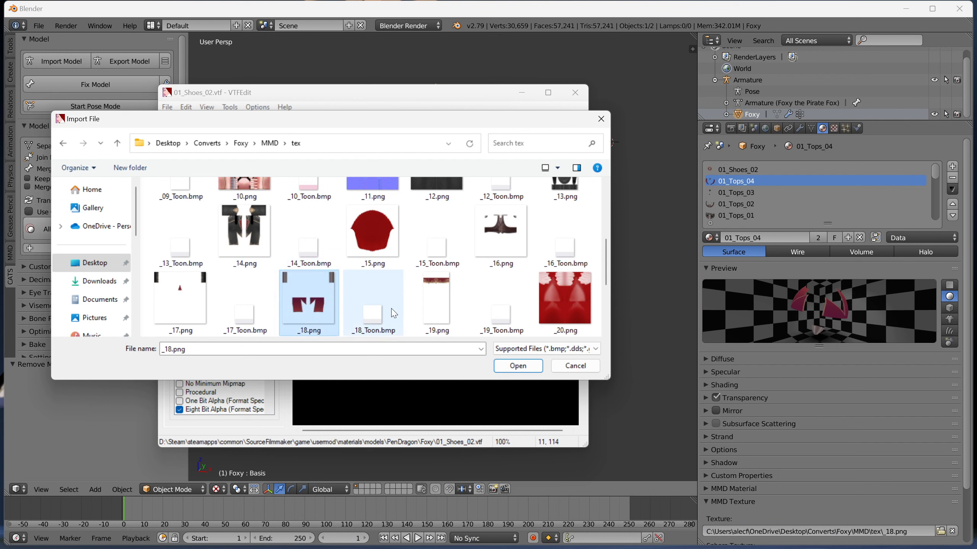
left_click(517, 367)
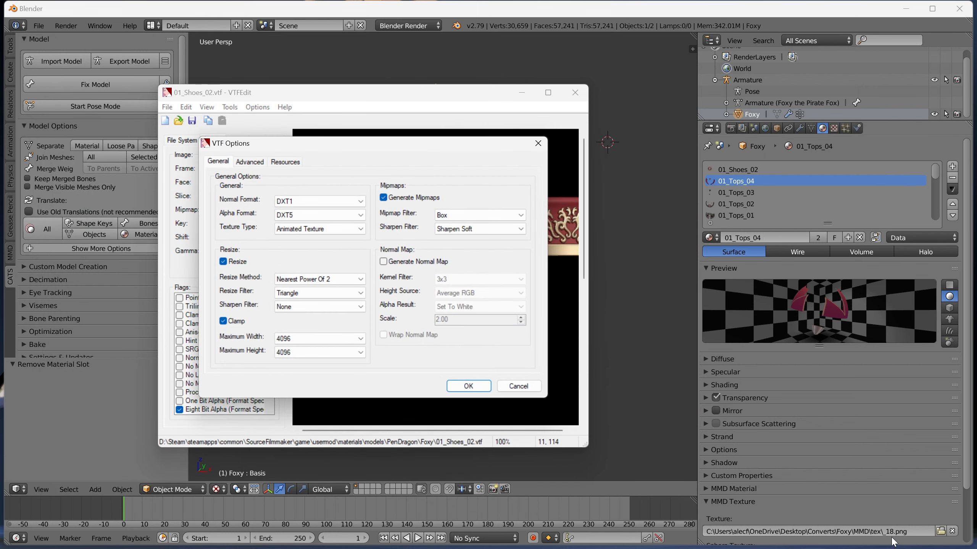
left_click(468, 386)
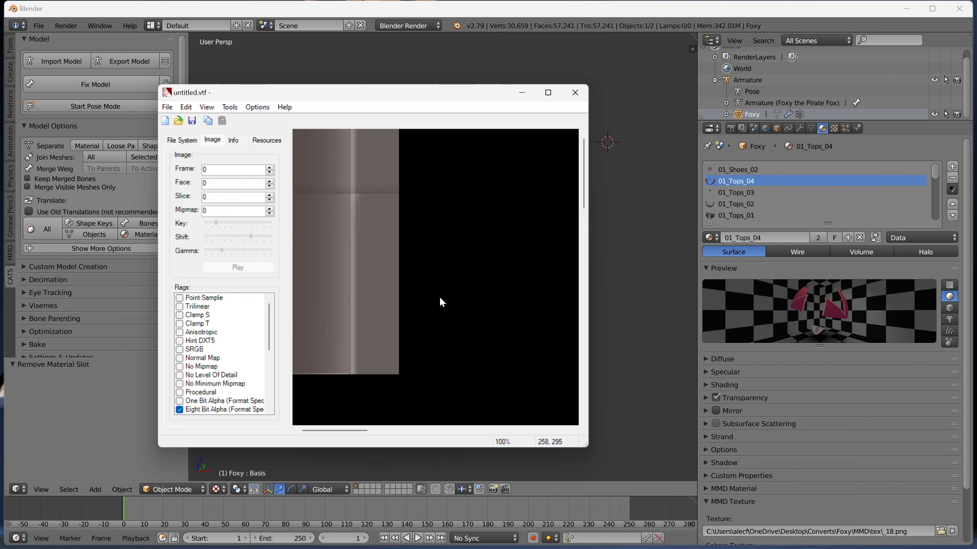
- Start saving the imported texture as a VTF file and browse to the materials\models\PenDragon\Alex folder
key("ctrl+s")
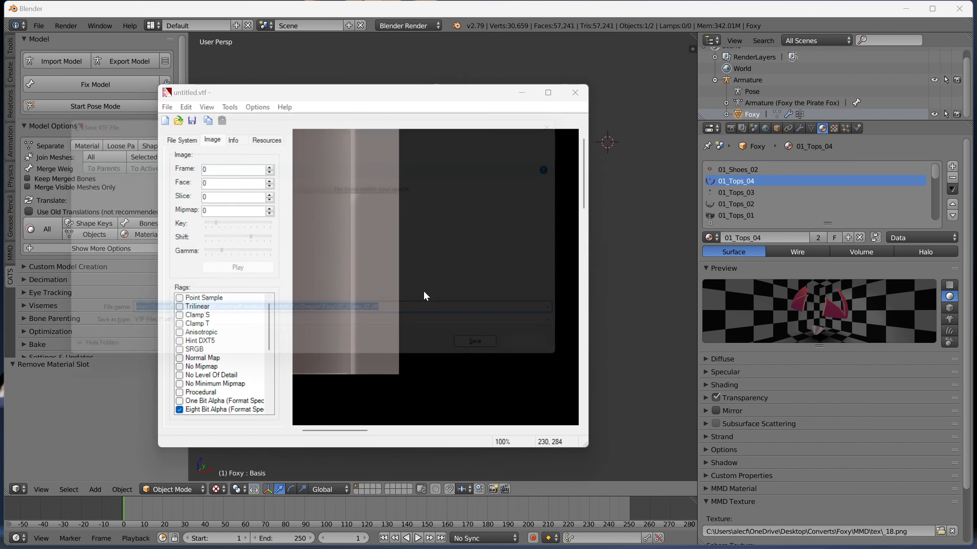
scroll(148, 252, "down", 8)
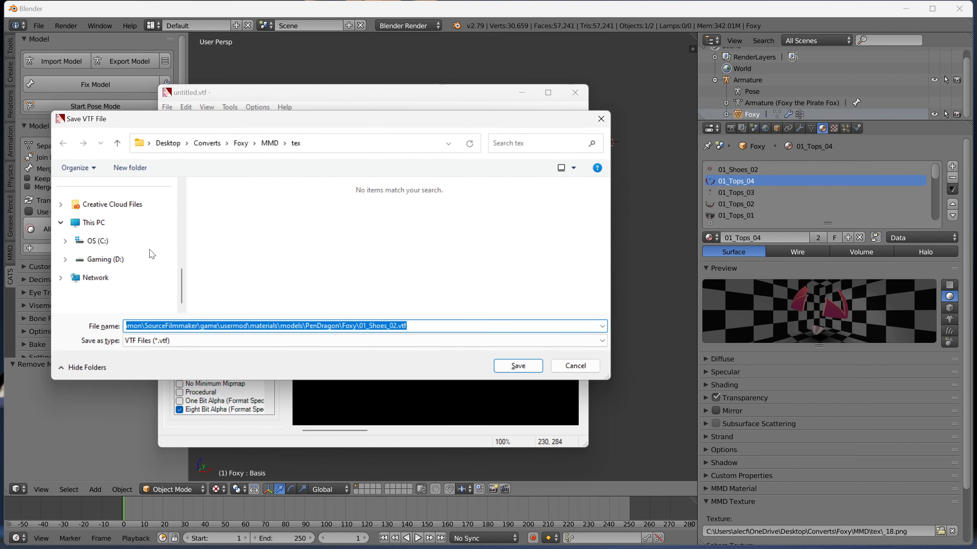
scroll(148, 255, "up", 4)
left_click(144, 224)
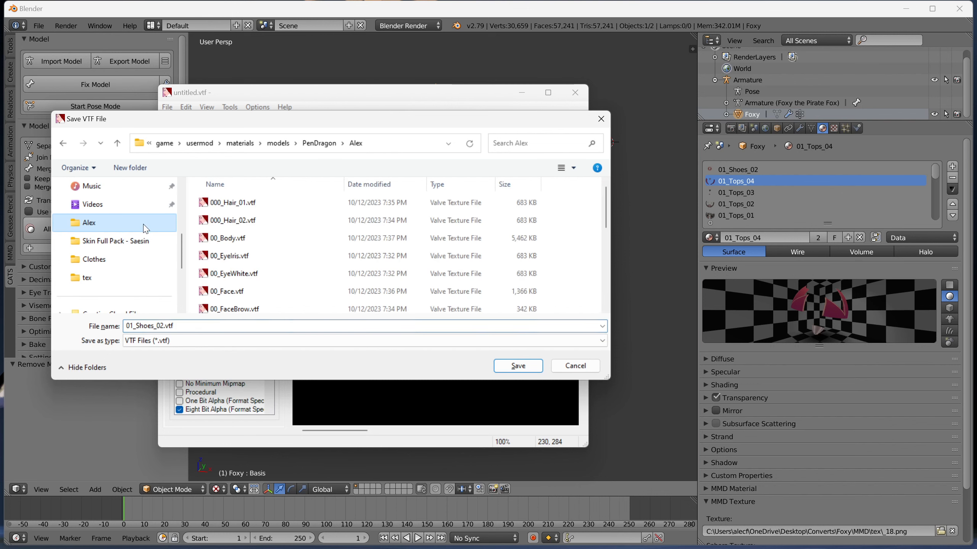
- Save the converted texture as 01_Tops_04 in the materials/models/PenDragon/Foxy folder
left_click(314, 144)
double_click(241, 225)
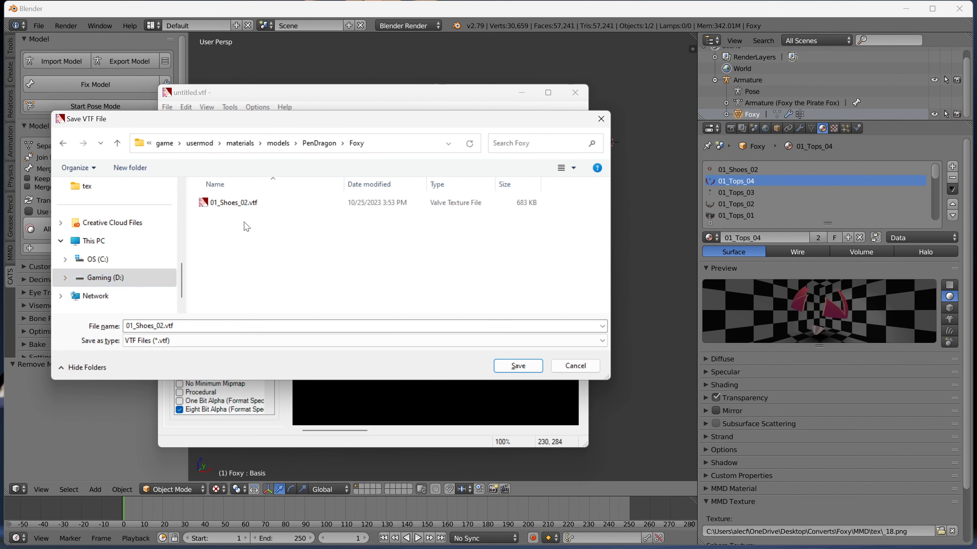
double_click(213, 326)
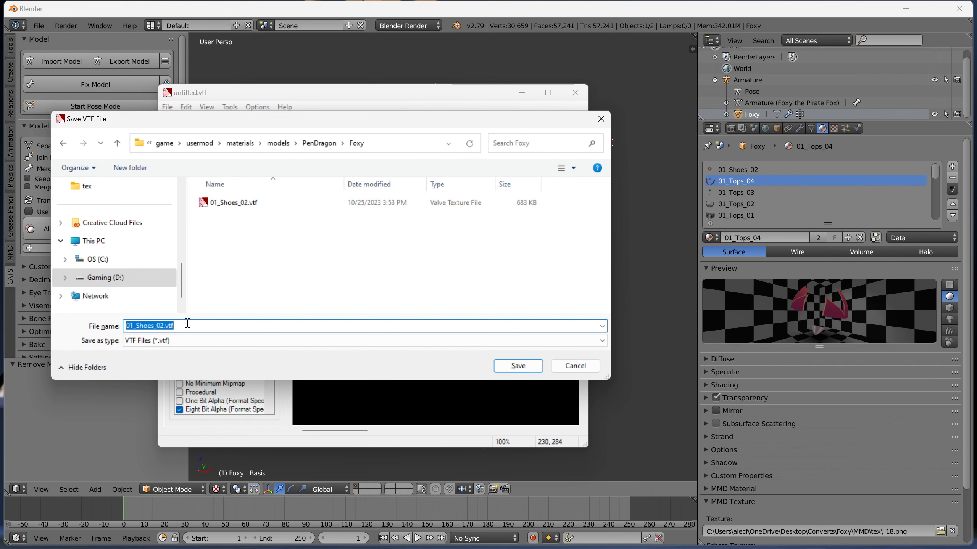
key("BackSpace")
type("01")
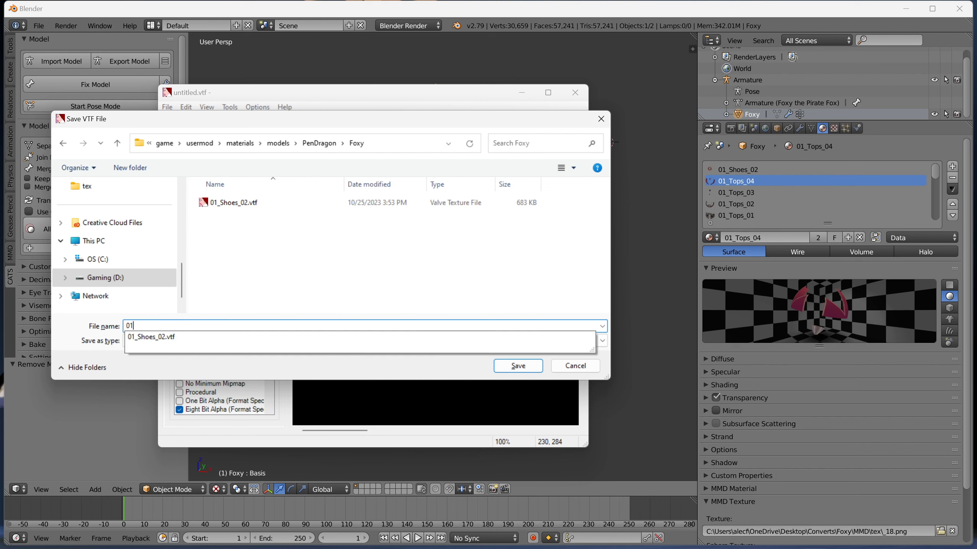
type("_T")
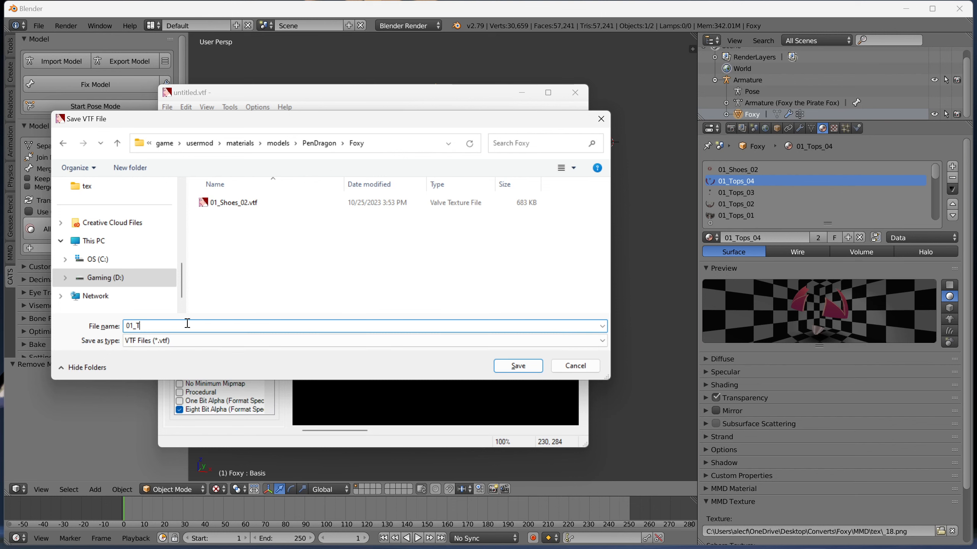
type("ops_04")
key("Return")
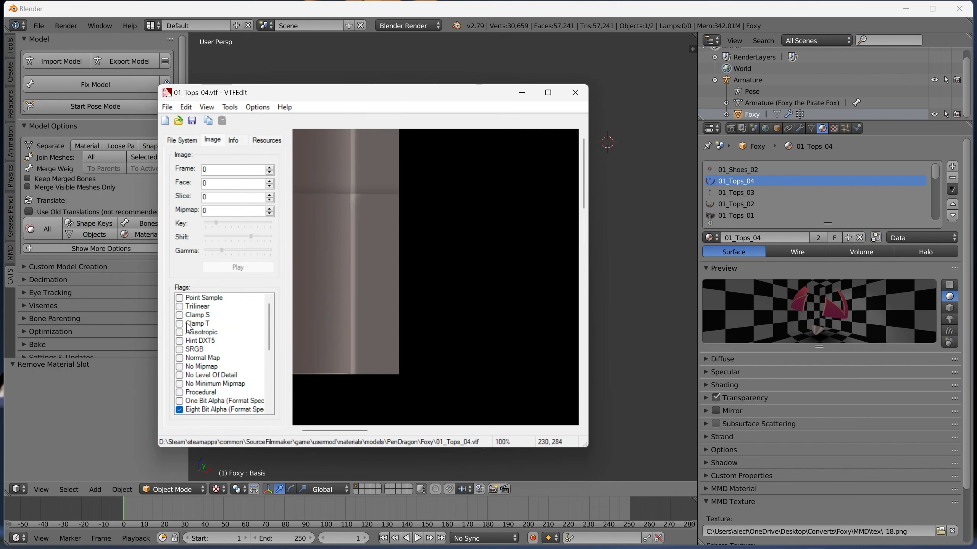
- Select the 01_Tops_03 material in Blender and import its texture _17.png from the MMD tex folder into VTFEdit, keeping the current VTF options
left_click(738, 192)
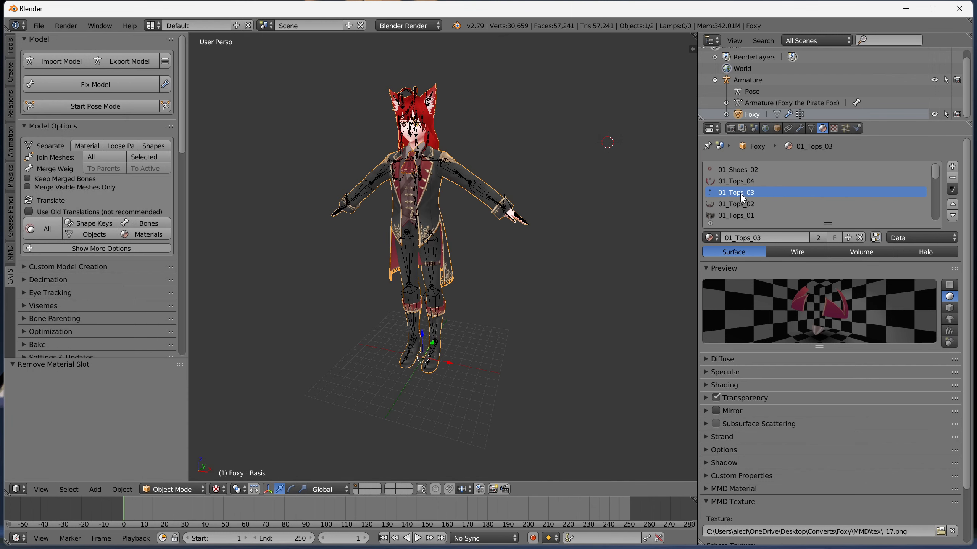
mouse_move(776, 538)
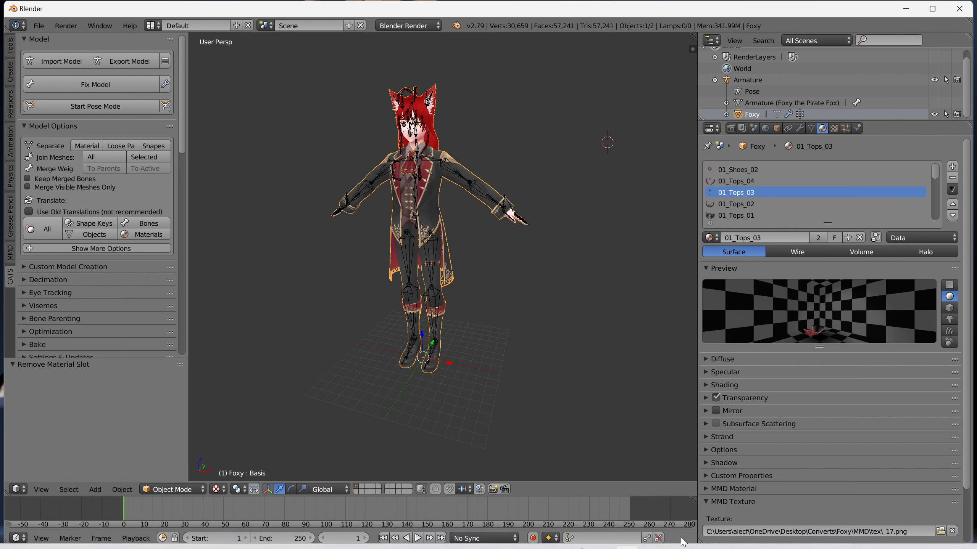
left_click(652, 535)
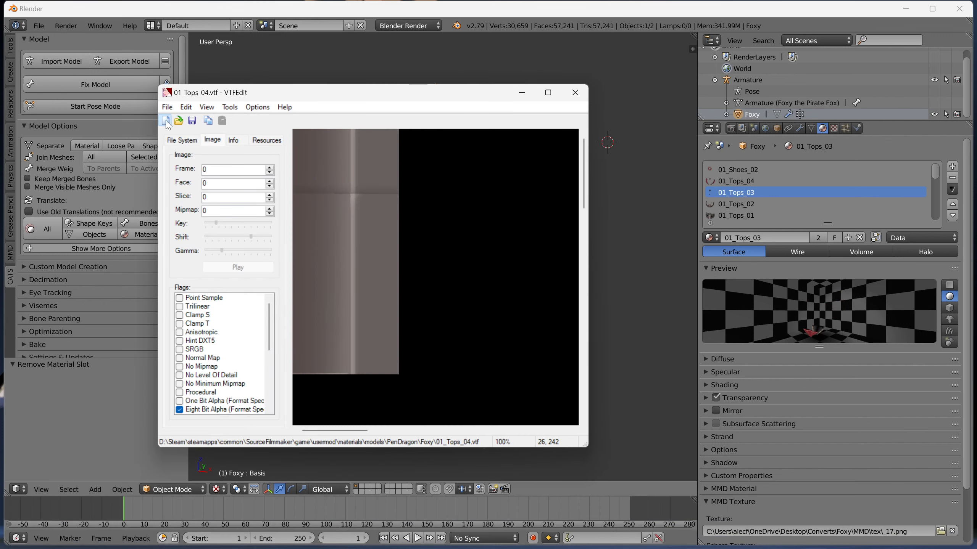
left_click(178, 121)
scroll(104, 277, "down", 3)
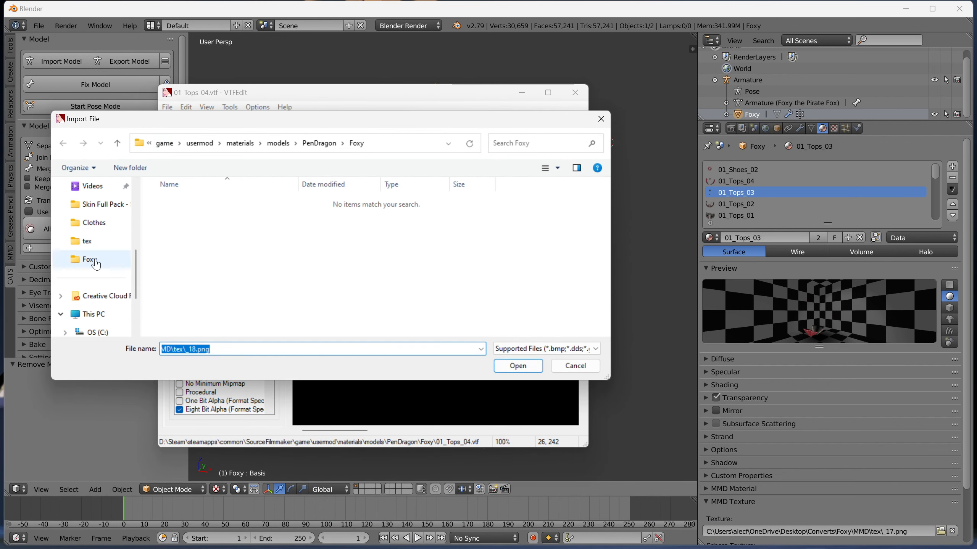
left_click(96, 246)
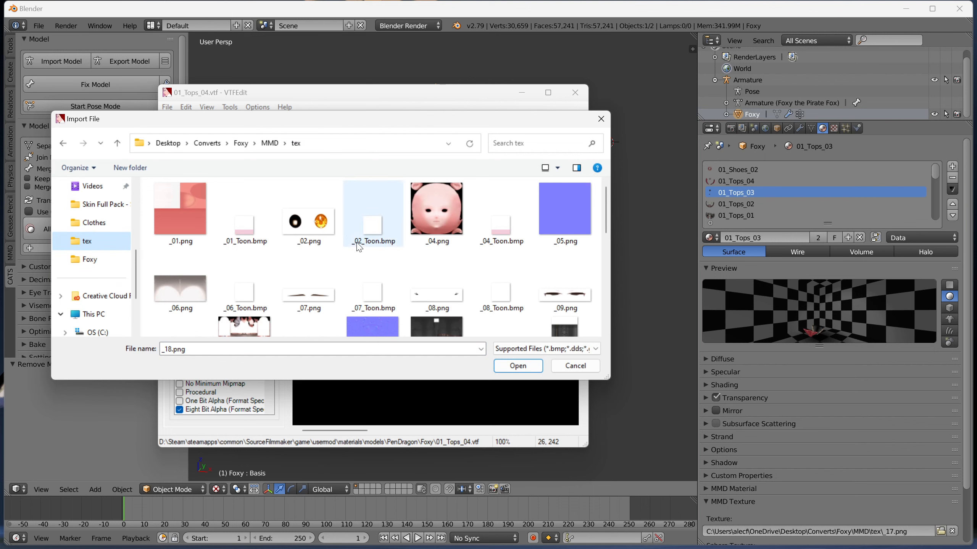
scroll(356, 246, "down", 2)
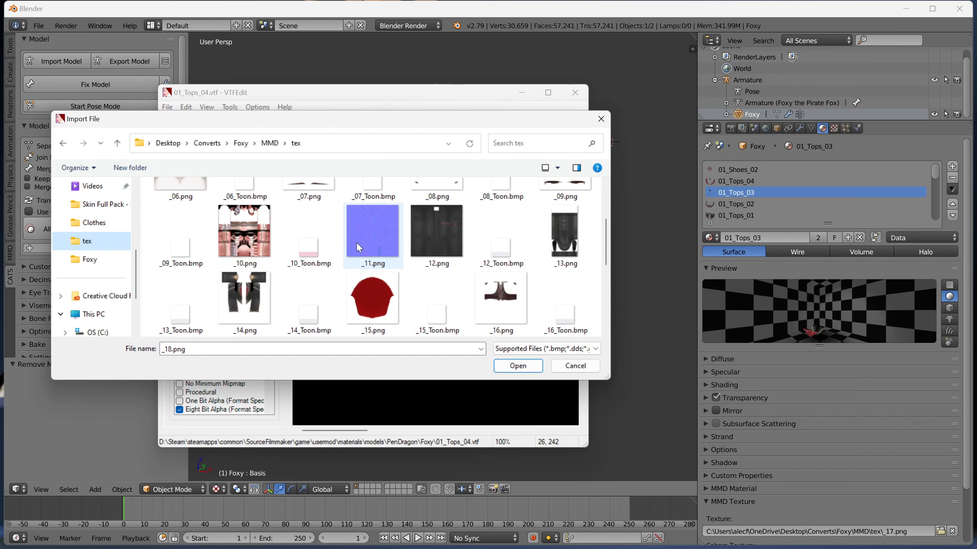
scroll(356, 243, "down", 1)
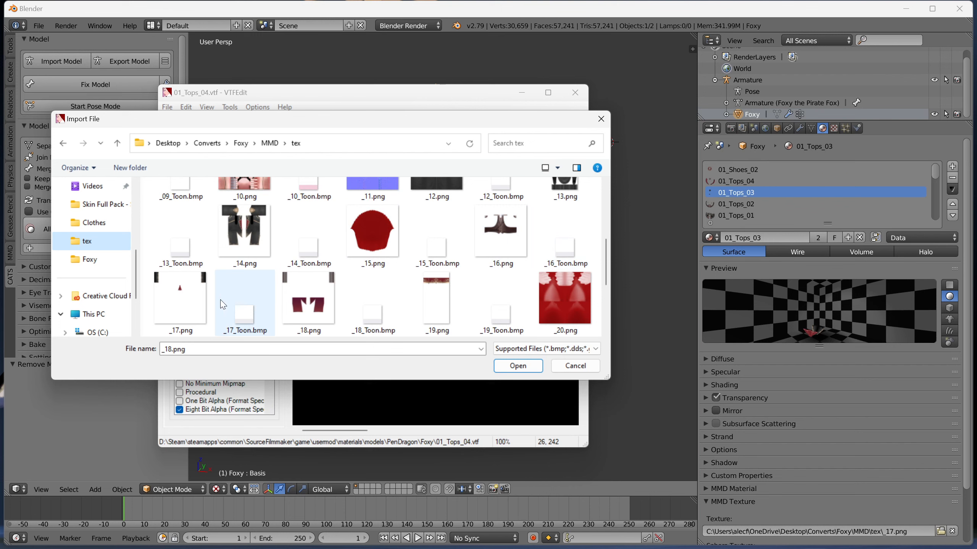
left_click(210, 307)
left_click(537, 370)
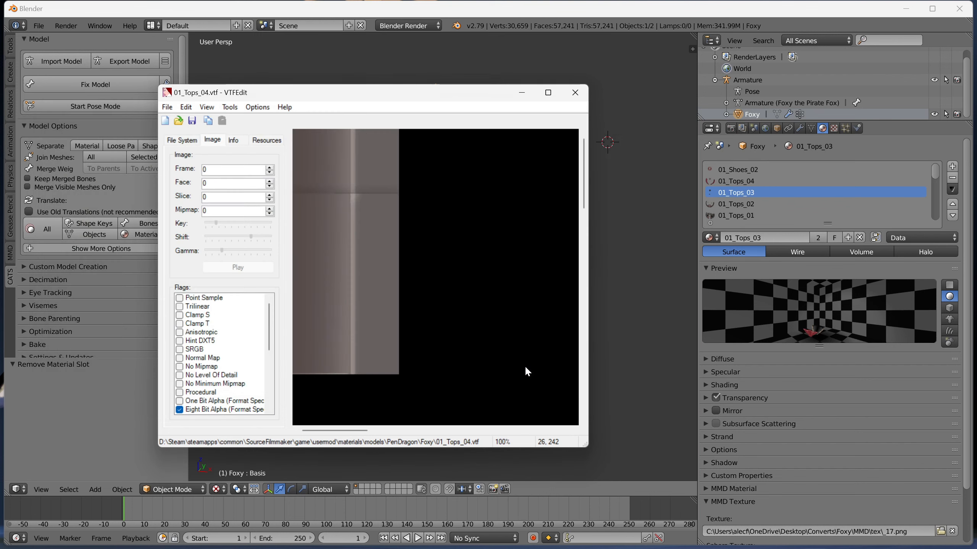
left_click(486, 387)
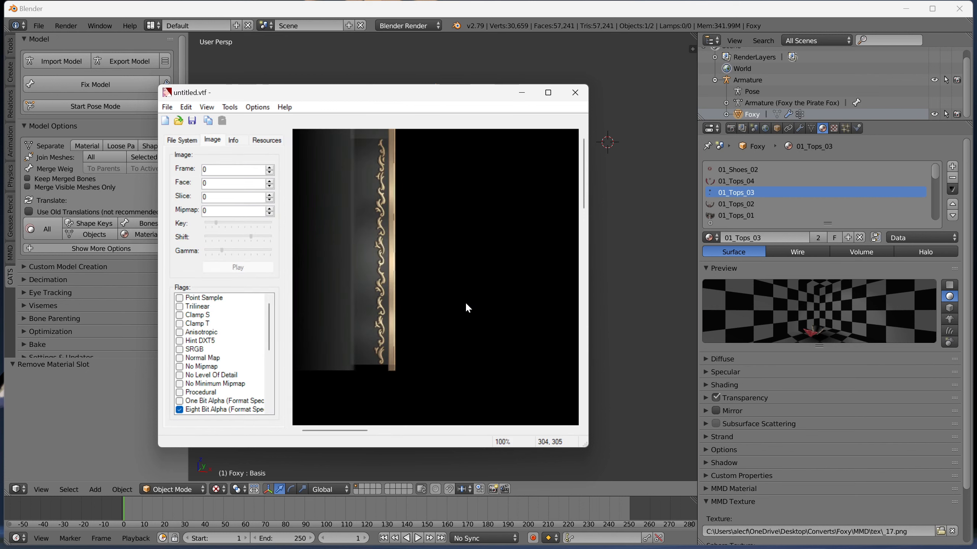
- Save the imported _17.png texture as 01_Tops_03 in the PenDragon/Foxy materials folder
key("ctrl+s")
scroll(168, 246, "up", 1)
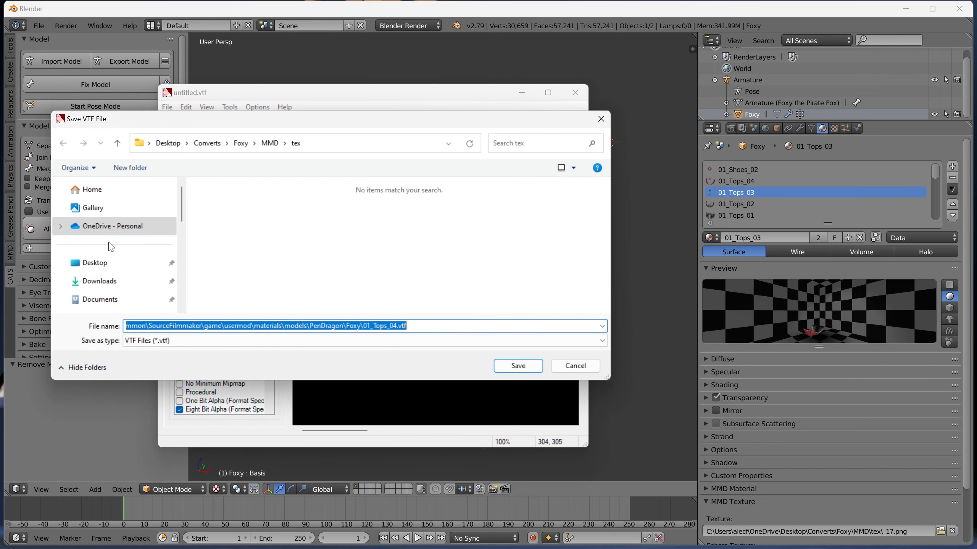
scroll(111, 248, "down", 4)
left_click(107, 262)
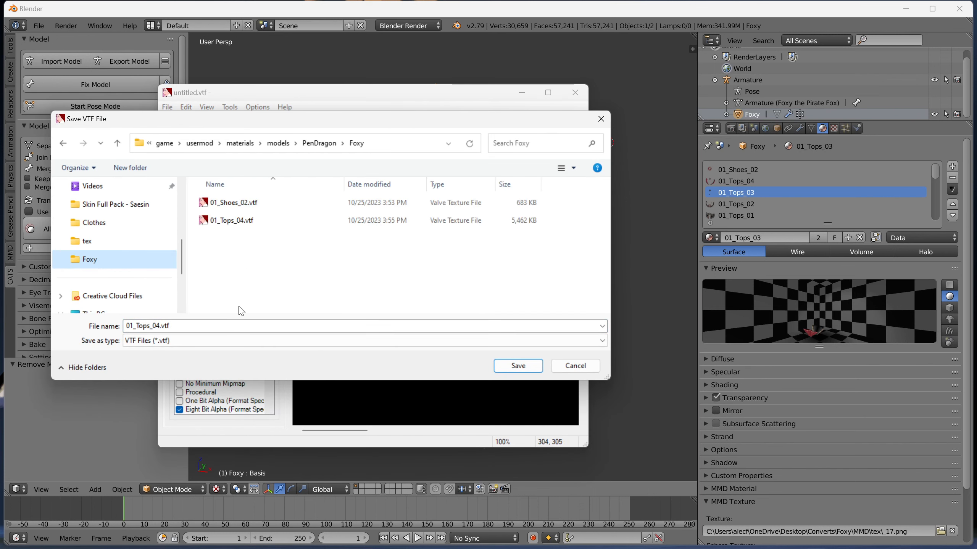
left_click(220, 323)
key("BackSpace")
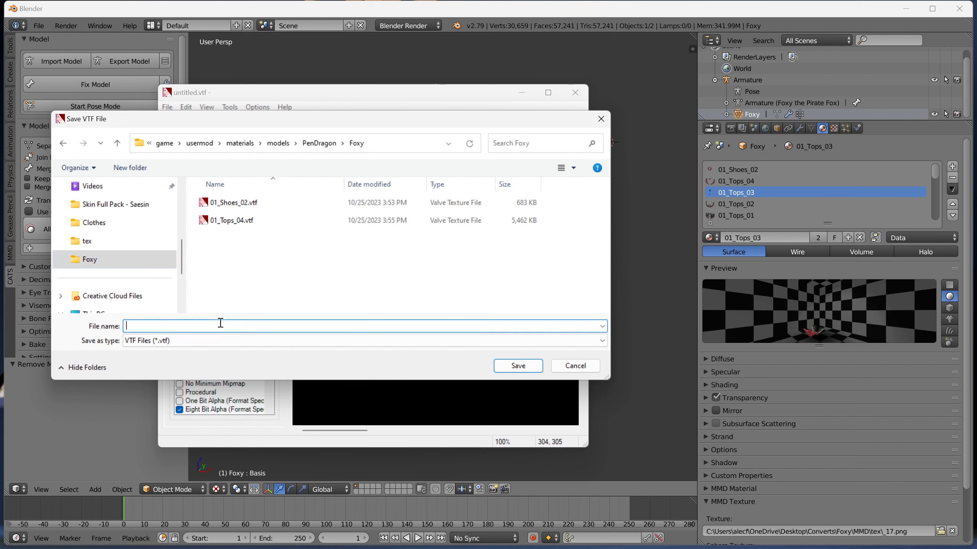
type("01_")
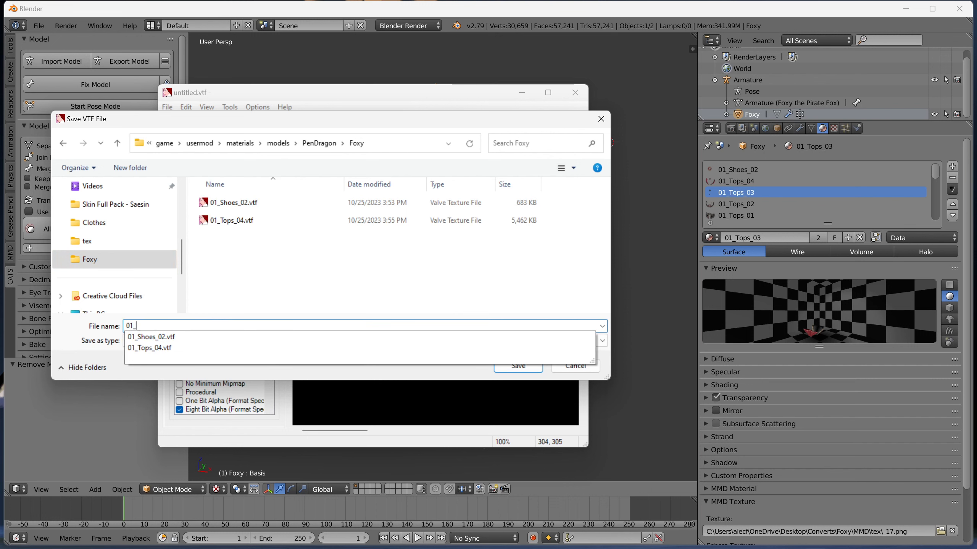
type("Tops_")
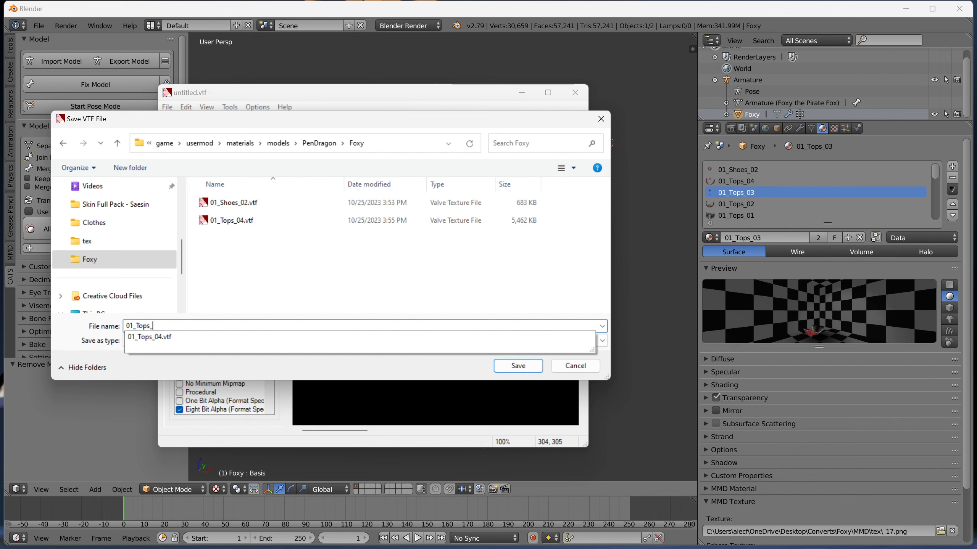
type("03")
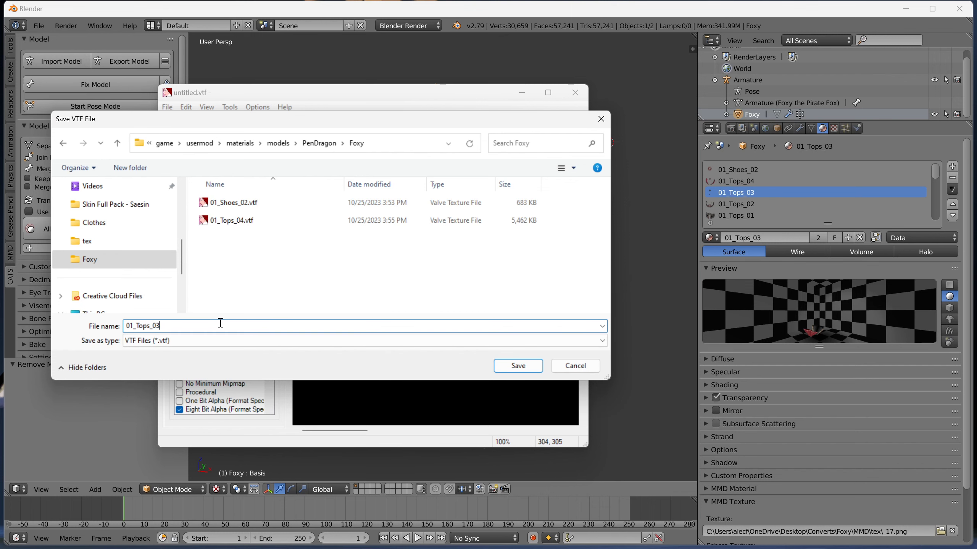
key("Return")
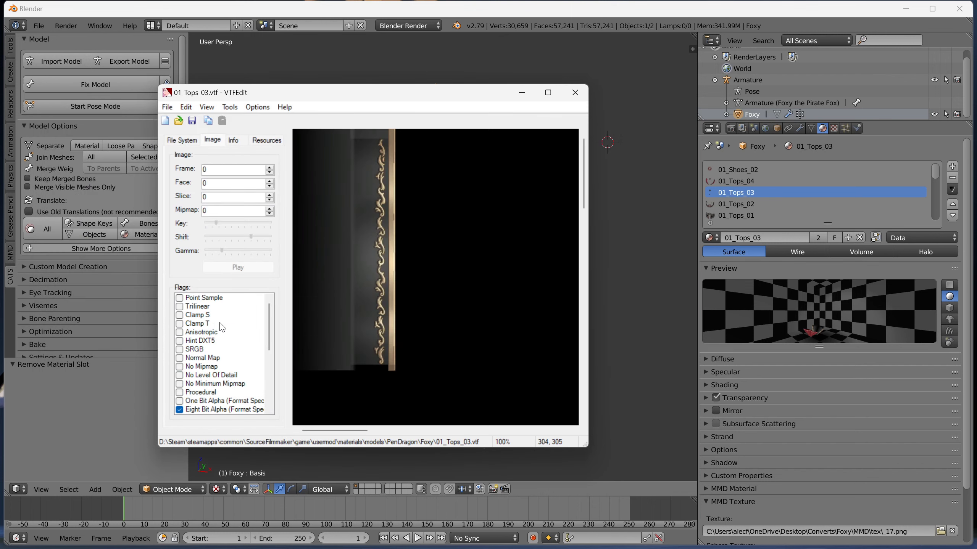
- Select the 01_Tops_02 material in Blender and import its texture _16.png from the tex folder into VTFEdit, keeping the current VTF options
left_click(741, 205)
left_click(652, 544)
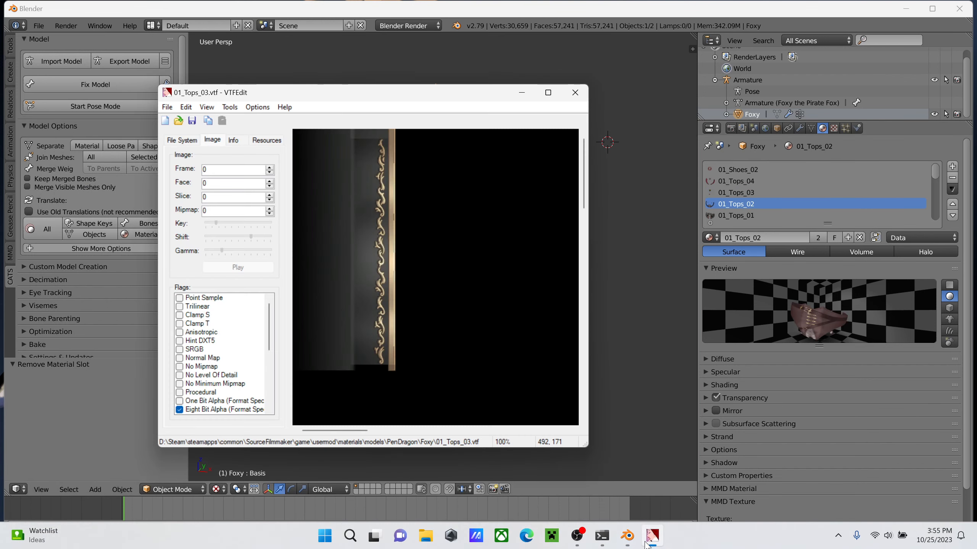
left_click(166, 122)
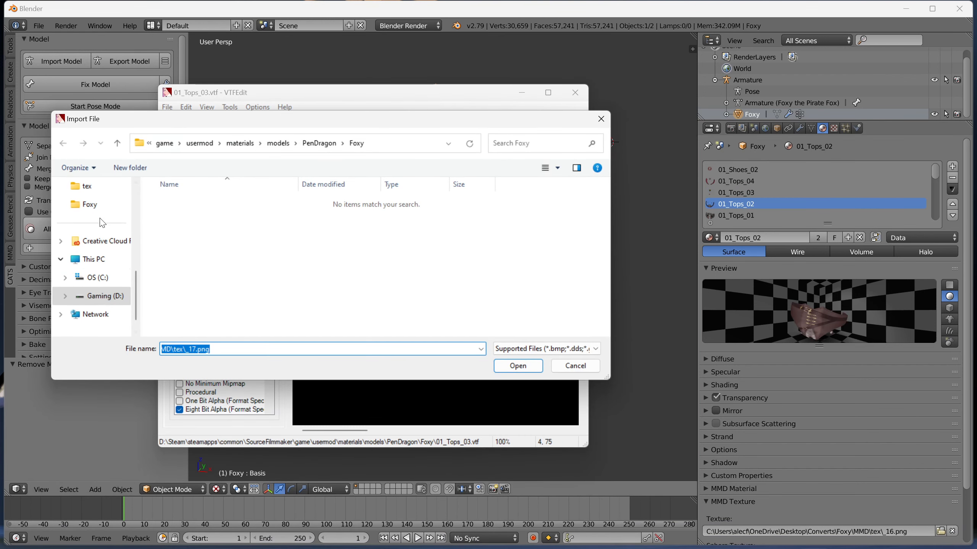
left_click(82, 186)
scroll(380, 296, "down", 5)
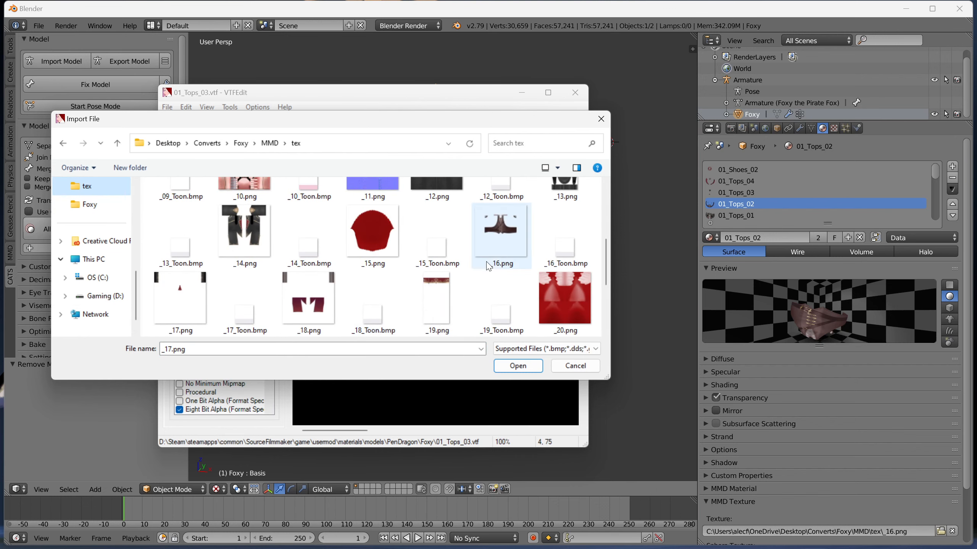
left_click(500, 234)
left_click(508, 366)
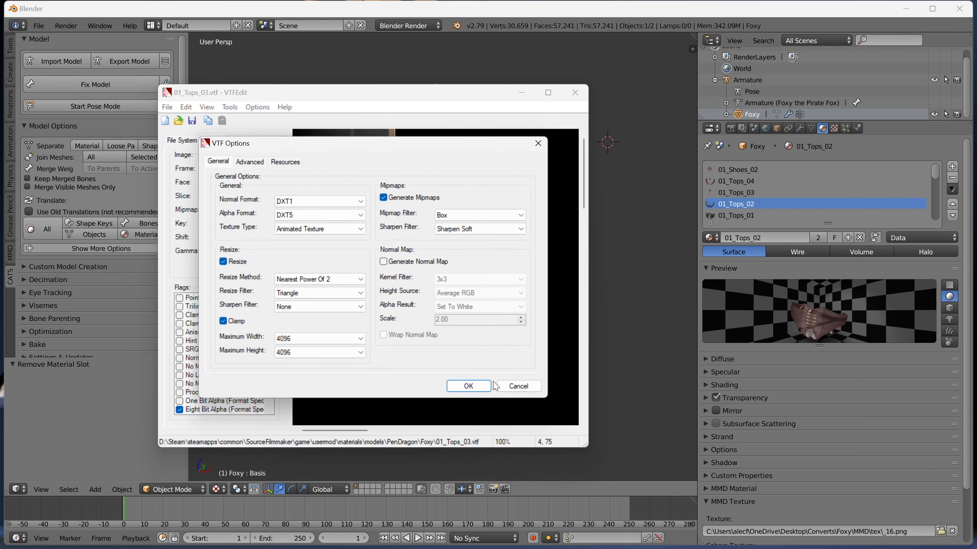
left_click(474, 385)
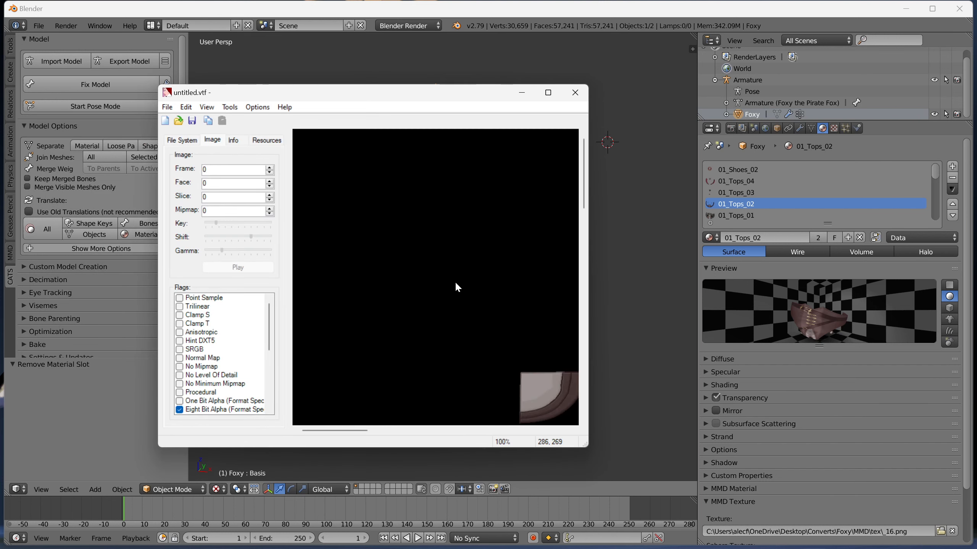
- Save the imported _16.png texture as 01_Tops_02 in the PenDragon/Foxy materials folder
key("ctrl+s")
scroll(112, 211, "up", 2)
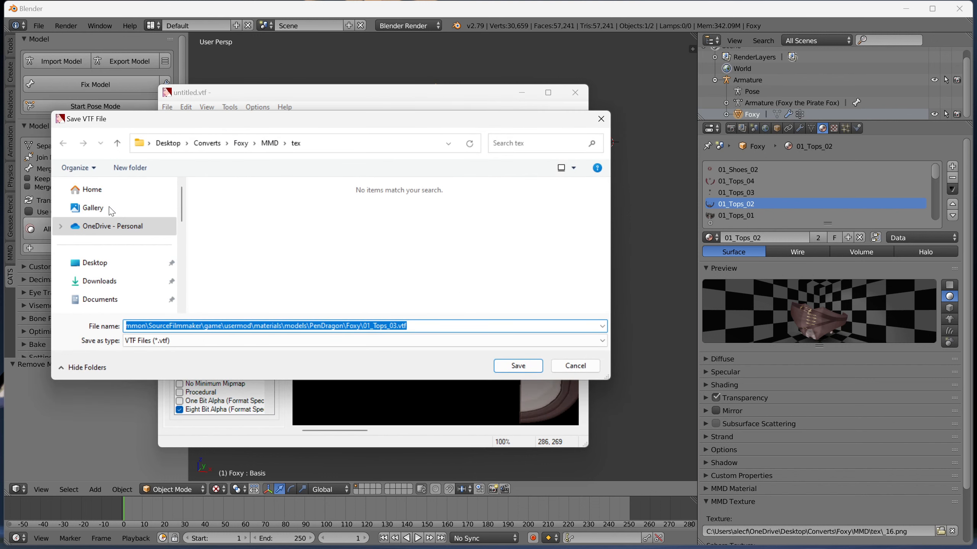
scroll(113, 212, "down", 5)
left_click(90, 204)
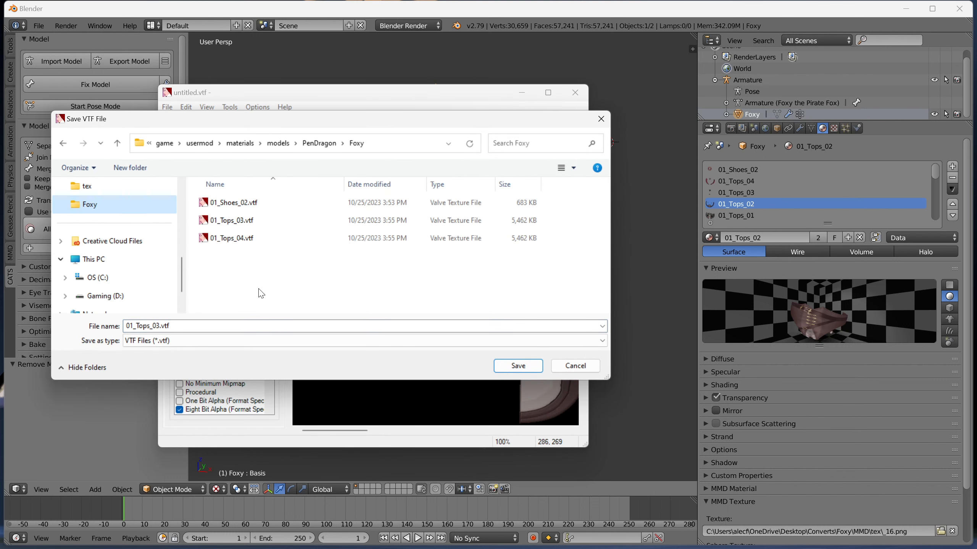
left_click(222, 323)
key("BackSpace")
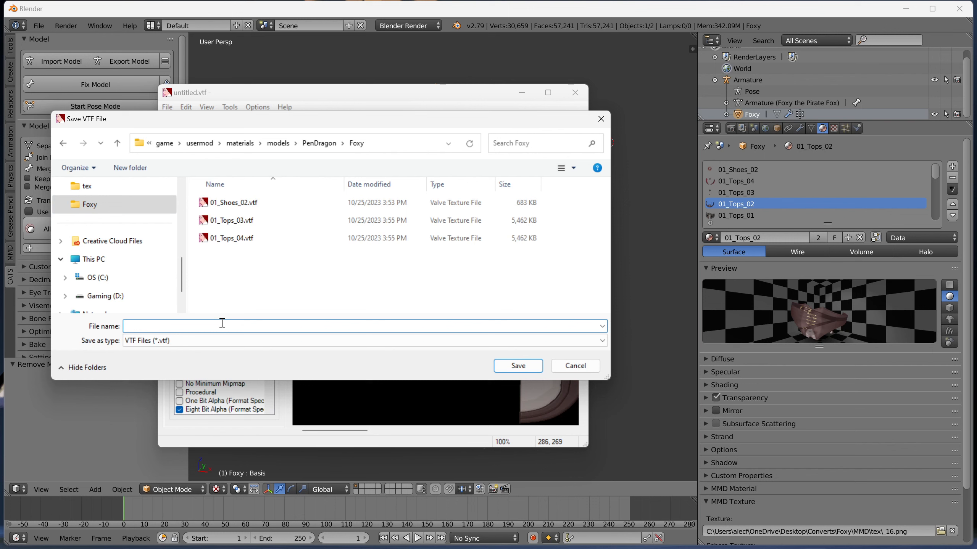
type("01_Tops")
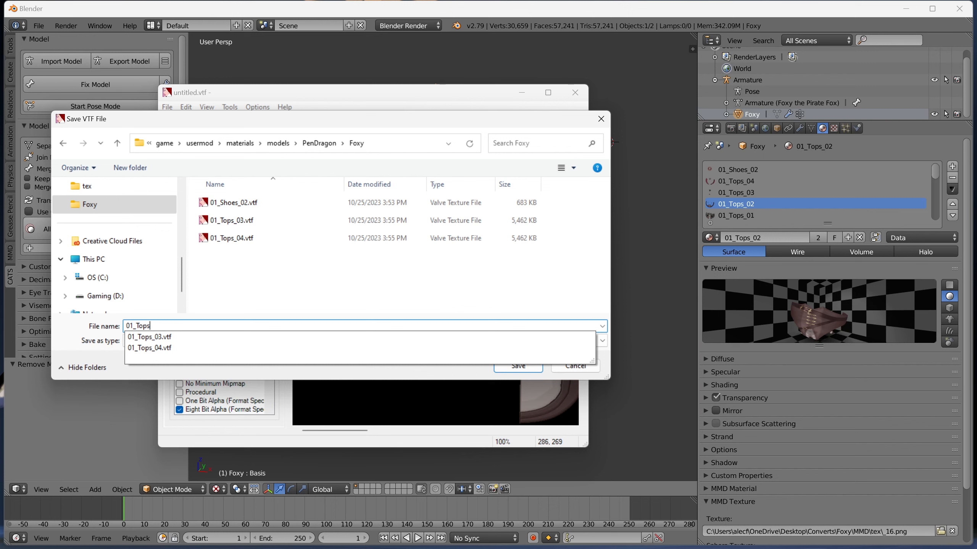
type("_02")
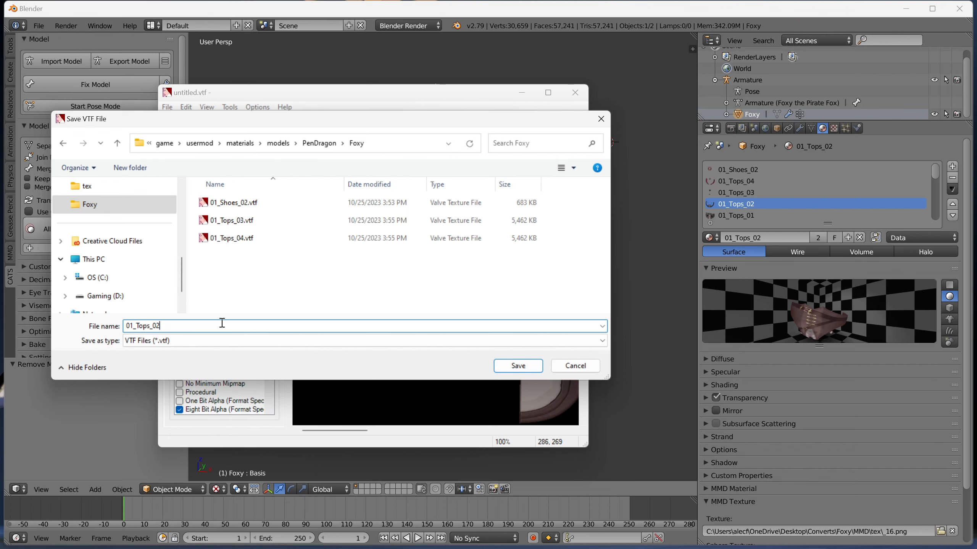
key("Return")
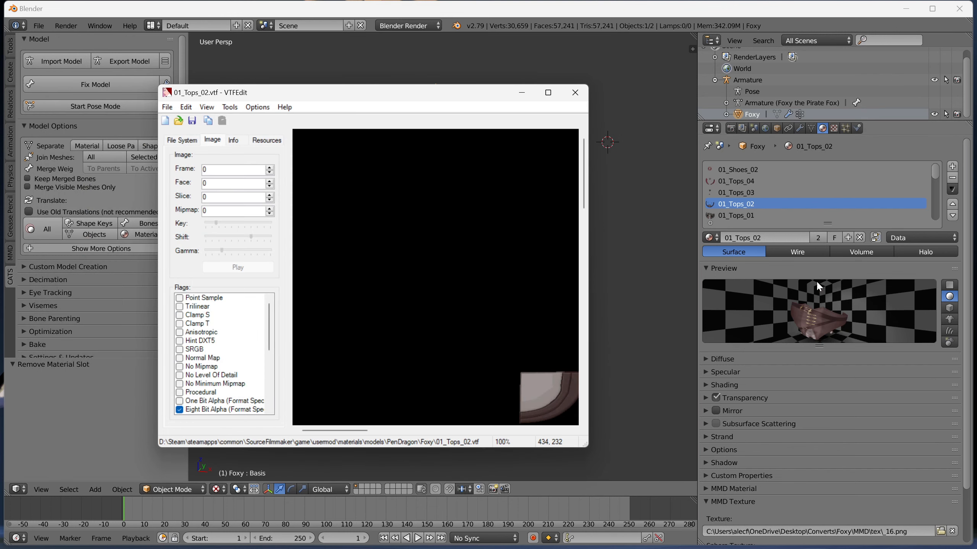
- Select the 01_Tops_01 material in Blender and import its texture _14.png from the tex folder into VTFEdit, keeping the current VTF options
left_click(750, 215)
scroll(775, 188, "down", 4)
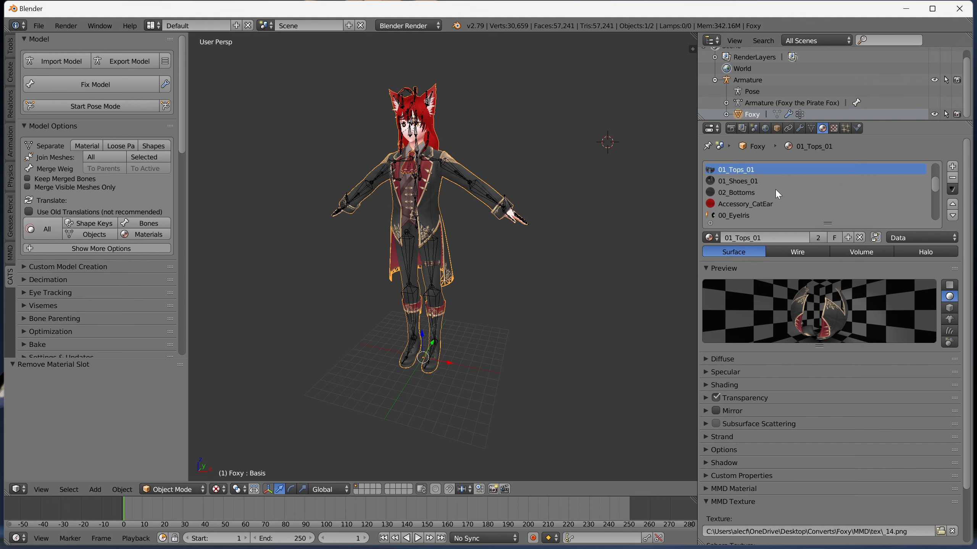
scroll(775, 188, "down", 1)
scroll(776, 187, "up", 1)
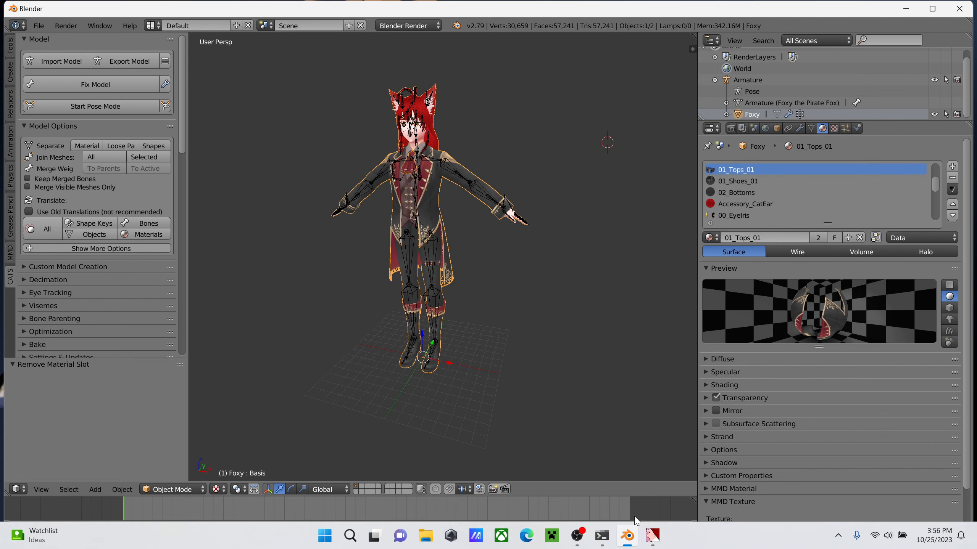
left_click(627, 537)
left_click(166, 121)
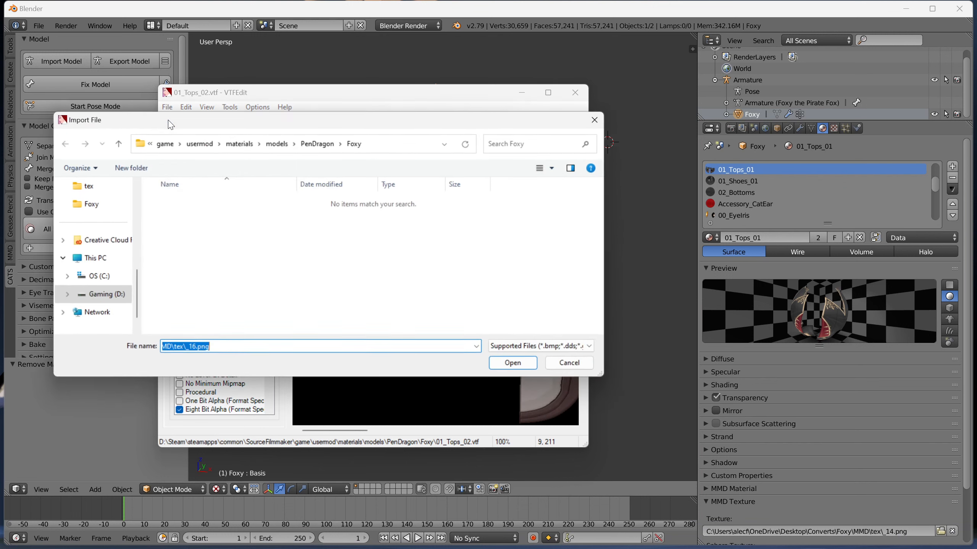
left_click(103, 188)
scroll(419, 265, "down", 5)
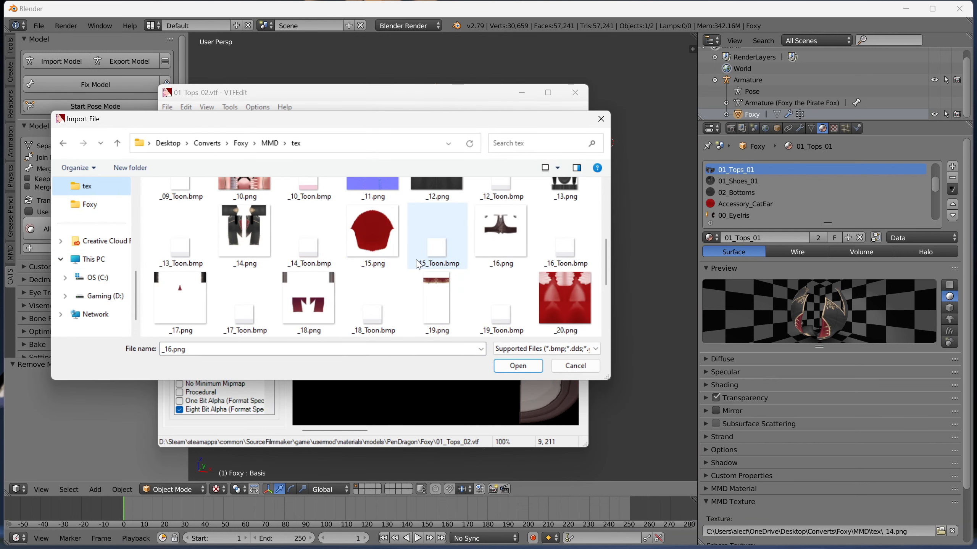
left_click(244, 235)
left_click(514, 367)
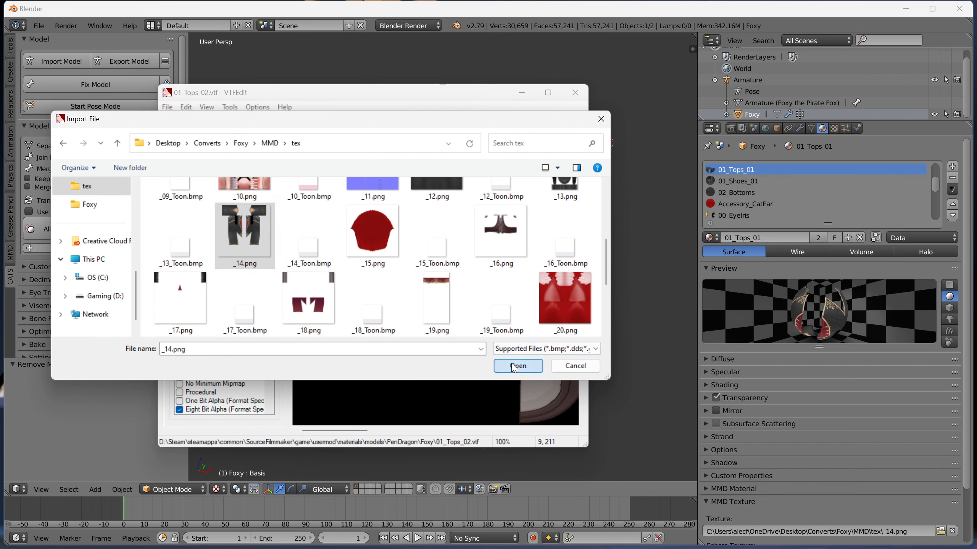
left_click(463, 392)
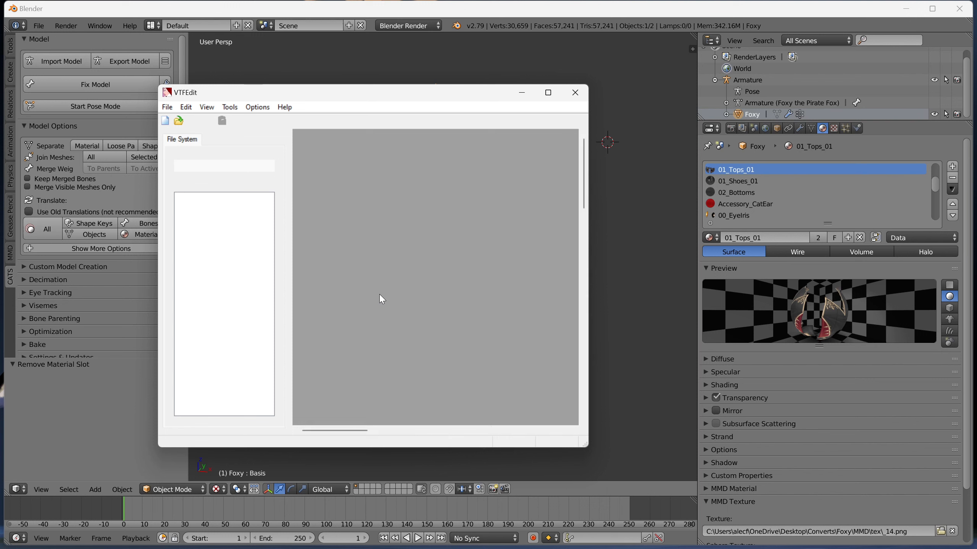
- Save the imported _14.png texture as 01_Tops_01 in the PenDragon/Foxy materials folder
key("ctrl+s")
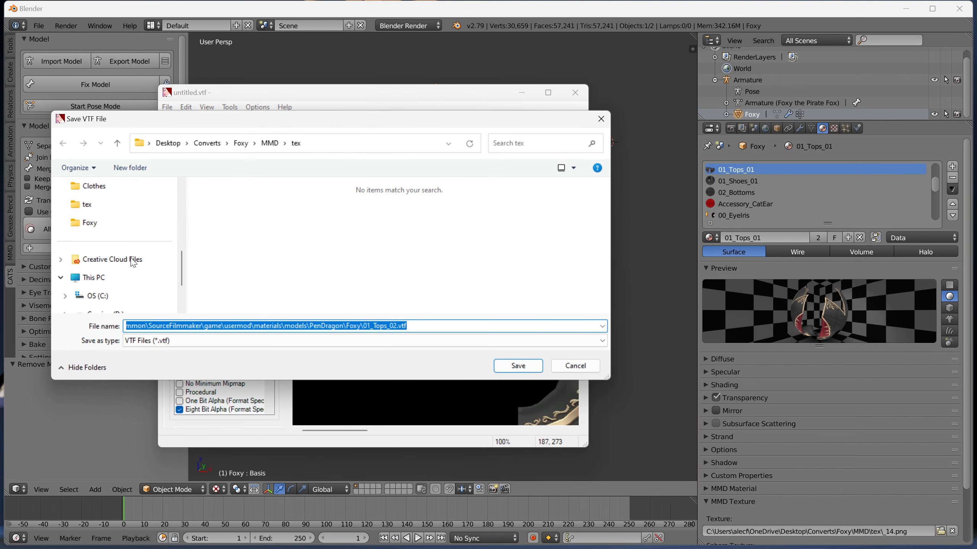
left_click(84, 223)
left_click(230, 325)
key("BackSpace")
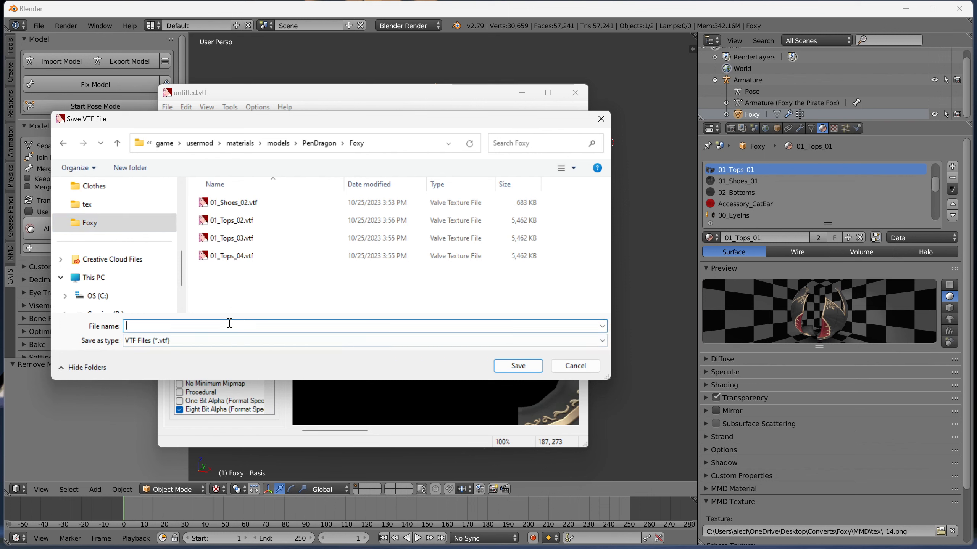
type("01")
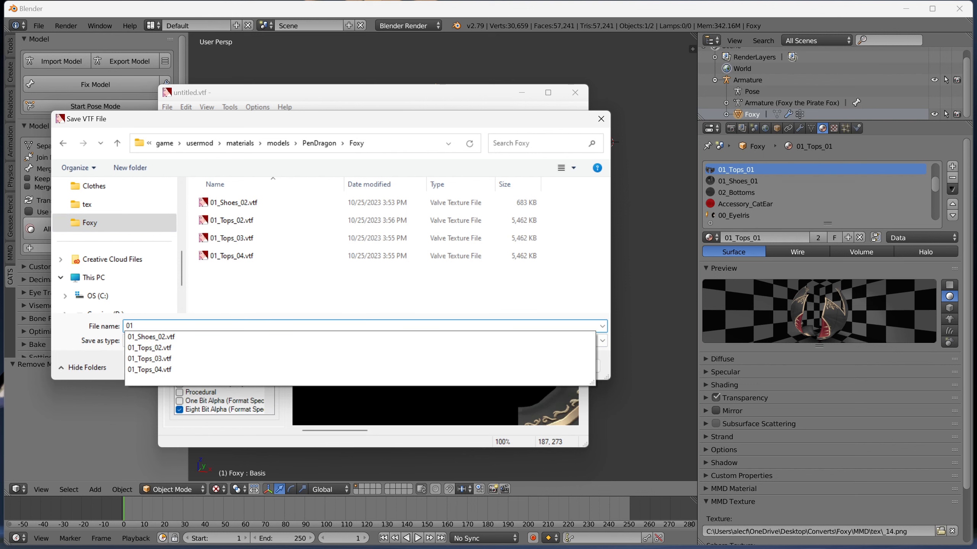
type("_To")
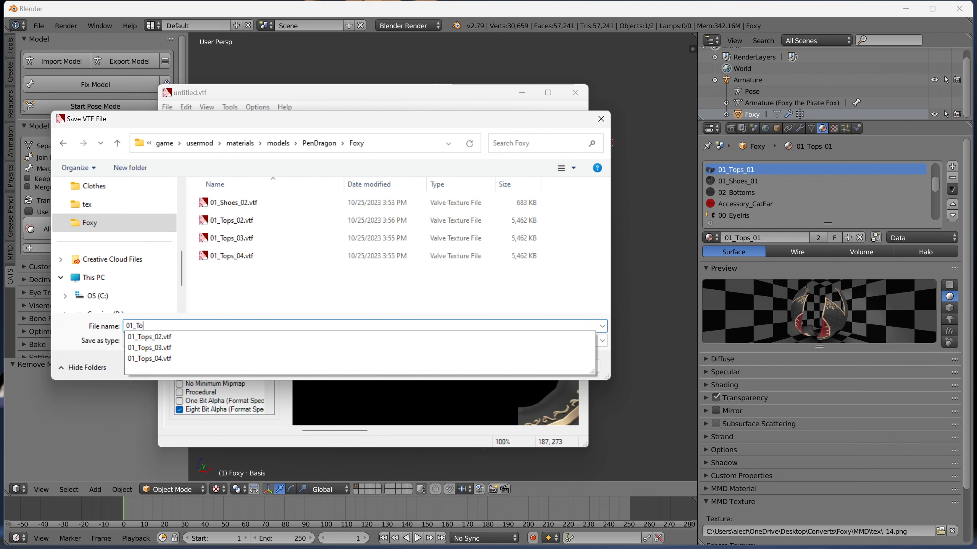
type("ps_01")
key("Return")
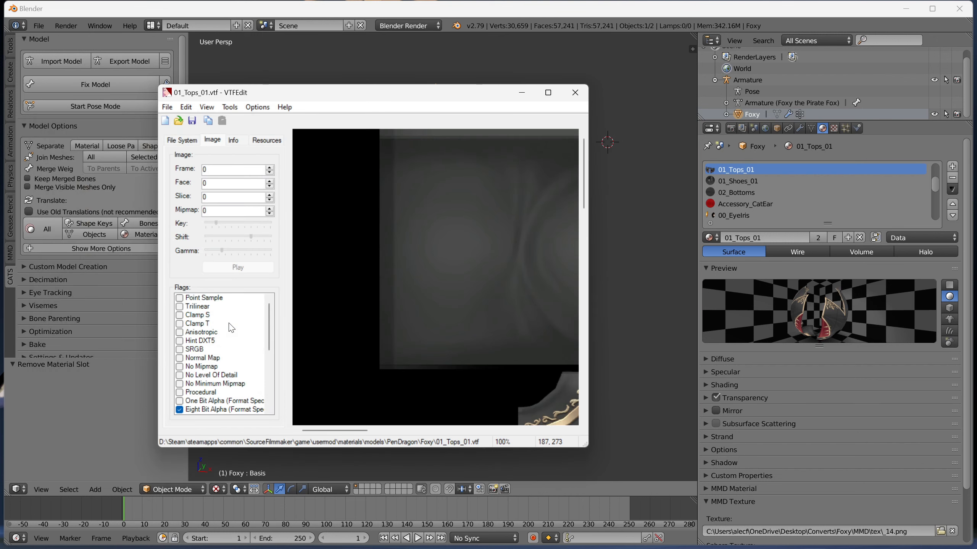
- Check the VTF files saved in the PenDragon/Foxy materials folder in File Explorer against the Blender material list
mouse_move(431, 531)
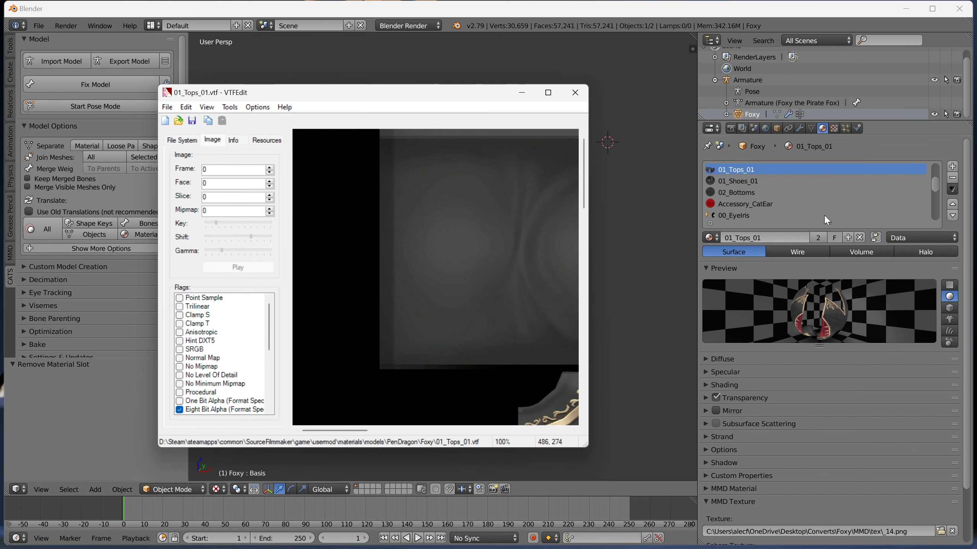
scroll(824, 212, "up", 1)
scroll(825, 210, "up", 3)
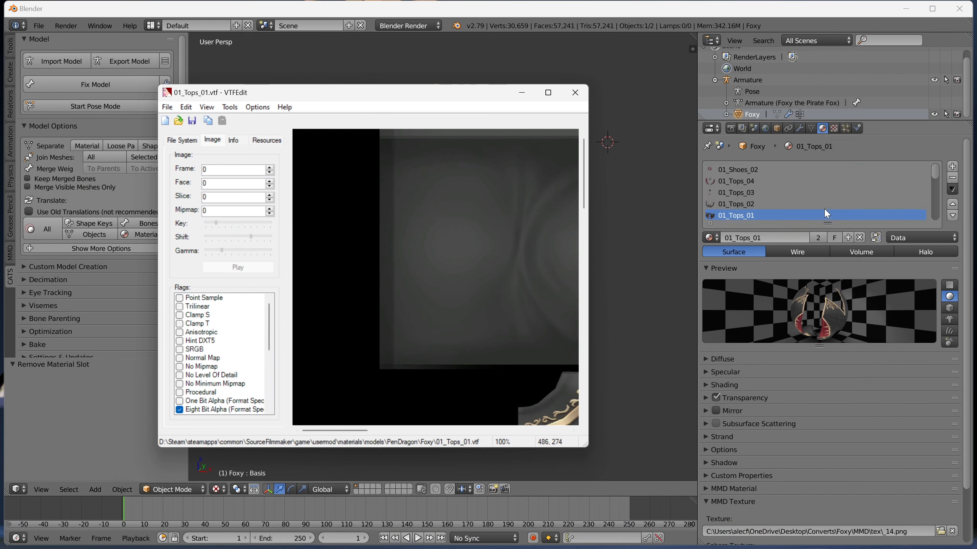
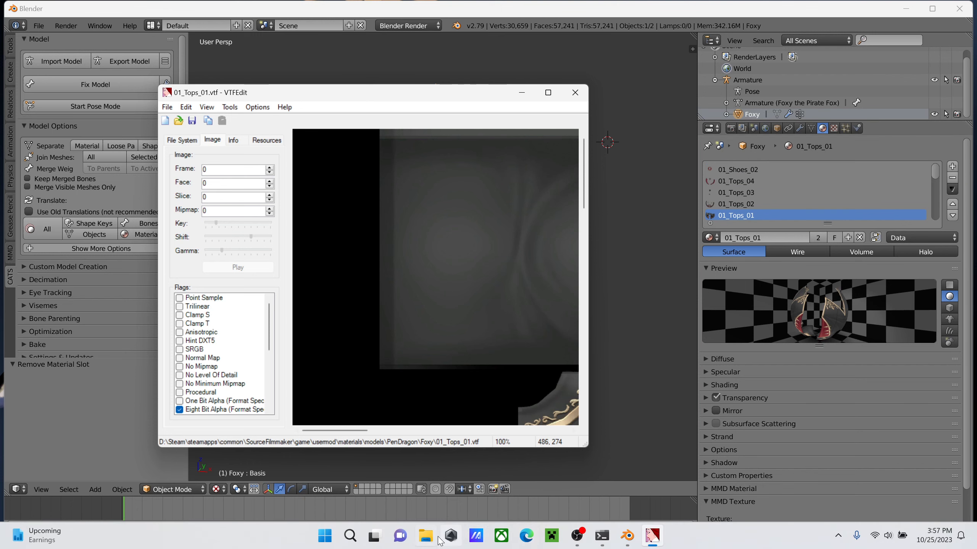
left_click(416, 540)
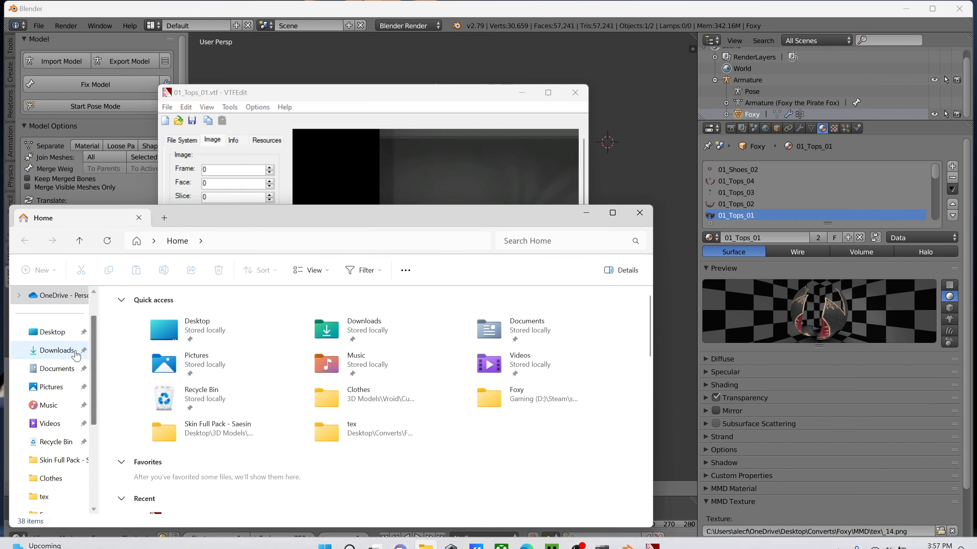
scroll(62, 333, "down", 2)
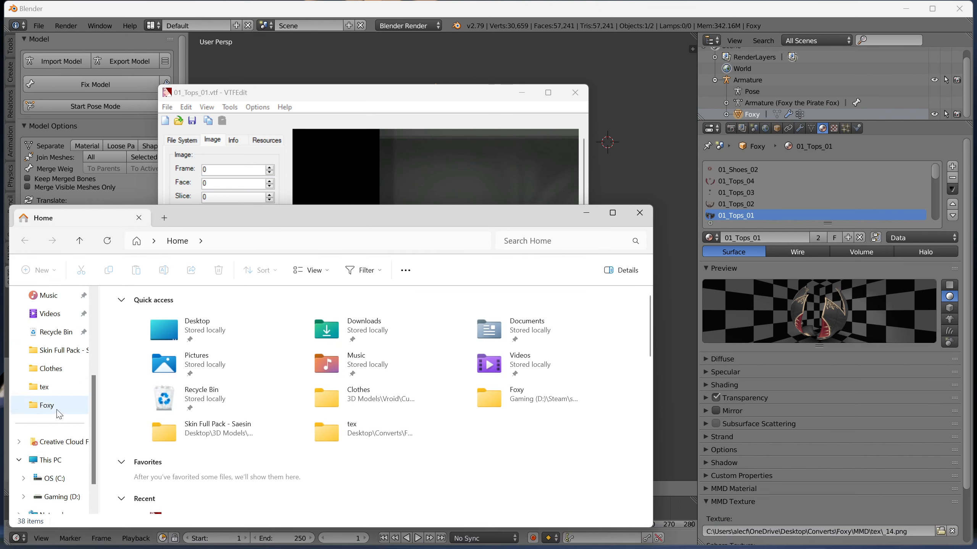
left_click(46, 405)
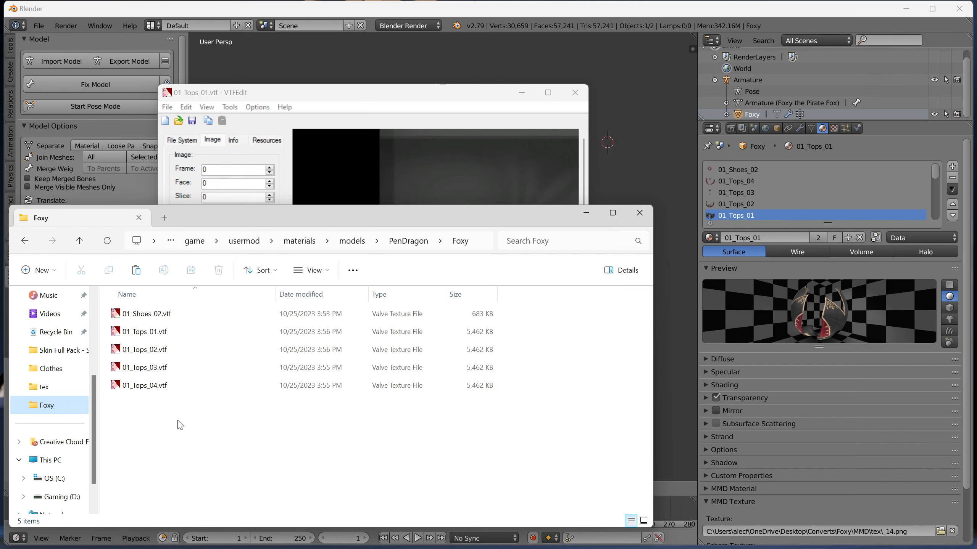
left_click(637, 215)
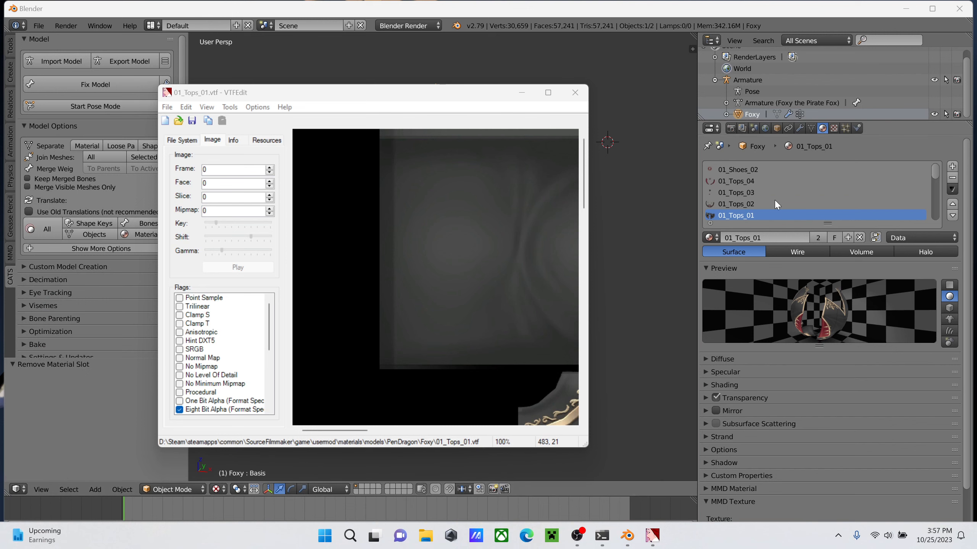
- Select the 01_Shoes_01 material in Blender and import its texture _13.png from the tex folder into VTFEdit, keeping the current VTF options
scroll(774, 204, "down", 1)
scroll(775, 206, "down", 1)
scroll(774, 202, "down", 3)
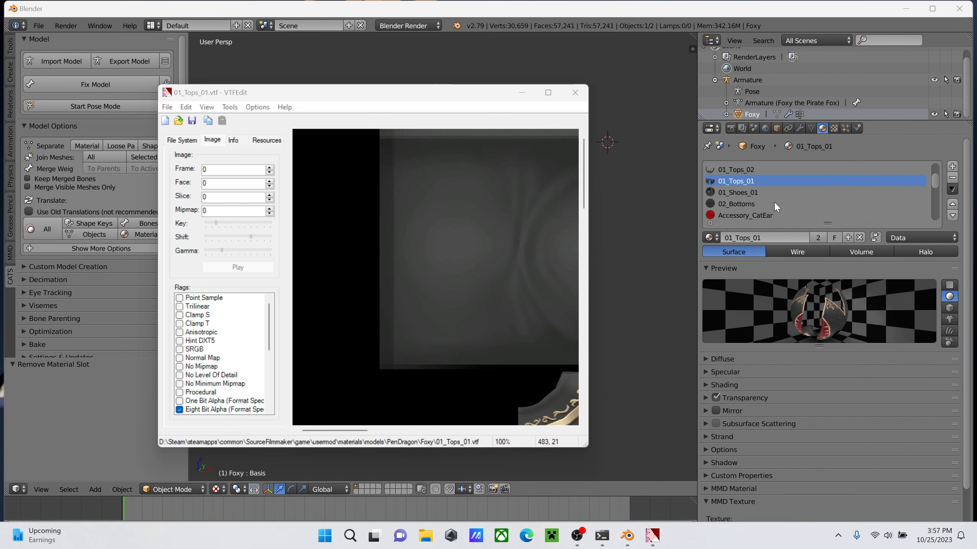
left_click(741, 170)
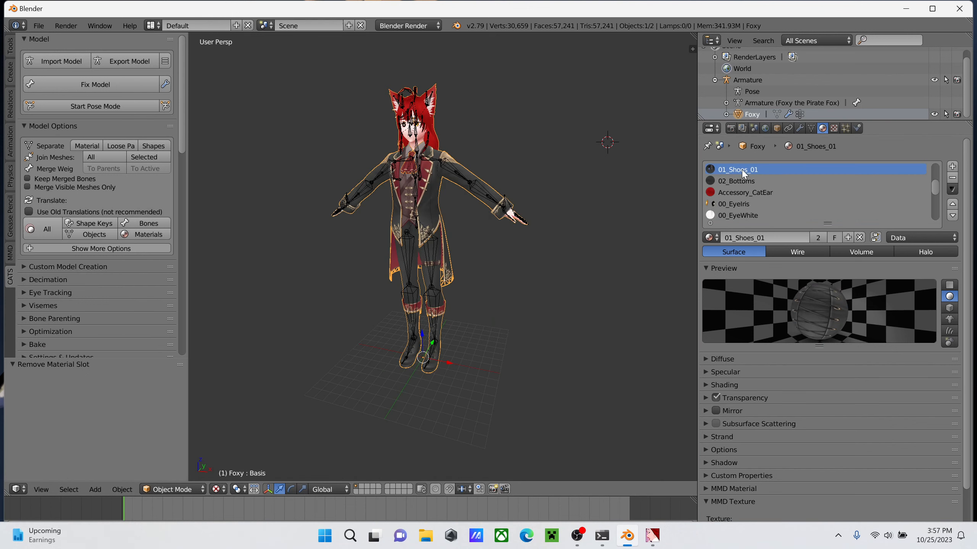
left_click(660, 533)
left_click(165, 123)
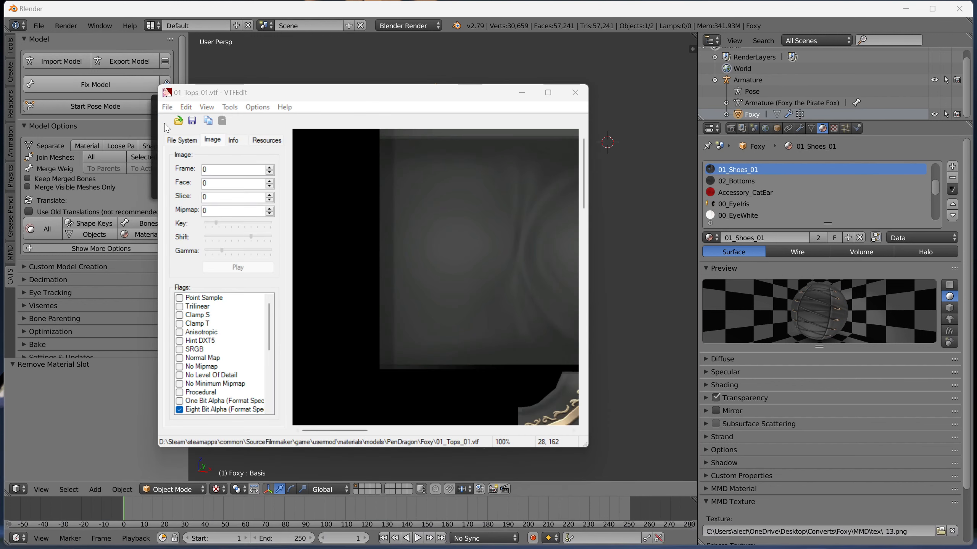
left_click(80, 190)
scroll(370, 271, "down", 6)
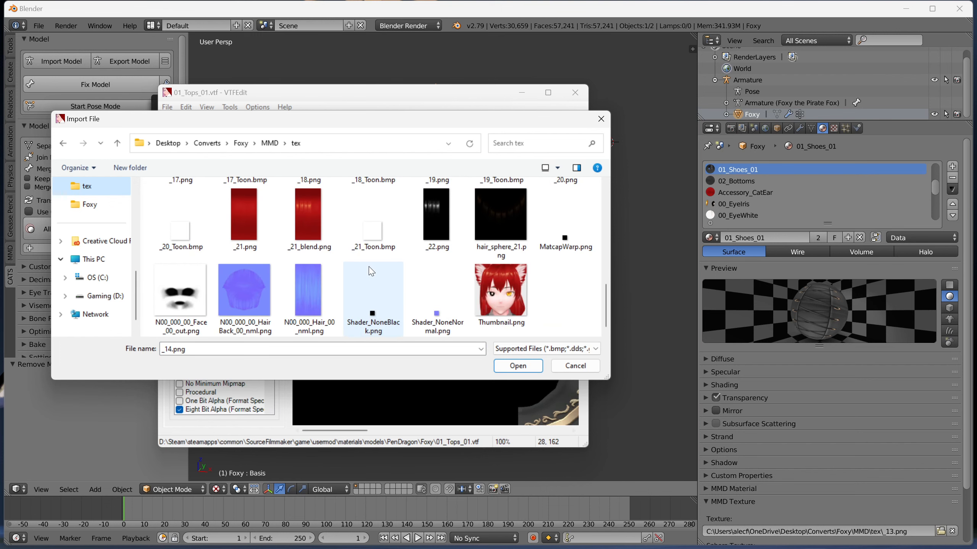
scroll(371, 271, "up", 6)
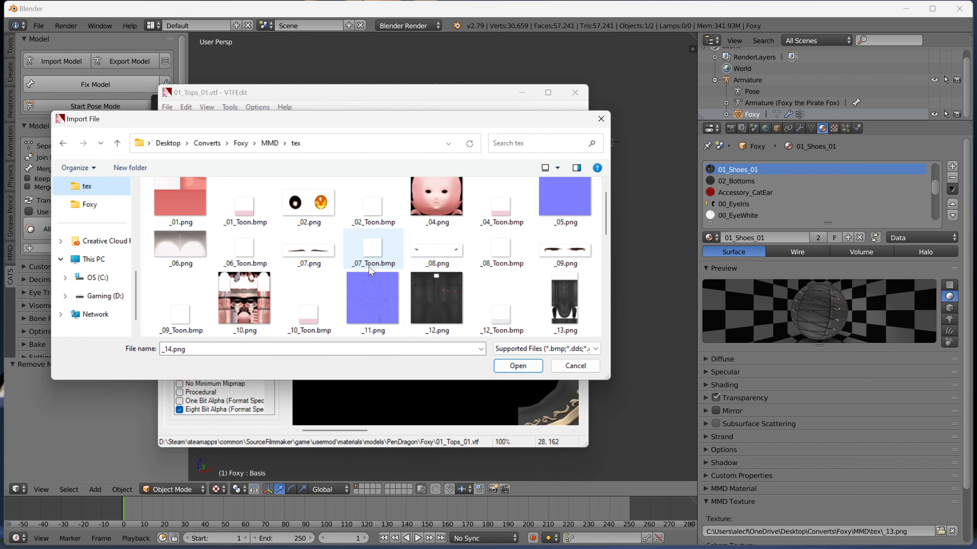
left_click(561, 312)
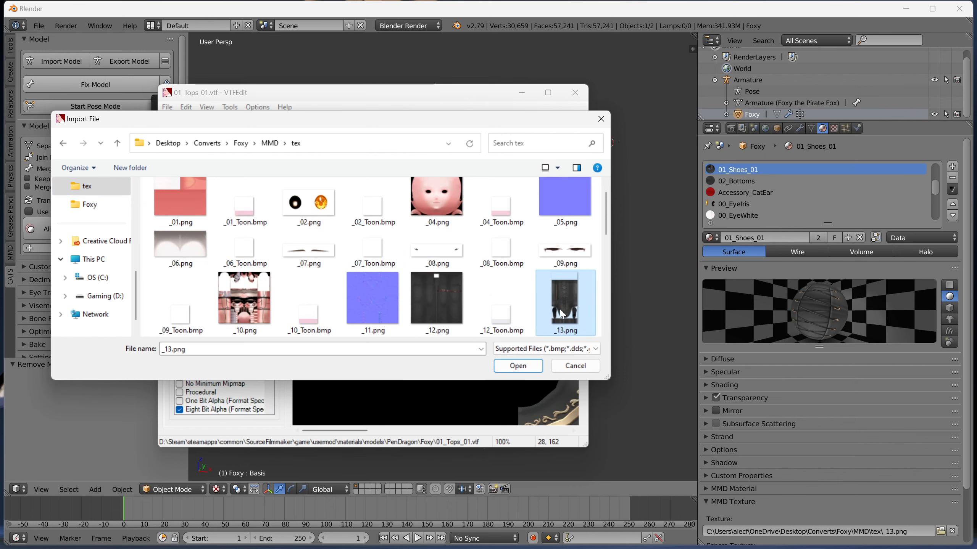
left_click(524, 366)
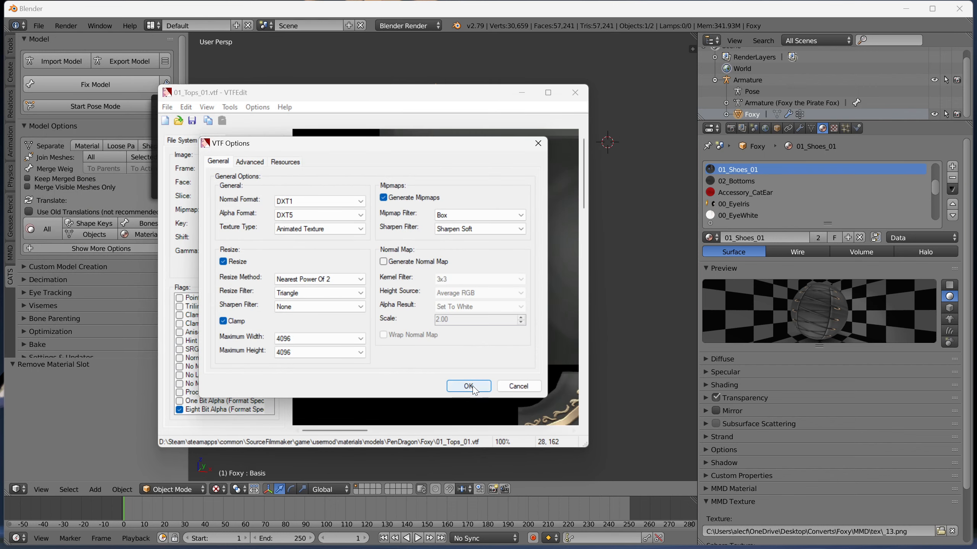
left_click(468, 385)
- Save the imported _13.png texture as 01_Shoes_01 in the PenDragon/Foxy materials folder
key("ctrl+s")
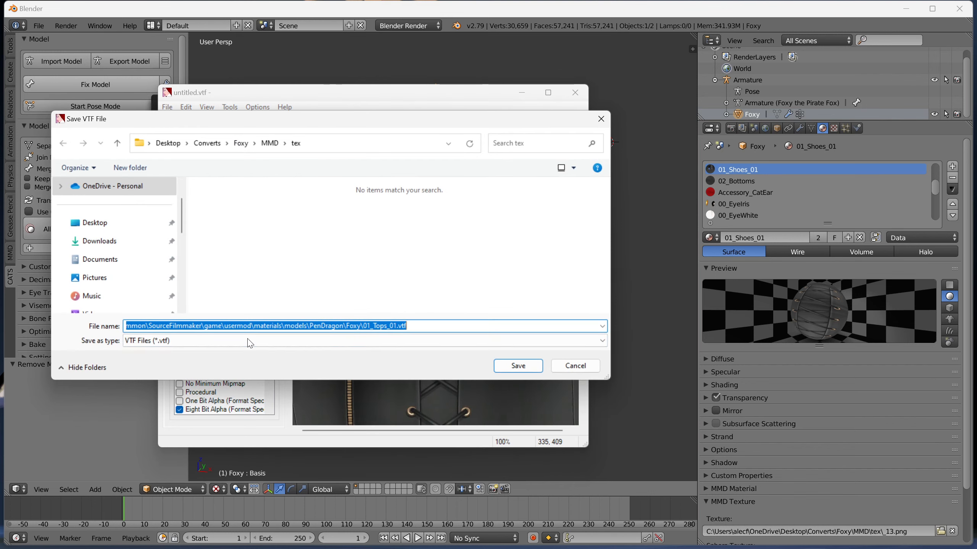
scroll(146, 292, "down", 3)
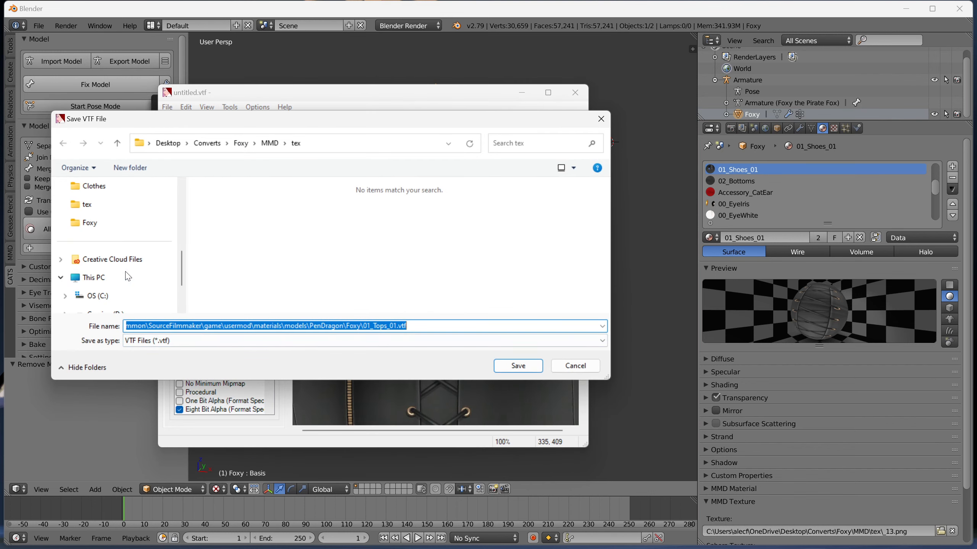
left_click(106, 228)
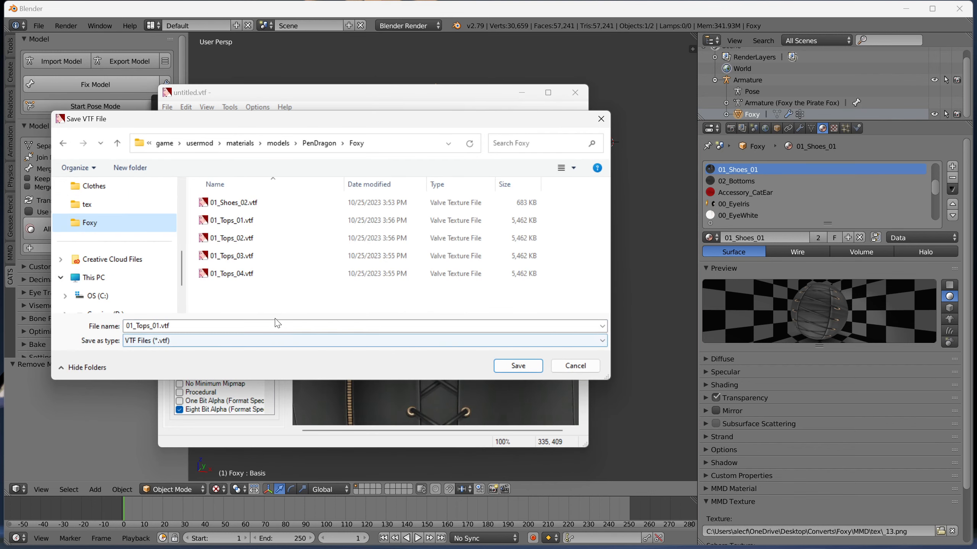
double_click(276, 327)
key("BackSpace")
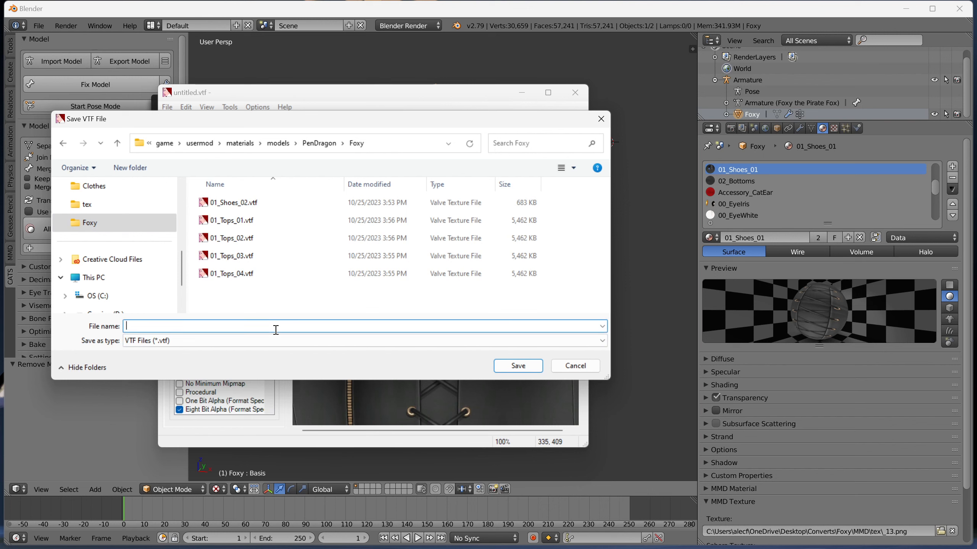
type("01_")
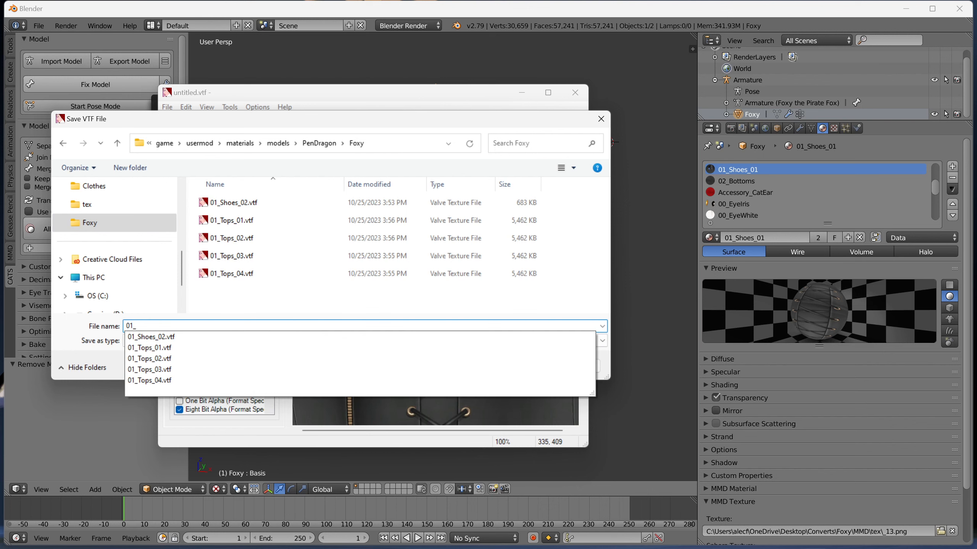
type("Shoes")
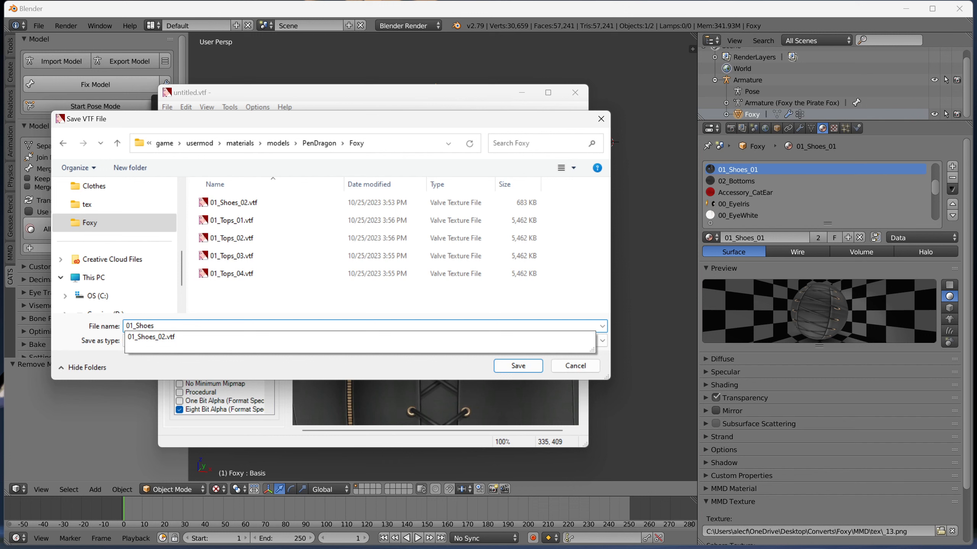
type("_01")
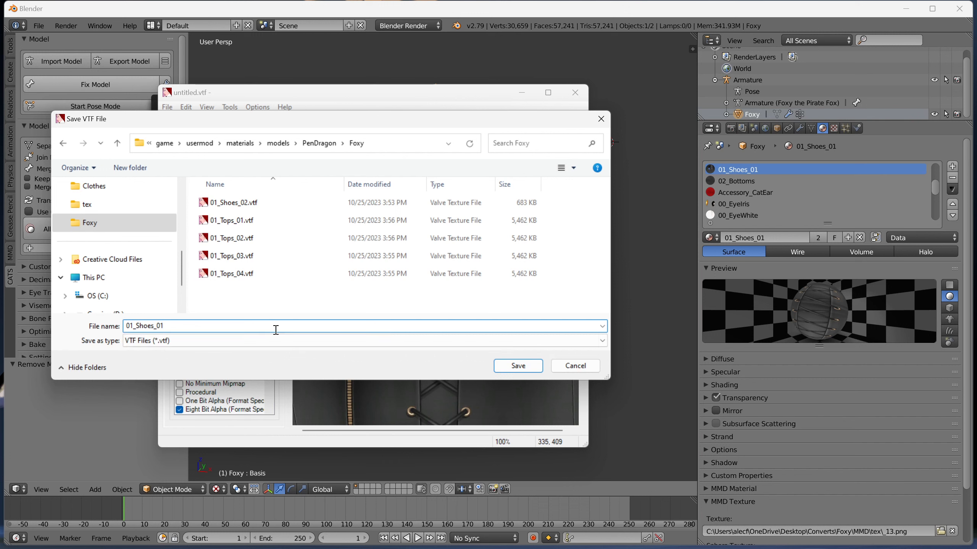
key("Return")
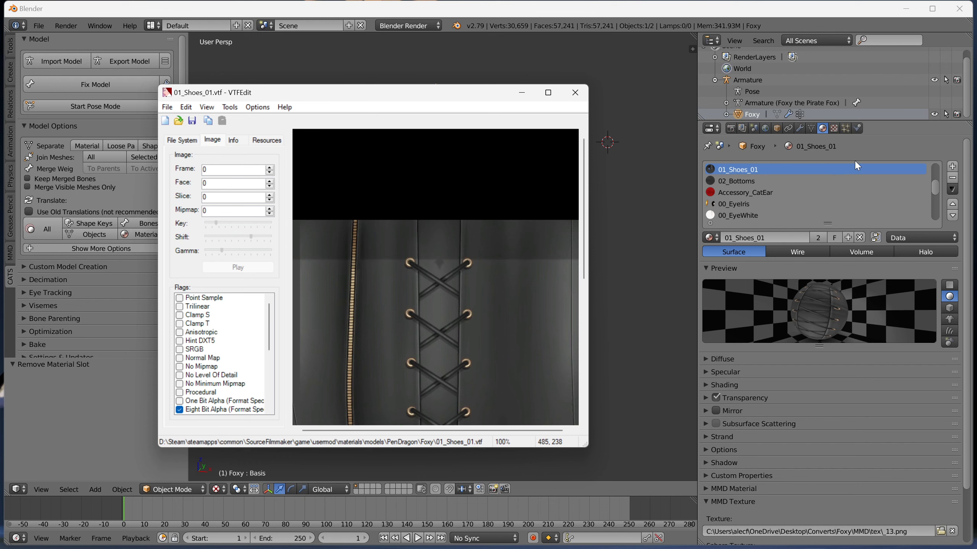
- Select the 02_Bottoms material in Blender and import its texture _12.png from the tex folder into VTFEdit, keeping the current VTF options
left_click(746, 183)
scroll(768, 185, "down", 1)
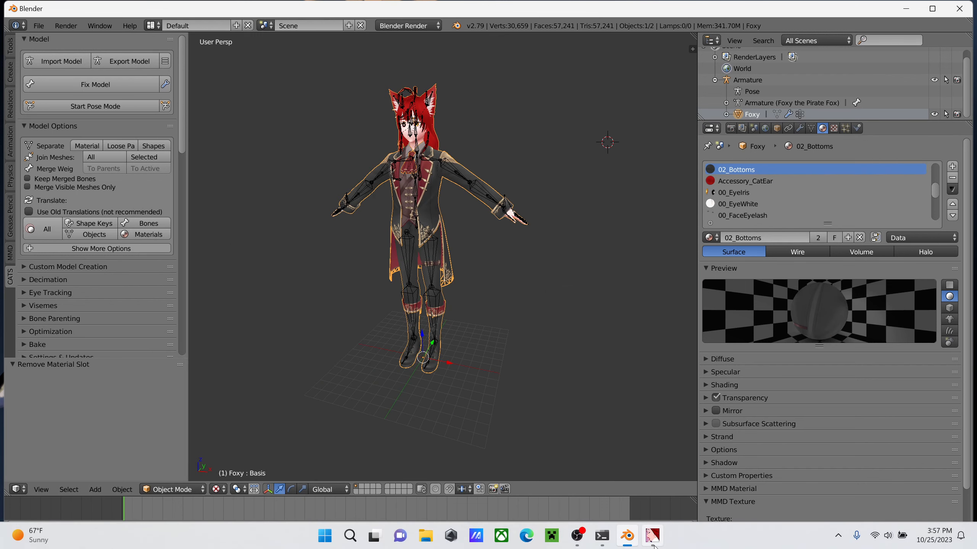
left_click(653, 546)
key("ctrl+i")
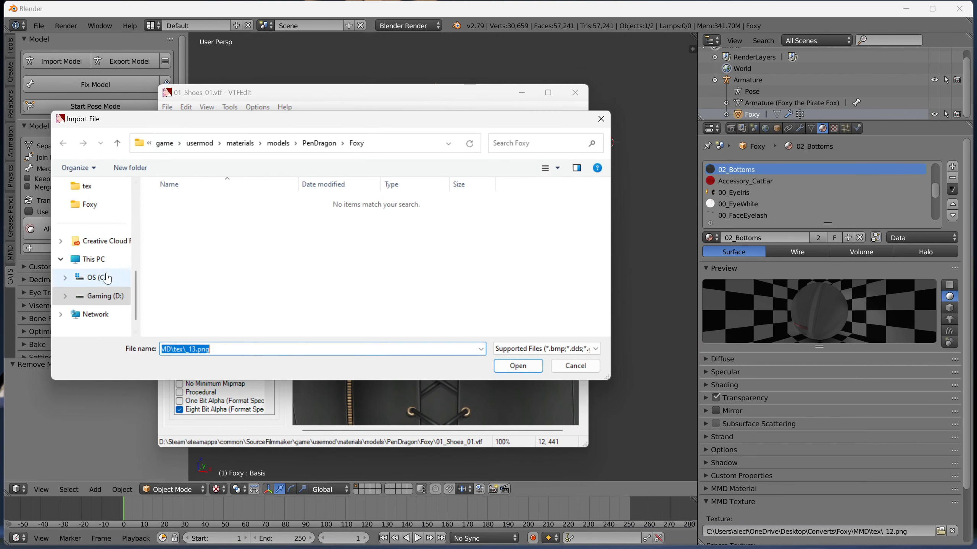
left_click(81, 186)
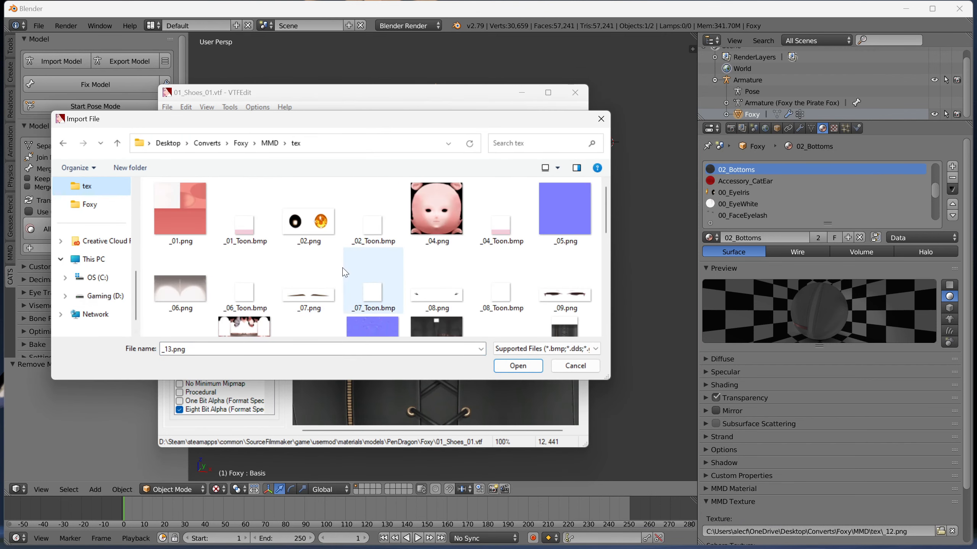
scroll(345, 272, "down", 1)
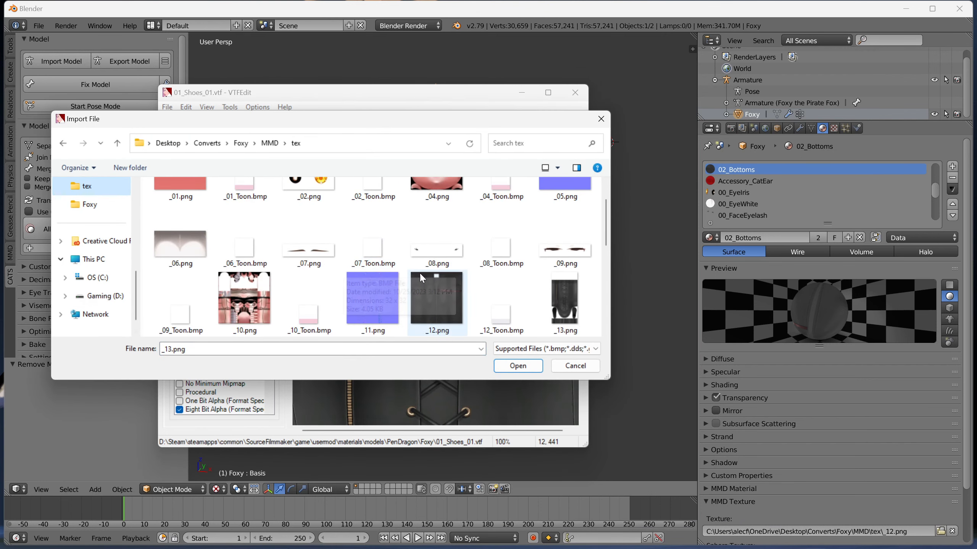
left_click(435, 297)
left_click(518, 365)
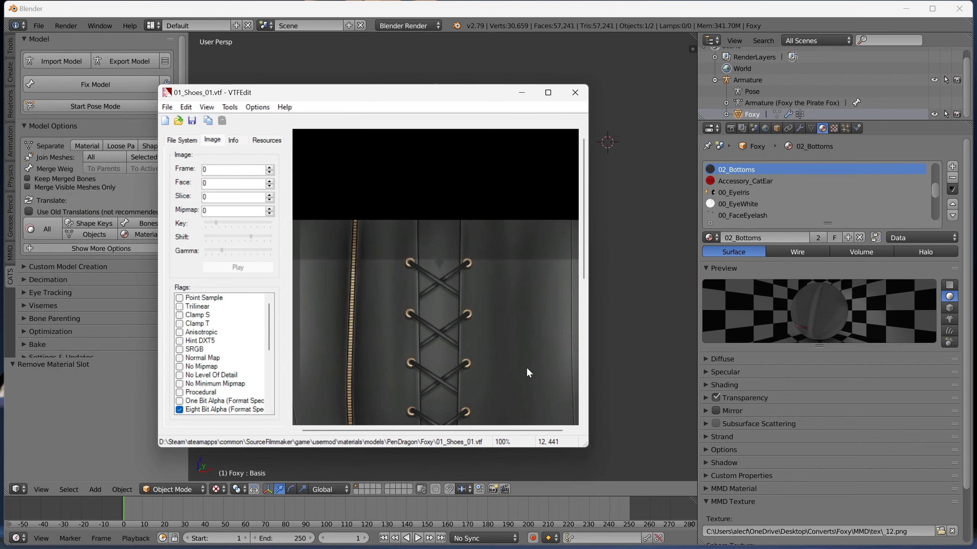
left_click(462, 386)
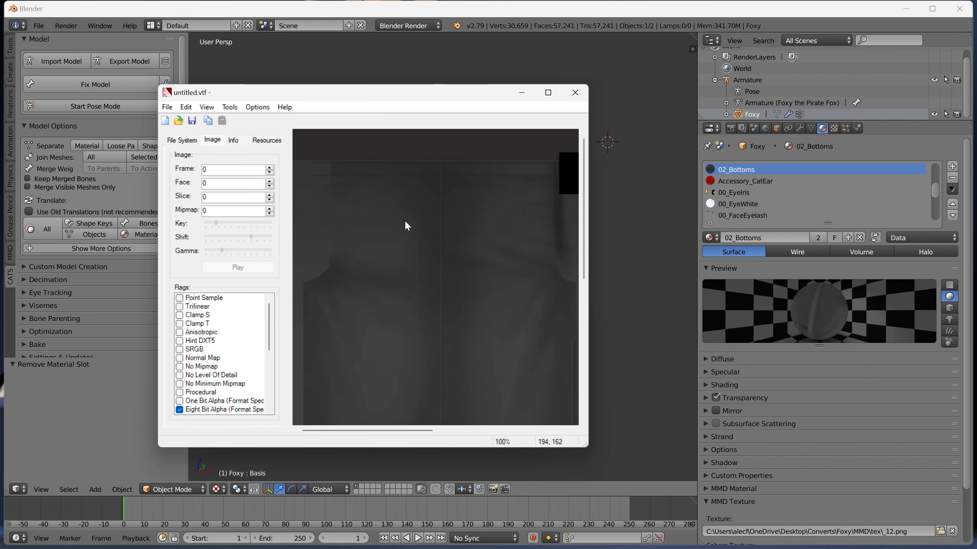
- Save the imported _12.png texture as 02_Bottoms in the MMD/tex folder
key("ctrl+s")
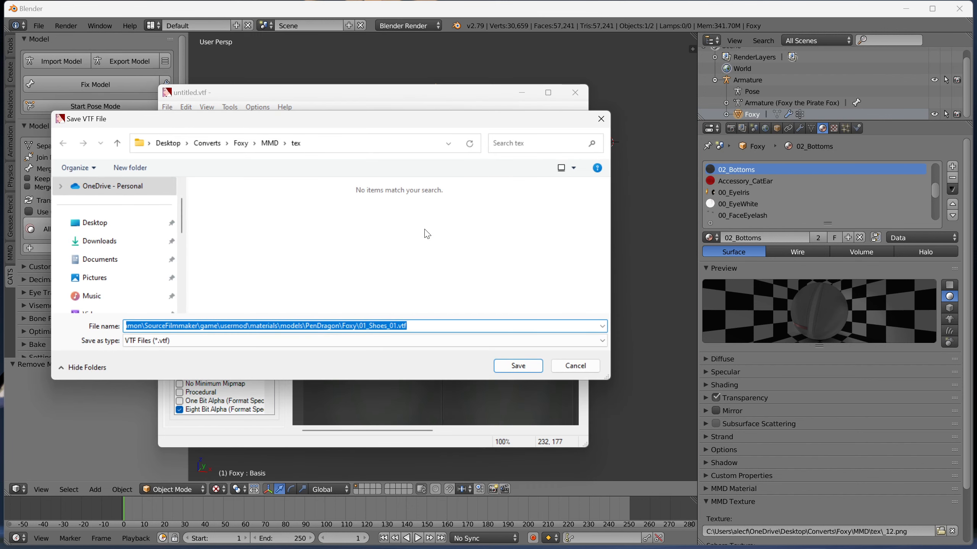
key("BackSpace")
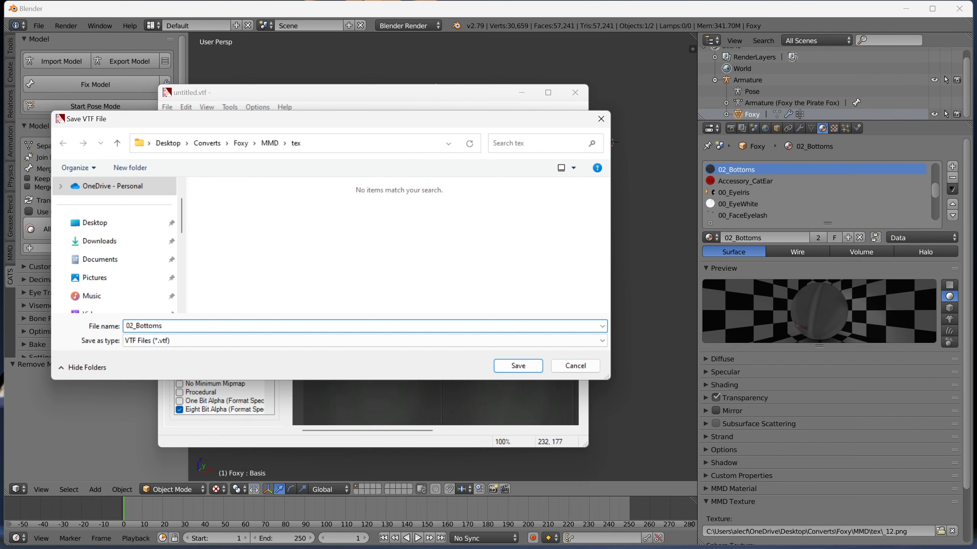
key("Return")
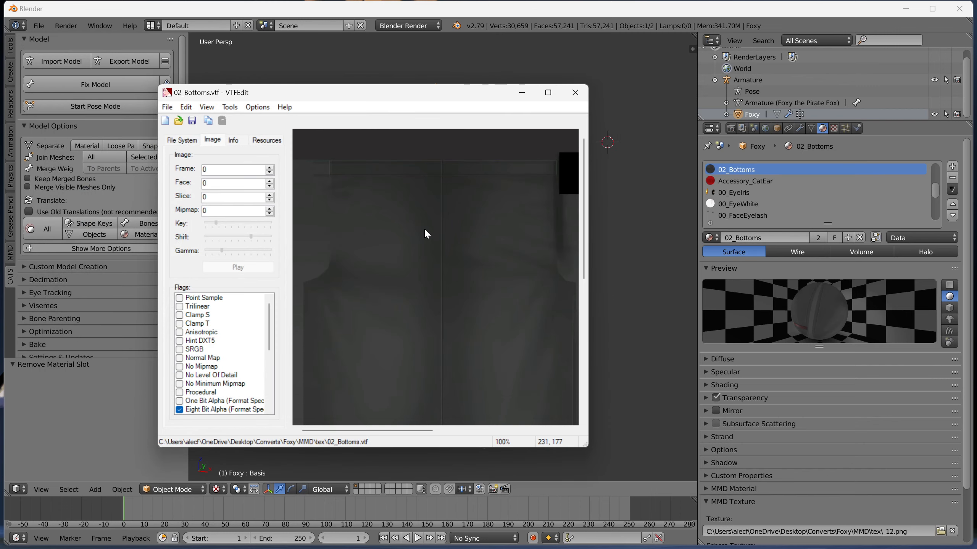
- Copy 02_Bottoms.vtf from the tex folder into the PenDragon/Foxy materials folder in File Explorer
left_click(426, 536)
left_click(39, 350)
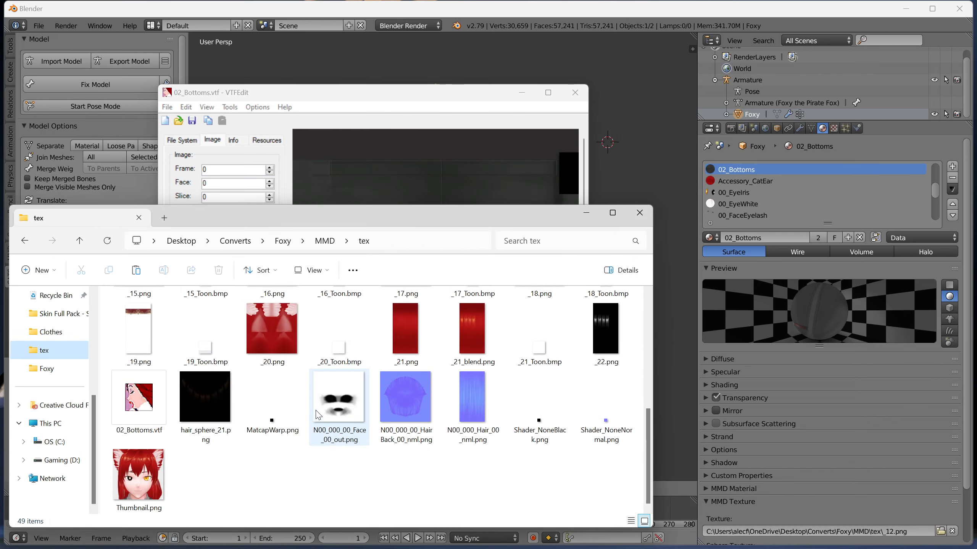
left_click(47, 369)
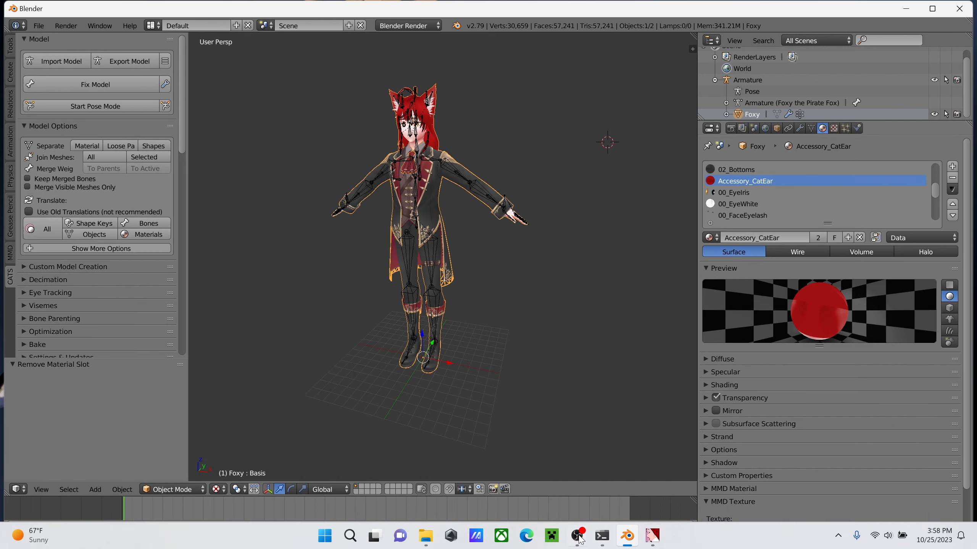
- Import the Accessory_CatEar material's texture _20.png from the tex folder into VTFEdit, keeping the current VTF options
left_click(639, 539)
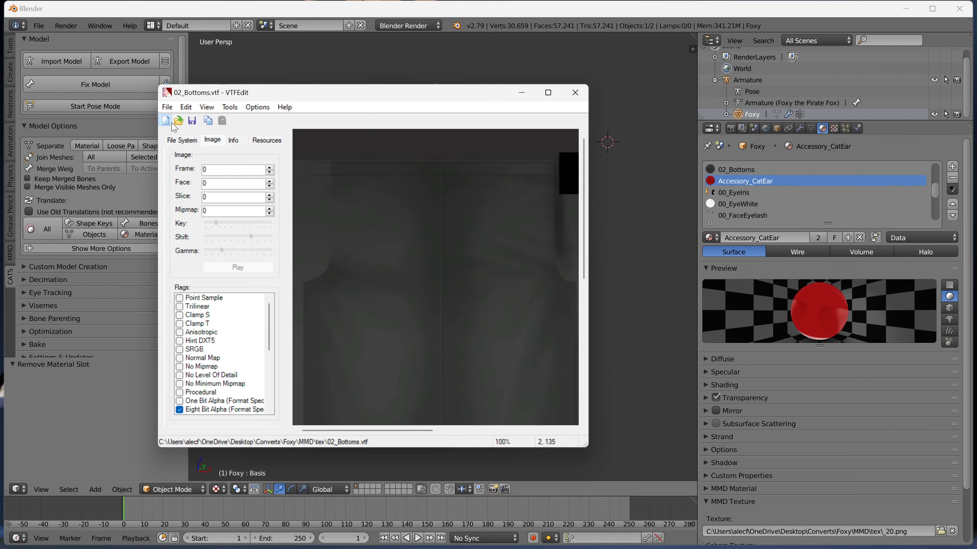
left_click(166, 122)
left_click(87, 222)
scroll(185, 270, "down", 10)
double_click(563, 225)
left_click(465, 383)
- Save the imported _20.png texture as Accessory_CatEar in the PenDragon/Foxy materials folder
left_click(192, 121)
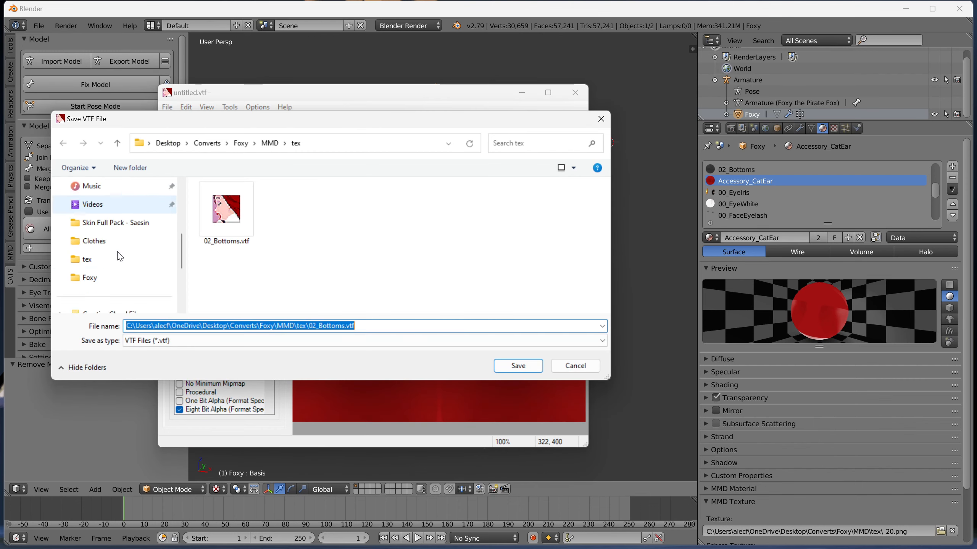
left_click(85, 277)
type("Accessory")
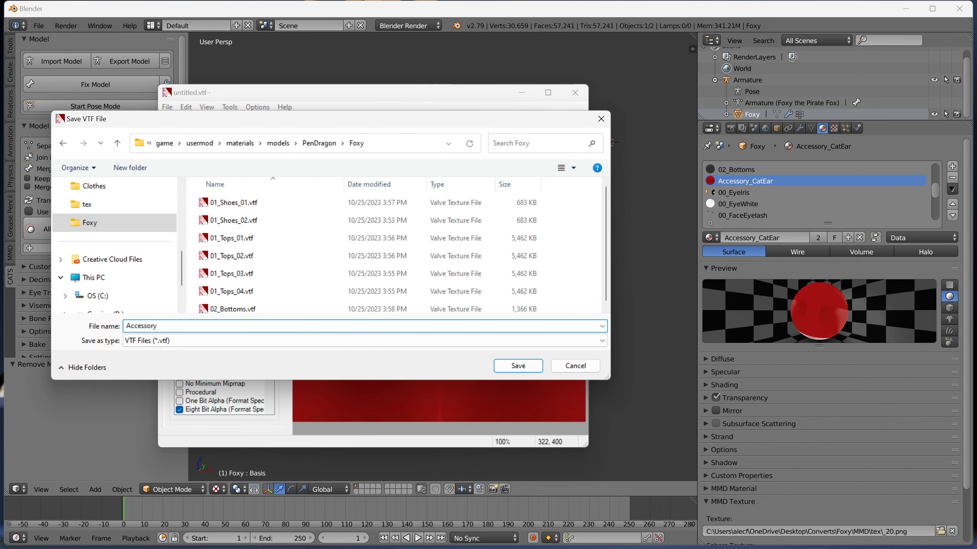
type("_CatEar")
key("Return")
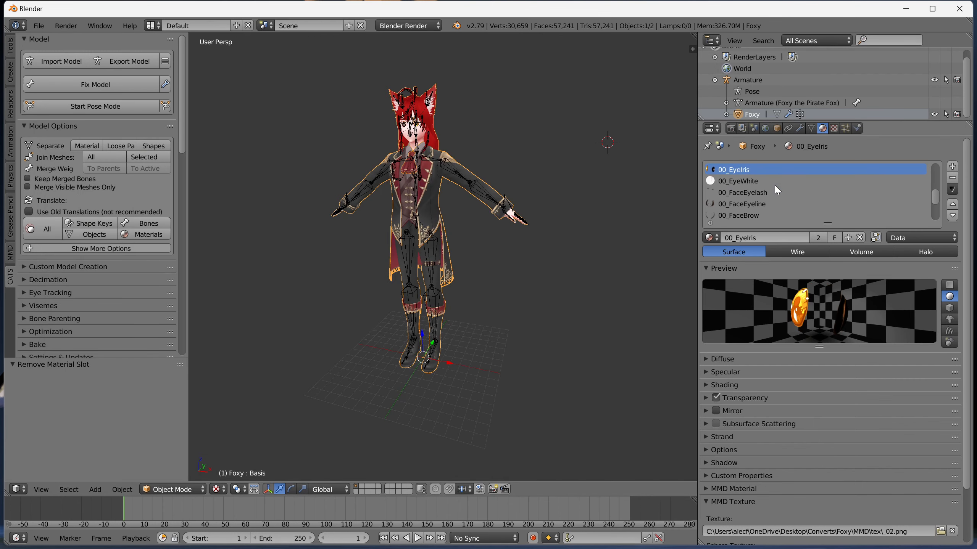
- Import the 00_EyeIris material's texture _02.png from the tex folder into VTFEdit, keeping the current VTF options
left_click(652, 536)
left_click(166, 121)
left_click(87, 188)
double_click(316, 214)
left_click(465, 381)
- Save the imported _02.png texture as 00_EyeIris in the PenDragon/Foxy materials folder
key("ctrl+s")
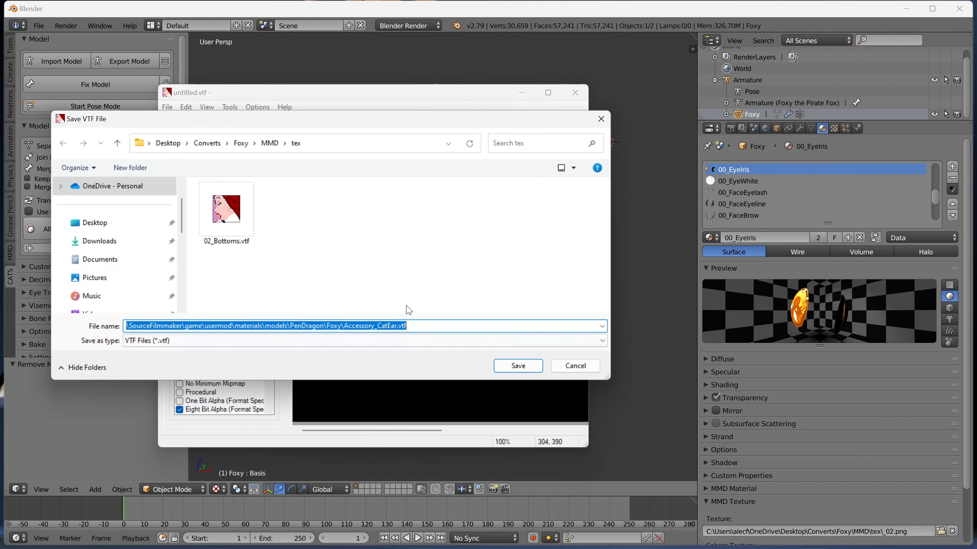
scroll(96, 270, "down", 2)
left_click(92, 278)
left_click(205, 330)
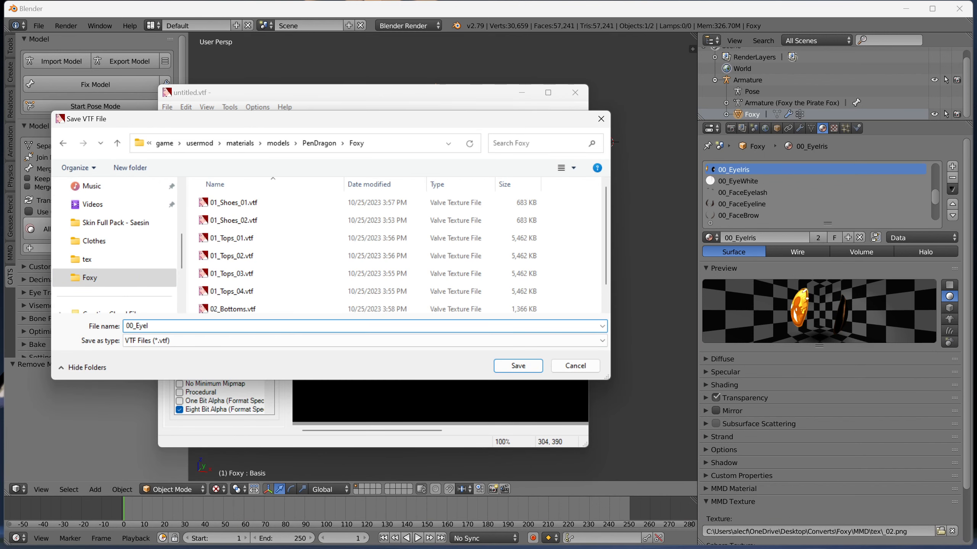
left_click(504, 364)
- Select the 00_EyeWhite material in Blender and import its texture _06.png from the tex folder into VTFEdit, keeping the current VTF options
left_click(737, 183)
scroll(758, 186, "down", 1)
left_click(652, 536)
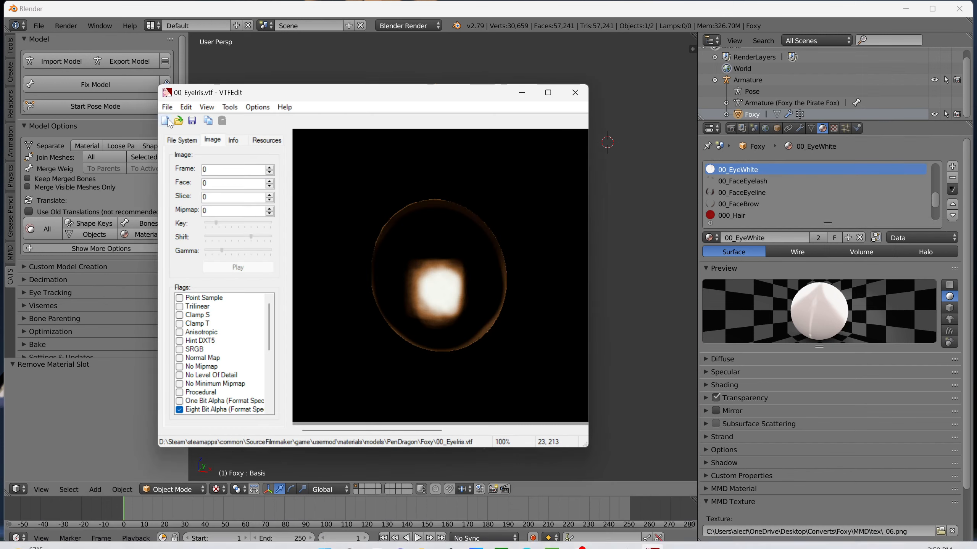
left_click(168, 121)
left_click(88, 187)
double_click(195, 287)
left_click(466, 381)
- Save the imported _06.png texture as 00_EyeWhite in the PenDragon/Foxy materials folder
key("ctrl+s")
scroll(100, 269, "down", 2)
left_click(94, 277)
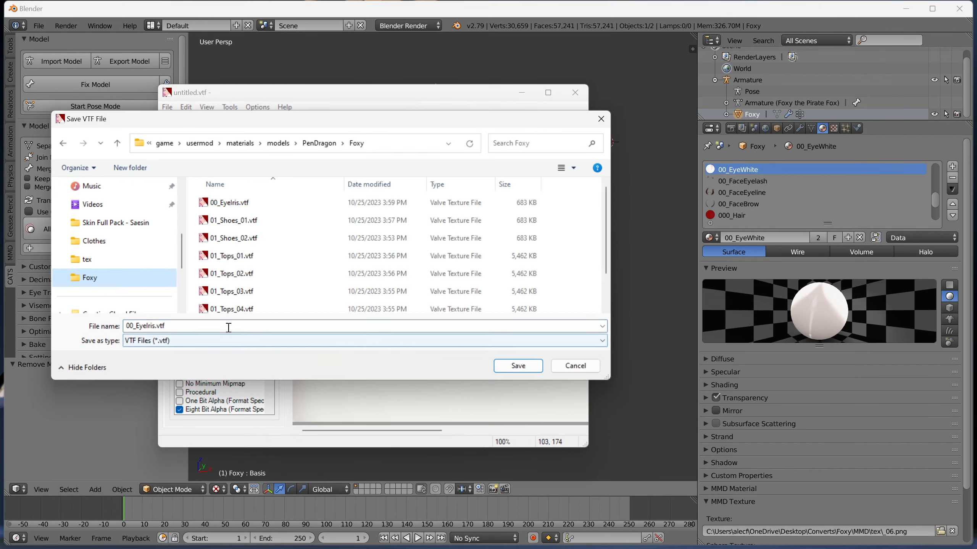
left_click(224, 325)
type("00_EyeWhite")
key("Return")
- Select the 00_FaceEyelash material in Blender and import its texture _08.png from the tex folder into VTFEdit, keeping the current VTF options
left_click(738, 182)
scroll(740, 185, "down", 1)
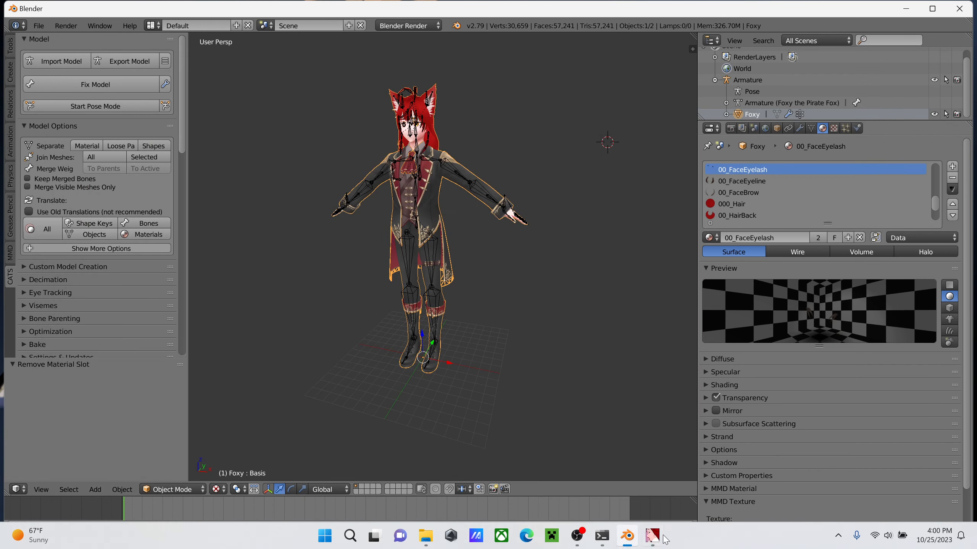
left_click(652, 535)
left_click(168, 122)
left_click(88, 187)
left_click(446, 269)
left_click(529, 366)
left_click(476, 381)
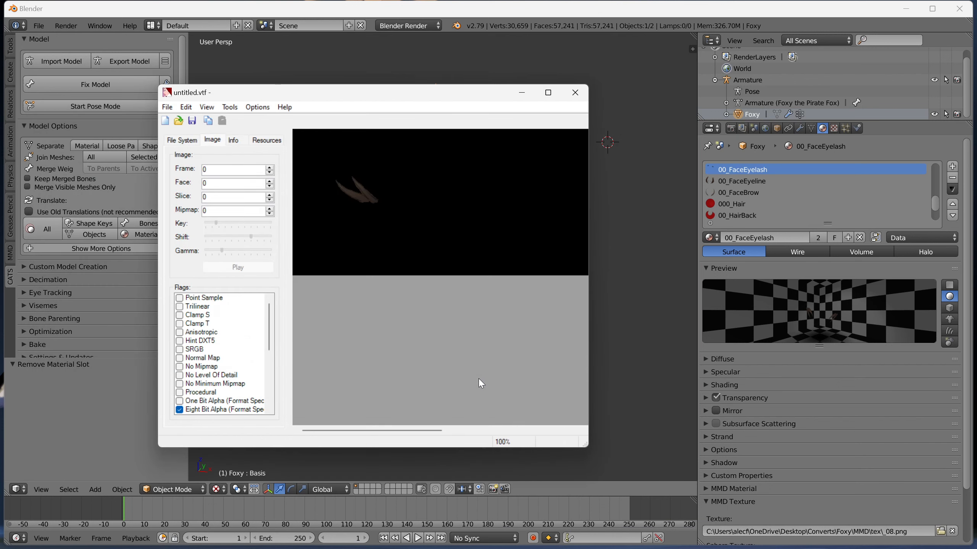
- Save the imported _08.png texture as 00_FaceEyelash in the PenDragon/Foxy materials folder
key("ctrl+s")
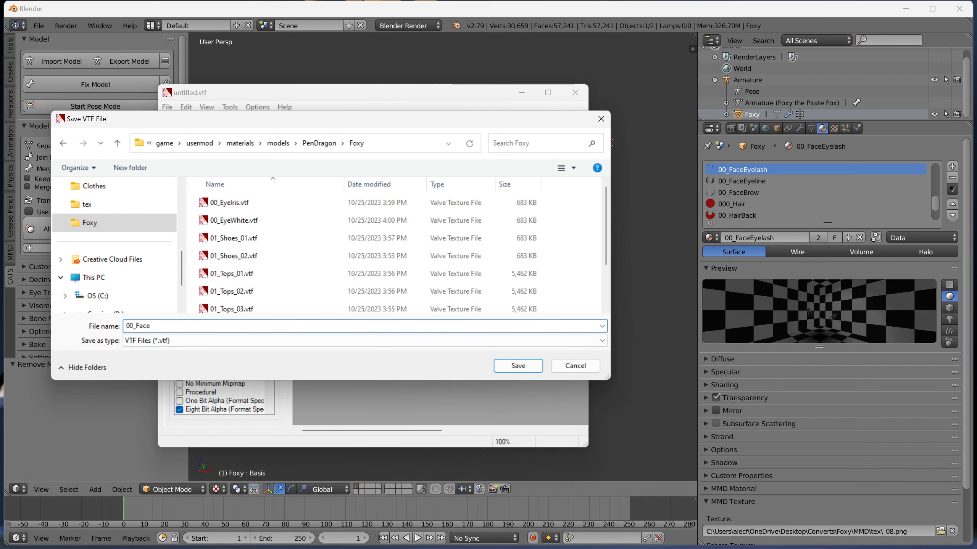
type("00_FaceEyelash")
key("Return")
- Select the 00_FaceEyeline material in Blender and import its texture _09.png from the tex folder into VTFEdit, keeping the current VTF options
left_click(742, 181)
scroll(742, 181, "down", 1)
left_click(652, 536)
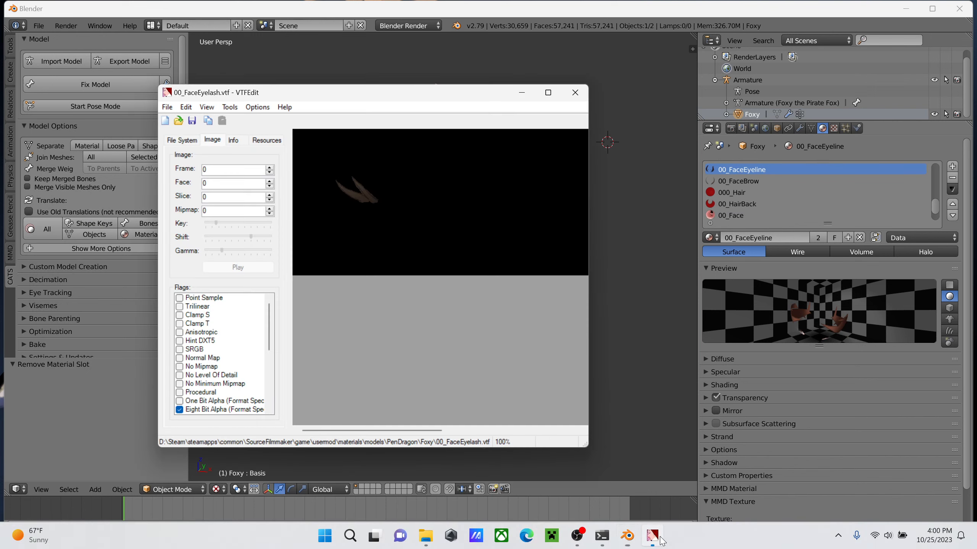
left_click(169, 120)
left_click(88, 187)
double_click(433, 291)
left_click(505, 383)
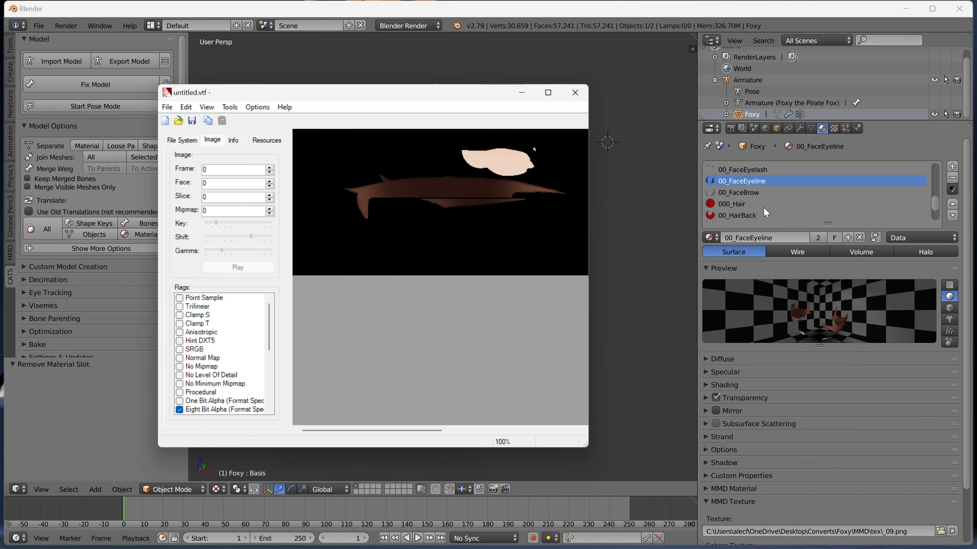
- Save the imported _09.png texture as 00_FaceEyeline in the PenDragon/Foxy materials folder
key("ctrl+s")
left_click(88, 279)
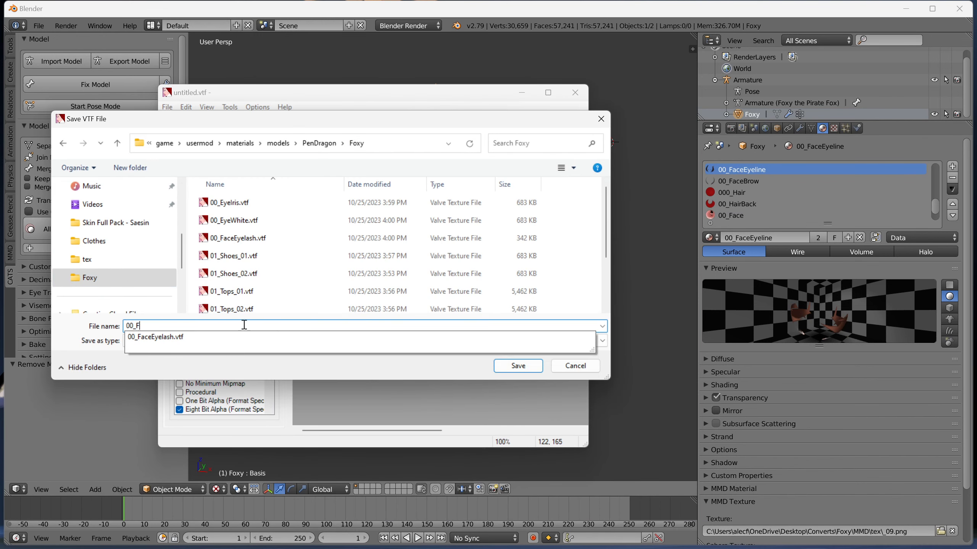
type("00_FaceEyeline")
key("Return")
- Select the 00_FaceBrow material in Blender and import its texture _07.png from the tex folder into VTFEdit, keeping the current VTF options
left_click(738, 182)
left_click(653, 535)
left_click(168, 120)
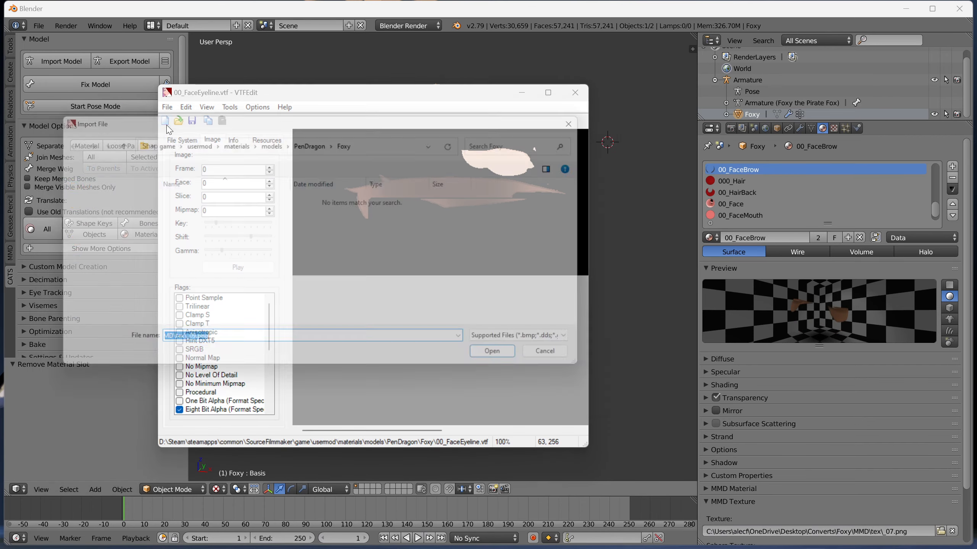
left_click(88, 186)
left_click(308, 286)
key("Return")
key("Return")
- Save the imported _07.png texture as 00_FaceBrow in the PenDragon/Foxy materials folder
key("ctrl+s")
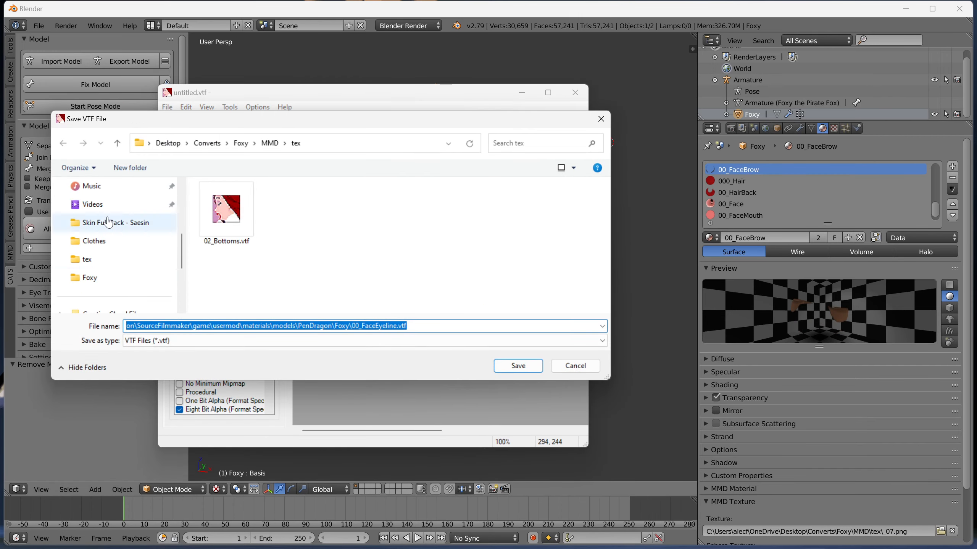
left_click(89, 277)
type("00_FaceBrow")
key("Return")
- Select the 000_Hair material in Blender and import the _21_blend.png texture from the tex folder into VTFEdit, keeping the current VTF options
left_click(735, 182)
scroll(734, 184, "down", 1)
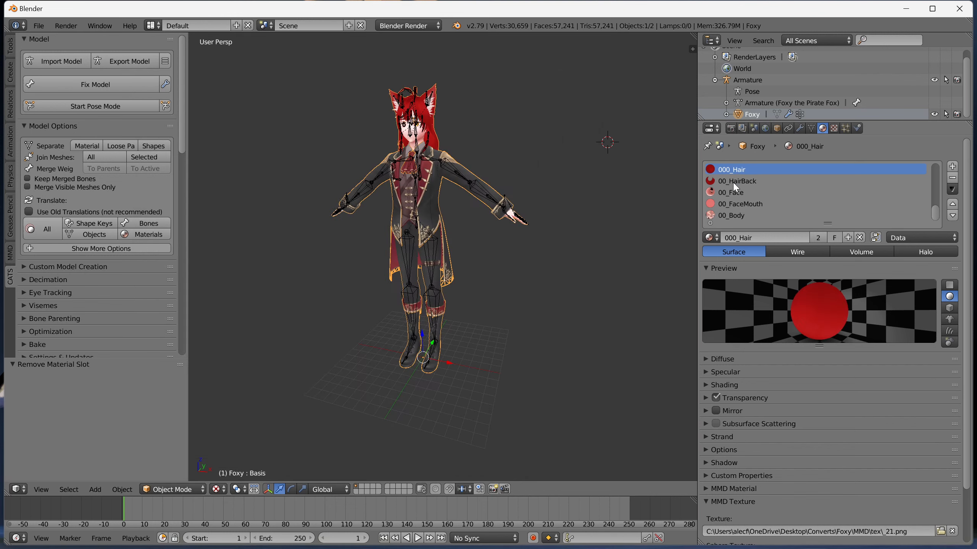
left_click(653, 536)
left_click(169, 121)
left_click(87, 186)
scroll(369, 246, "down", 5)
double_click(307, 294)
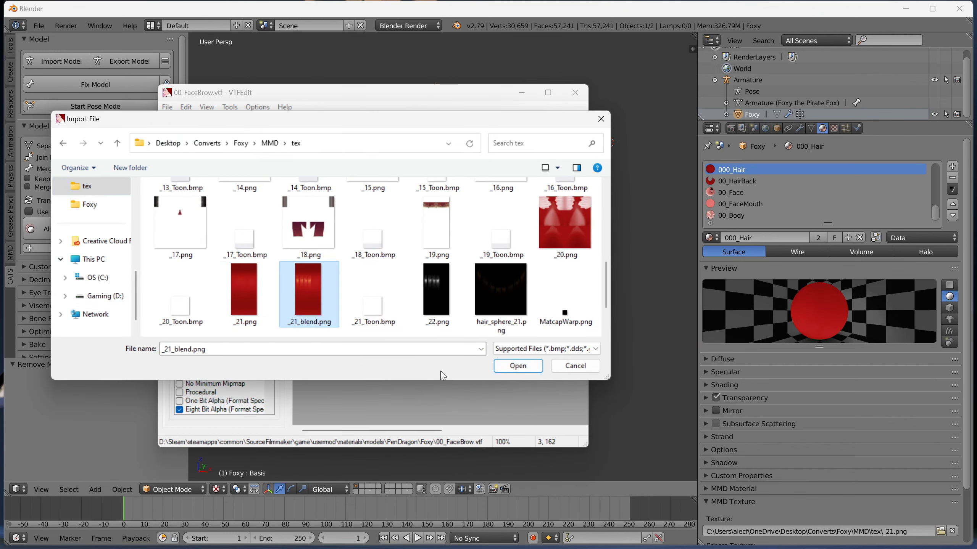
left_click(477, 390)
- Save the imported _21_blend.png texture as 000_Hair in the PenDragon/Foxy materials folder
key("ctrl+s")
left_click(90, 223)
left_click(206, 325)
key("ctrl+a")
type("000")
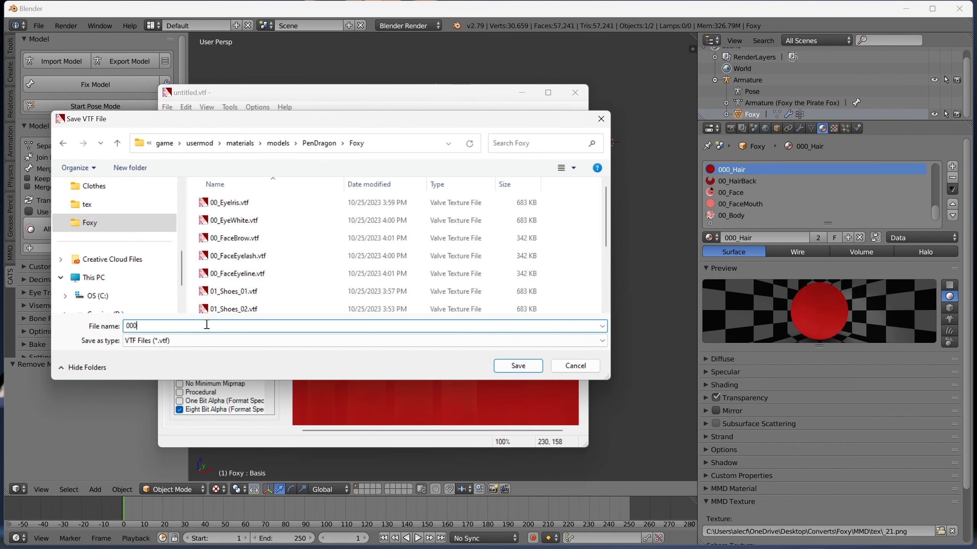
key("Return")
- Select the 00_HairBack material in Blender and import its texture _15.png from the tex folder into VTFEdit, keeping the current VTF options
left_click(747, 181)
left_click(653, 536)
left_click(167, 121)
left_click(90, 186)
scroll(437, 242, "down", 3)
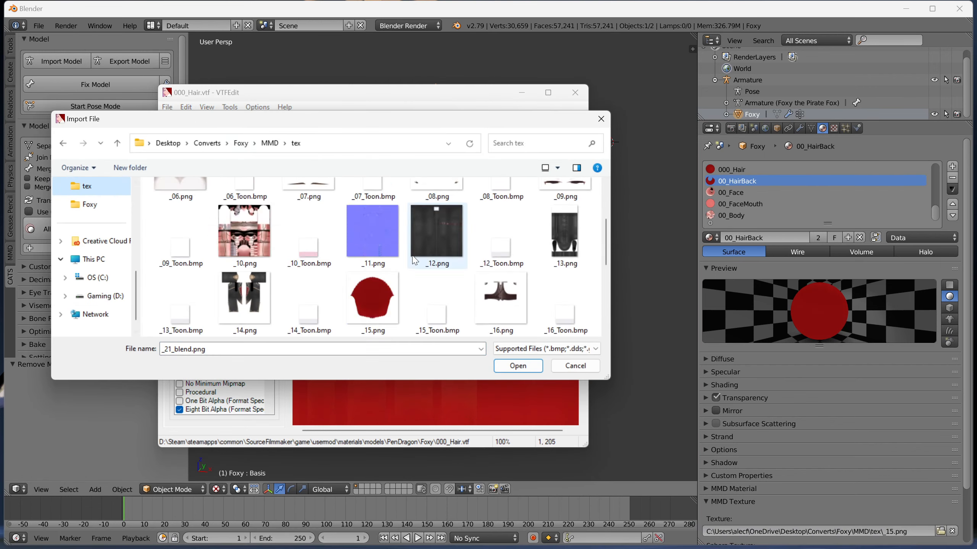
double_click(367, 290)
left_click(469, 386)
- Save the imported _15.png texture under its material name 00_HairBack in the PenDragon/Foxy materials folder
key("ctrl+s")
left_click(196, 326)
key("ctrl+a")
type("0")
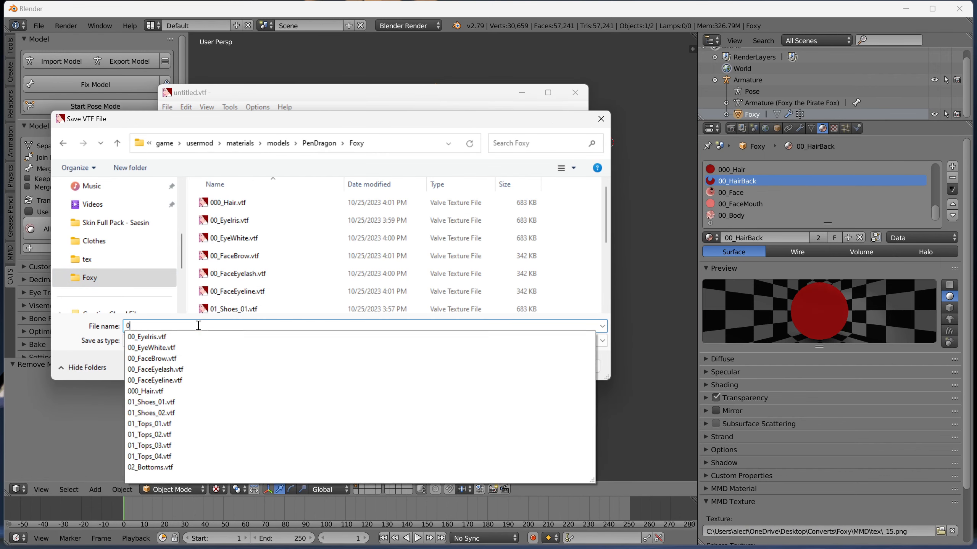
type("0_Hair")
key("Return")
- Select the 00_Face material in Blender and import its texture _04.png from the tex folder into VTFEdit, keeping the current VTF options
left_click(742, 193)
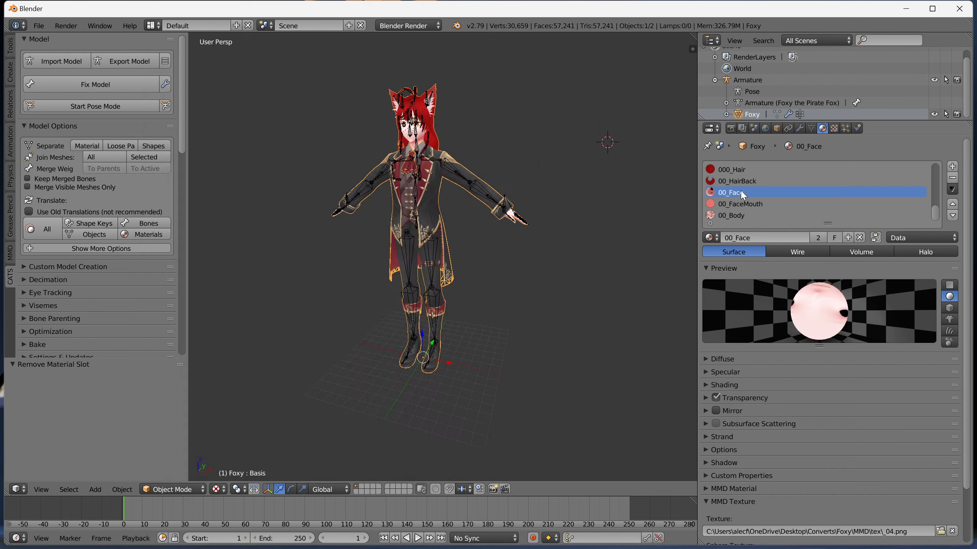
left_click(653, 536)
left_click(167, 121)
left_click(92, 190)
left_click(438, 222)
left_click(503, 370)
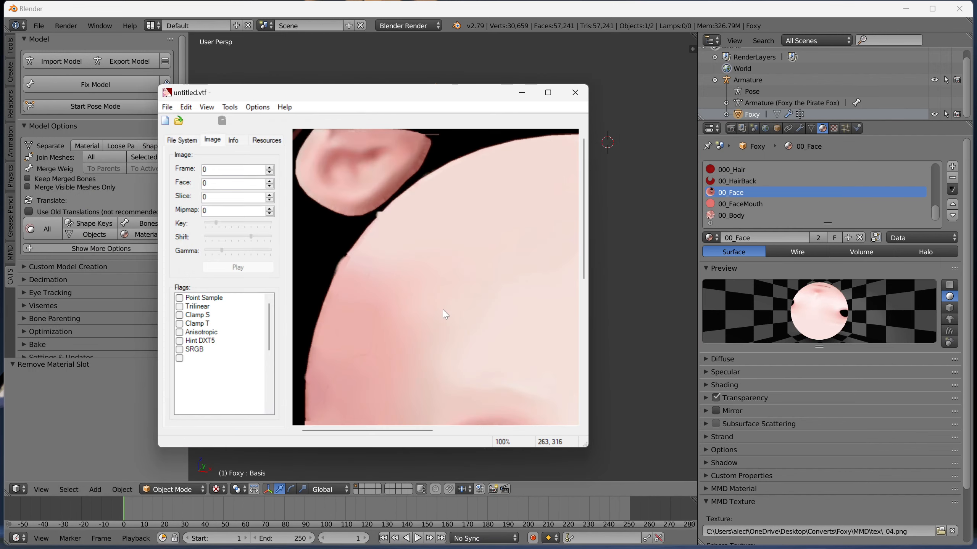
- Save the imported _04.png texture as 00_Face in the PenDragon/Foxy materials folder
key("ctrl+s")
type("00_Face")
key("Return")
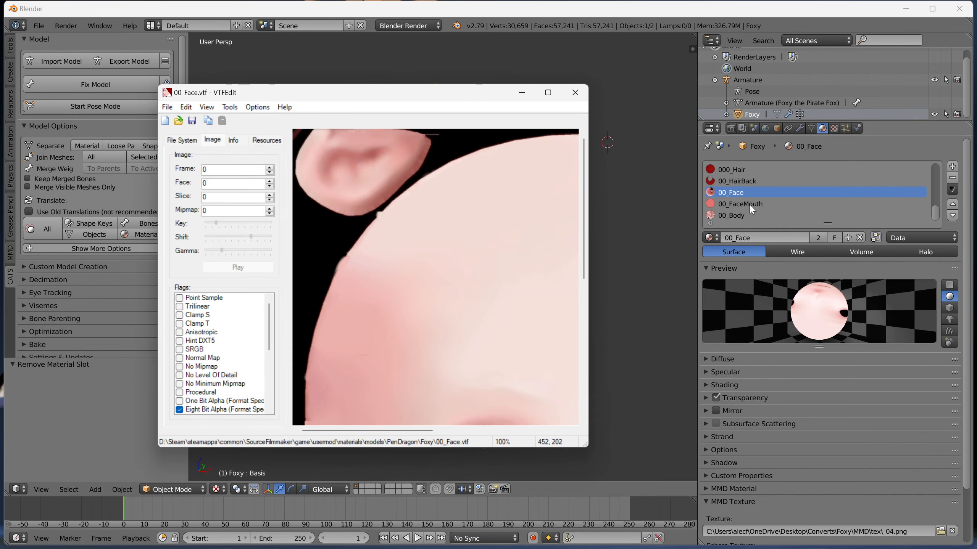
- Select the 00_FaceMouth material in Blender and import its texture _01.png from the tex folder into VTFEdit, keeping the current VTF options
left_click(751, 204)
left_click(653, 536)
left_click(166, 121)
left_click(90, 189)
left_click(188, 230)
left_click(513, 367)
left_click(419, 377)
- Save the imported _01.png texture as 00_FaceMouth in the PenDragon/Foxy materials folder
key("ctrl+s")
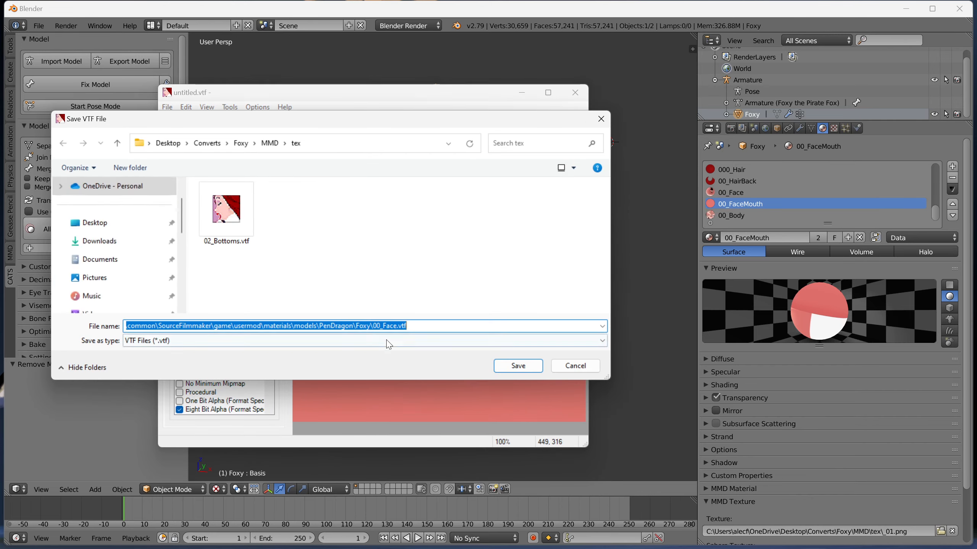
type("00_FaceMouth")
key("Return")
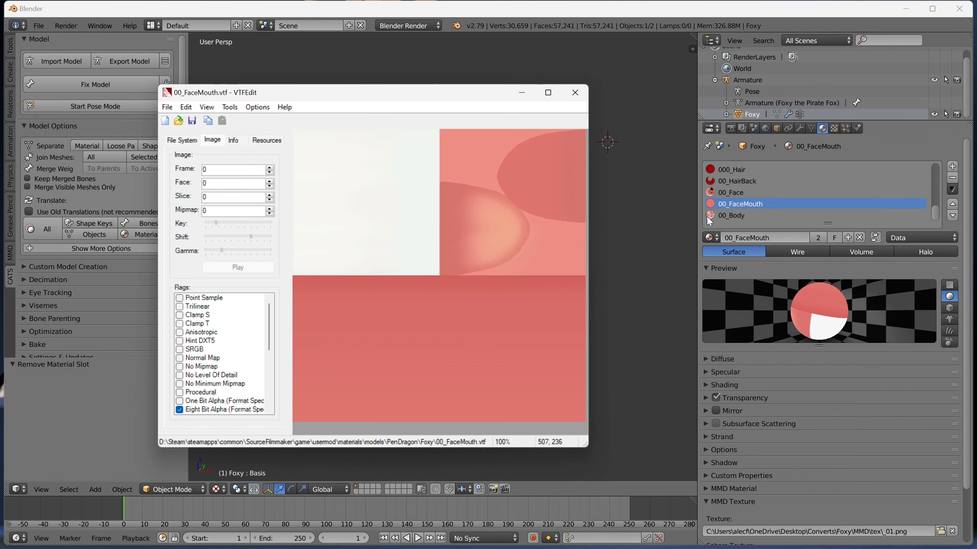
- Select the 00_Body material in Blender and import its texture _10.png from the tex folder into VTFEdit, keeping the current VTF options
left_click(750, 216)
left_click(652, 536)
left_click(166, 122)
left_click(87, 187)
scroll(251, 234, "down", 3)
double_click(253, 239)
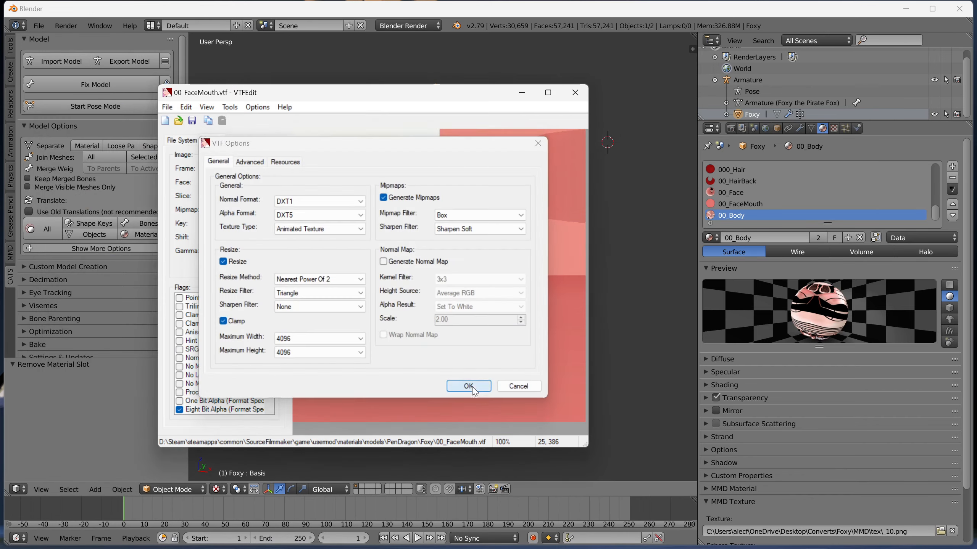
left_click(468, 382)
- Save the imported _10.png texture as 00_Body in the PenDragon/Foxy materials folder
key("ctrl+s")
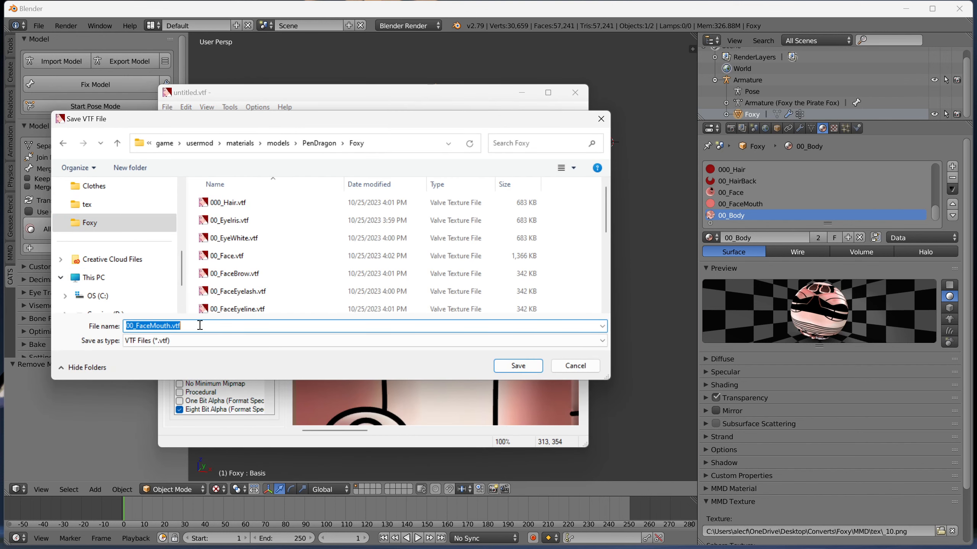
key("BackSpace")
type("00_")
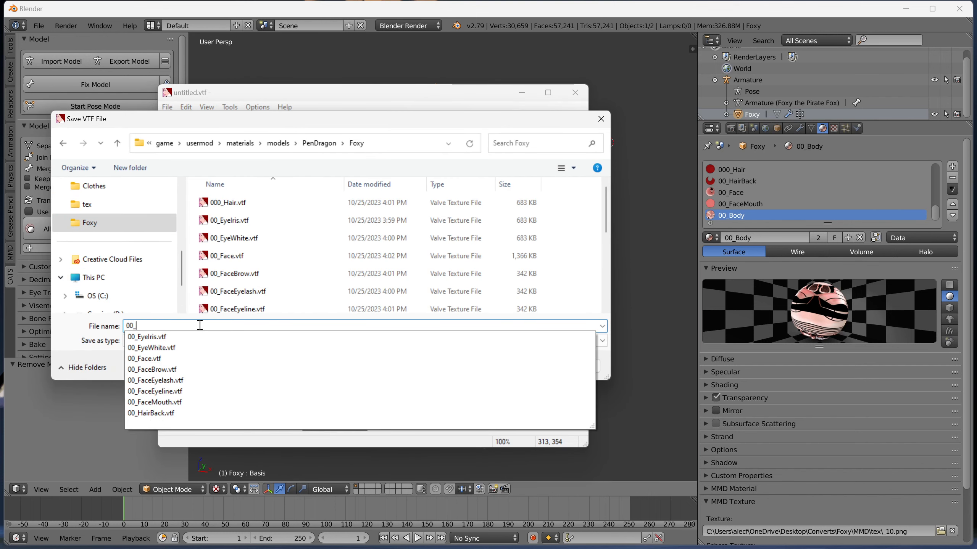
type("Body")
key("Return")
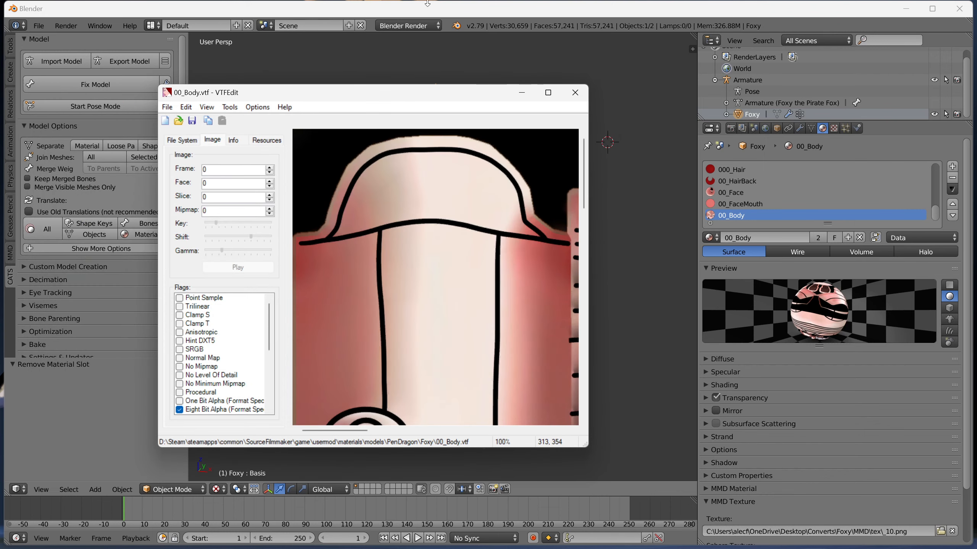
- Switch to Blender, save the project as untitled.blend in the Converts/Foxy/Foxy folder, and close Blender
left_click(427, 3)
left_click(38, 26)
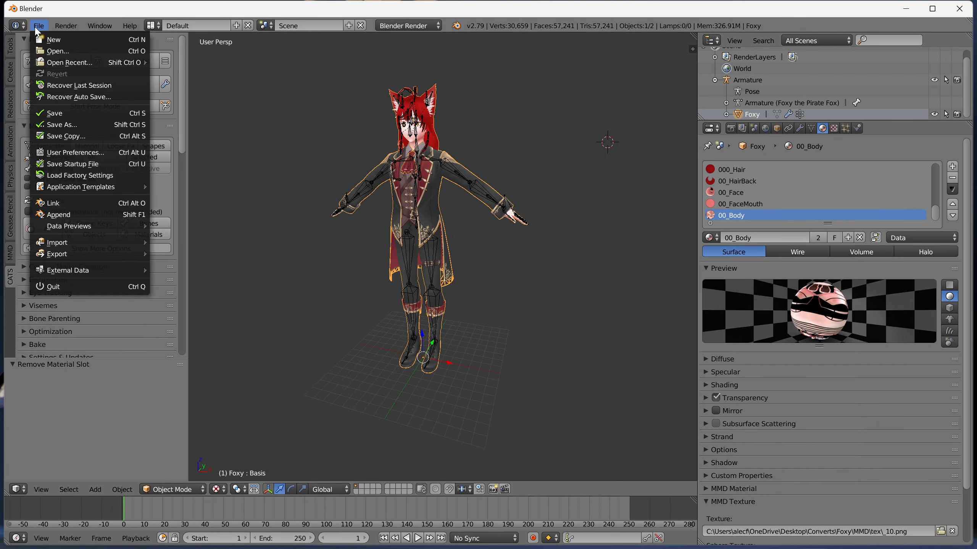
left_click(60, 117)
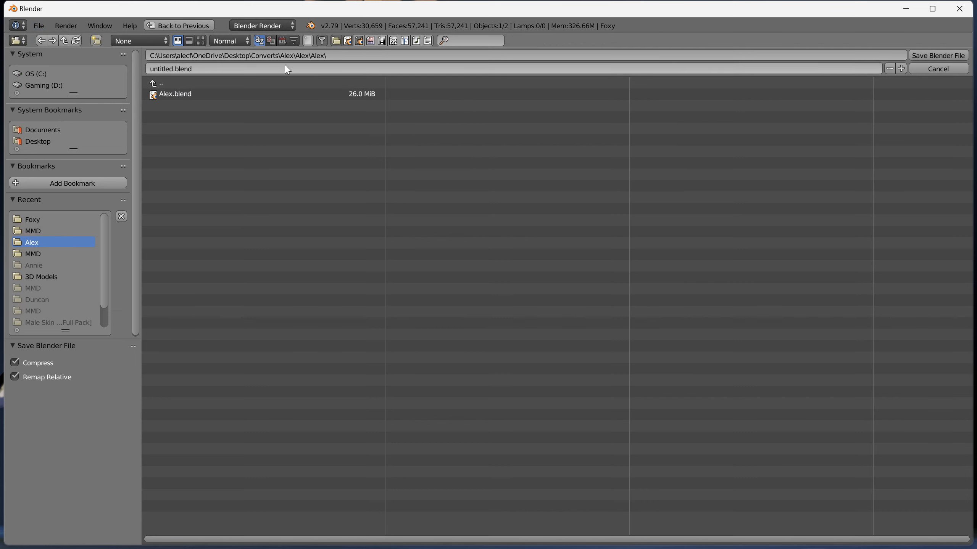
left_click(31, 220)
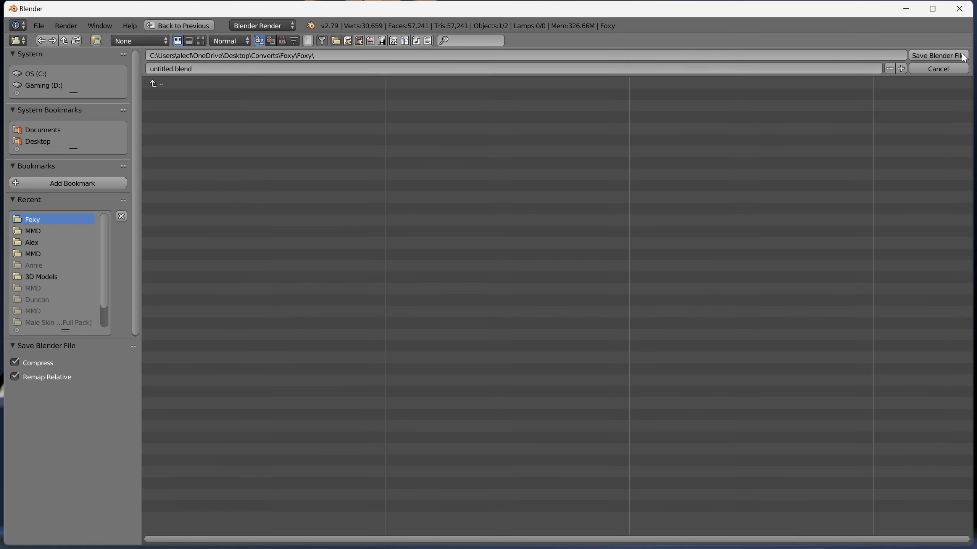
left_click(938, 56)
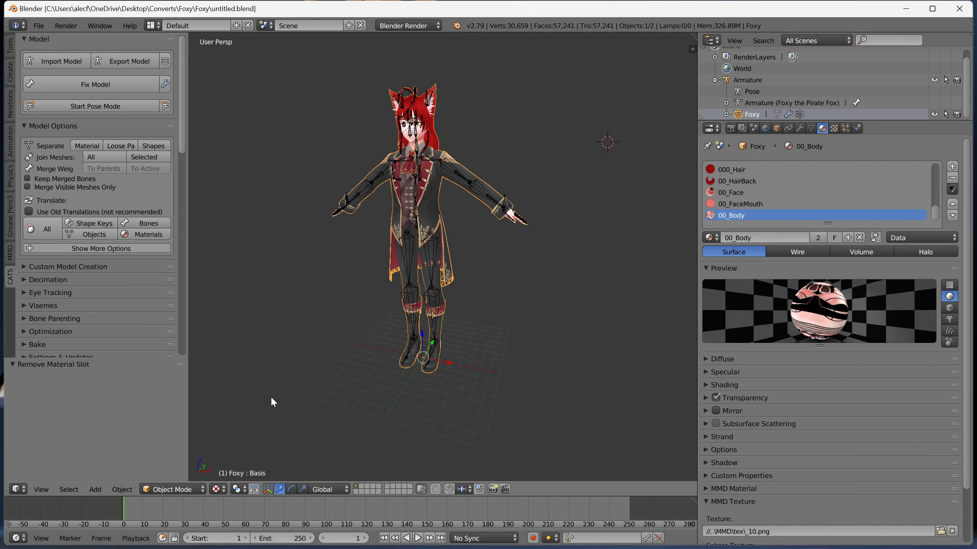
left_click(958, 8)
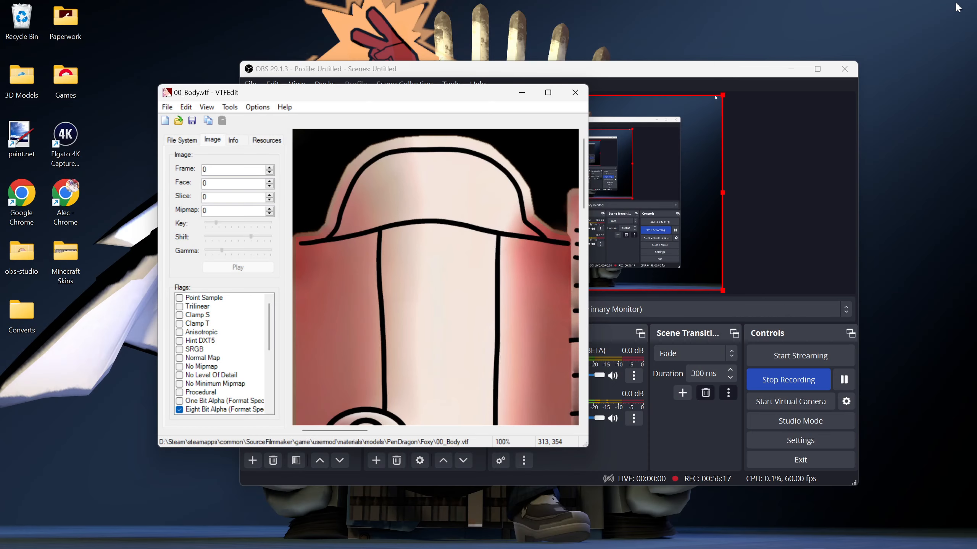
- Start a VMT file for 00_Body in VTFEdit with No Cull enabled, Translucent disabled and the VertexlitGeneric shader
left_click_drag(452, 93, 541, 105)
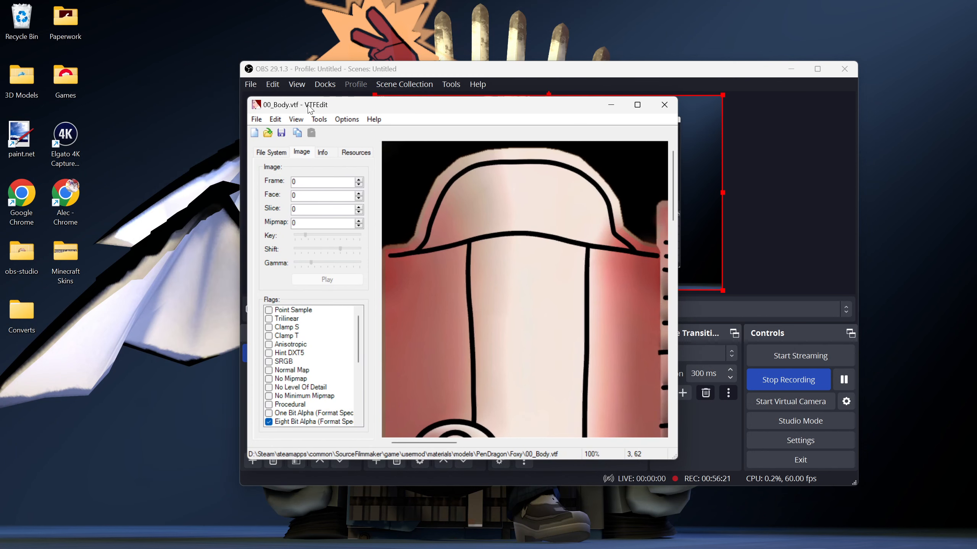
left_click(318, 121)
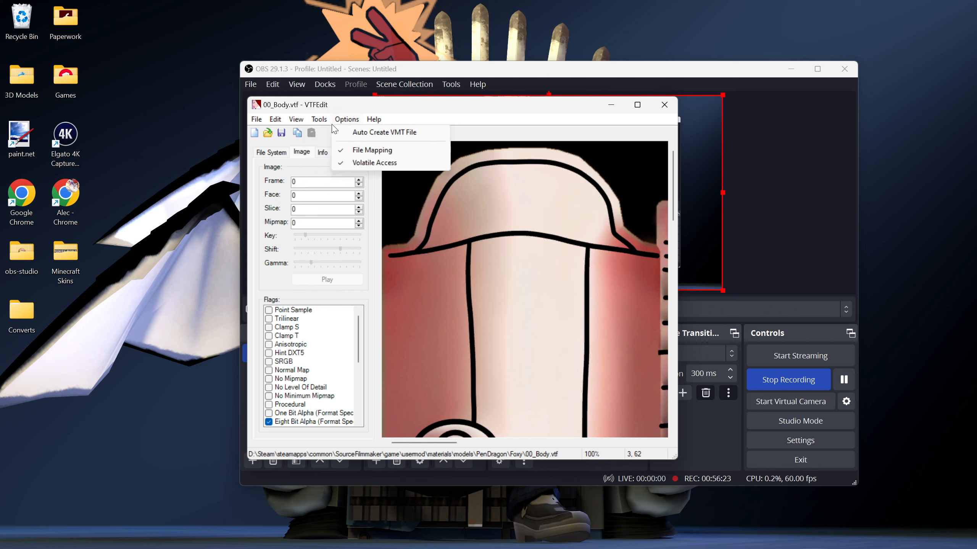
left_click(327, 133)
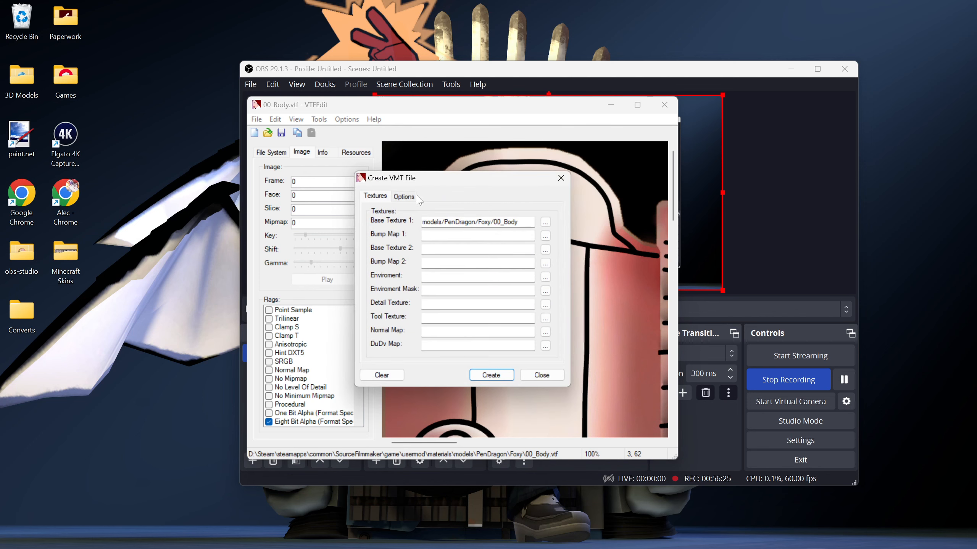
left_click(405, 197)
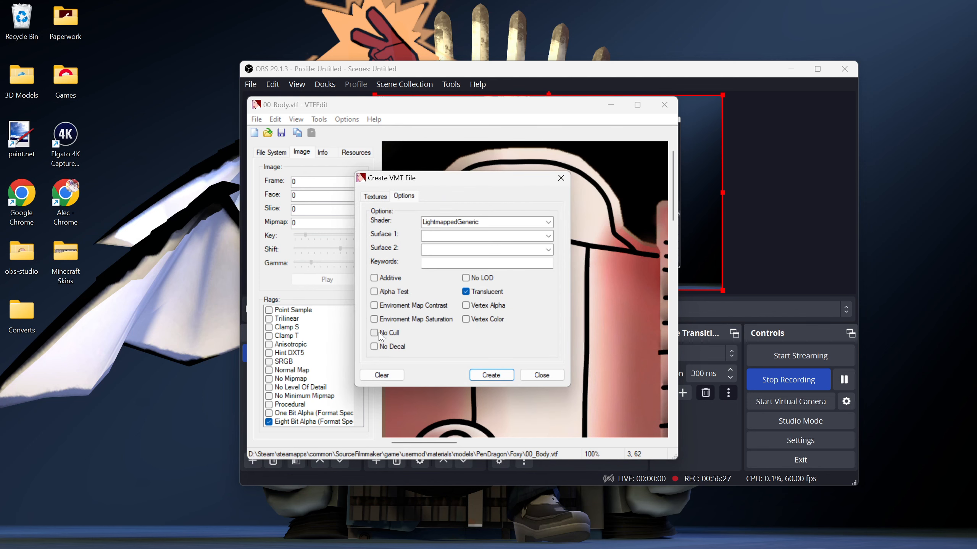
left_click(477, 296)
left_click(549, 223)
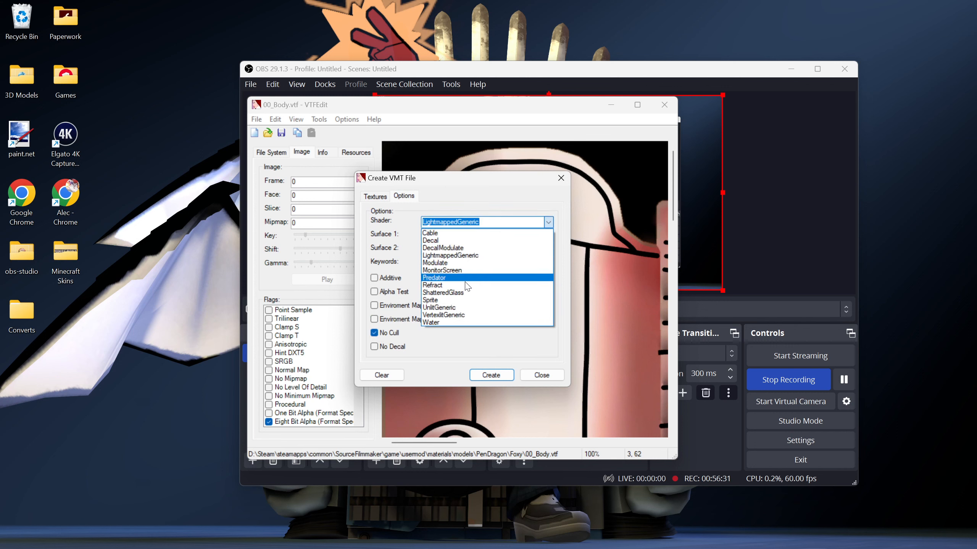
left_click(461, 317)
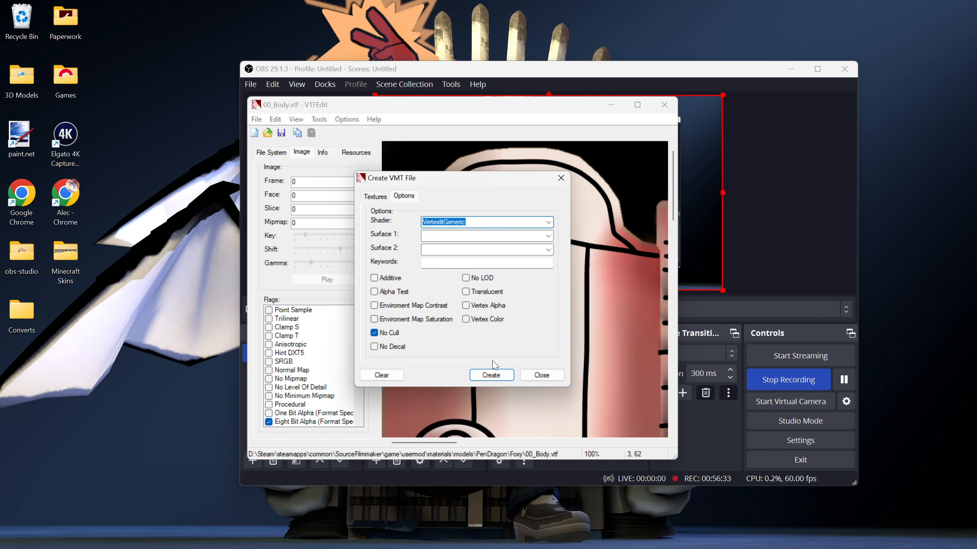
- Check the VMT's texture and option settings, and create it as 00_Body.vmt in the PenDragon/Foxy materials folder
left_click(373, 196)
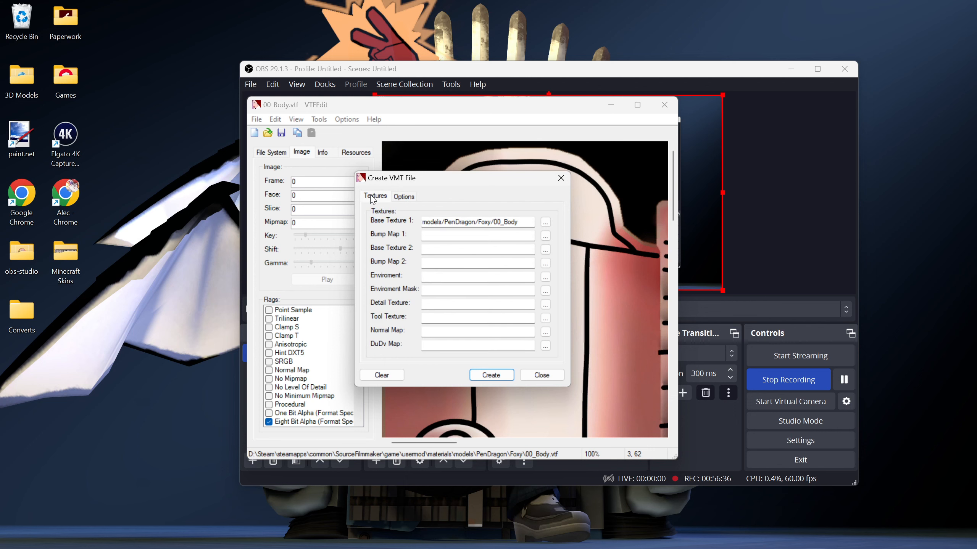
left_click(404, 197)
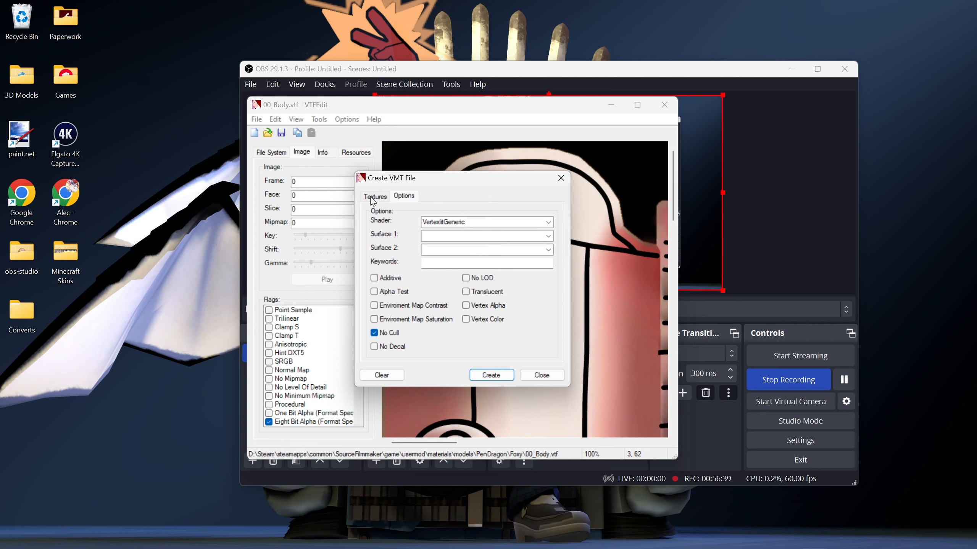
left_click(373, 198)
left_click(404, 198)
left_click(378, 198)
left_click(496, 376)
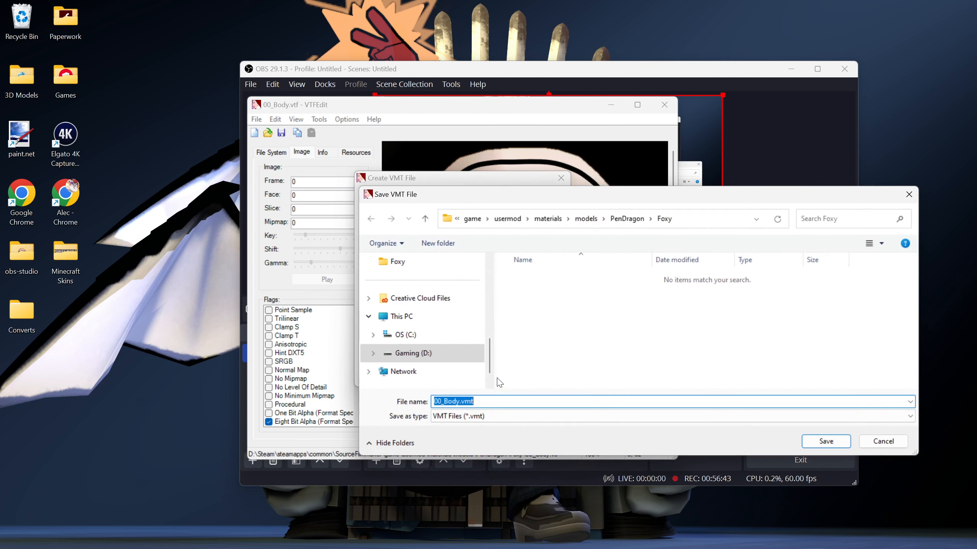
left_click(402, 270)
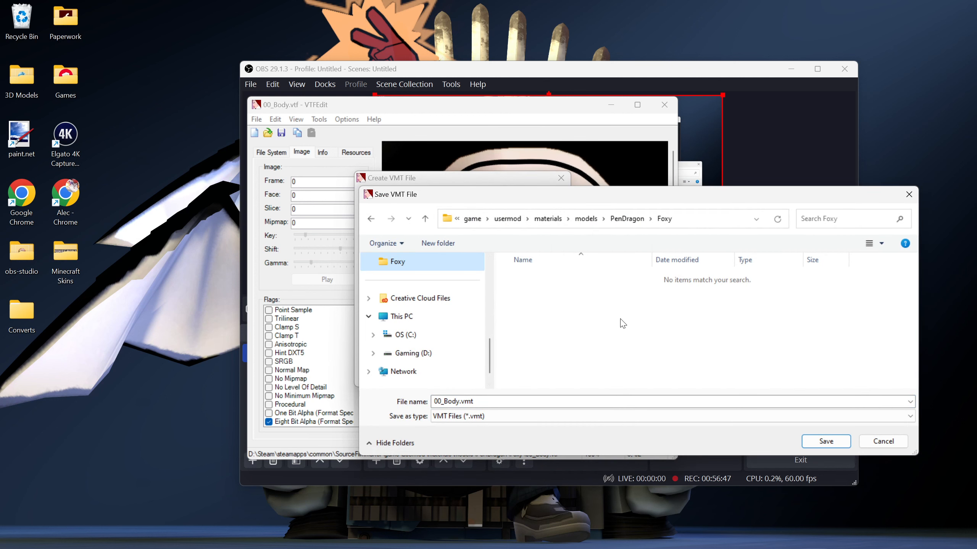
left_click(826, 442)
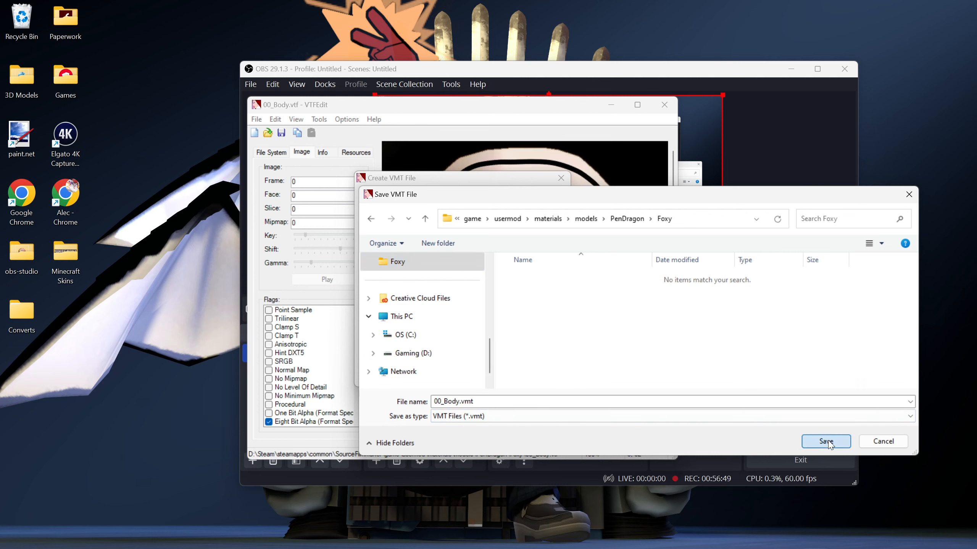
- Set 000_Hair.vtf as Base Texture 1 and create 000_Hair.vmt in the PenDragon/Foxy materials folder
left_click(545, 223)
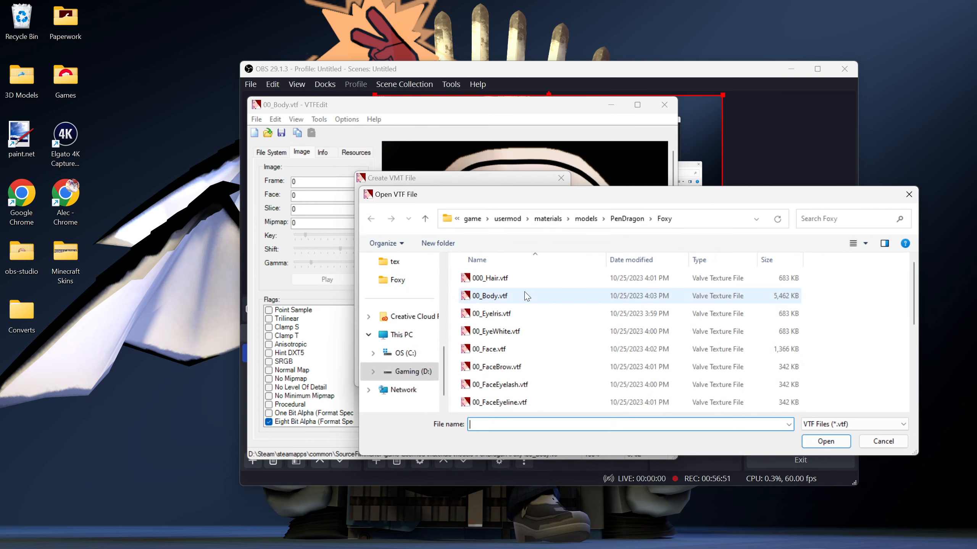
left_click(519, 278)
left_click(826, 444)
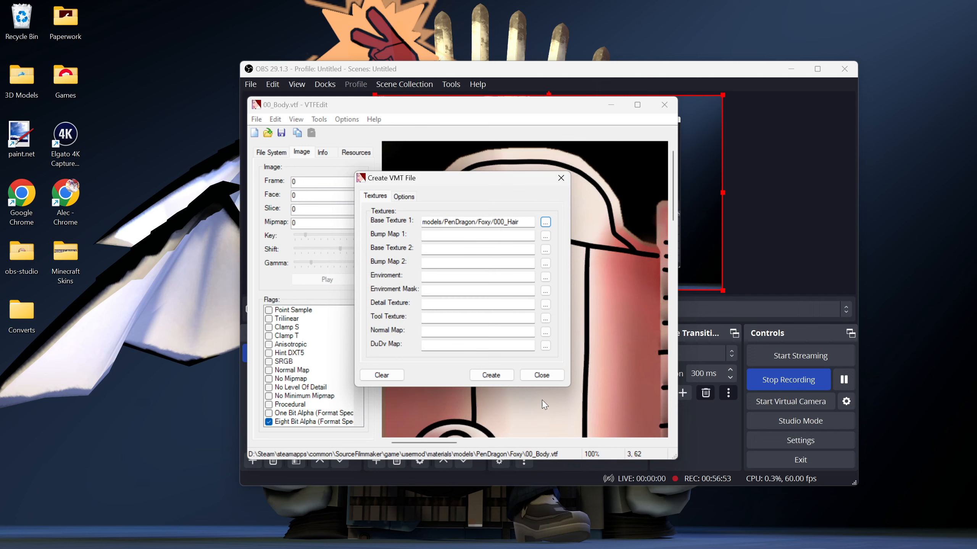
left_click(500, 379)
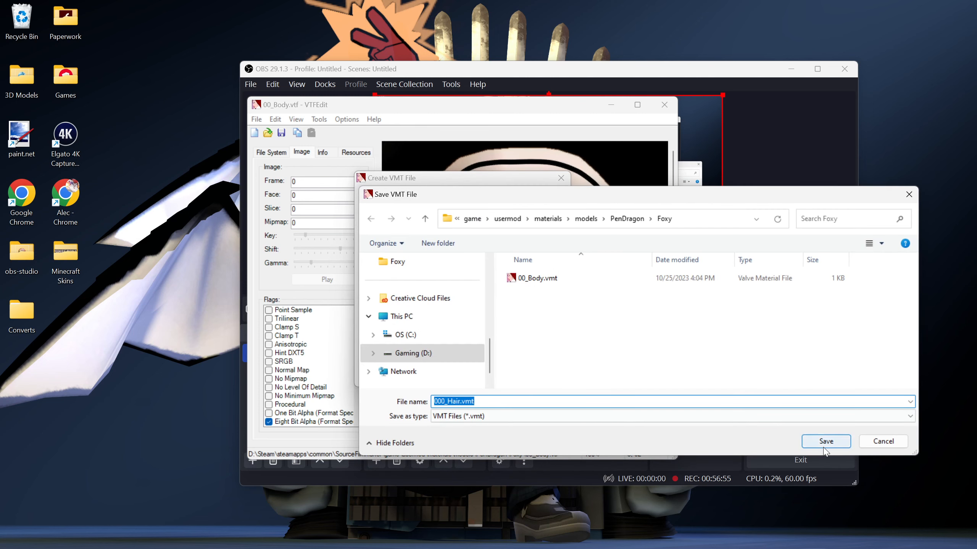
left_click(816, 435)
- Set 00_EyeIris.vtf as Base Texture 1, enable Alpha Test, and create 00_EyeIris.vmt in the PenDragon/Foxy materials folder
left_click(549, 226)
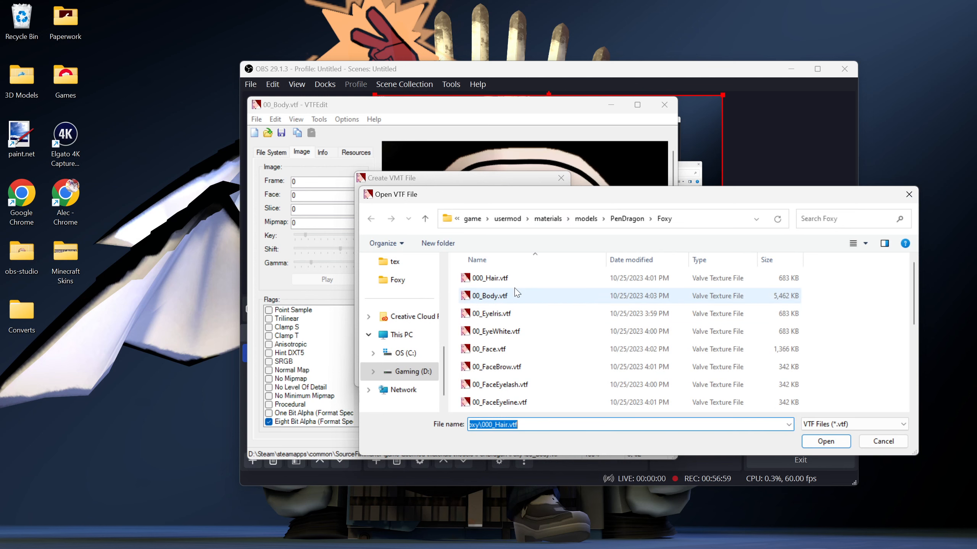
left_click(516, 316)
left_click(837, 445)
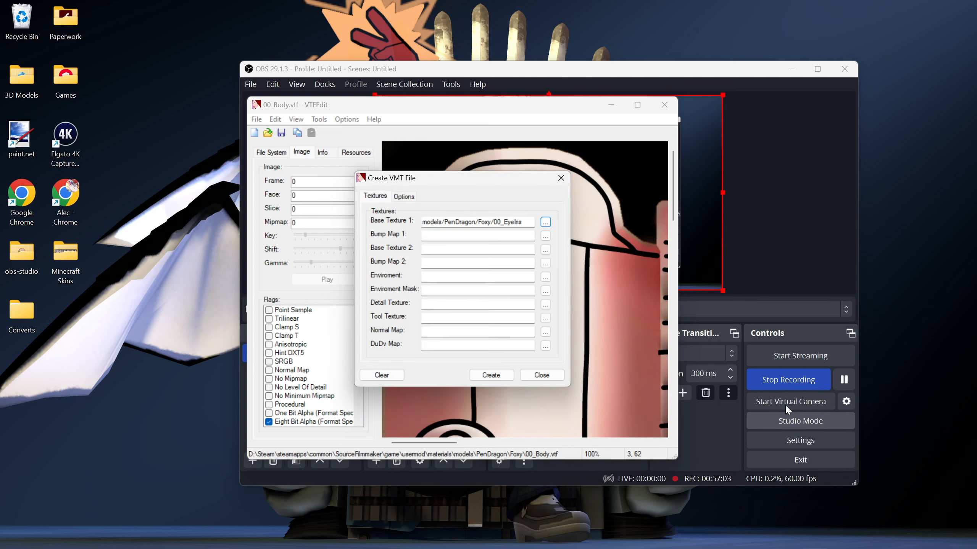
left_click(404, 197)
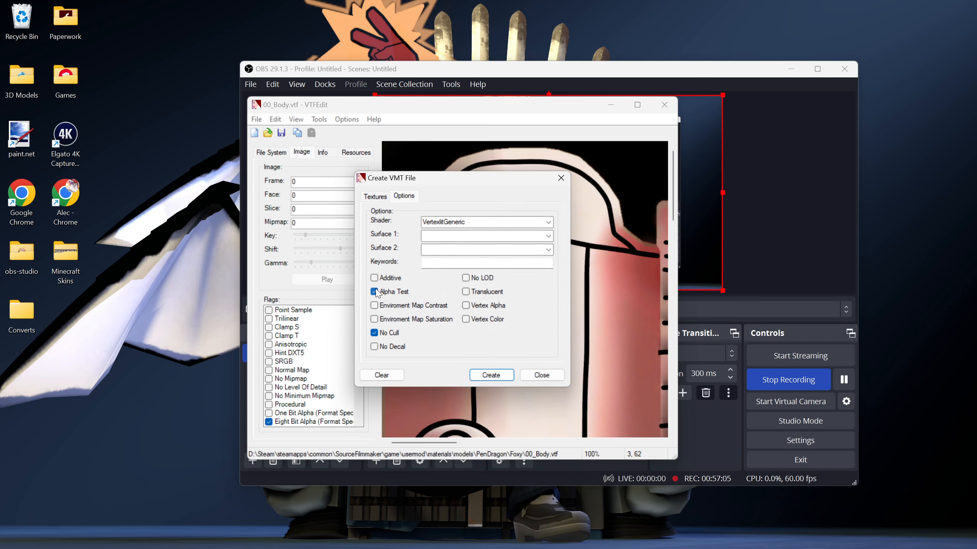
left_click(375, 197)
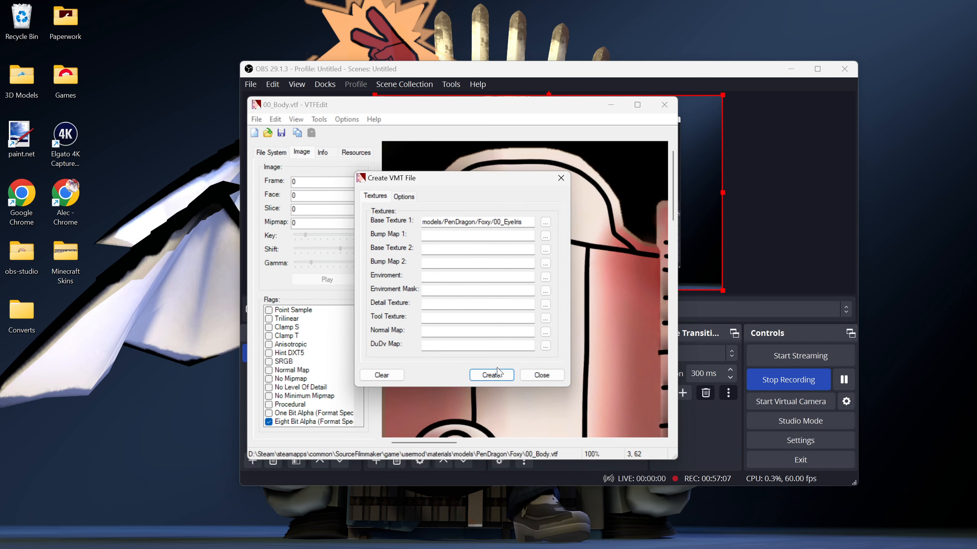
left_click(491, 375)
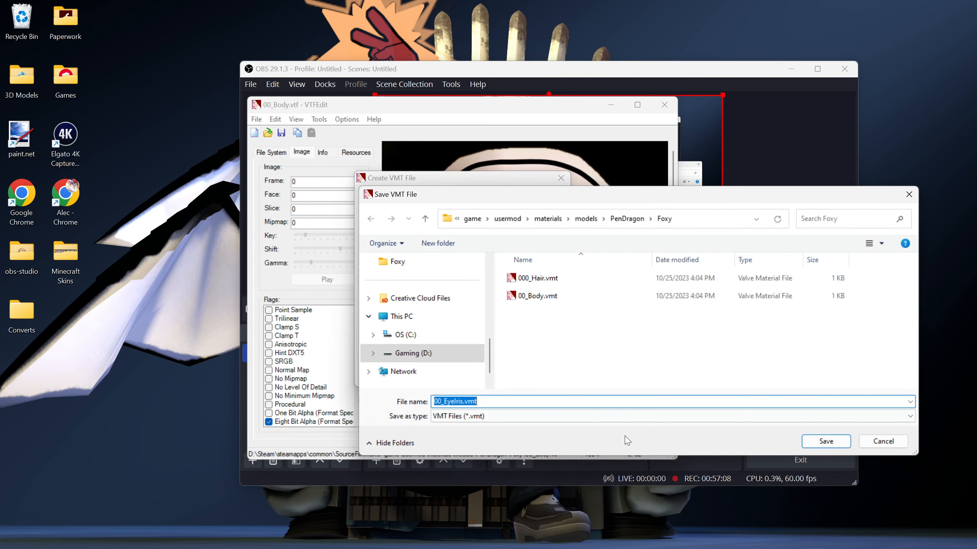
left_click(823, 443)
- Set 00_EyeWhite.vtf as Base Texture 1, disable Alpha Test, and create 00_EyeWhite.vmt in the PenDragon/Foxy materials folder
left_click(545, 223)
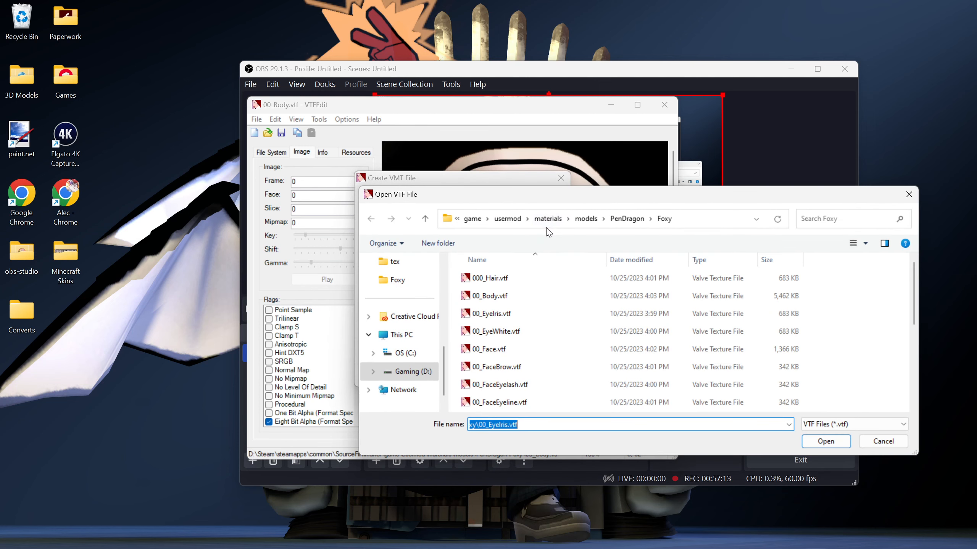
left_click(538, 331)
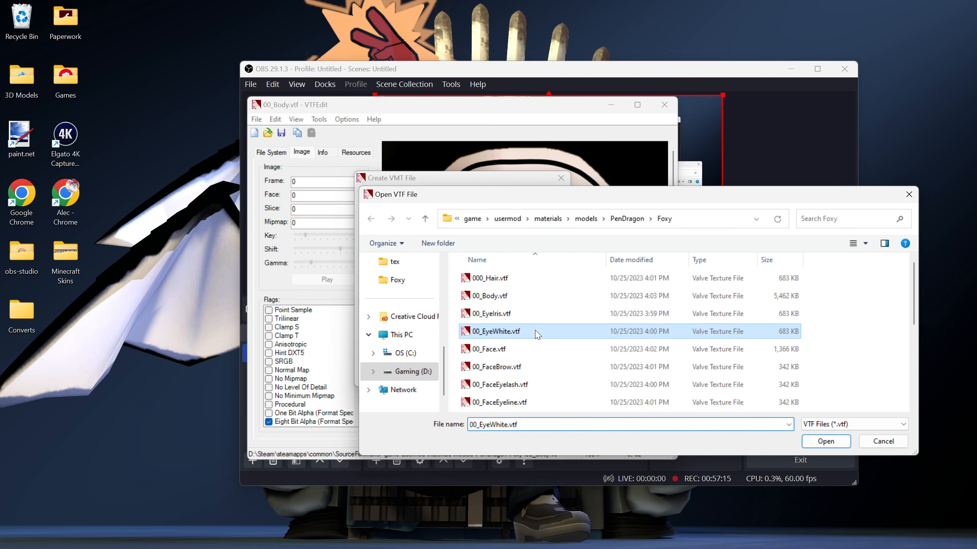
left_click(827, 441)
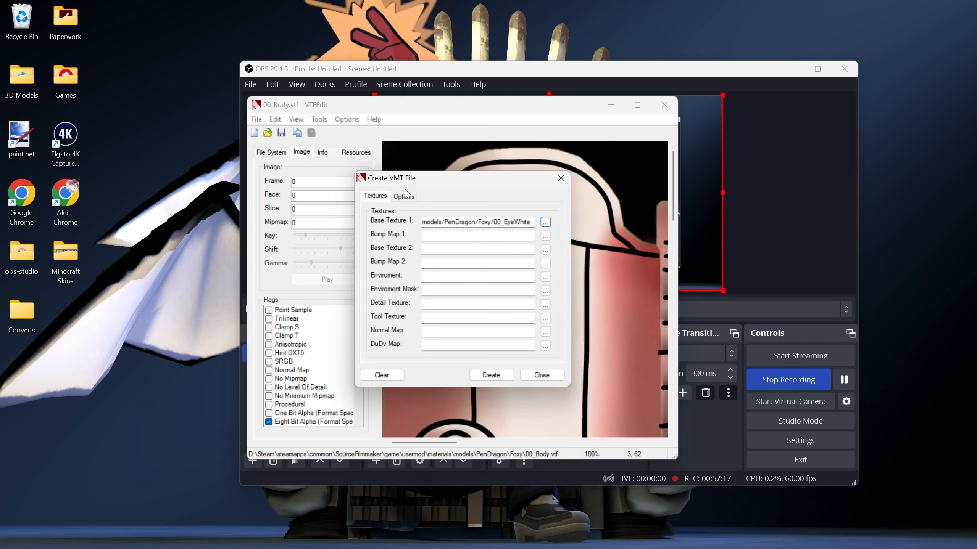
left_click(404, 195)
left_click(375, 293)
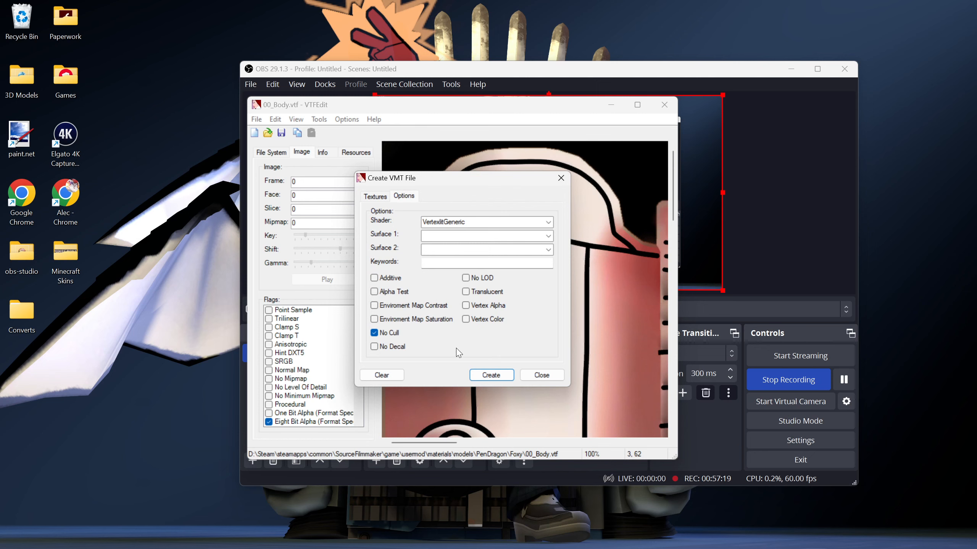
left_click(491, 375)
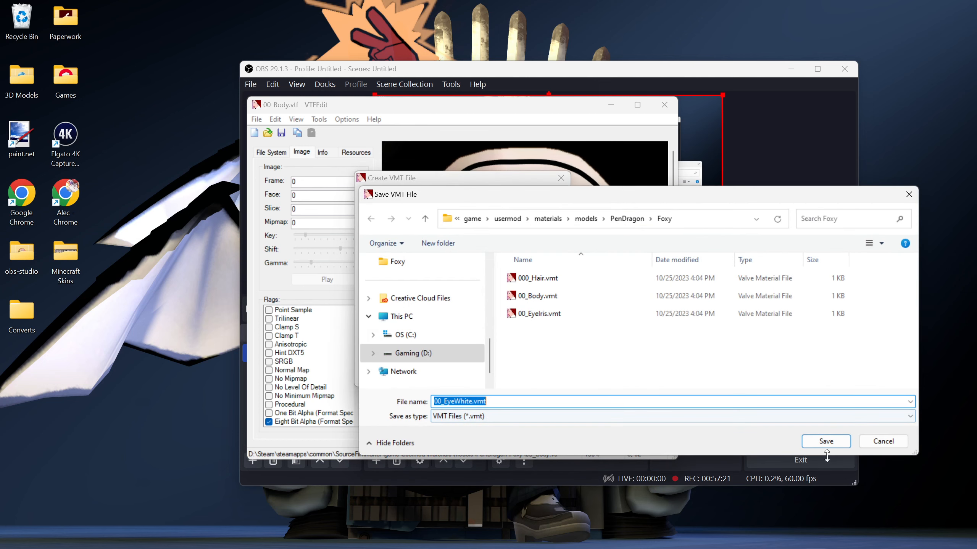
left_click(825, 441)
- Set 00_Face.vtf as Base Texture 1 and create 00_Face.vmt in the PenDragon/Foxy materials folder
left_click(370, 200)
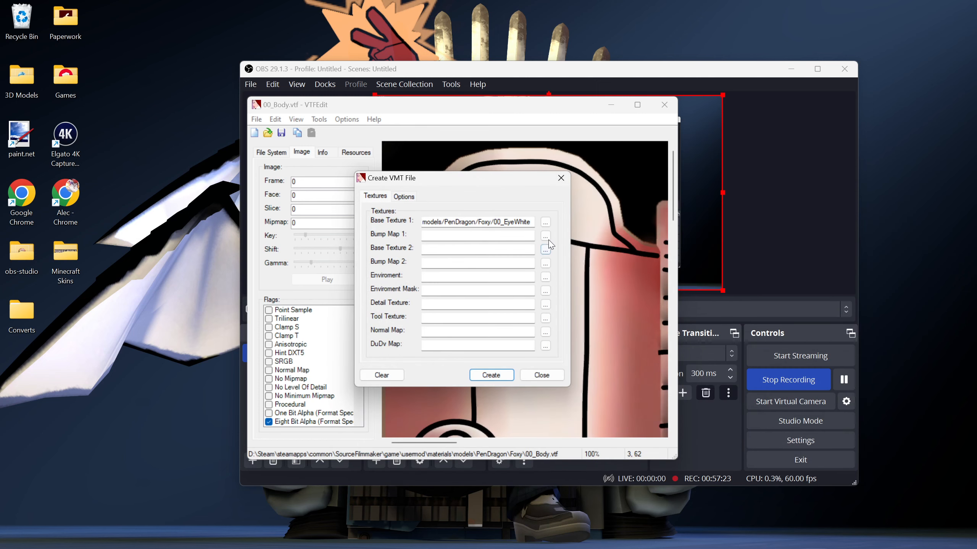
left_click(548, 221)
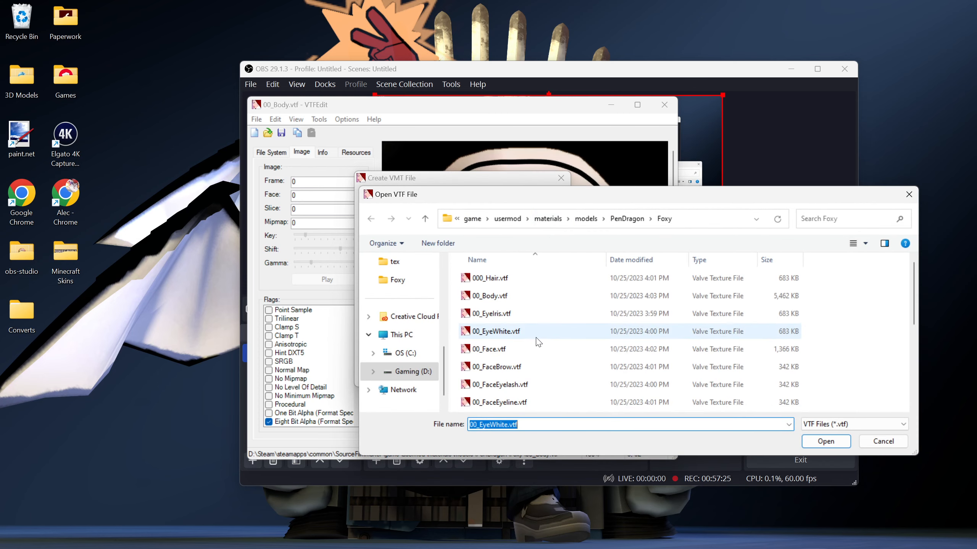
left_click(489, 349)
left_click(825, 442)
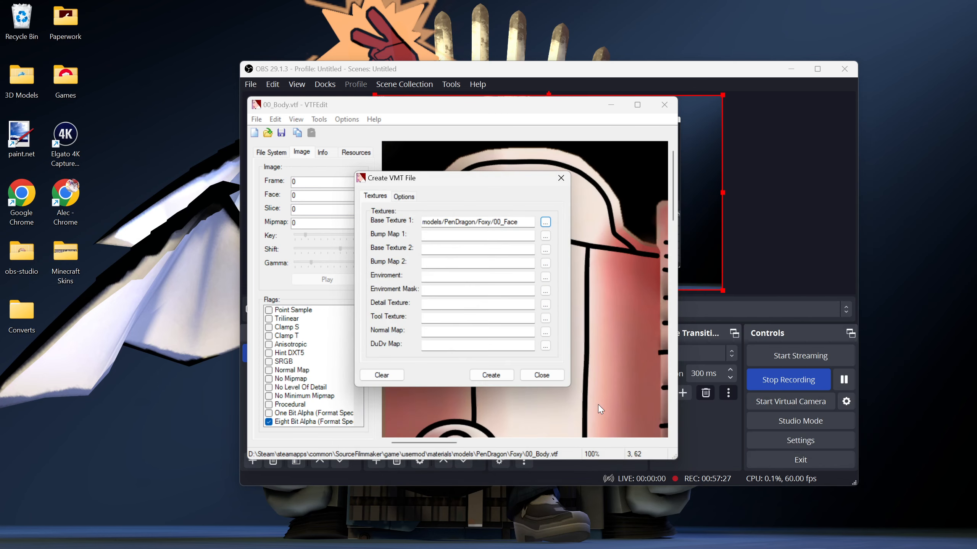
left_click(491, 375)
left_click(822, 441)
- Set 00_FaceBrow.vtf as Base Texture 1, enable Alpha Test, and create 00_FaceBrow.vmt in the PenDragon/Foxy materials folder
left_click(546, 221)
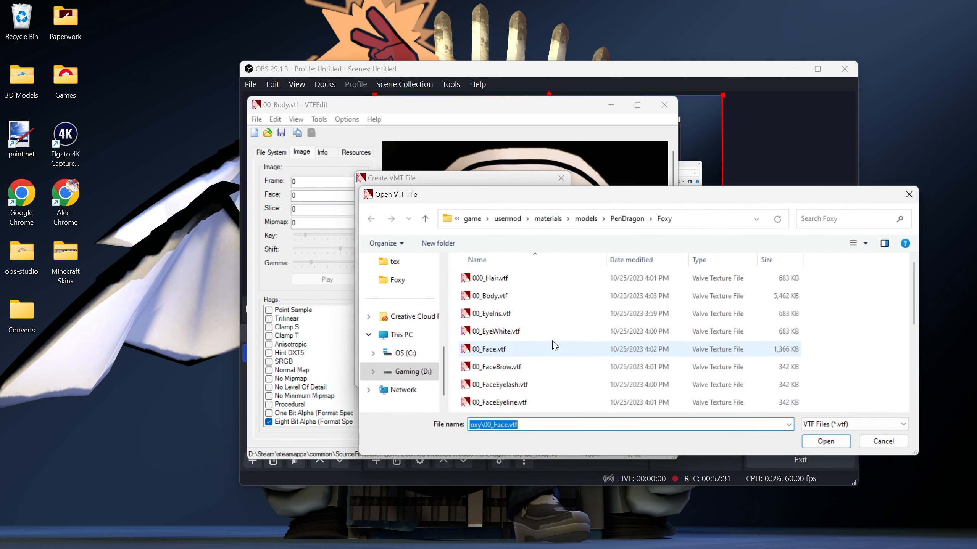
left_click(552, 368)
left_click(815, 442)
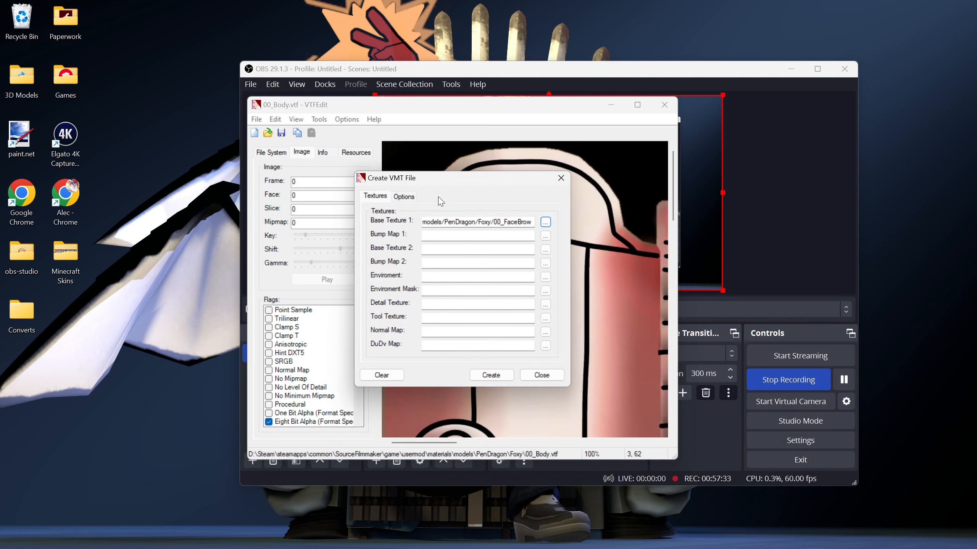
left_click(403, 195)
left_click(375, 292)
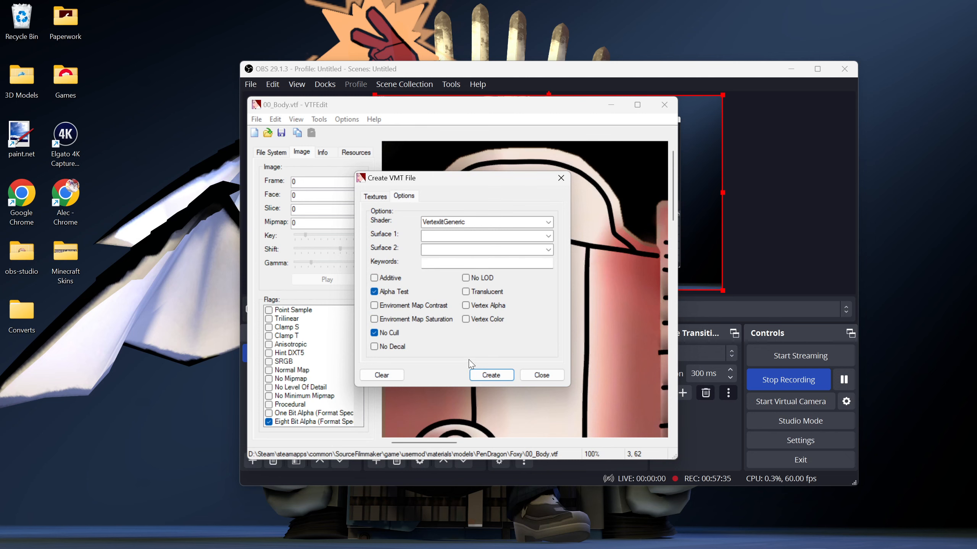
left_click(491, 375)
left_click(825, 442)
- Set 00_FaceEyelash.vtf as Base Texture 1, check the VMT options, and create 00_FaceEyelash.vmt in the PenDragon/Foxy materials folder
left_click(376, 198)
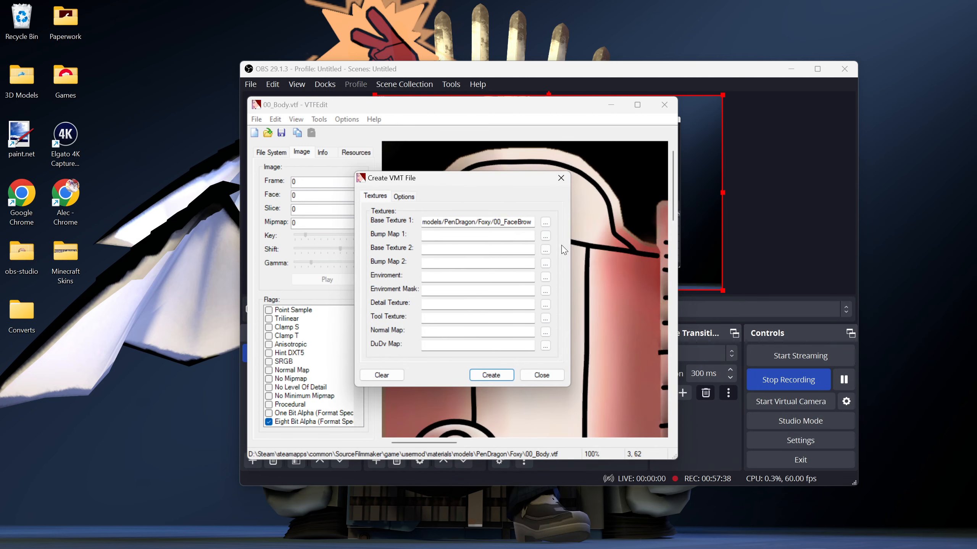
left_click(545, 222)
left_click(551, 386)
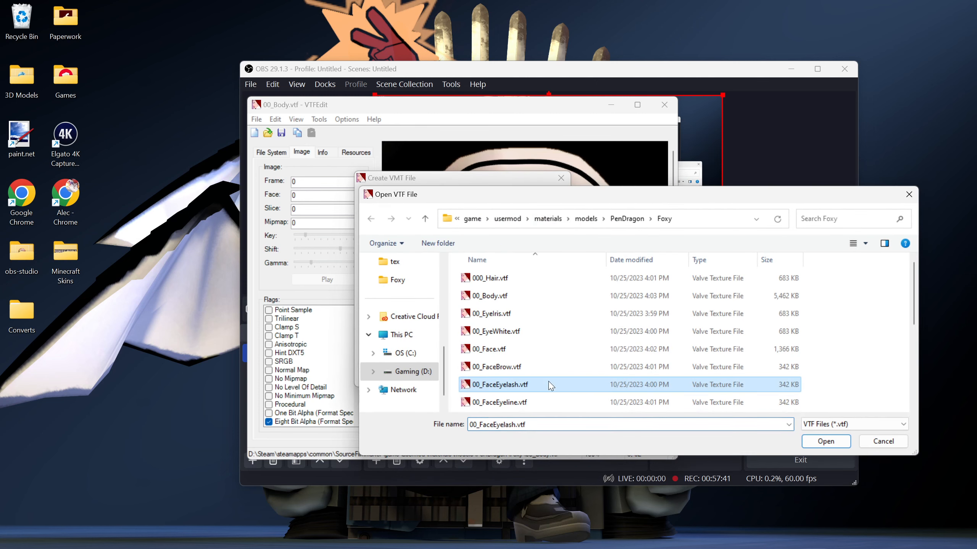
left_click(807, 444)
left_click(408, 197)
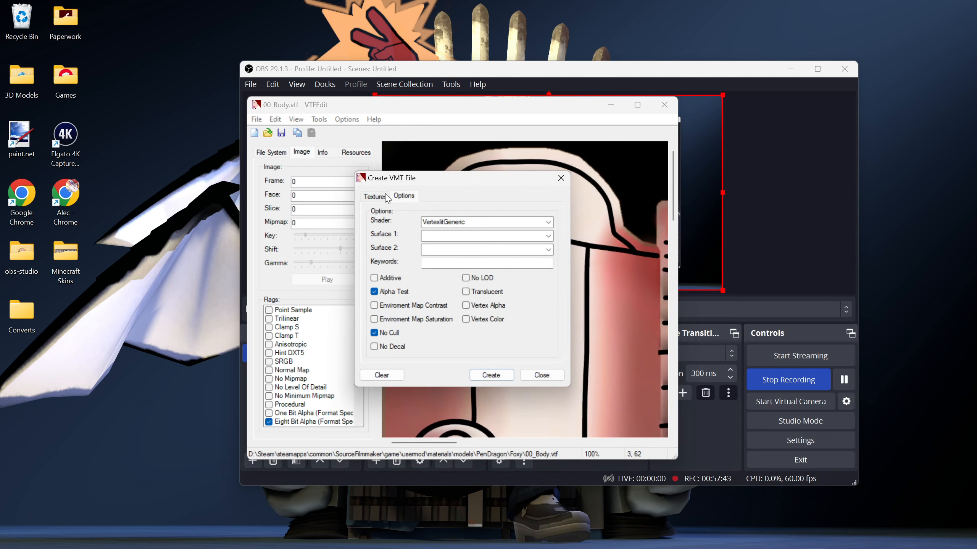
left_click(383, 198)
left_click(493, 372)
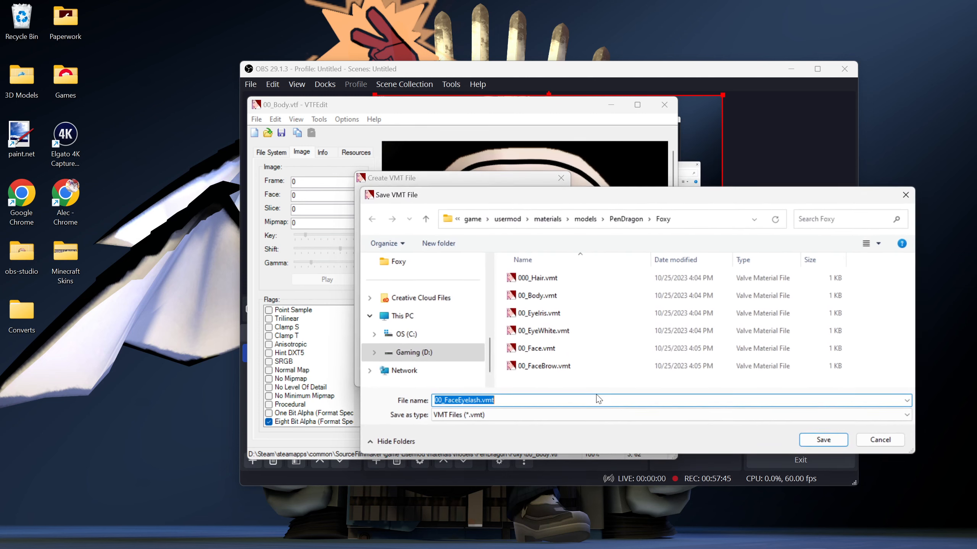
left_click(819, 438)
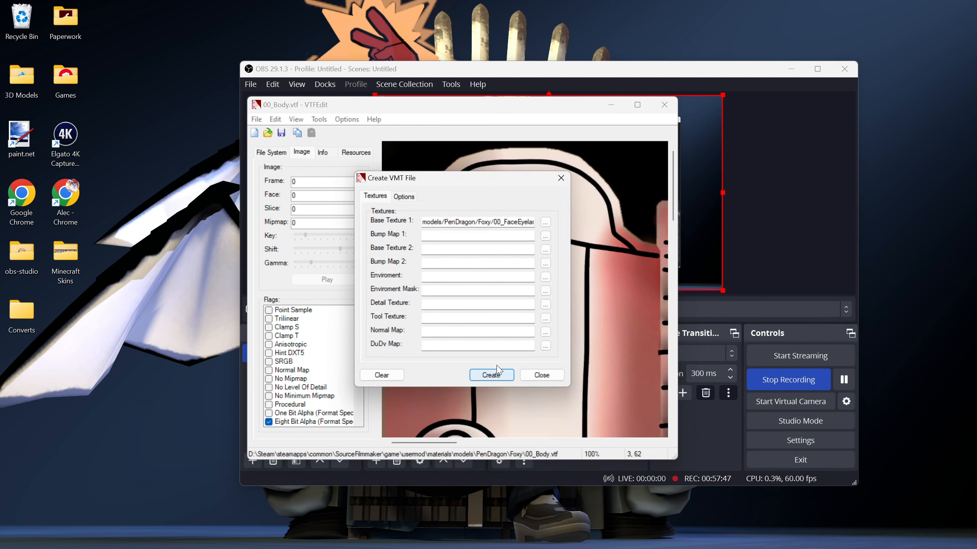
- Set 00_FaceEyeline.vtf as Base Texture 1 and create 00_FaceEyeline.vmt in the PenDragon/Foxy materials folder
left_click(545, 222)
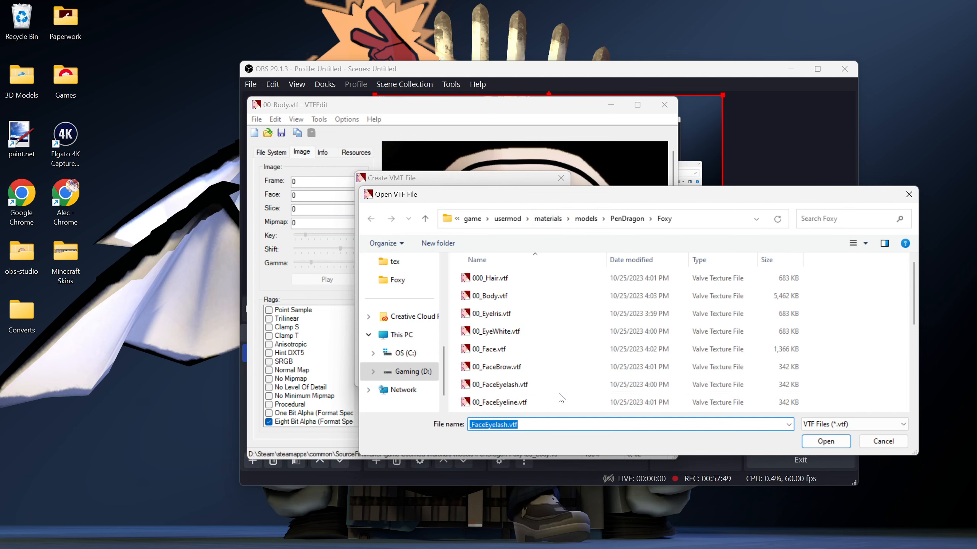
left_click(551, 402)
left_click(825, 442)
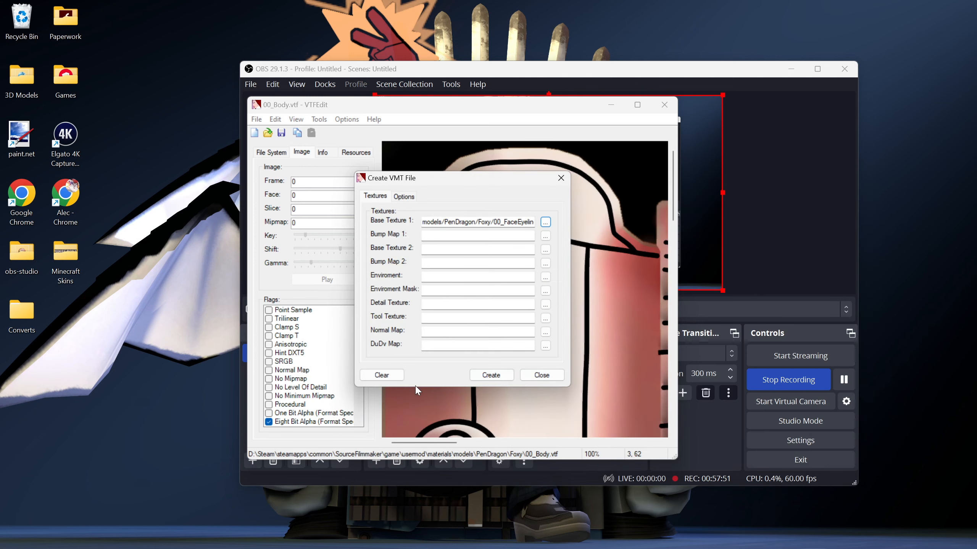
left_click(491, 375)
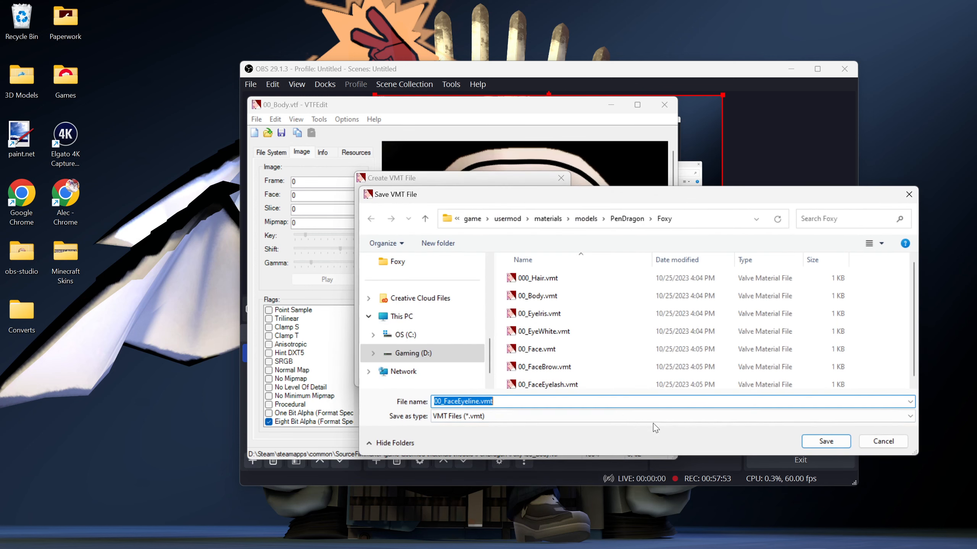
left_click(825, 441)
- Set 00_FaceMouth.vtf as Base Texture 1, disable Alpha Test, and create 00_FaceMouth.vmt in the PenDragon/Foxy materials folder
left_click(405, 196)
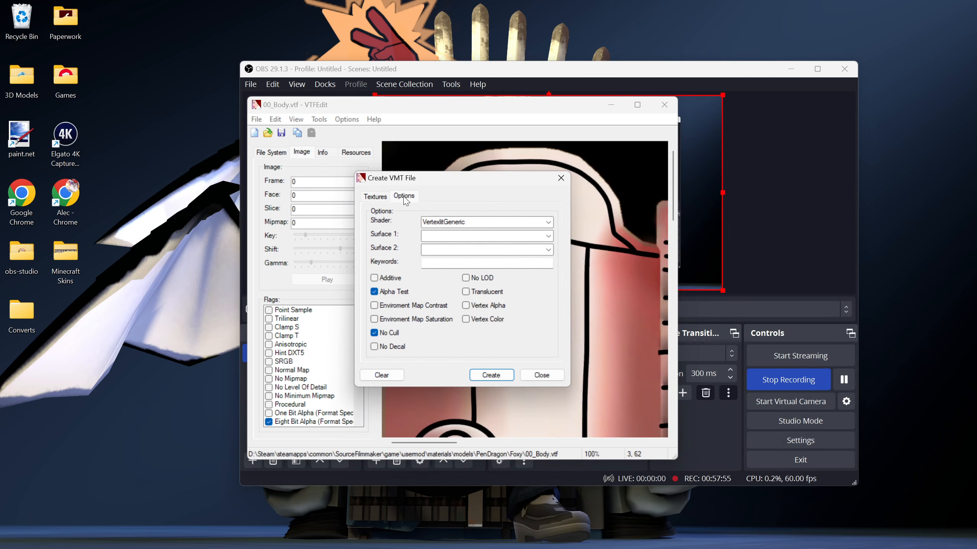
left_click(377, 196)
left_click(545, 223)
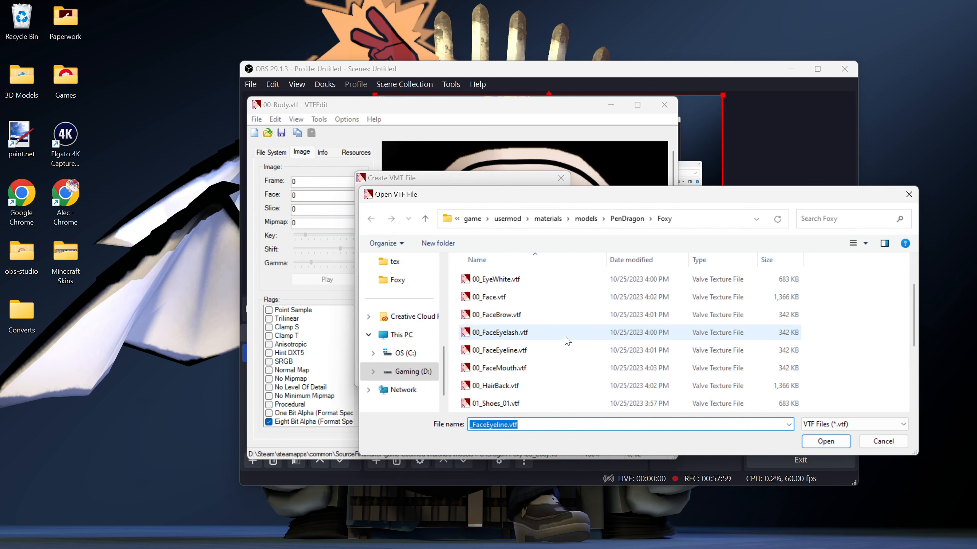
left_click(533, 369)
left_click(825, 442)
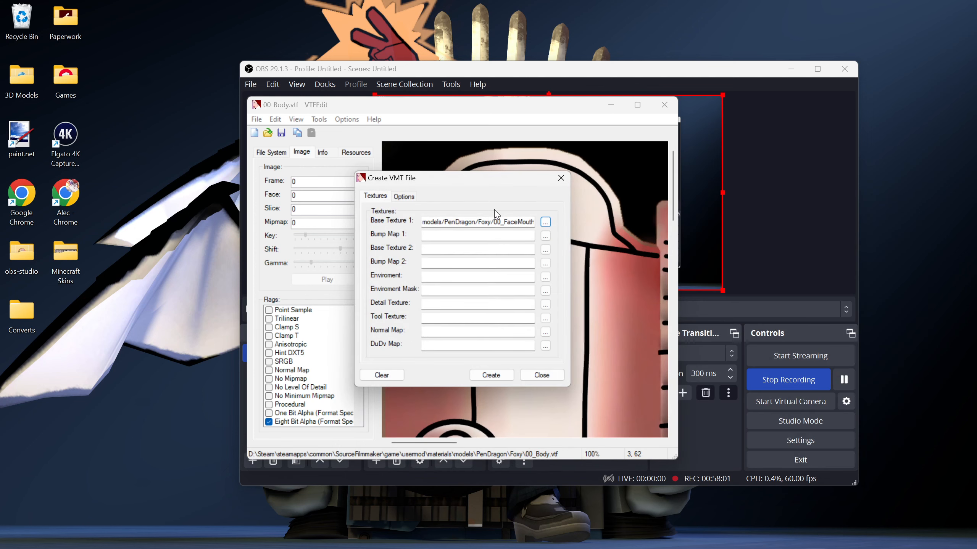
left_click(404, 196)
left_click(375, 292)
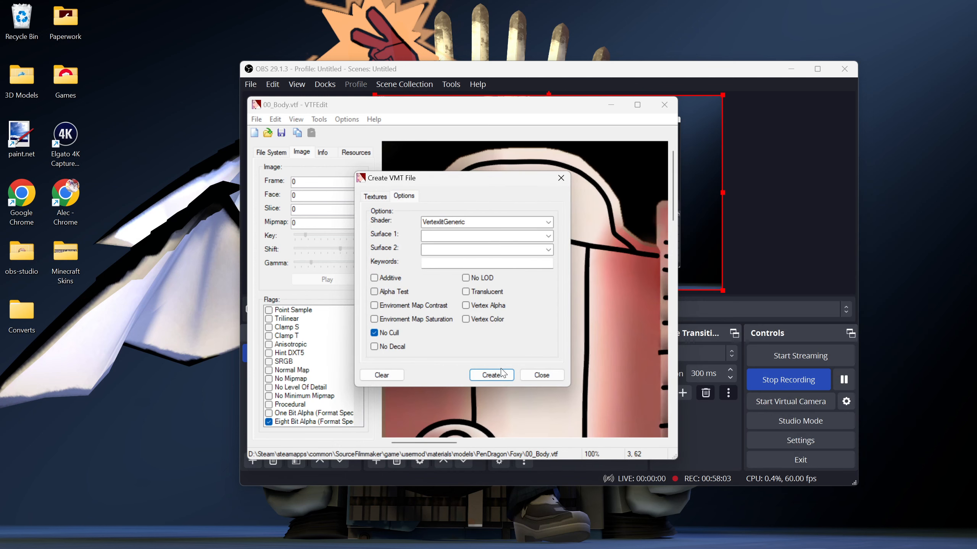
left_click(491, 375)
left_click(824, 442)
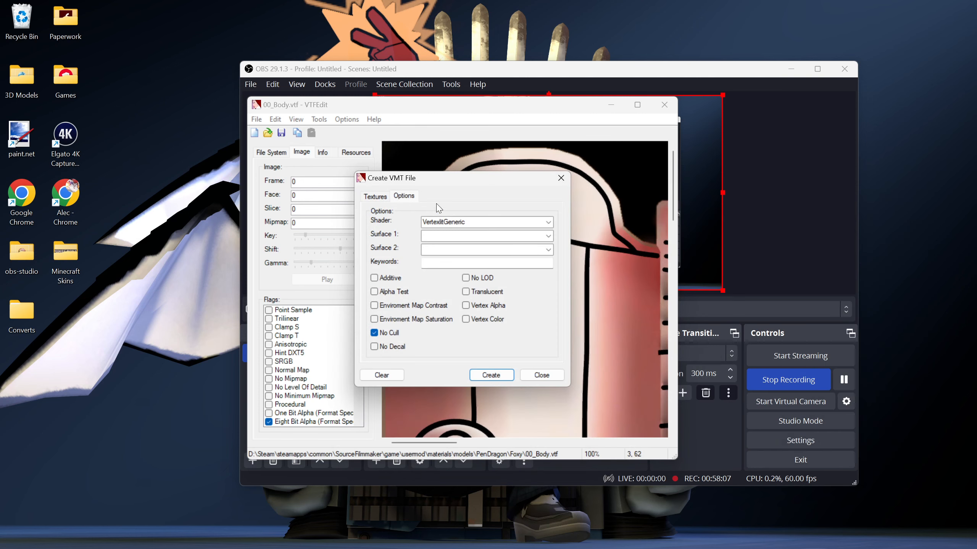
- Set 00_HairBack.vtf as Base Texture 1 and create 00_HairBack.vmt in the PenDragon/Foxy materials folder
left_click(373, 198)
left_click(545, 222)
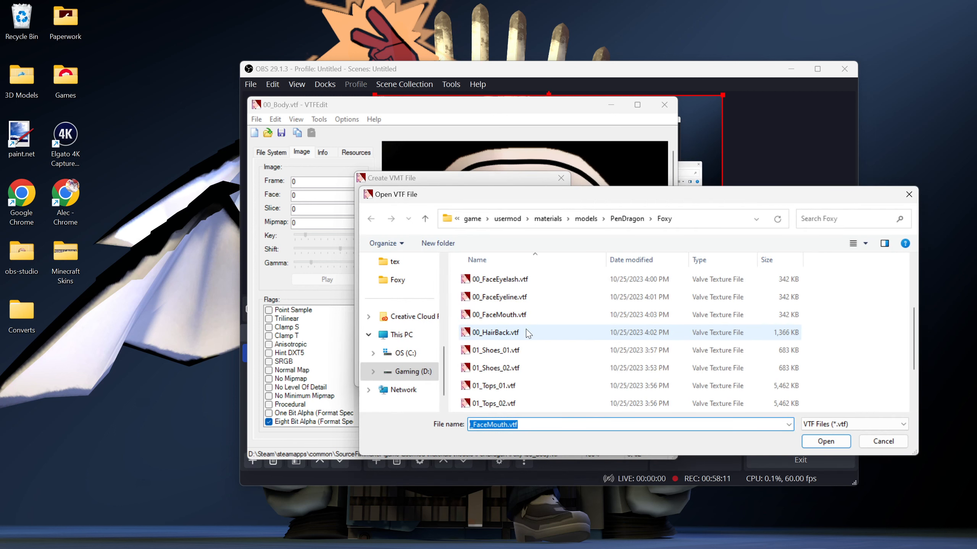
left_click(528, 333)
left_click(824, 442)
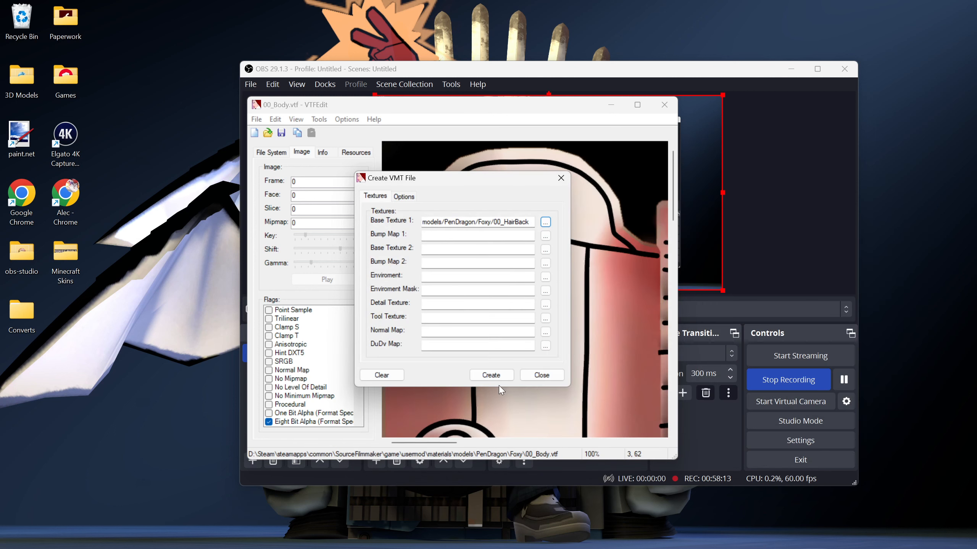
left_click(492, 375)
left_click(822, 443)
- Set 01_Shoes_01.vtf as Base Texture 1 and create 01_Shoes_01.vmt in the PenDragon/Foxy materials folder
left_click(544, 223)
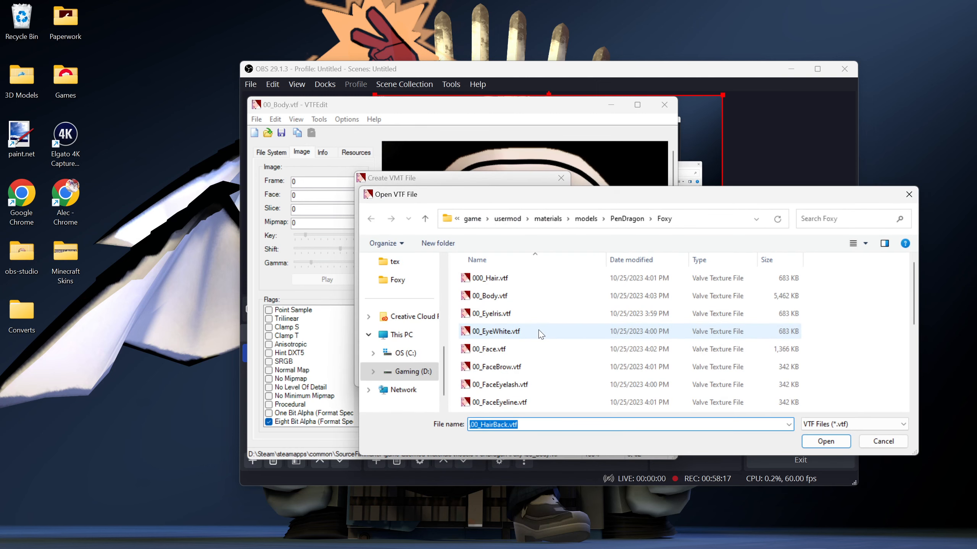
scroll(541, 335, "down", 2)
left_click(529, 352)
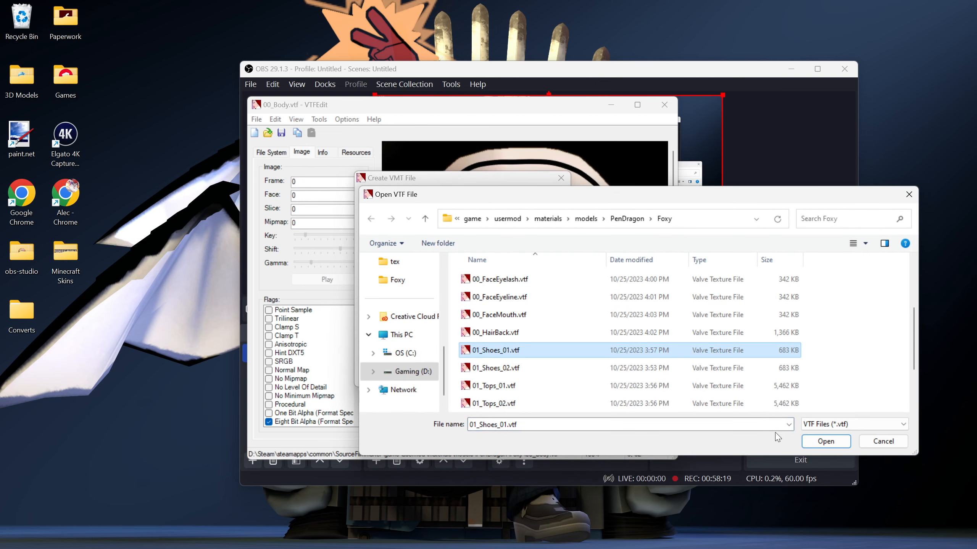
left_click(816, 442)
left_click(485, 376)
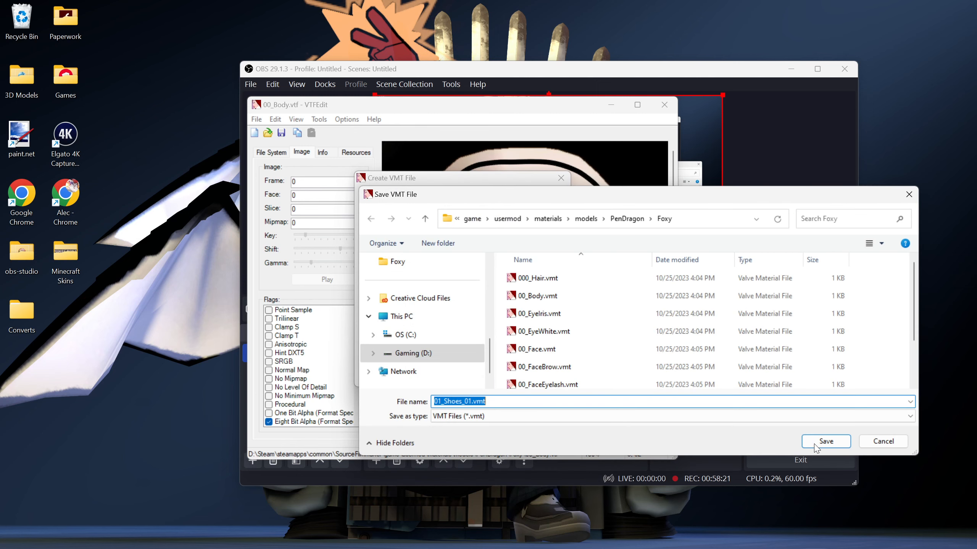
left_click(823, 442)
- Set 01_Shoes_02.vtf as Base Texture 1 and create 01_Shoes_02.vmt in the PenDragon/Foxy materials folder
left_click(544, 224)
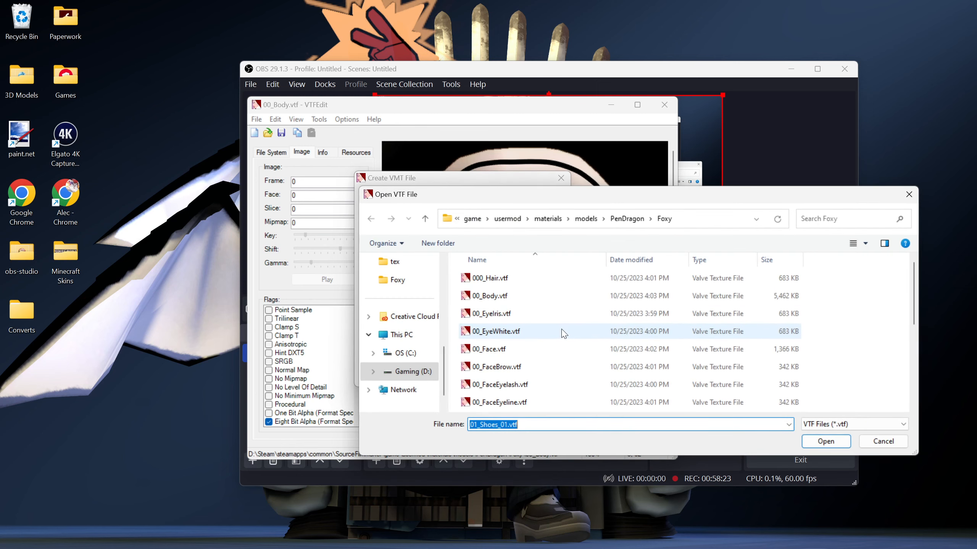
scroll(564, 334, "down", 3)
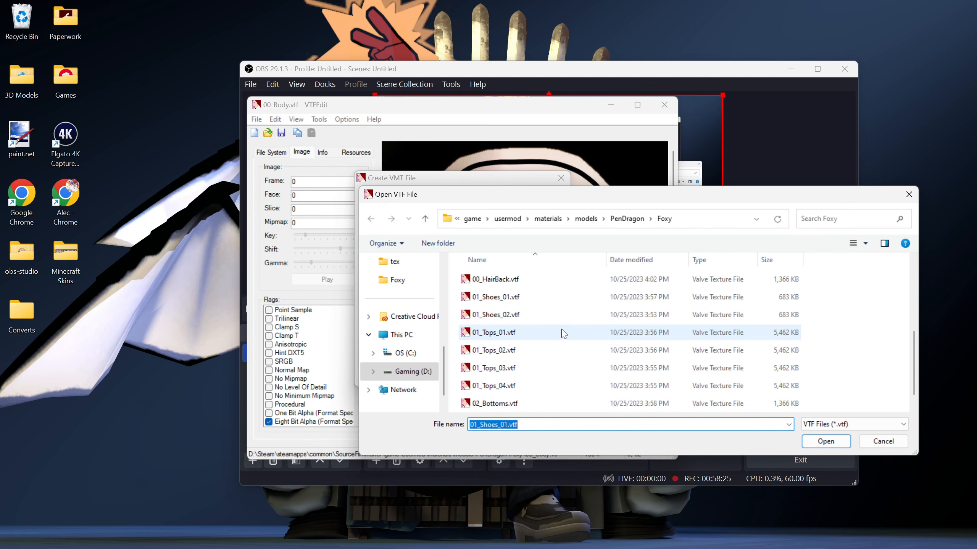
left_click(554, 314)
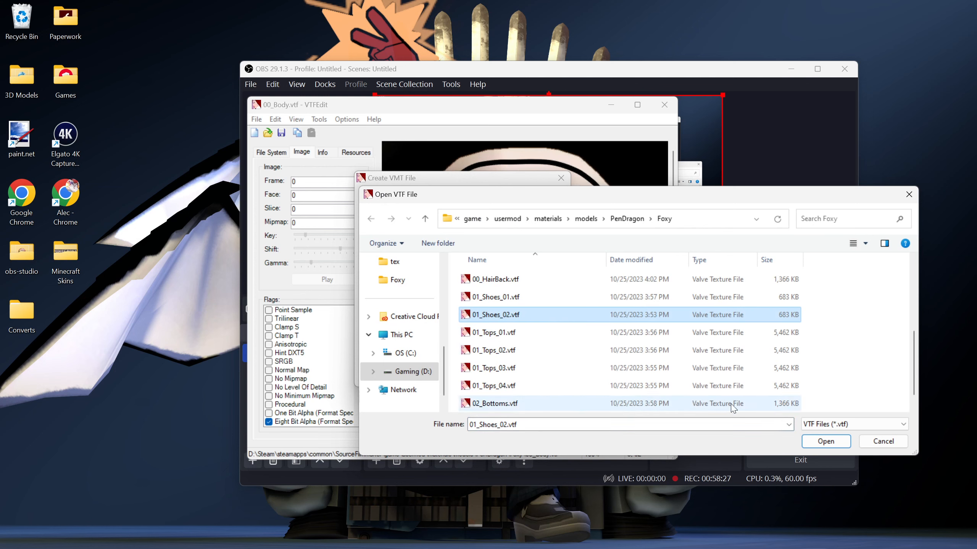
left_click(825, 442)
left_click(491, 375)
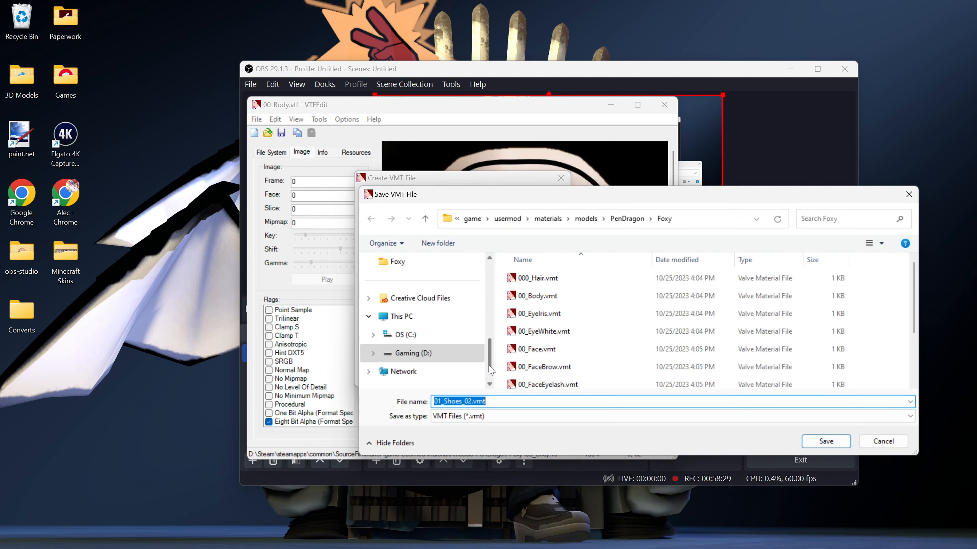
left_click(826, 442)
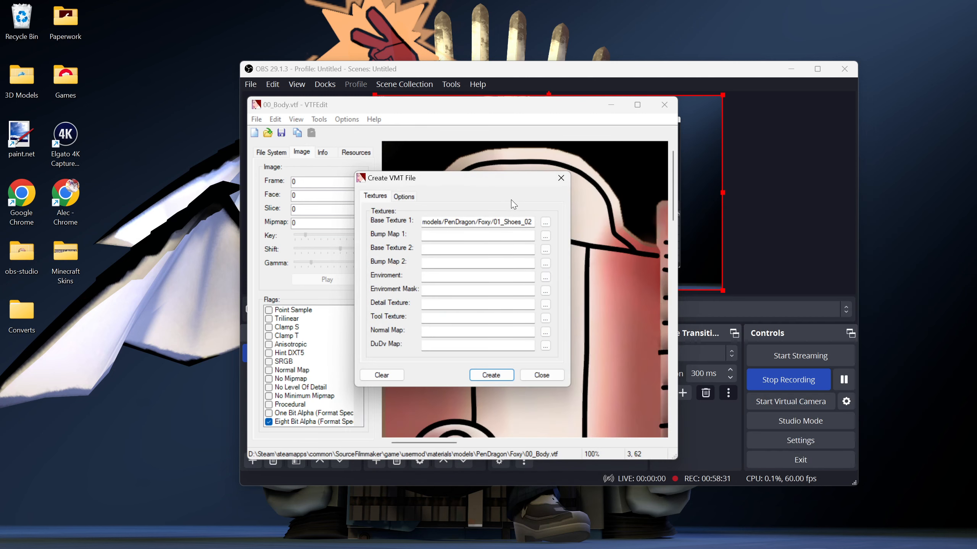
- Set 01_Tops_01.vtf as Base Texture 1 and create 01_Tops_01.vmt in the PenDragon/Foxy materials folder
left_click(546, 224)
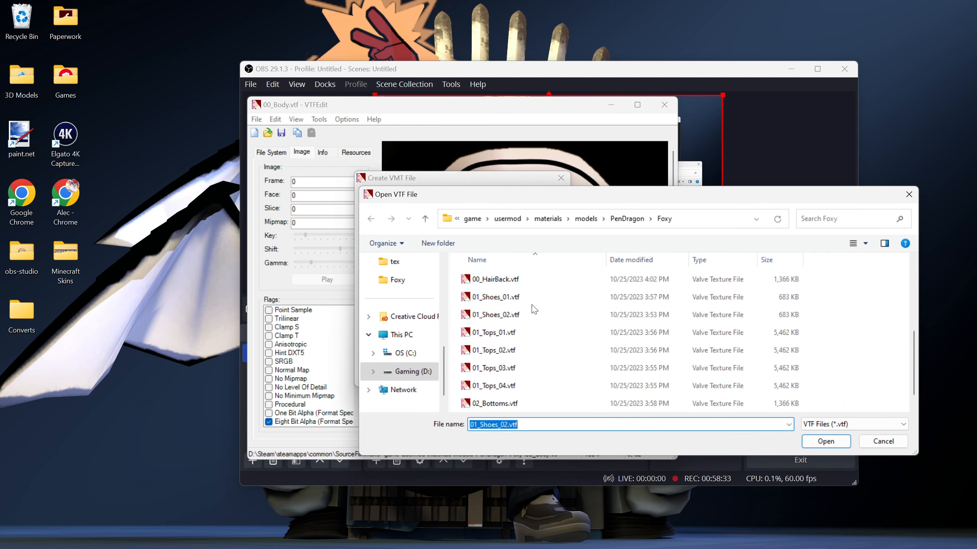
left_click(524, 335)
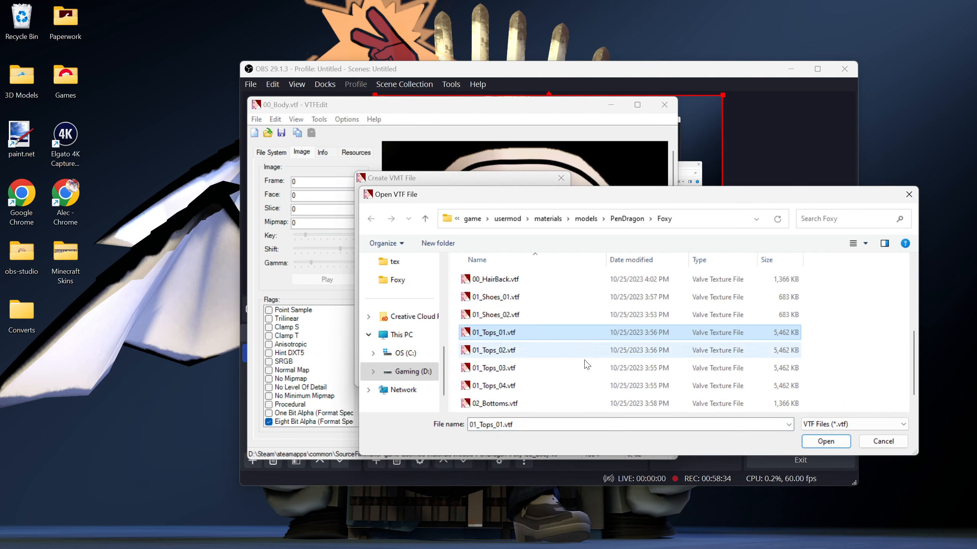
left_click(821, 446)
left_click(491, 376)
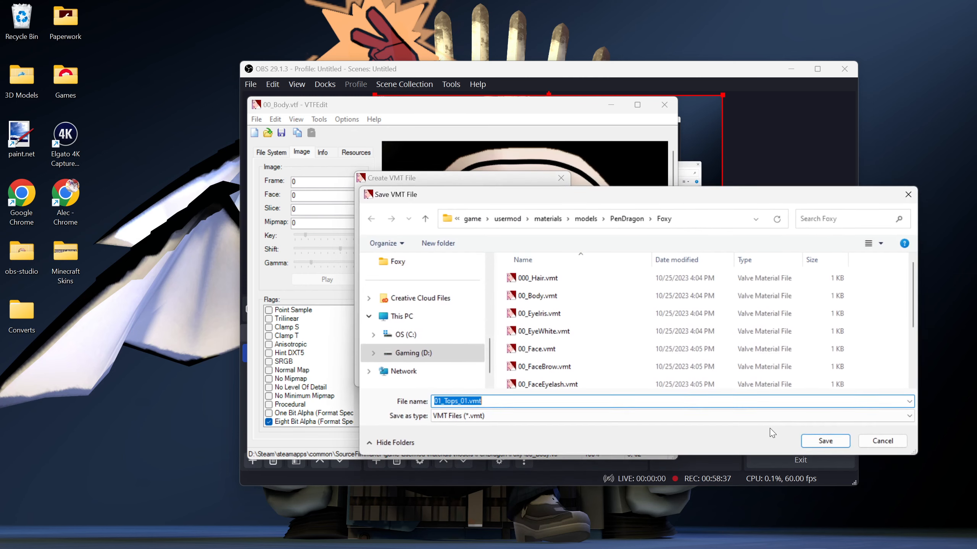
left_click(825, 442)
- Set 01_Tops_02.vtf as Base Texture 1 and create 01_Tops_02.vmt in the PenDragon/Foxy materials folder
left_click(545, 222)
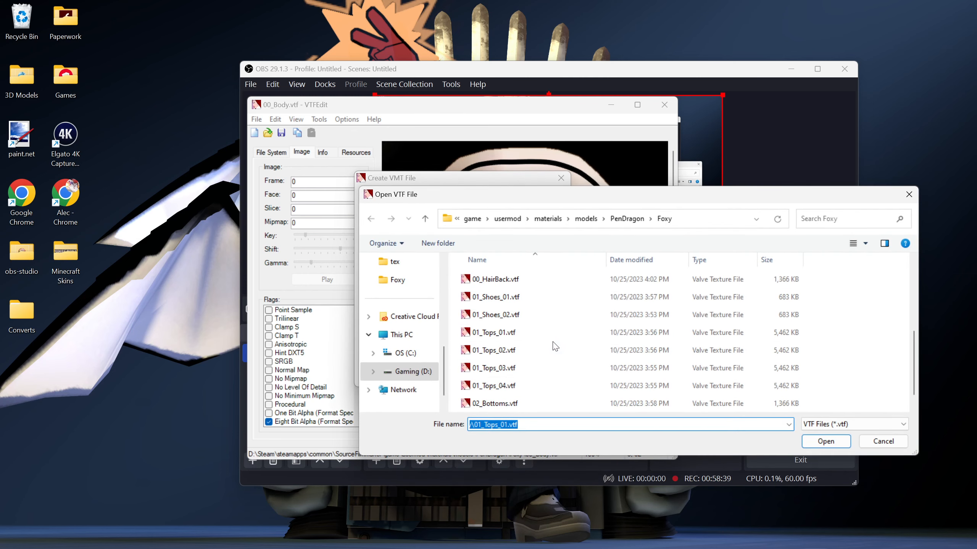
left_click(524, 350)
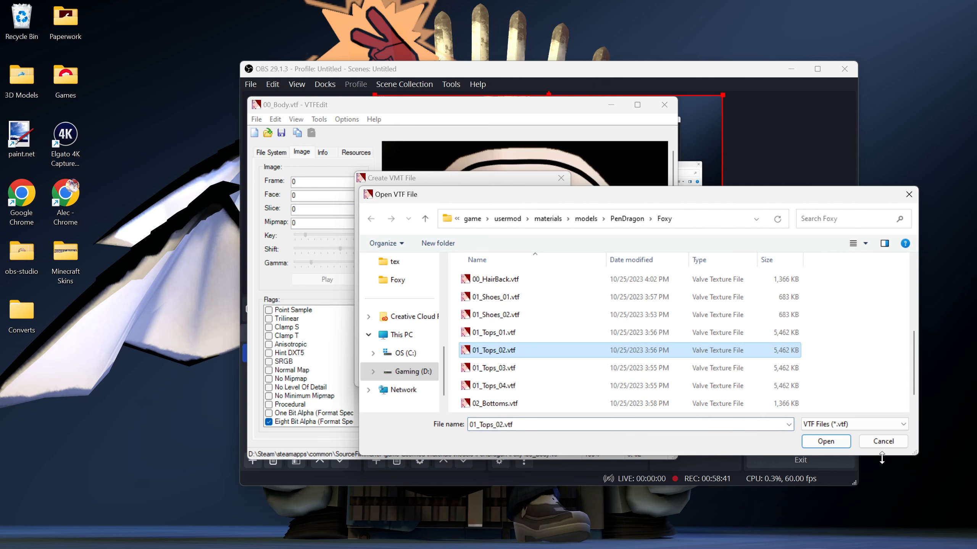
left_click(831, 446)
left_click(491, 376)
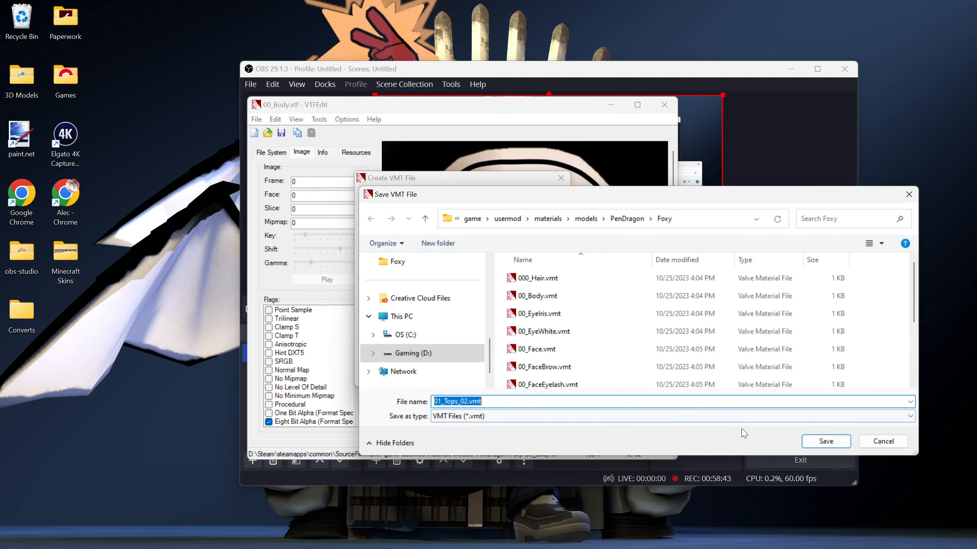
left_click(812, 442)
- Set 01_Tops_03.vtf as Base Texture 1 and create 01_Tops_03.vmt in the PenDragon/Foxy materials folder
left_click(552, 228)
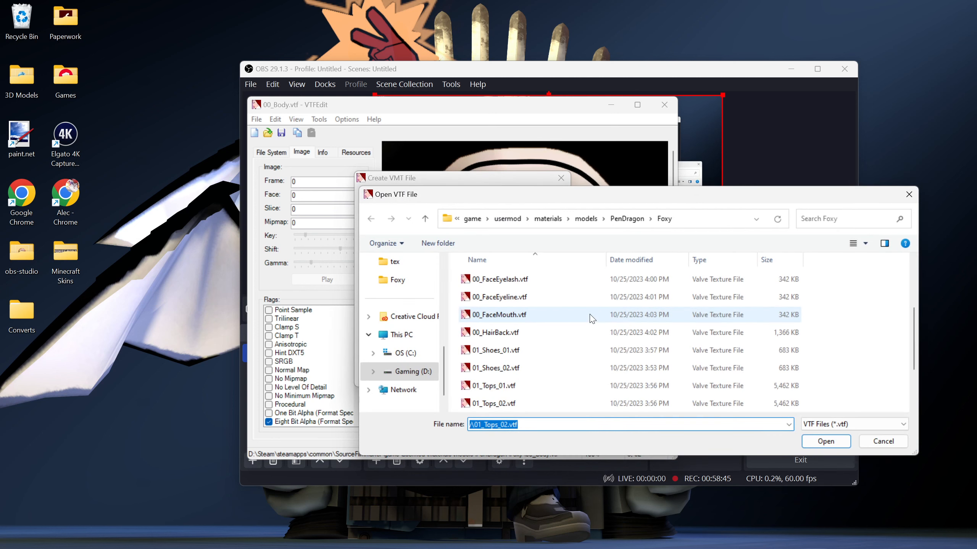
scroll(592, 319, "down", 1)
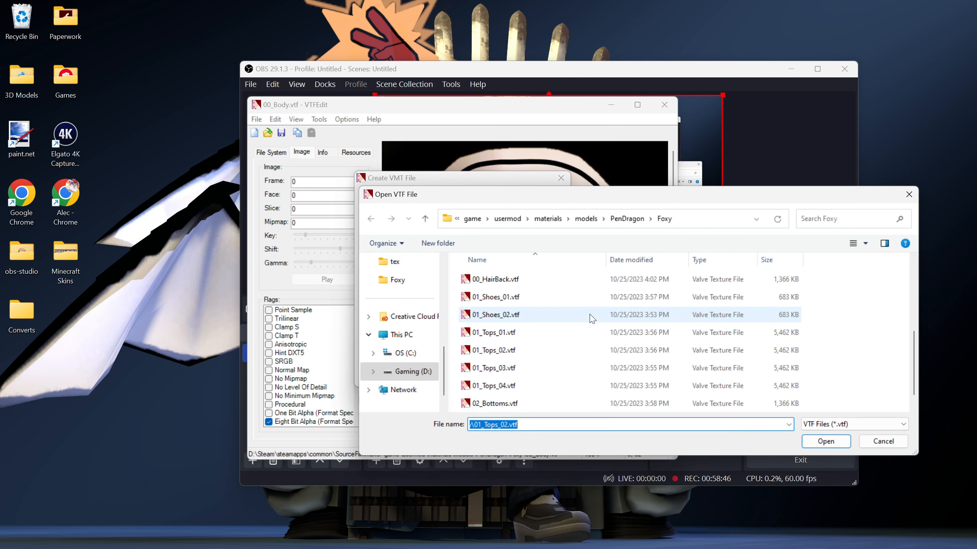
left_click(537, 367)
left_click(812, 441)
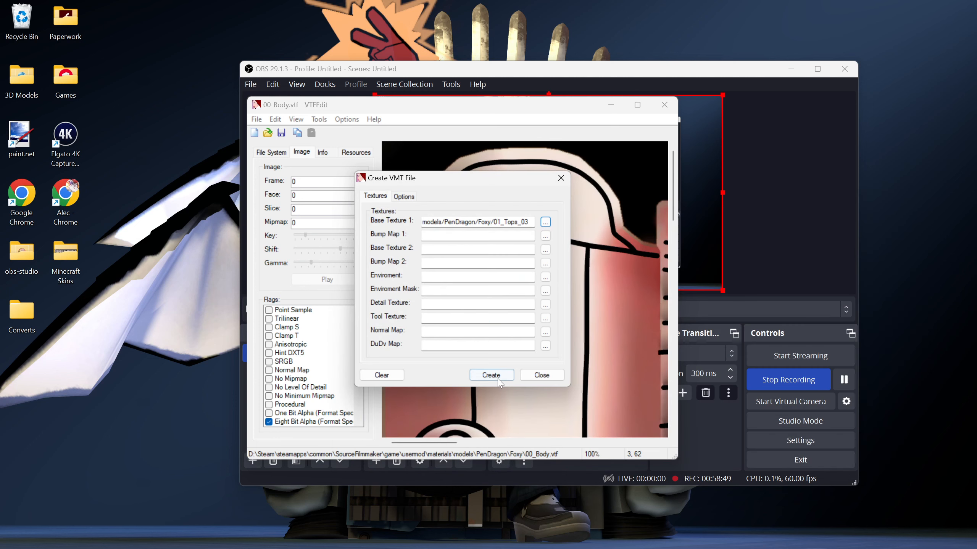
left_click(510, 383)
left_click(826, 442)
- Set 01_Tops_04.vtf as Base Texture 1 and create 01_Tops_04.vmt in the PenDragon/Foxy materials folder
left_click(546, 223)
scroll(538, 299, "down", 4)
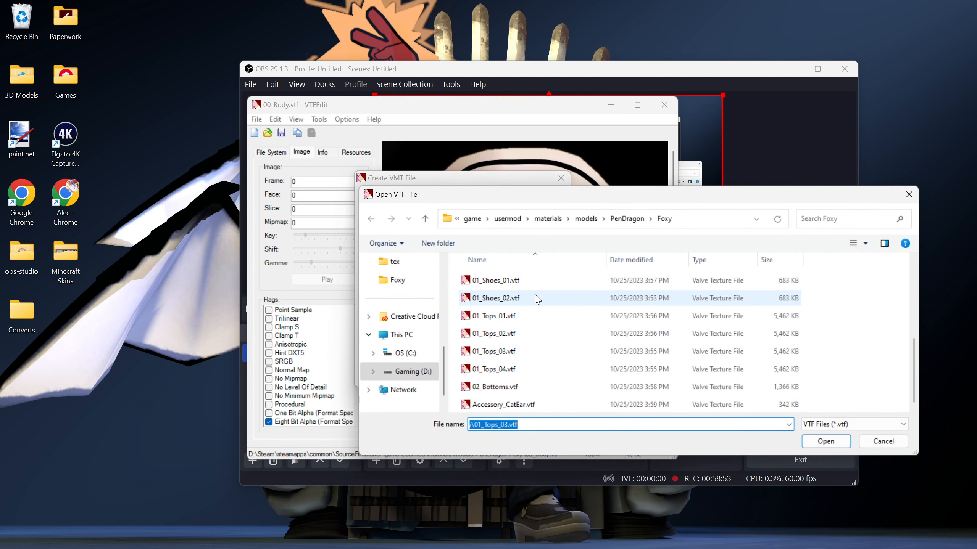
left_click(508, 370)
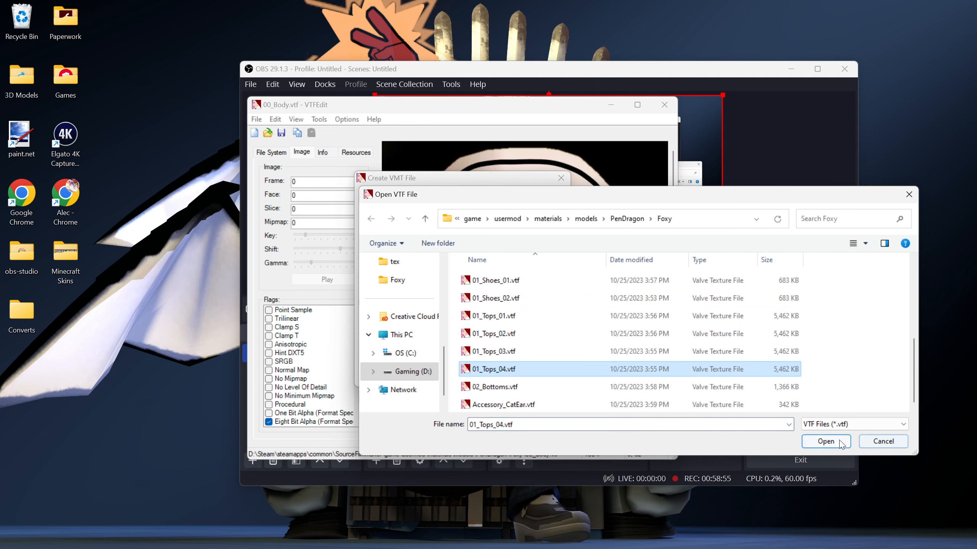
double_click(508, 370)
left_click(491, 375)
left_click(823, 442)
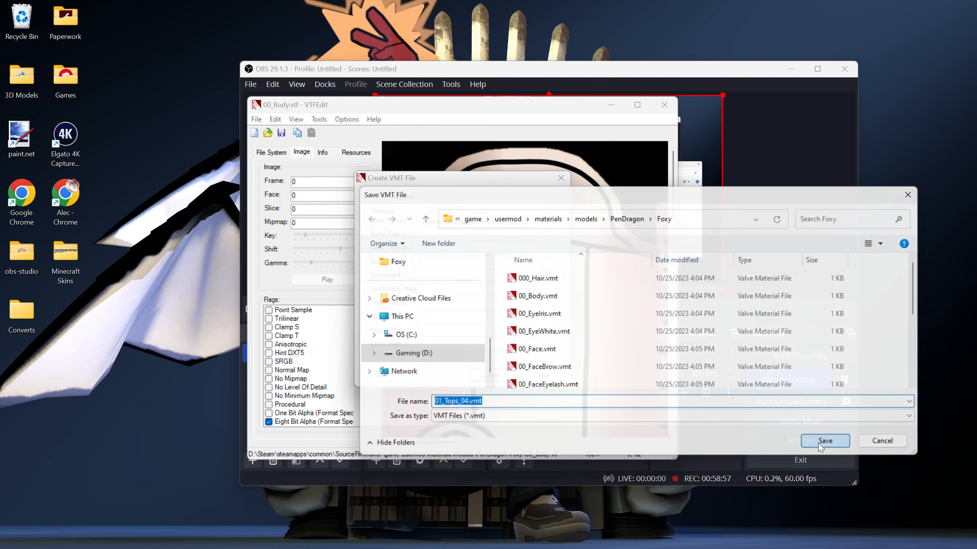
- Set 02_Bottoms.vtf as Base Texture 1 and create 02_Bottoms.vmt in the PenDragon/Foxy materials folder
left_click(546, 224)
scroll(519, 327, "down", 4)
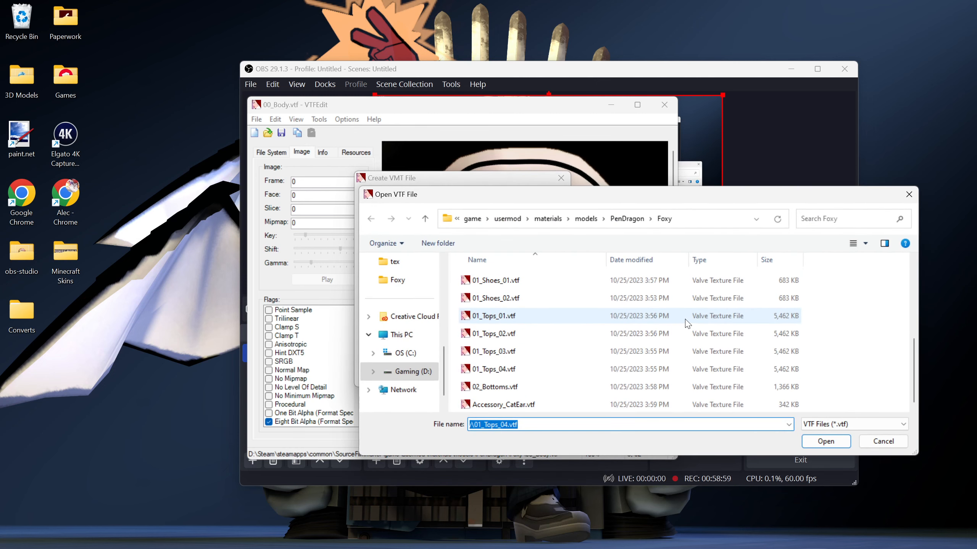
left_click(520, 390)
left_click(825, 442)
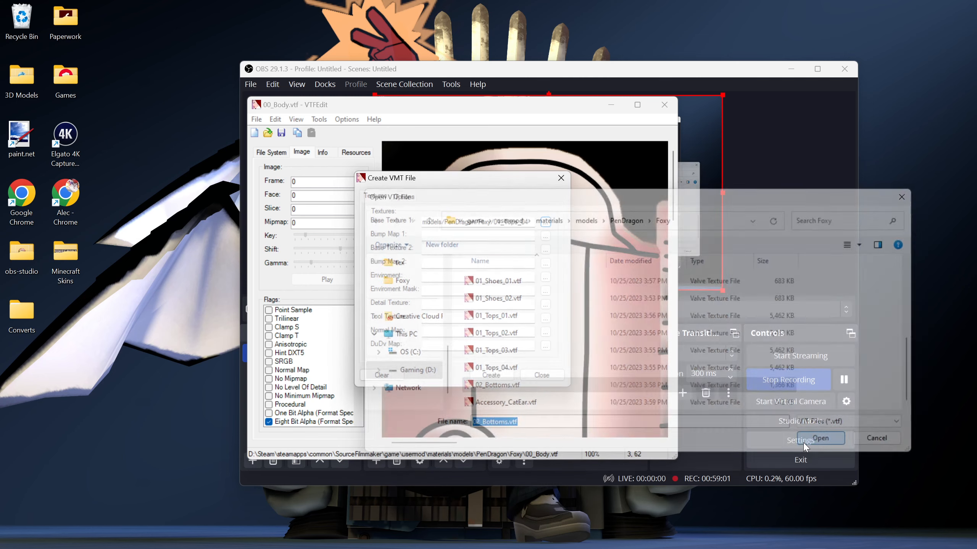
left_click(491, 375)
left_click(823, 440)
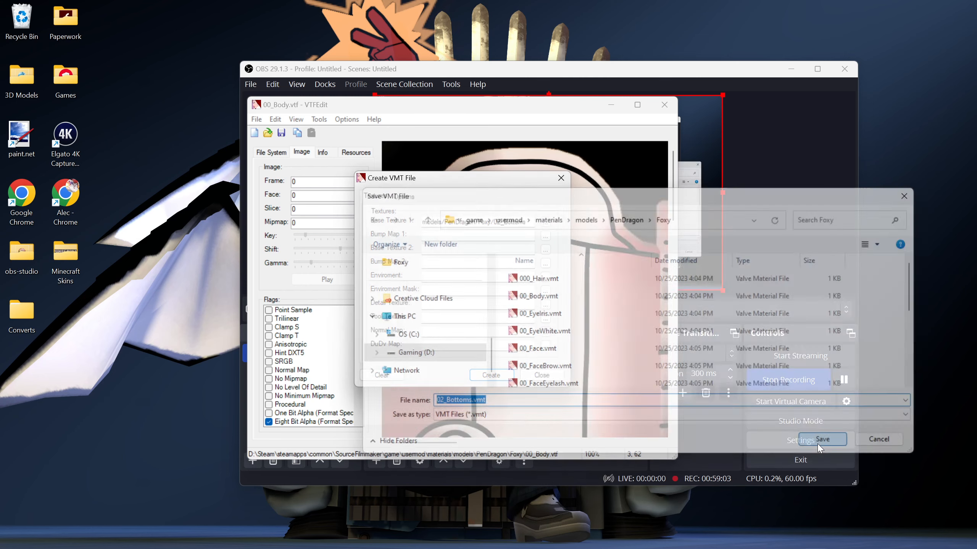
- Set Accessory_CatEar.vtf as Base Texture 1 and create Accessory_CatEar.vmt in the PenDragon/Foxy materials folder
left_click(545, 222)
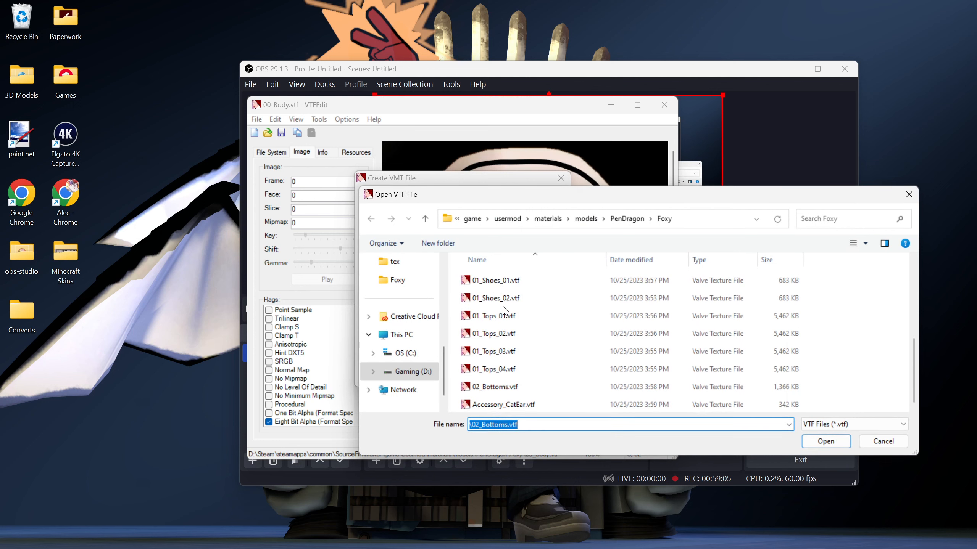
left_click(504, 404)
left_click(823, 440)
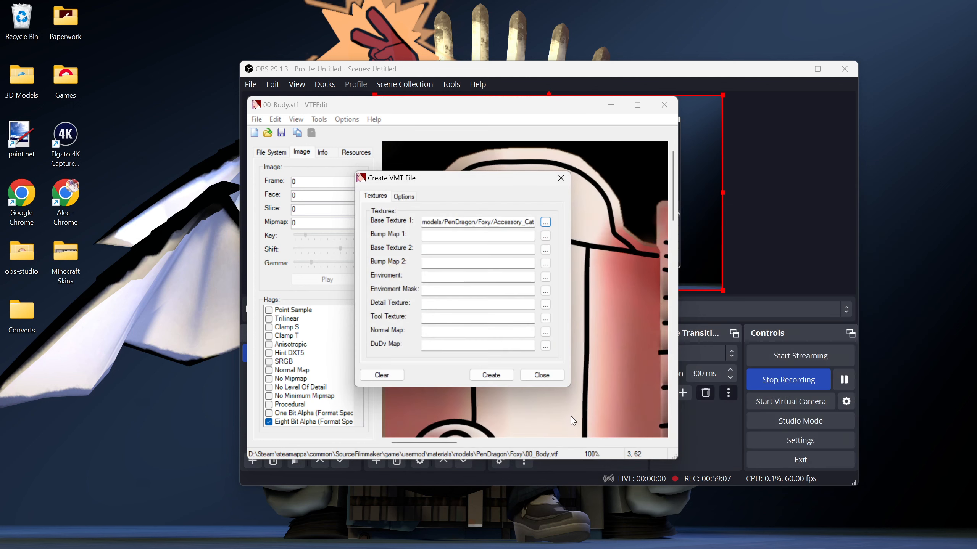
left_click(484, 377)
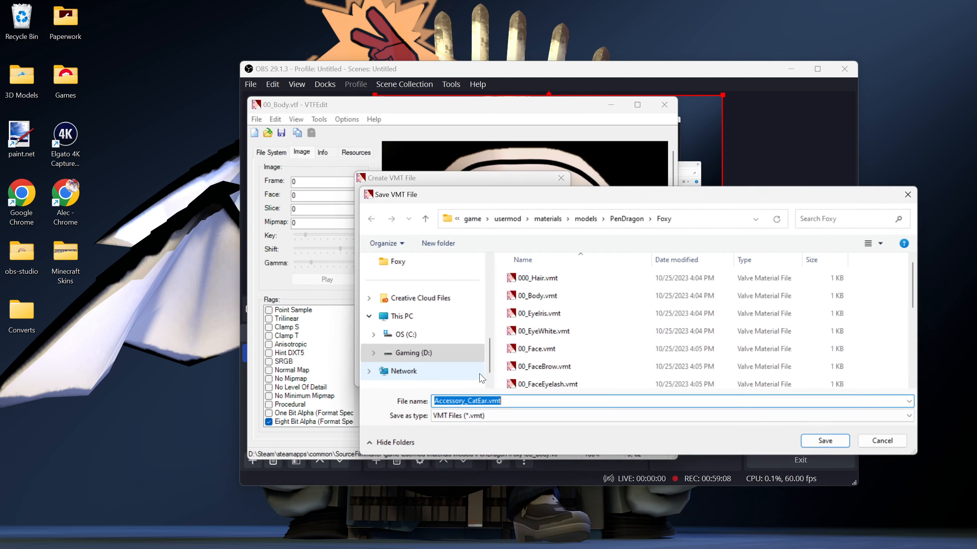
left_click(825, 442)
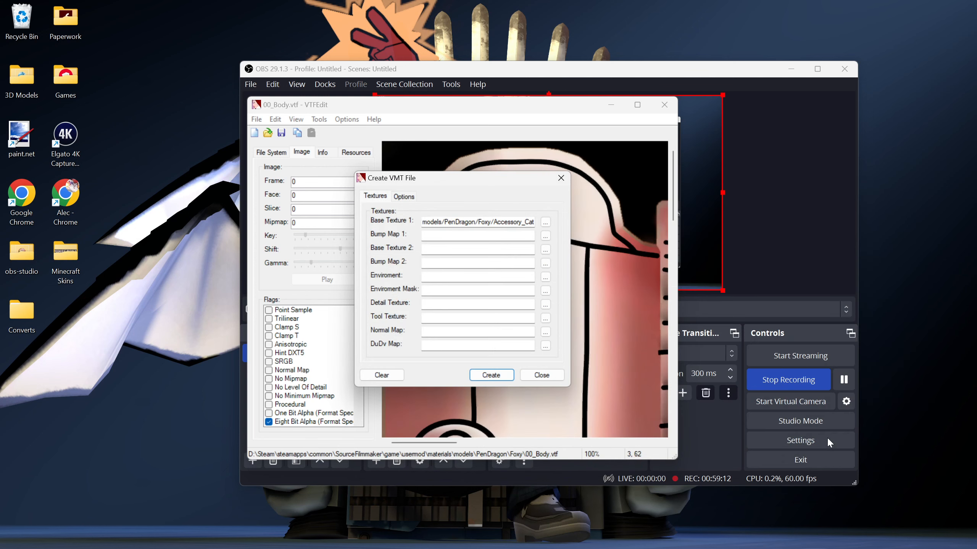
left_click(541, 375)
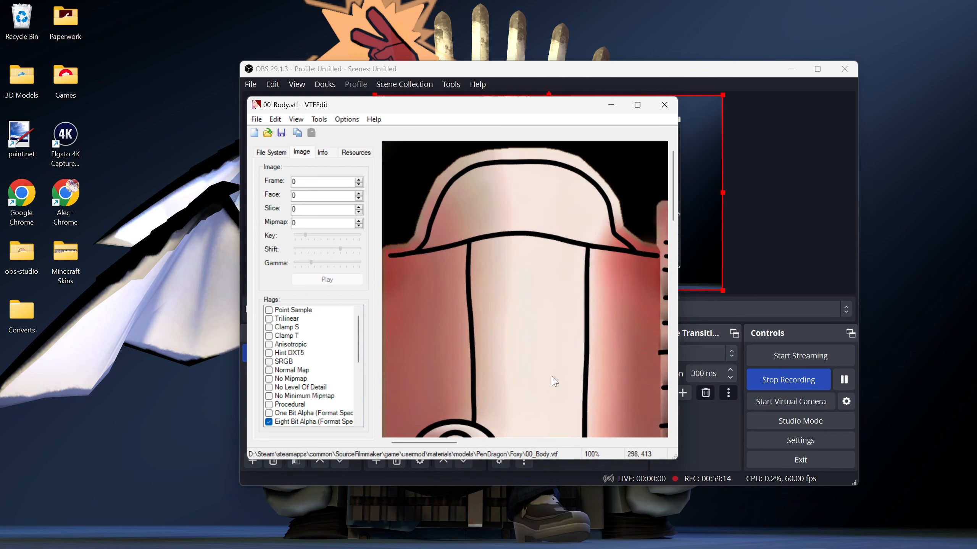
- Close VTFEdit and open the Converts/Foxy/Foxy folder containing the QC and DMX files in File Explorer
left_click(664, 104)
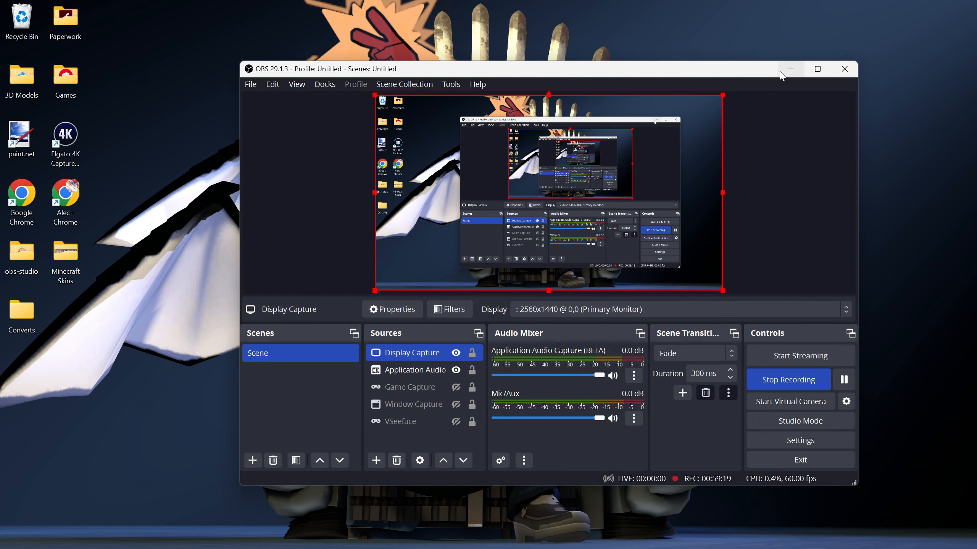
double_click(22, 311)
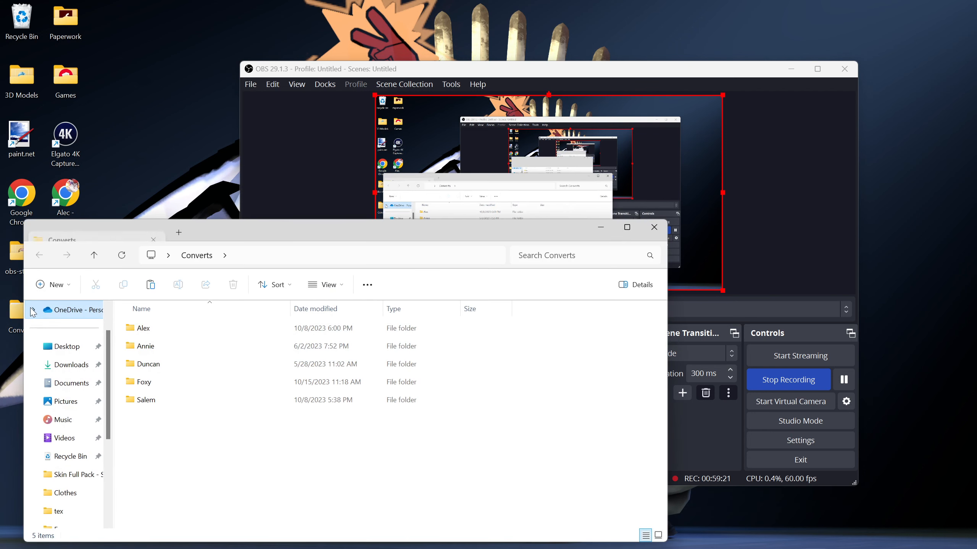
double_click(143, 382)
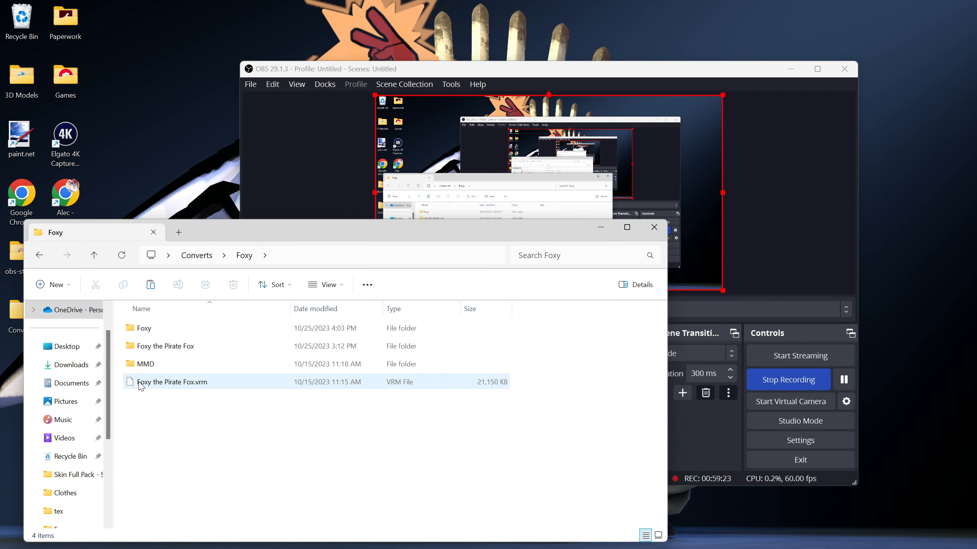
double_click(147, 331)
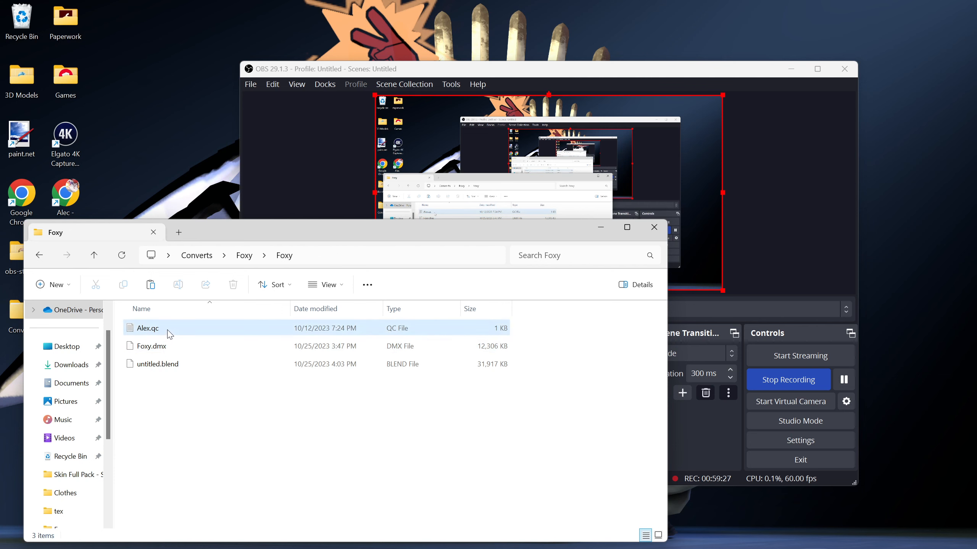
right_click(170, 333)
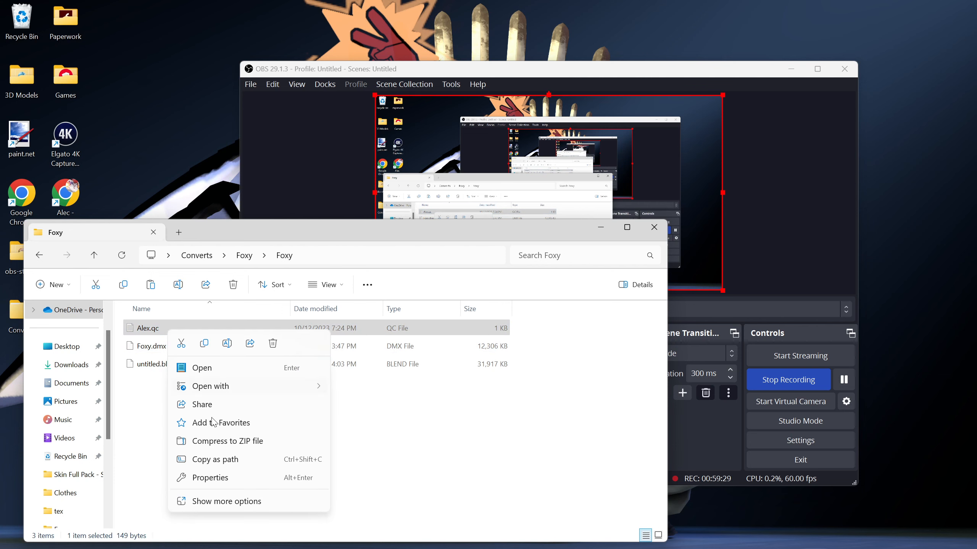
left_click(235, 502)
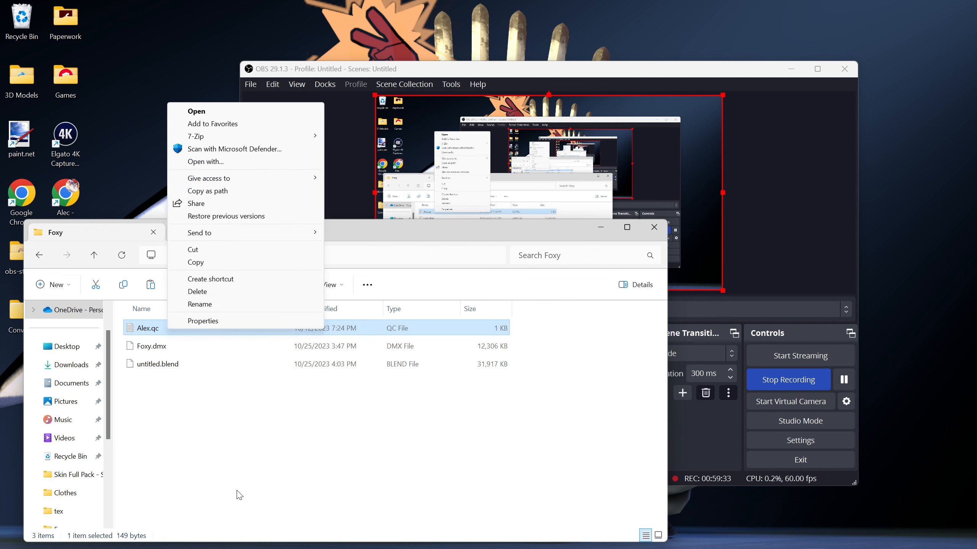
left_click(239, 495)
right_click(194, 334)
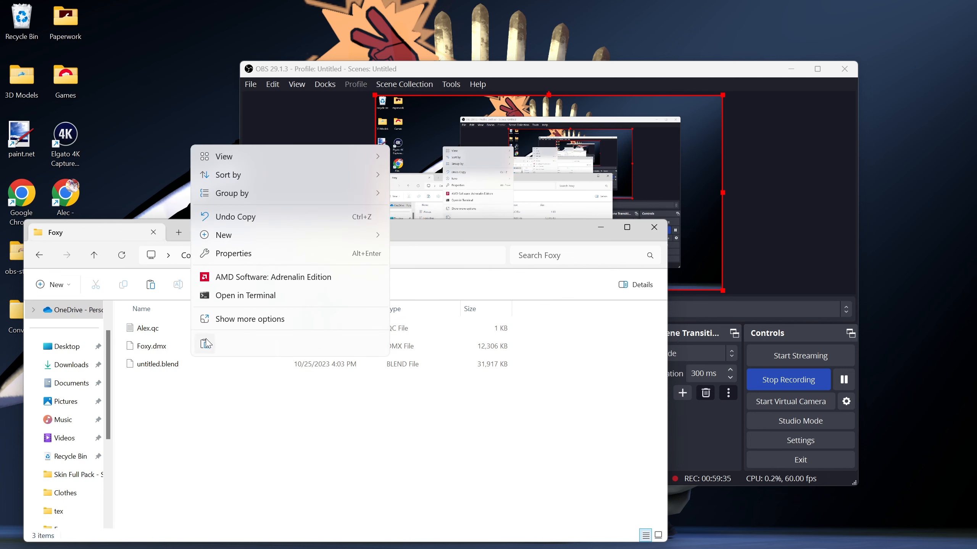
left_click(224, 408)
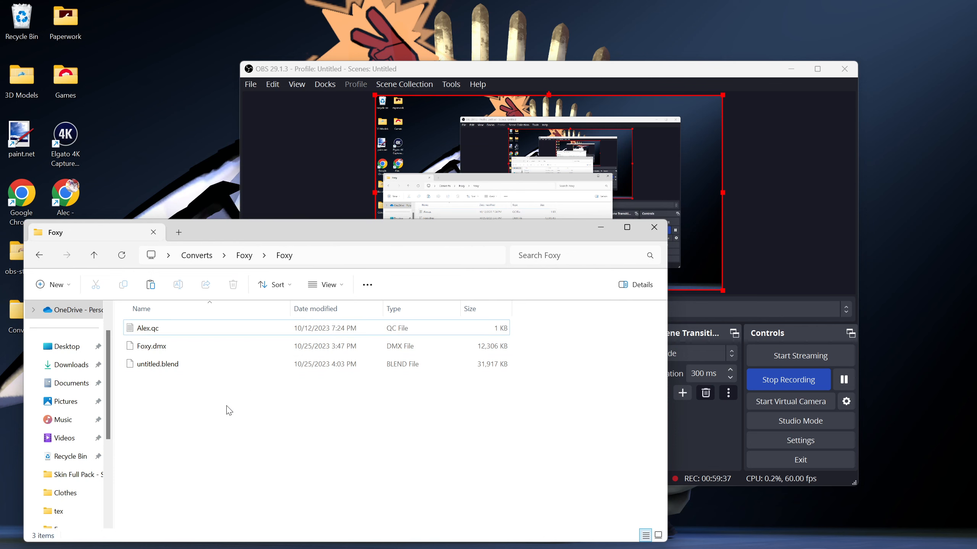
- Examine the inner Foxy folder's general, sharing, security, previous versions and customization properties
left_click(168, 336)
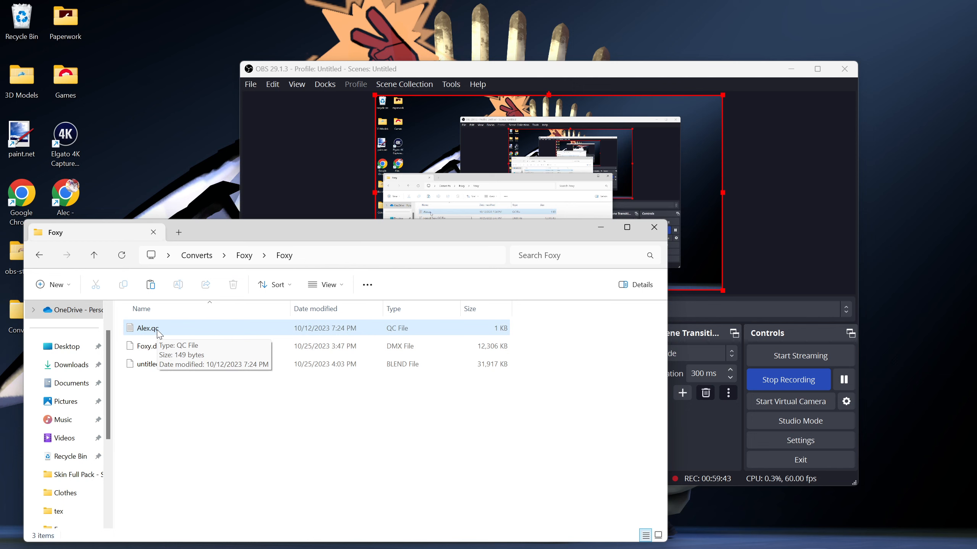
right_click(168, 335)
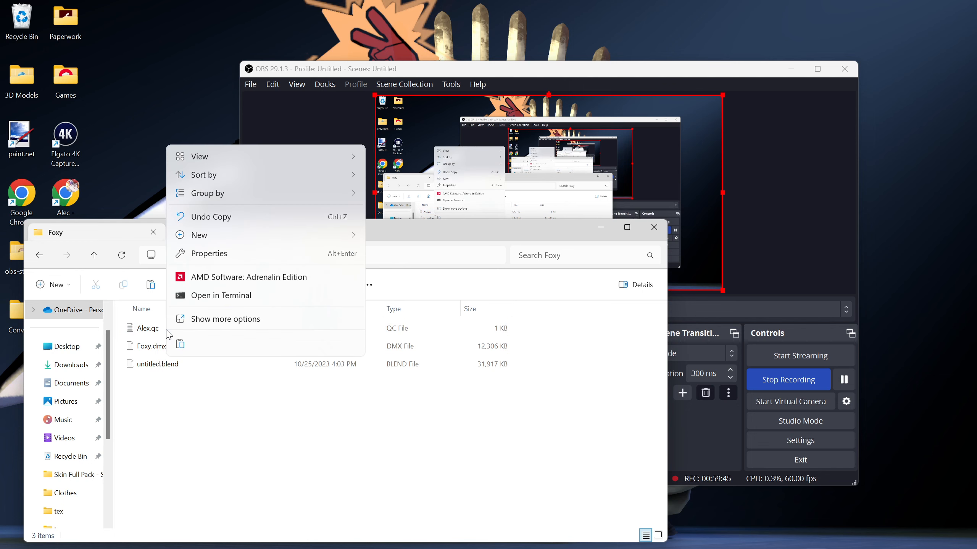
left_click(222, 258)
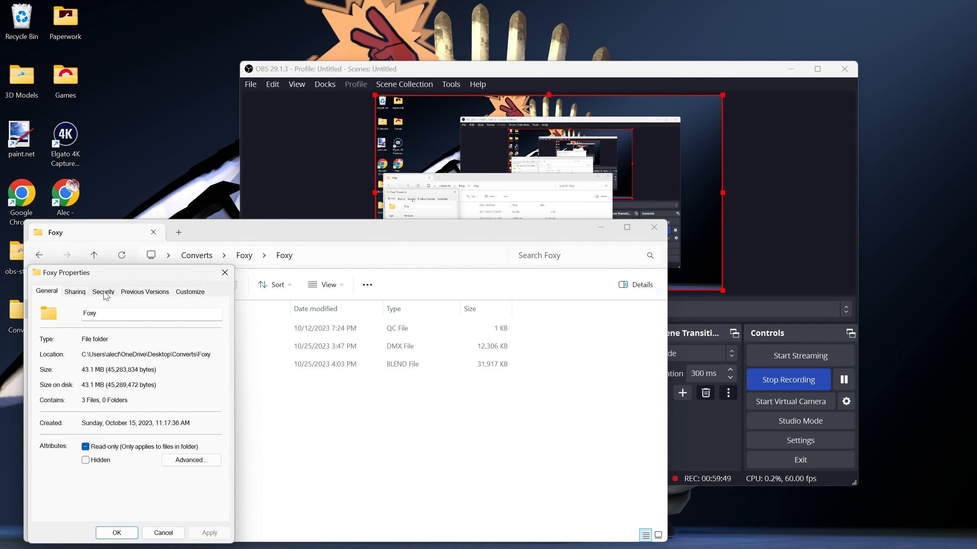
left_click(82, 294)
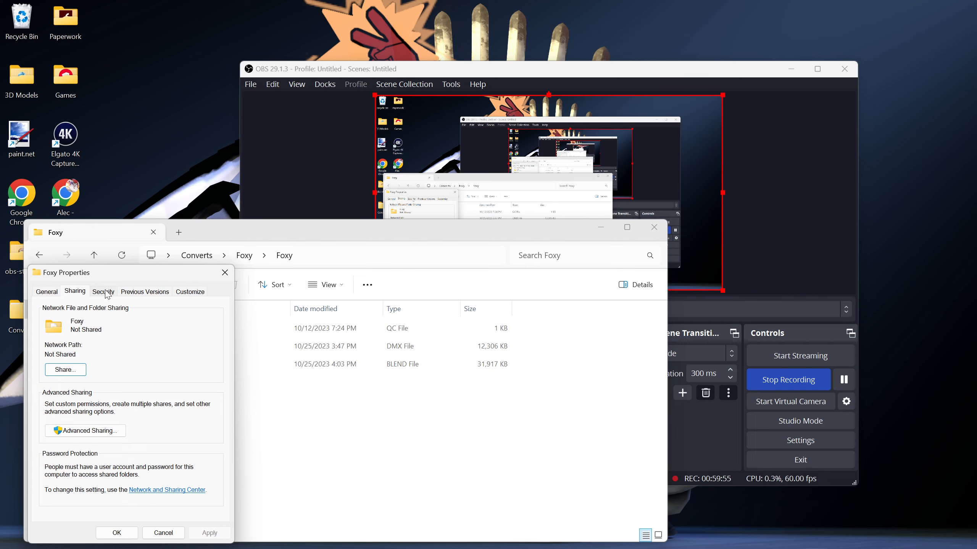
left_click(108, 294)
left_click(153, 293)
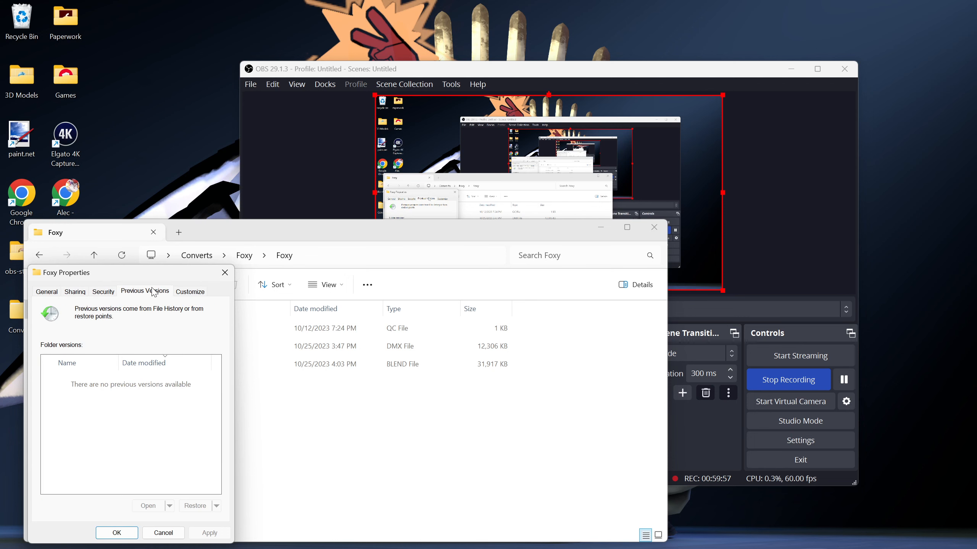
left_click(197, 297)
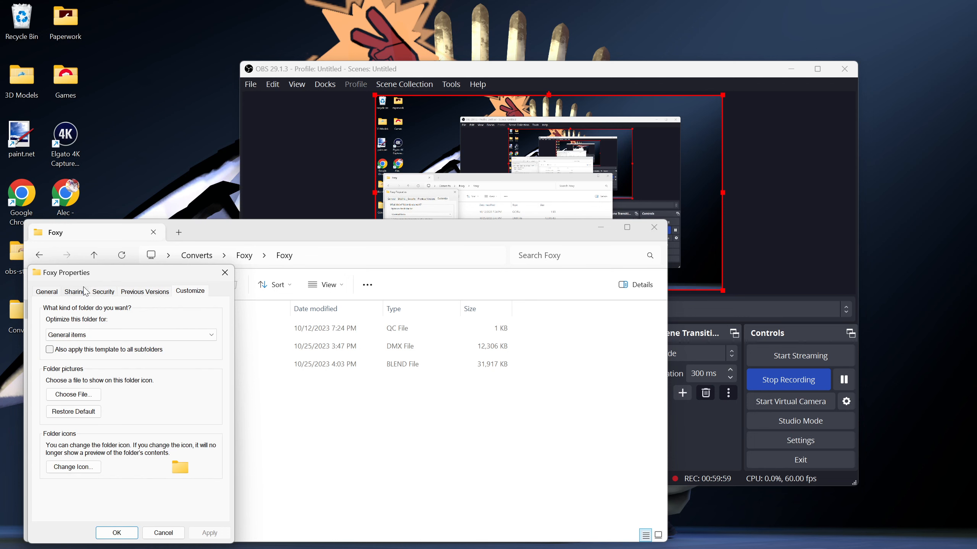
left_click(56, 292)
left_click(225, 273)
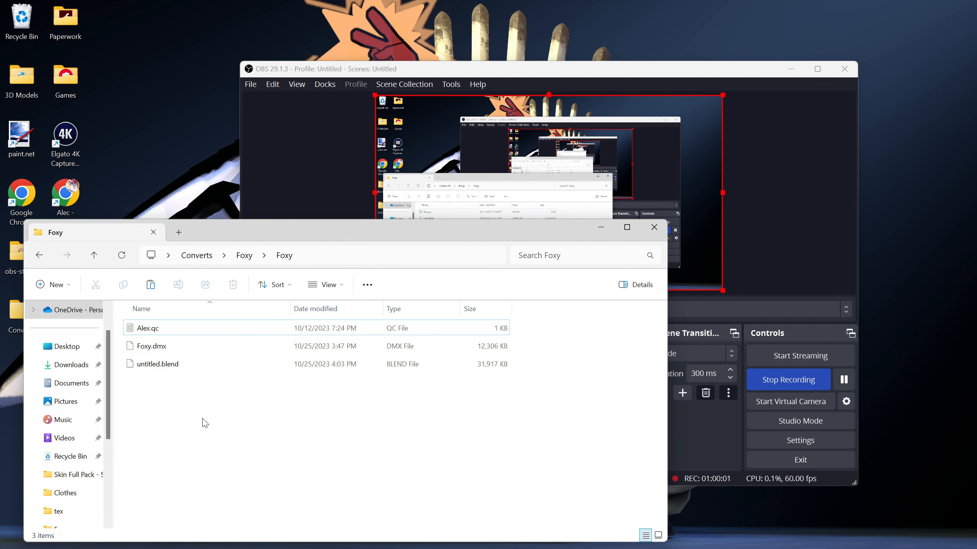
- Open Alex.qc in Notepad and close the other open text files without saving their changes
double_click(145, 329)
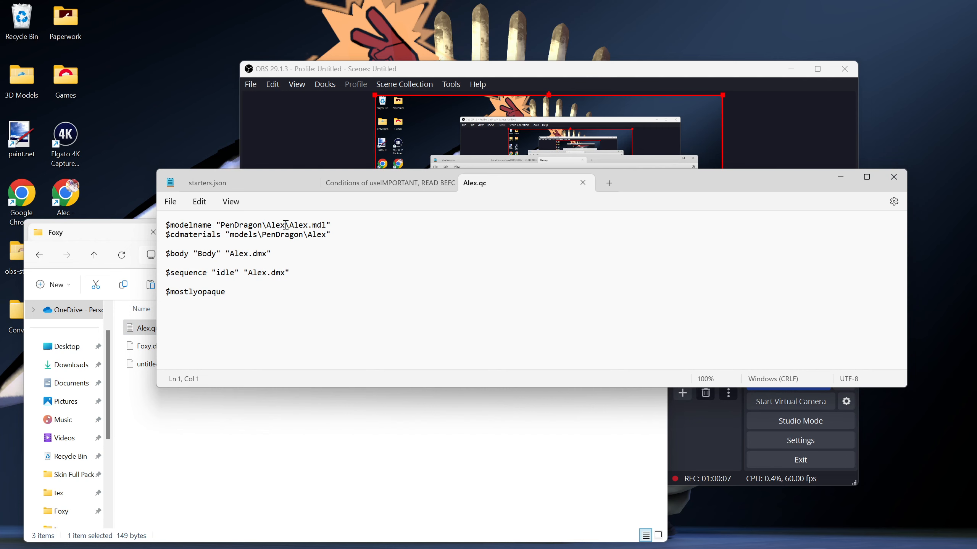
left_click(445, 183)
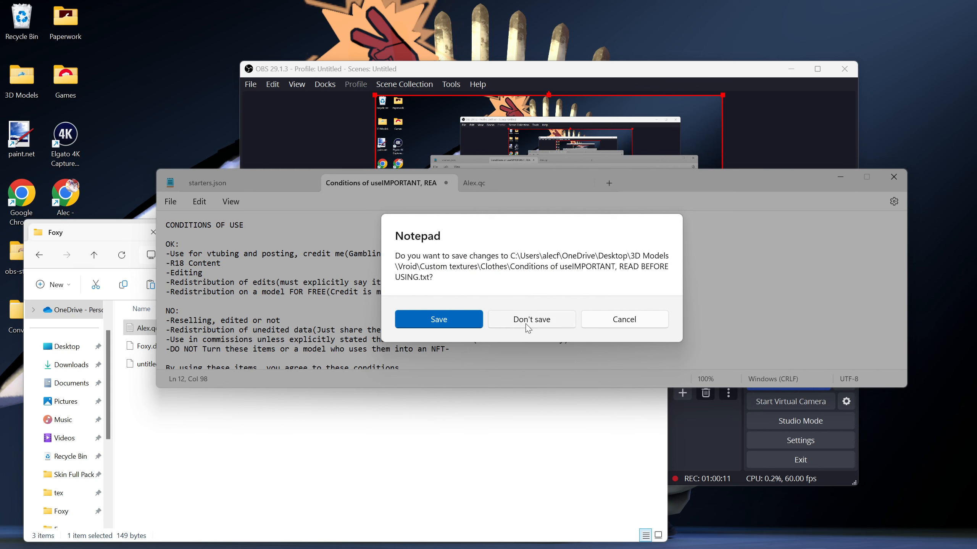
left_click(528, 328)
left_click(308, 183)
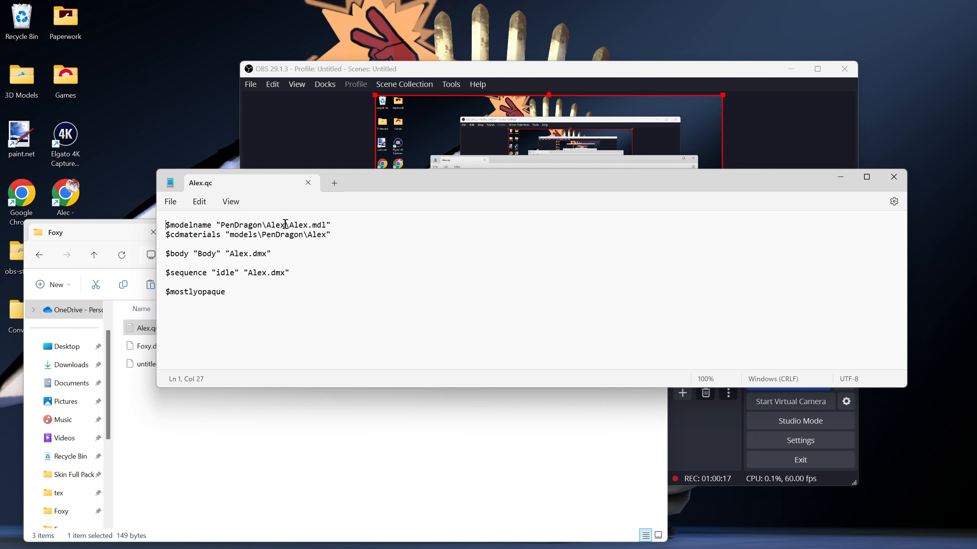
- Change the QC file's $modelname path to PenDragon\Foxy\Foxy.mdl
key("BackSpace")
key("BackSpace")
type("Foxy")
key("BackSpace")
key("BackSpace")
key("BackSpace")
key("BackSpace")
type("Foxy")
- Change the QC file's $cdmaterials path to models\PenDragon\Foxy
left_click(327, 236)
key("BackSpace")
key("BackSpace")
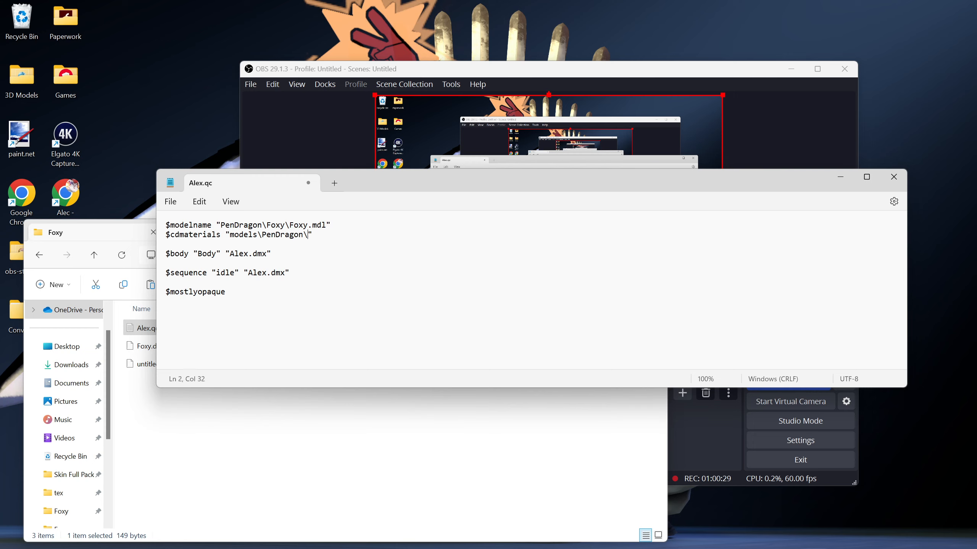
type("Fox")
- Point the $body and $sequence lines to Foxy.dmx, save the QC file and close Notepad
key("BackSpace")
key("BackSpace")
key("BackSpace")
key("BackSpace")
type("Foxy")
key("BackSpace")
key("BackSpace")
key("BackSpace")
key("BackSpace")
type("Foxy")
left_click(173, 210)
left_click(172, 278)
left_click(899, 180)
- Rename Alex.qc to Foxy.qc in the inner Foxy folder
right_click(146, 330)
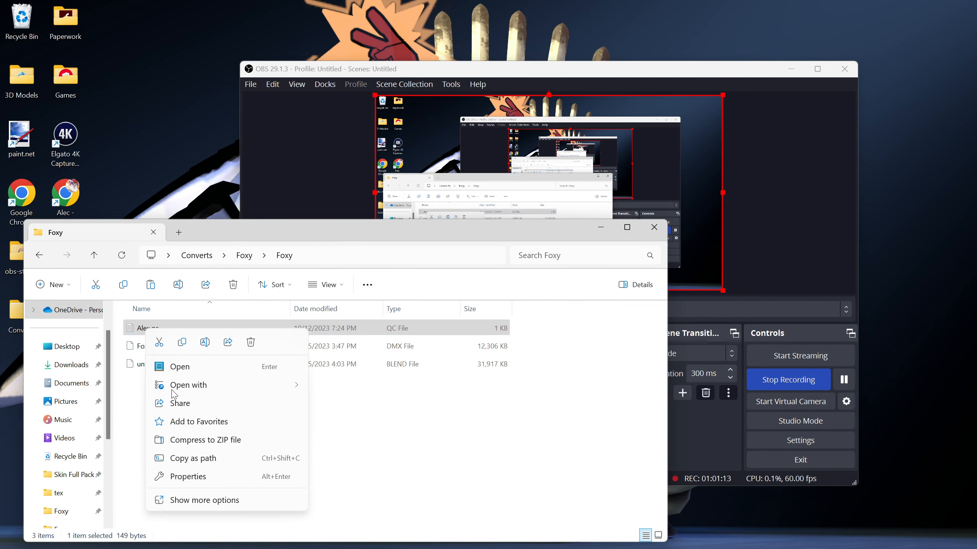
left_click(182, 500)
left_click(192, 307)
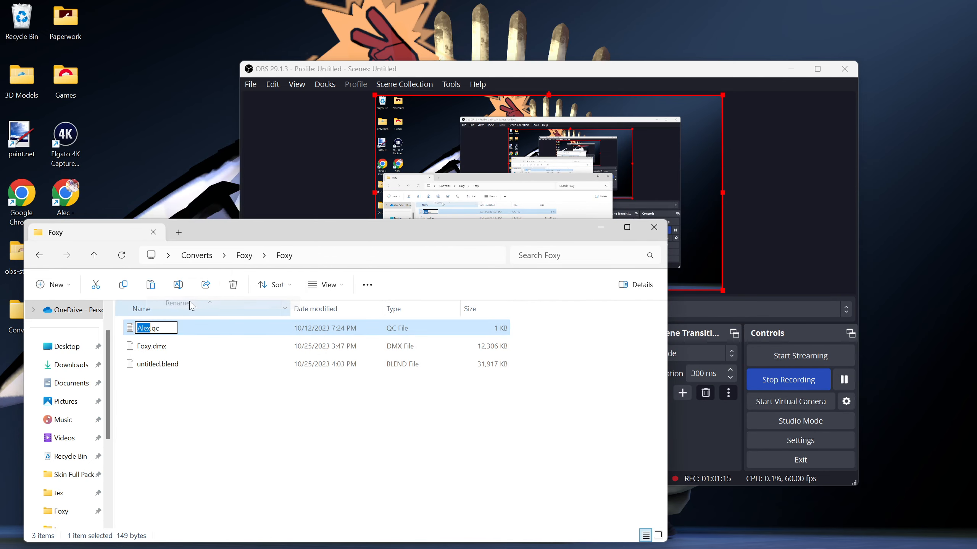
type("Foxy")
key("Return")
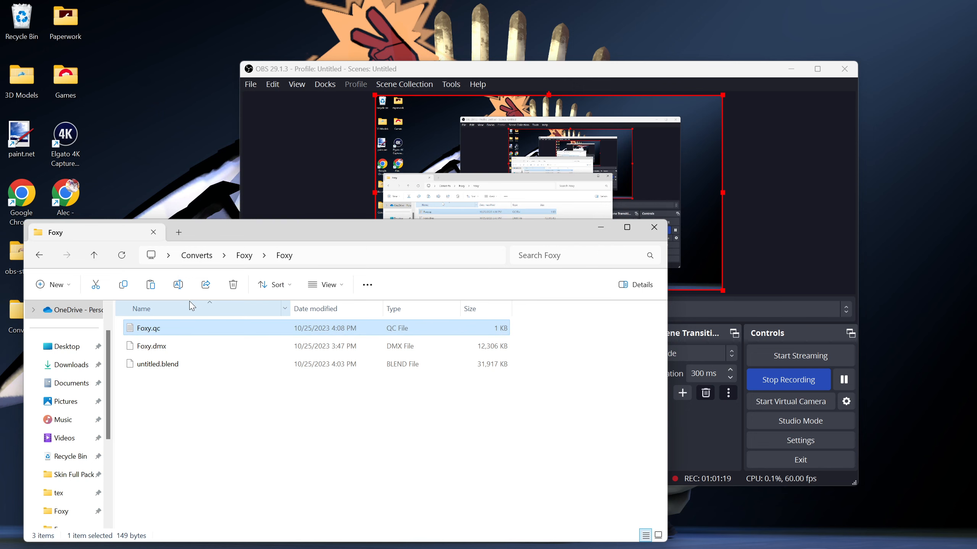
- Reopen Foxy.qc to check its edited lines, and close both Notepad and the Foxy folder window
double_click(180, 329)
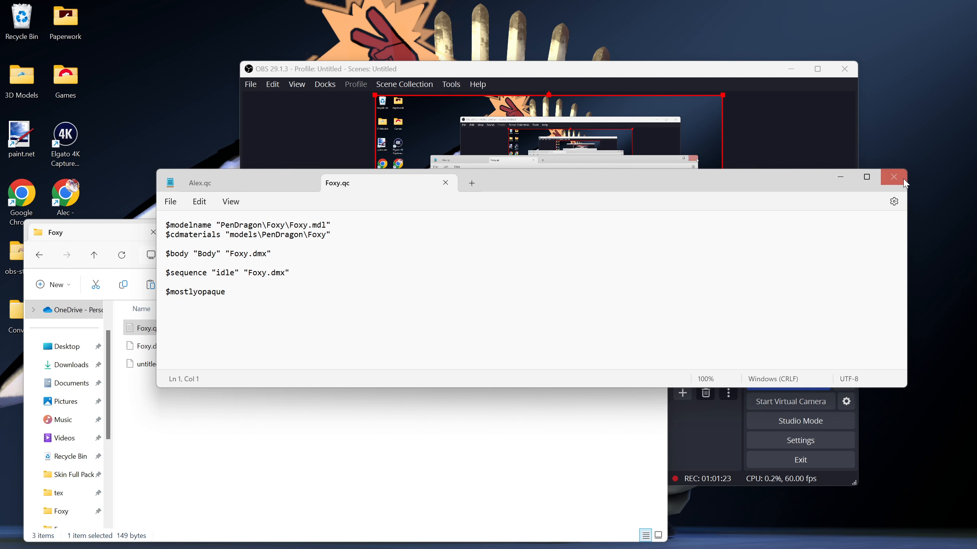
left_click(893, 176)
left_click(326, 431)
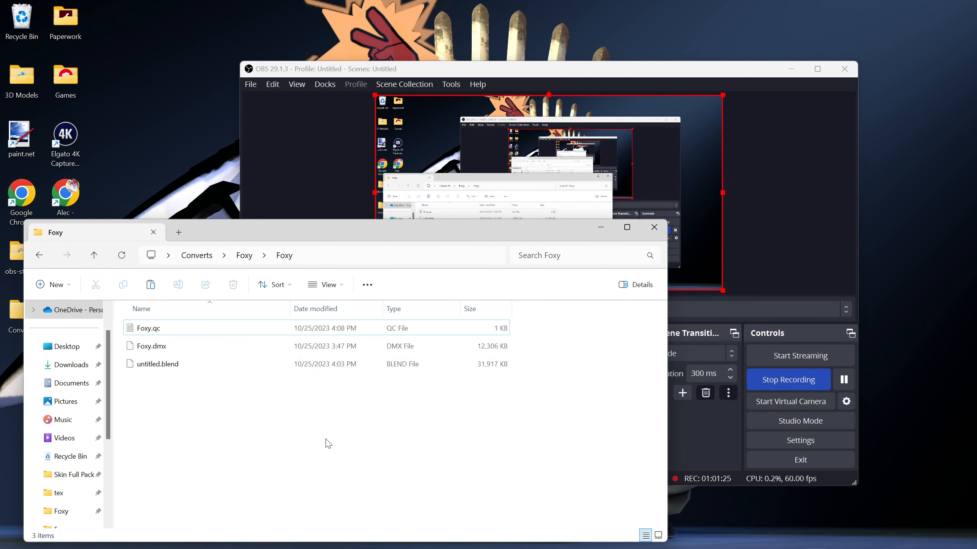
left_click(644, 235)
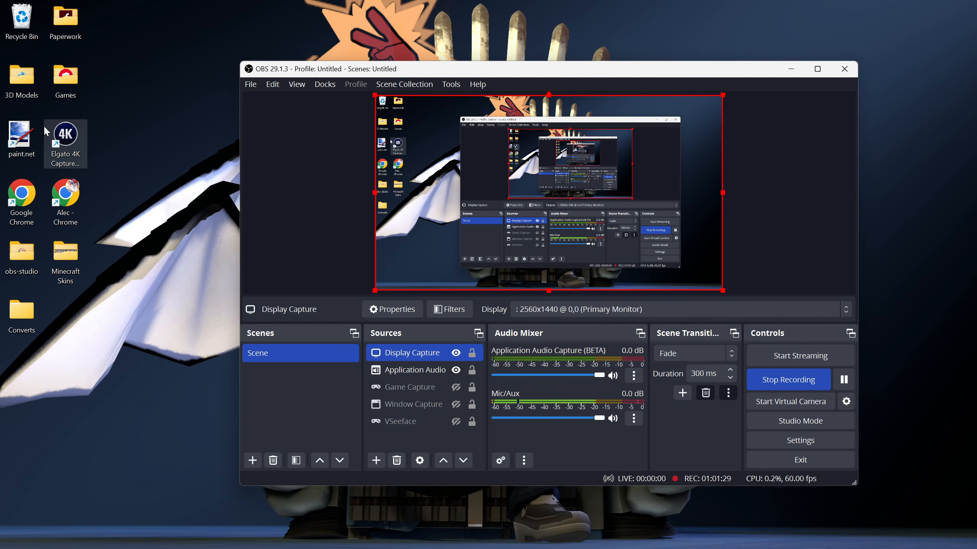
- Empty the Recycle Bin, permanently deleting 01_Shoes_02_1.vtf
right_click(20, 34)
left_click(53, 92)
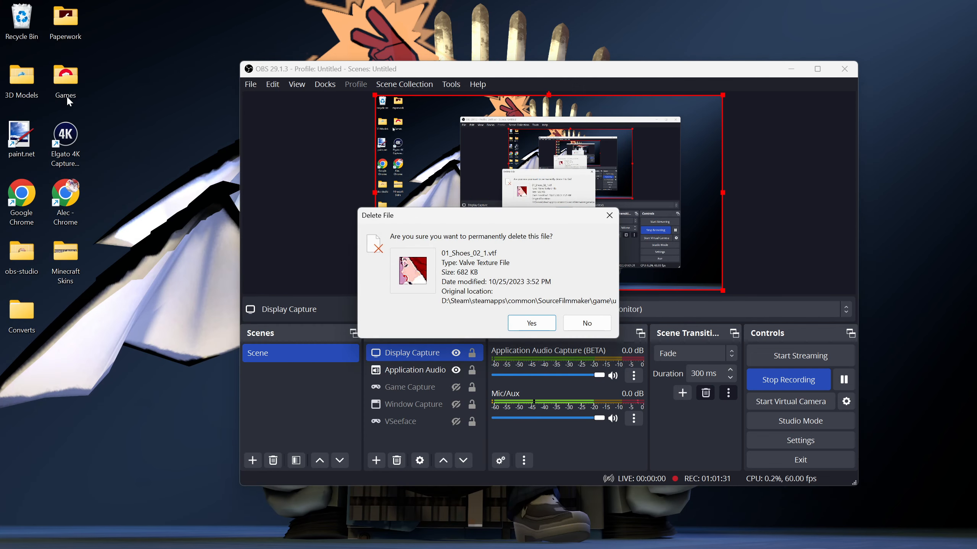
left_click(529, 324)
left_click(170, 303)
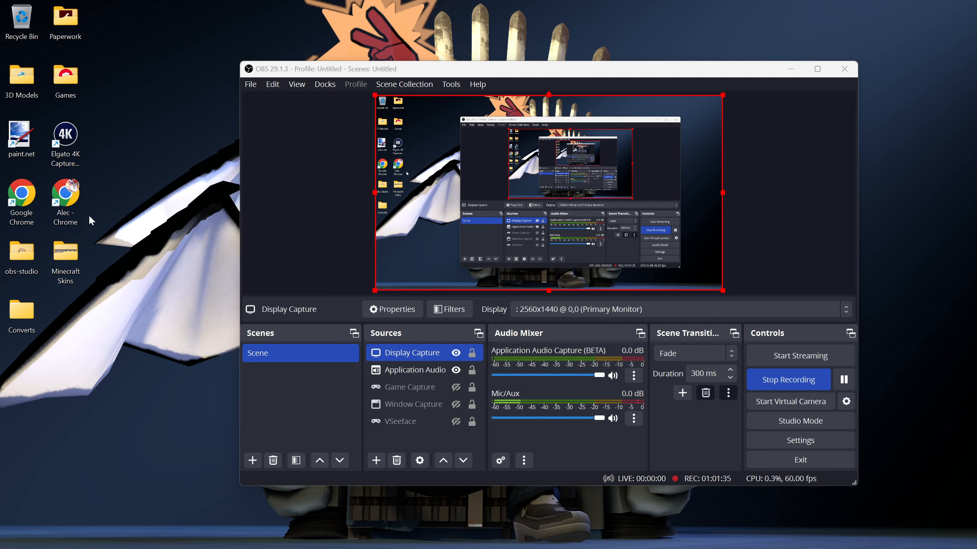
- Switch to Crowbar from the 3D Models/MMD to SFM tools folder and review its Source Filmmaker game setup paths
mouse_move(31, 88)
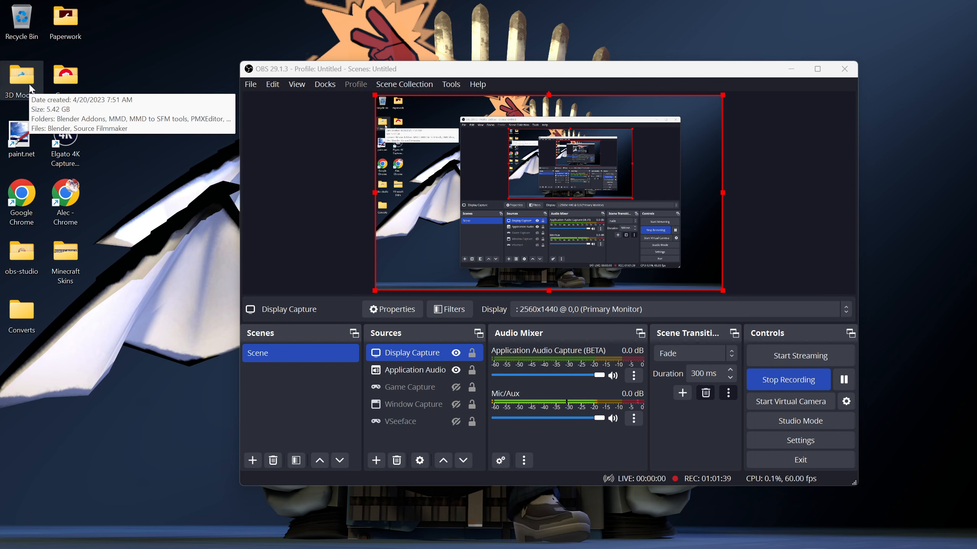
double_click(30, 88)
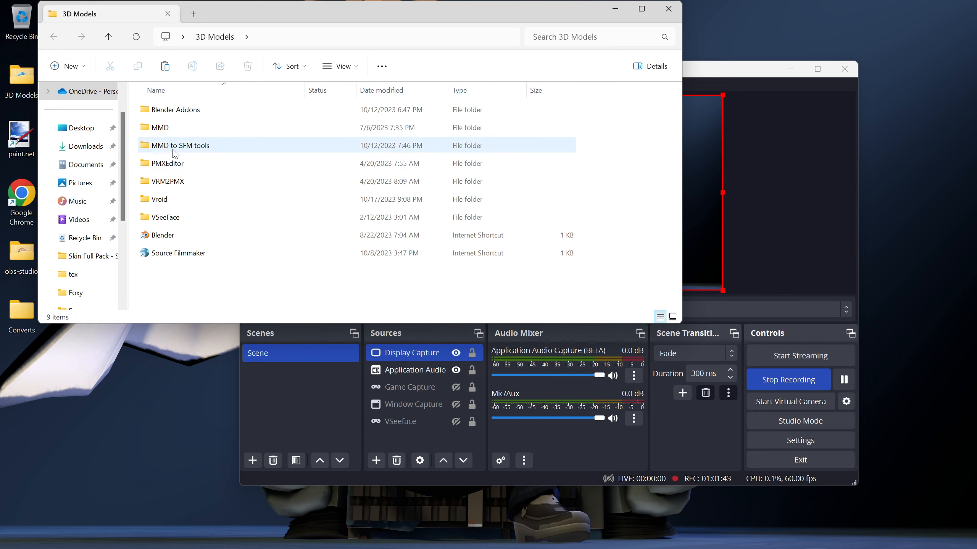
double_click(173, 148)
left_click(175, 169)
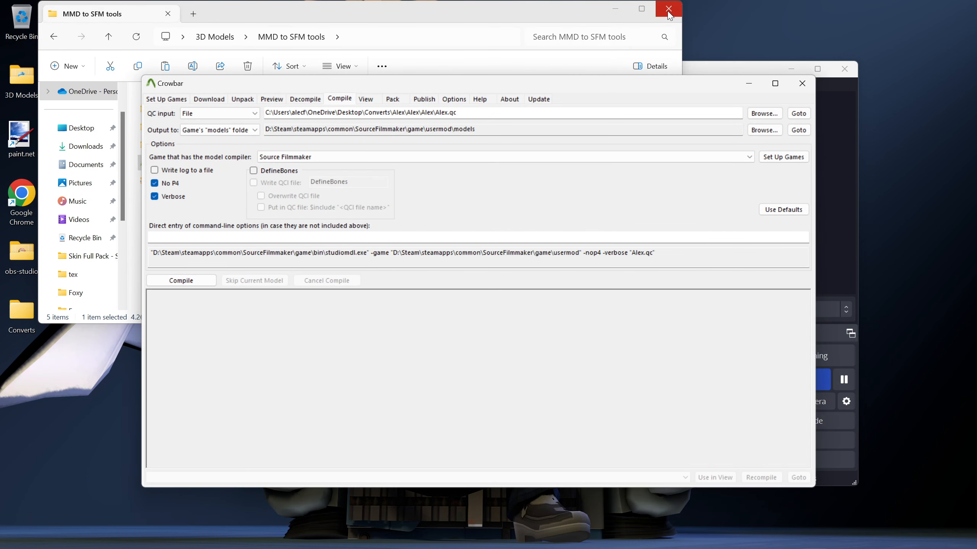
left_click(668, 9)
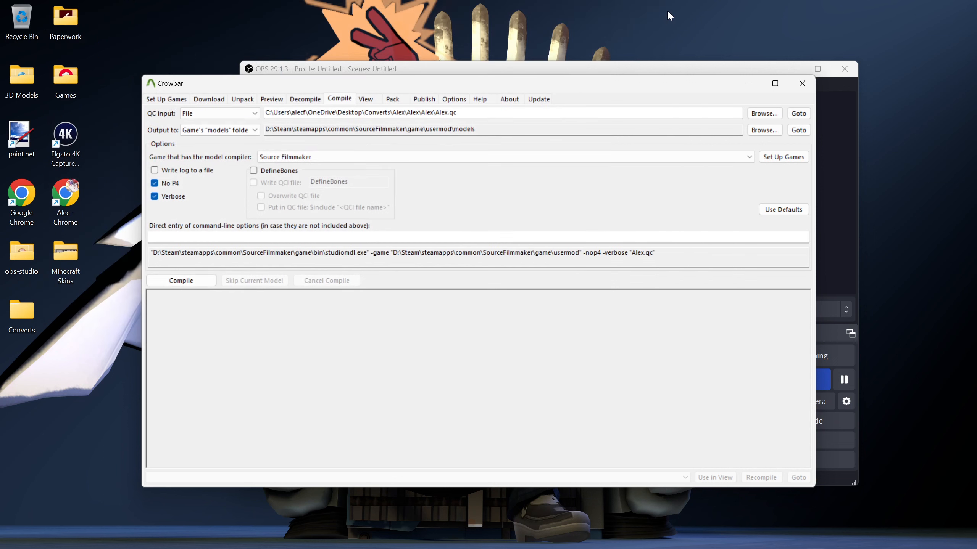
left_click_drag(672, 84, 672, 129)
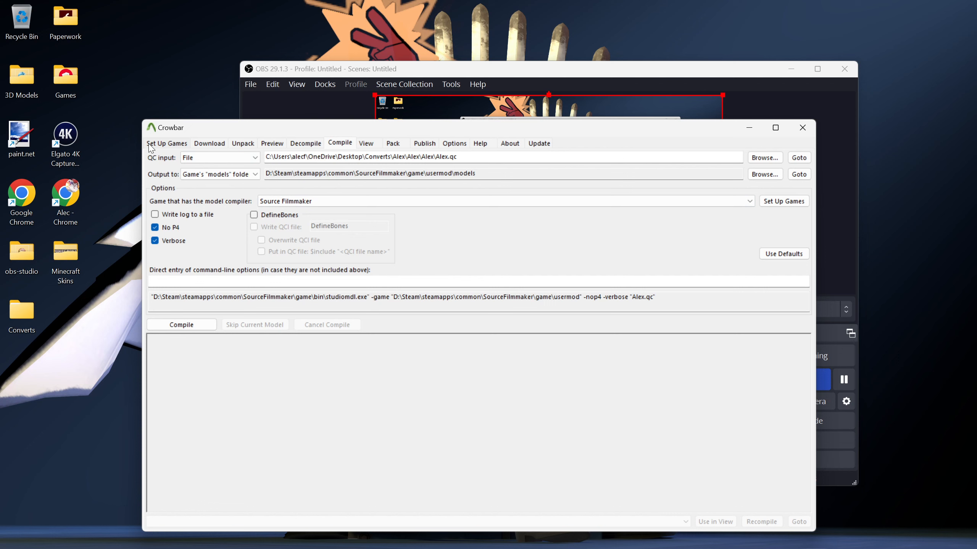
left_click(778, 208)
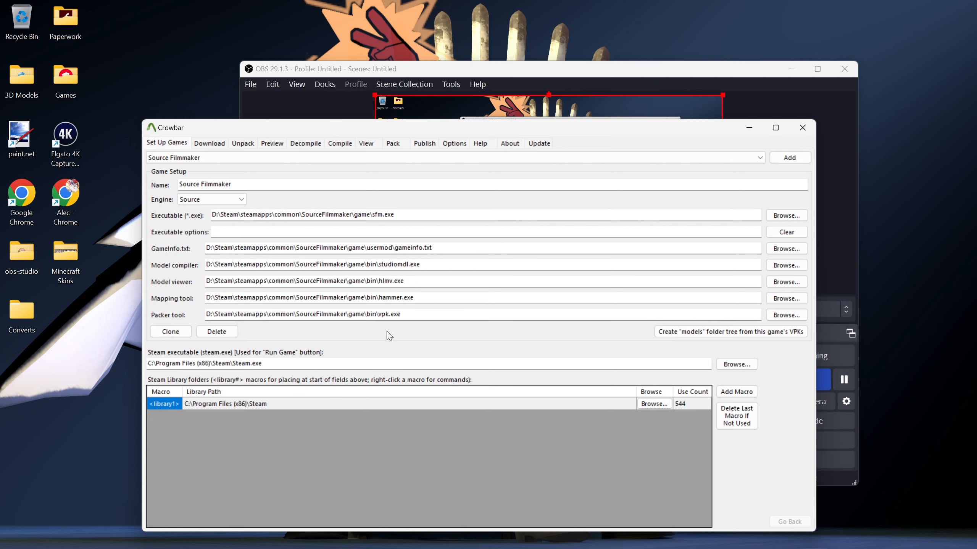
left_click(349, 149)
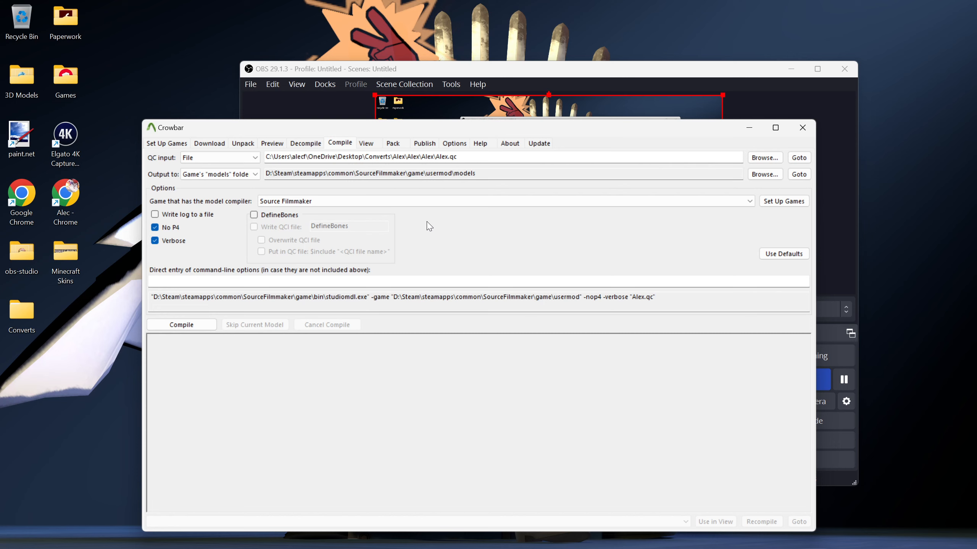
- Set Converts/Foxy/Foxy/Foxy.qc as the QC input and compile the model for Source Filmmaker
left_click(766, 157)
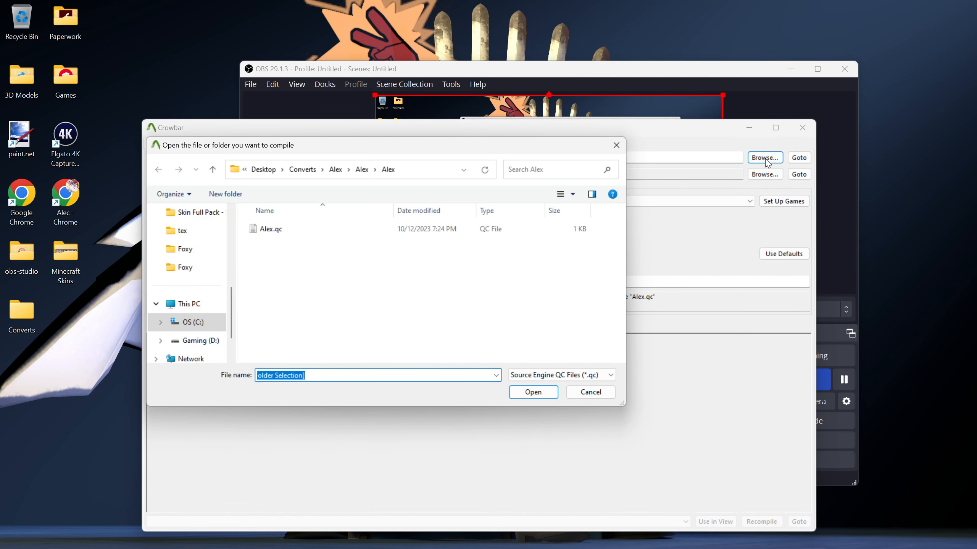
left_click(307, 172)
double_click(299, 278)
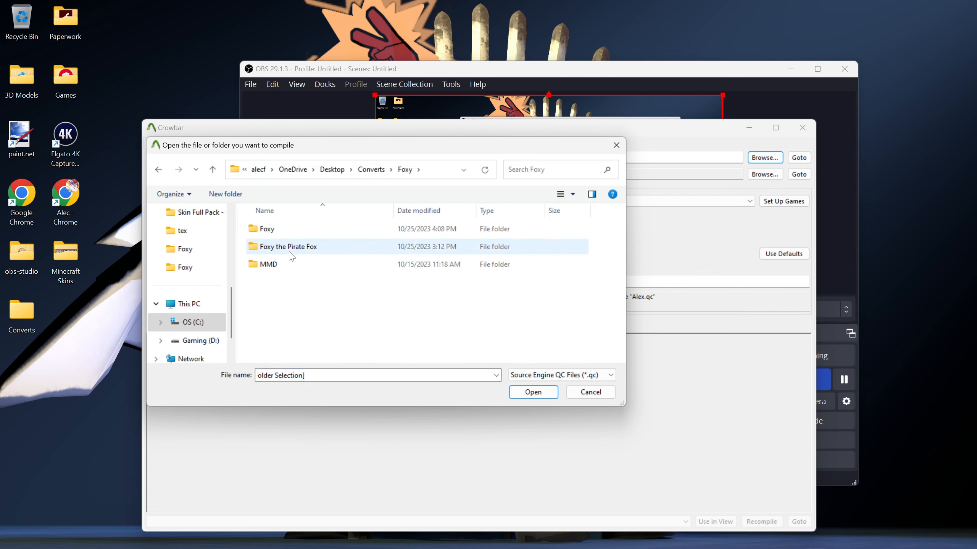
double_click(289, 232)
left_click(310, 237)
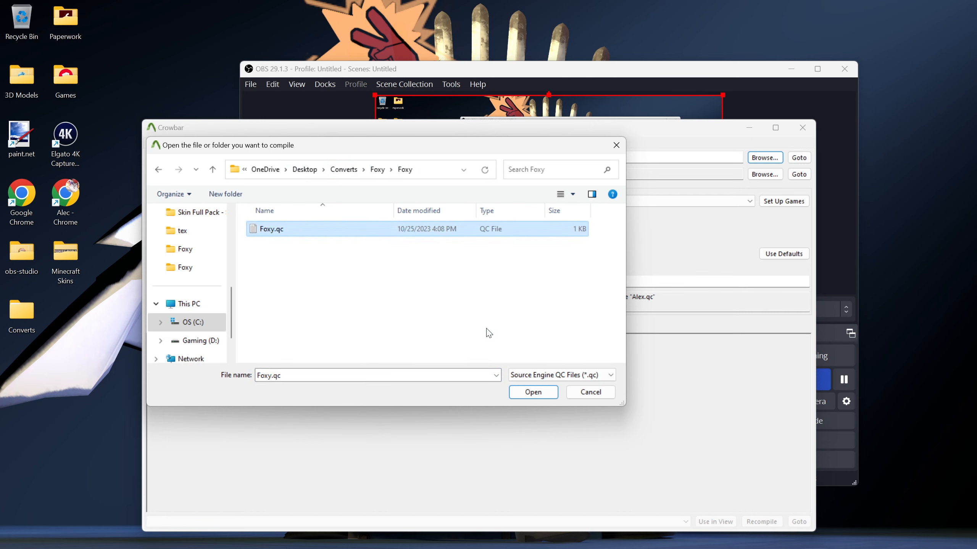
left_click(532, 393)
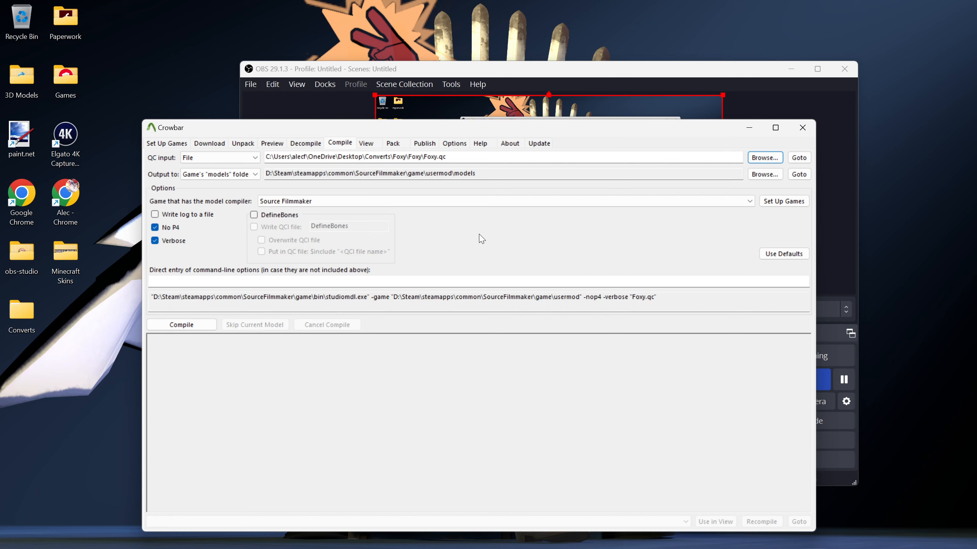
left_click(191, 327)
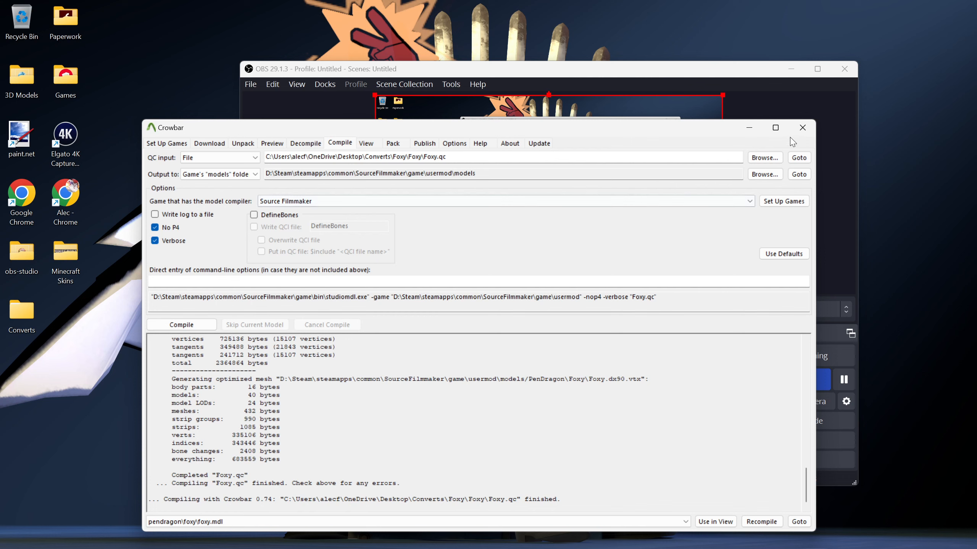
- Launch Source Filmmaker from the 3D Models folder and load pendragon/foxy/foxy.mdl into the session as a test
left_click(750, 127)
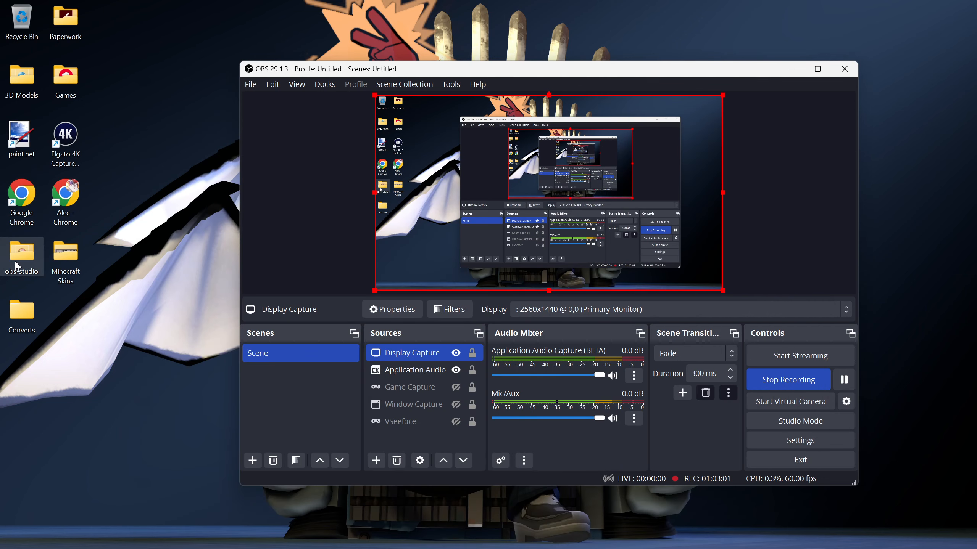
double_click(23, 96)
double_click(192, 269)
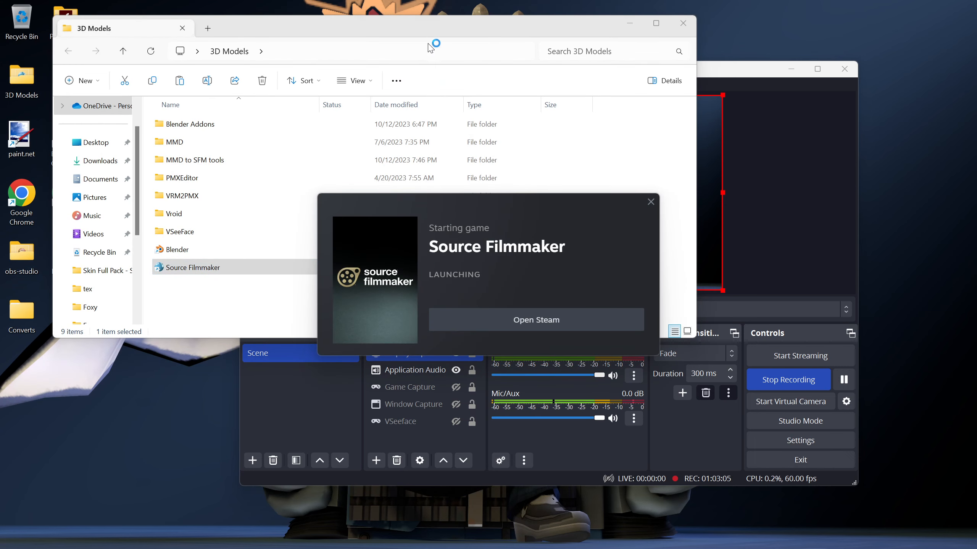
left_click(687, 24)
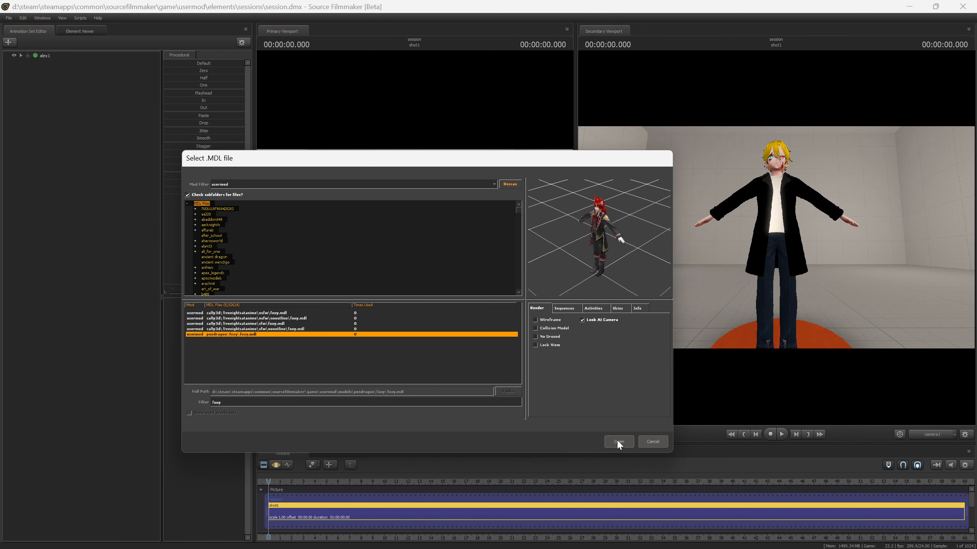
left_click(617, 441)
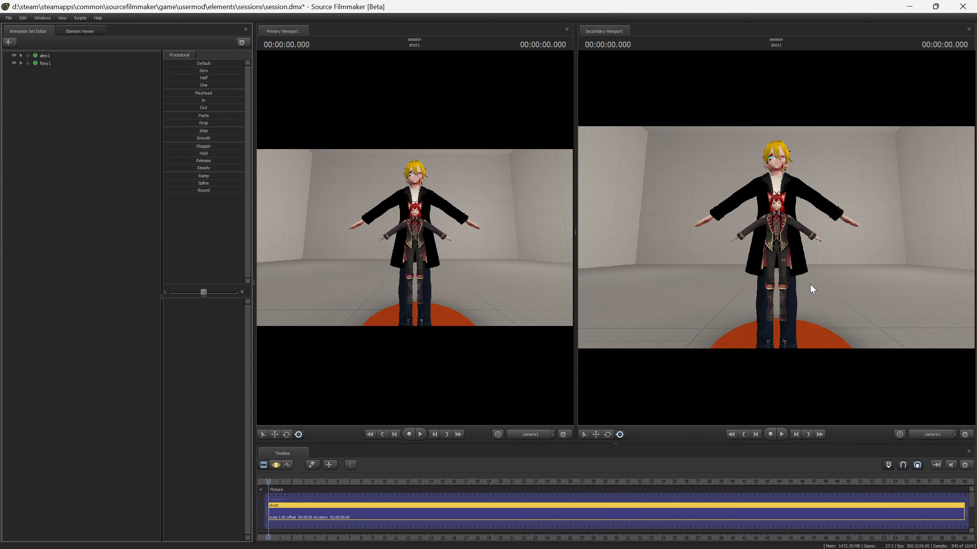
- Delete the foxy1 animation set and quit Source Filmmaker without saving the session
left_click(48, 64)
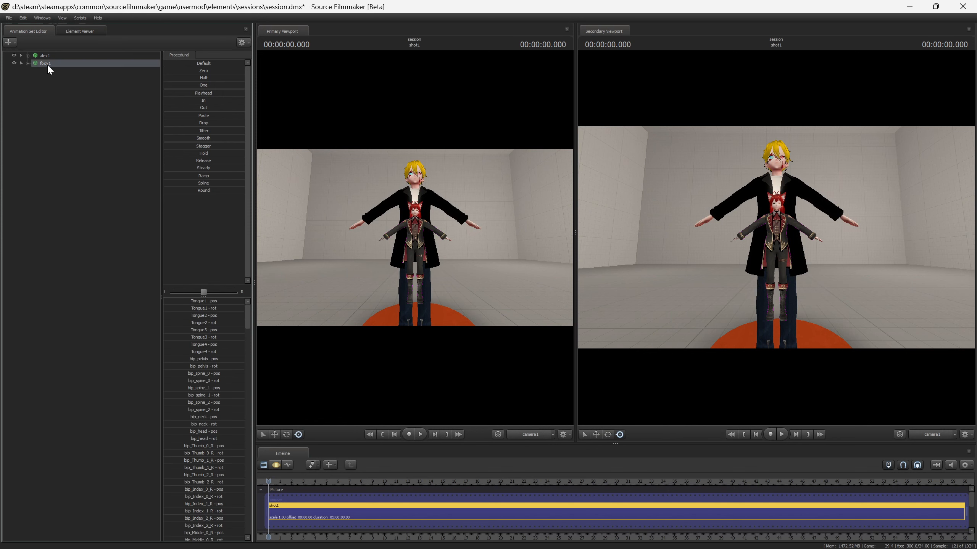
right_click(47, 64)
left_click(70, 82)
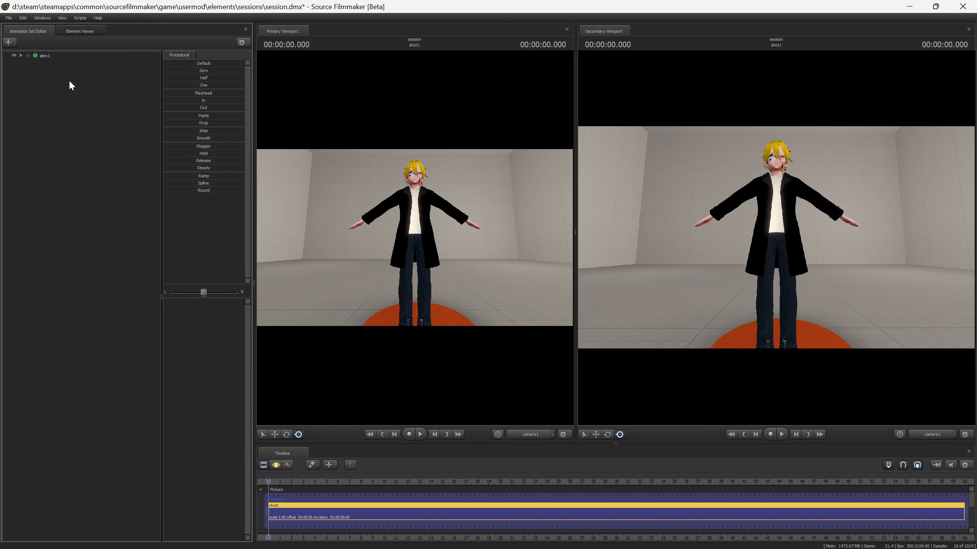
left_click(962, 7)
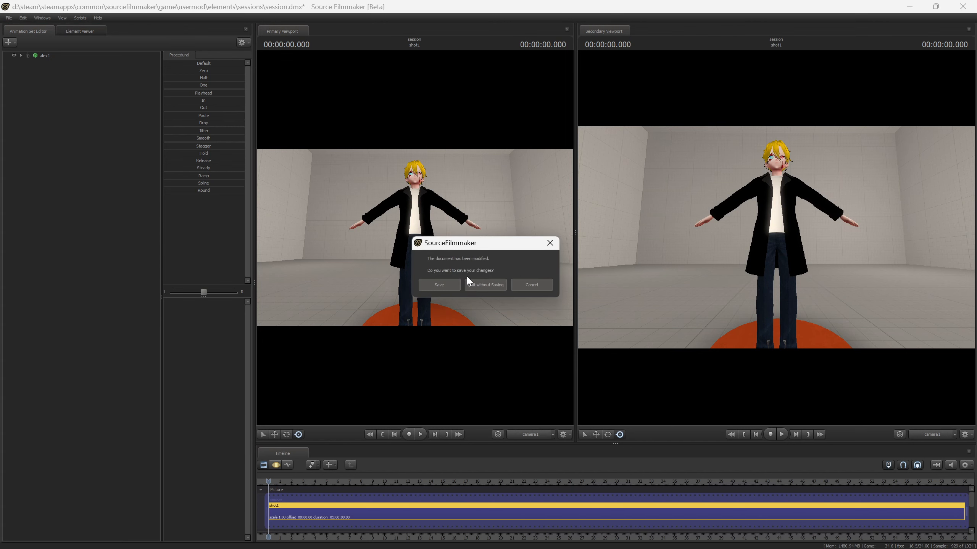
left_click(476, 286)
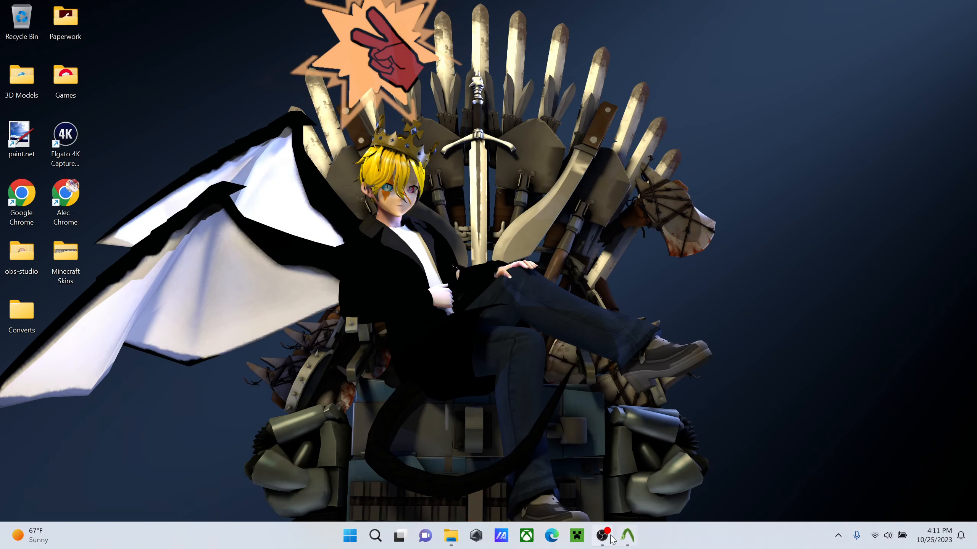
- Close Crowbar and bring up the 3D Models folder in File Explorer
left_click(628, 543)
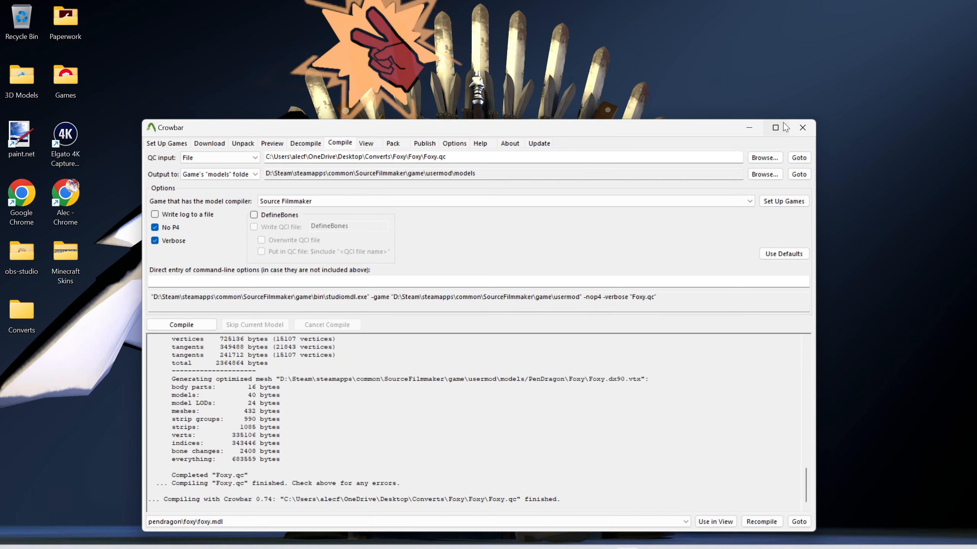
left_click(803, 128)
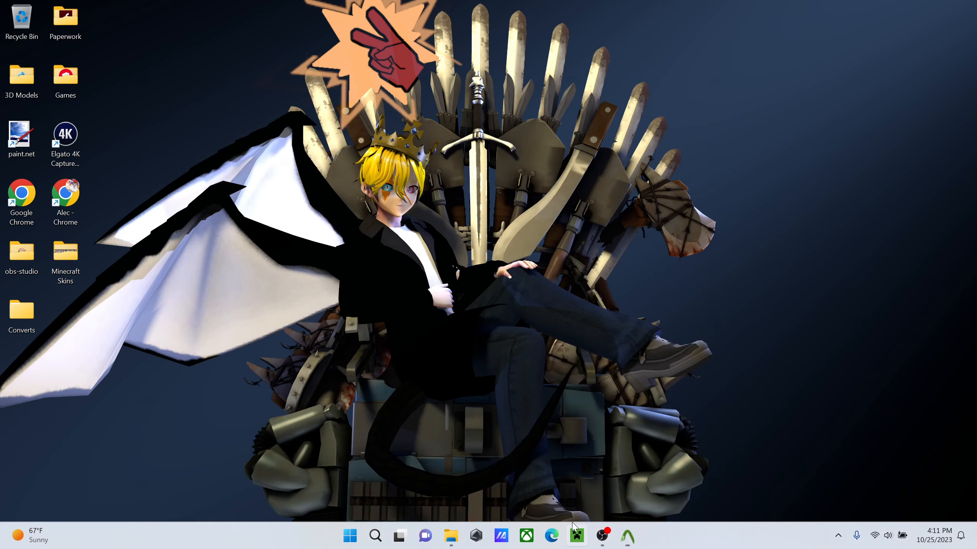
left_click(451, 536)
left_click(640, 213)
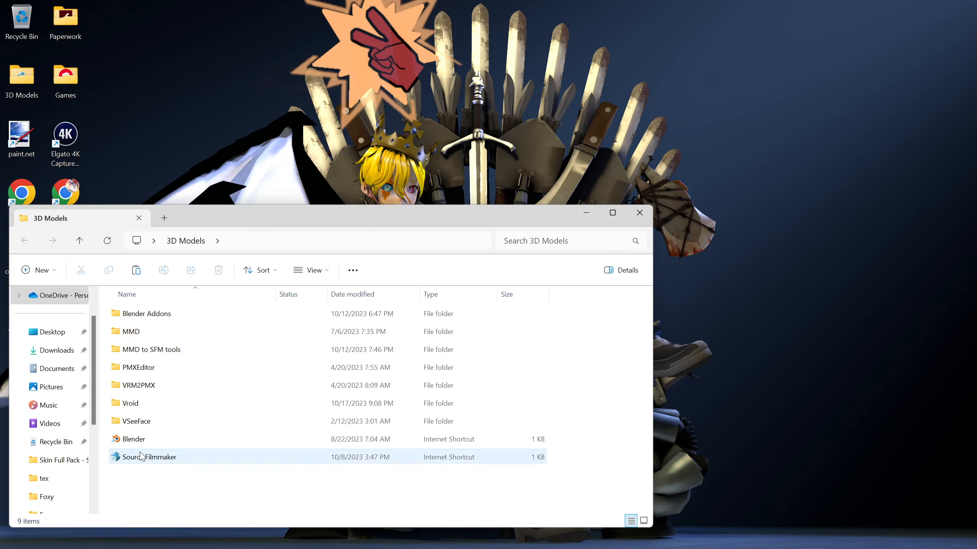
- Launch Blender from the 3D Models folder and open untitled.blend from Converts/Foxy/Foxy
left_click(138, 441)
double_click(135, 440)
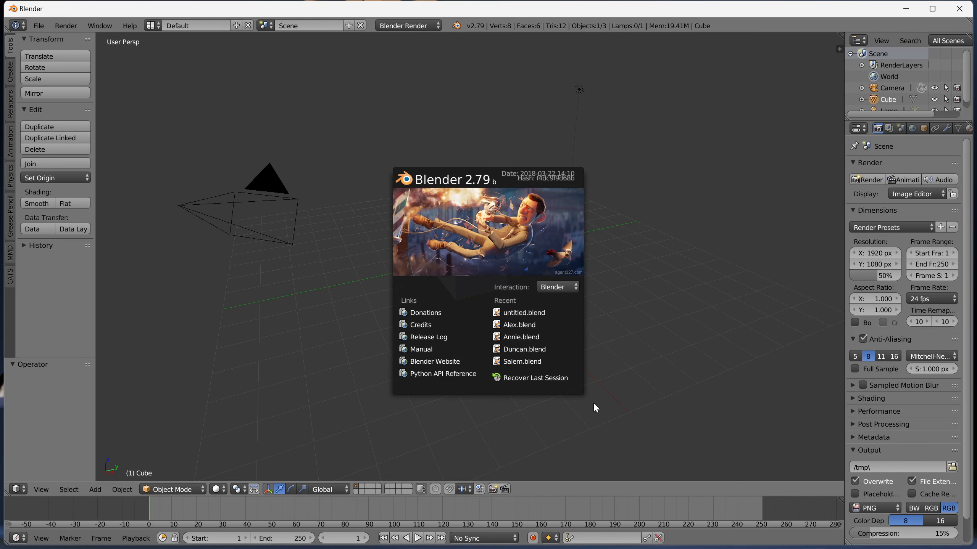
left_click(593, 402)
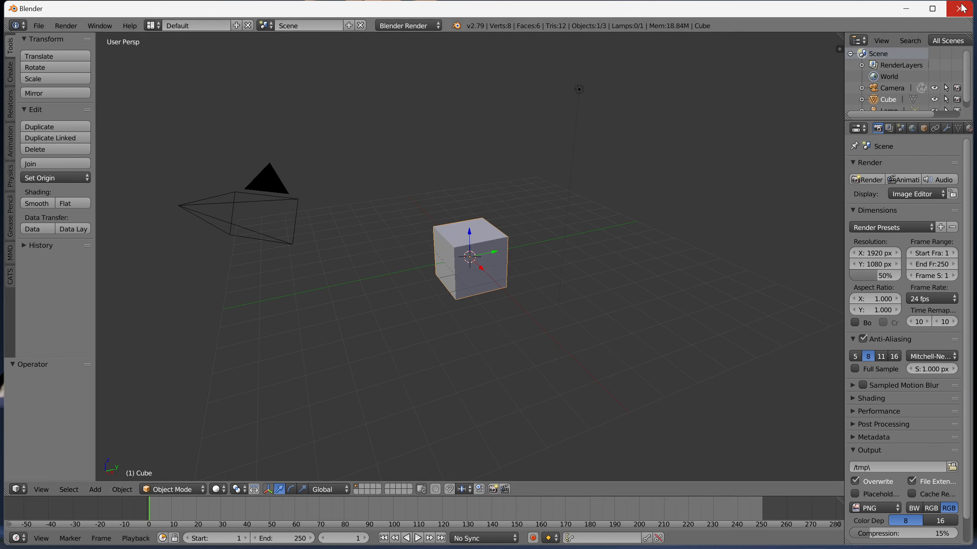
left_click(40, 26)
left_click(53, 51)
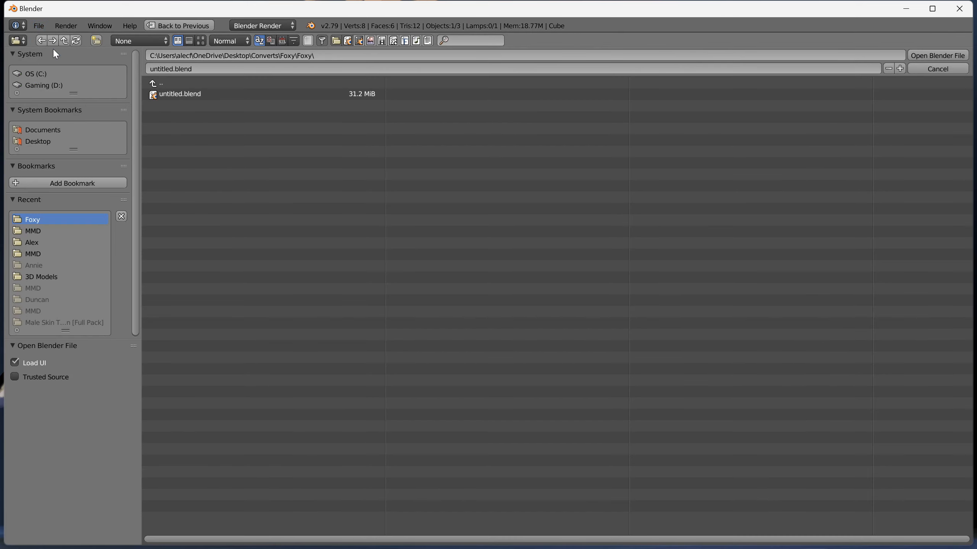
left_click(161, 95)
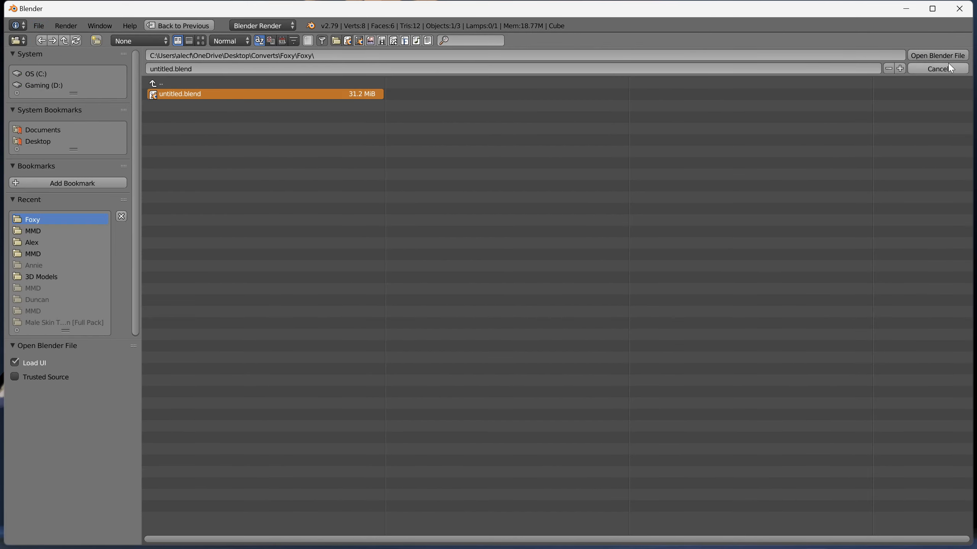
left_click(937, 55)
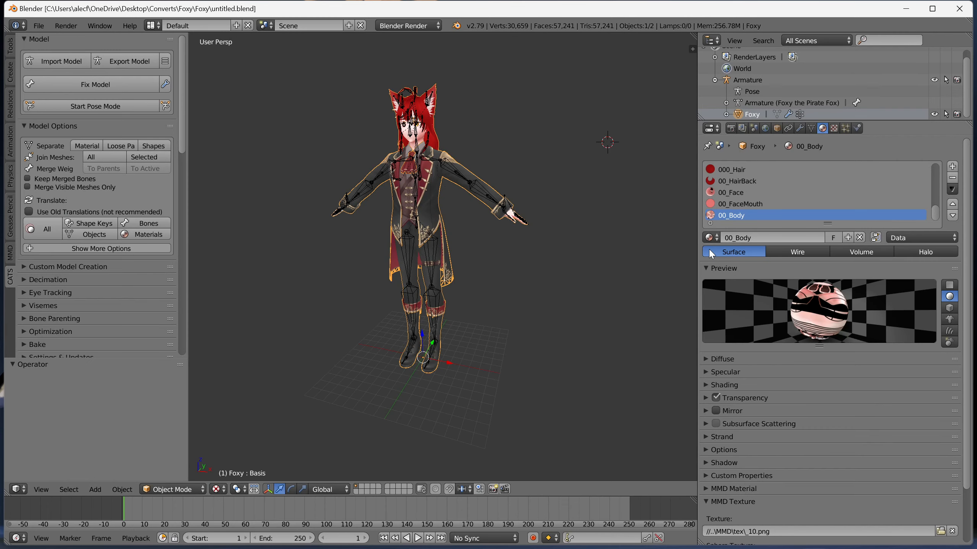
- Try to scale the Foxy mesh by 3.5 on the X, Y and Z axes, and undo the scaling
left_click(11, 50)
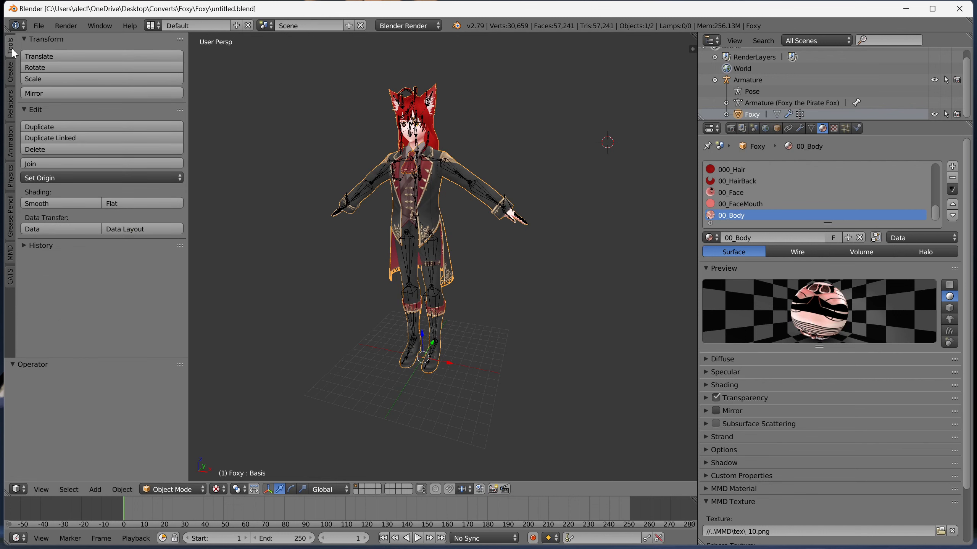
left_click(43, 78)
left_click(44, 77)
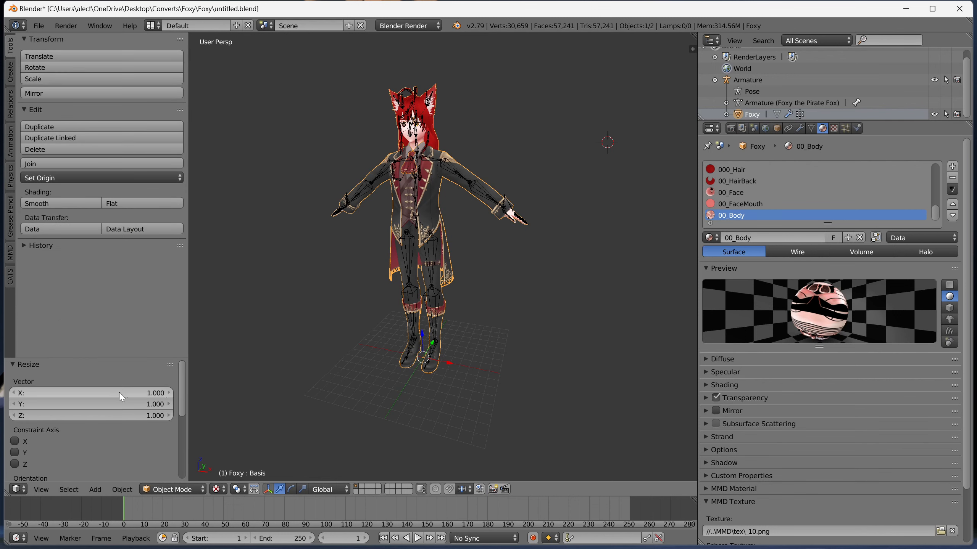
left_click(120, 393)
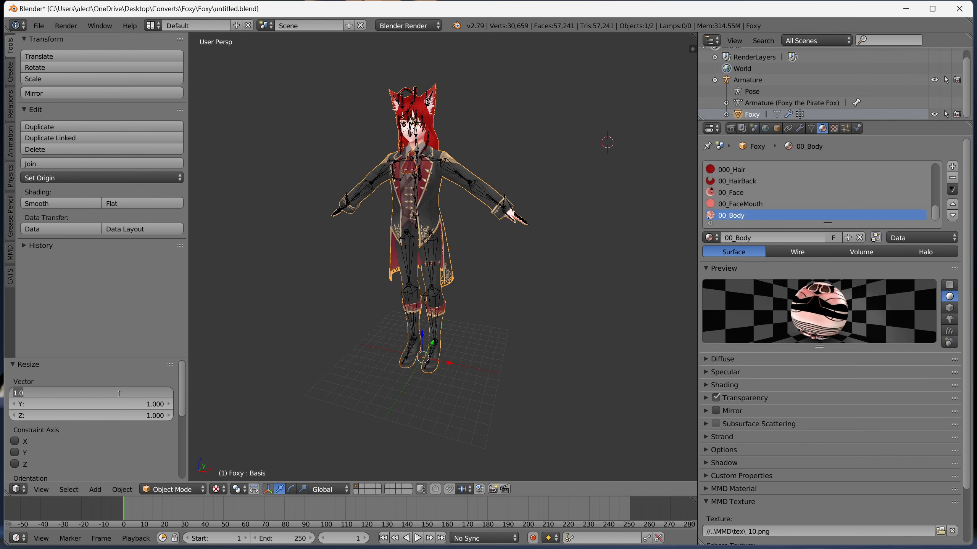
type("3.5")
key("Return")
left_click(119, 403)
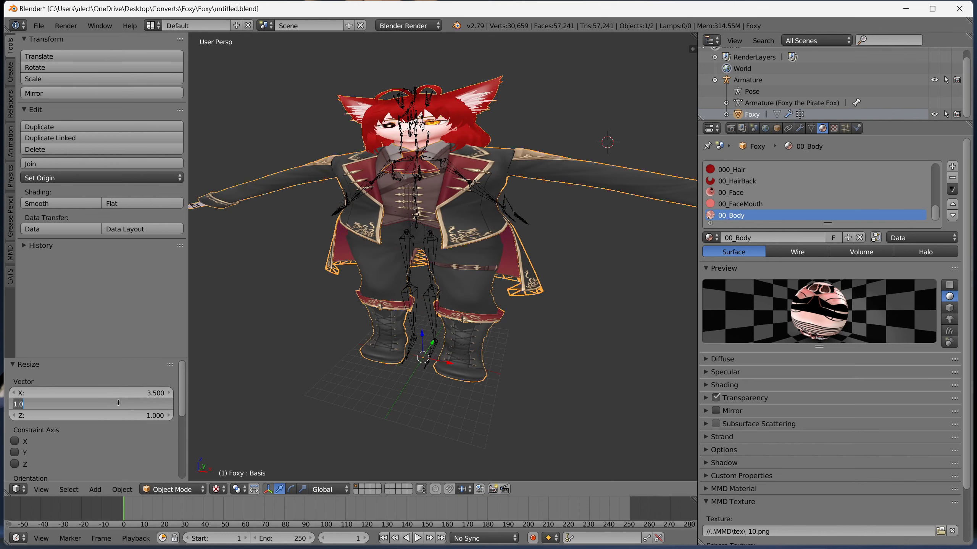
type("3.5")
key("Return")
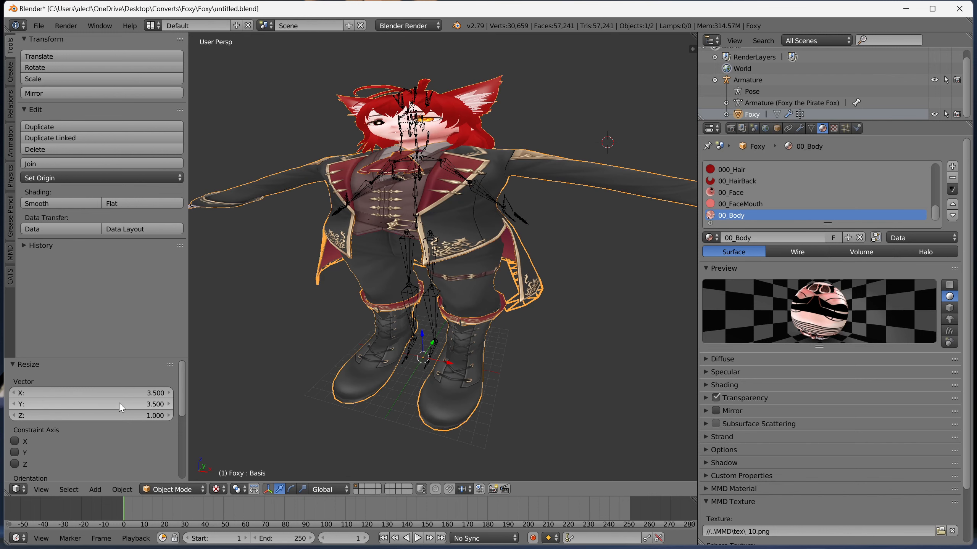
left_click(125, 413)
type("3")
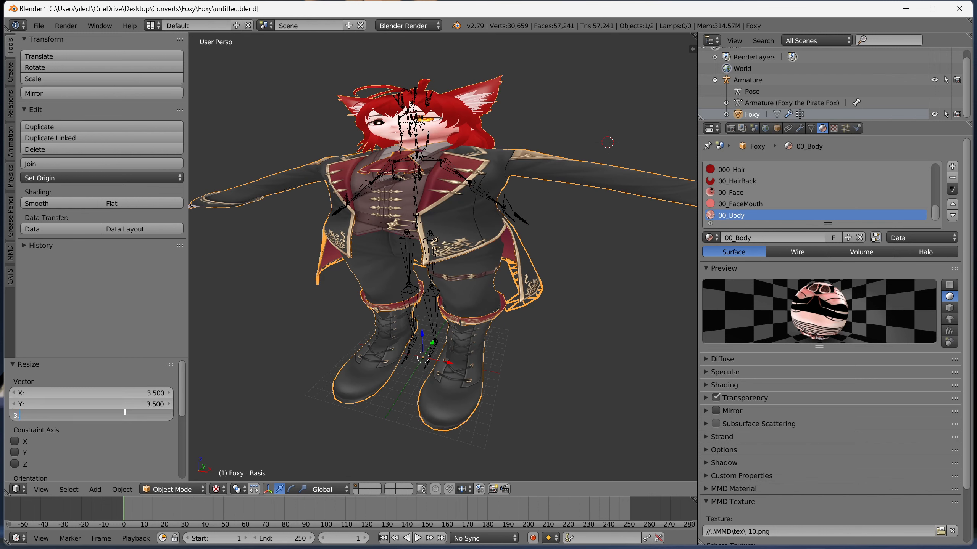
type(".5")
key("Return")
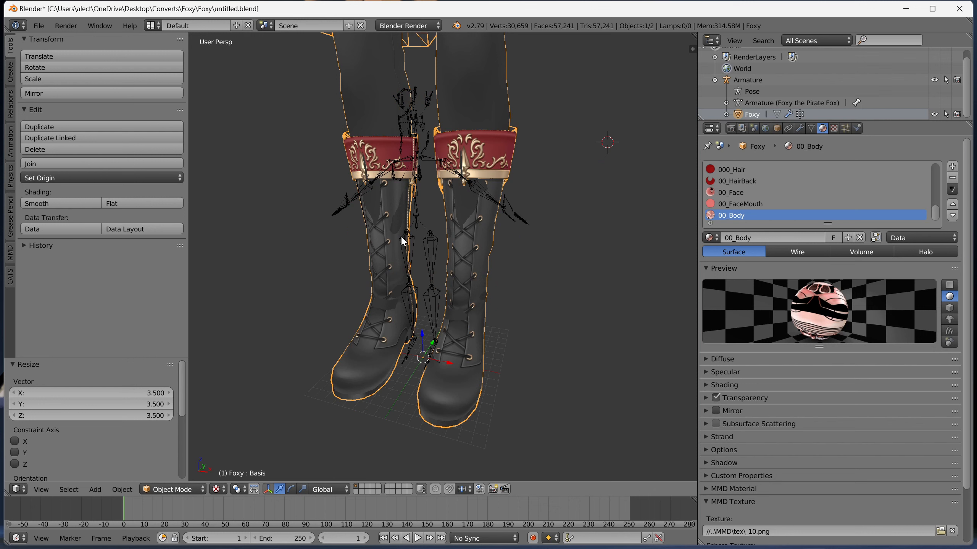
key("ctrl+z")
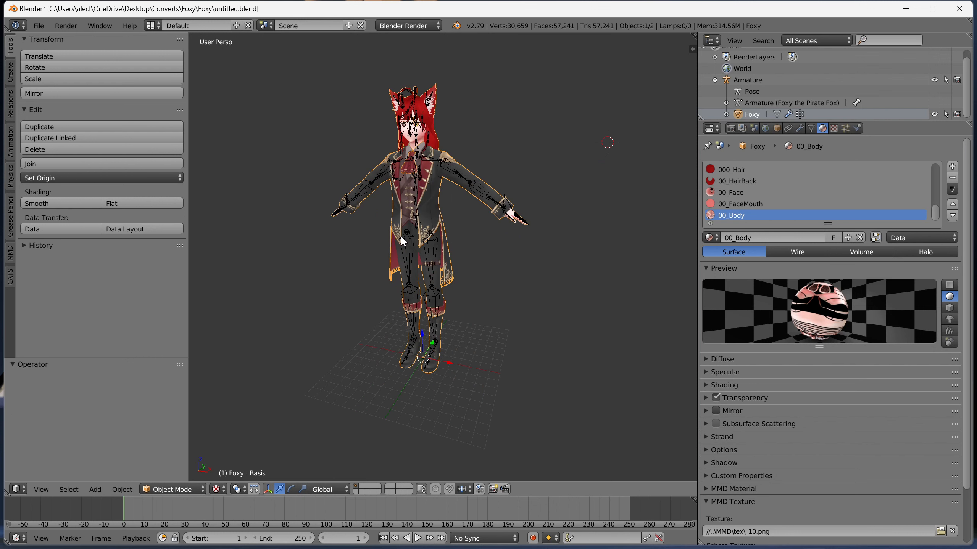
- Try to scale the armature by 3.5 on the X axis by adjusting the resize operation started on the Foxy mesh
left_click(118, 81)
left_click(117, 81)
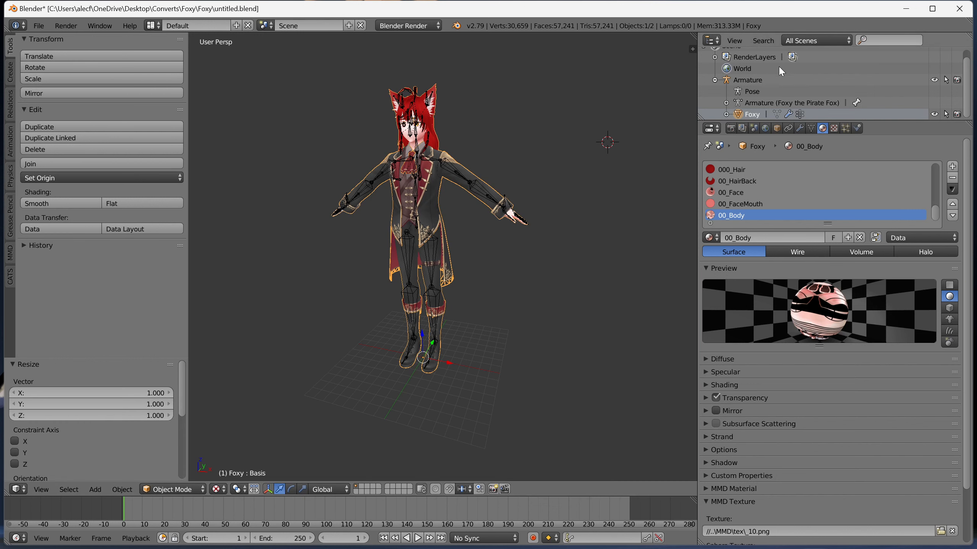
left_click(764, 81)
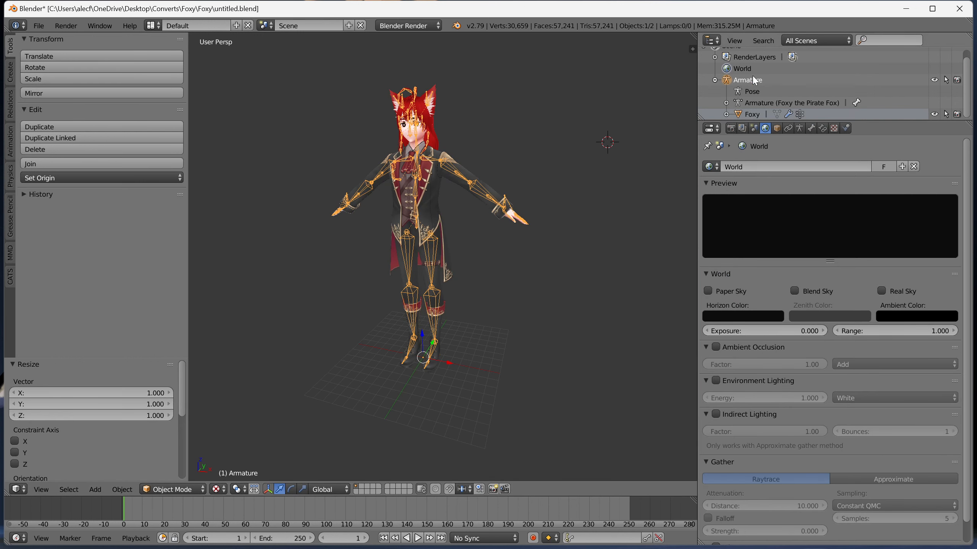
left_click(76, 393)
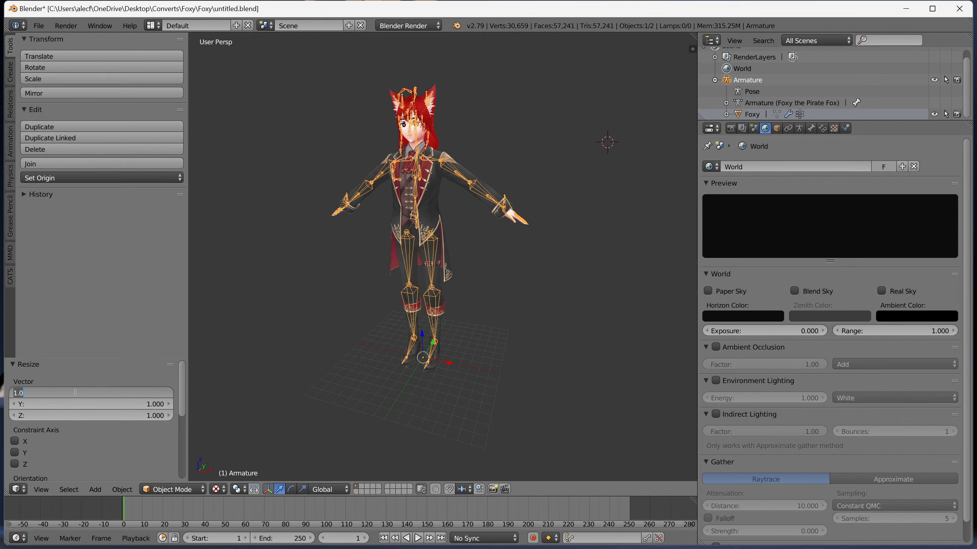
type("3.5")
key("Tab")
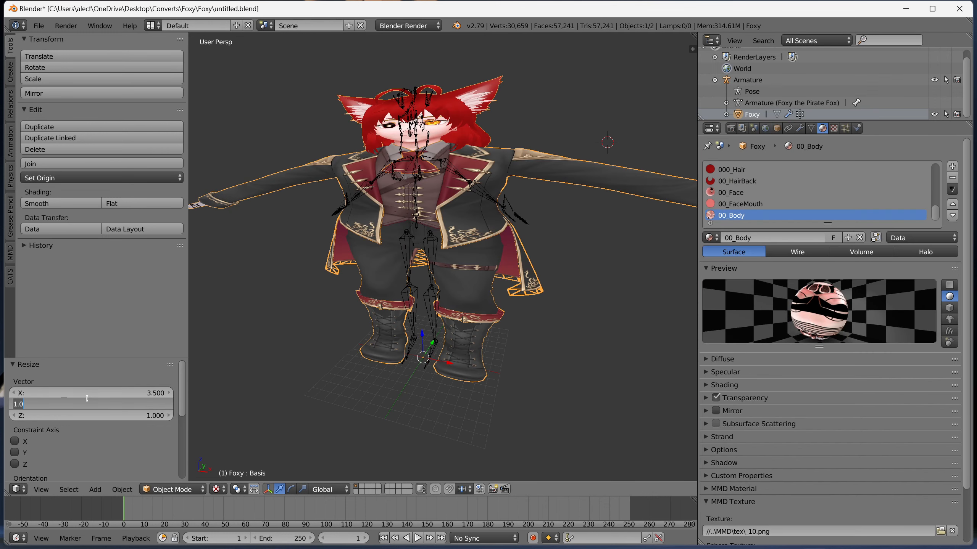
- Place a copy of the armature in the viewport and undo it together with the X-axis scaling
double_click(749, 80)
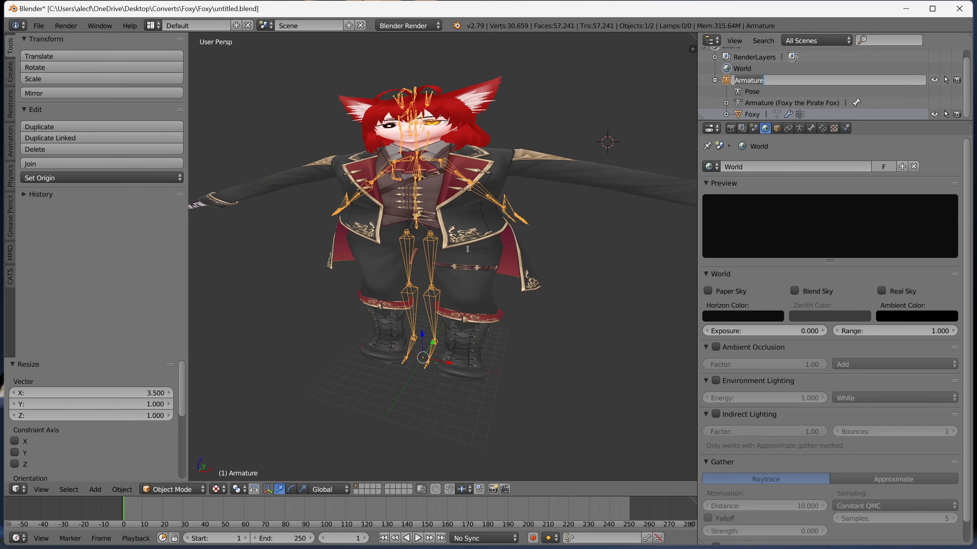
left_click(724, 83)
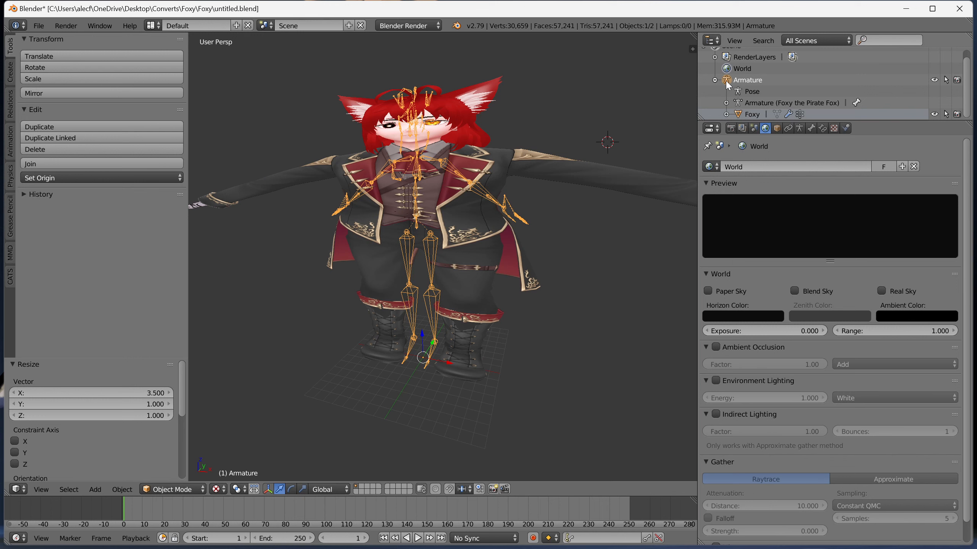
left_click_drag(726, 82, 323, 321)
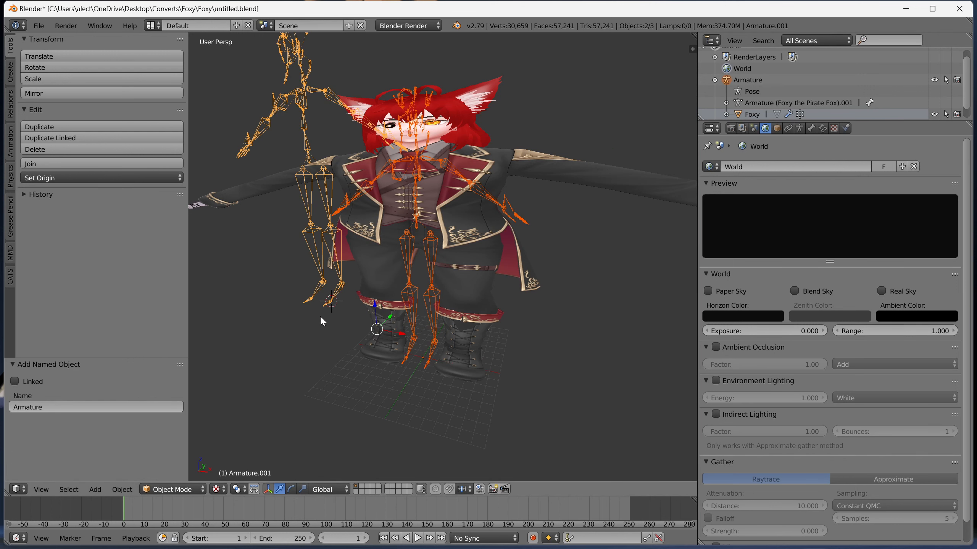
key("ctrl+z")
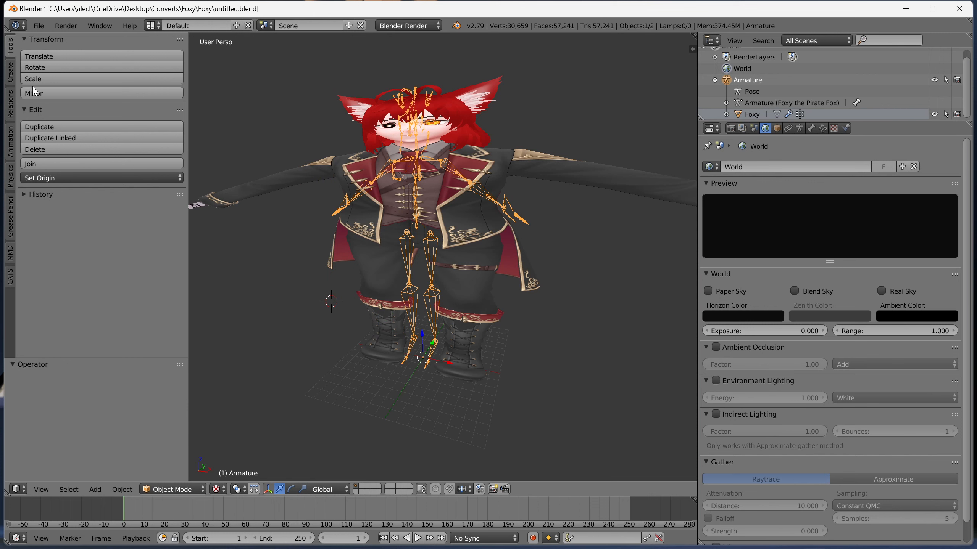
key("ctrl+z")
key("ctrl+z")
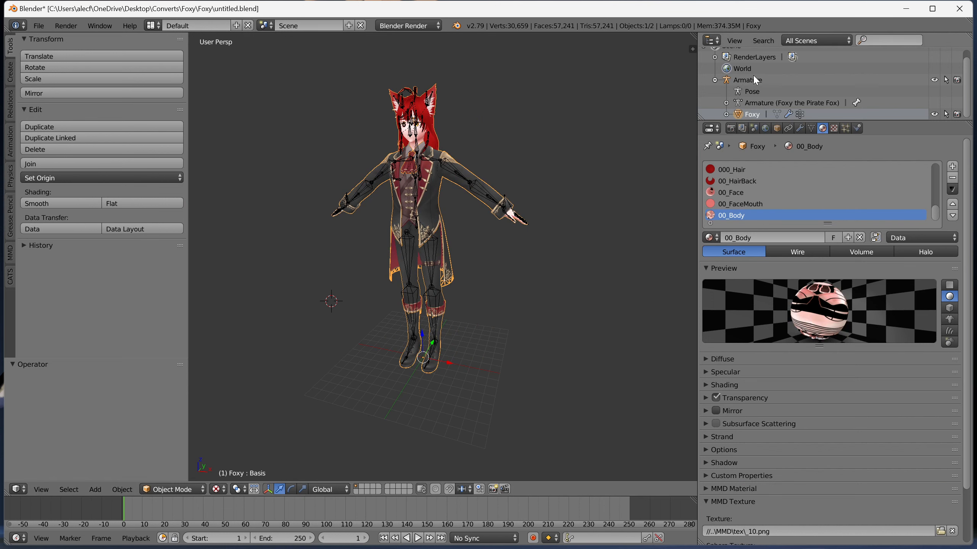
key("ctrl+z")
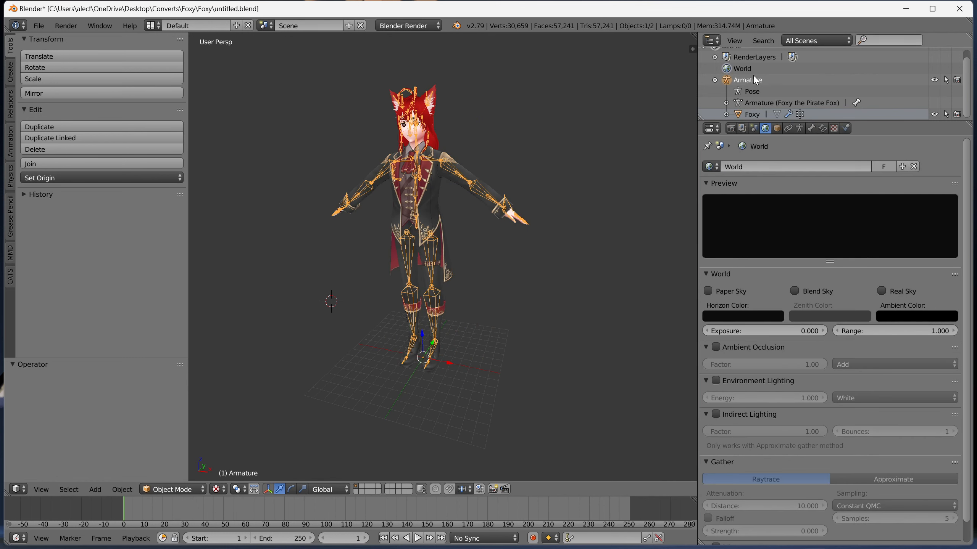
- Scale the armature by 3.5 on the X, Y and Z axes and save the Blender file
left_click(42, 79)
left_click(43, 79)
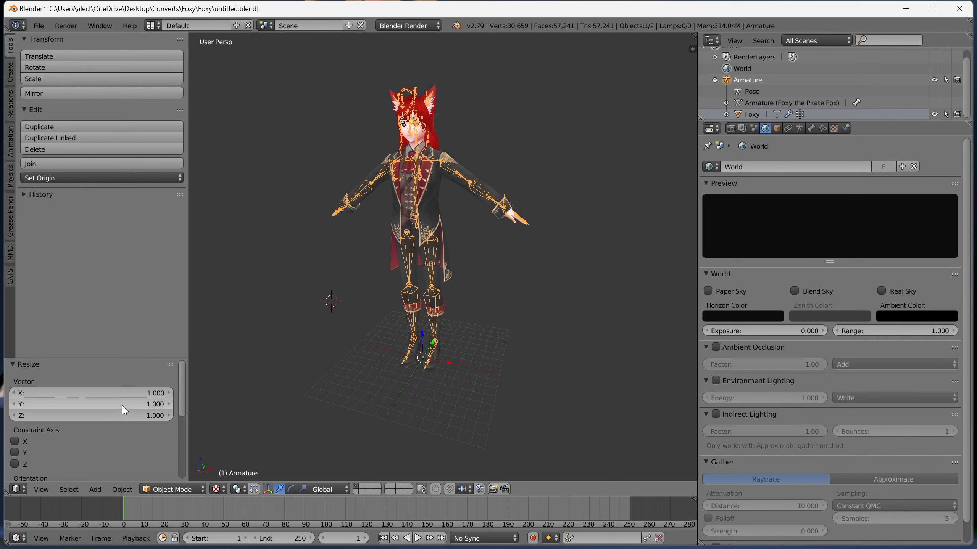
left_click(111, 389)
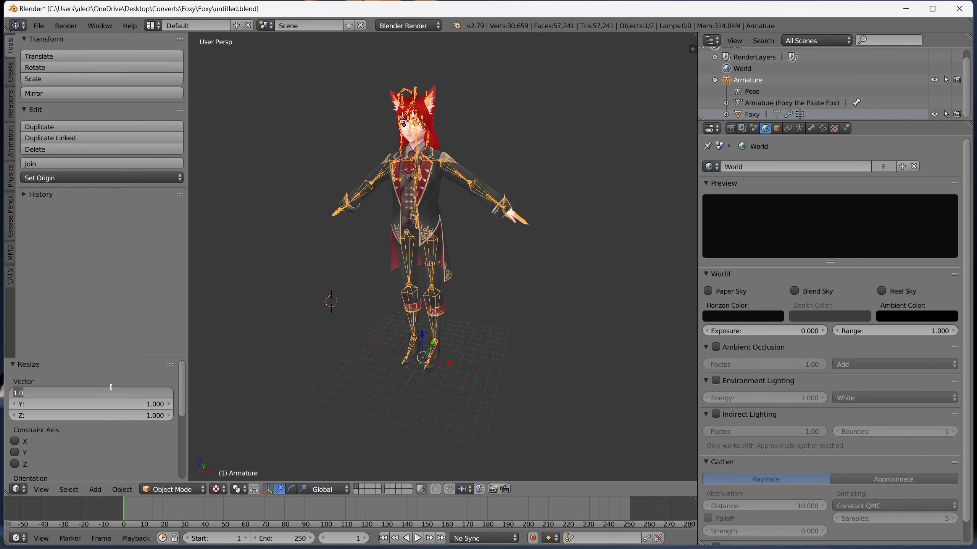
type("3.5")
key("Return")
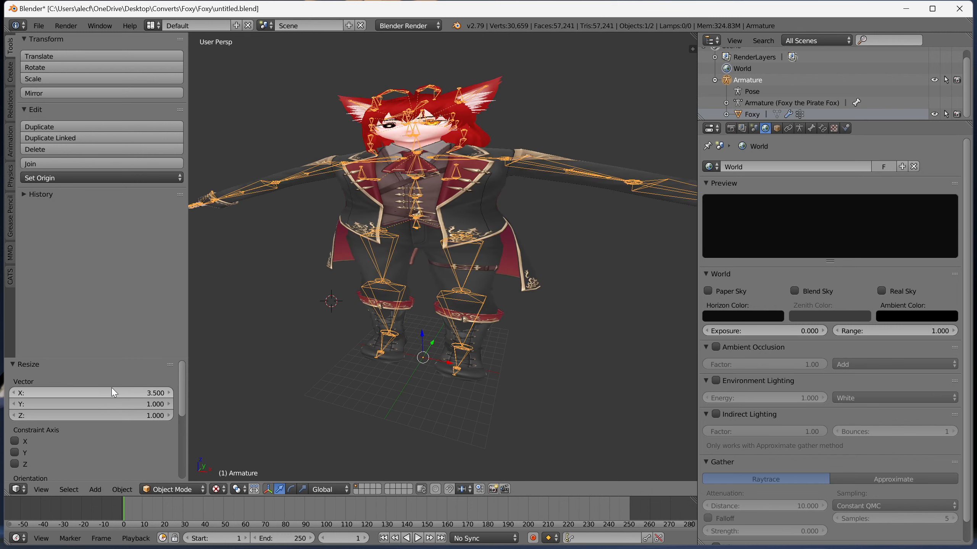
left_click(107, 402)
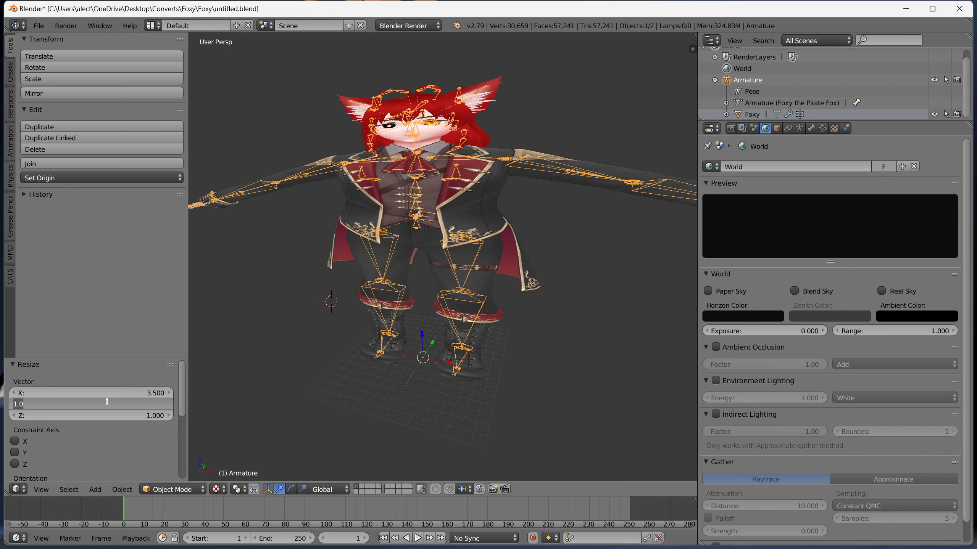
type("3.5")
key("Return")
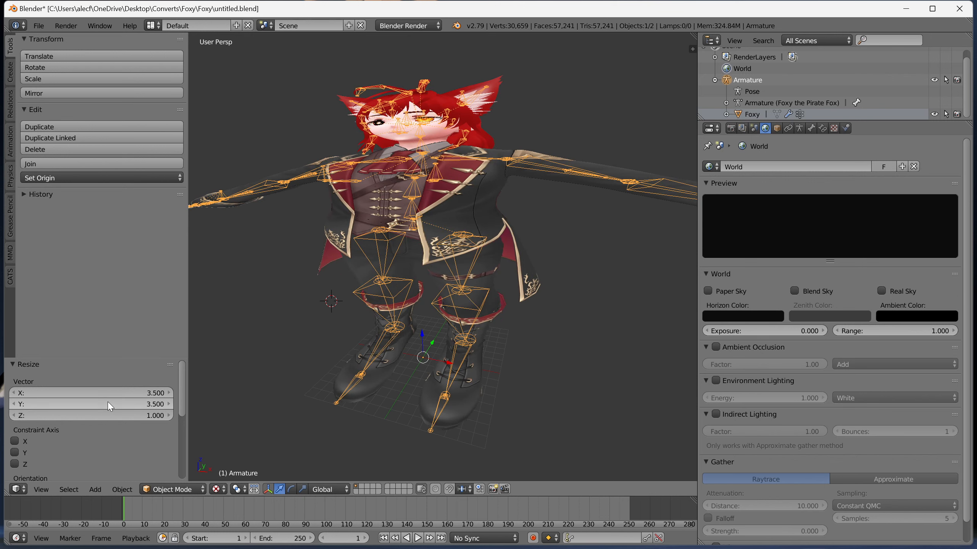
left_click(105, 414)
type("3.")
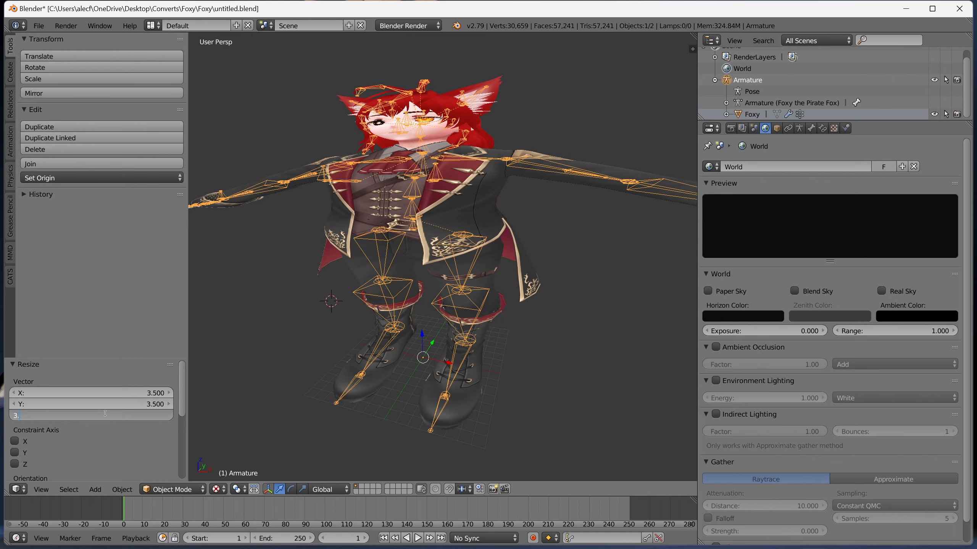
type("5")
key("Return")
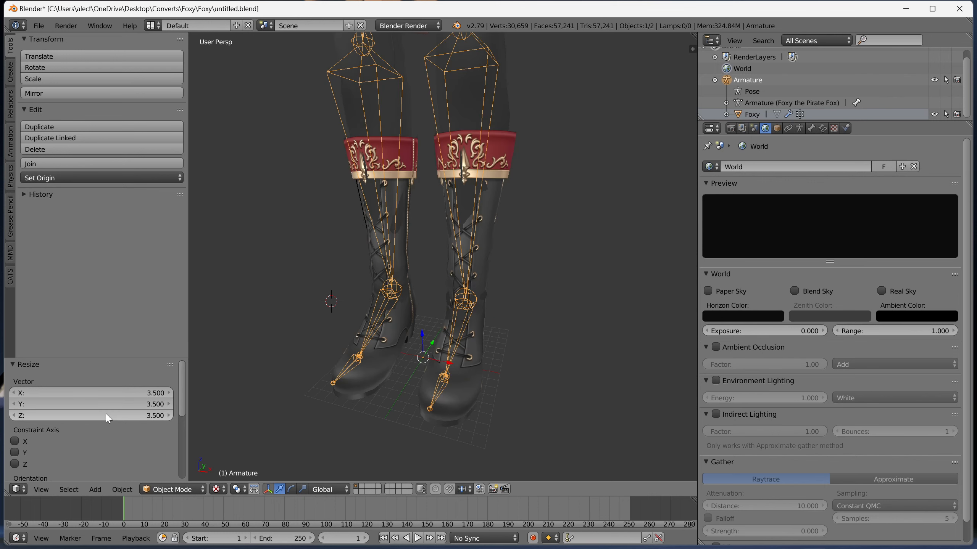
left_click(39, 26)
left_click(51, 112)
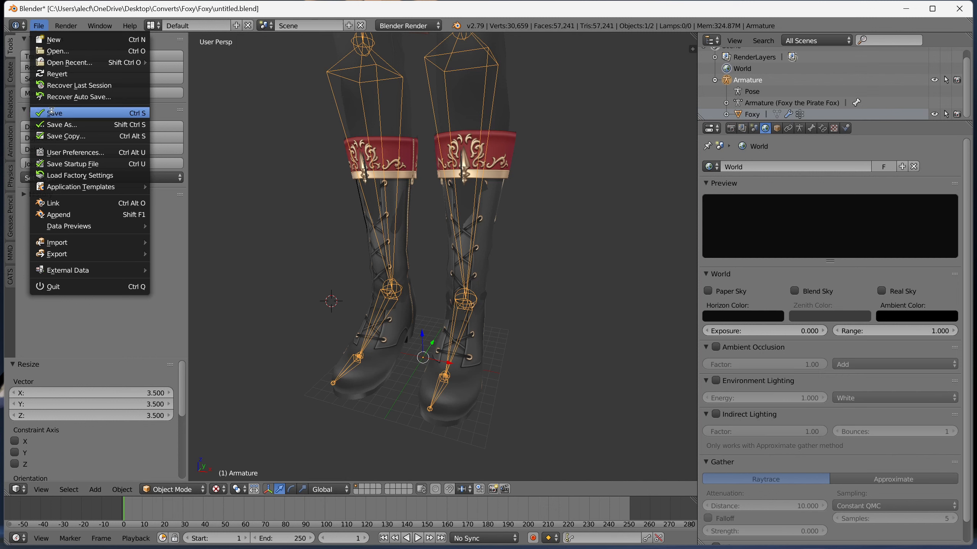
- Export the Foxy mesh as Foxy.dmx in DMX format with the Source Engine exporter
left_click(753, 128)
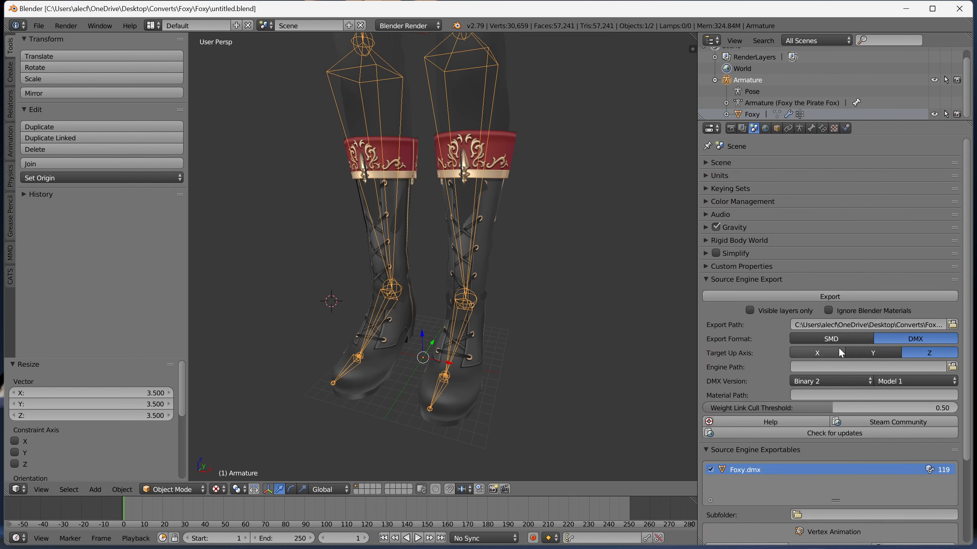
left_click(847, 296)
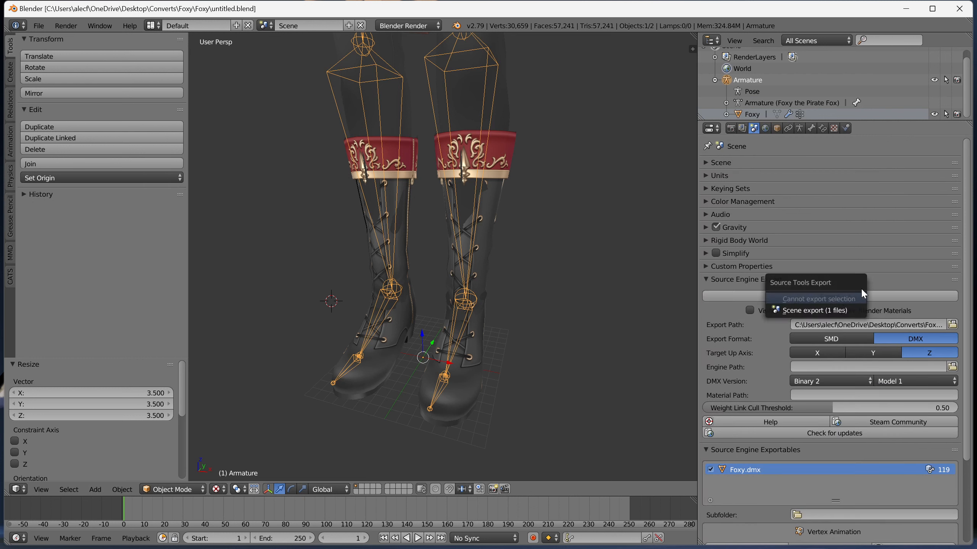
left_click(872, 279)
left_click(752, 114)
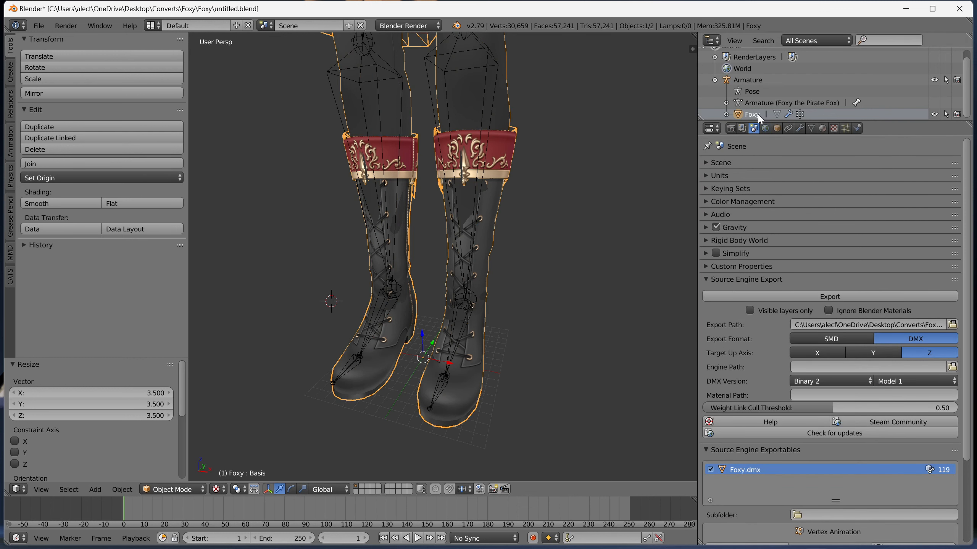
left_click(830, 297)
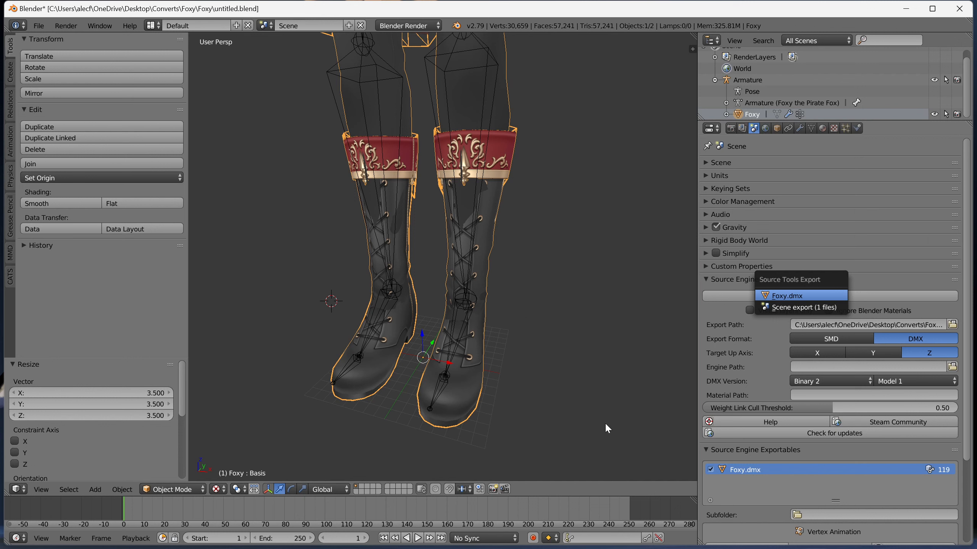
mouse_move(689, 548)
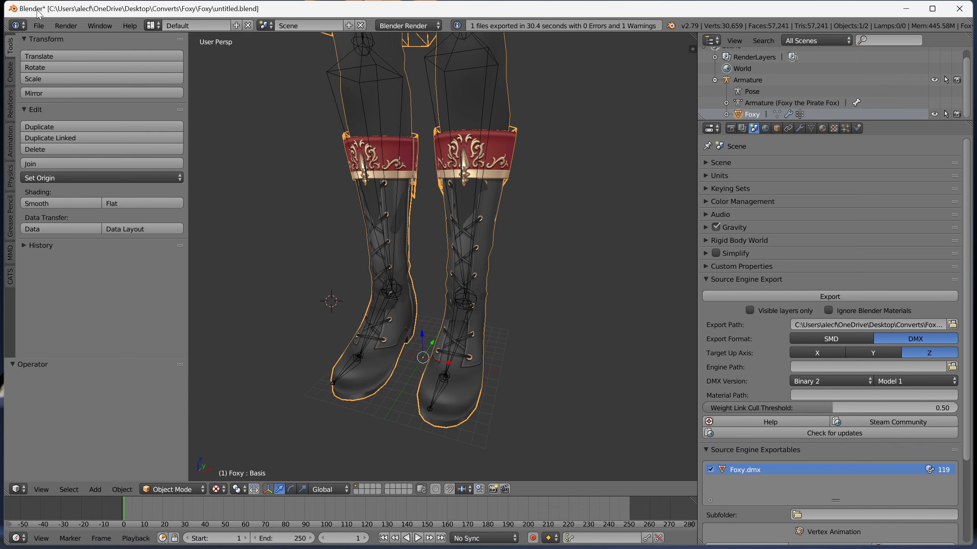
- Save the Blender file untitled.blend and close Blender
left_click(38, 26)
mouse_move(54, 62)
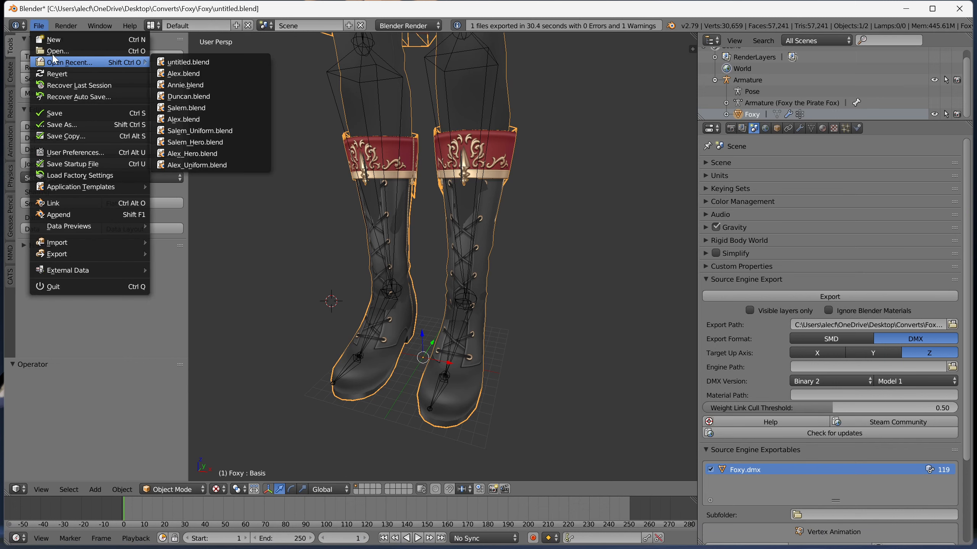
left_click(57, 113)
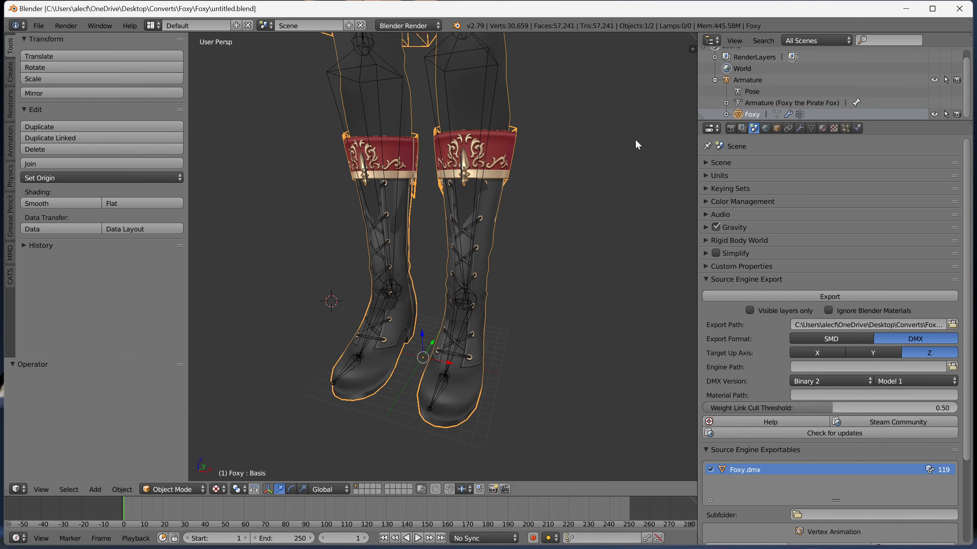
left_click(959, 9)
left_click(640, 212)
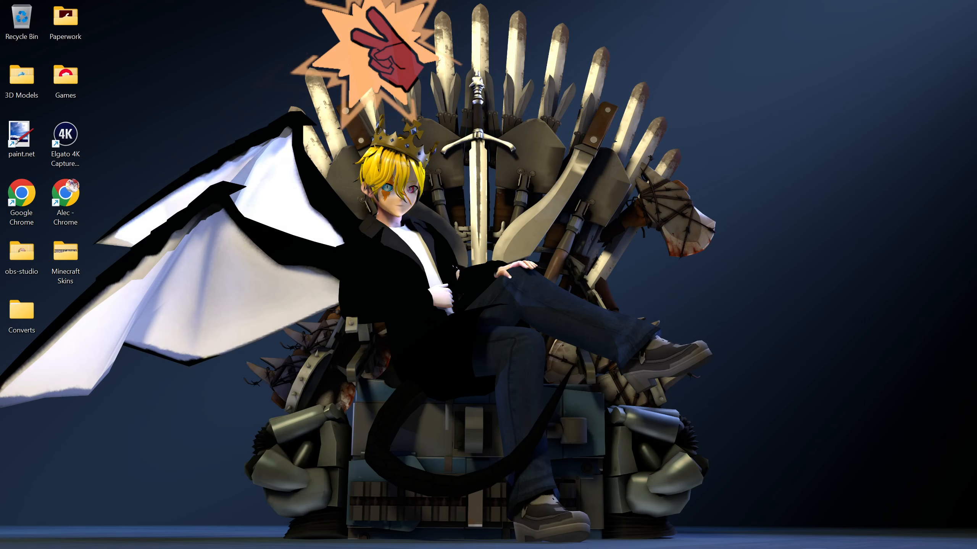
- Switch to Crowbar and compile Foxy.qc again for Source Filmmaker
left_click(628, 536)
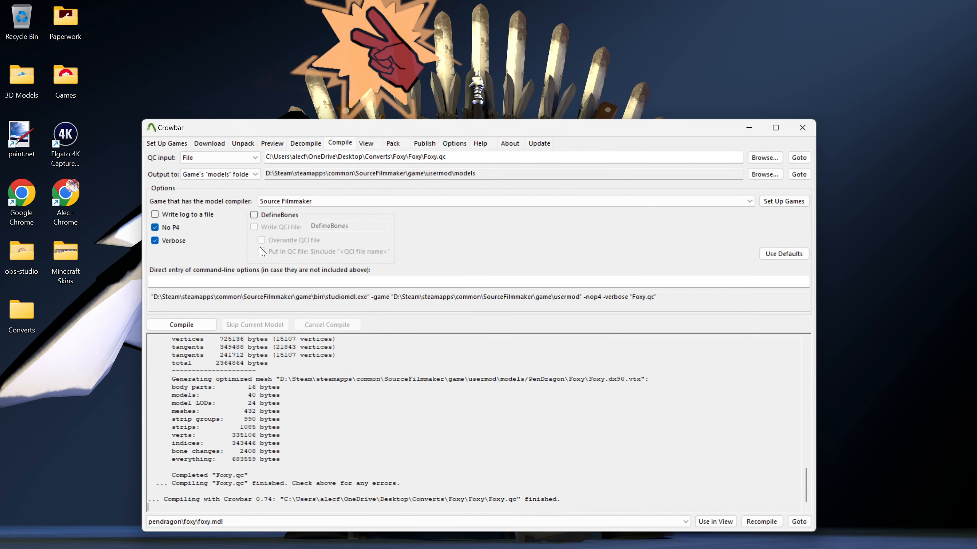
left_click(194, 323)
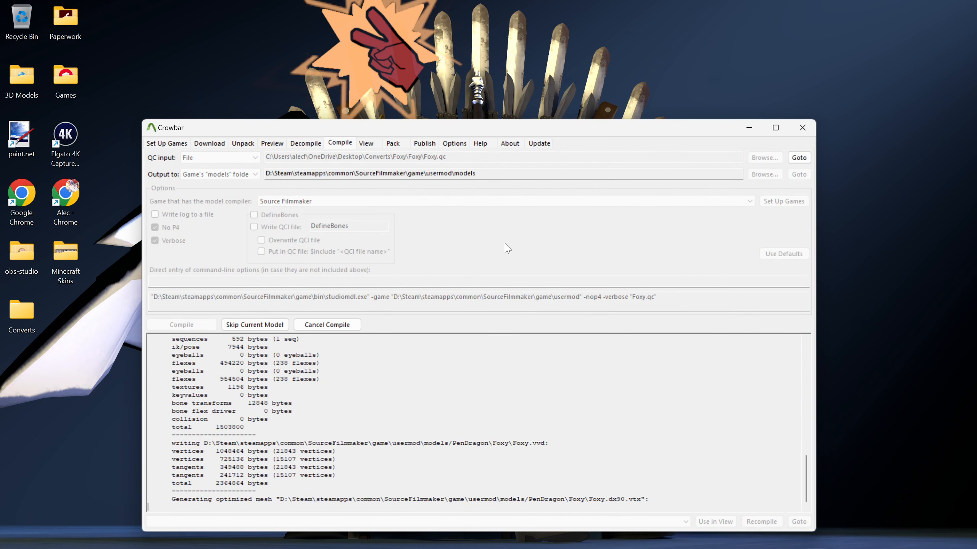